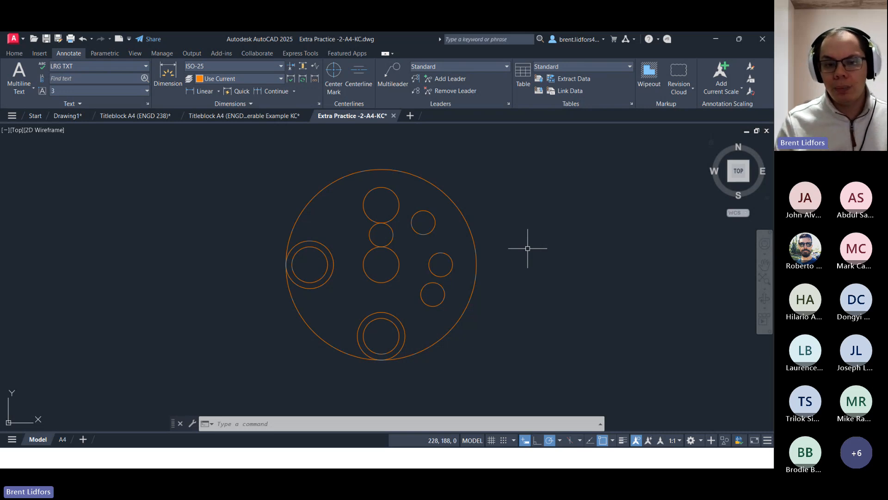
Set the polar tracking angles to the 30, 60, 90, 120 degree increments
left_click(13, 54)
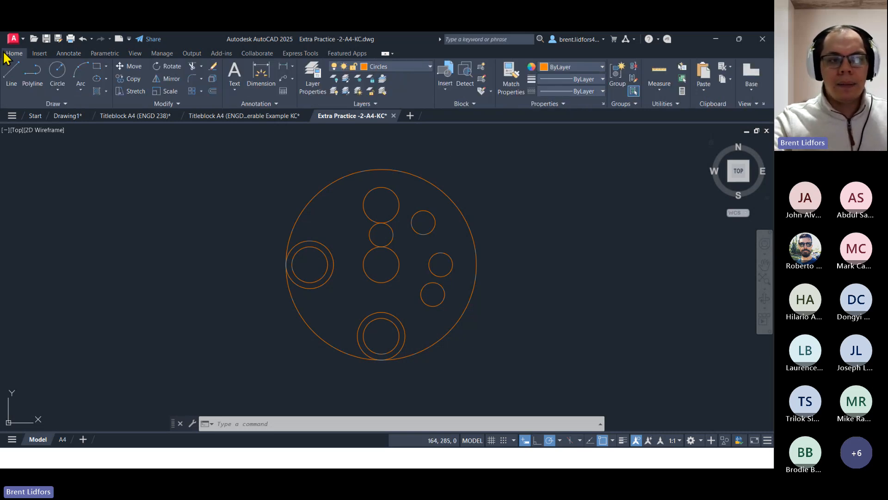
left_click(57, 72)
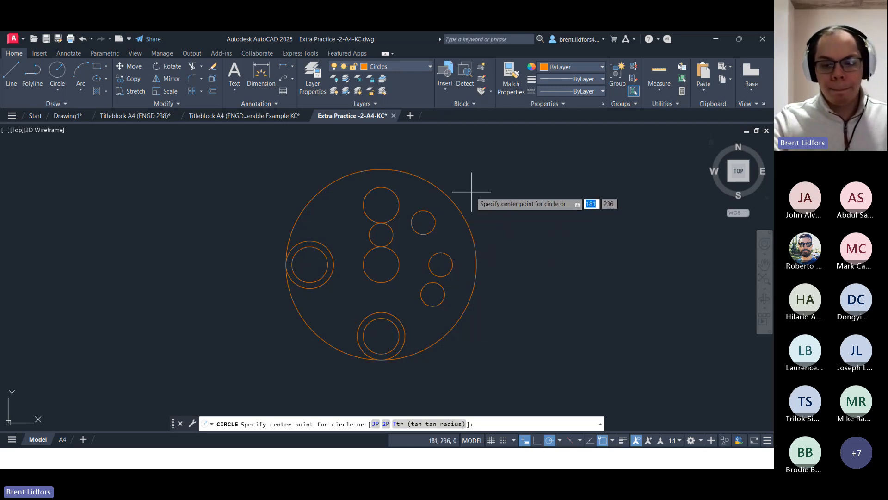
left_click(560, 440)
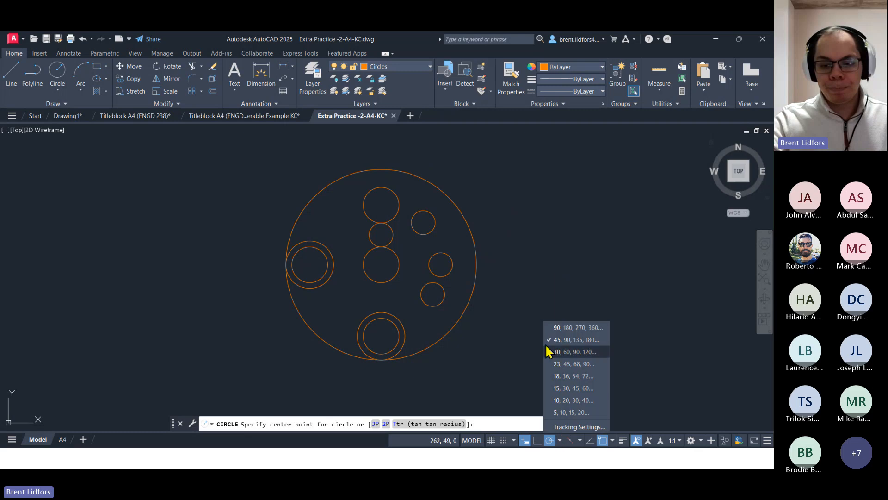
left_click(550, 352)
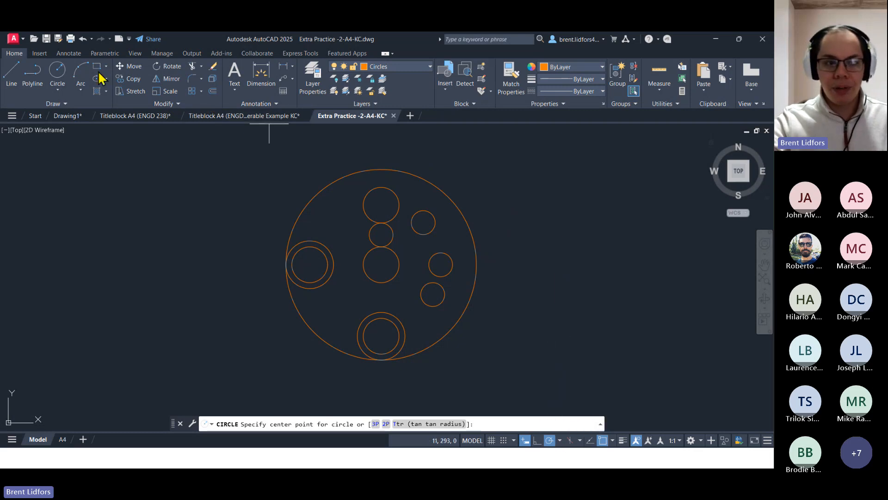
left_click(58, 71)
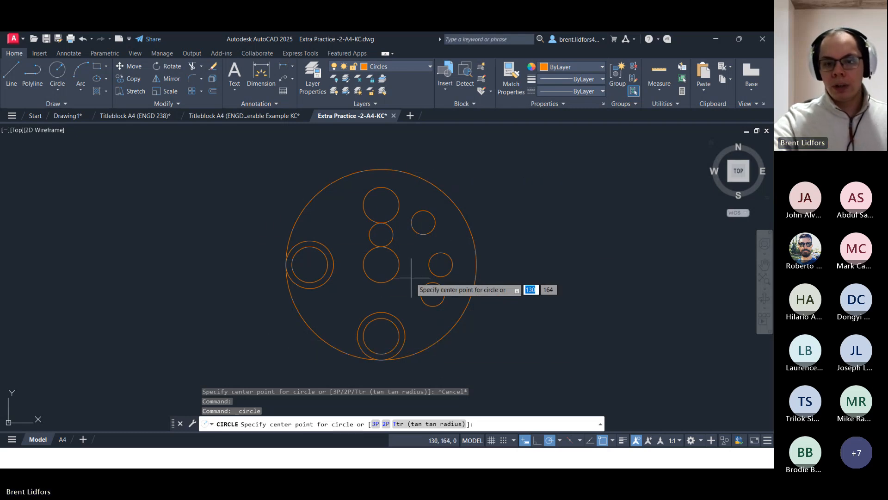
type("105")
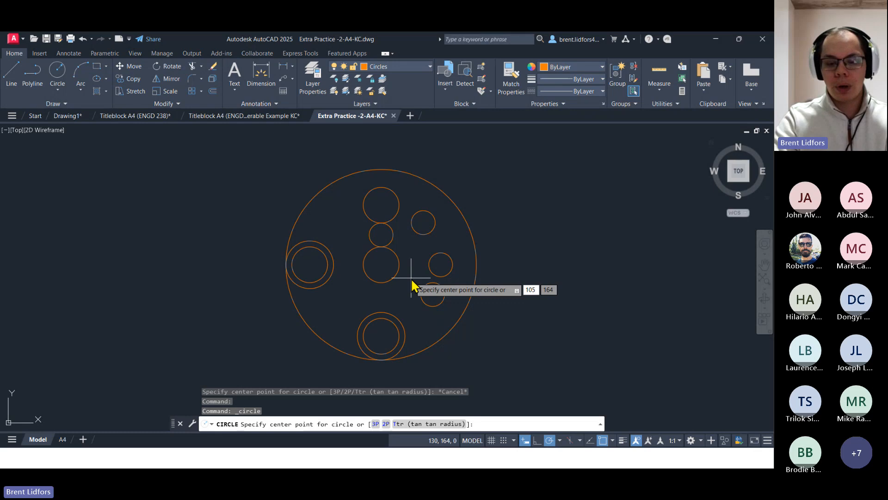
key("Tab")
type("1")
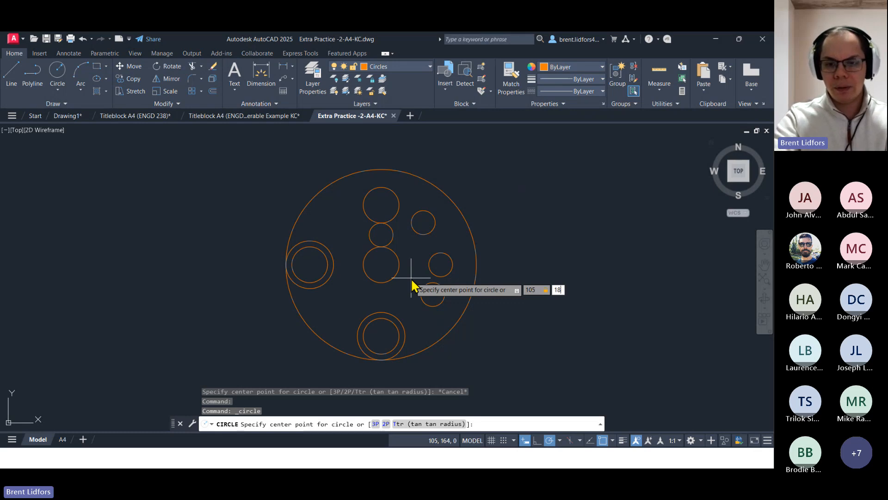
type("75")
key("Return")
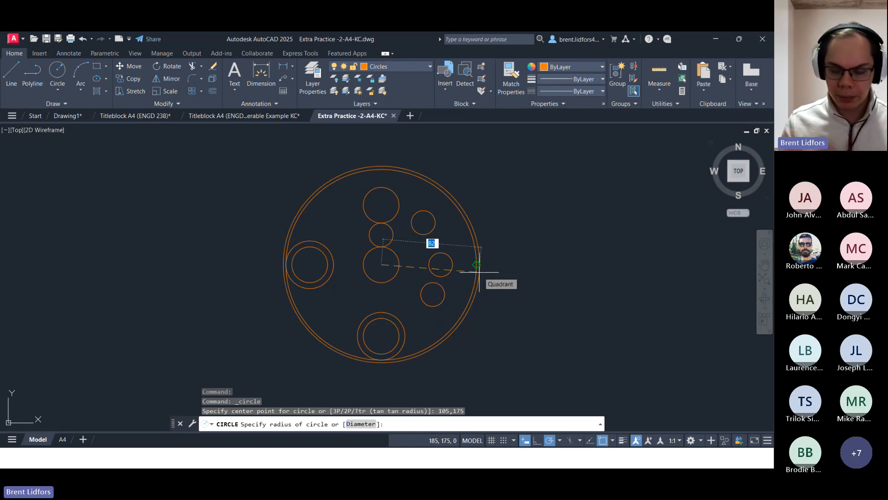
key("Escape")
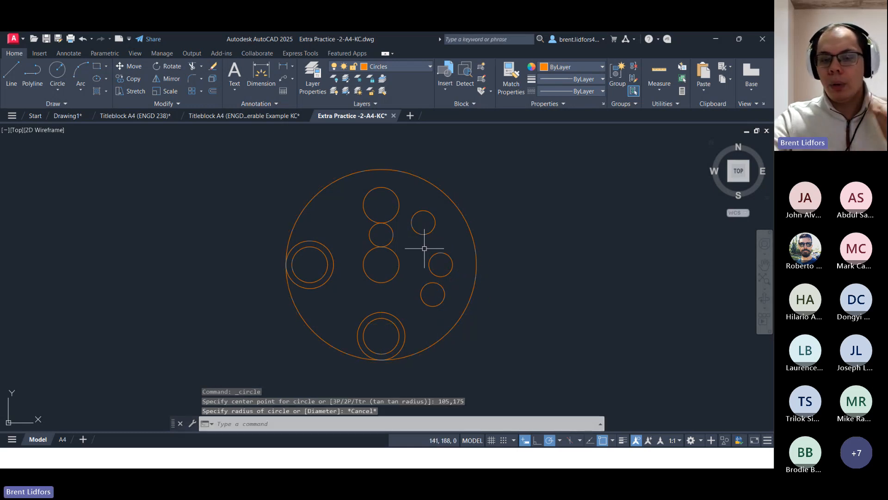
Turn off the Endpoint, Midpoint and Insertion object snaps, keeping Center and Quadrant active, and turn on object snap tracking
left_click(57, 71)
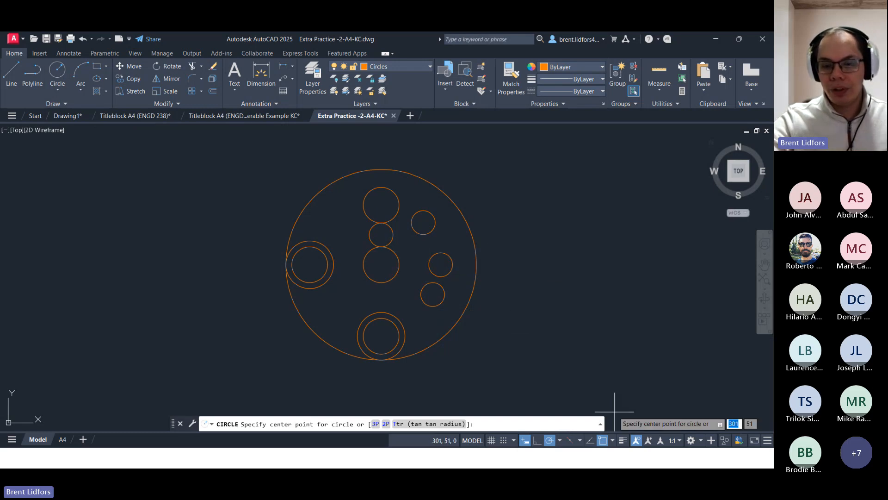
left_click(611, 440)
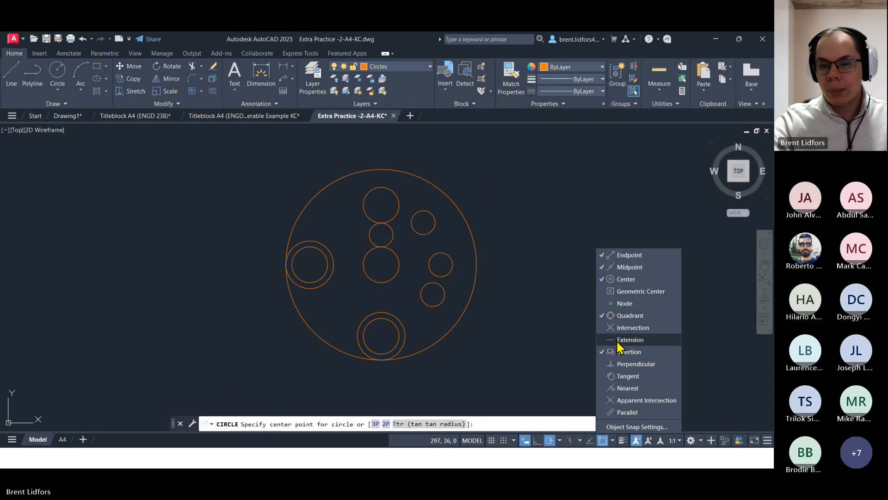
left_click(629, 267)
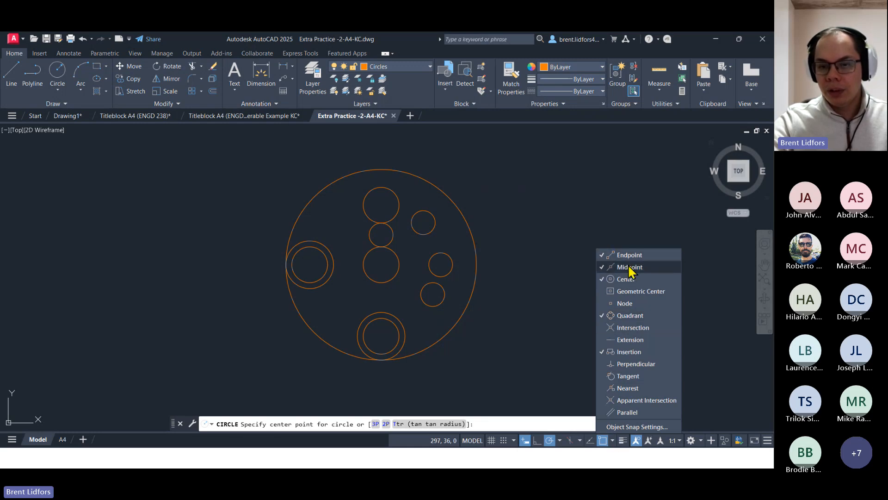
left_click(629, 255)
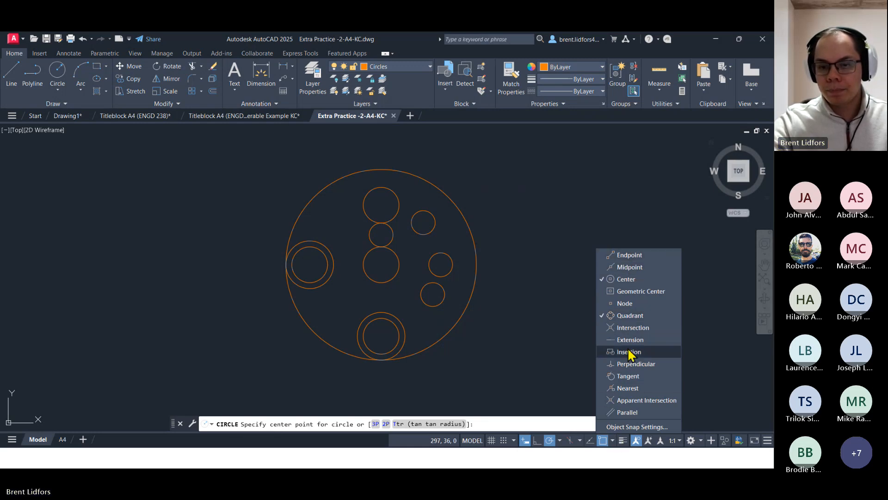
left_click(613, 440)
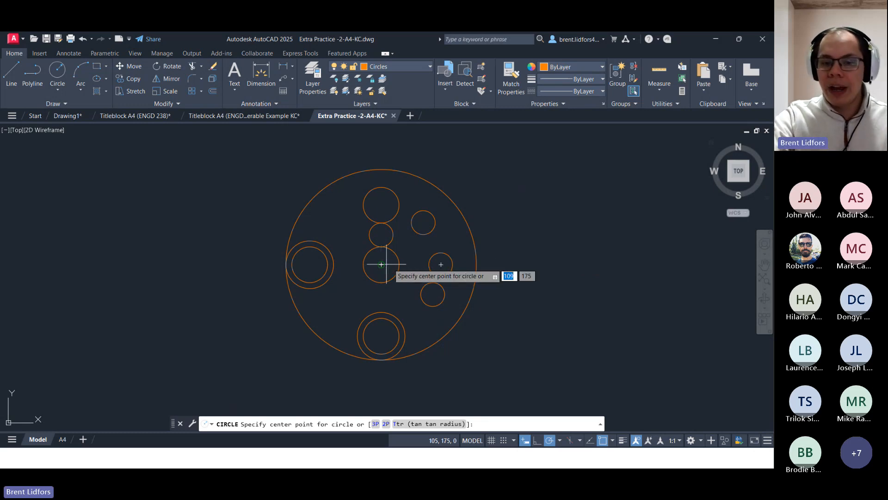
left_click(590, 441)
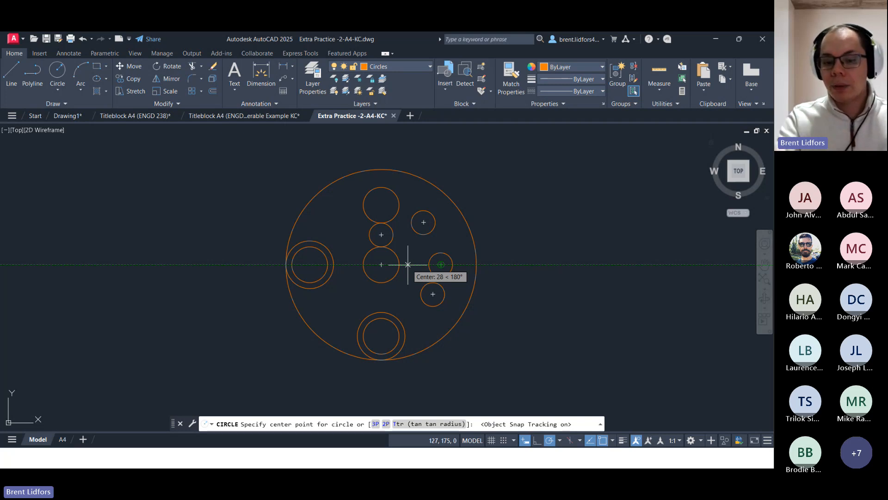
type("50")
key("Return")
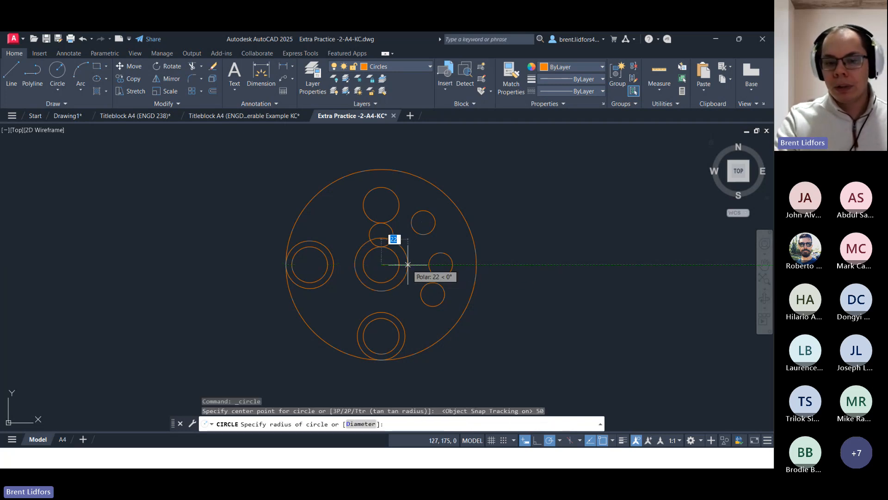
key("Escape")
left_click(58, 73)
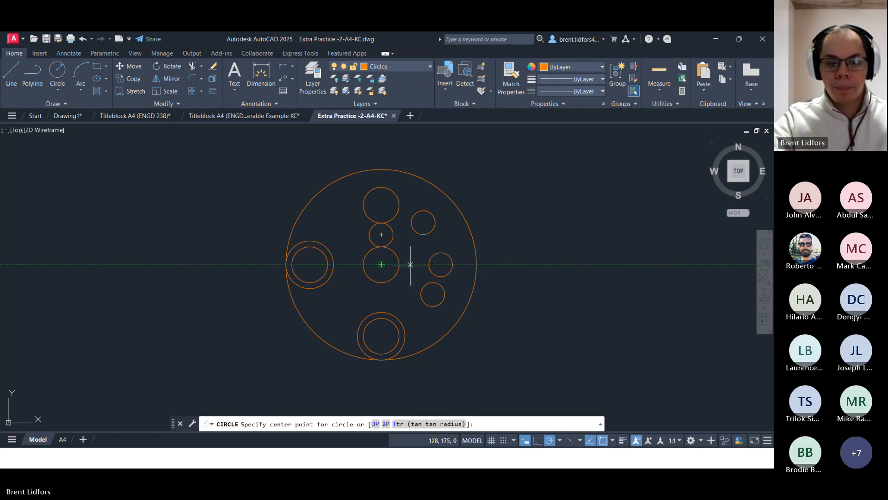
type("50")
key("Return")
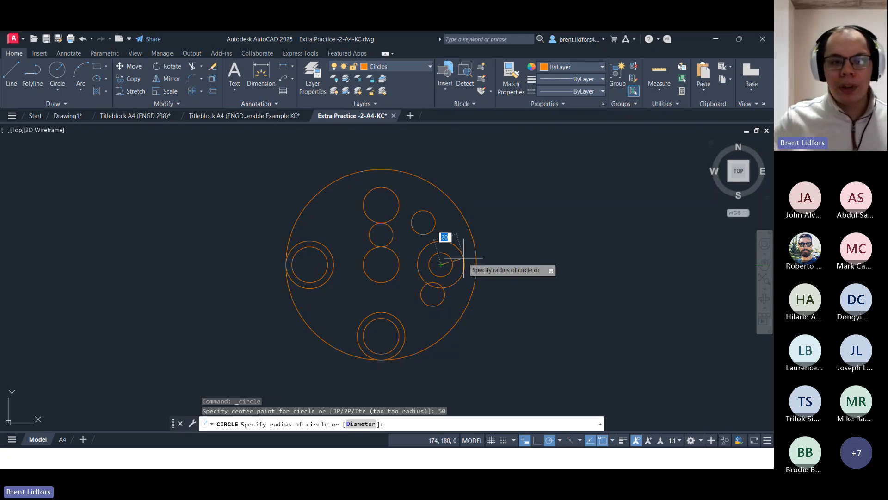
key("Escape")
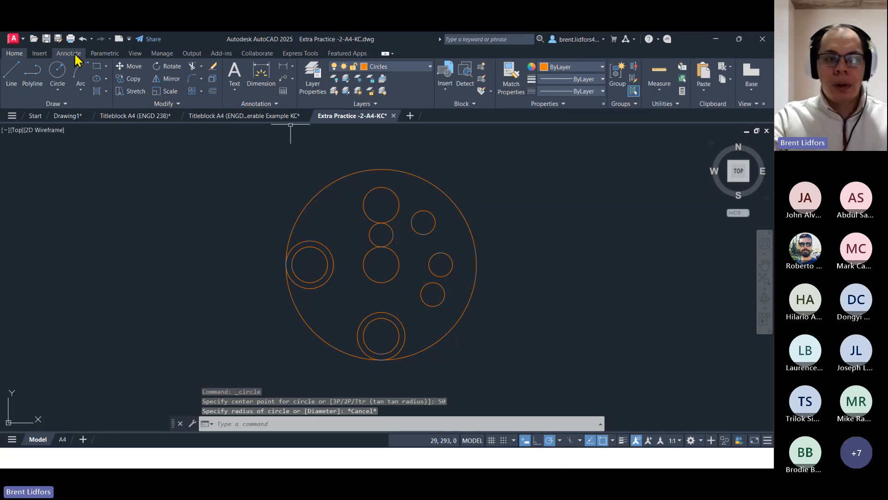
left_click(57, 72)
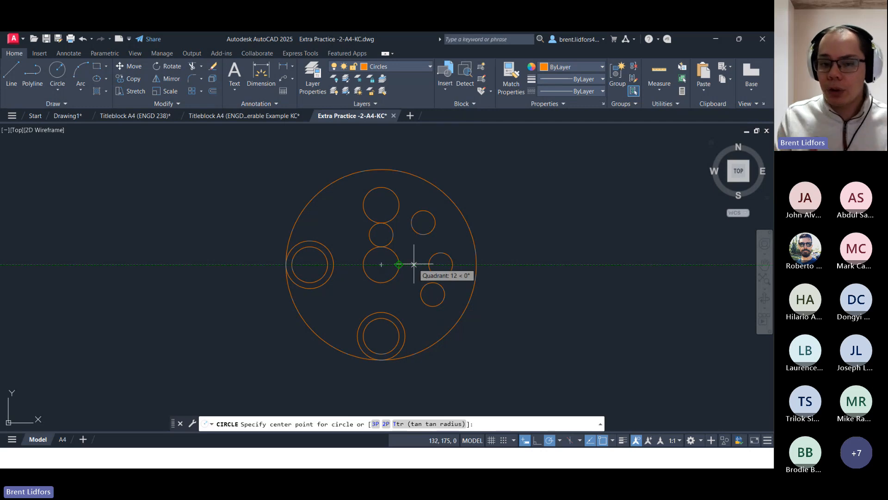
type("50")
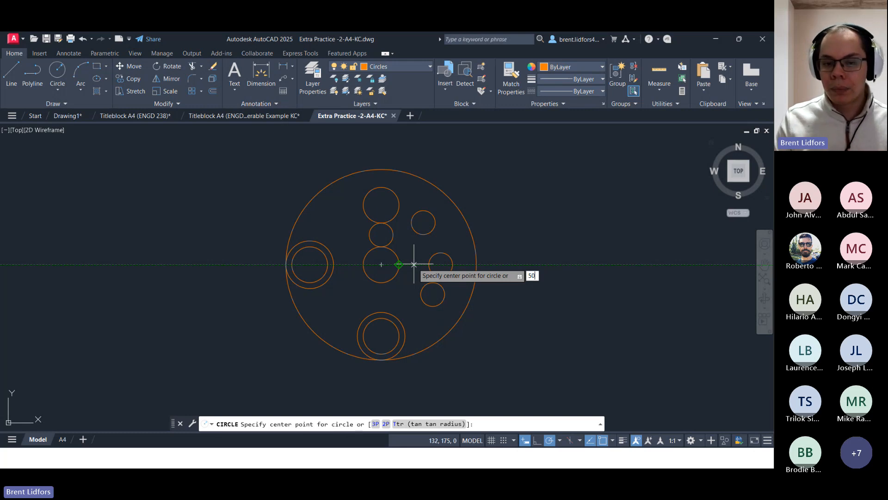
key("Return")
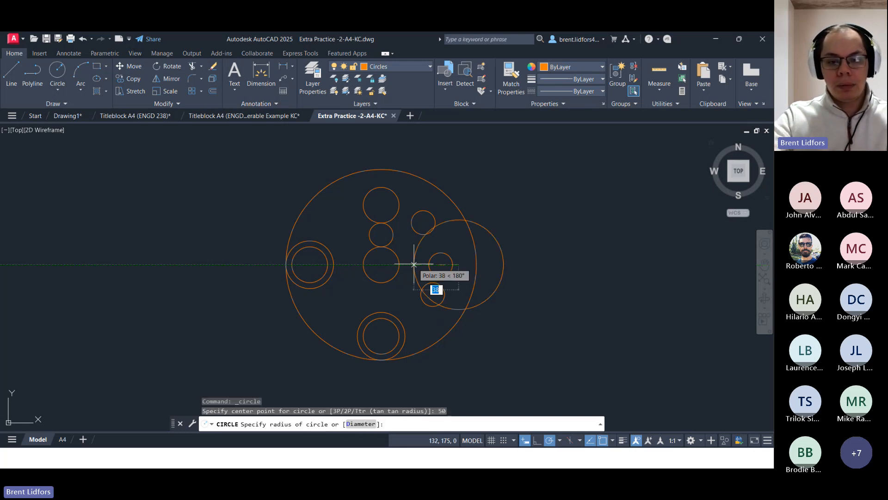
key("Escape")
left_click(58, 70)
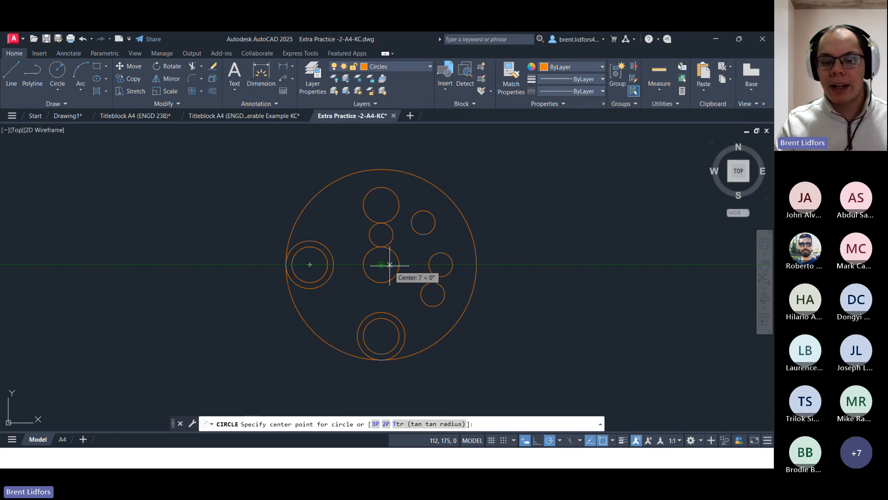
type("50")
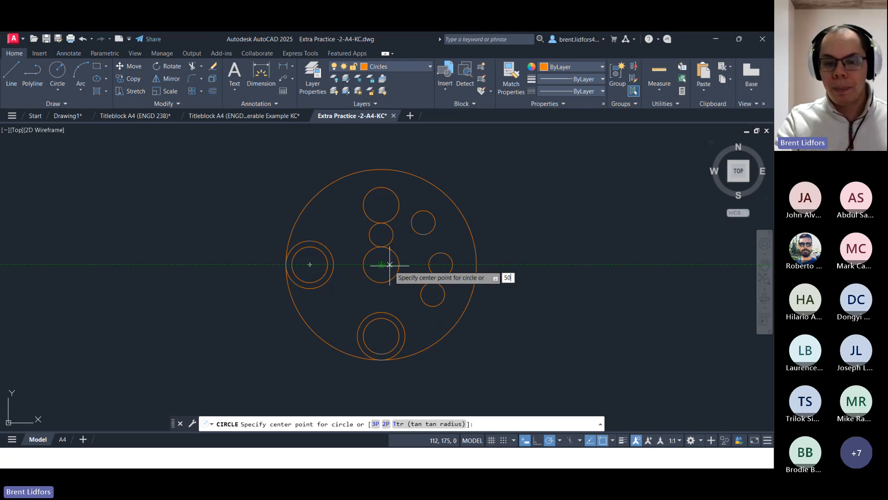
key("Return")
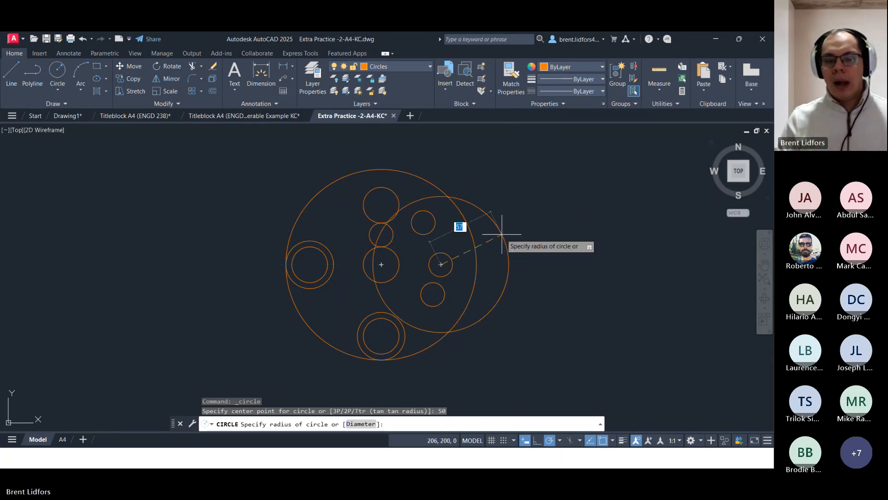
key("Escape")
left_click(58, 72)
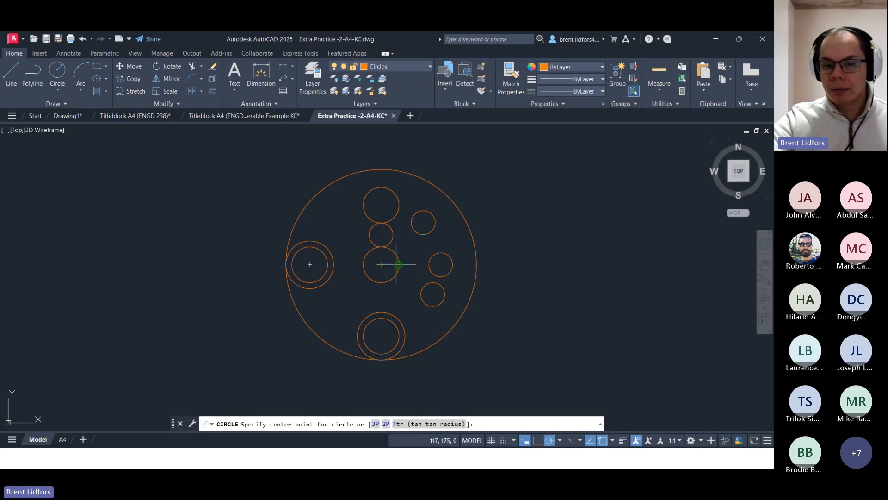
key("Escape")
Delete the small circle directly right of the central circle and redraw it with radius 10, centred 50 at 0° from the central circle's centre
left_click(430, 264)
key("Delete")
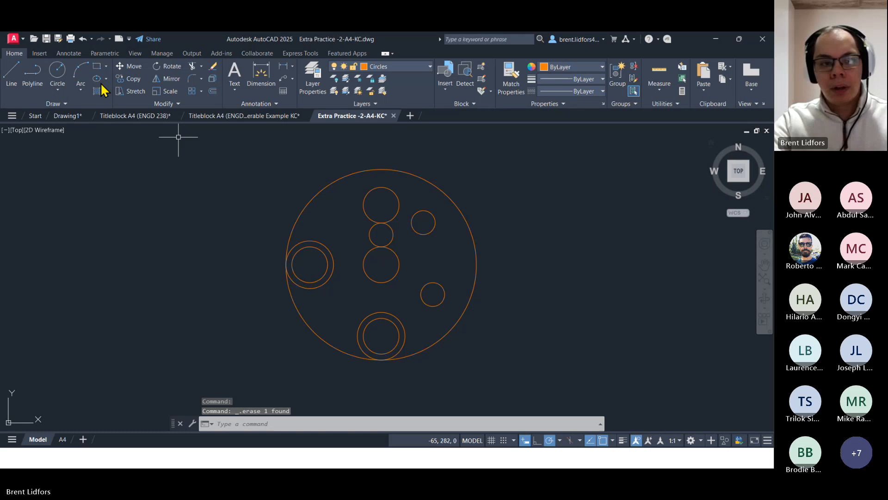
left_click(67, 79)
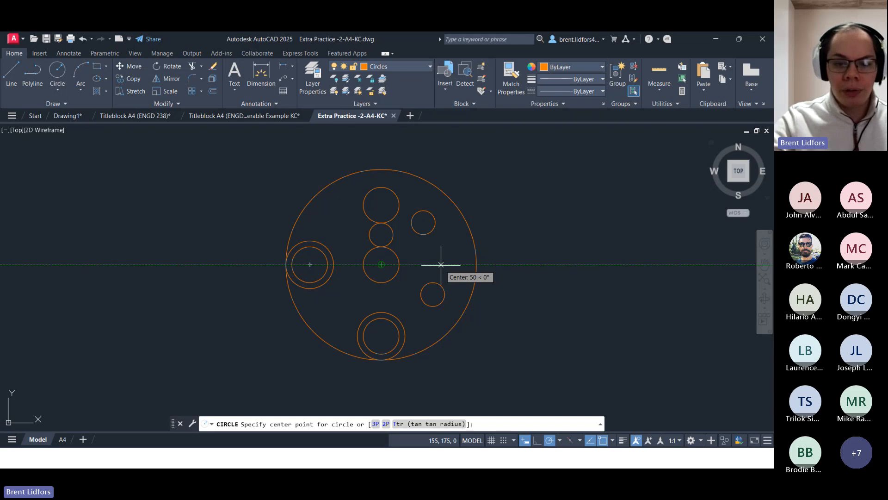
left_click(441, 264)
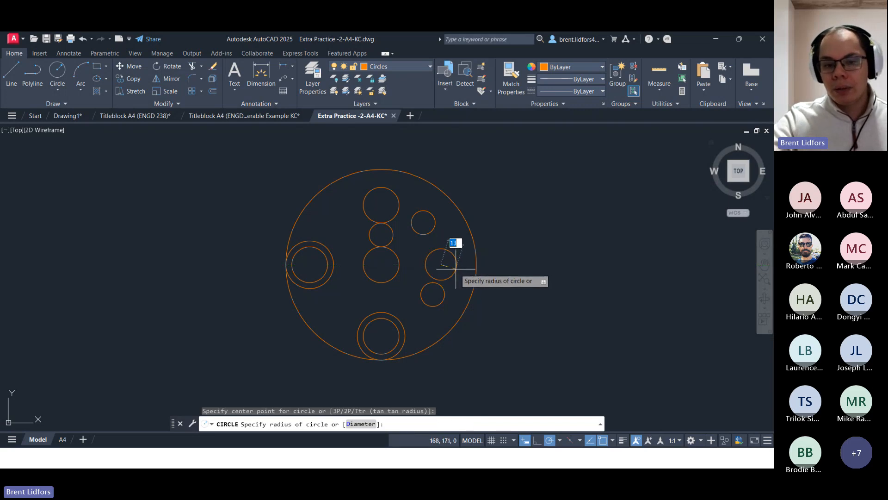
type("10")
key("Return")
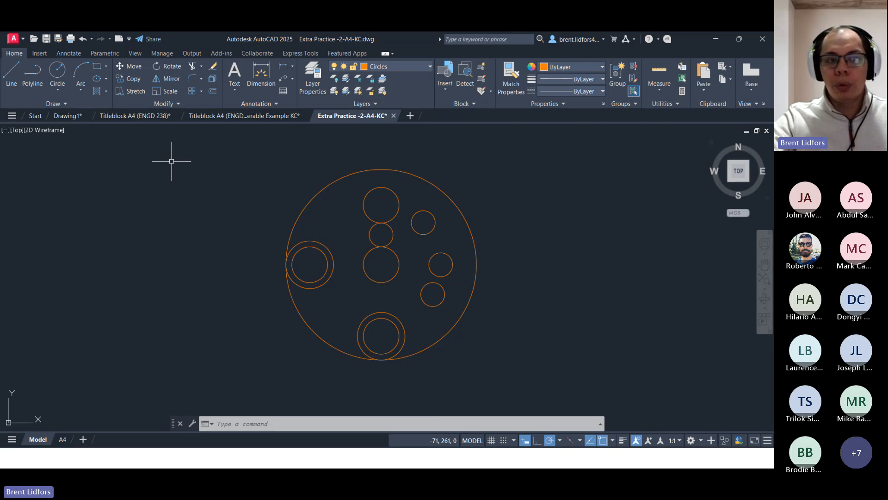
Set the drawing units' length precision and angle precision to 0.000
left_click(13, 38)
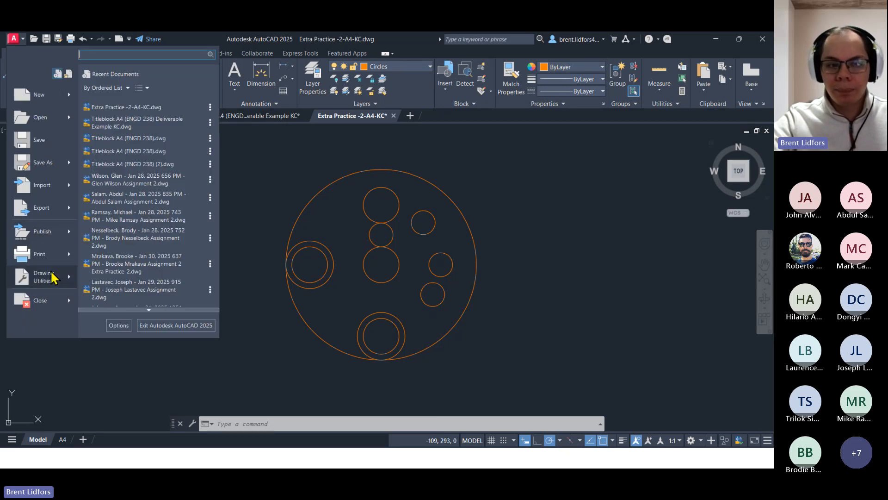
mouse_move(52, 278)
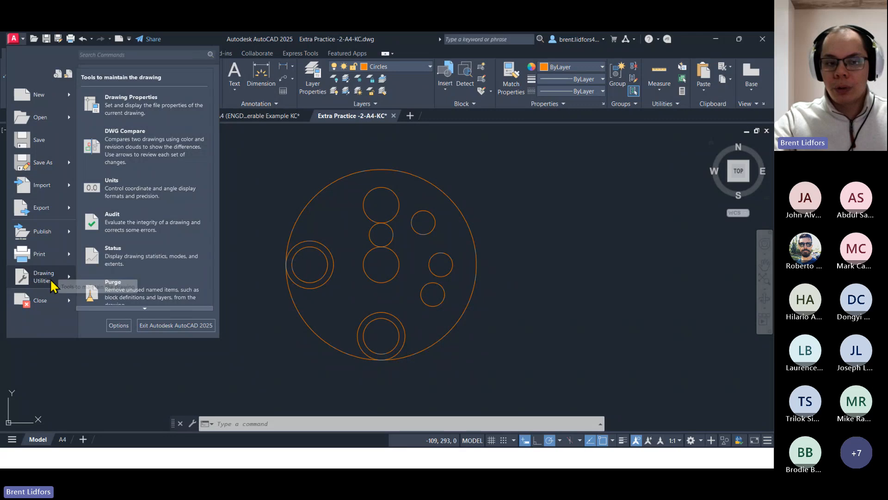
left_click(149, 194)
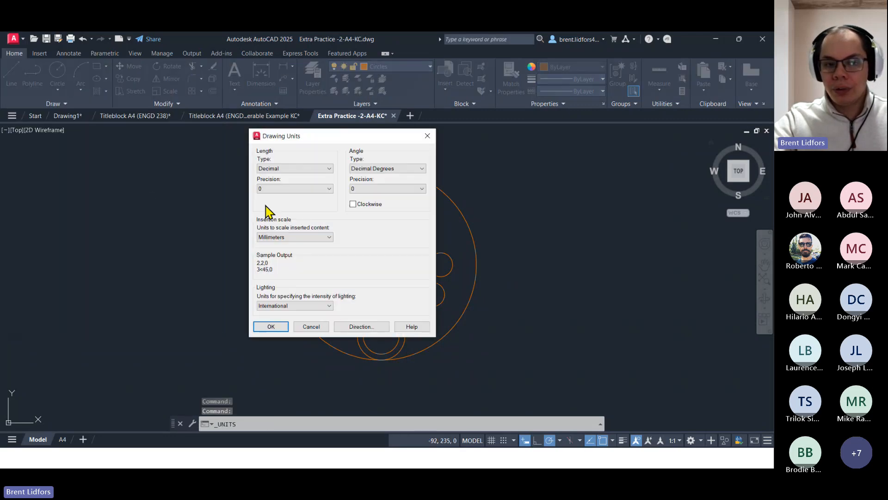
left_click(282, 189)
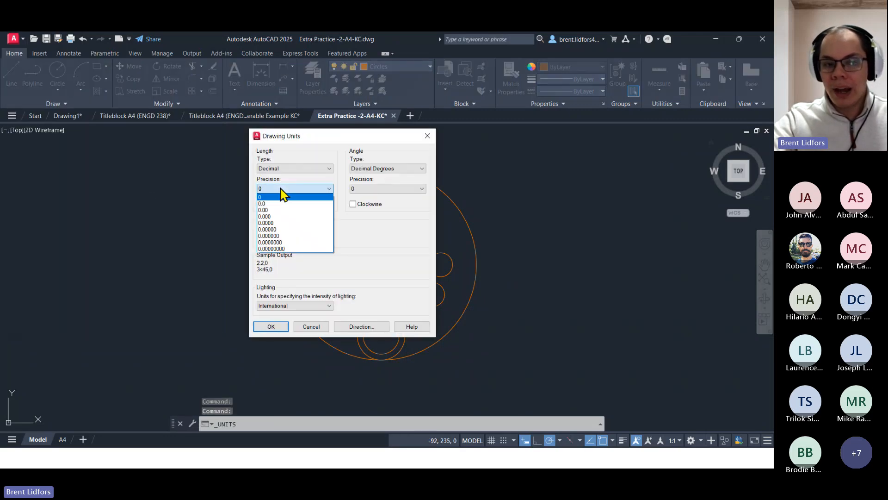
left_click(279, 217)
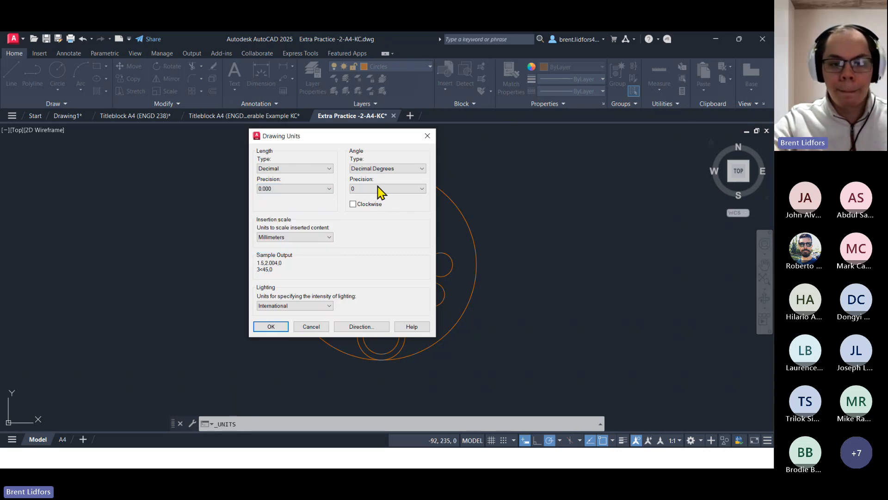
left_click(380, 188)
left_click(387, 217)
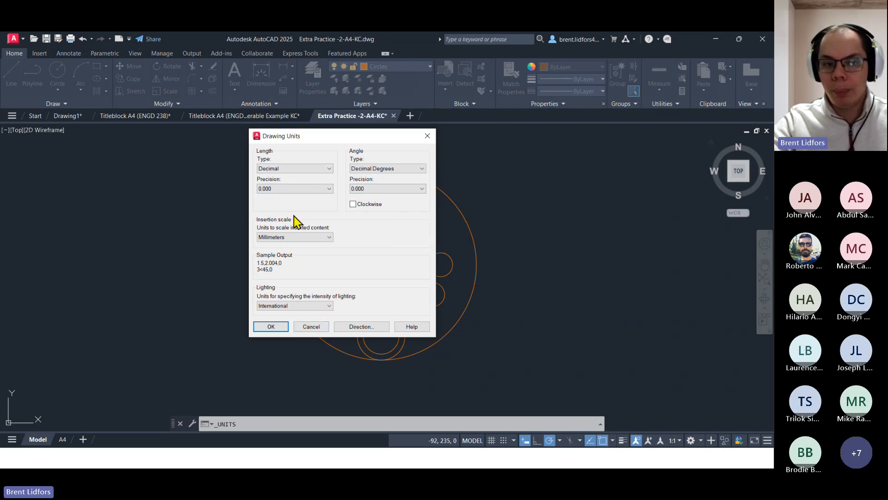
left_click(279, 329)
Check the distance and angle from the central circle's centre with a temporary line
left_click(13, 81)
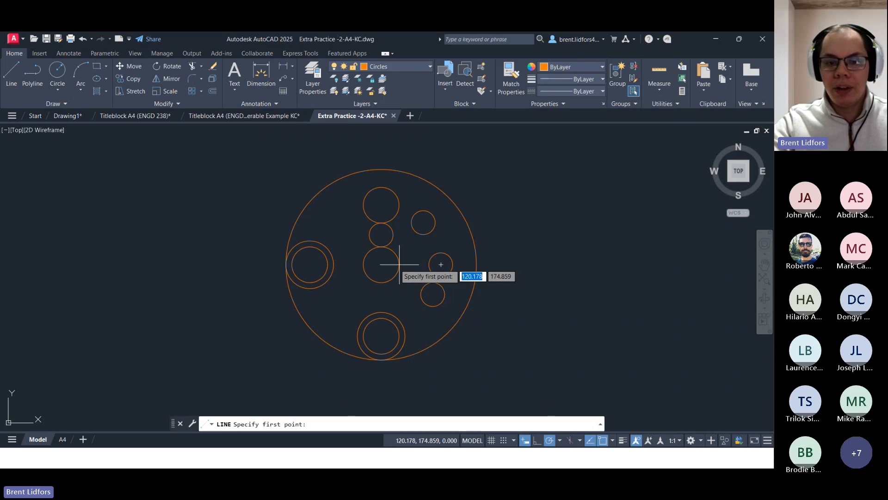
left_click(381, 265)
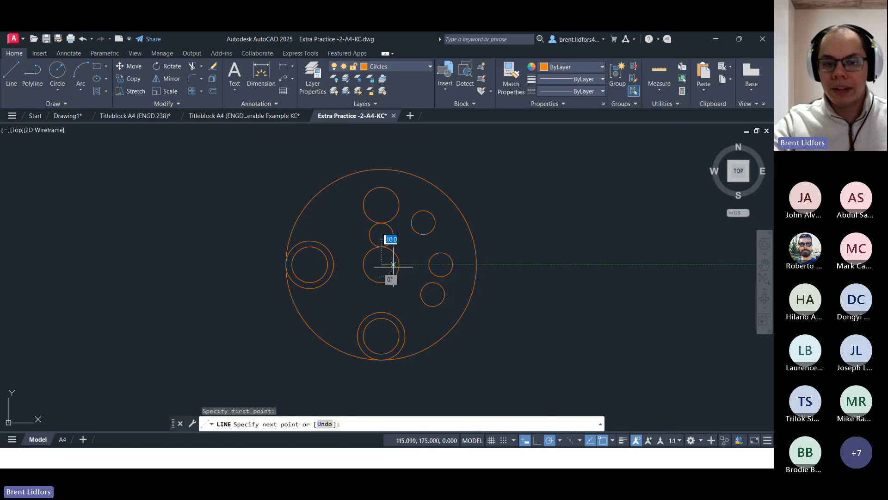
key("Escape")
Delete the small circle directly right of the central circle and redraw it with radius 10, centred 50 at 0° from the central circle's centre
left_click(441, 253)
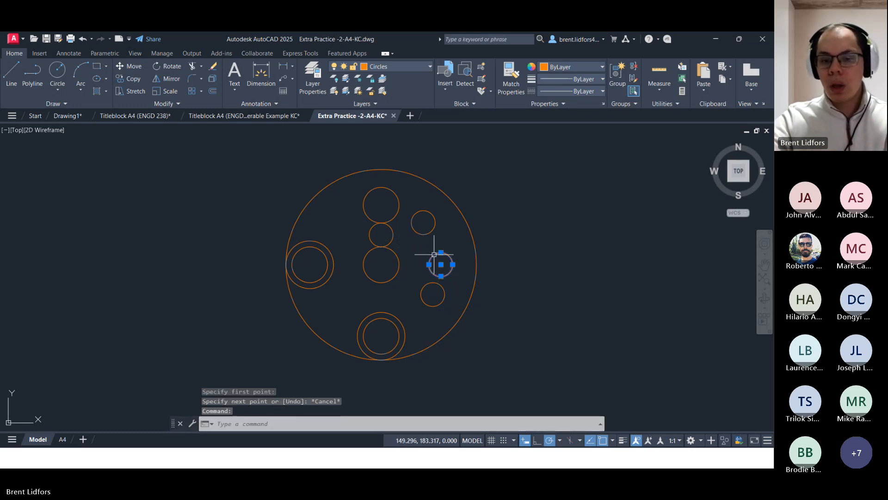
key("Delete")
left_click(59, 73)
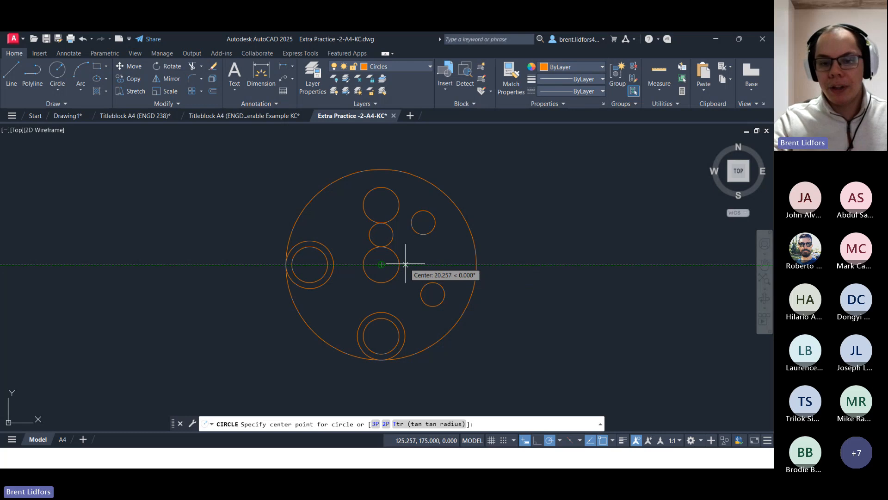
type("50")
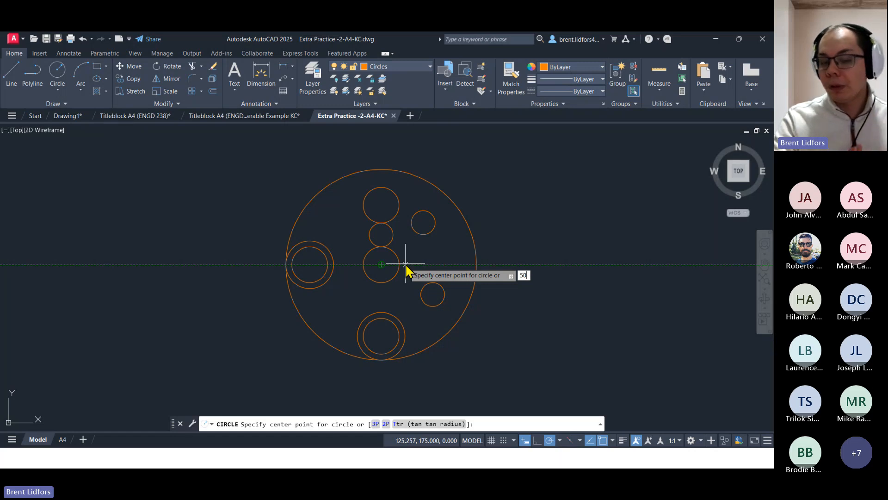
key("Return")
type("10")
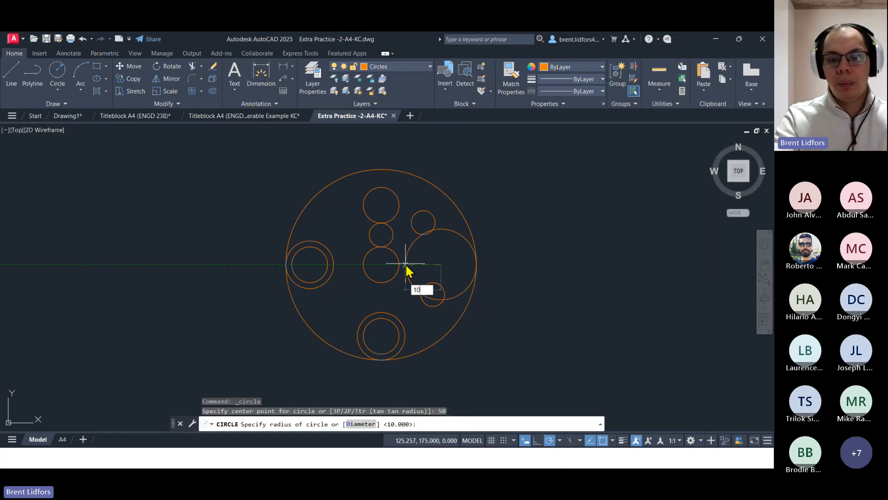
key("Return")
Check the distance between the central circle's centre and the redrawn circle's centre with a temporary line
left_click(14, 76)
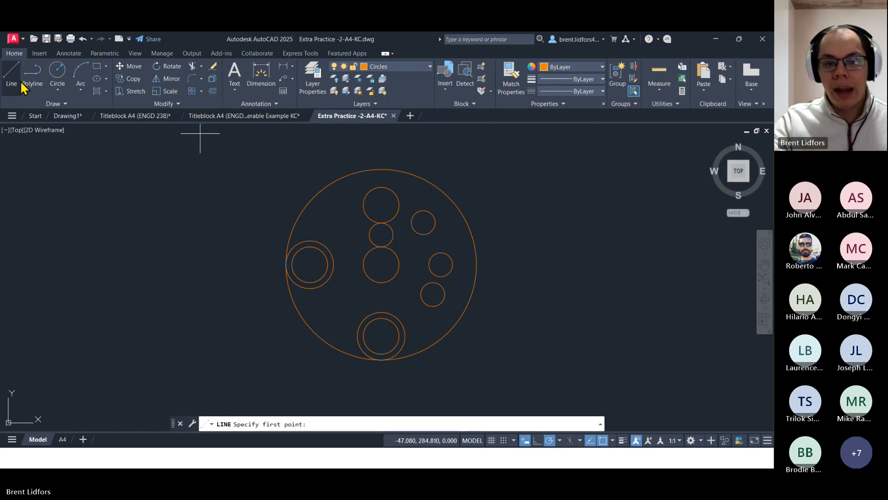
left_click(380, 265)
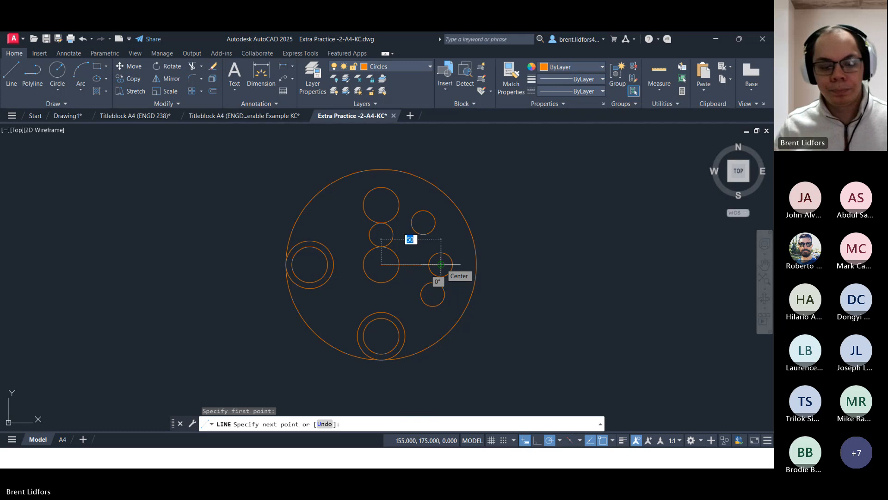
key("Escape")
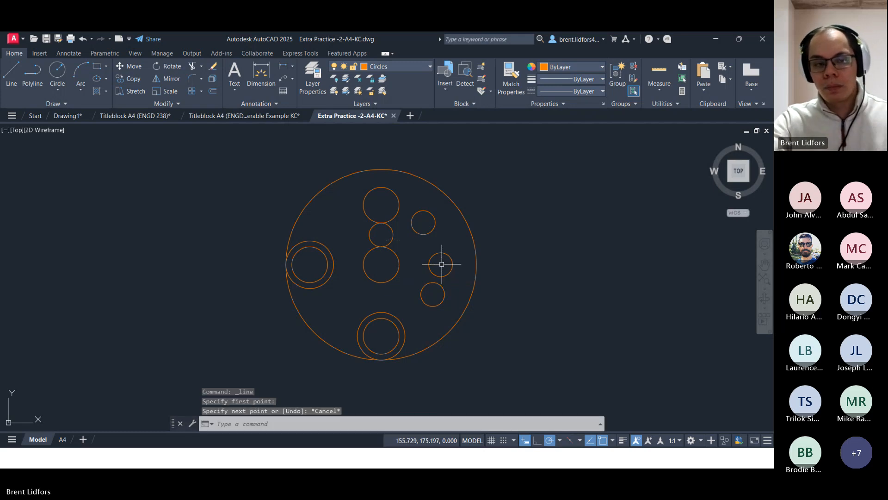
Check the upper-right small circle's distance and angle from the central circle's centre with a temporary line, and delete that small circle
left_click(58, 73)
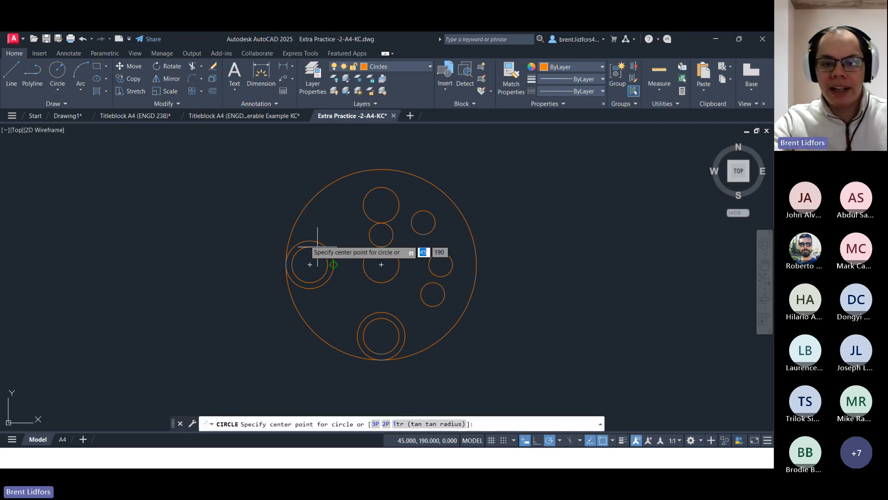
left_click(14, 78)
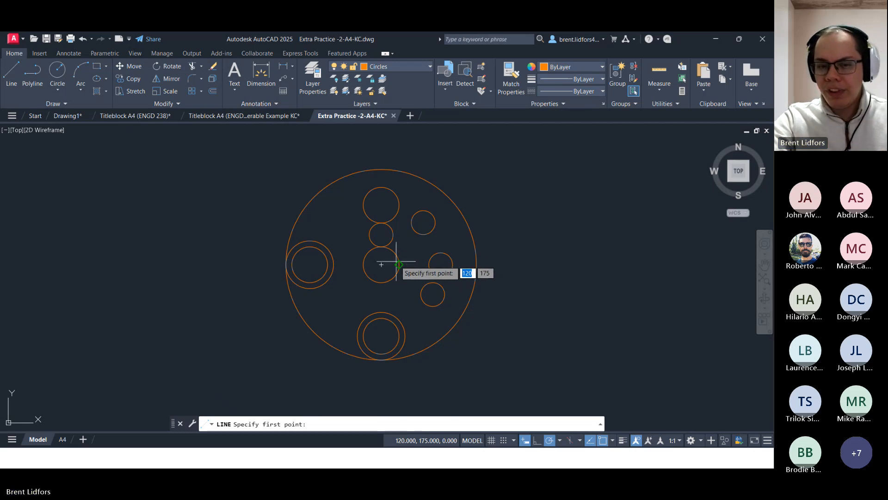
left_click(381, 264)
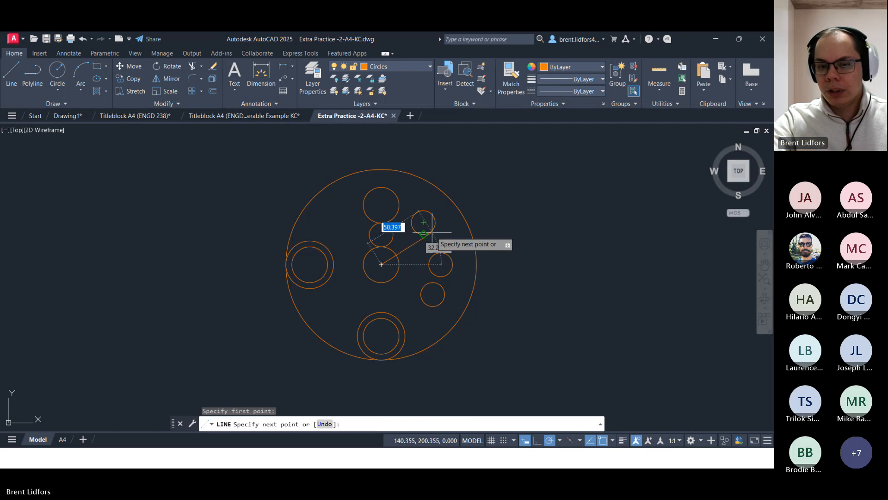
key("Escape")
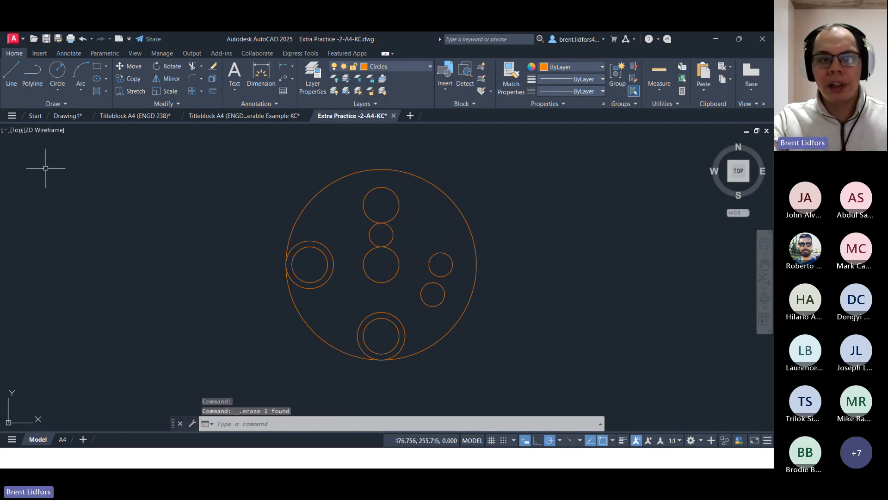
Abandon the line started at the central circle's centre and set the drawing units' length and angle precision to 0
left_click(11, 75)
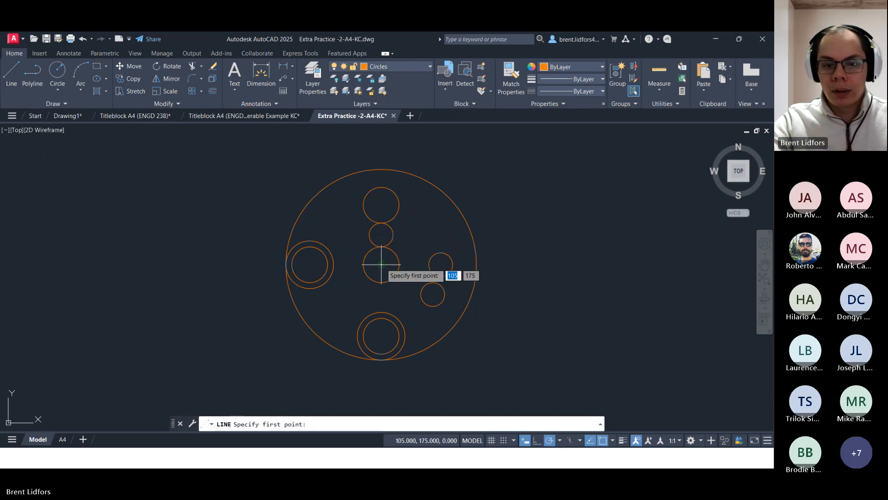
left_click(381, 264)
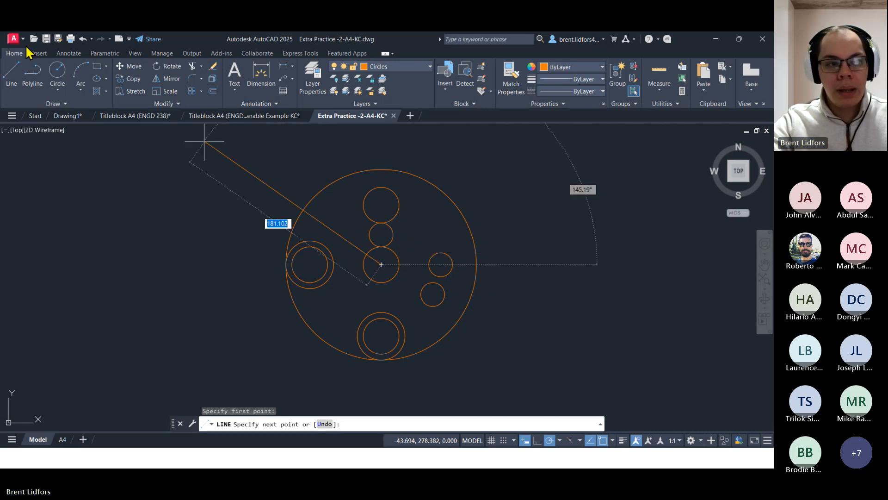
left_click(14, 39)
mouse_move(46, 278)
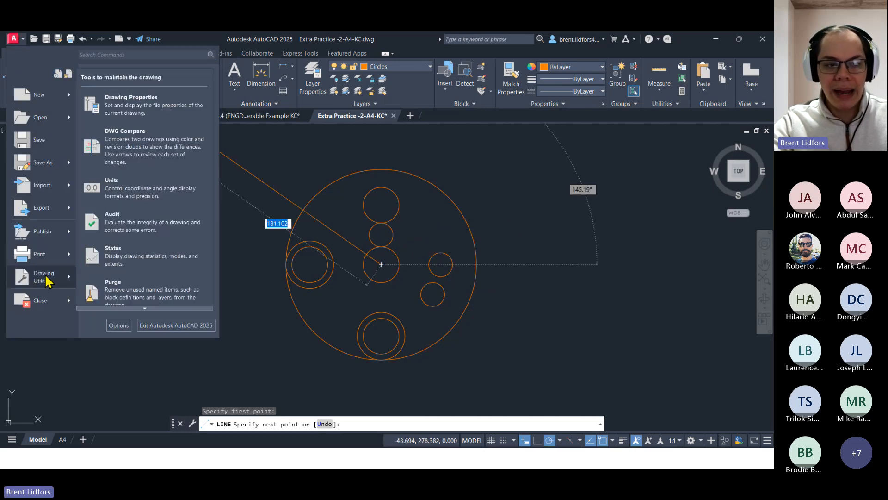
left_click(134, 185)
left_click(315, 188)
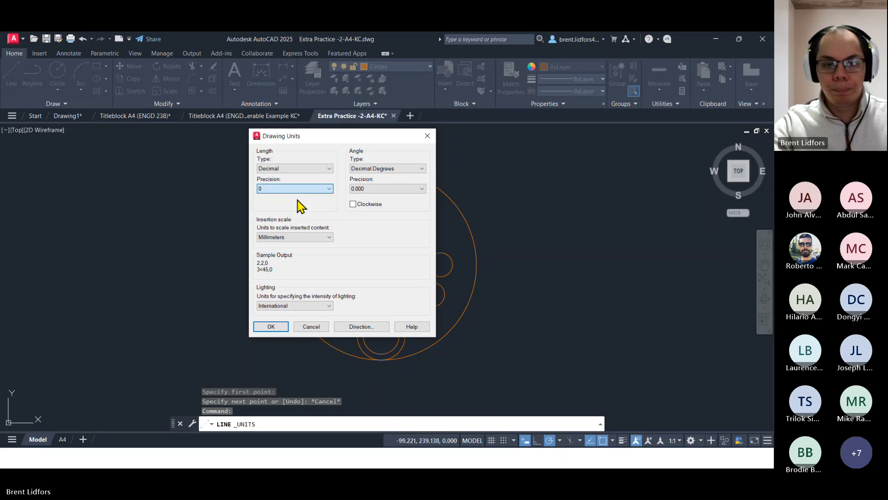
left_click(296, 197)
left_click(370, 188)
left_click(367, 197)
left_click(277, 327)
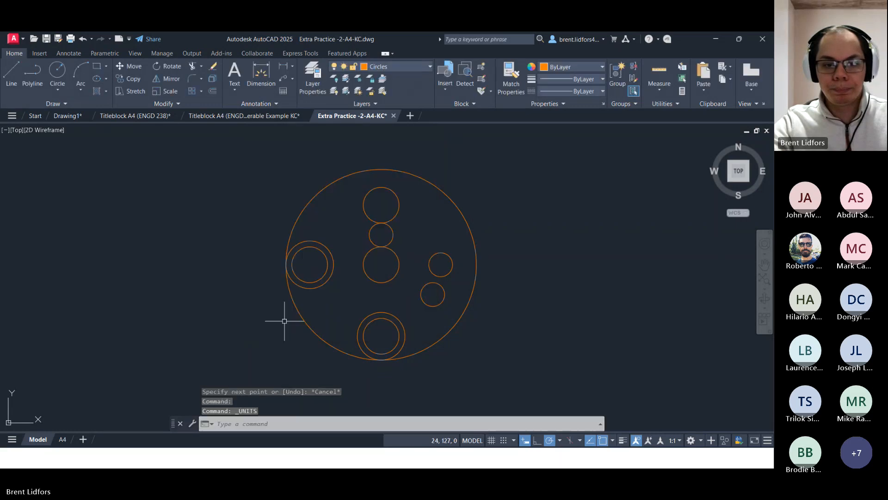
Draw a line from the central circle's centre toward the upper right, about 50 long at about 43°
type("l")
key("Return")
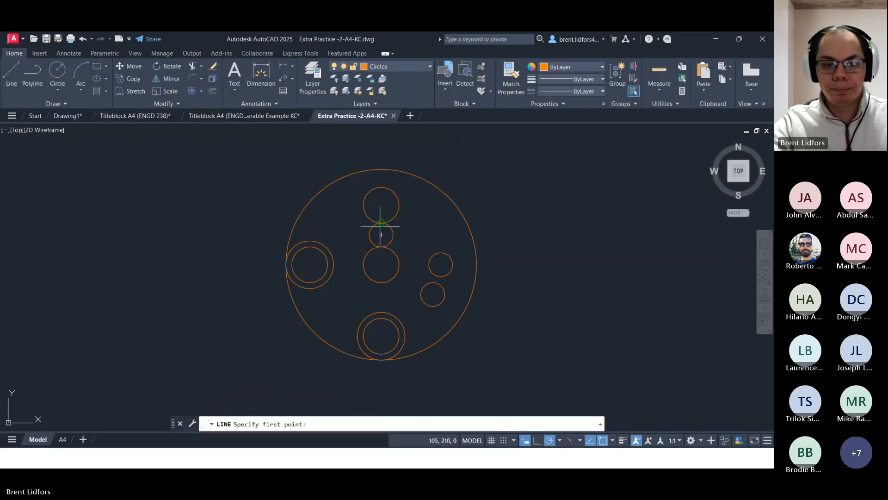
left_click(382, 264)
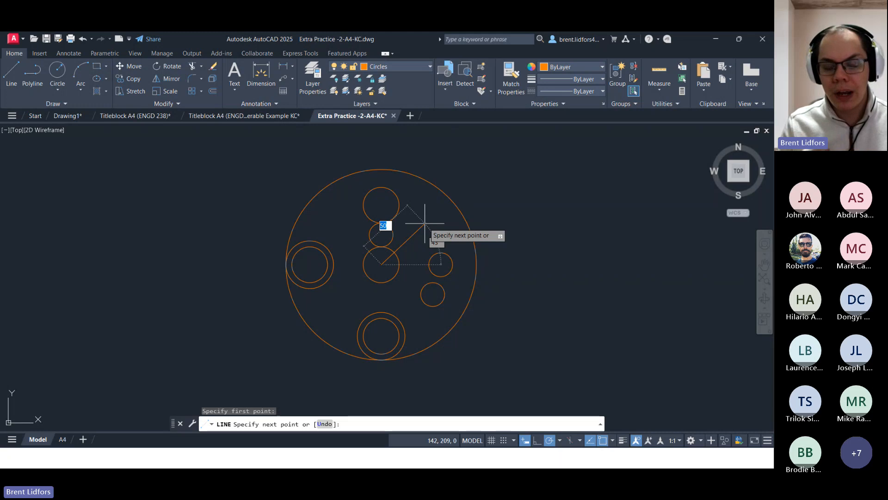
left_click(425, 223)
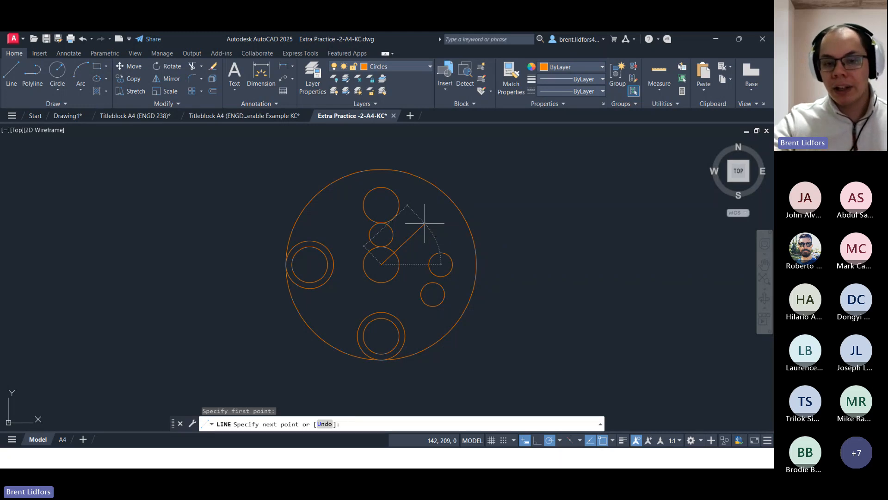
key("Escape")
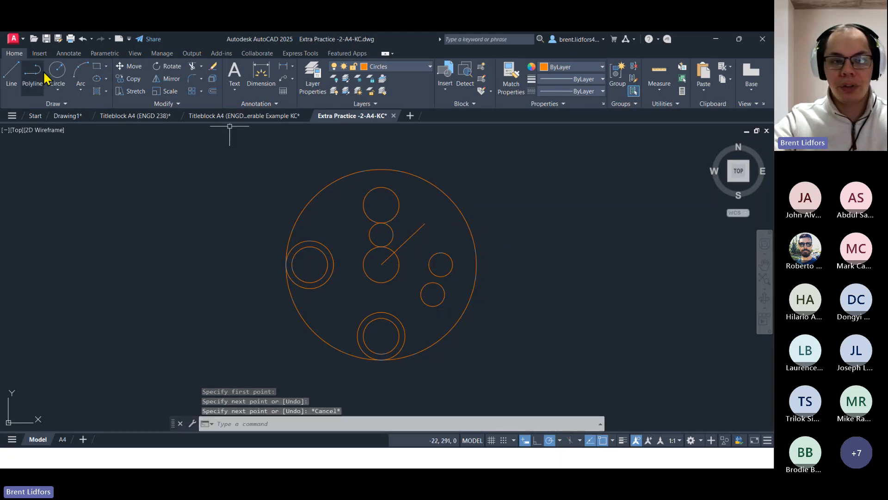
Turn on the Endpoint object snap and draw a circle with radius 10 centred on the line's outer end
left_click(57, 71)
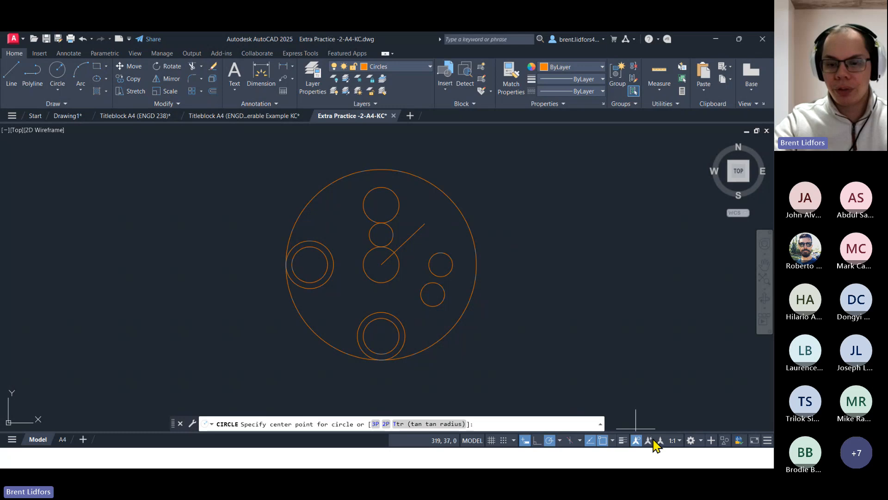
left_click(613, 440)
left_click(624, 255)
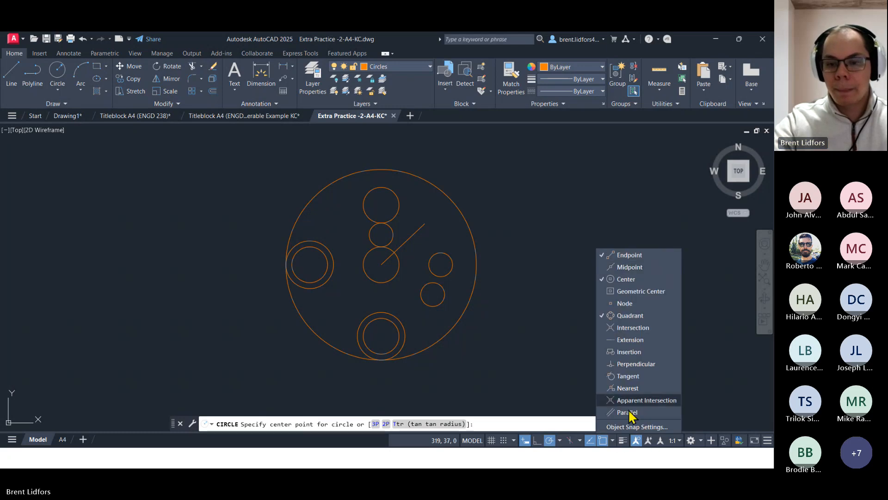
left_click(424, 223)
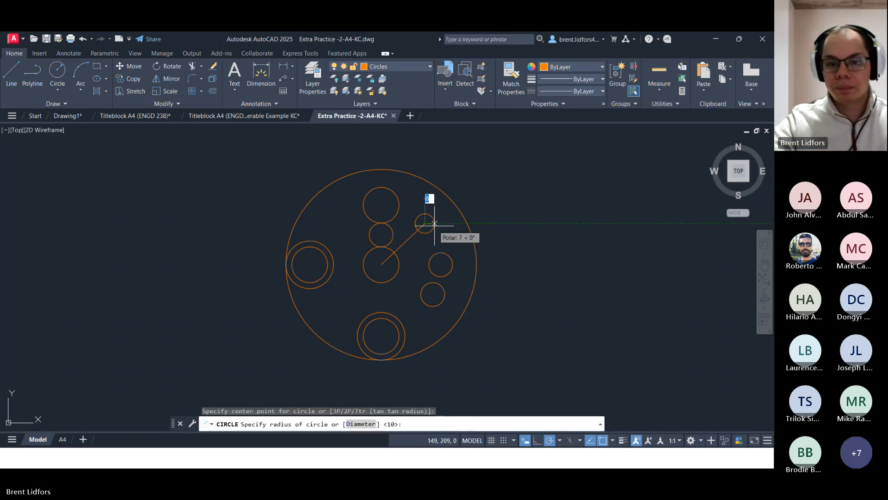
type("10")
key("Return")
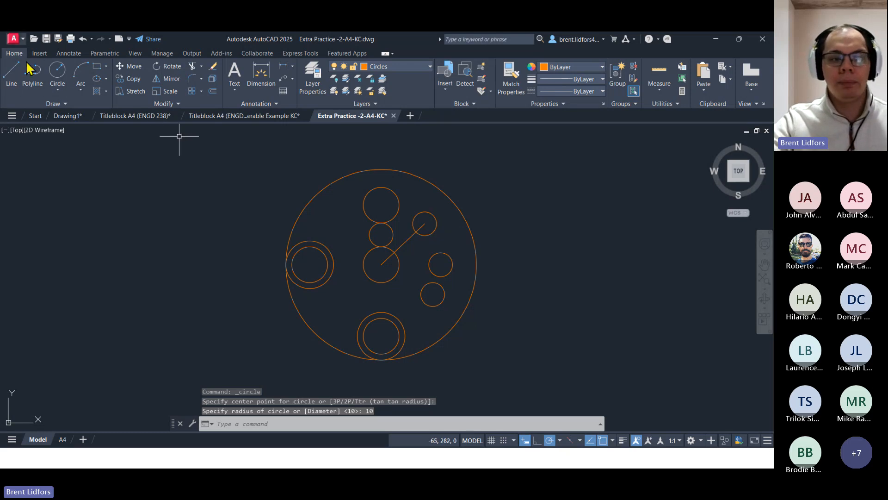
Raise the drawing units' precision to 0.000 for both length and angle
left_click(14, 39)
mouse_move(42, 284)
left_click(138, 170)
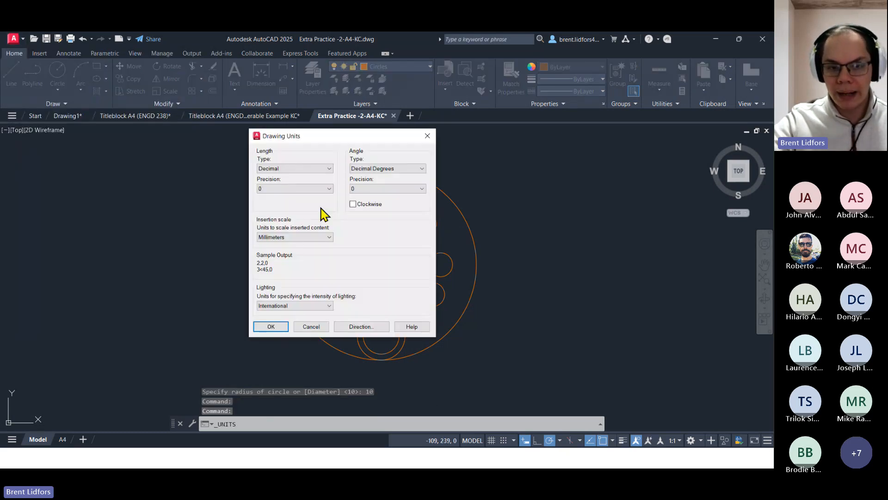
left_click(311, 188)
left_click(282, 217)
left_click(357, 189)
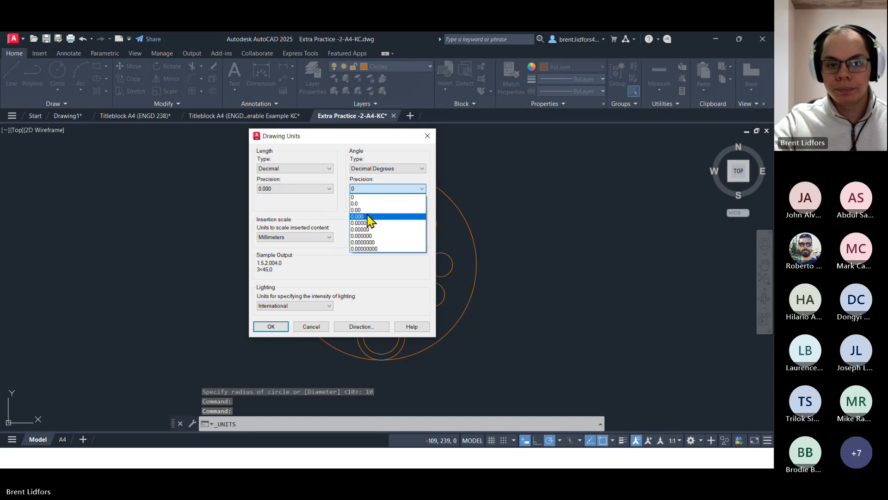
left_click(364, 217)
left_click(278, 327)
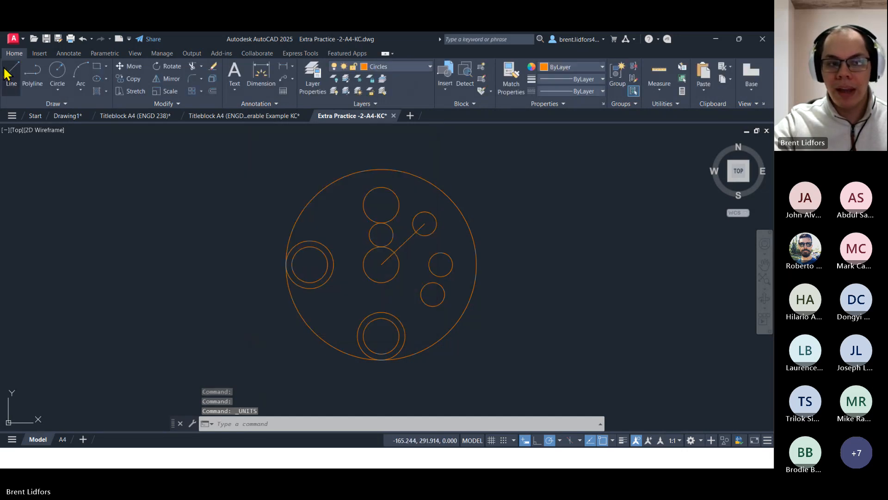
Check the distance and angle from the central circle's centre to the upper-right circle's centre with a temporary line
left_click(12, 73)
left_click(381, 264)
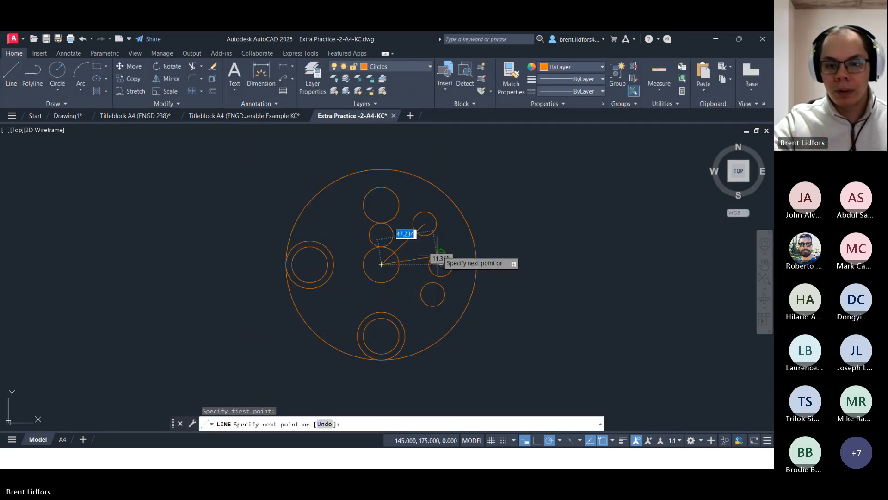
left_click(425, 224)
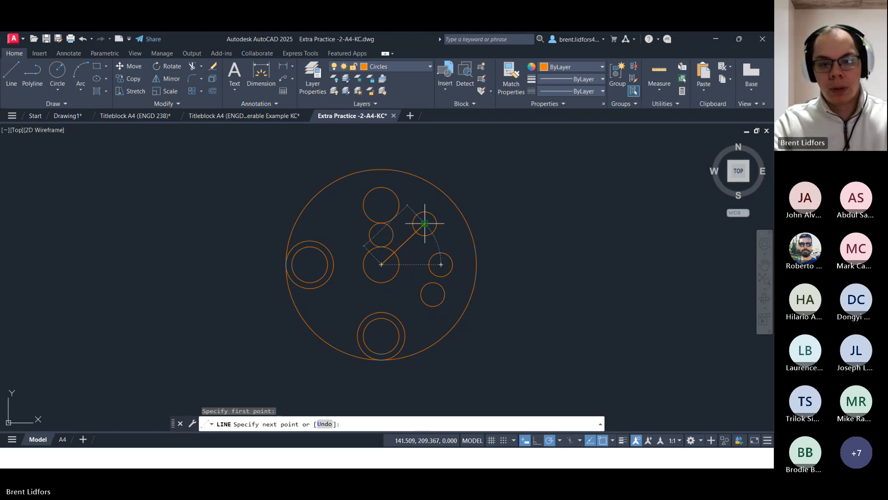
key("Escape")
Delete the slanted line from the central circle and the small circle at its outer end
left_click(424, 226)
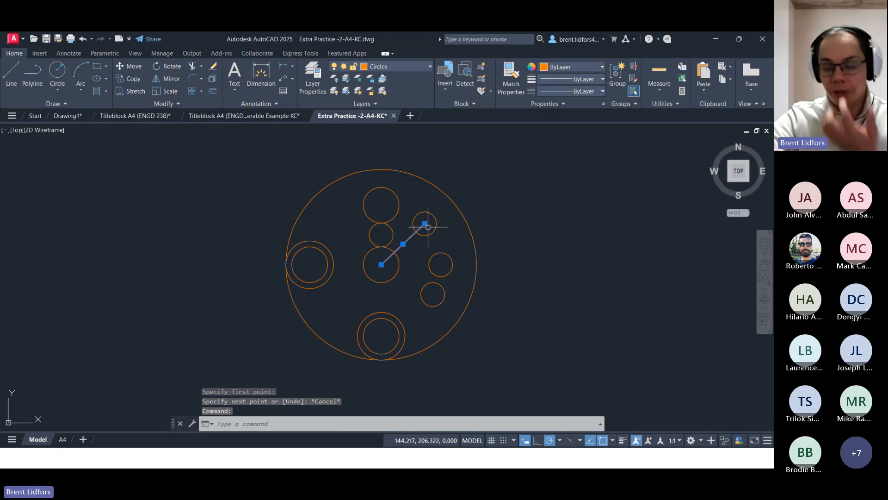
key("Delete")
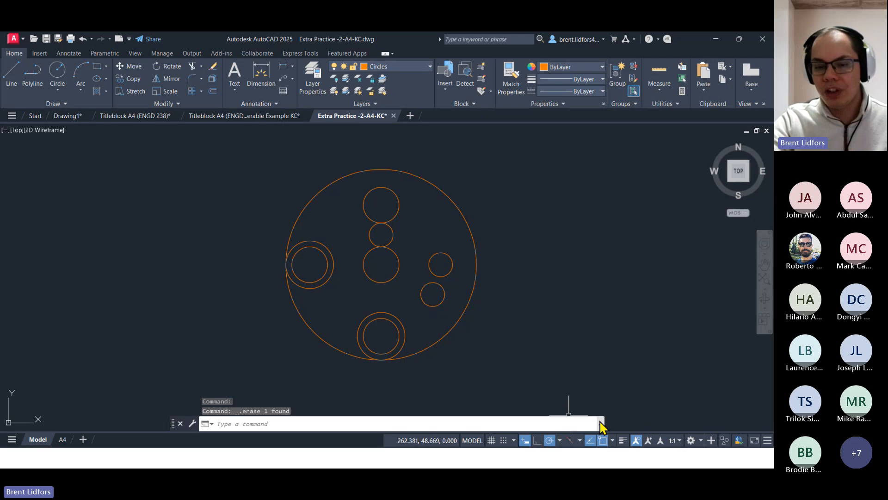
Set polar tracking to 45° increments and draw a circle with radius 10, centred 50 from the central circle's centre at 45°
left_click(560, 440)
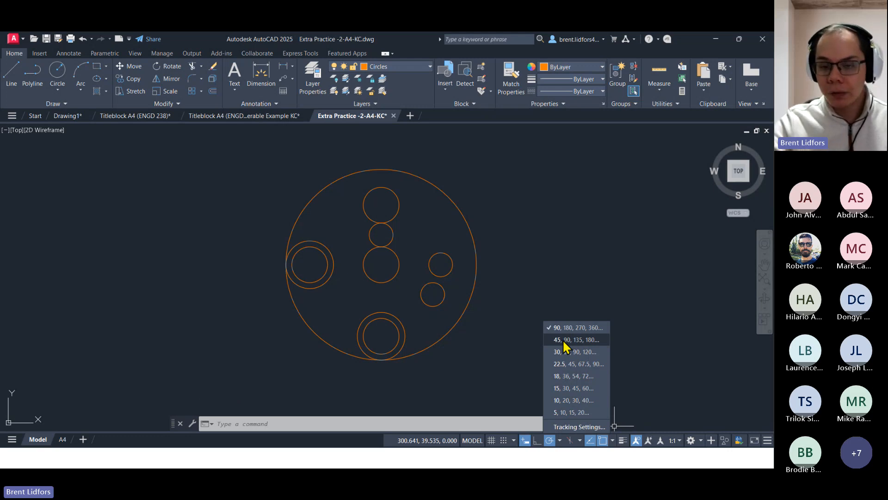
left_click(564, 341)
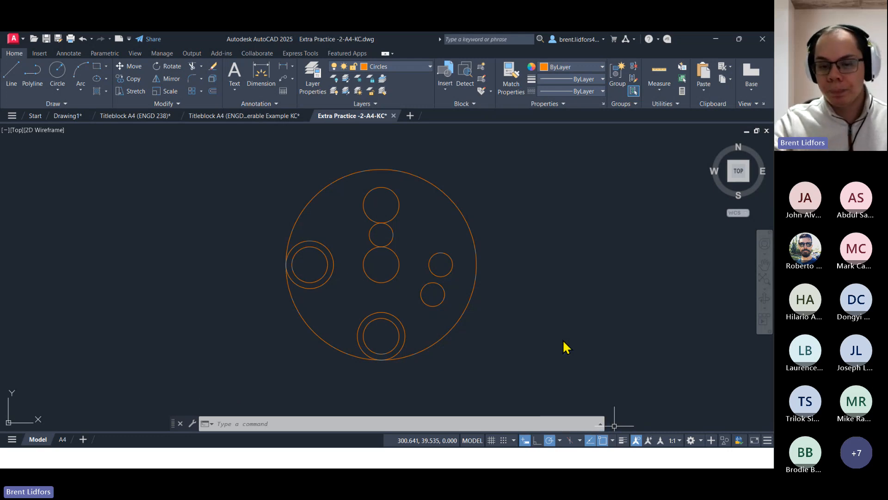
left_click(13, 73)
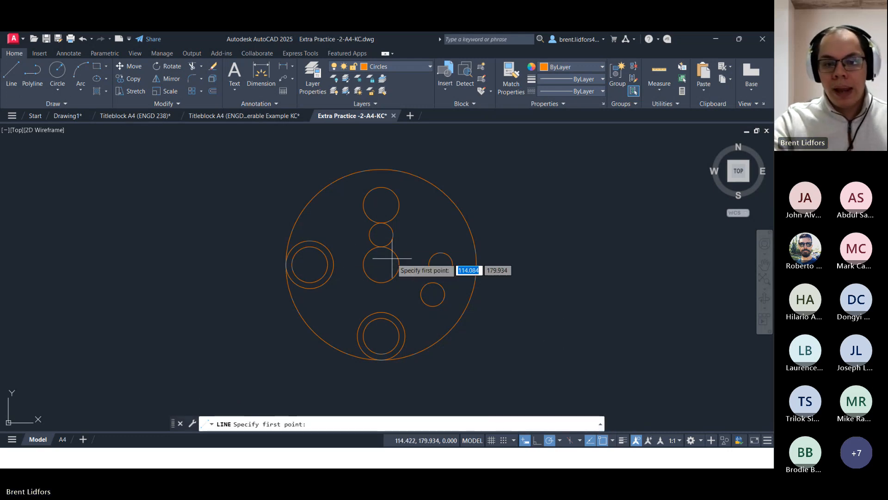
left_click(55, 74)
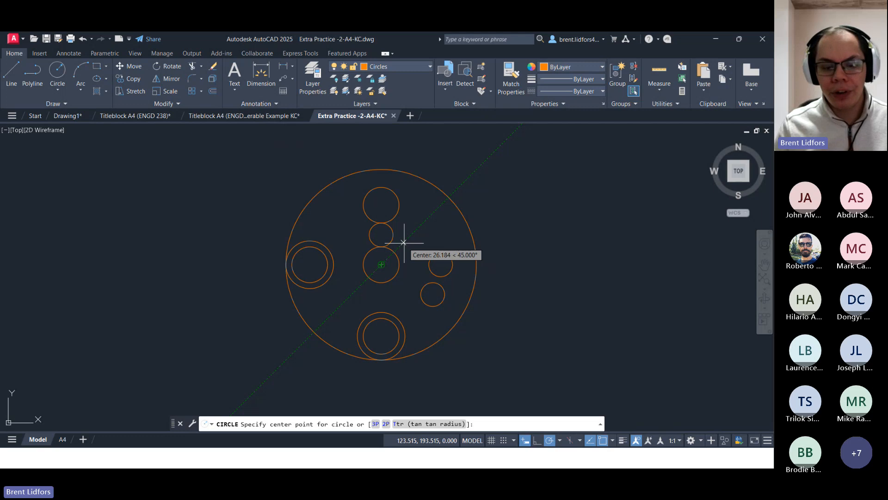
type("50")
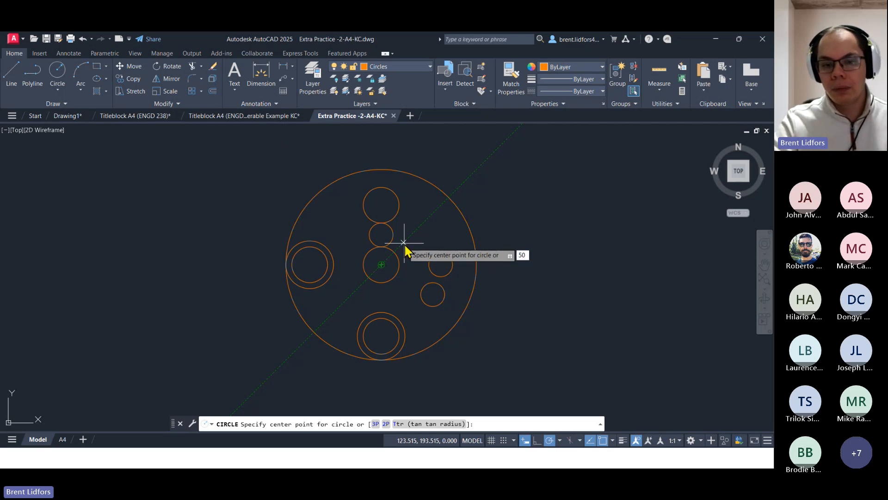
key("Return")
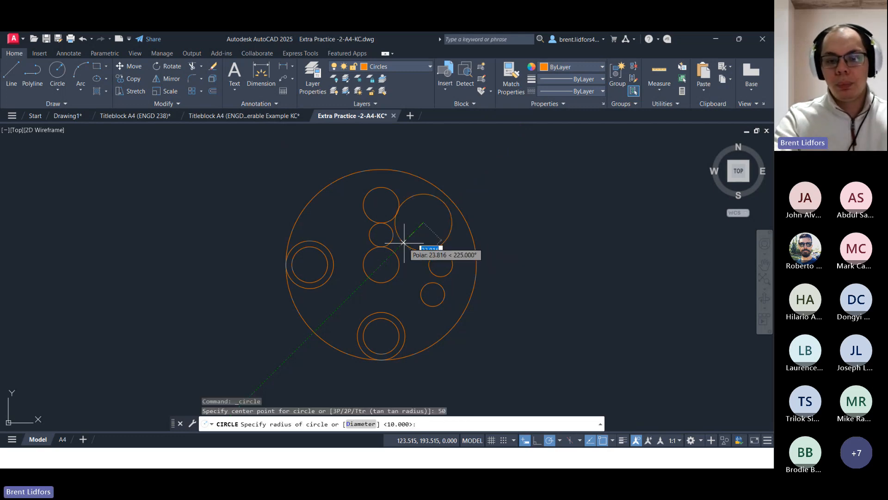
type("10")
key("Return")
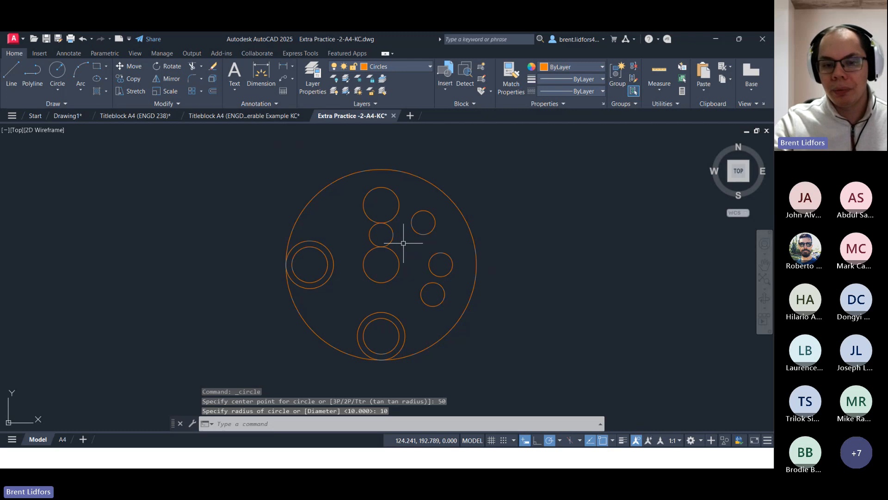
Check the new circle's distance and angle from the central circle's centre with a temporary line, then cancel it
left_click(422, 217)
left_click(12, 73)
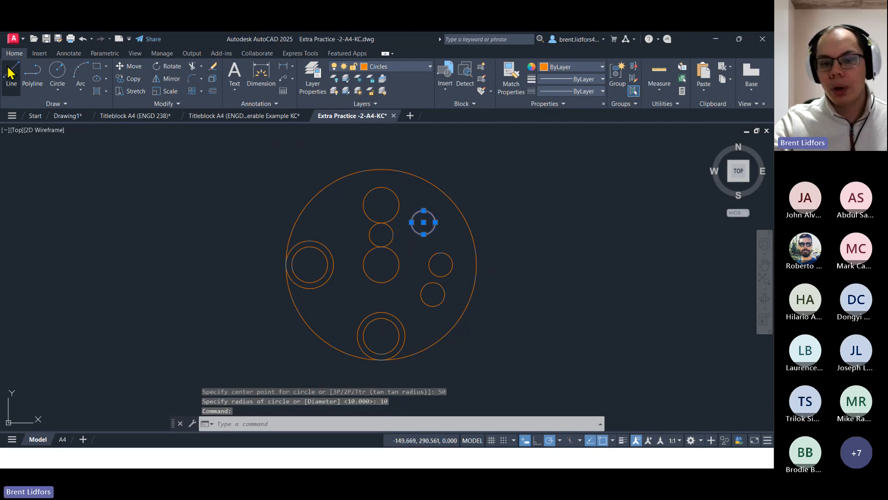
left_click(381, 265)
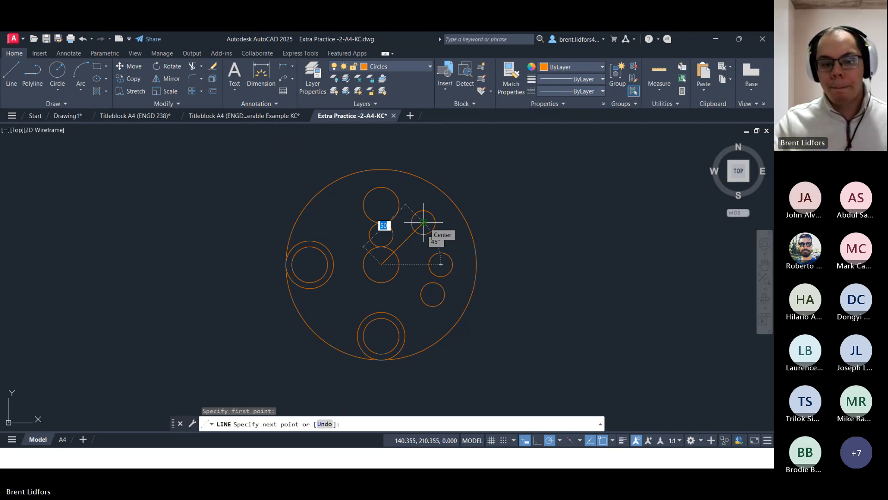
key("Escape")
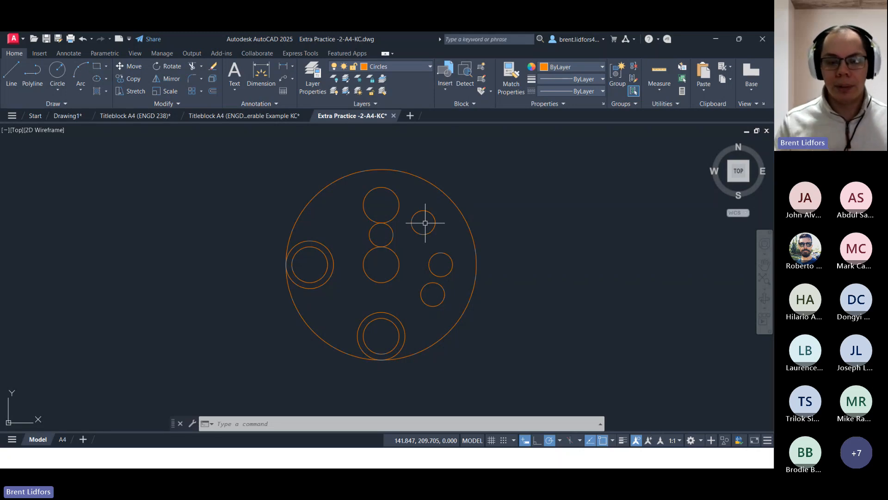
key("Escape")
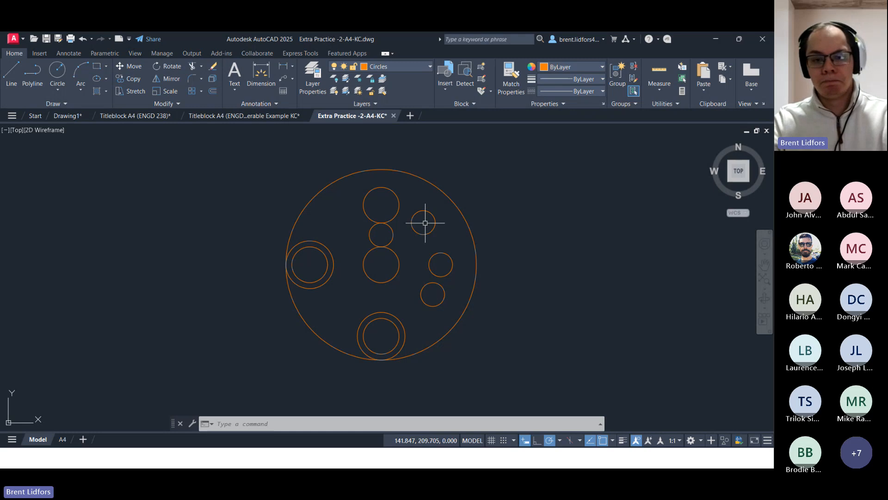
key("Escape")
key("Escape")
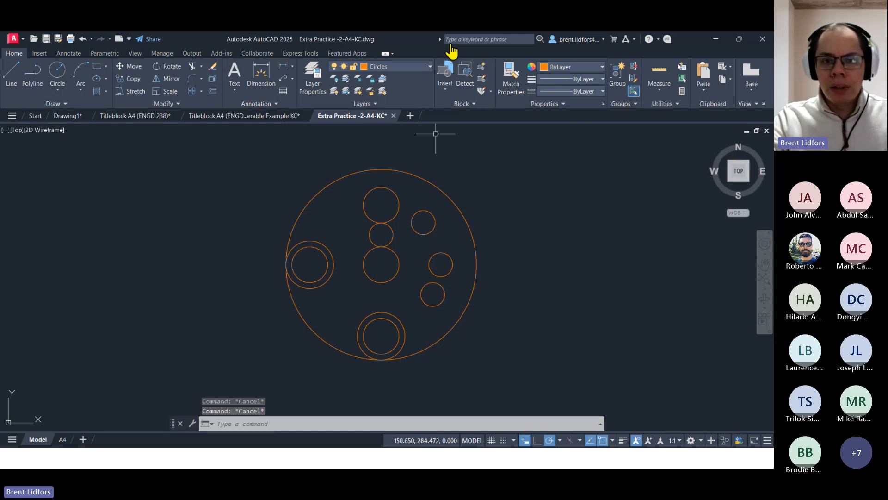
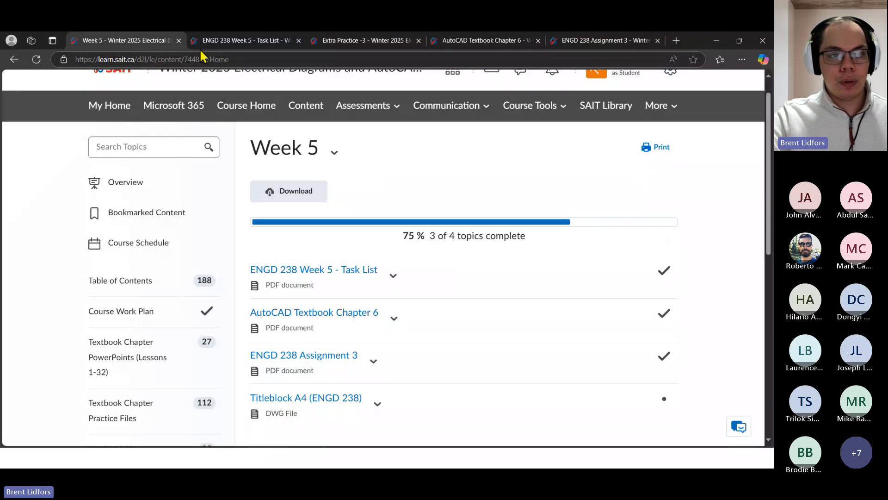
Open the ENGD 238 Week 5 - Task List from the Week 5 course content and review its resources and three tasks
left_click(203, 43)
scroll(559, 199, "up", 2)
scroll(558, 199, "up", 2)
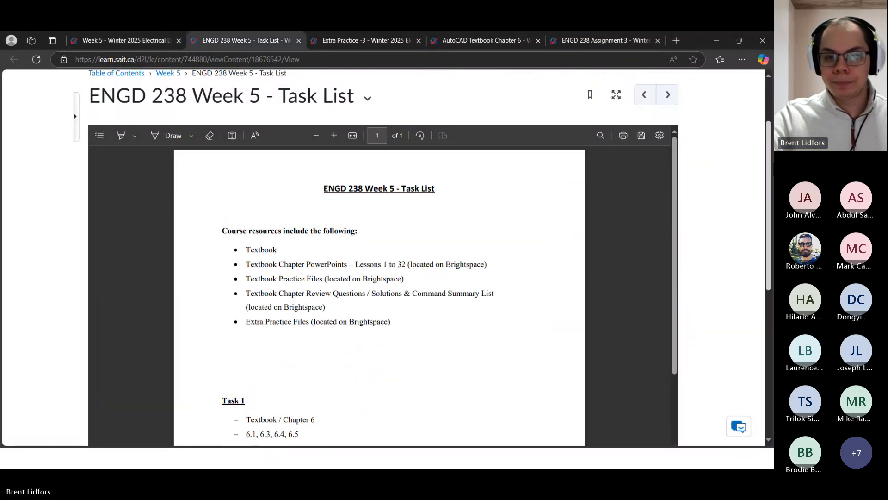
mouse_move(770, 182)
left_mouse_down()
mouse_move(771, 194)
mouse_move(771, 178)
left_mouse_up()
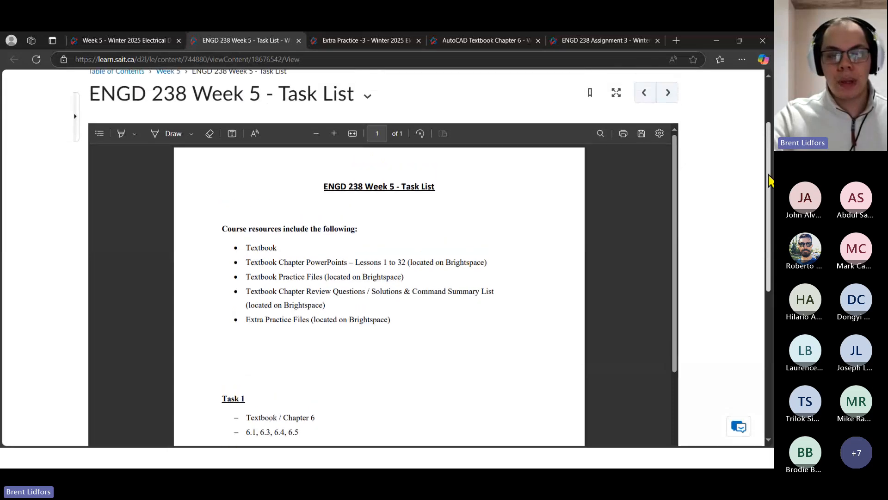
left_click(166, 72)
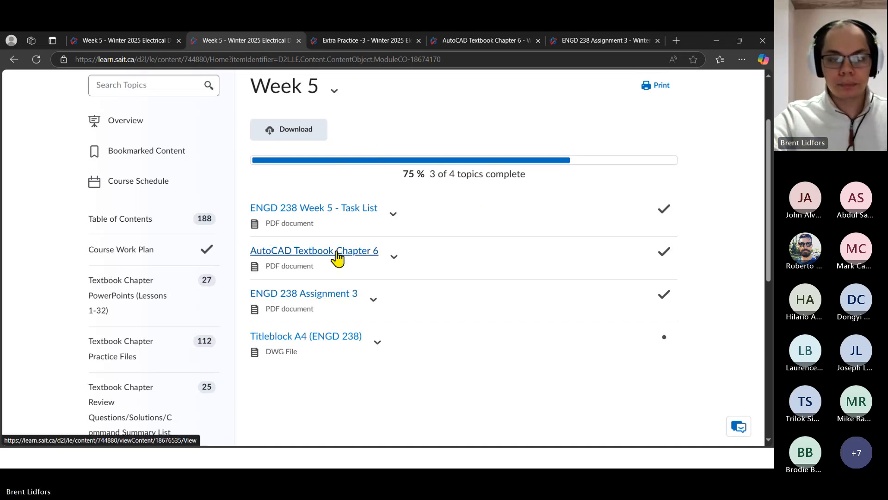
left_click(344, 216)
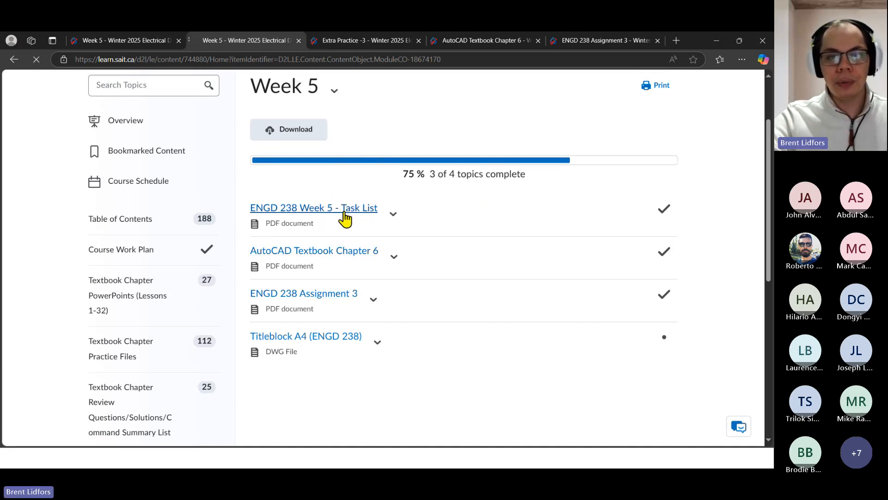
scroll(533, 245, "down", 1)
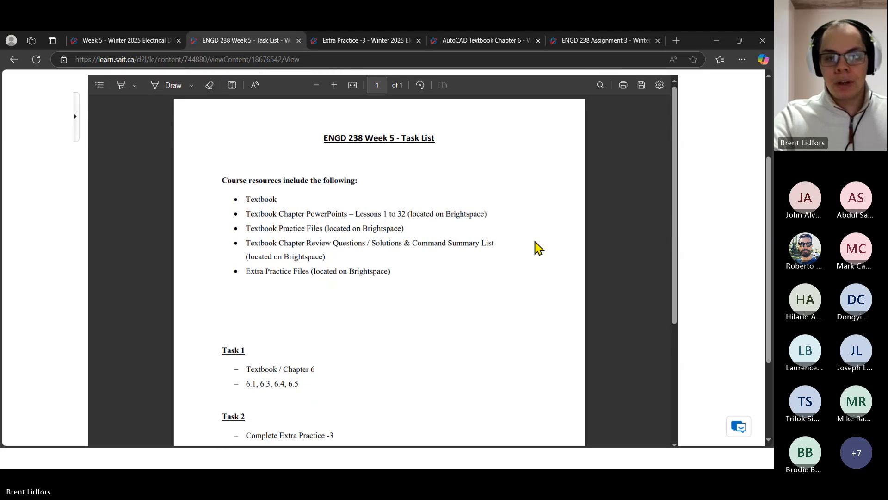
scroll(402, 273, "down", 5)
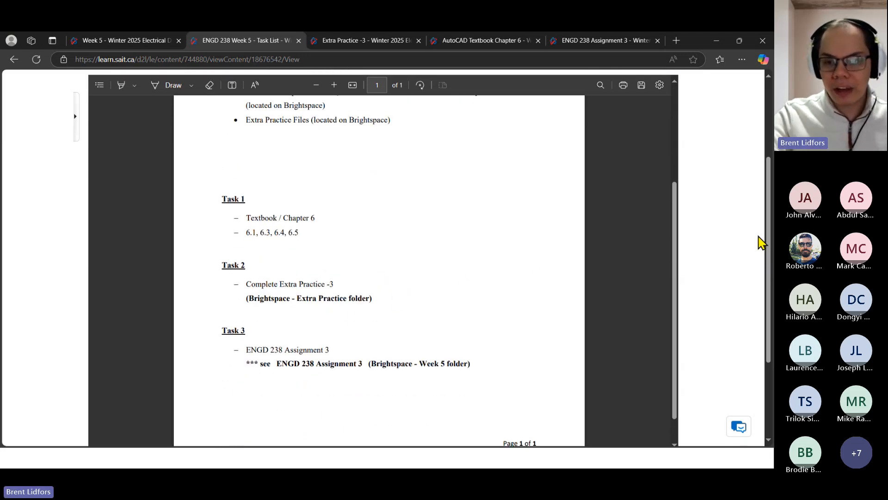
scroll(759, 240, "down", 1)
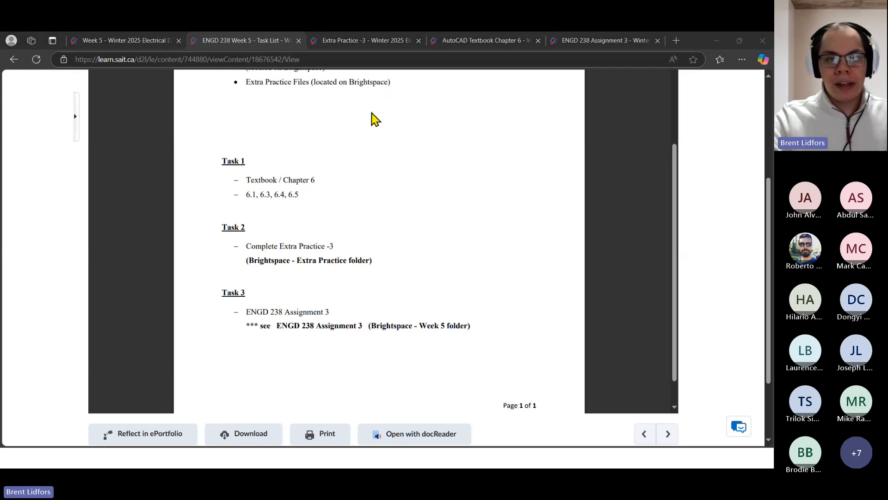
Open the Extra Practice -3 sheet and examine its layer and unit instructions and the dimensioned plate drawing
left_click(382, 42)
scroll(416, 202, "down", 2)
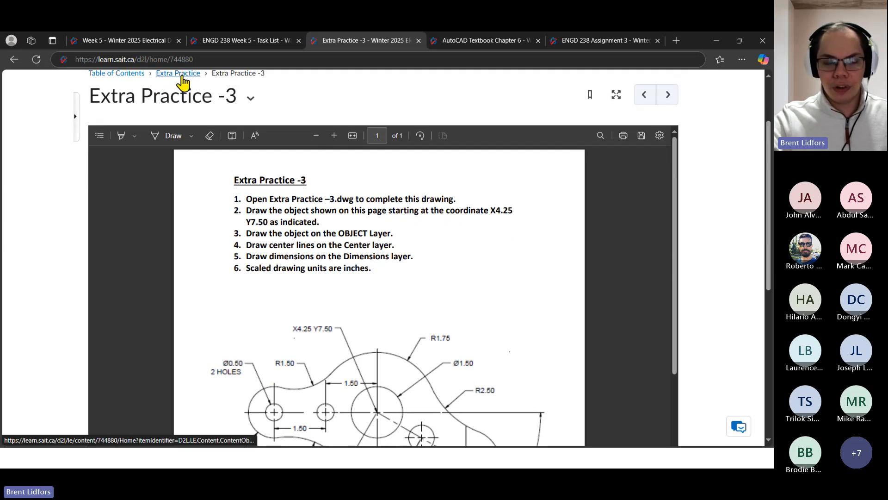
scroll(333, 102, "down", 1)
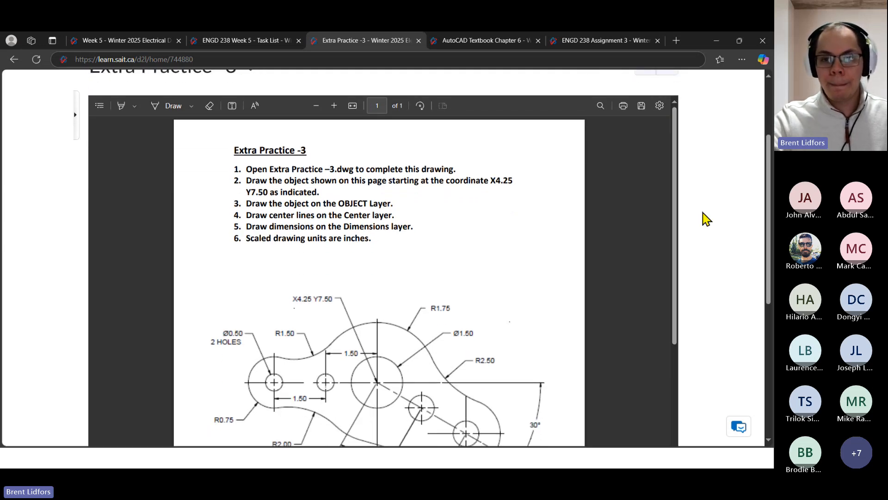
scroll(708, 261, "down", 1)
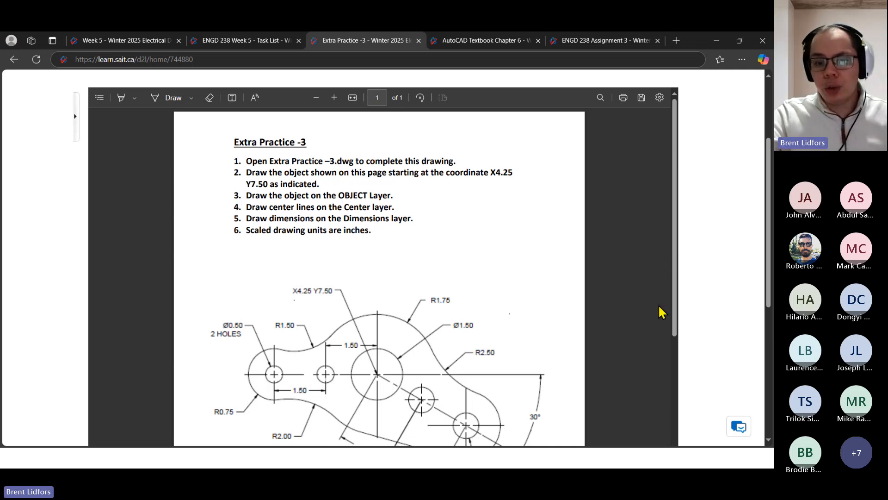
scroll(649, 322, "down", 1)
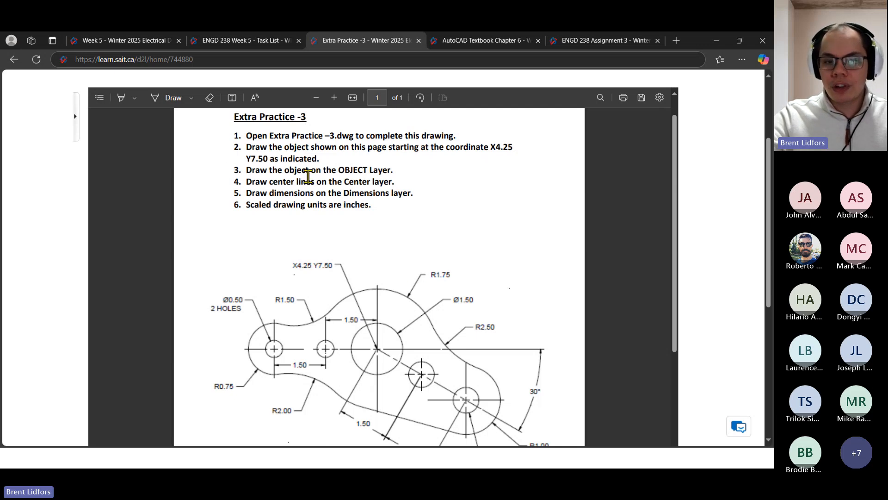
mouse_move(250, 184)
left_mouse_down()
mouse_move(385, 185)
mouse_move(412, 200)
left_mouse_up()
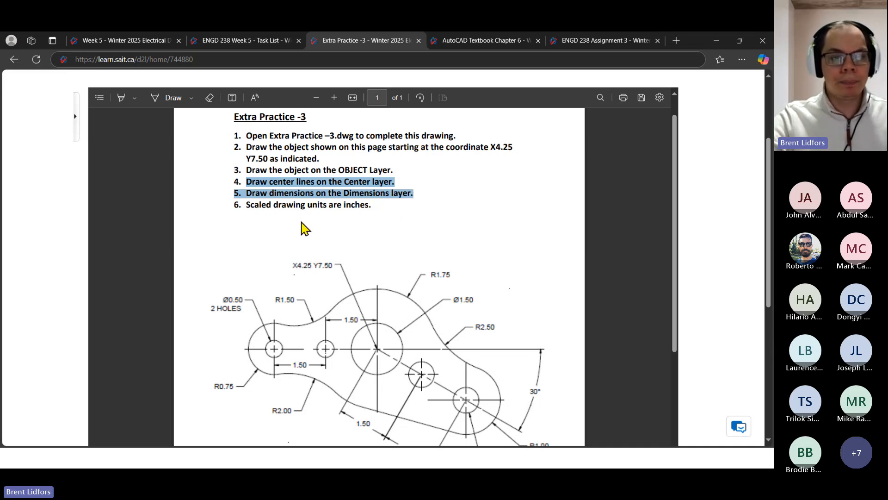
scroll(305, 225, "down", 1)
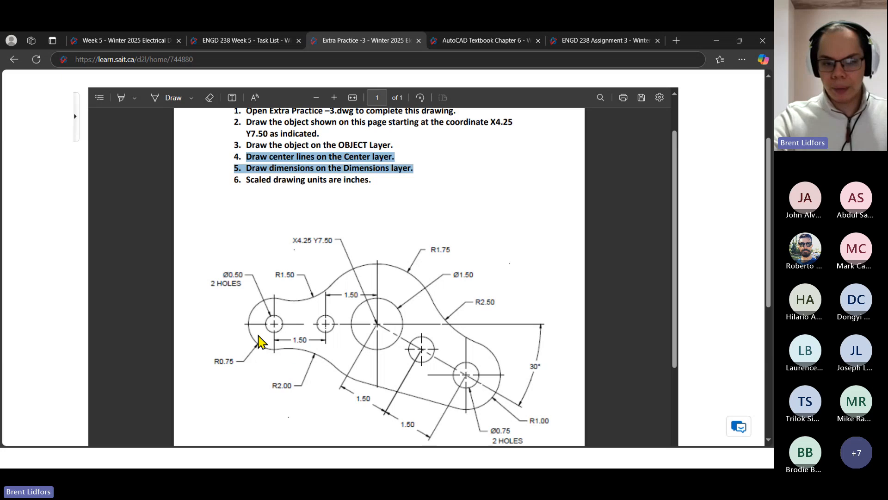
right_click(500, 385)
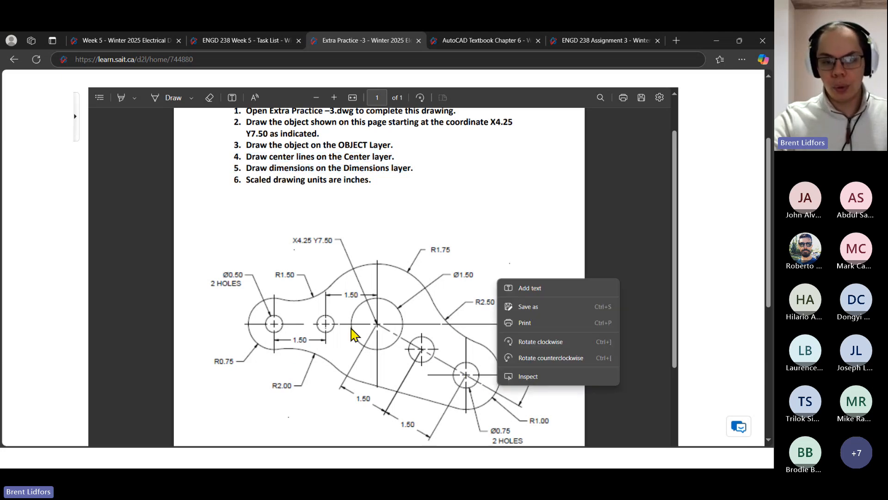
left_click(439, 189)
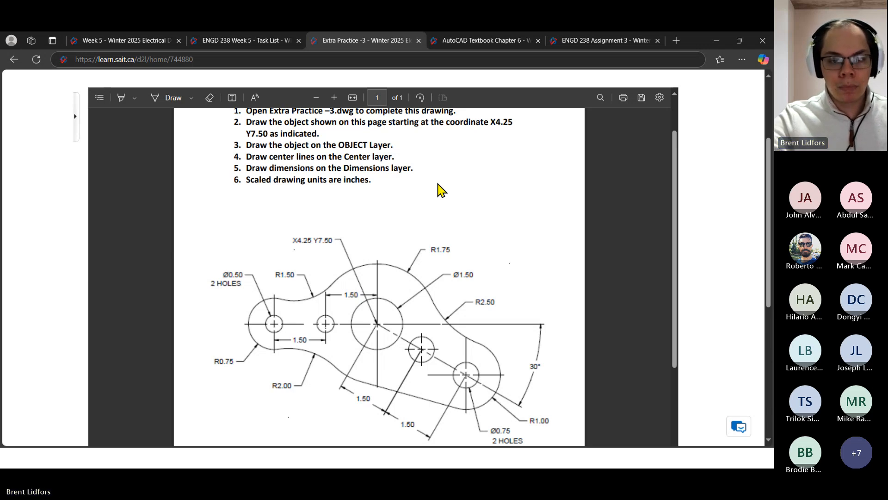
scroll(440, 188, "up", 2)
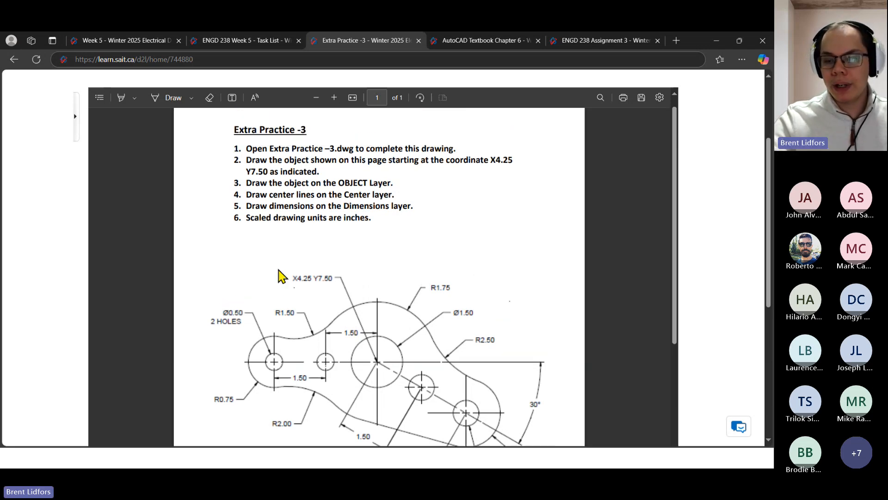
scroll(660, 293, "down", 3)
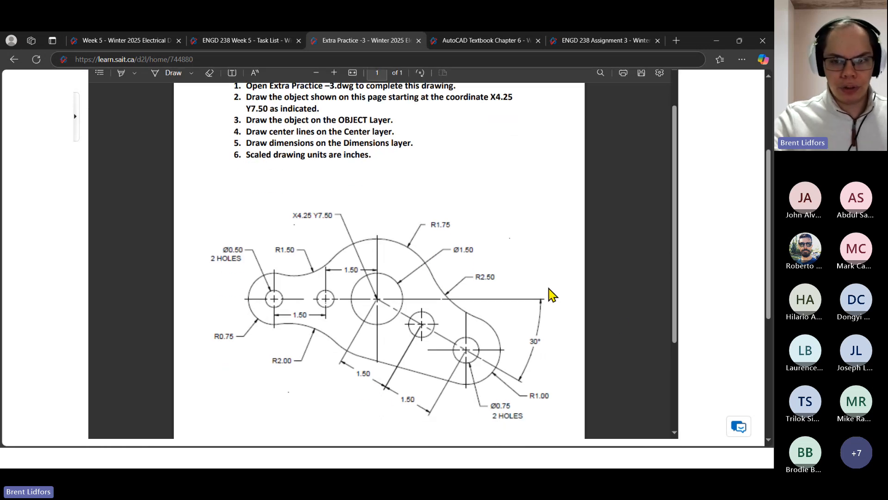
scroll(739, 241, "up", 3)
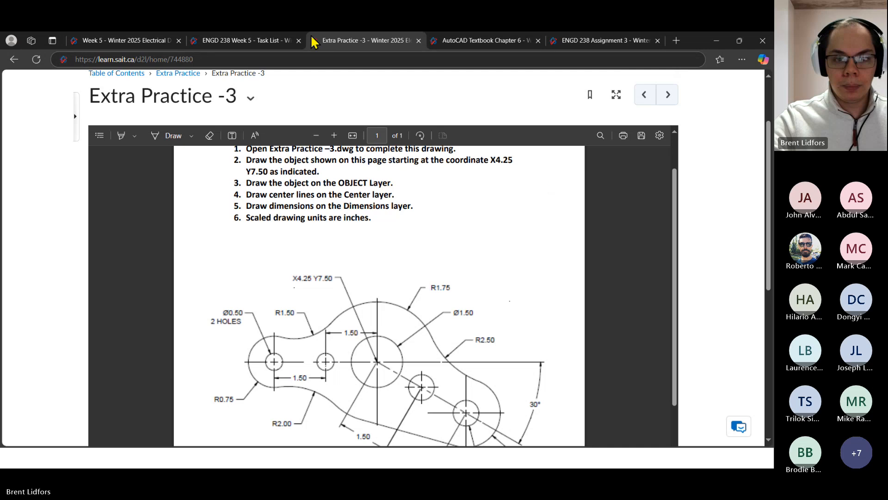
Close the Extra Practice -3 page and return to the tasks in the ENGD 238 Week 5 - Task List
left_click(259, 41)
left_click(418, 40)
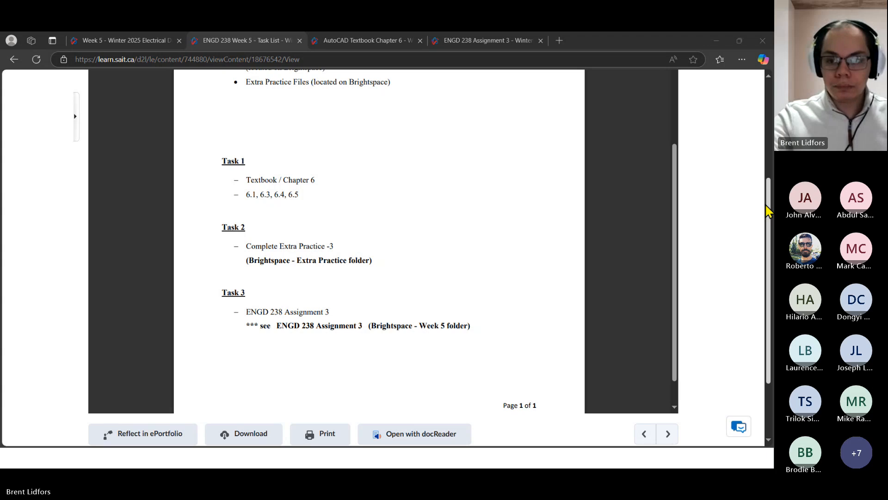
left_click_drag(768, 206, 765, 169)
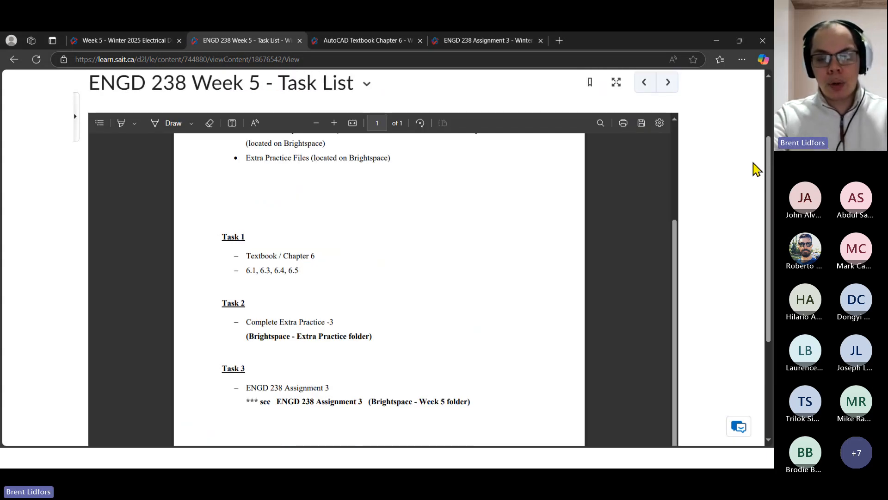
Check the class meeting window and its chat in Microsoft Teams, and return to the Week 5 task list
key("alt+Tab")
key("alt+Tab")
key("alt+Tab")
key("alt+Tab")
key("alt+Tab")
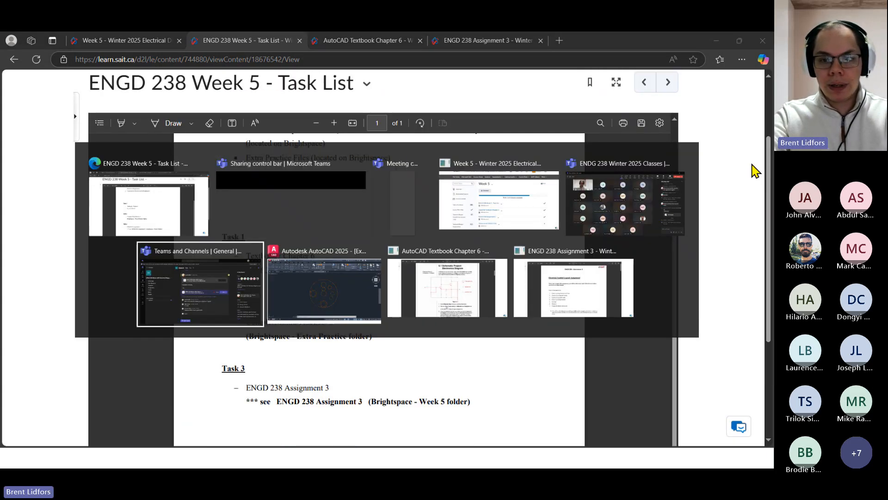
key("alt+Tab")
key("alt+Tab")
key("alt+Tab")
key("alt+Tab")
key("alt+Tab")
key("alt+Tab")
key("alt+Tab")
key("alt+Tab")
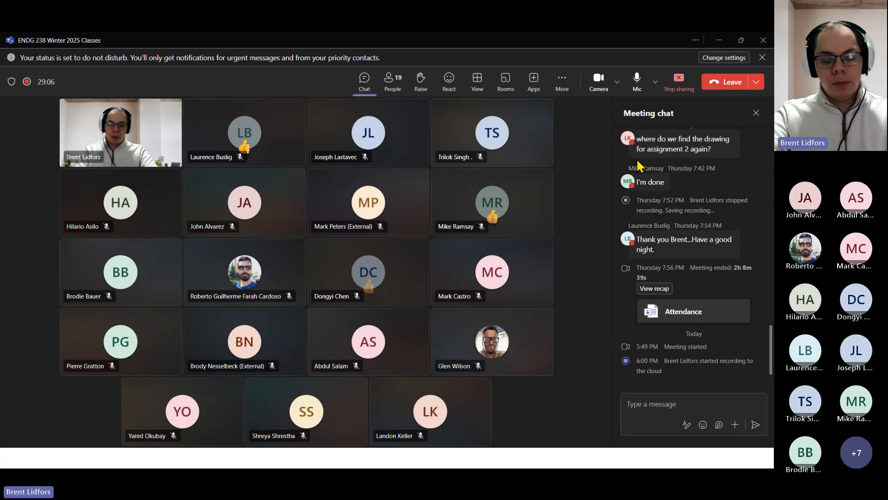
key("alt+Tab")
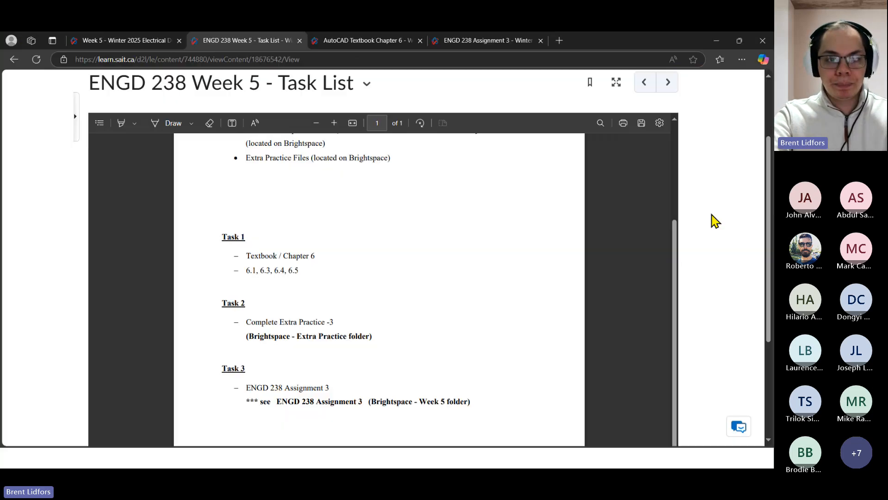
Close the Week 5 task list page and switch to AutoCAD
left_click(300, 41)
key("alt+Tab")
key("alt+Tab")
key("alt+Tab")
key("alt+Tab")
key("alt+Tab")
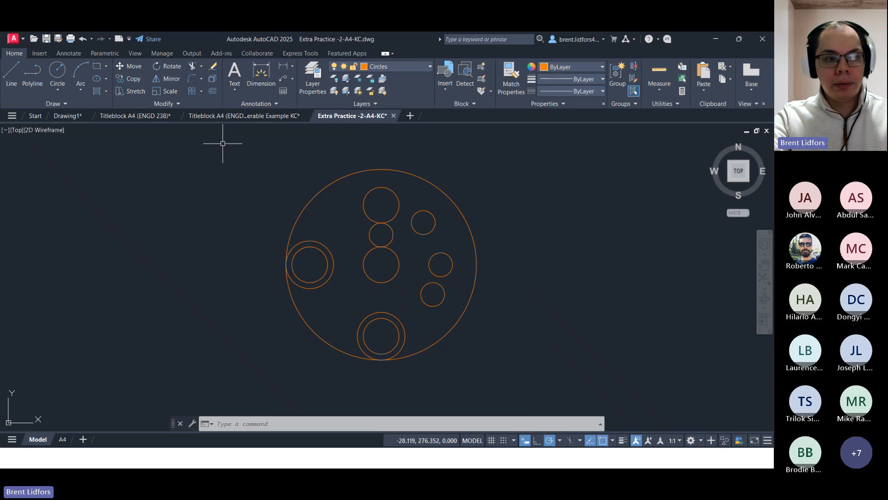
Close the Extra Practice -2-A4-KC drawing and bring up Drawing1
left_click(72, 116)
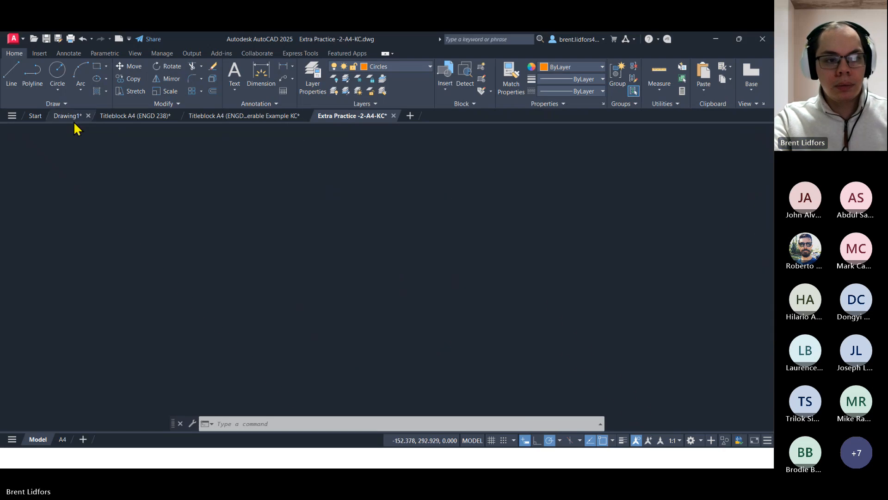
left_click(392, 116)
left_click(425, 279)
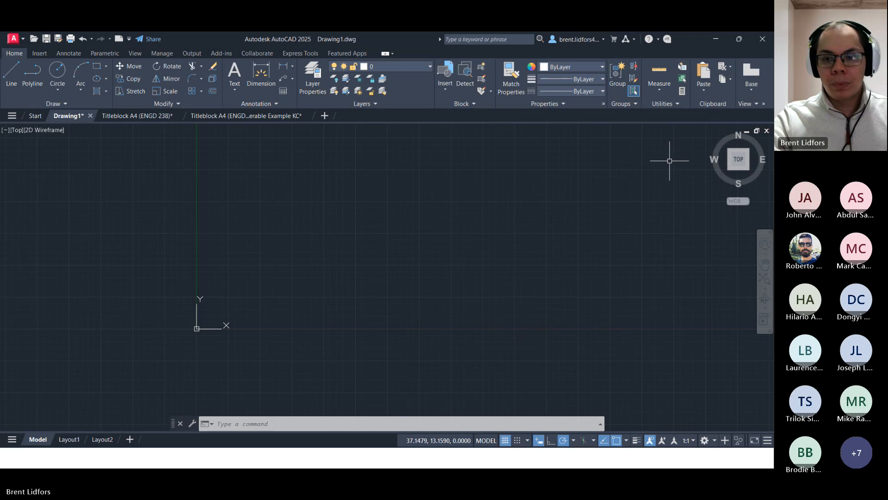
Draw a rectangle about 13.36 wide and 8.92 high above and to the right of the origin
left_click(660, 91)
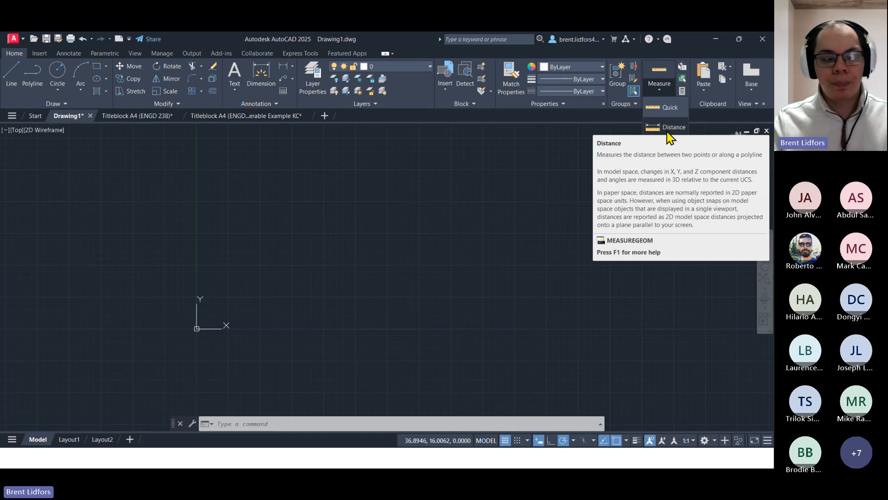
left_click(97, 68)
left_click(254, 183)
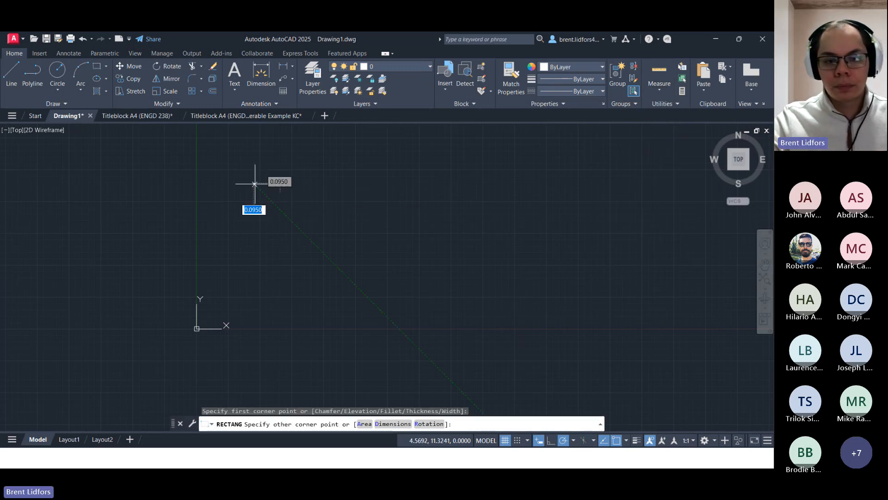
left_click(423, 297)
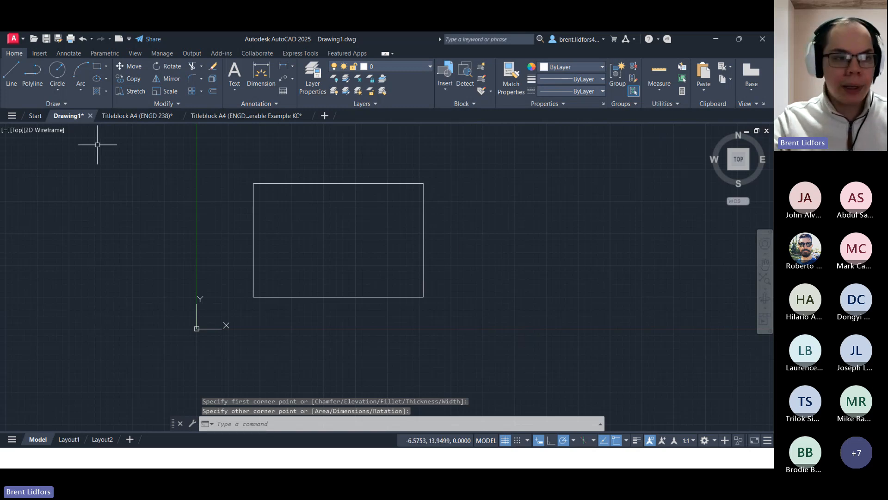
Draw a horizontal line about 12.38 long to the right of the rectangle
left_click(12, 74)
left_click(459, 246)
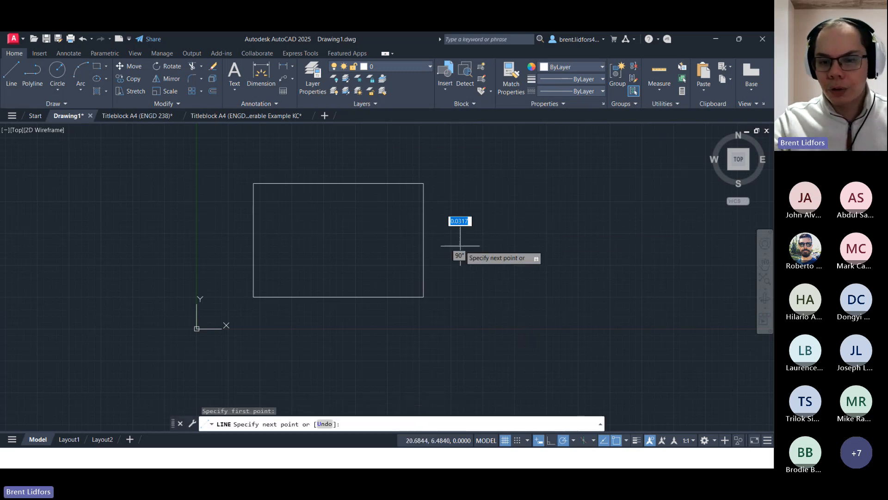
left_click(617, 246)
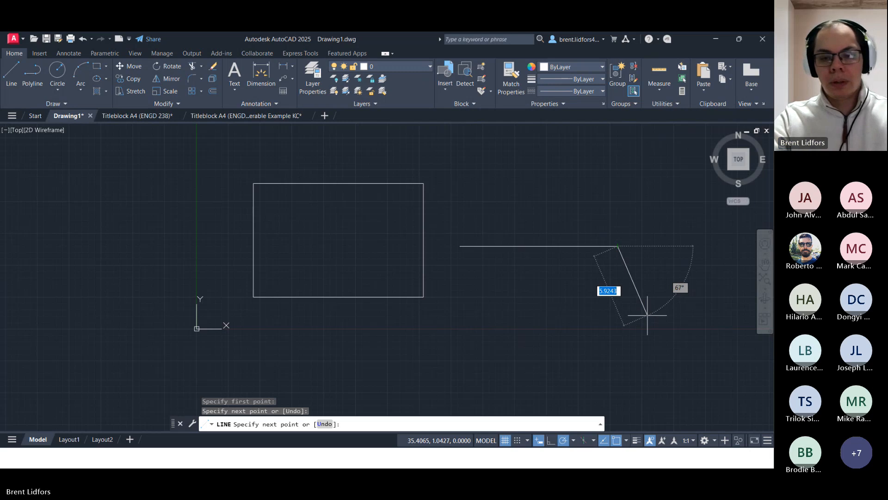
key("Escape")
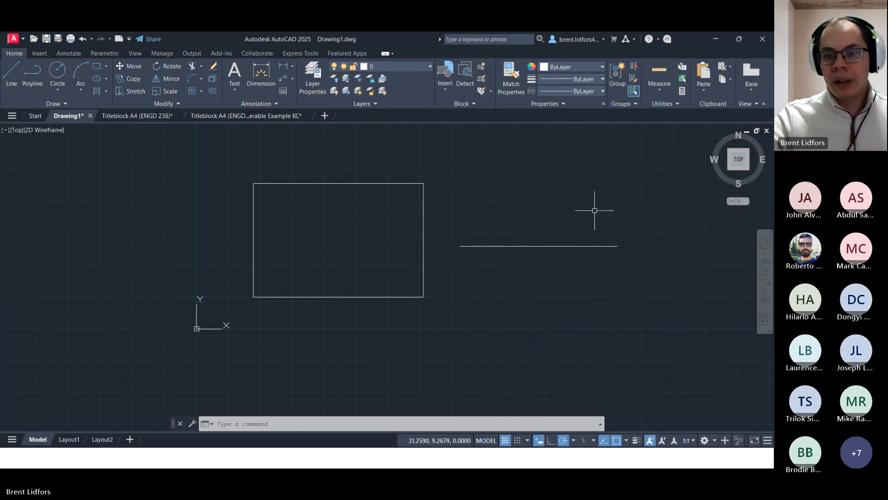
Review the running object snap modes during a distance measurement and turn object snap off
left_click(658, 91)
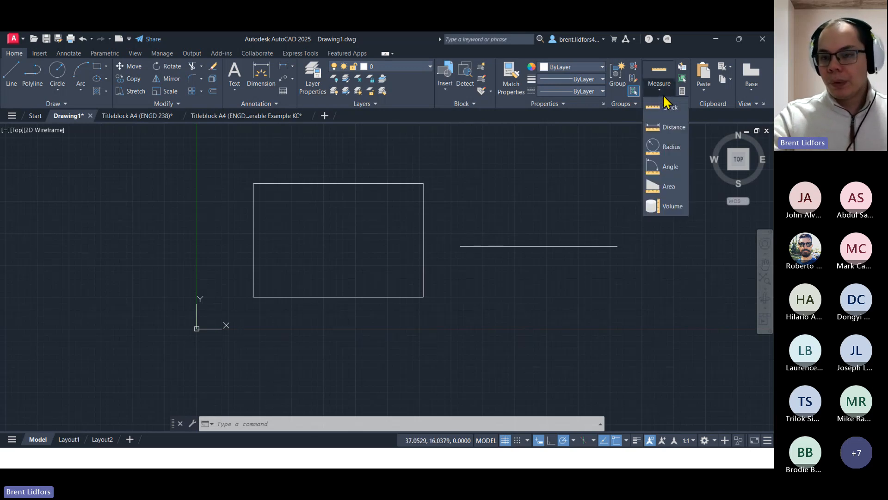
left_click(684, 134)
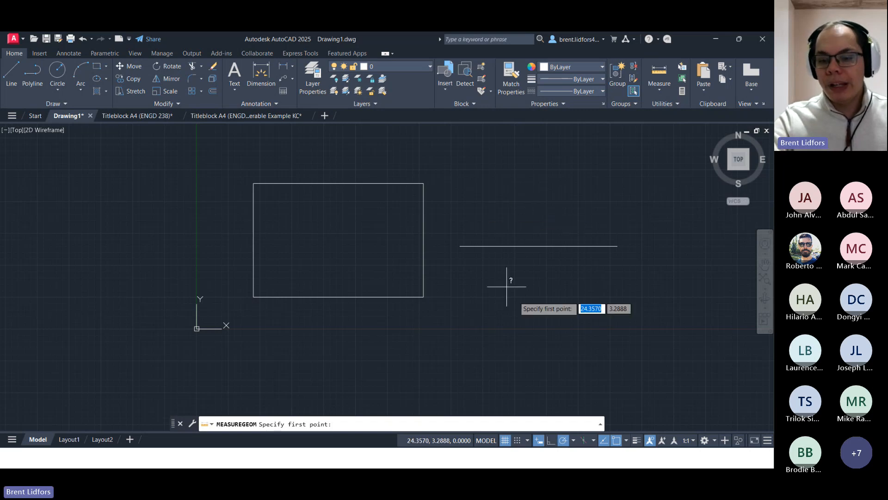
left_click(627, 440)
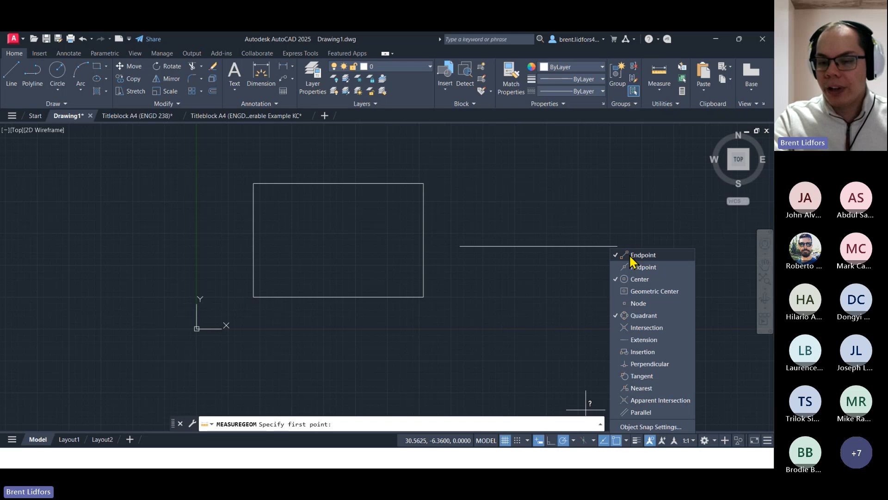
left_click(626, 440)
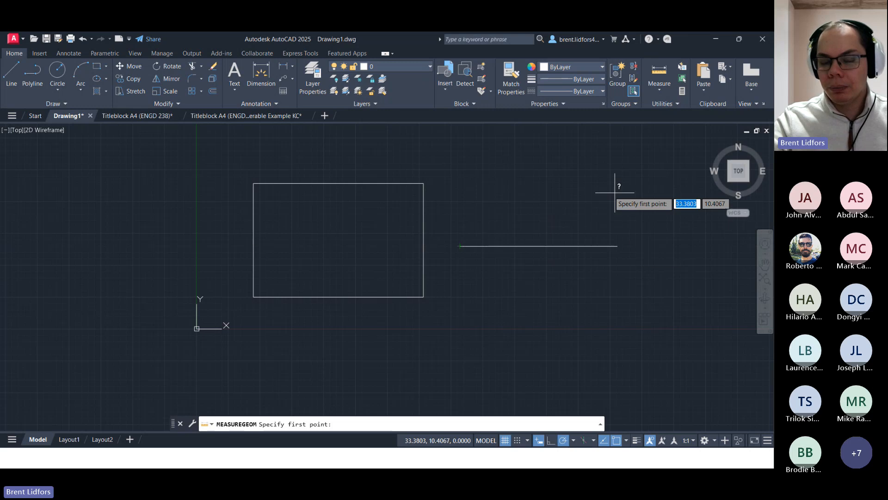
left_click(616, 439)
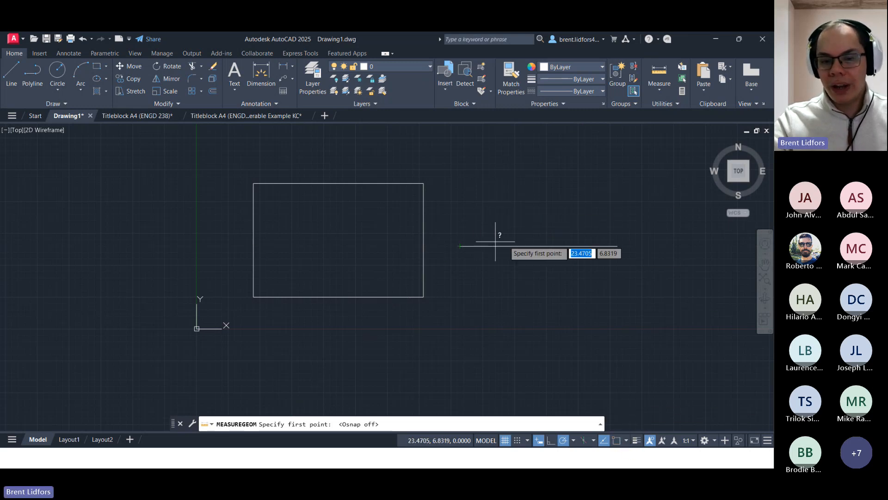
key("Escape")
Measure the horizontal line's length between its two endpoints with object snap turned on
left_click(659, 90)
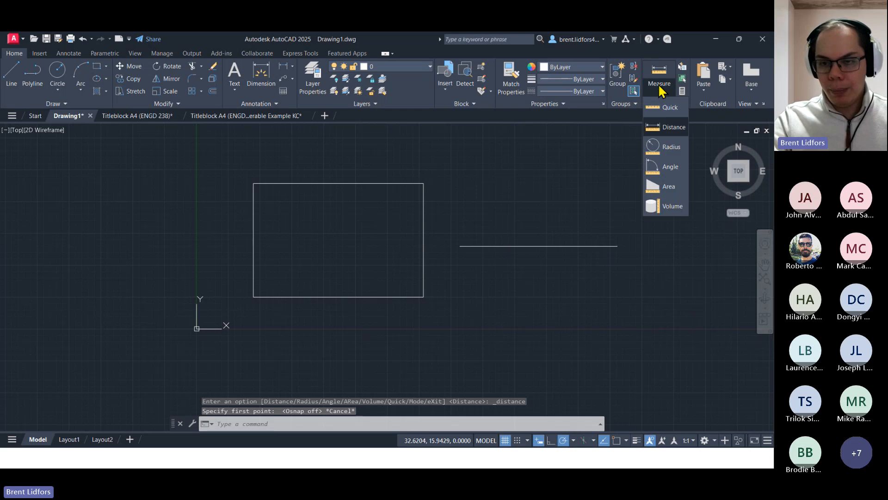
left_click(660, 126)
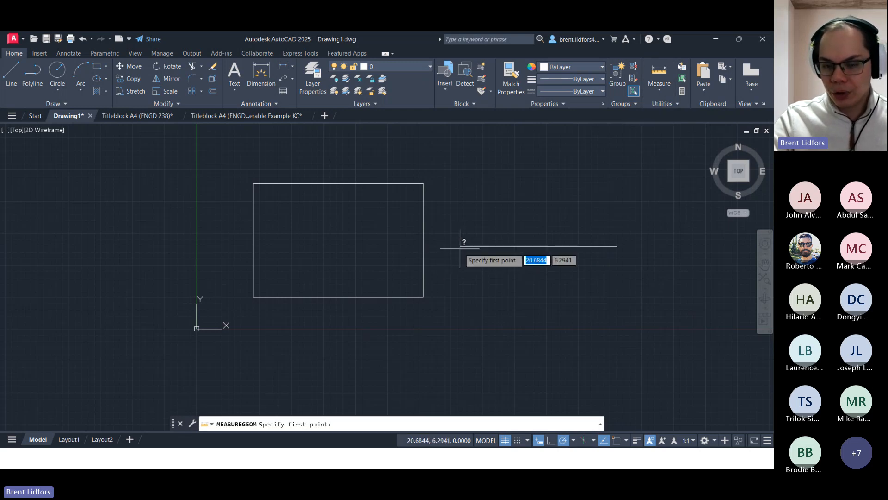
left_click(616, 440)
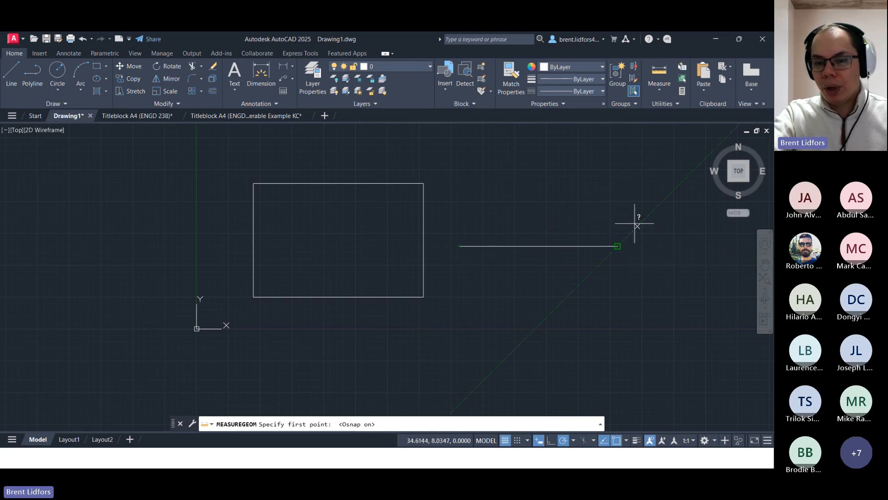
left_click(459, 246)
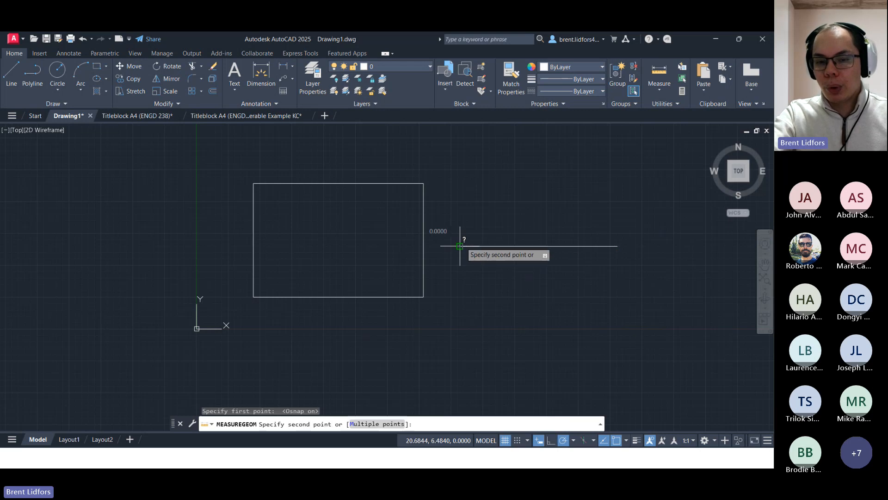
left_click(618, 246)
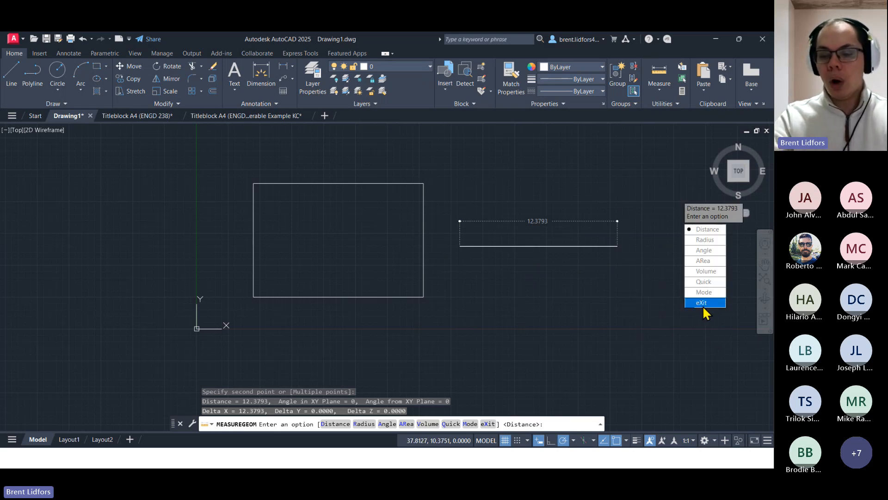
key("Escape")
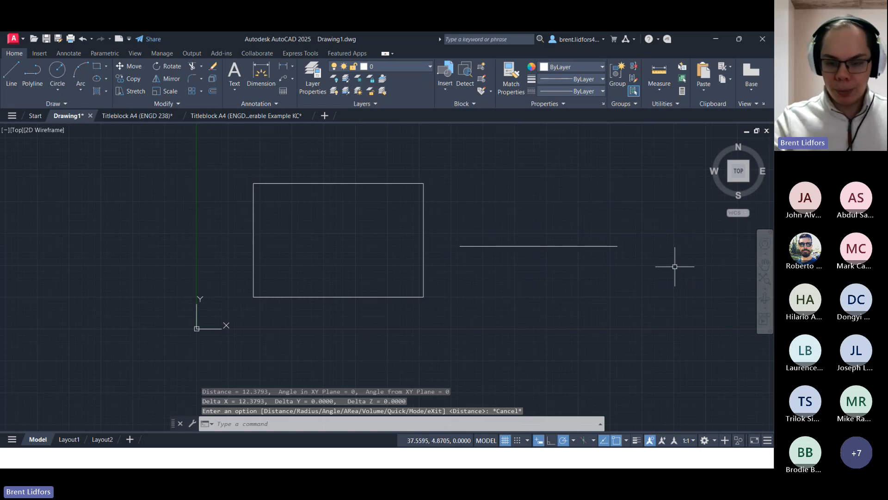
Measure the rectangle's top edge and its diagonal from the upper-left to the lower-right corner
left_click(659, 73)
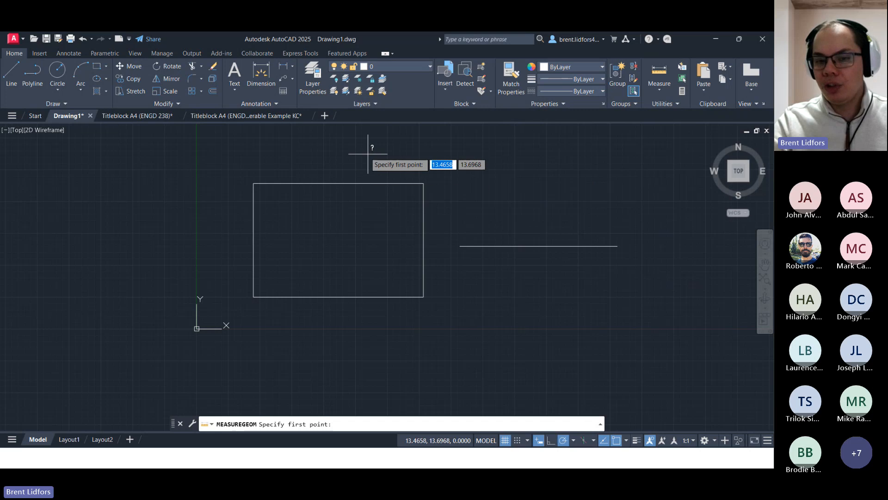
left_click(254, 183)
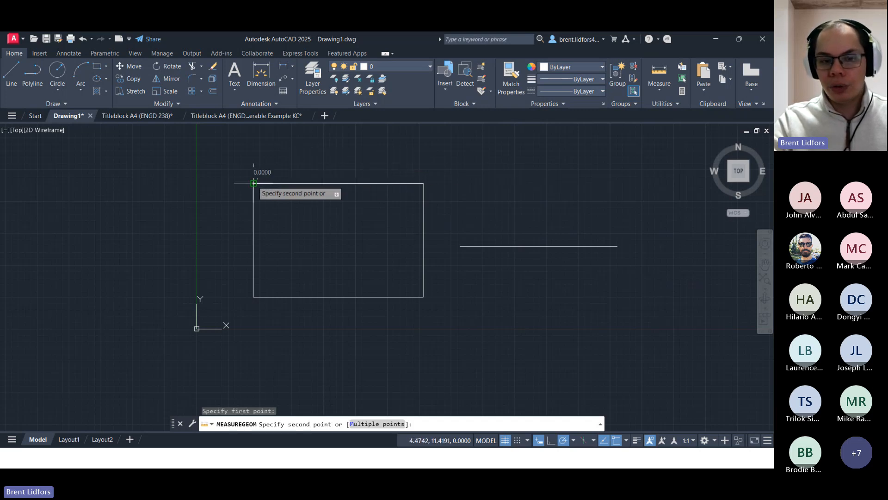
left_click(423, 183)
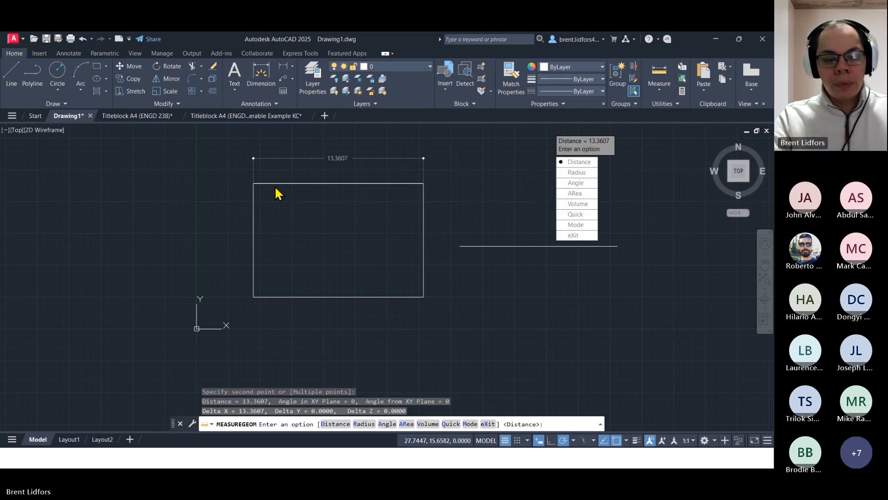
key("Return")
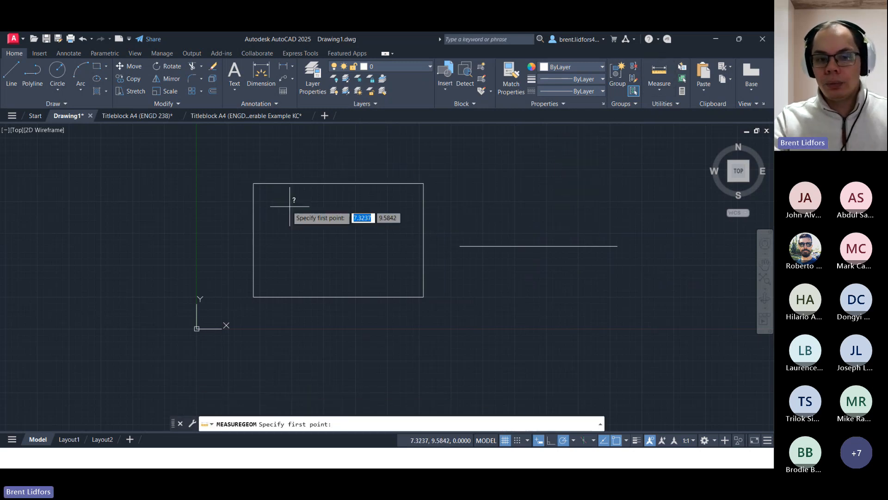
left_click(254, 184)
left_click(424, 297)
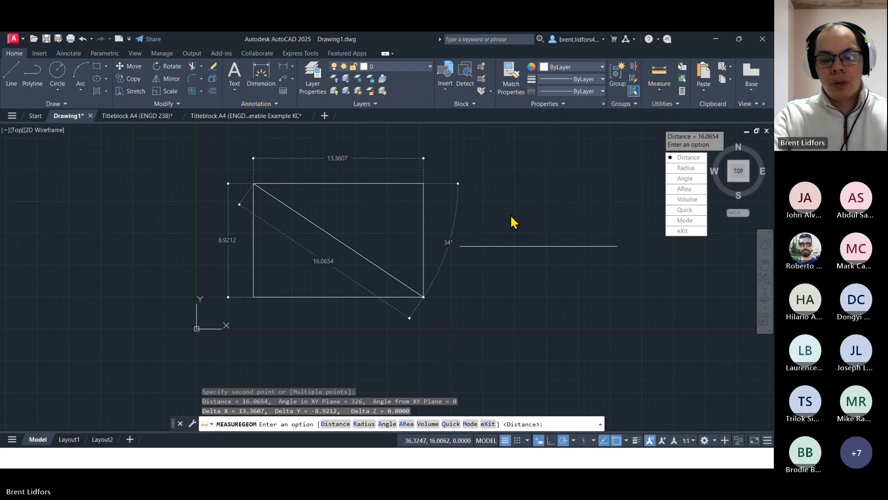
key("Escape")
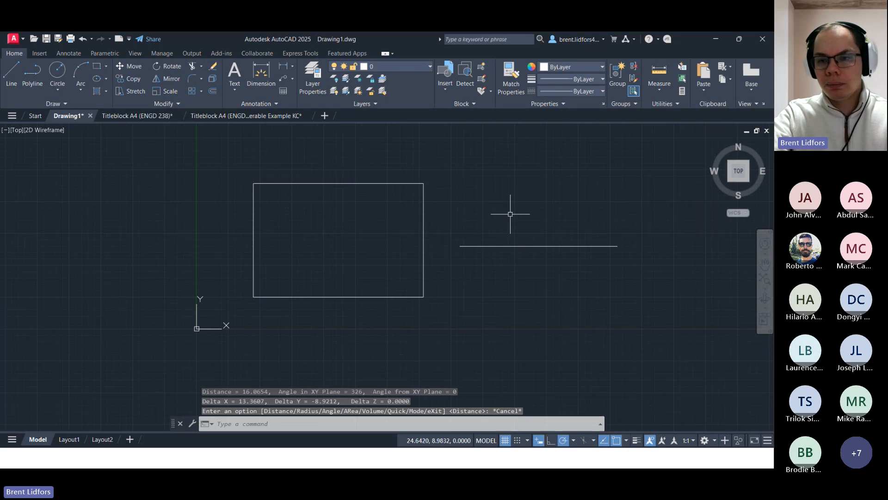
Measure the rectangle's perimeter with a multiple-point distance measurement around all four corners, starting at the upper-left corner
left_click(659, 91)
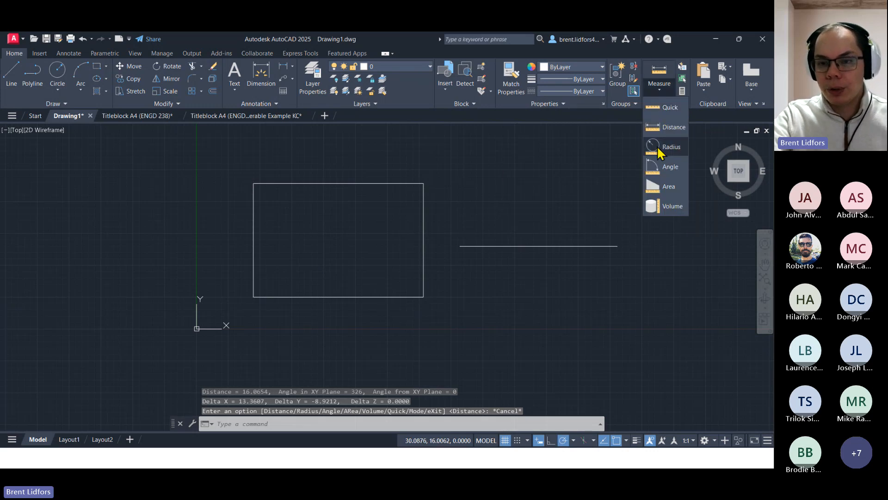
left_click(504, 185)
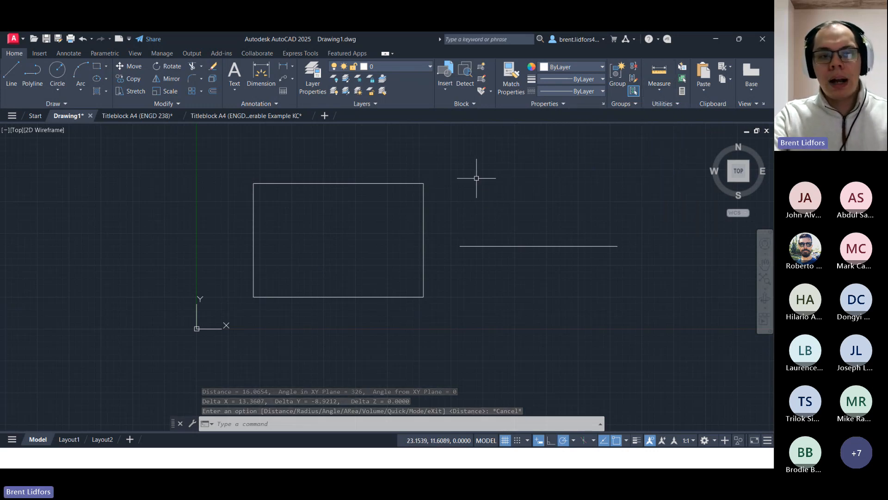
left_click(652, 86)
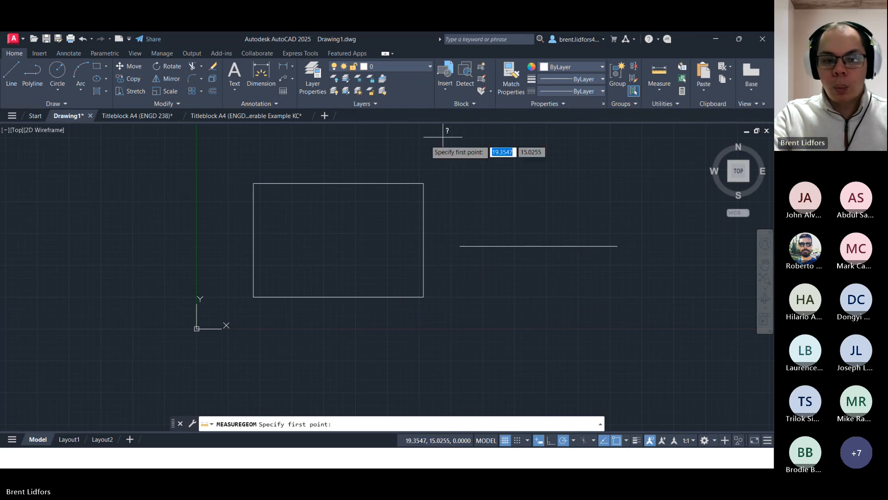
left_click(254, 184)
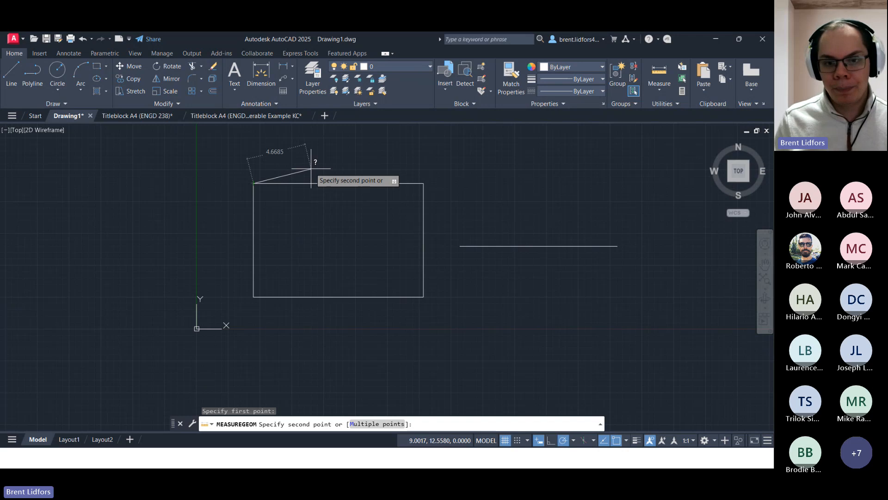
key("Down")
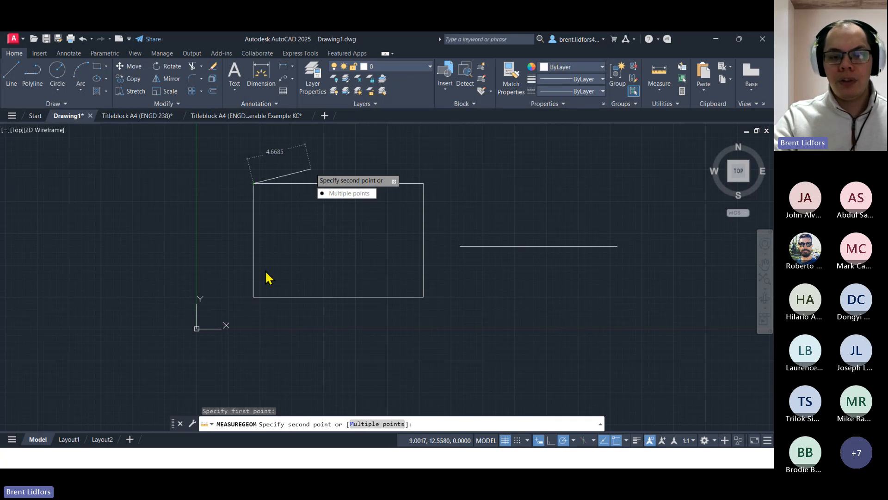
left_click(347, 193)
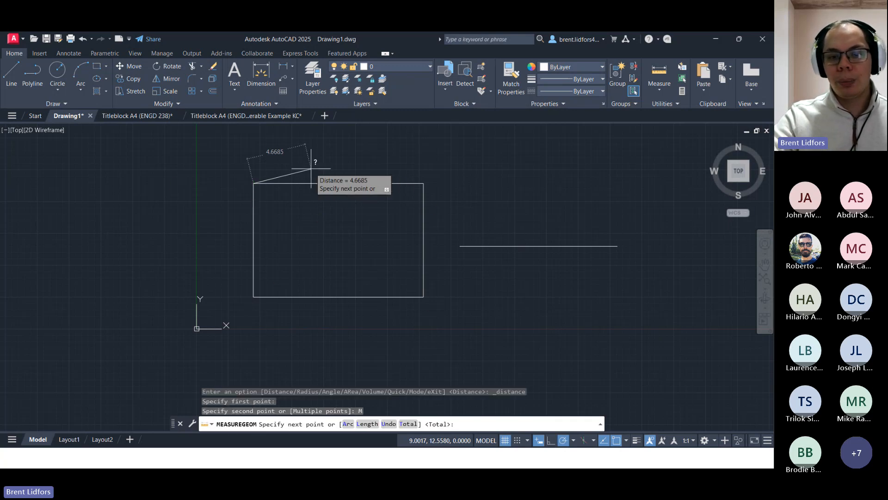
left_click(423, 183)
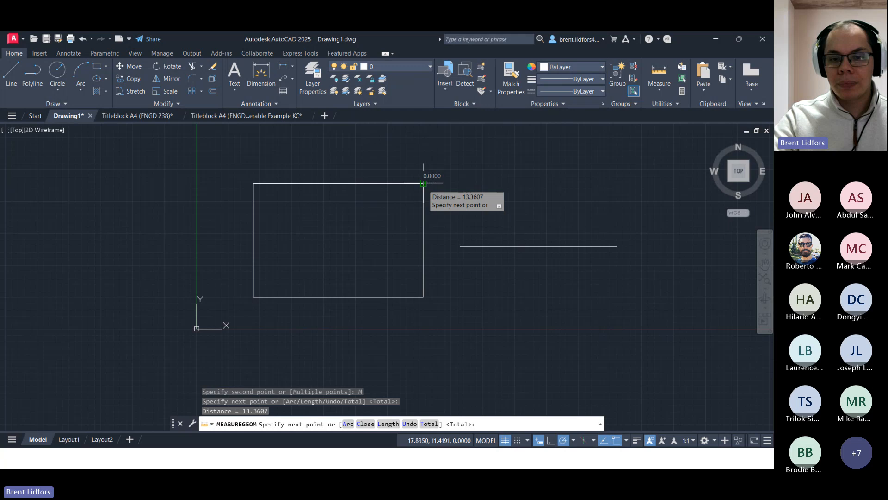
left_click(423, 296)
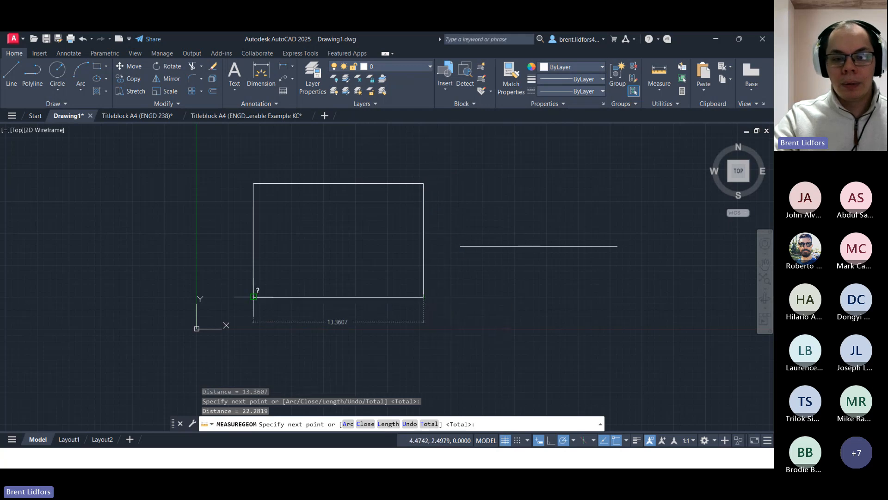
left_click(254, 297)
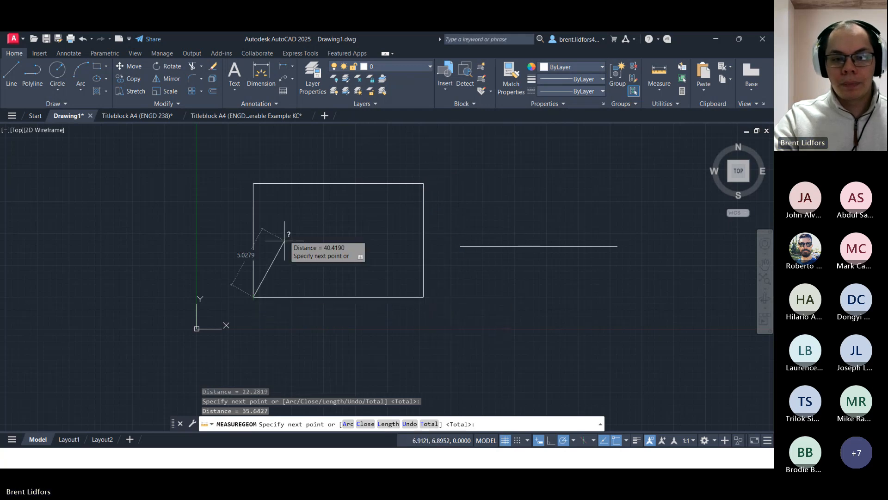
left_click(254, 183)
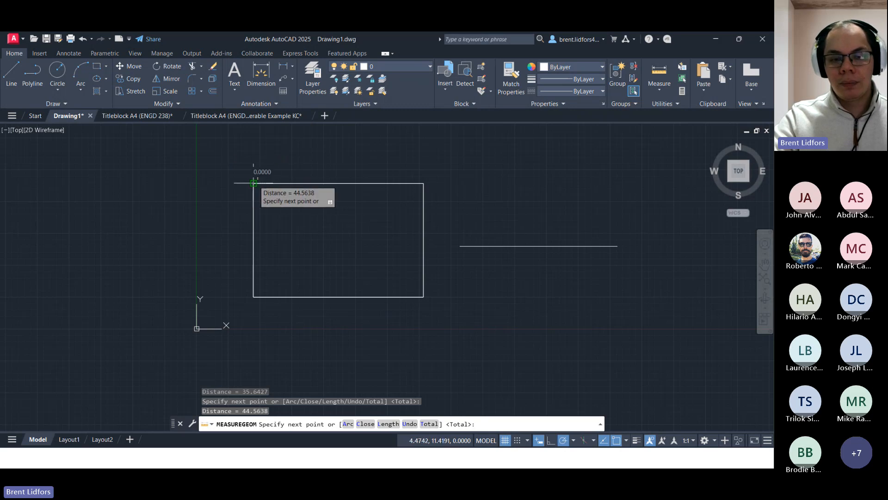
key("Return")
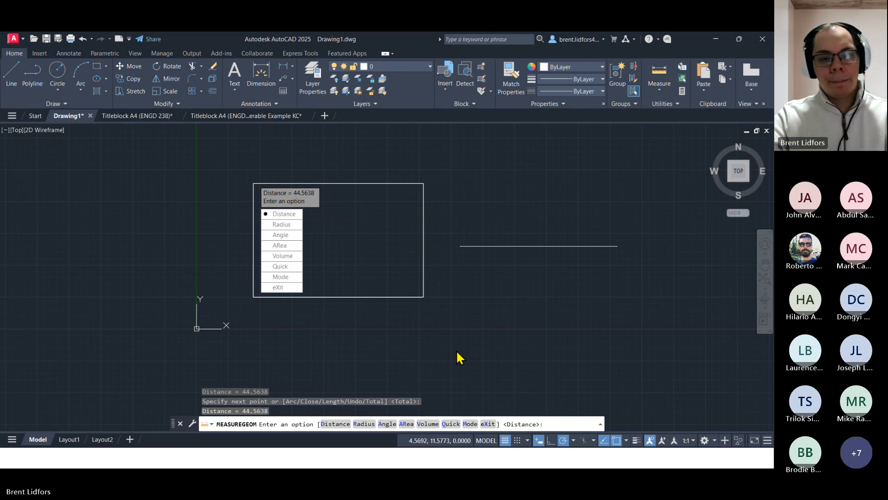
key("Escape")
Draw a zigzag of four connected line segments above the horizontal line, its first segment about 6.45 long
left_click(12, 74)
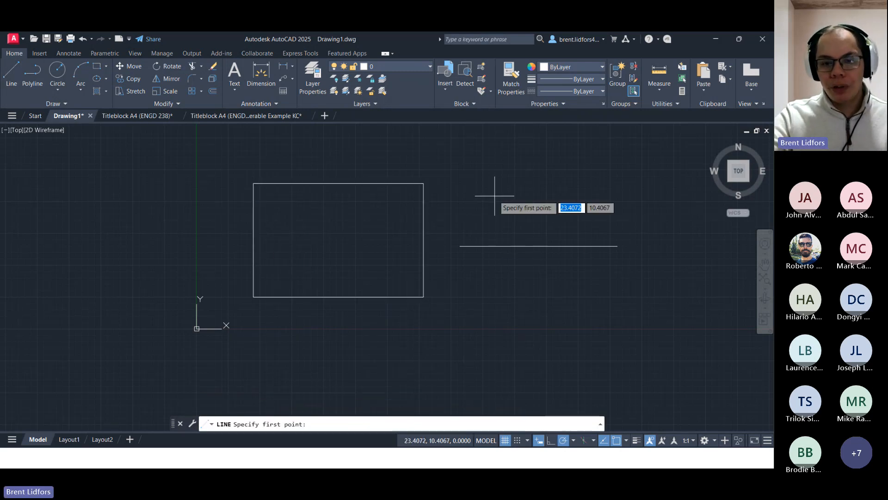
middle_click_drag(449, 205, 319, 275)
left_click(327, 274)
left_click(379, 211)
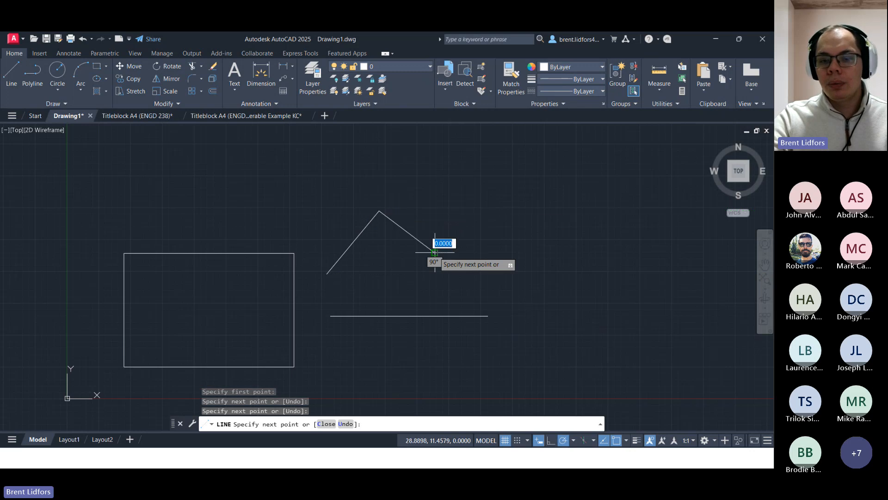
left_click(435, 253)
left_click(493, 204)
left_click(536, 247)
key("Escape")
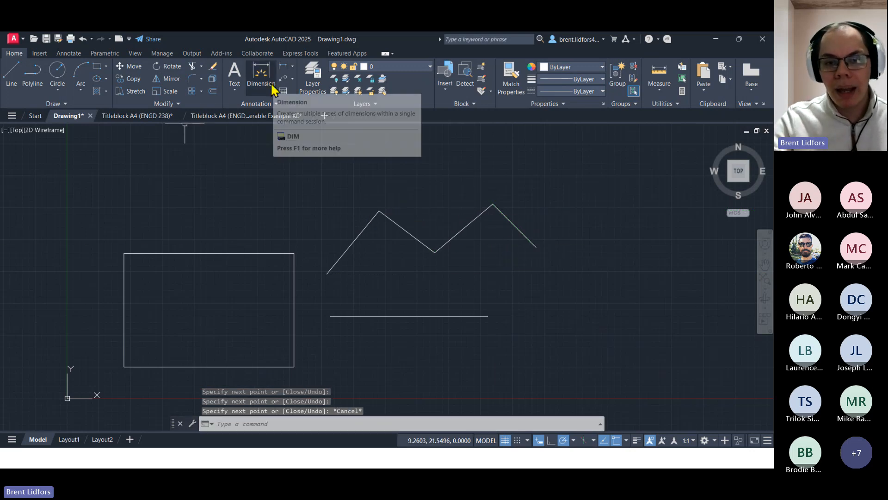
Measure the length of the zigzag's first segment between its two endpoints
left_click(648, 74)
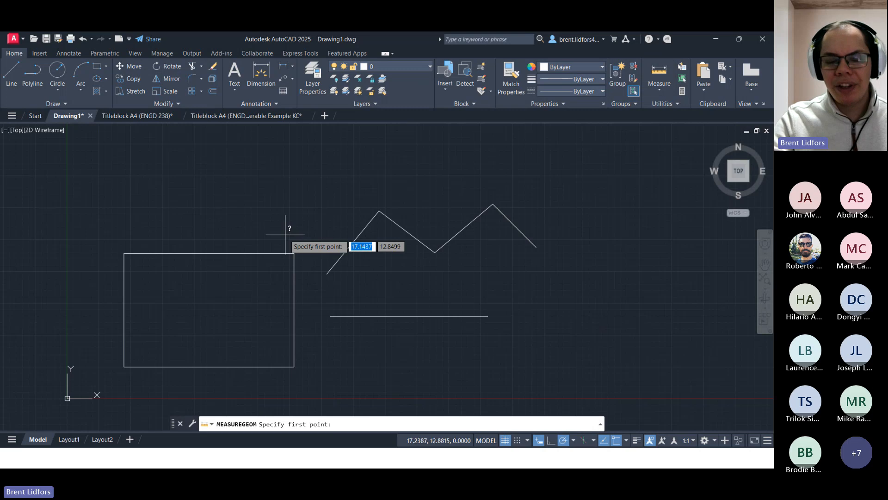
left_click(327, 273)
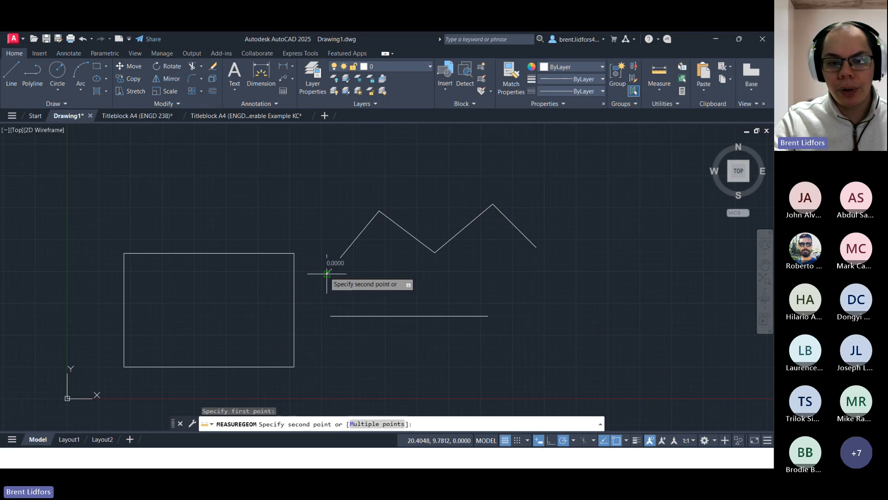
left_click(379, 211)
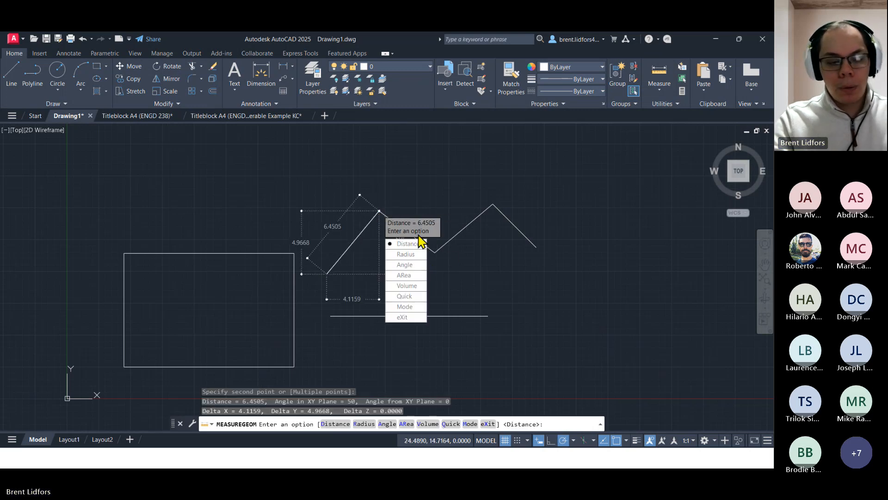
key("Escape")
Measure the zigzag's total length with the Multiple points option, picking each vertex in order from its left end
left_click(659, 75)
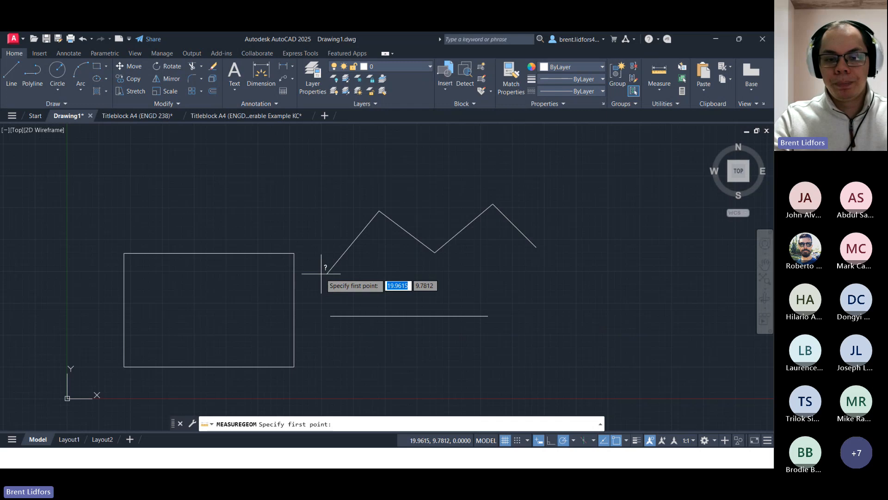
left_click(327, 274)
type("M")
key("Return")
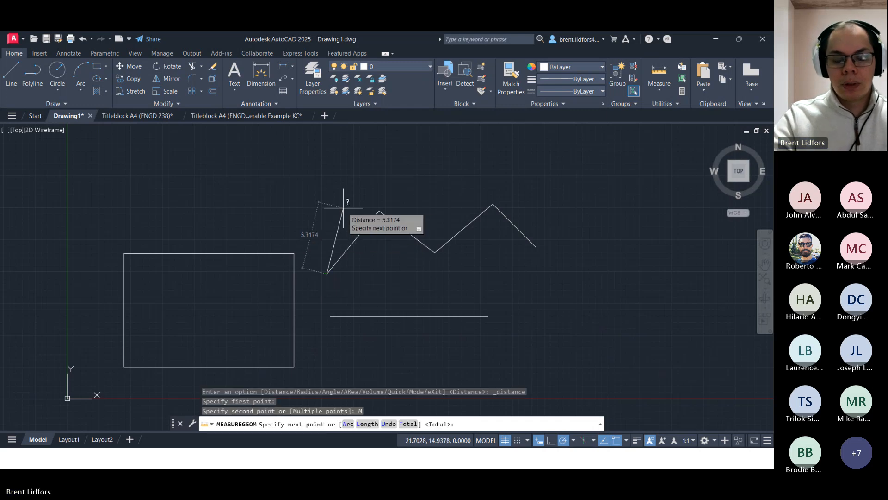
left_click(379, 211)
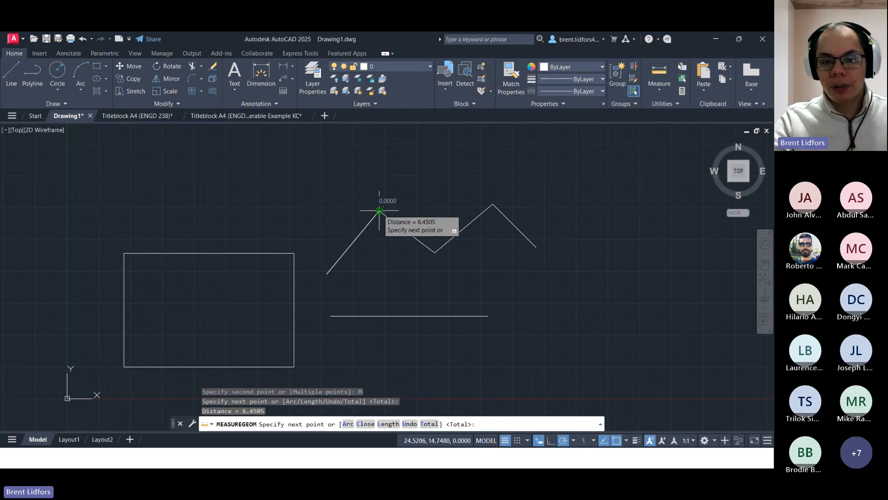
left_click(435, 252)
left_click(493, 204)
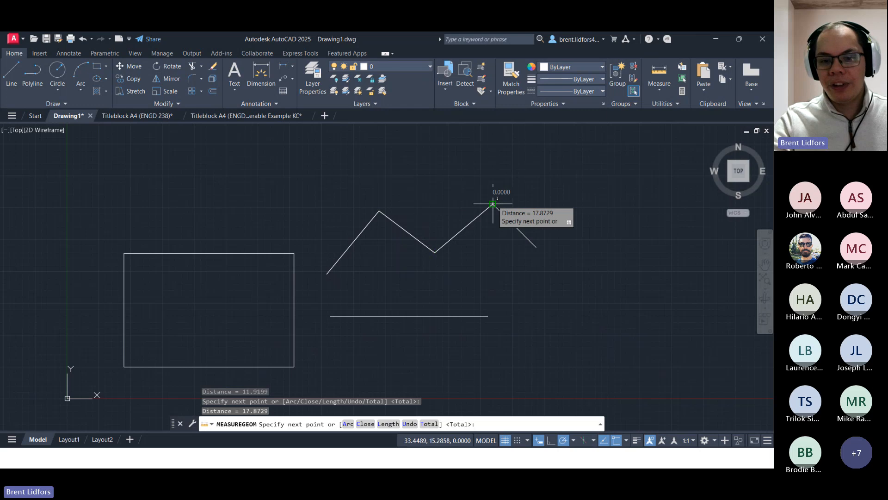
left_click(535, 248)
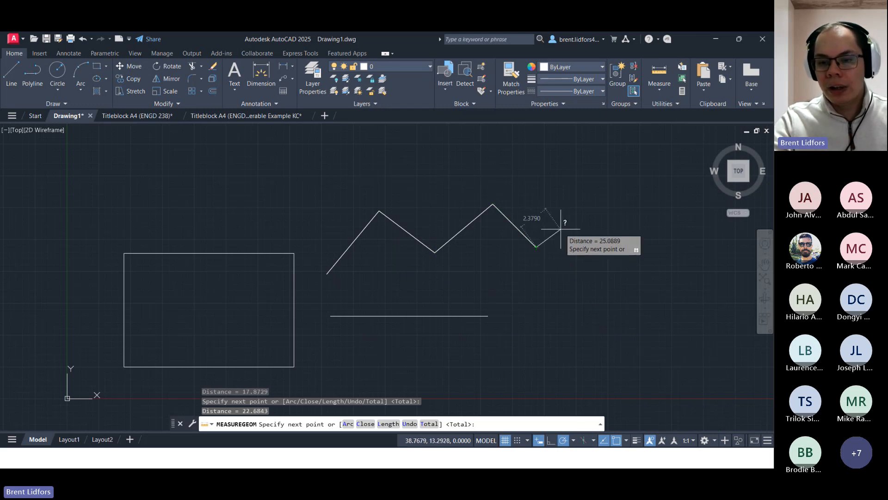
key("Return")
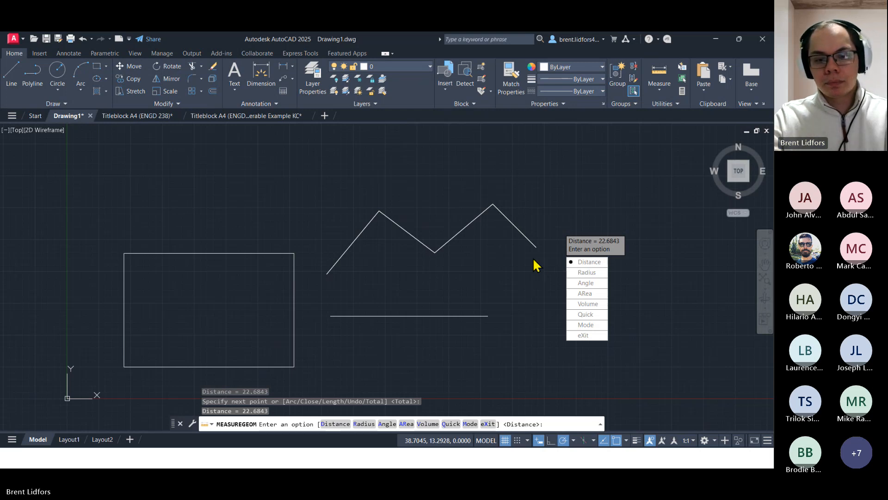
key("Escape")
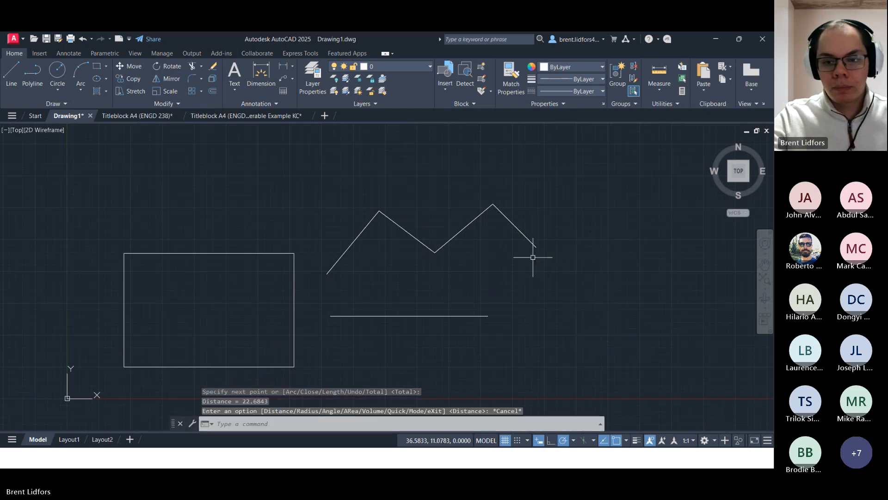
Erase the four zigzag segments and the horizontal line, leaving only the rectangle
mouse_move(565, 234)
left_mouse_down()
mouse_move(460, 307)
mouse_move(412, 318)
left_mouse_up()
key("Delete")
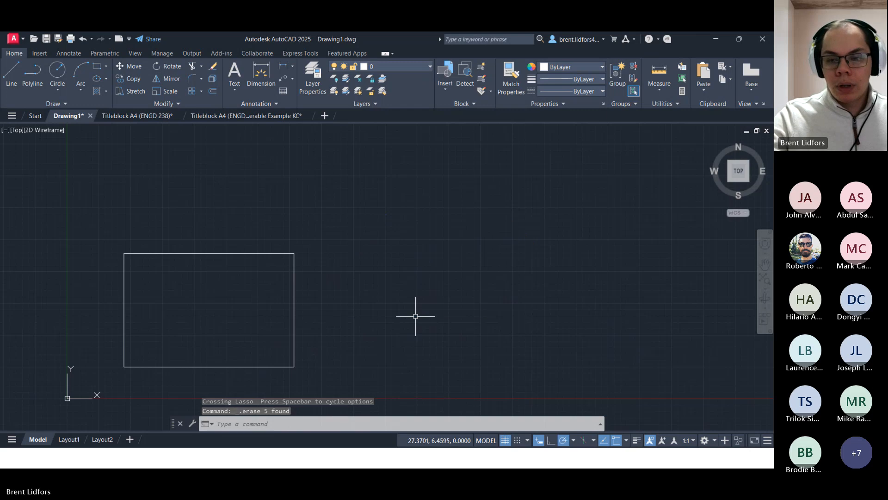
left_click(659, 87)
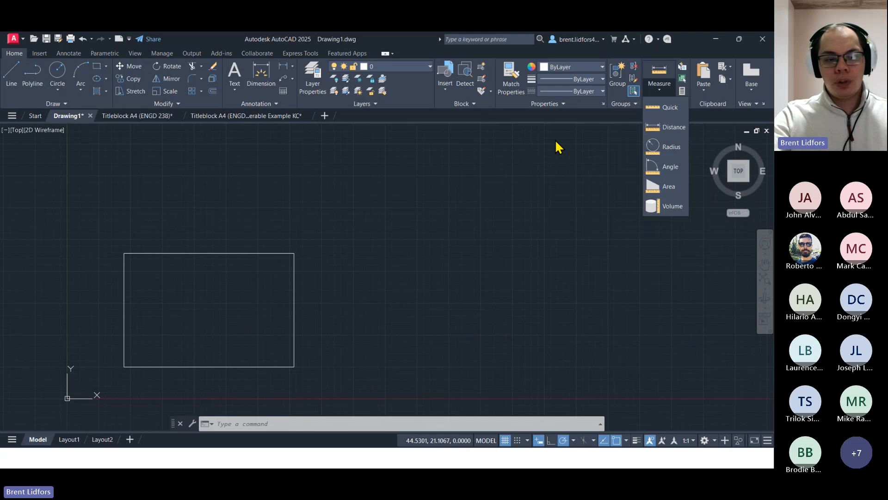
Draw a circle by centre and radius in the empty area to the right of the rectangle
left_click(59, 73)
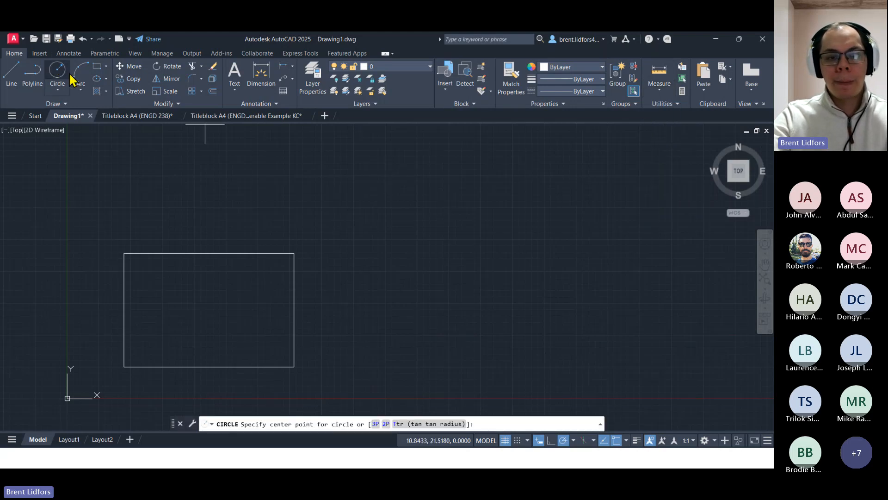
left_click(416, 271)
left_click(478, 269)
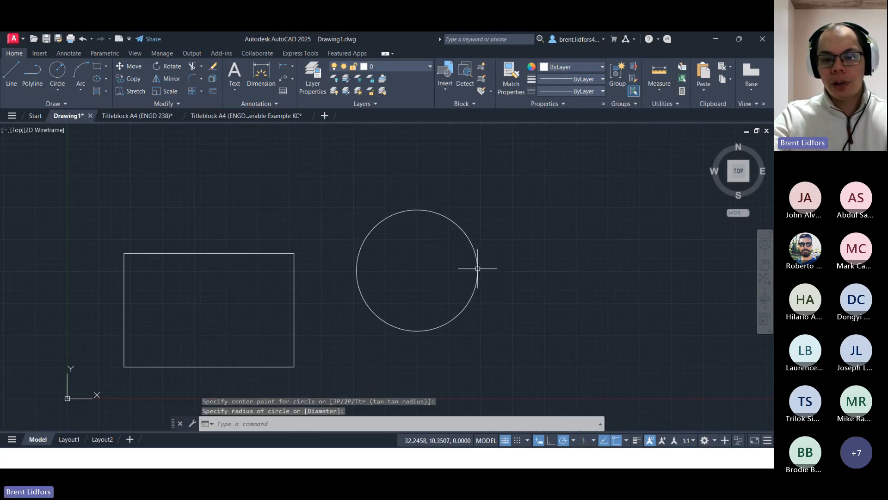
Draw an open, downward-bulging arc above the rectangle with the Start, Center, End method
left_click(81, 73)
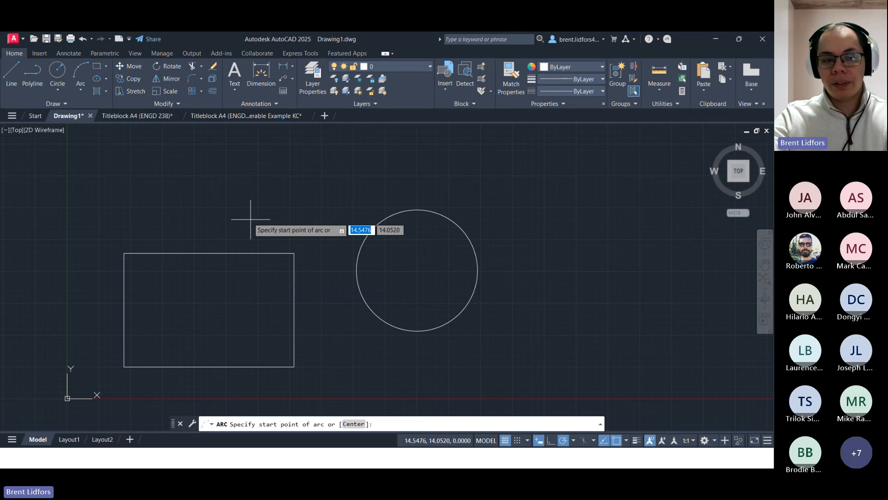
left_click(82, 90)
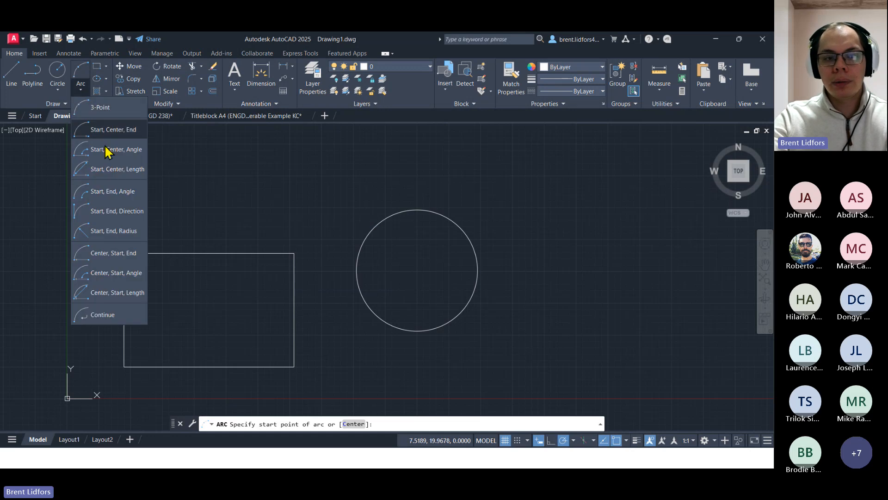
left_click(133, 137)
left_click(235, 209)
left_click(280, 164)
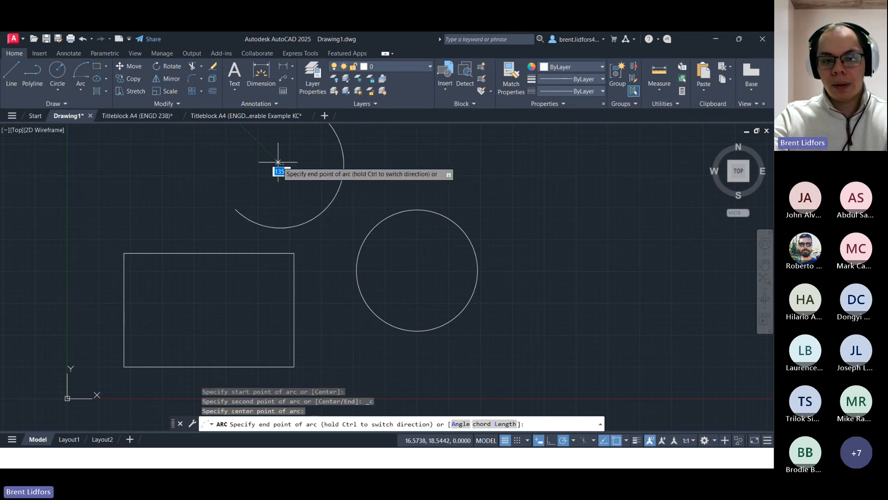
left_click(362, 179)
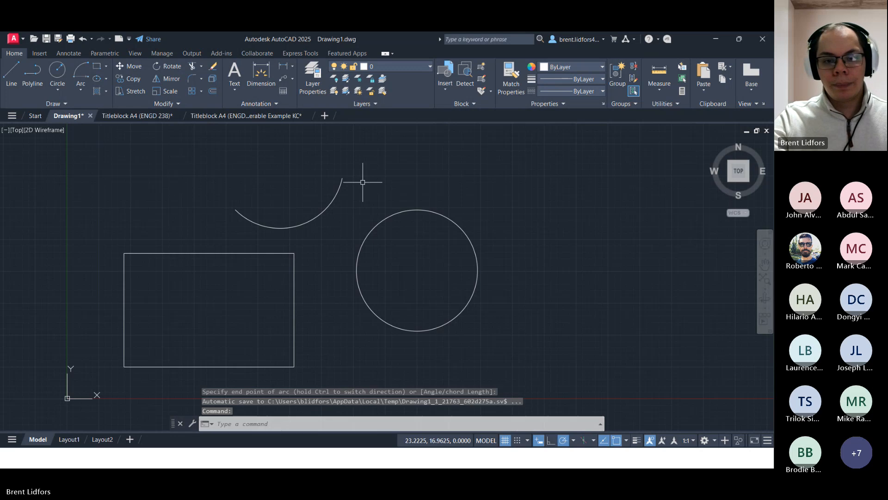
middle_click_drag(359, 189, 370, 212)
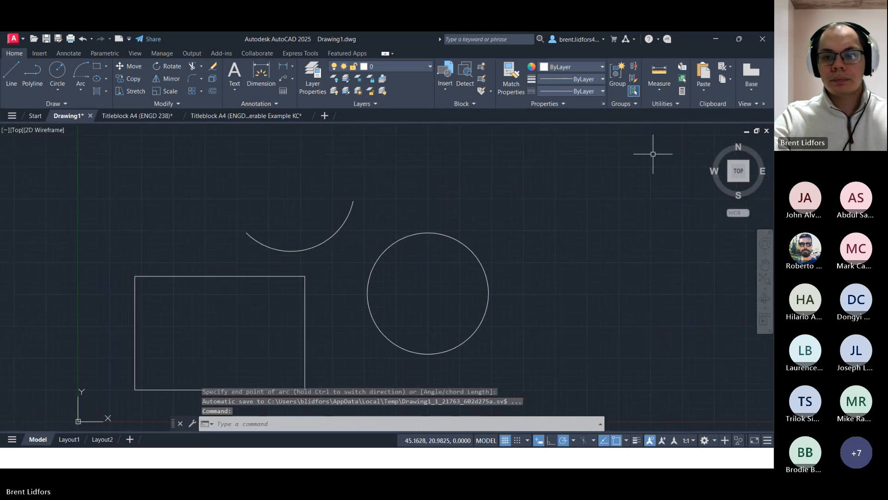
Measure the radius of the circle, and then the radius of the arc above the rectangle
left_click(659, 92)
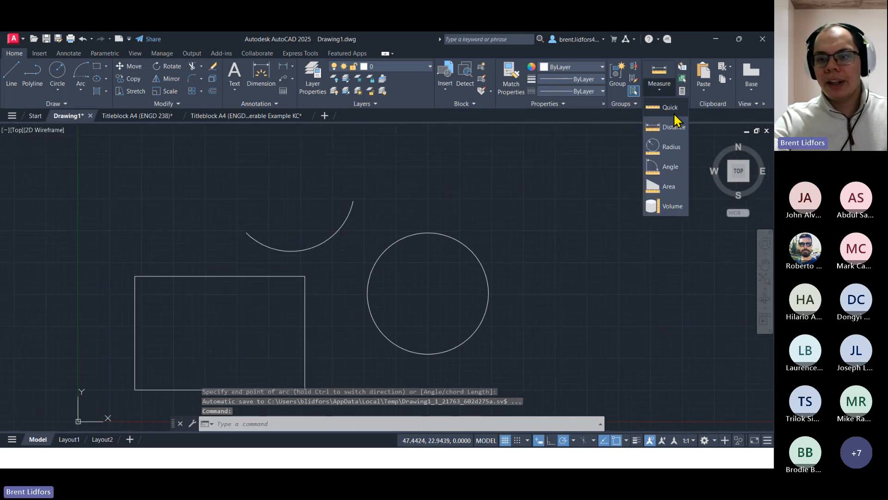
left_click(670, 147)
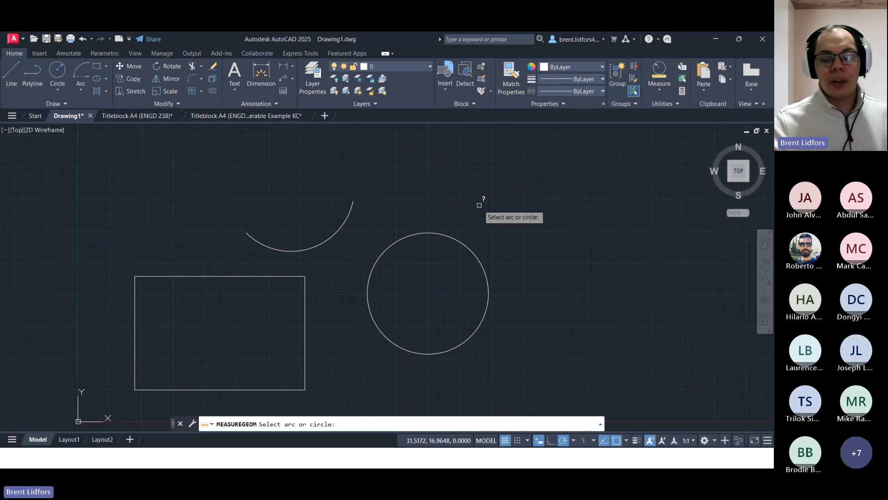
left_click(452, 238)
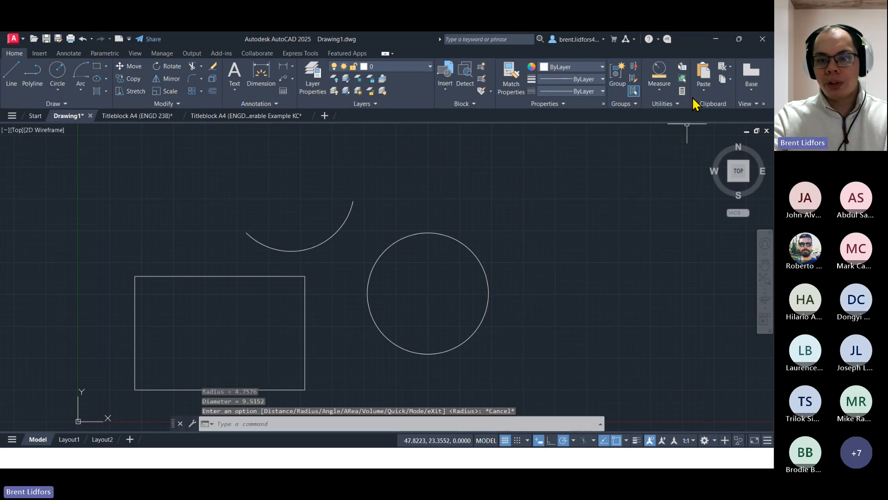
left_click(659, 74)
left_click(351, 203)
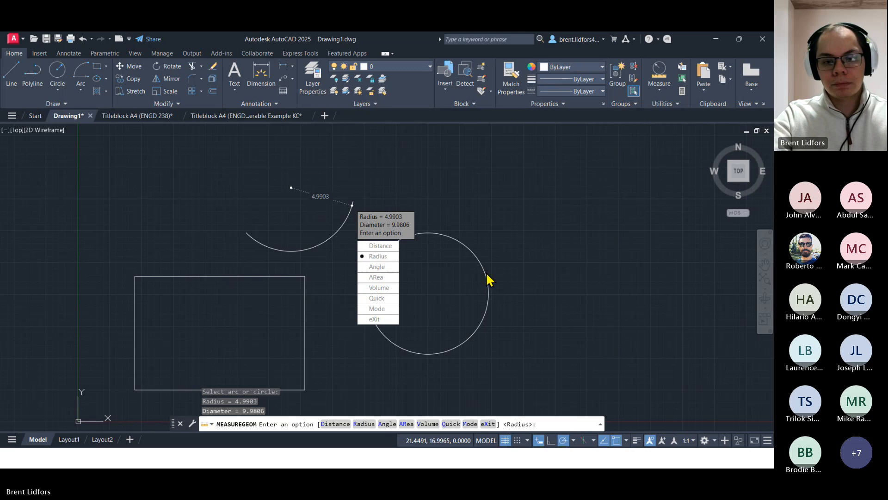
key("Escape")
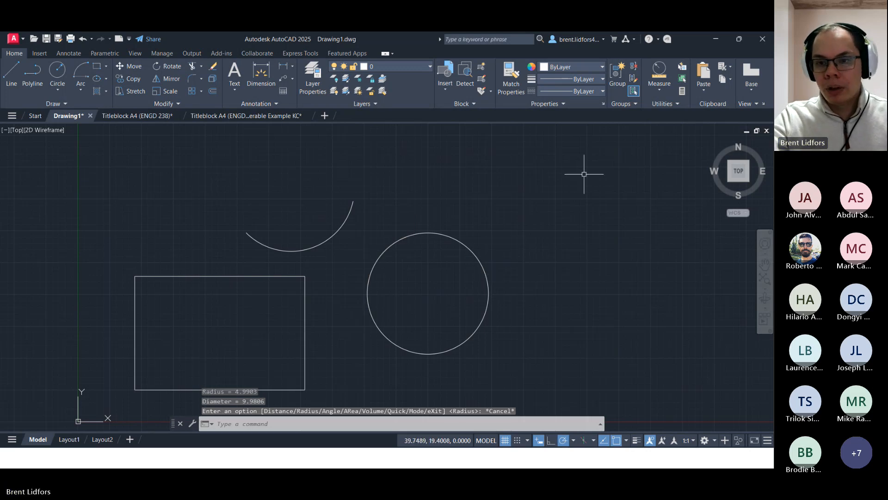
Erase the rectangle, the arc and the circle together to empty the drawing
left_click(659, 87)
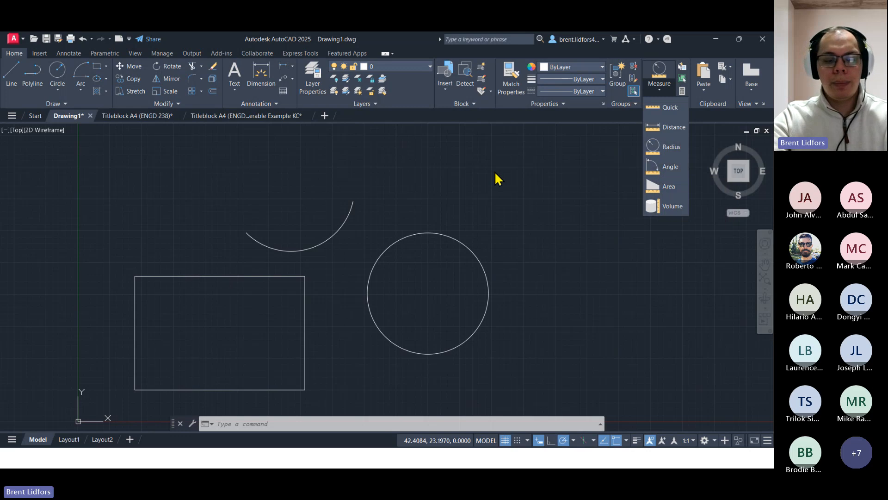
mouse_move(436, 183)
left_mouse_down()
mouse_move(284, 191)
mouse_move(423, 317)
left_mouse_up()
key("Delete")
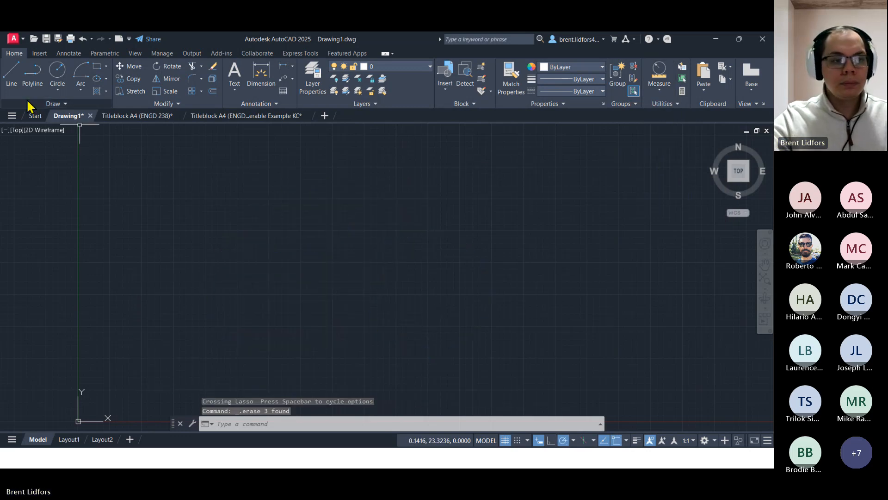
Draw two connected lines forming an open acute angle, one rising steeply and one running nearly horizontally from a shared vertex
left_click(11, 73)
left_click(279, 186)
left_click(185, 309)
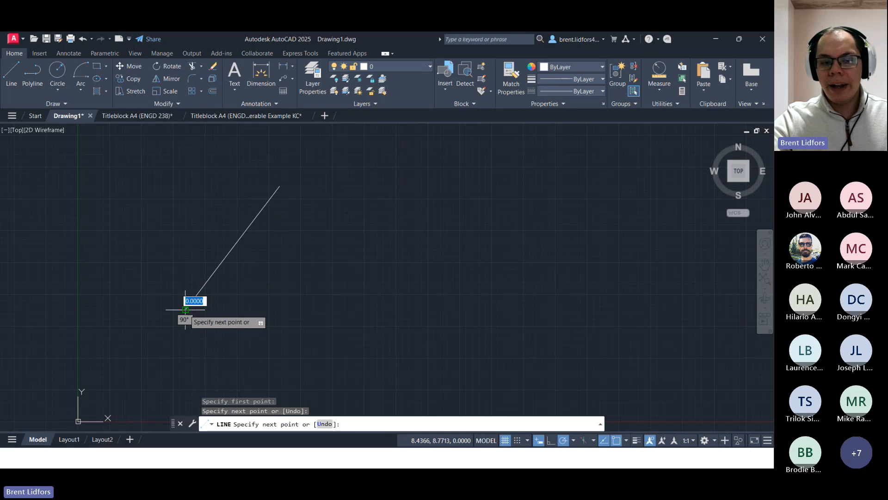
left_click(459, 295)
key("Escape")
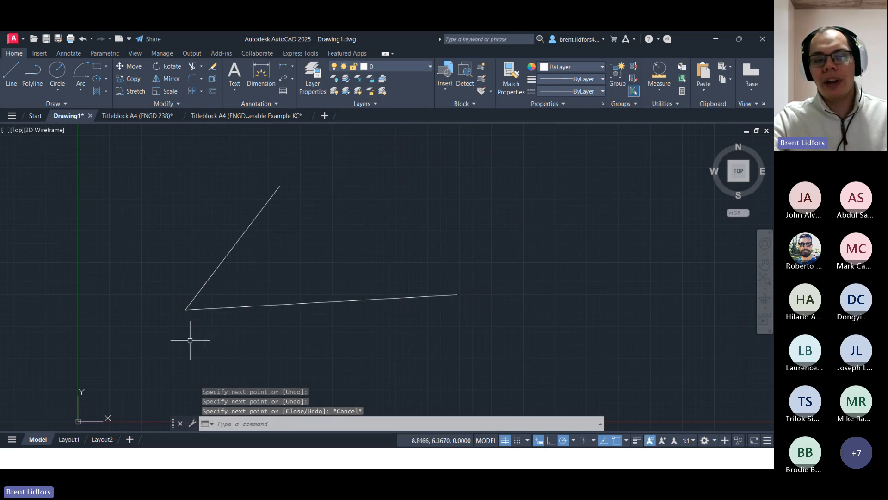
Measure the angle between the steep line and the nearly horizontal line
left_click(659, 89)
left_click(664, 167)
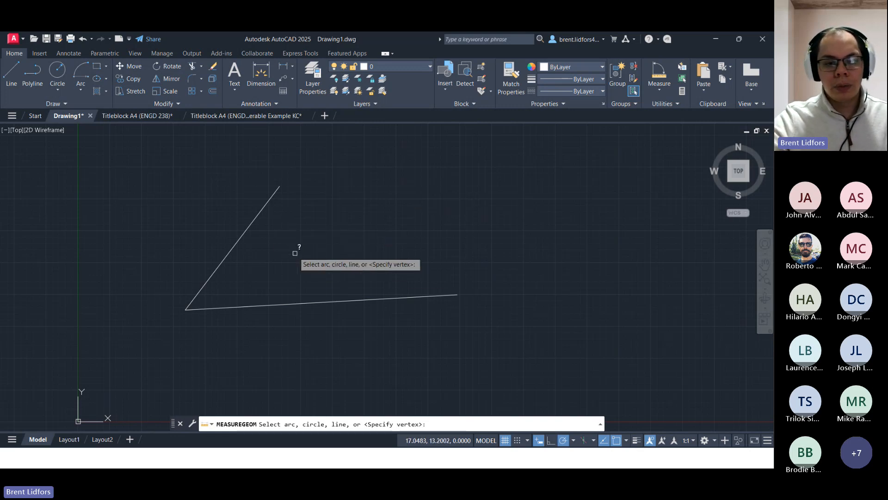
left_click(257, 214)
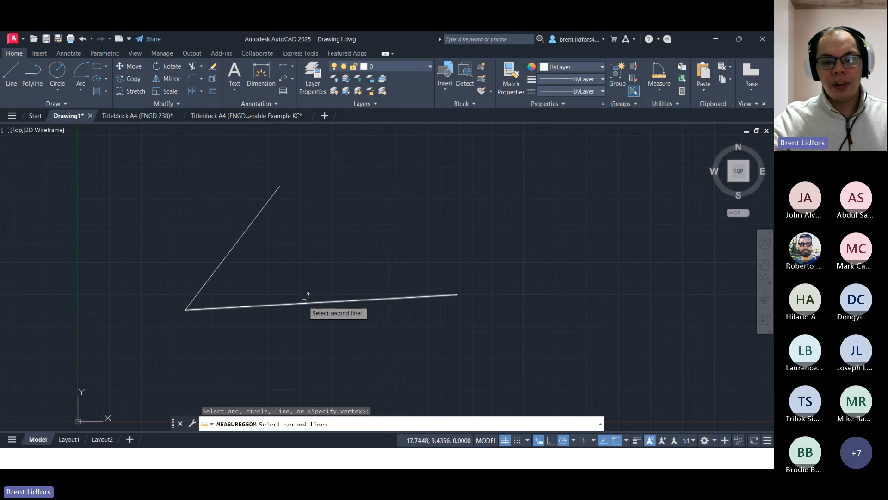
left_click(306, 303)
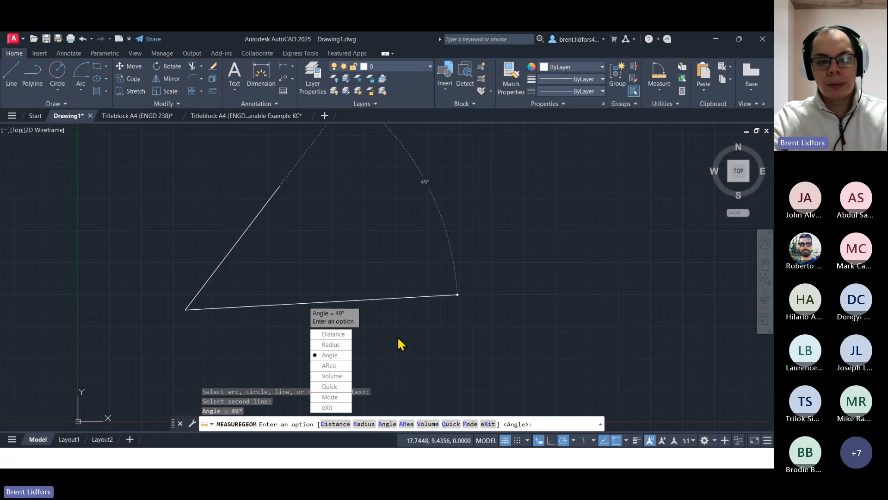
key("Escape")
Draw a circle with a radius of about 3.8 in the empty area above the nearly horizontal line
left_click(57, 72)
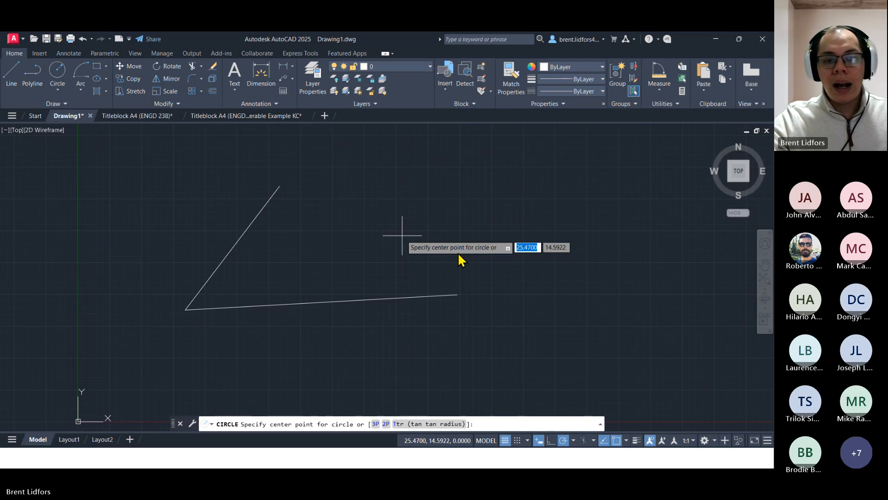
middle_click_drag(407, 234, 378, 278)
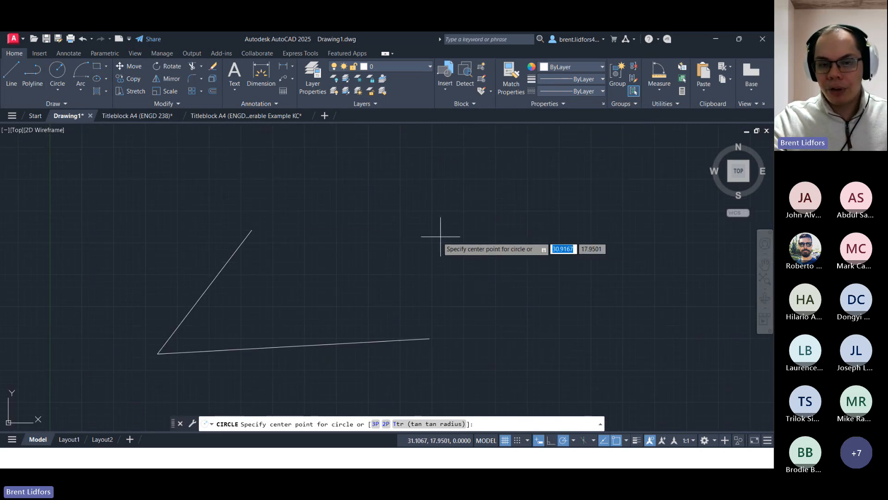
left_click(402, 232)
left_click(451, 232)
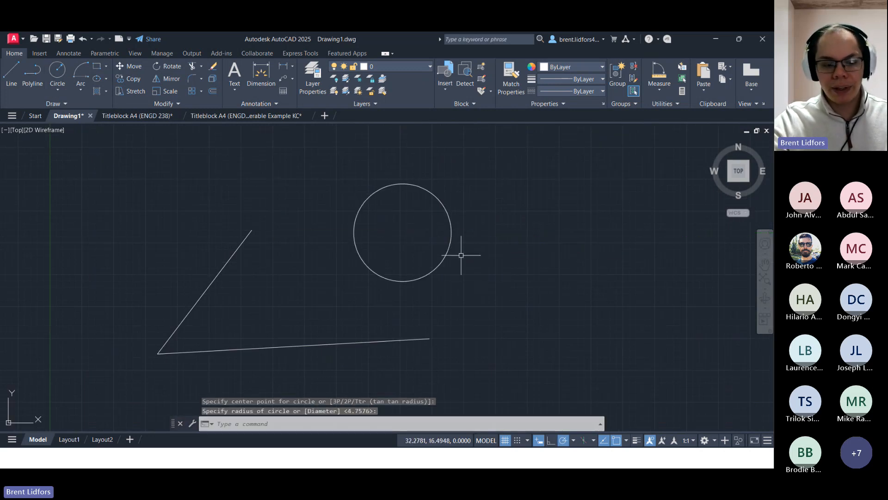
Try a second circle with a radius of about 4.3 up and to the right of the first, and erase it
left_click(61, 80)
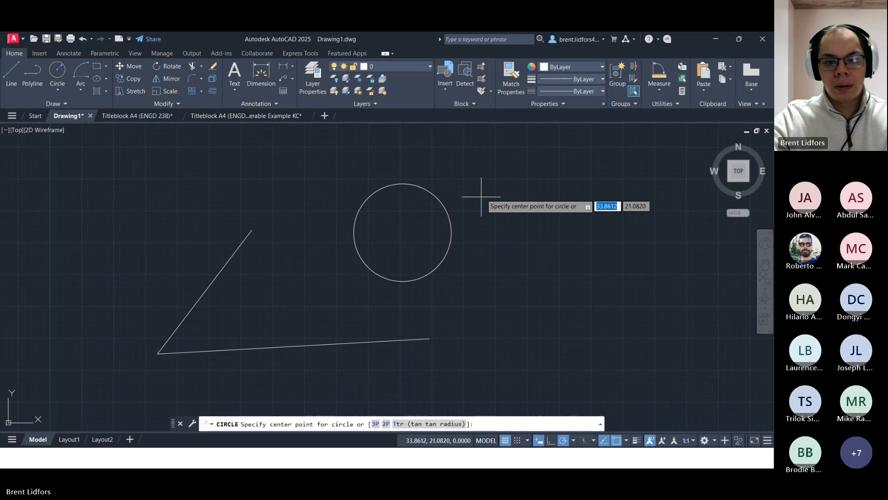
middle_click_drag(379, 248, 300, 336)
left_click(446, 191)
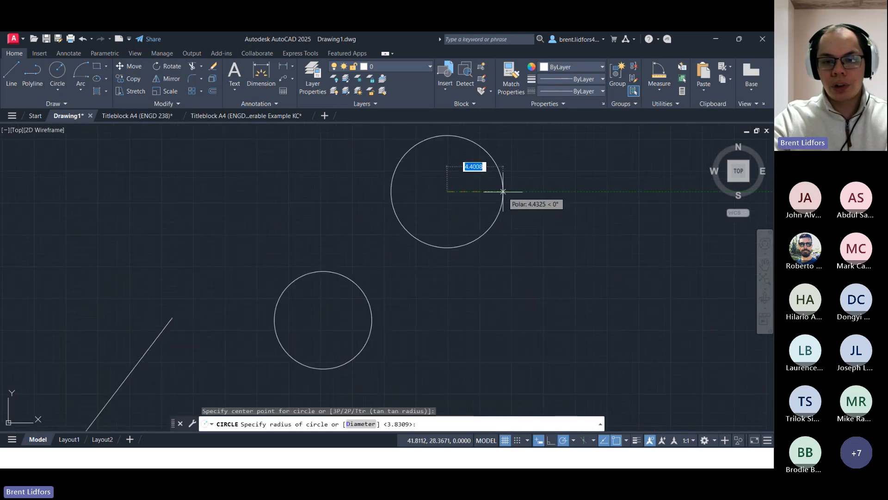
left_click(502, 191)
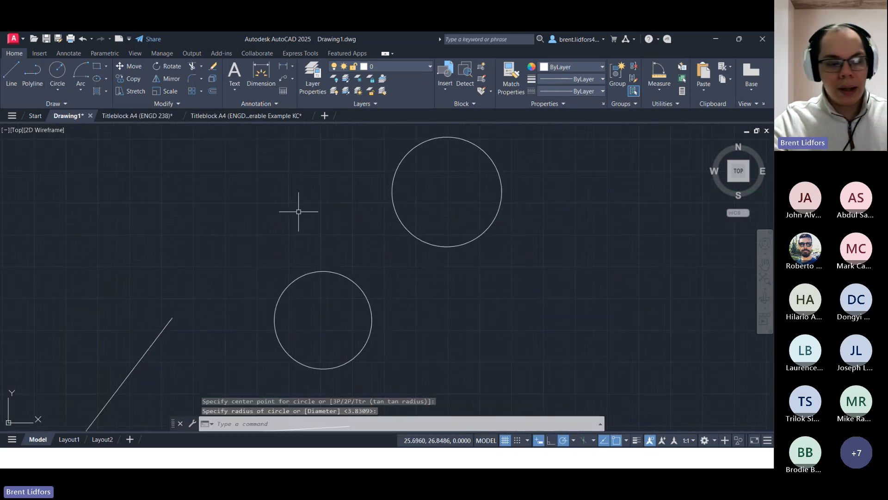
key("Escape")
left_click(393, 197)
key("Delete")
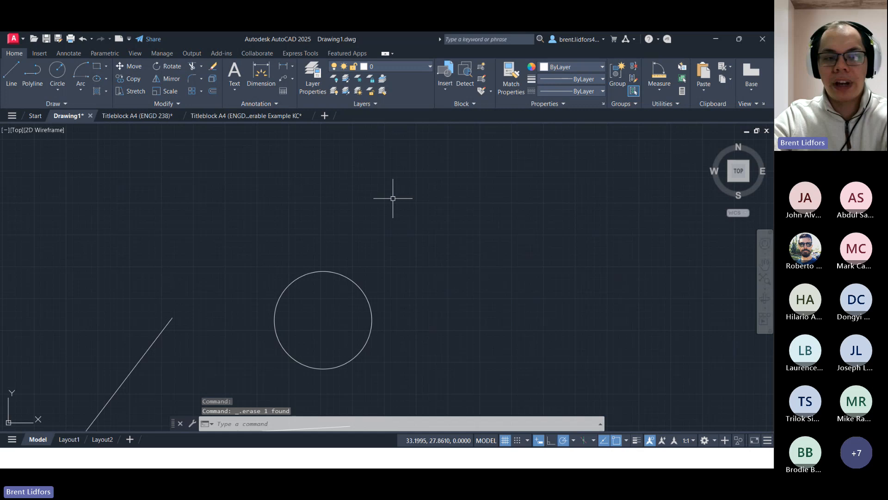
Try a circle of radius 10 up and to the right of the existing circle, and undo it
left_click(57, 78)
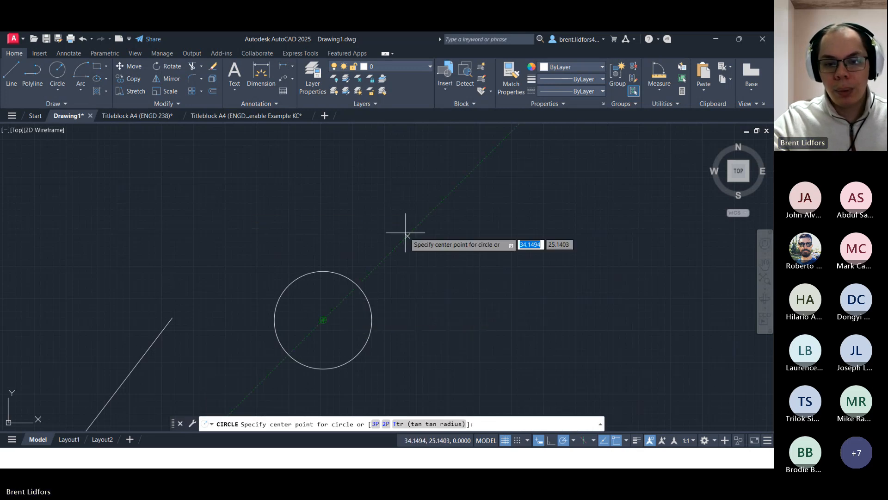
left_click(427, 215)
type("10")
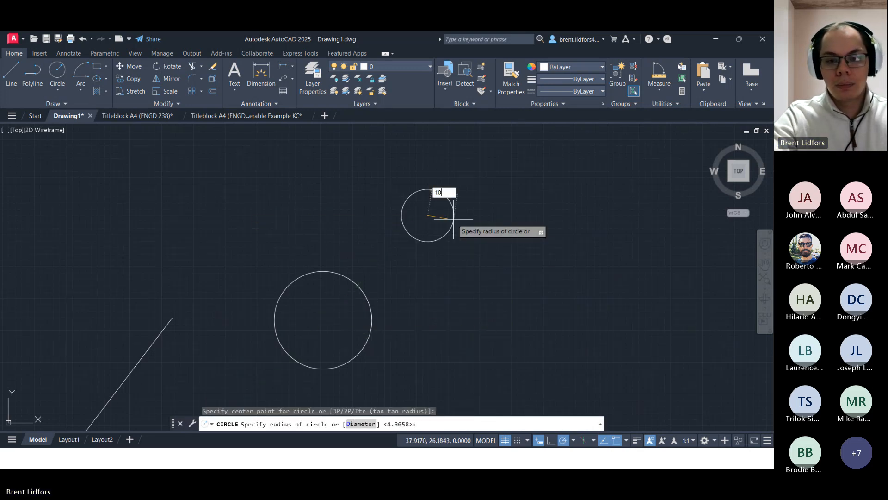
key("Return")
key("ctrl+z")
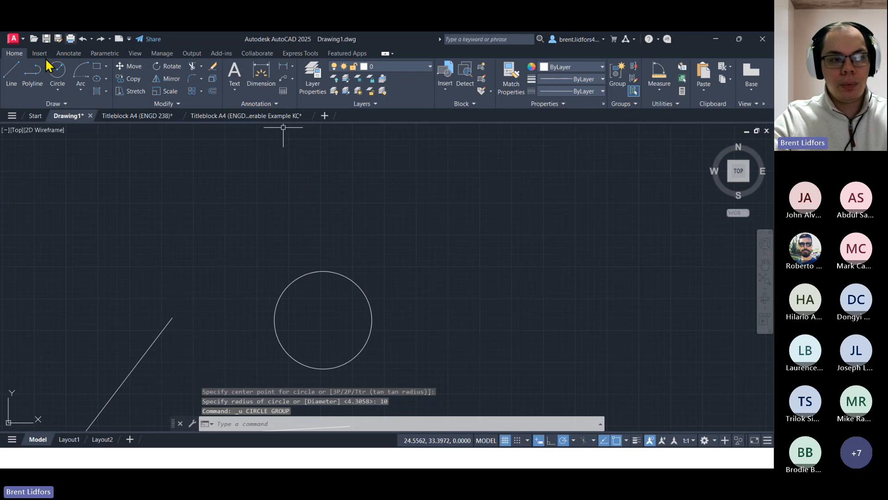
Draw a smaller circle with its centre about 13.3 units from the existing circle's centre at 45°
left_click(58, 74)
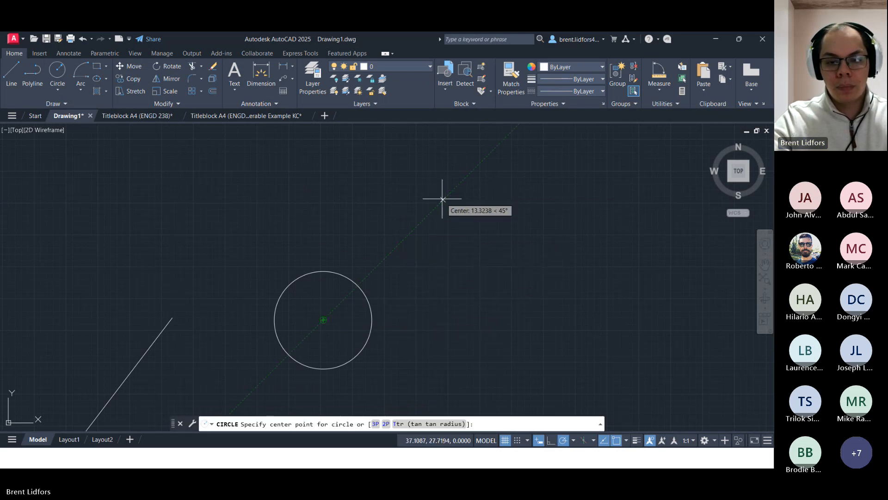
left_click(443, 200)
left_click(473, 199)
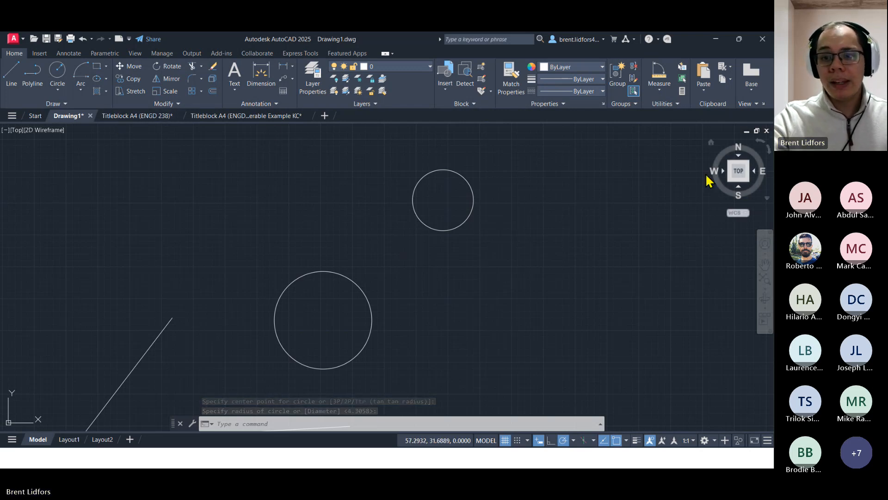
Try measuring the angle from the larger circle toward the smaller one, starting at its right edge and again at its left edge
left_click(659, 89)
left_click(670, 166)
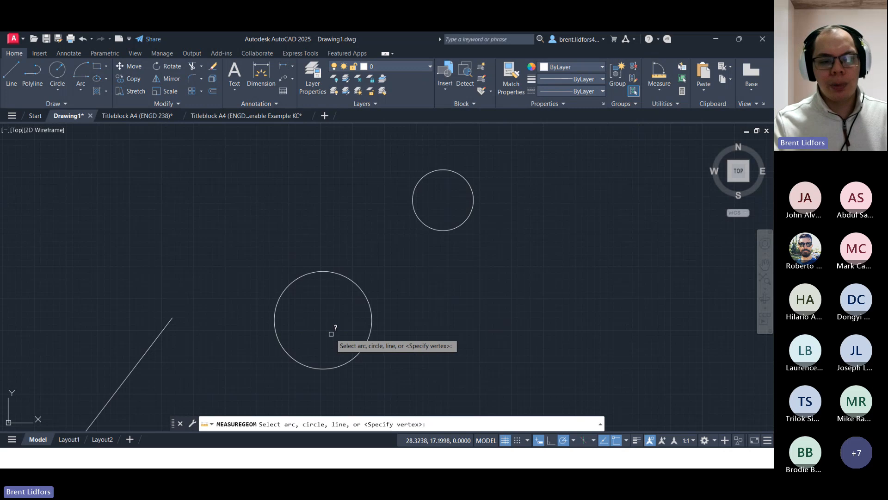
left_click(374, 317)
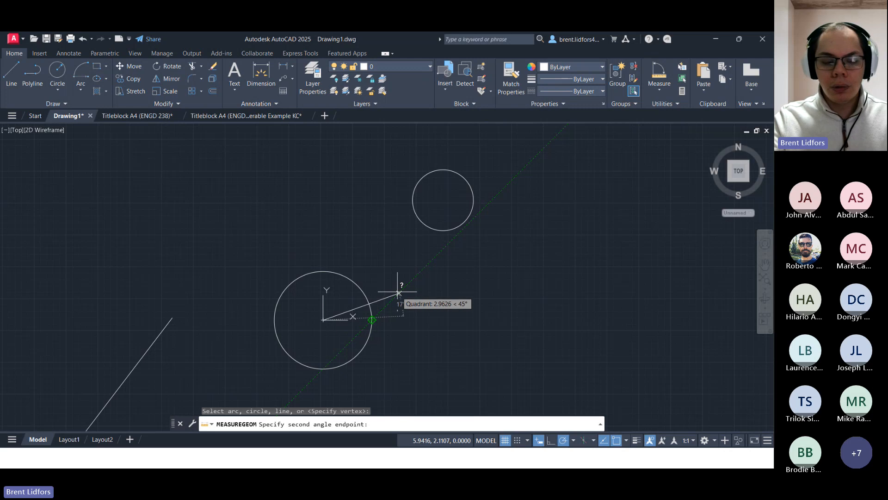
key("Escape")
left_click(663, 72)
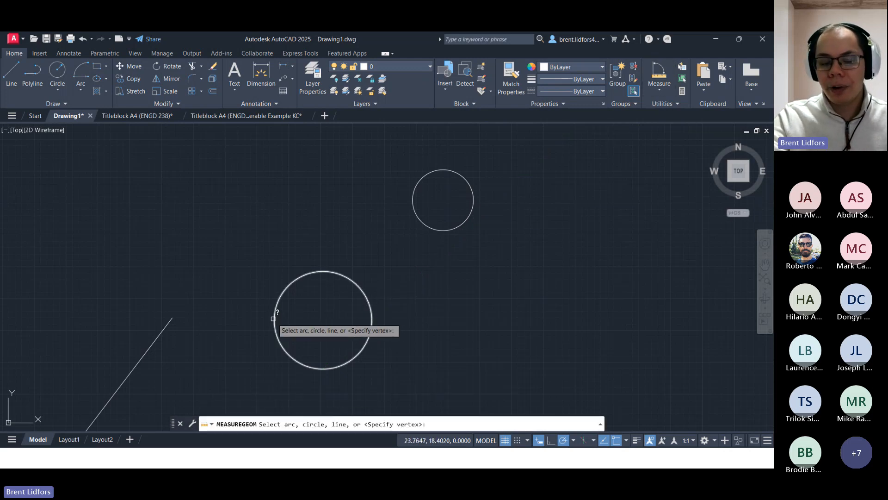
left_click(273, 318)
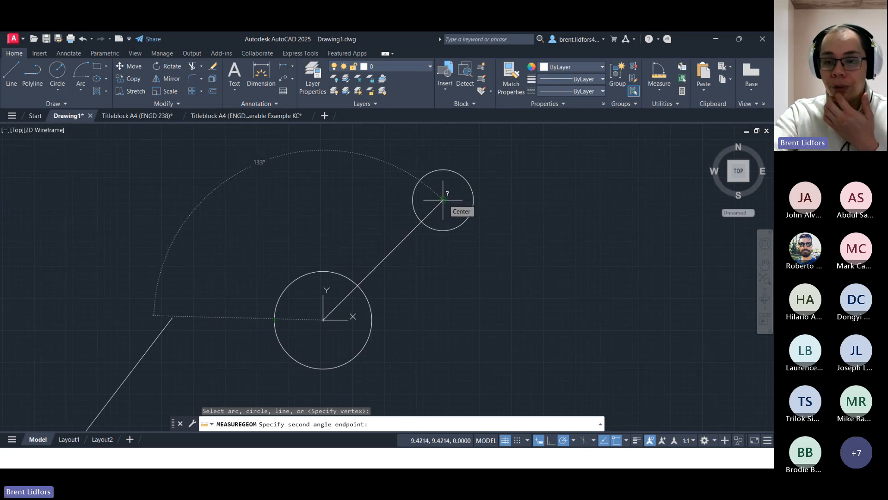
key("Escape")
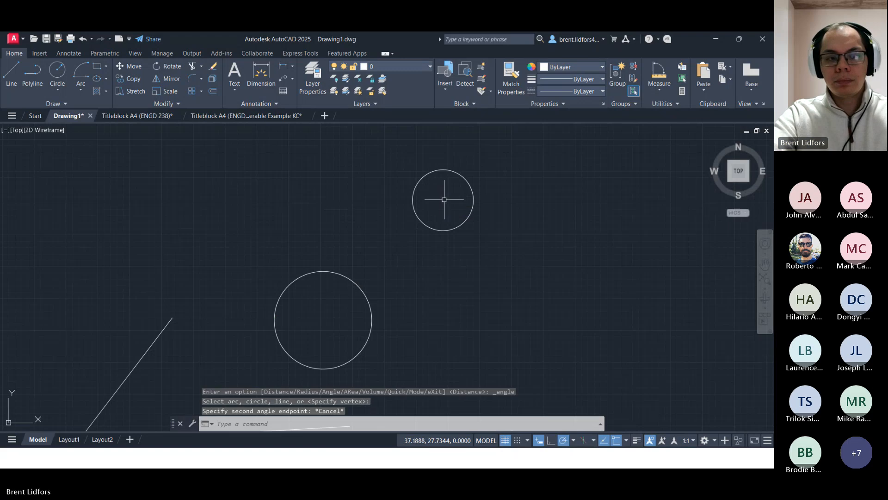
Check the angle from the larger circle's right quadrant to the smaller circle's centre, using a one-time Quadrant snap
key("Return")
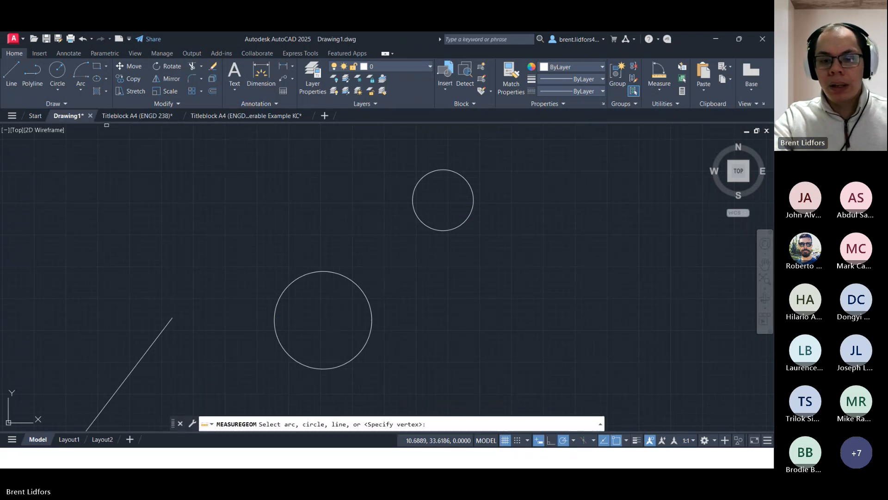
right_click(399, 302, "shift")
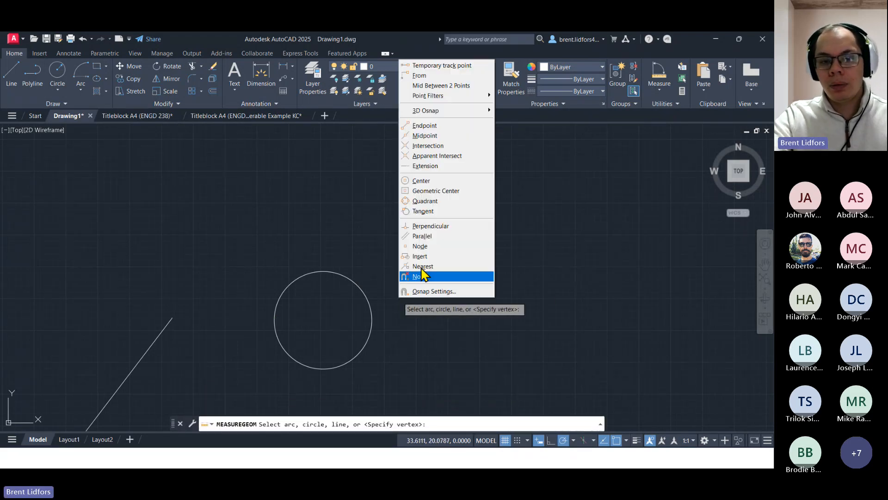
left_click(424, 201)
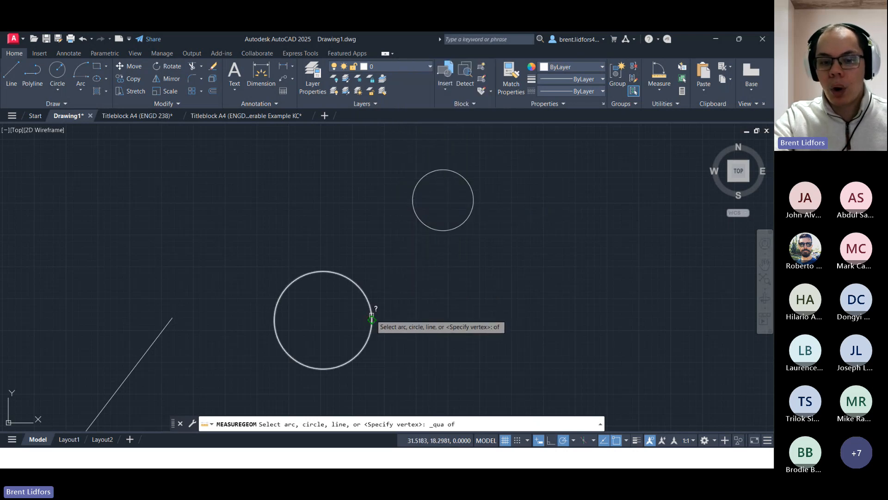
left_click(370, 312)
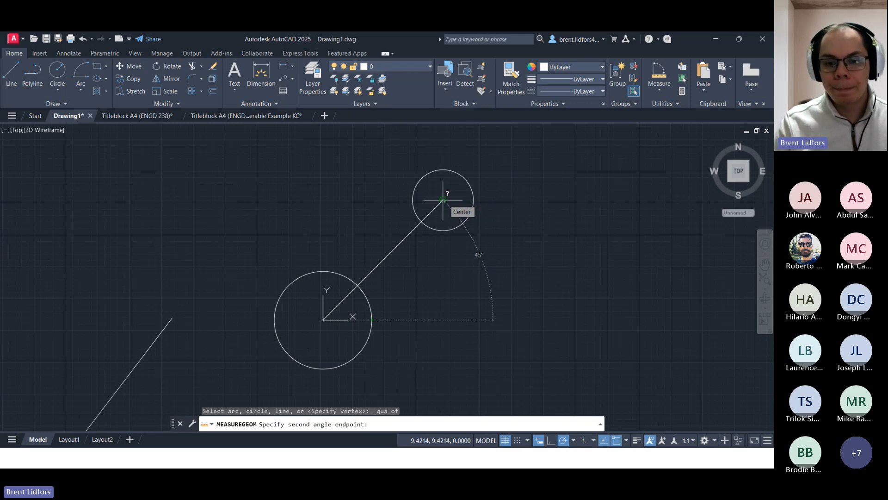
key("Escape")
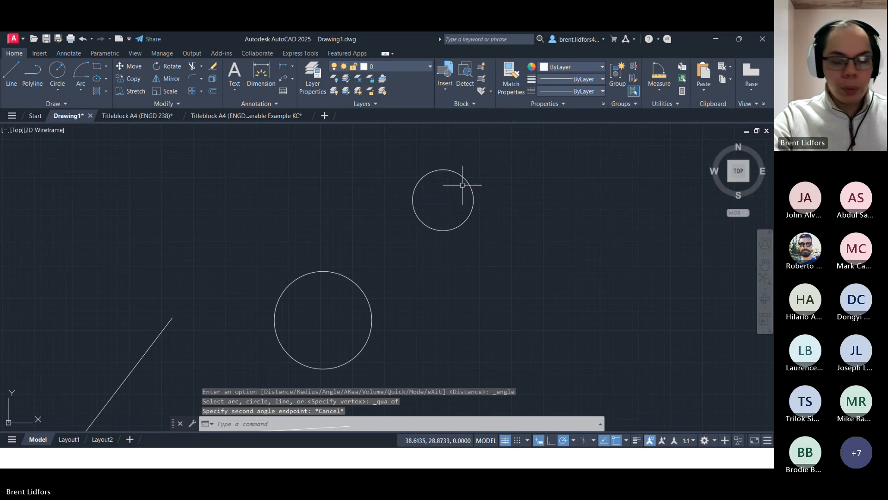
left_click(660, 71)
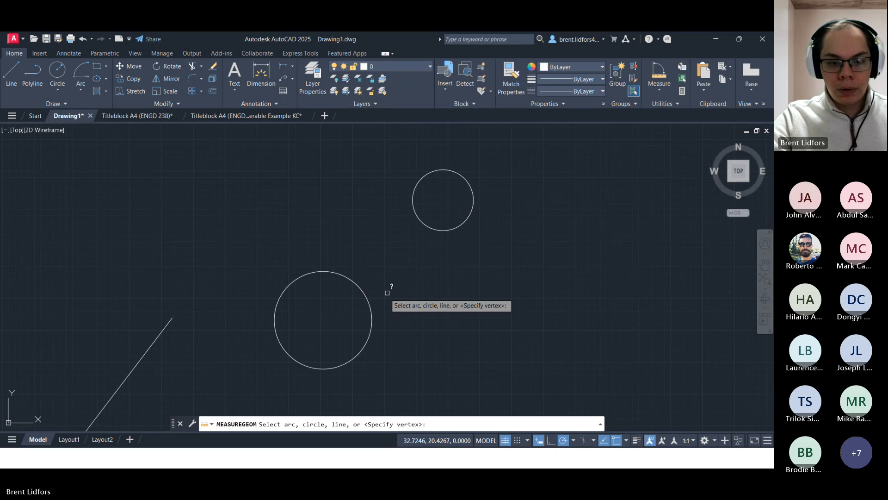
left_click(368, 298)
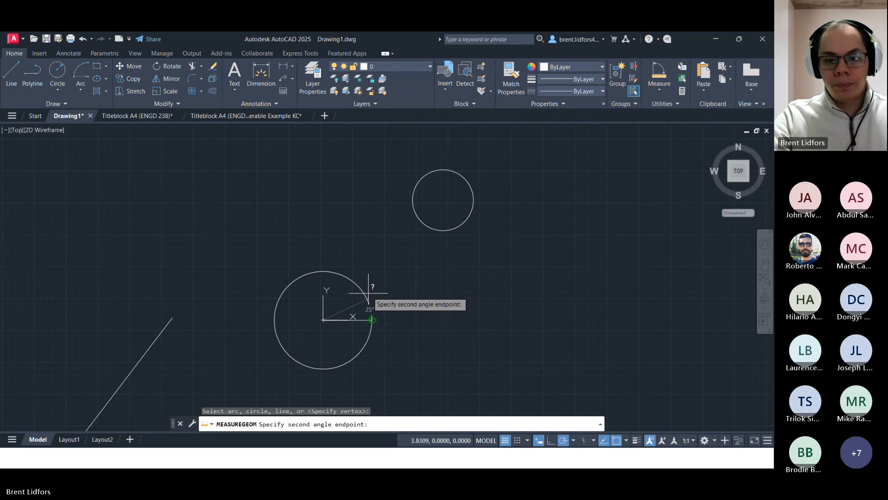
key("Escape")
left_click(659, 74)
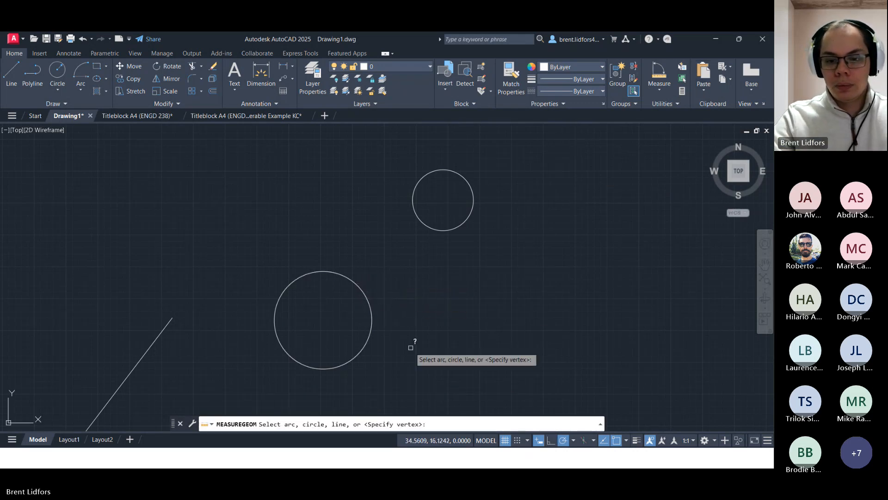
key("Return")
key("Escape")
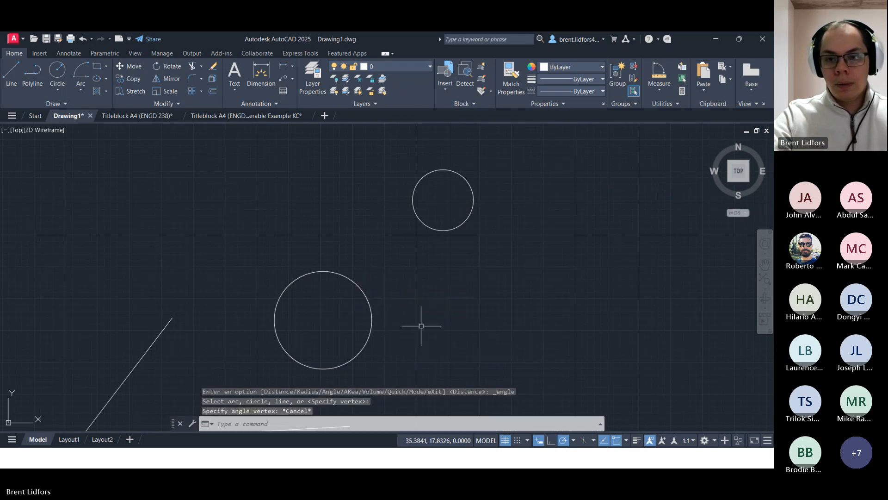
Try measuring an angle with its vertex at the larger circle's centre and the first endpoint 1 unit away at 0°
left_click(669, 72)
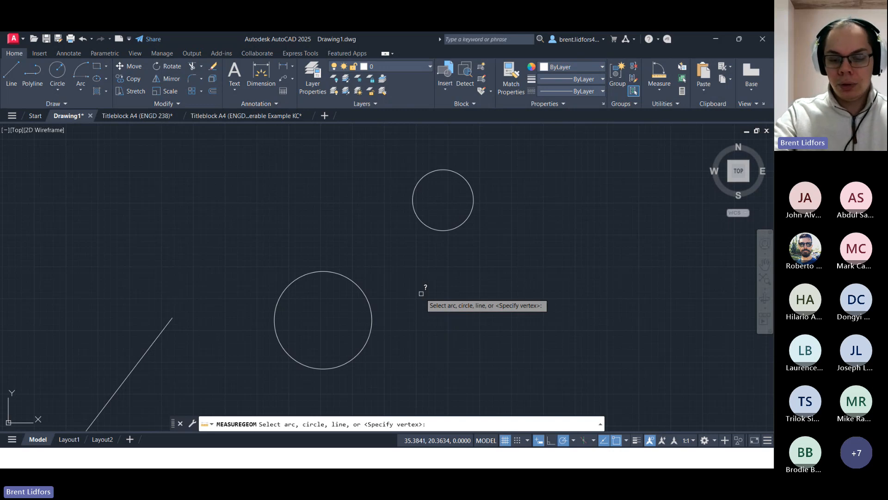
key("Return")
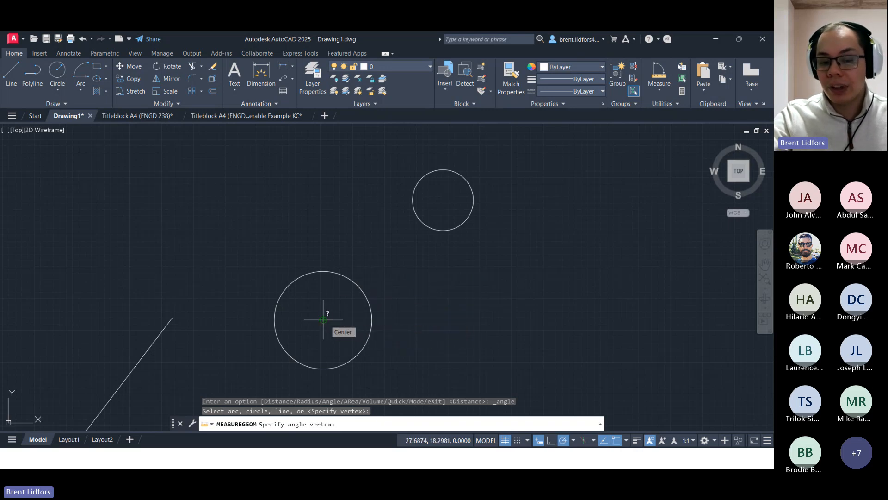
left_click(322, 319)
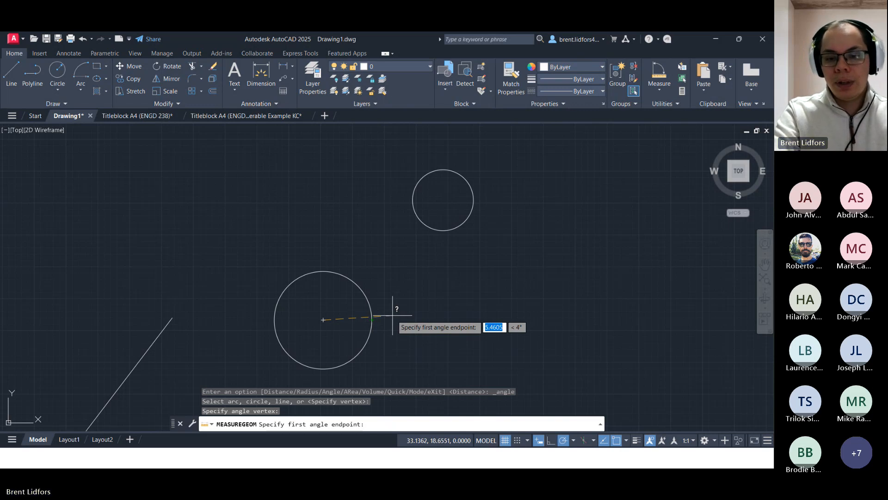
type("1")
key("Tab")
type("0")
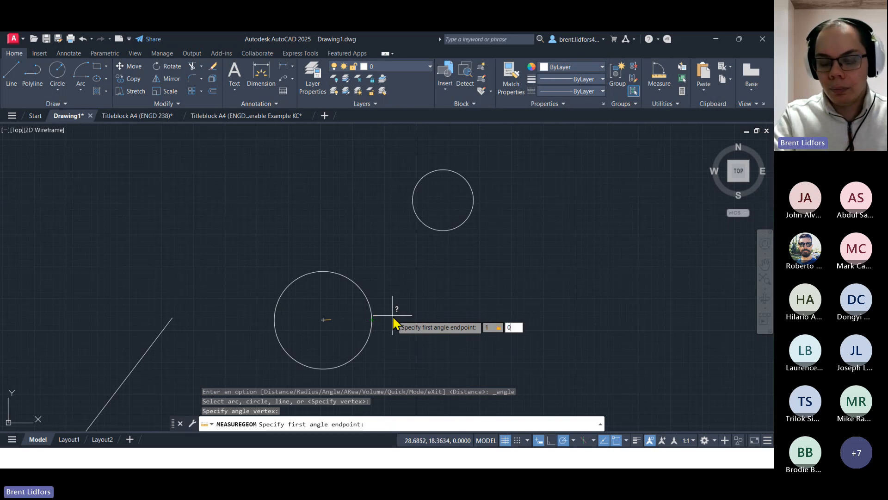
key("Escape")
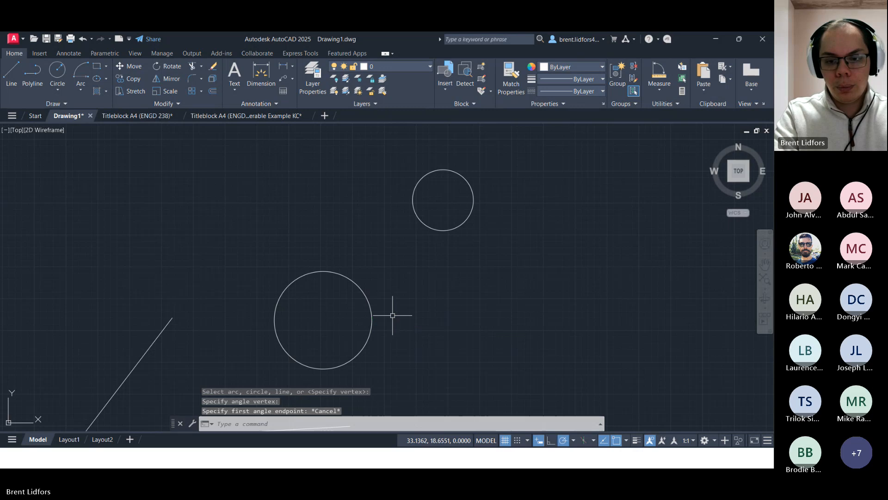
left_click(652, 74)
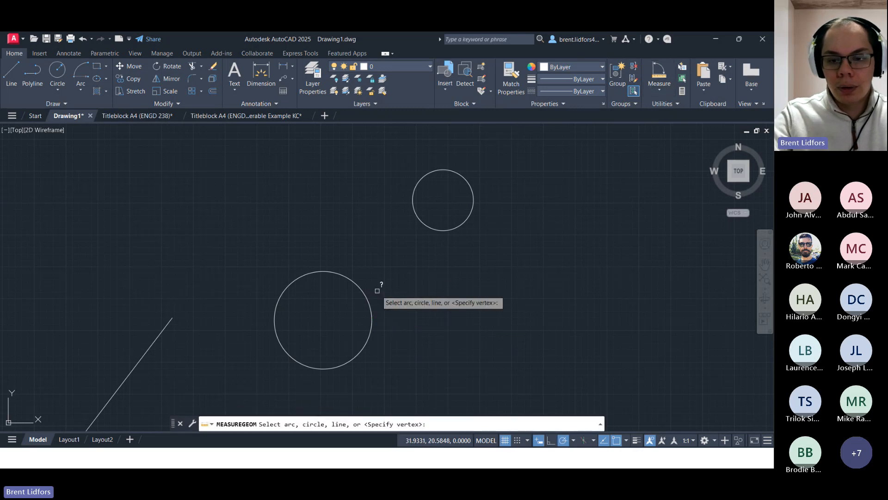
key("Return")
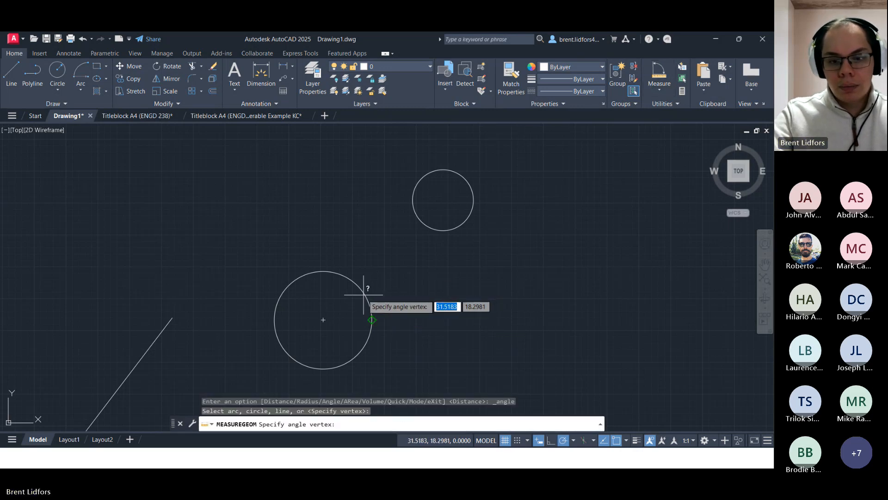
left_click(324, 319)
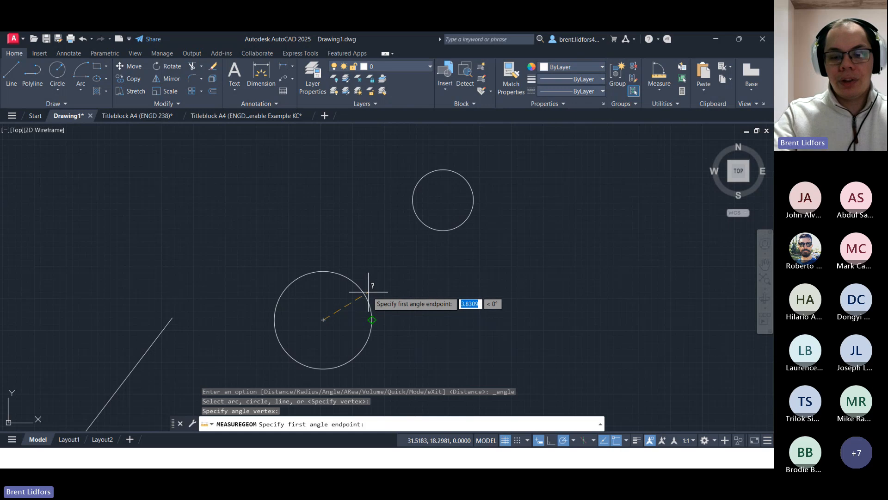
type("1")
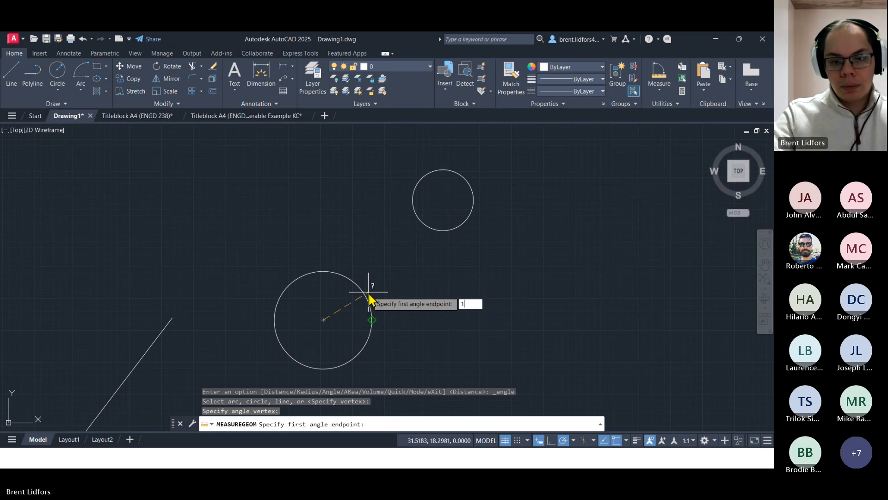
key("Escape")
Measure the angle at the larger circle's centre, from a first endpoint 1 unit away at 0° to the smaller circle's centre
left_click(659, 74)
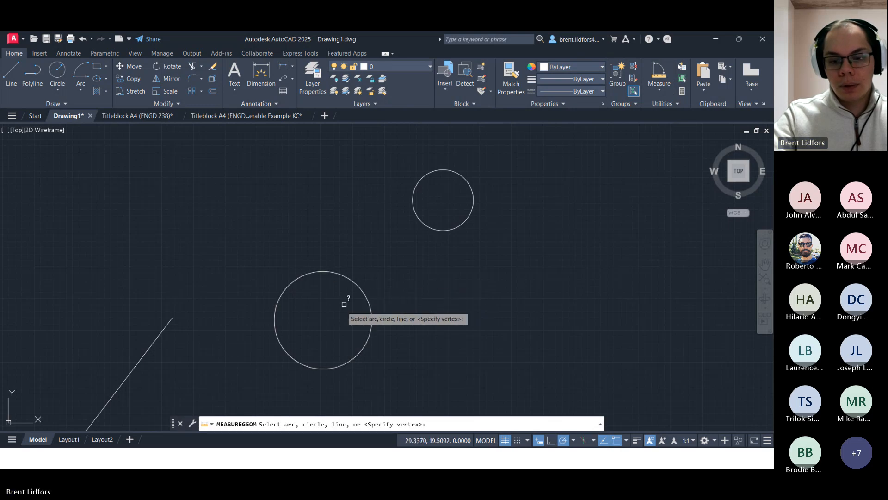
key("Return")
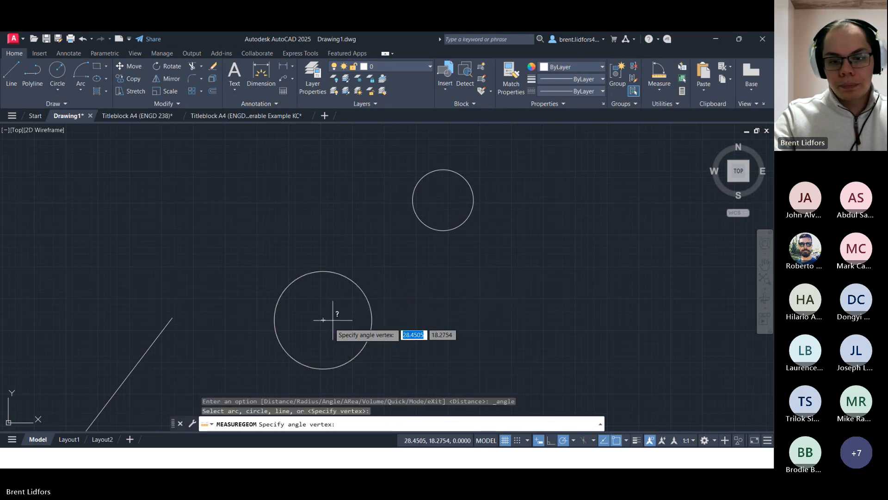
left_click(323, 319)
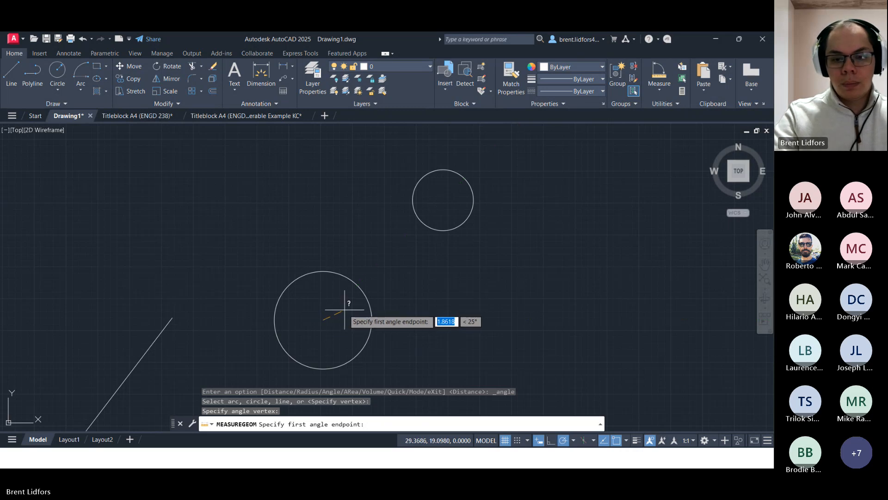
type("1")
key("Tab")
type("0")
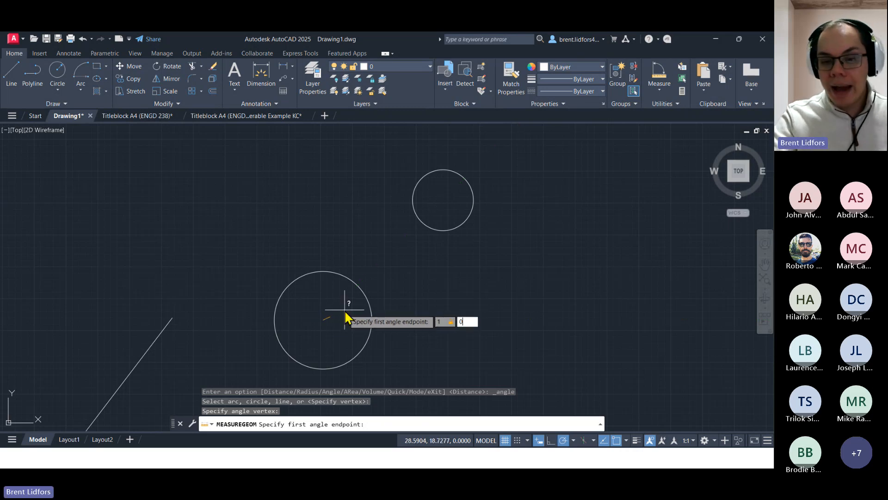
key("Return")
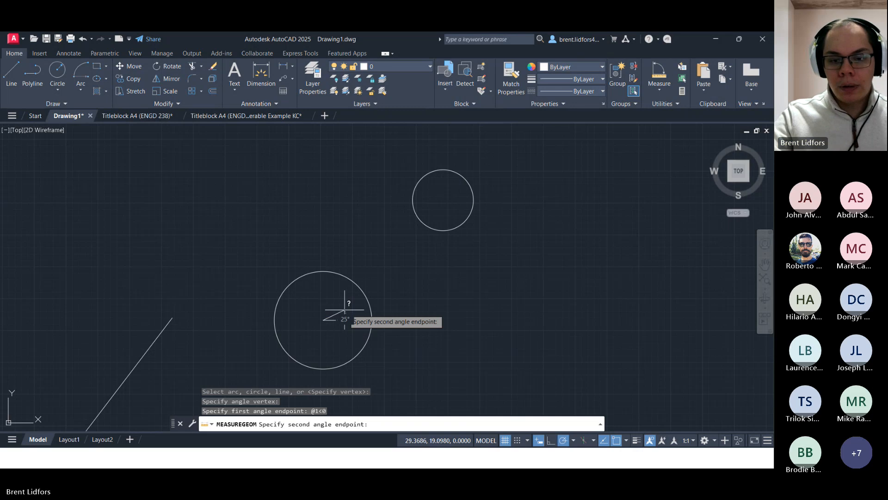
scroll(331, 321, "up", 5)
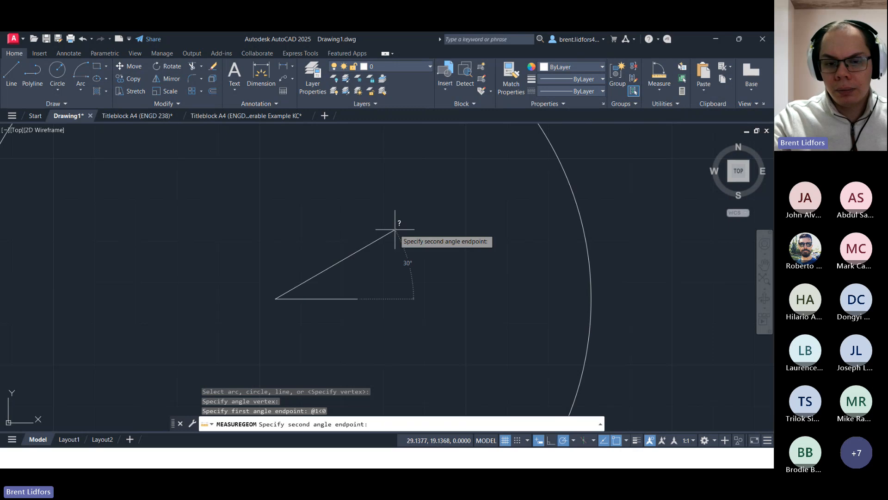
scroll(396, 199, "down", 5)
mouse_move(377, 195)
middle_mouse_down()
mouse_move(303, 260)
mouse_move(260, 321)
middle_mouse_up()
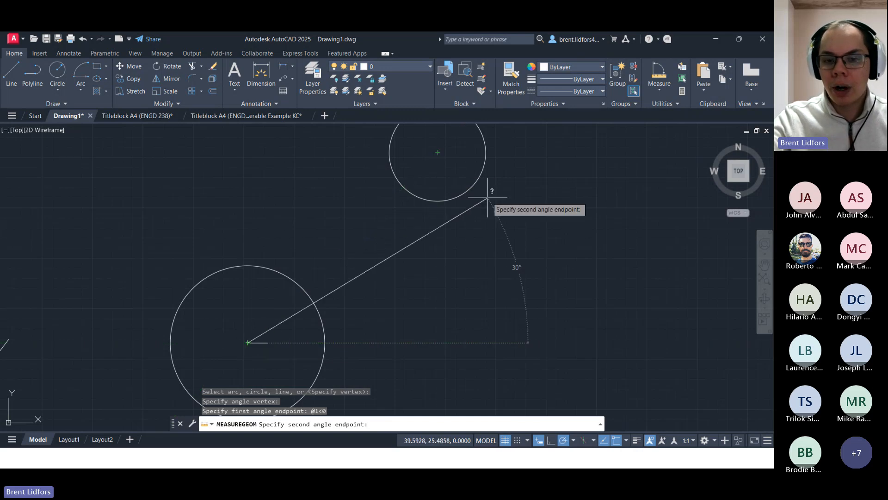
left_click(437, 153)
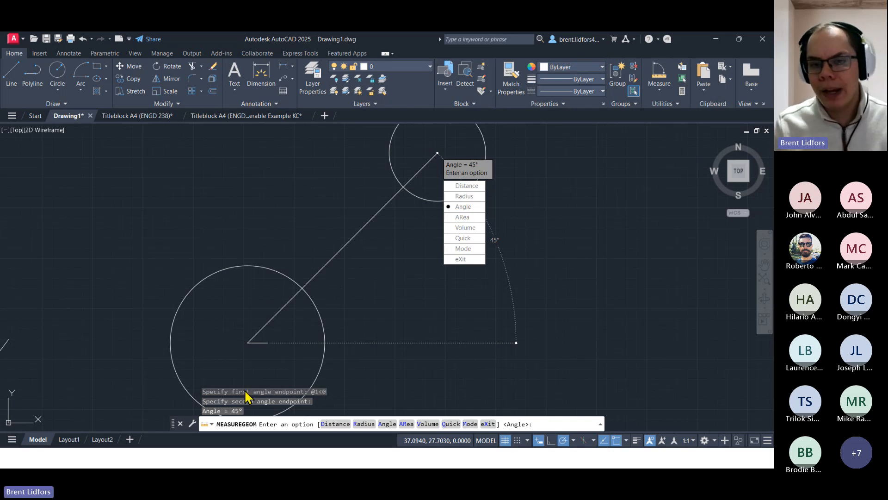
key("Escape")
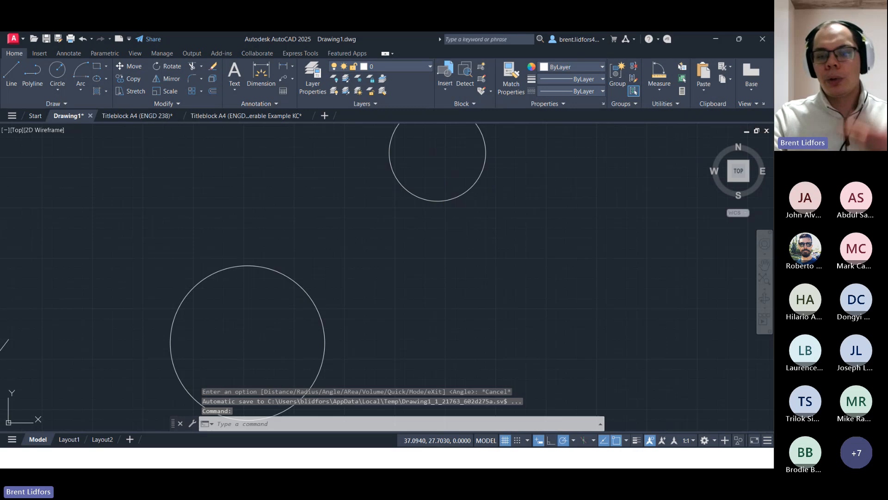
left_click(659, 74)
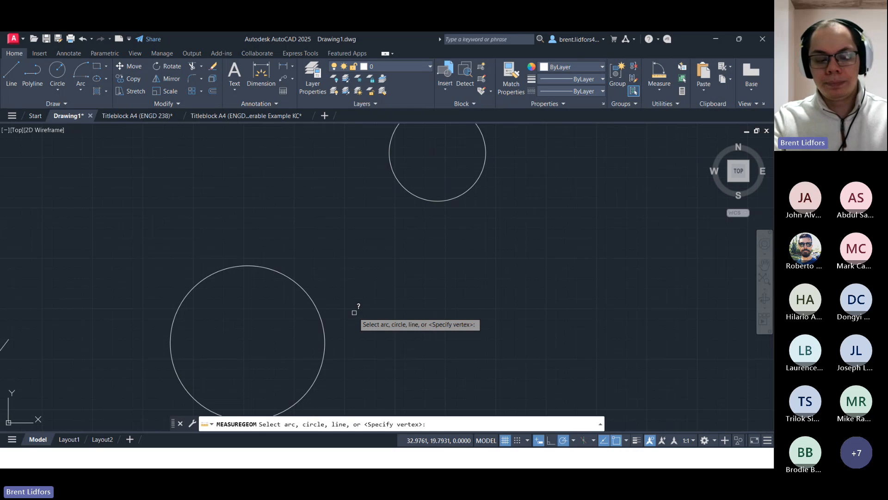
scroll(355, 313, "down", 2)
scroll(127, 273, "down", 2)
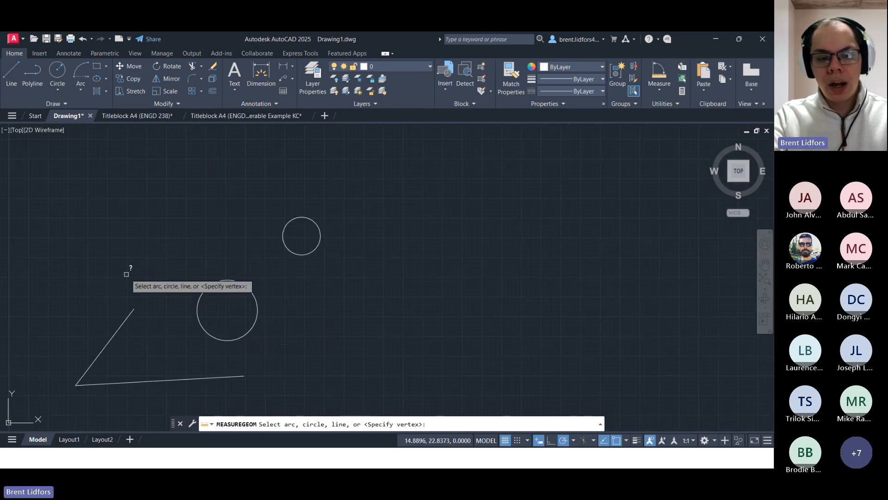
middle_click_drag(129, 271, 195, 223)
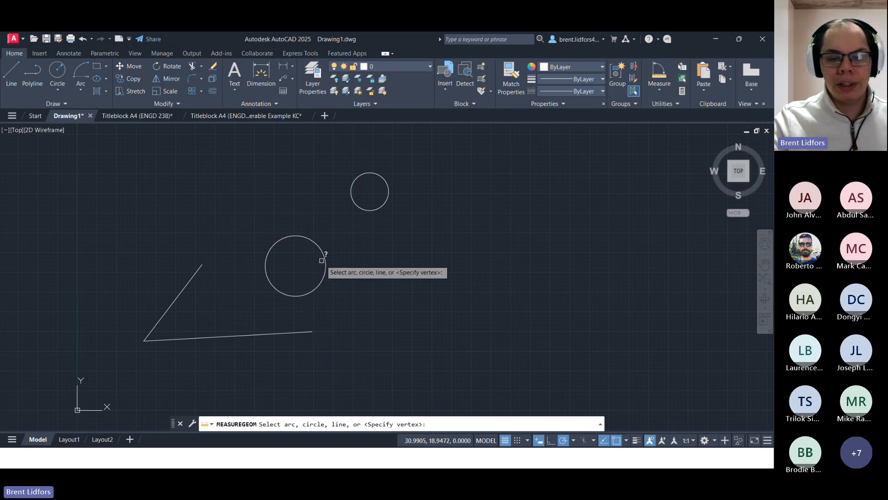
key("Escape")
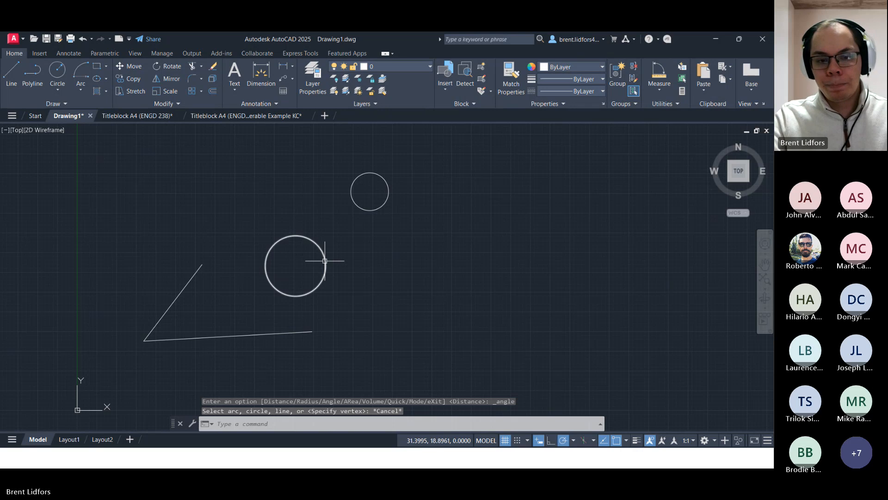
left_click(668, 92)
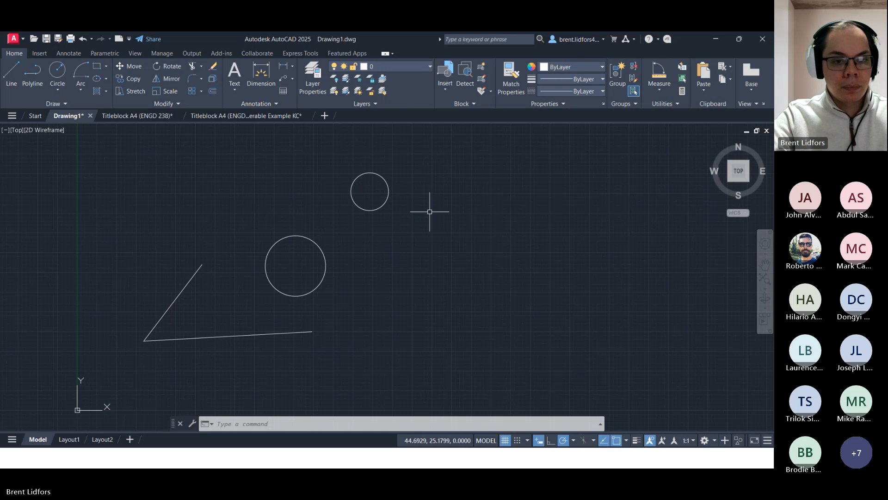
Erase both circles and the two angled lines from the drawing
mouse_move(428, 189)
left_mouse_down()
mouse_move(234, 210)
mouse_move(268, 337)
left_mouse_up()
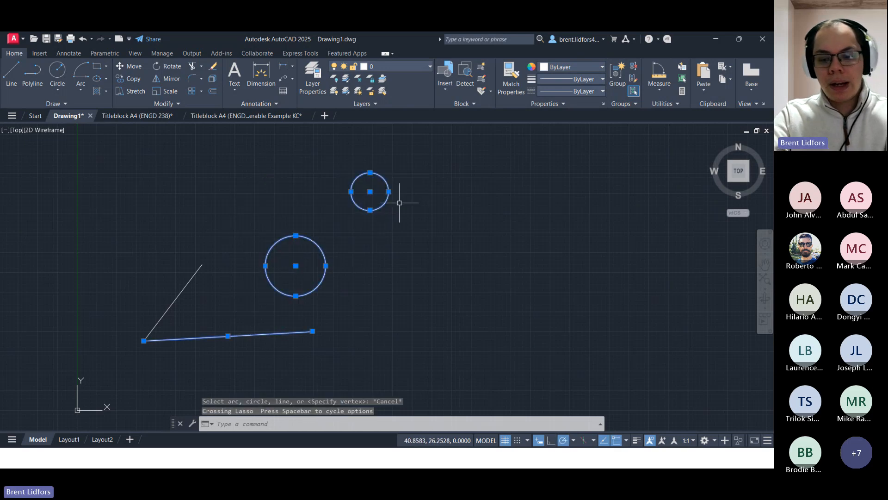
key("Delete")
left_click_drag(242, 182, 203, 332)
key("Delete")
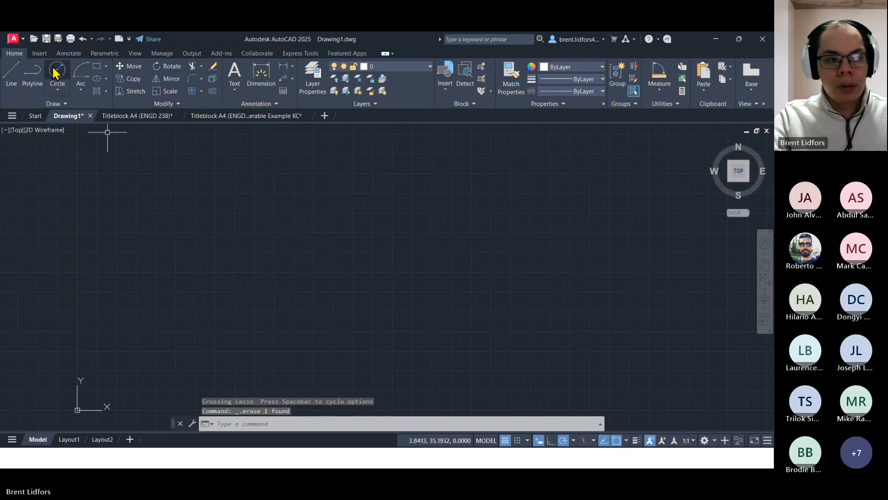
Draw a rectangle, wider than it is tall, where the erased shapes were
left_click(97, 66)
left_click(196, 201)
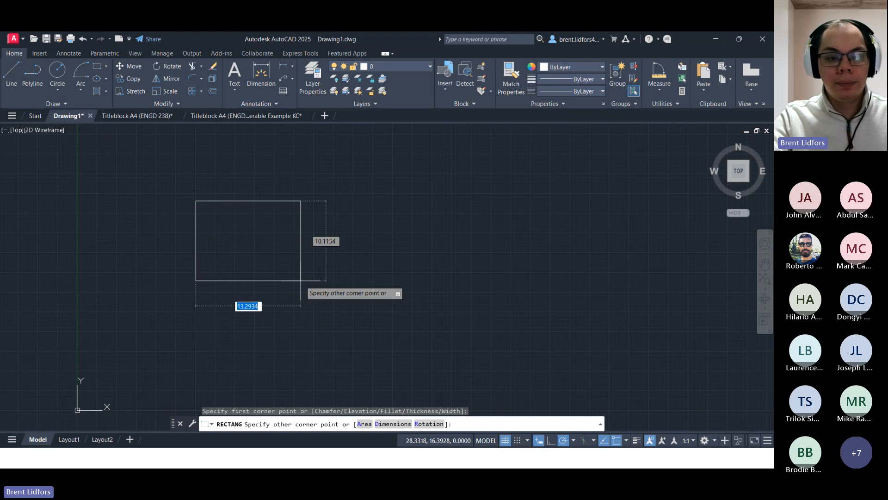
left_click(345, 317)
left_click(12, 71)
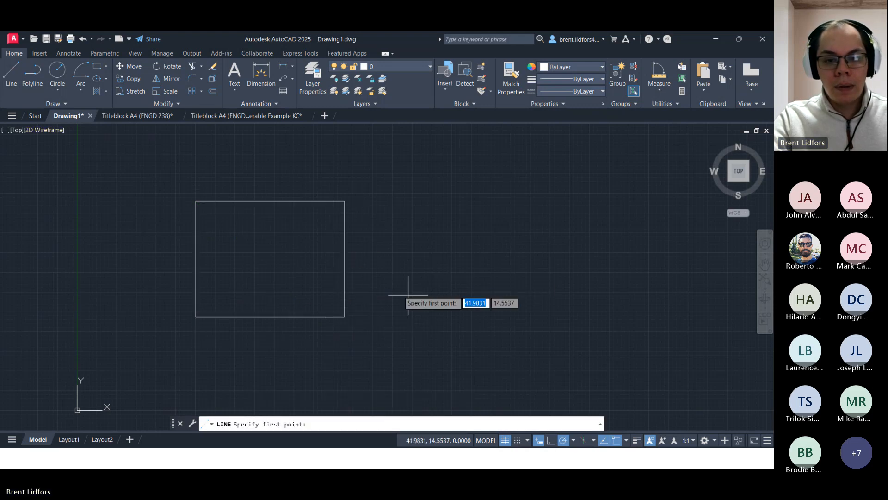
Measure the rectangle's area by picking its four corners in order around the outline
left_click(659, 89)
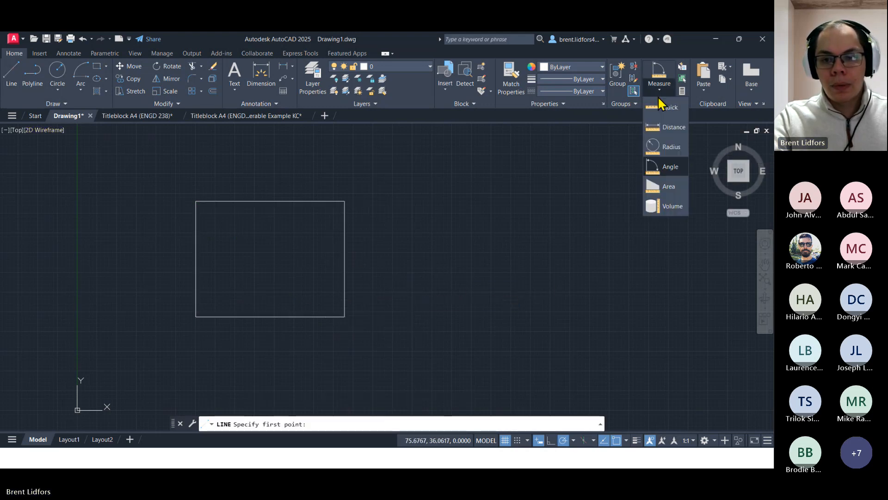
left_click(671, 190)
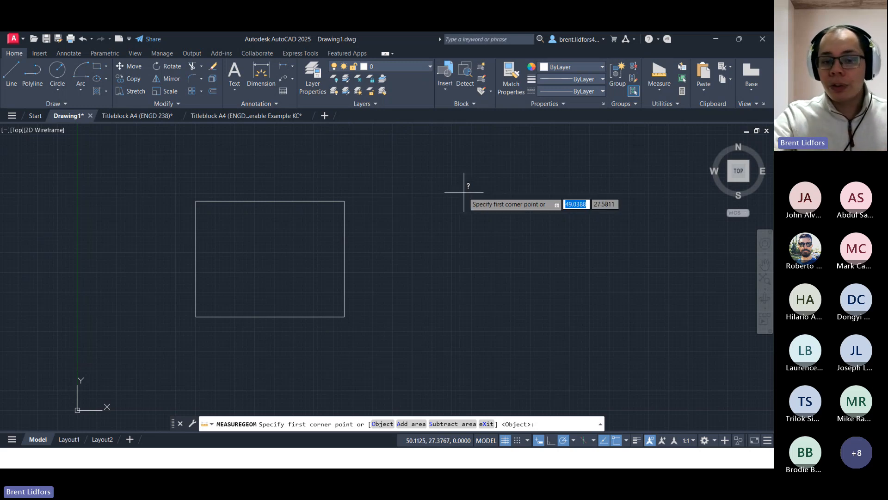
left_click(196, 201)
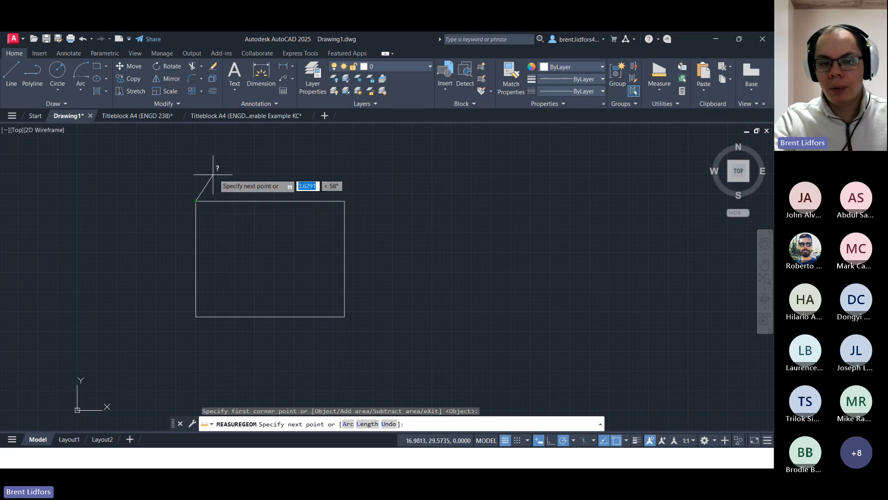
left_click(345, 201)
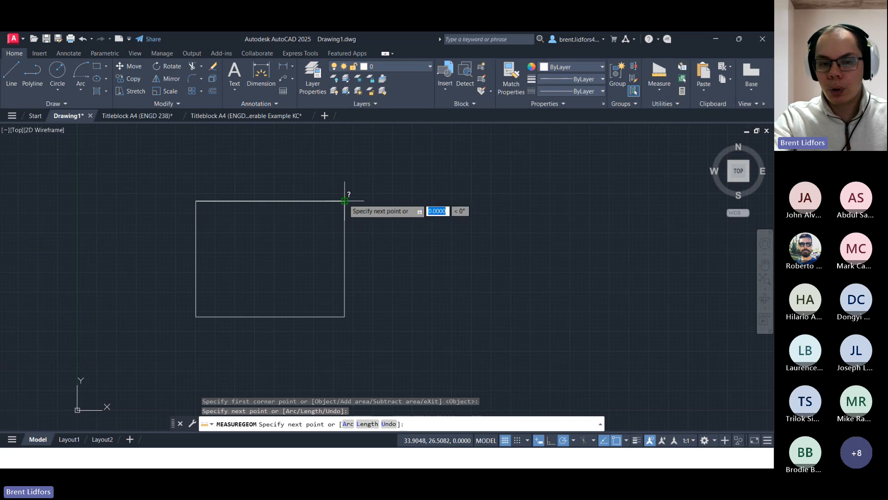
left_click(345, 316)
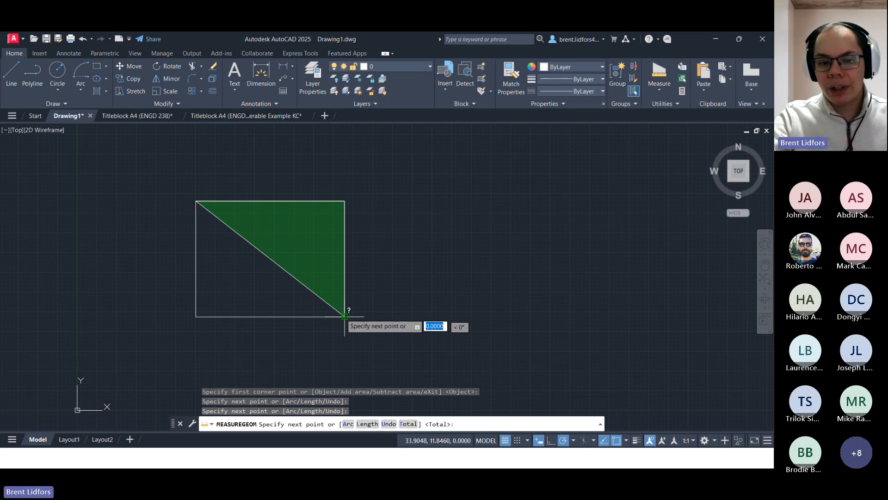
left_click(196, 316)
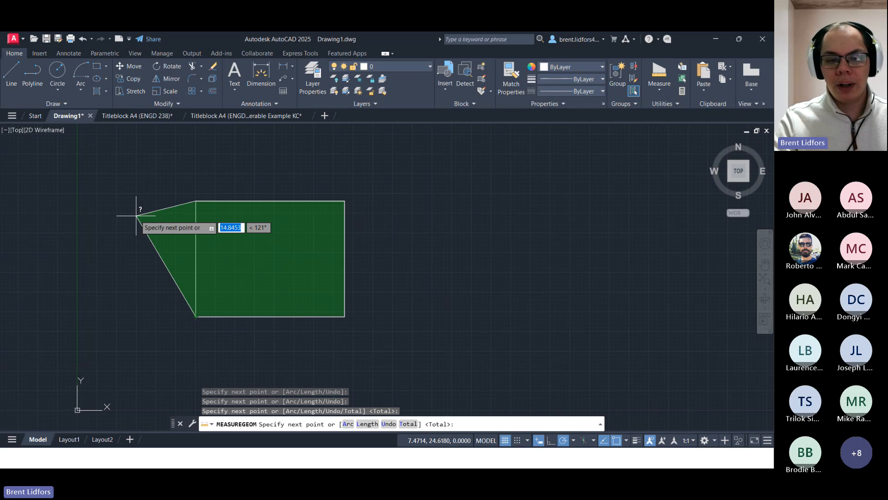
key("Return")
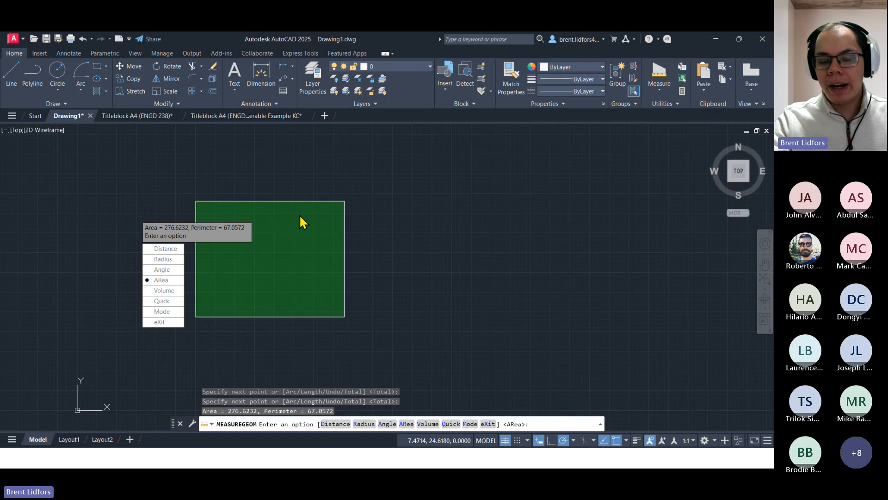
key("Escape")
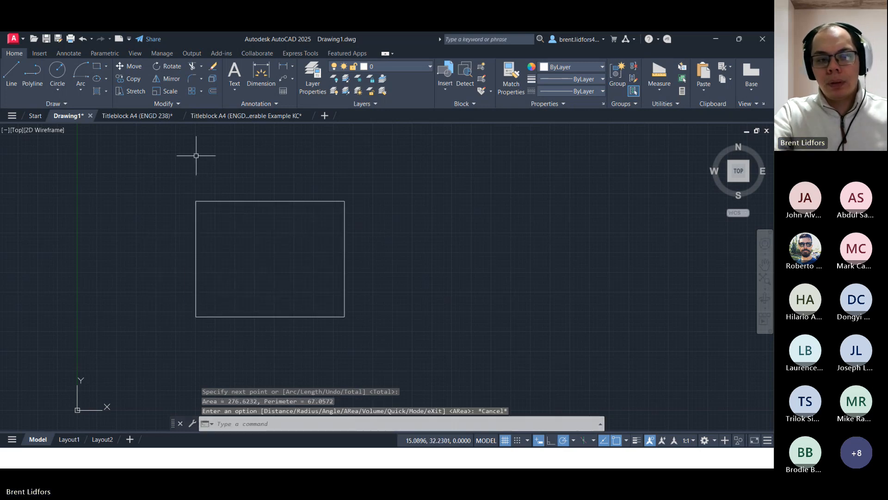
Draw a closed, irregular eleven-sided C-shaped outline with the Line command beside the rectangle
left_click(13, 74)
left_click(385, 259)
left_click(404, 167)
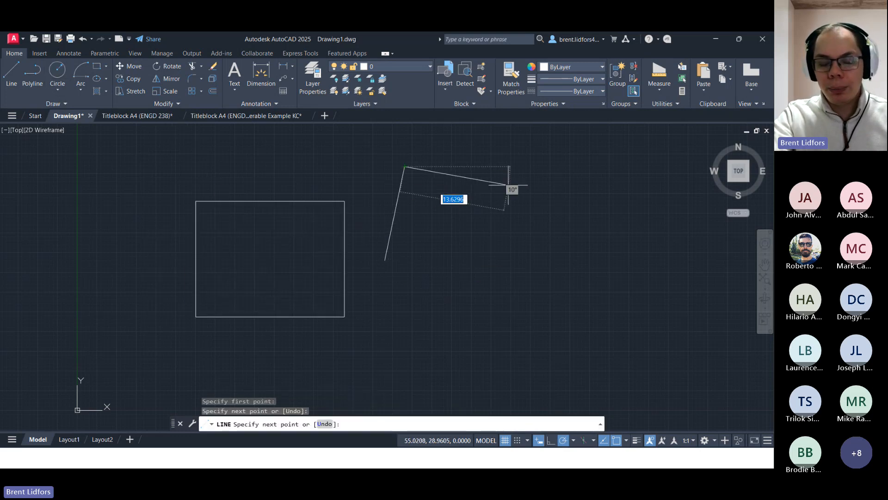
left_click(471, 153)
left_click(640, 186)
left_click(466, 195)
left_click(481, 269)
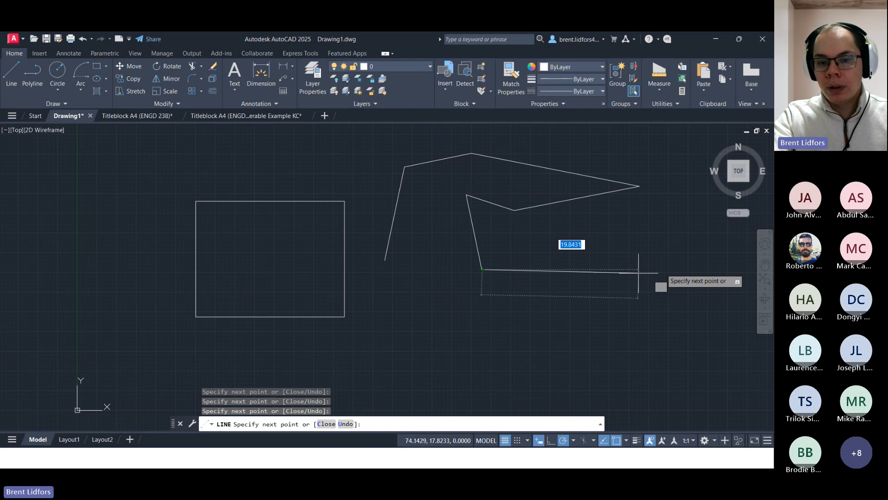
left_click(689, 259)
left_click(666, 341)
left_click(504, 337)
left_click(383, 310)
type("c")
key("Return")
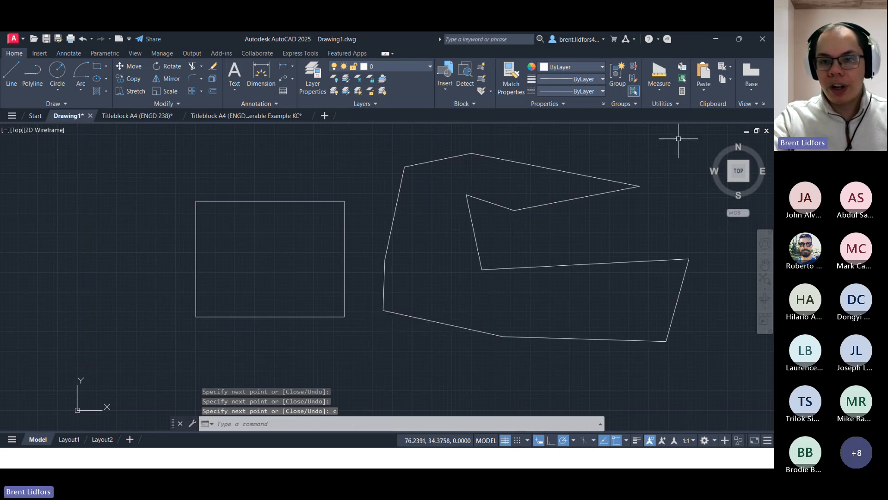
Measure the irregular shape's area by picking all its corners in order, clockwise from the lower-left corner
left_click(668, 75)
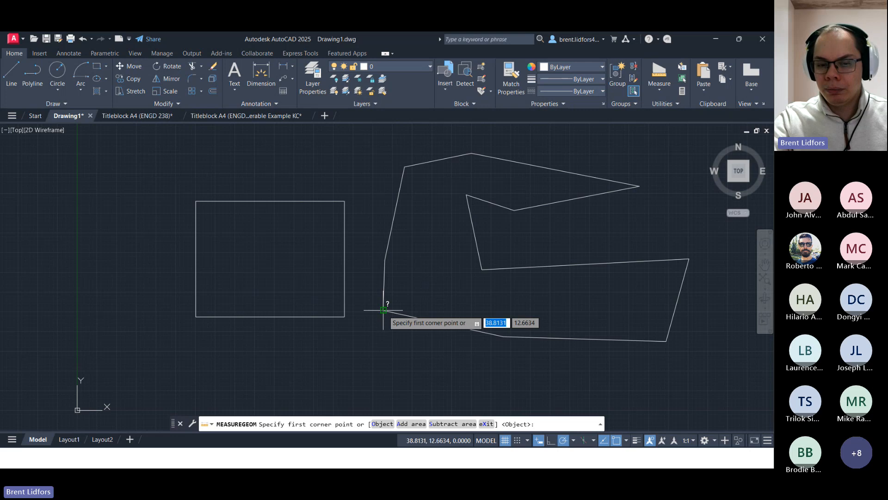
left_click(383, 310)
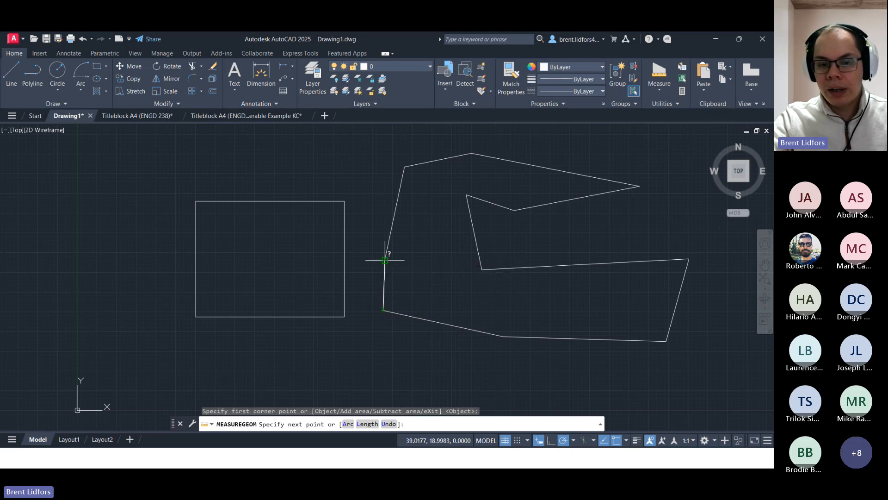
left_click(385, 260)
left_click(405, 166)
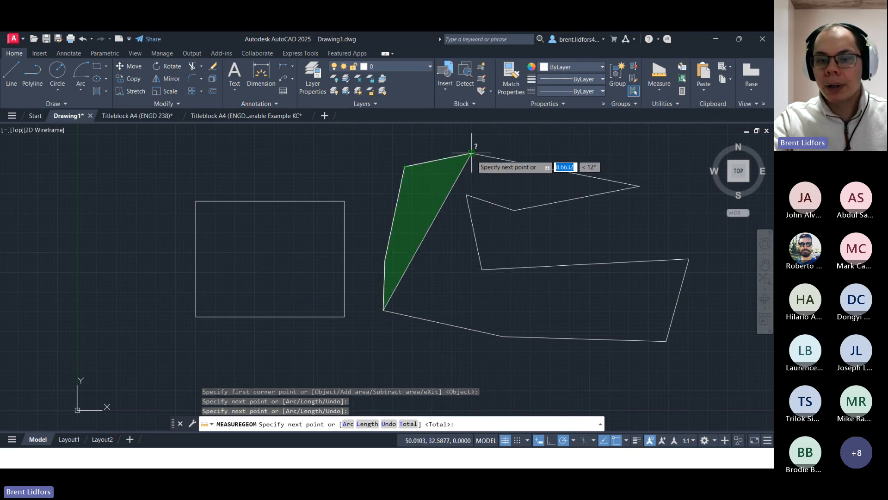
left_click(472, 152)
left_click(640, 186)
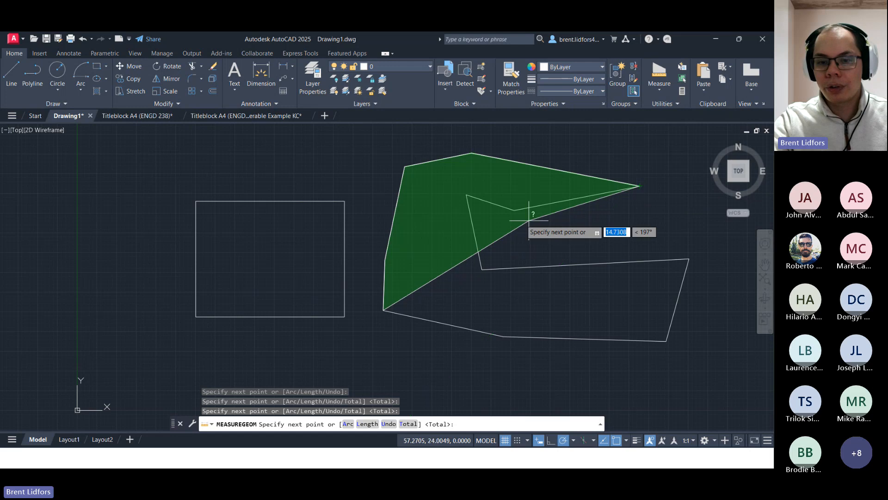
left_click(514, 210)
left_click(466, 194)
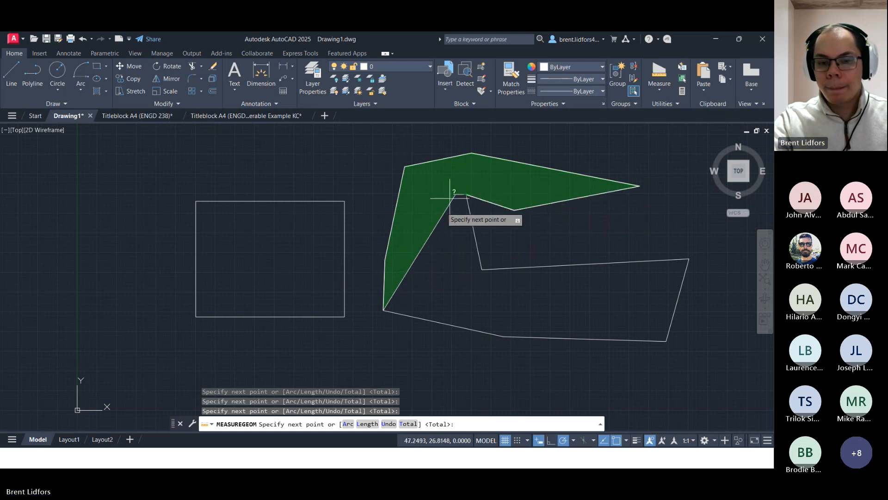
left_click(482, 269)
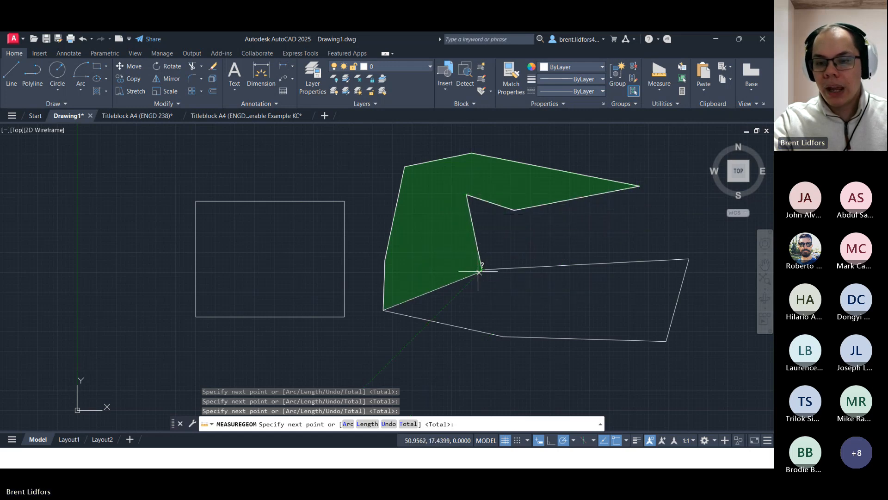
left_click(689, 259)
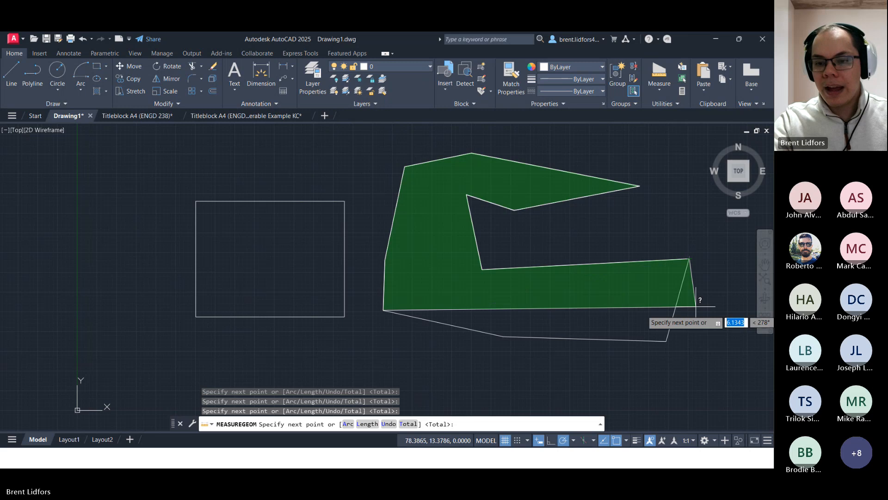
left_click(666, 341)
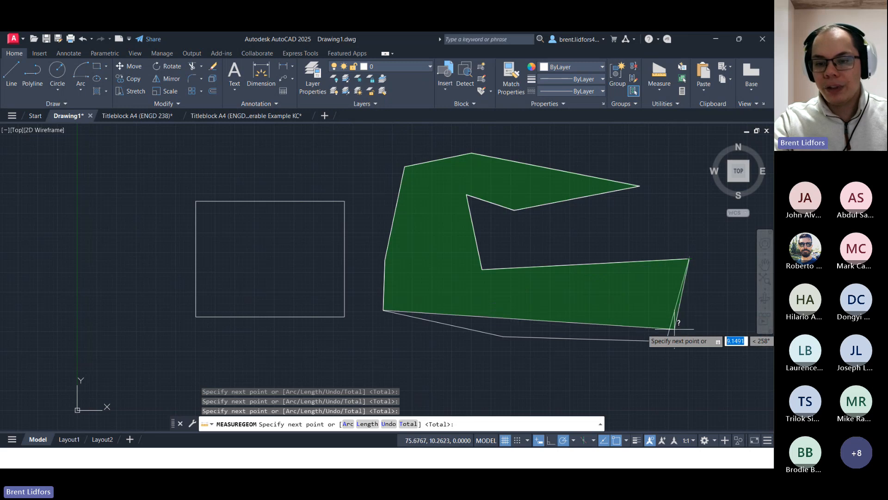
left_click(503, 337)
left_click(383, 310)
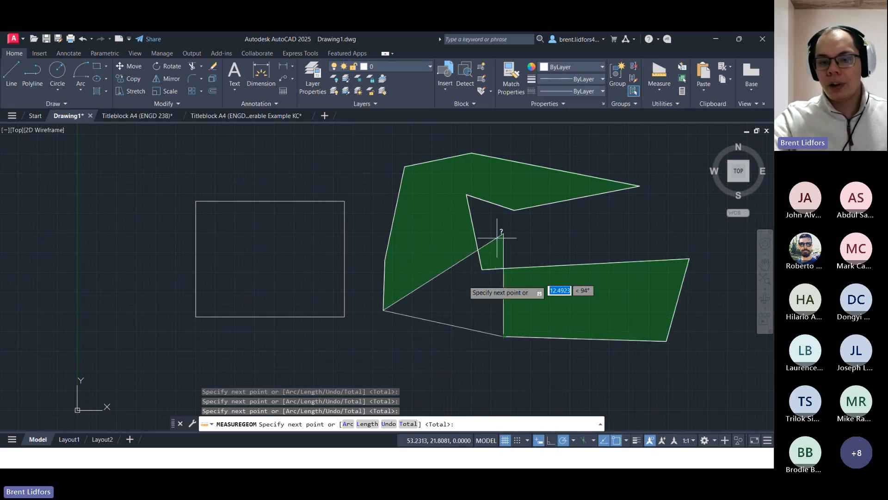
key("Return")
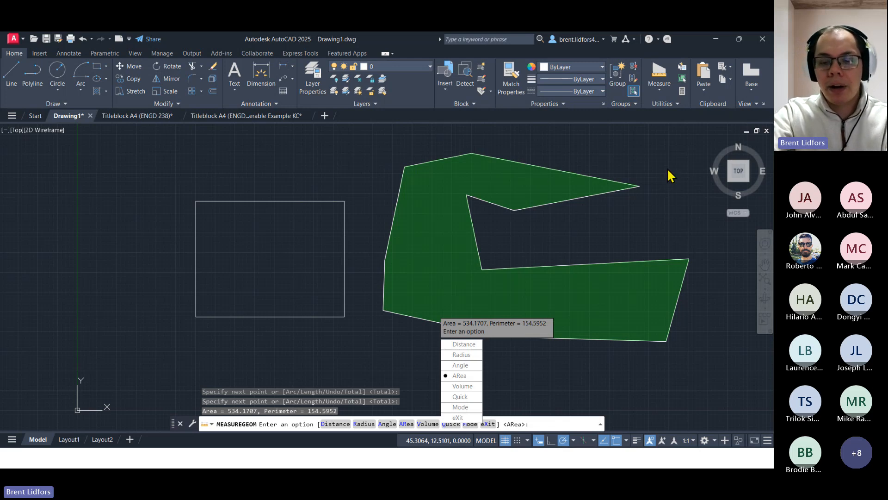
key("Escape")
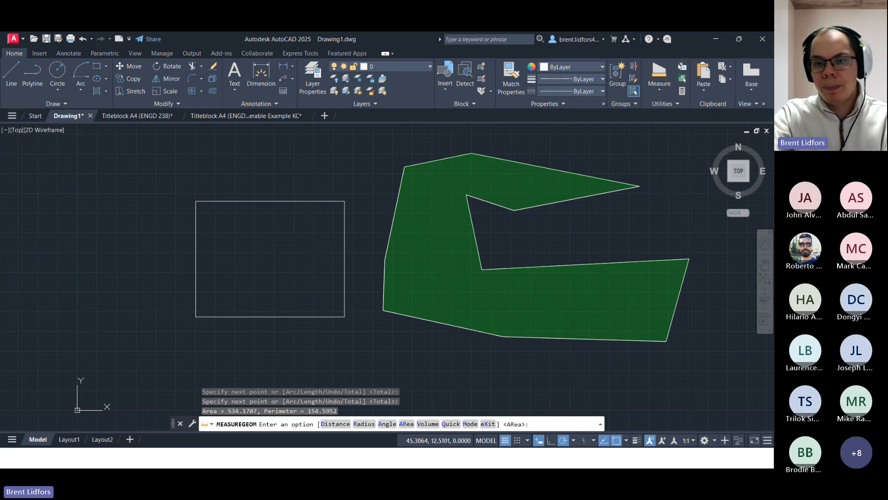
Try measuring the irregular shape's area by picking its corners out of order, zigzagging between the outer and inner edges
left_click(659, 73)
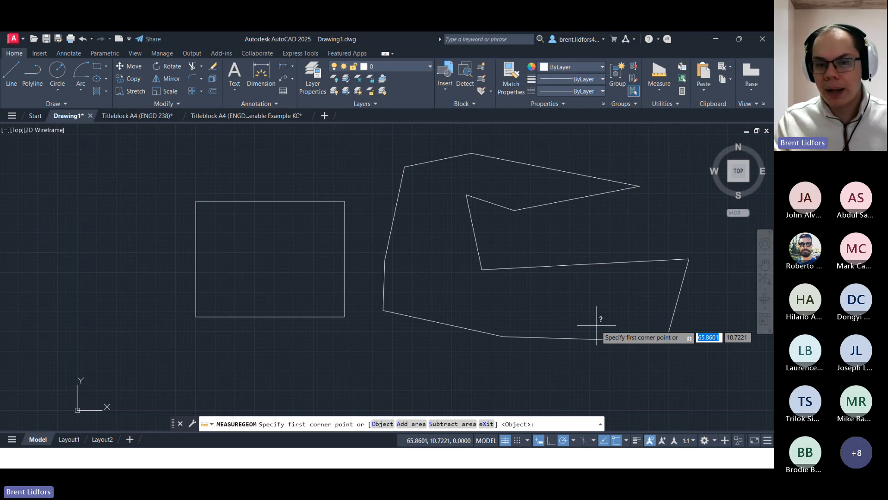
left_click(405, 167)
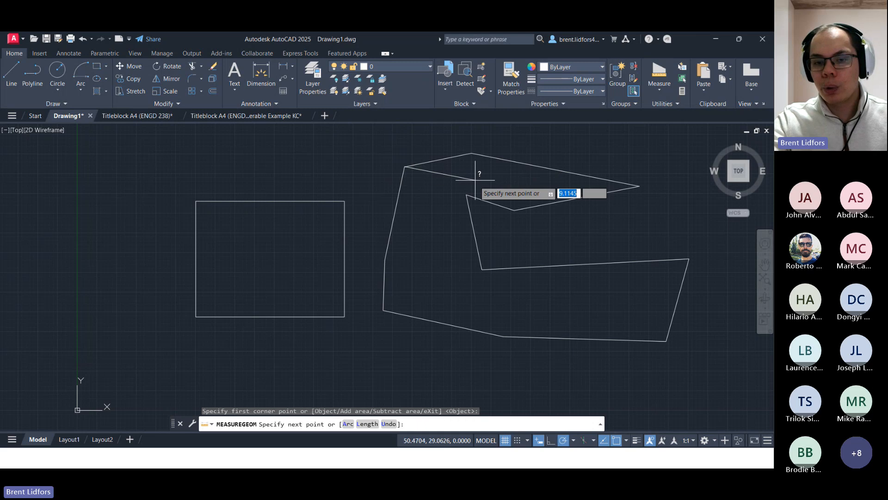
left_click(466, 193)
left_click(471, 153)
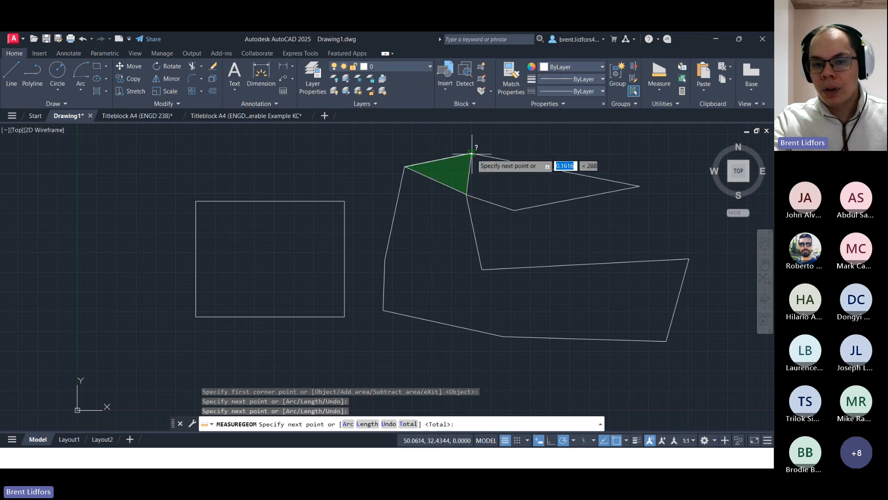
left_click(514, 210)
left_click(640, 187)
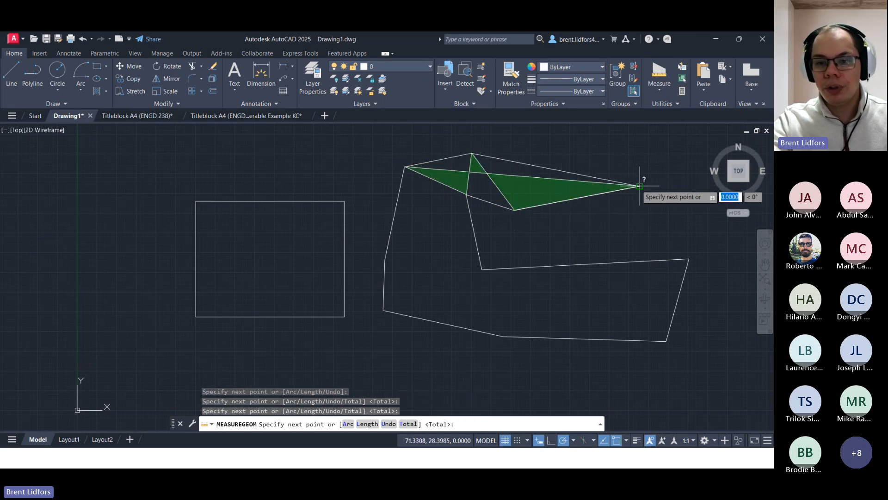
left_click(482, 269)
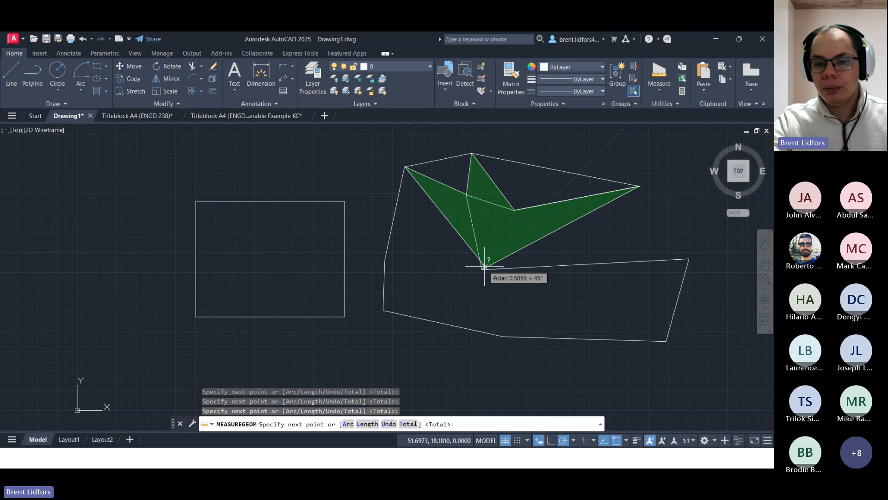
left_click(689, 258)
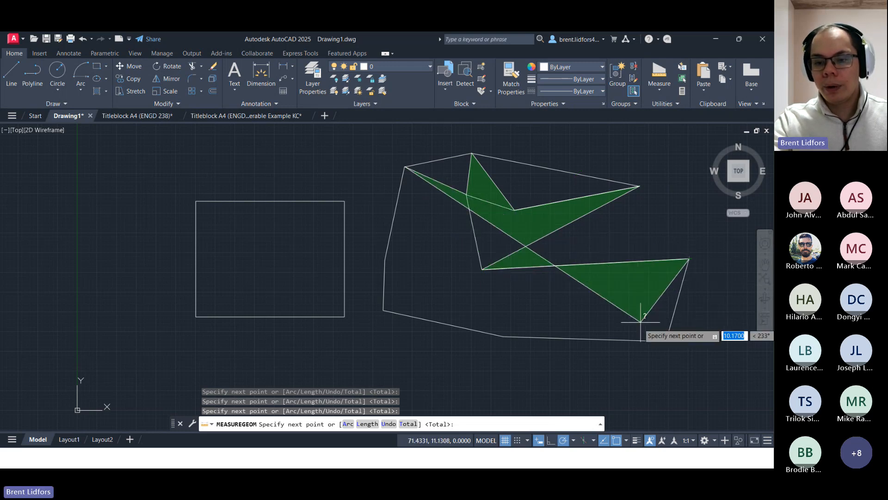
left_click(667, 340)
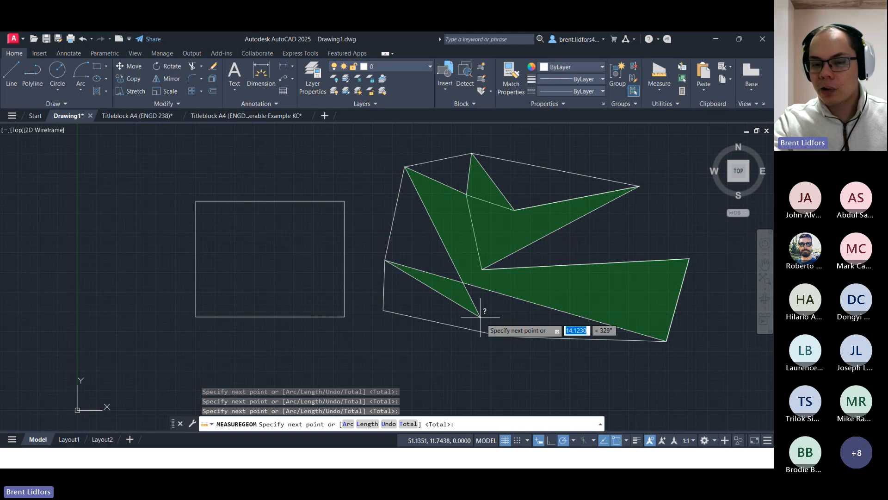
left_click(505, 336)
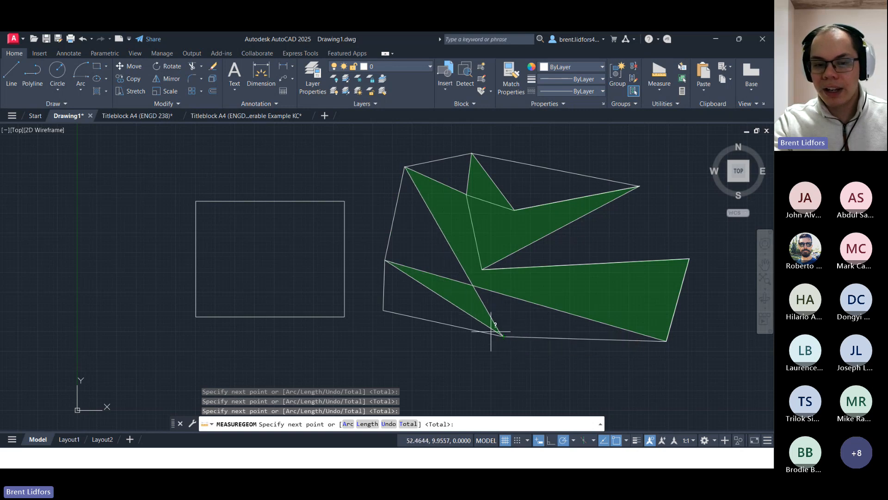
left_click(383, 310)
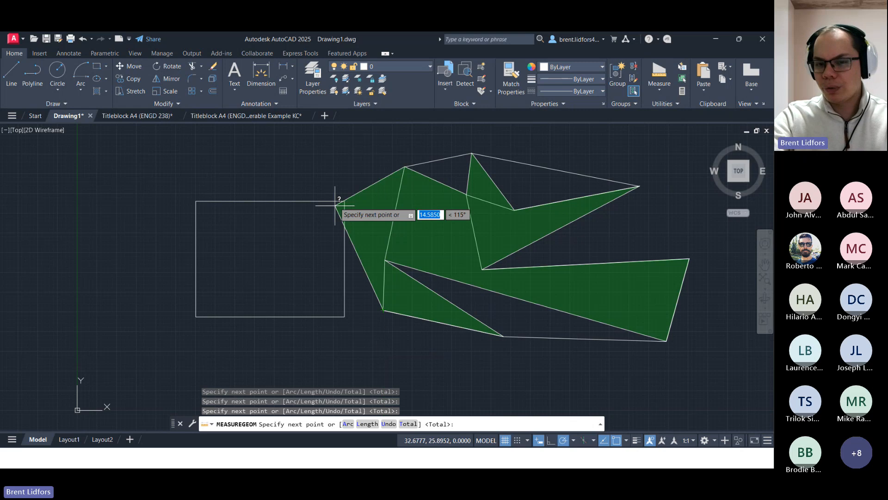
key("Return")
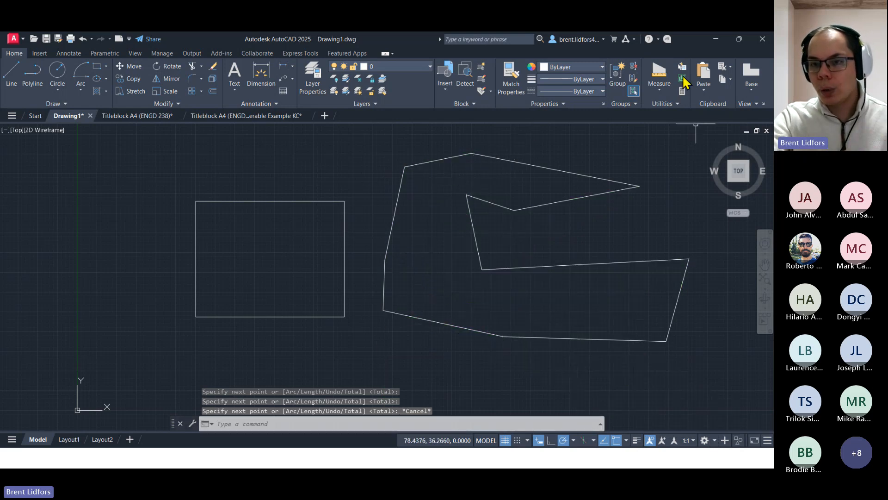
Measure the C-shaped outline's area by picking all its corners in order, clockwise from the upper-left corner
left_click(659, 74)
left_click(405, 167)
left_click(472, 153)
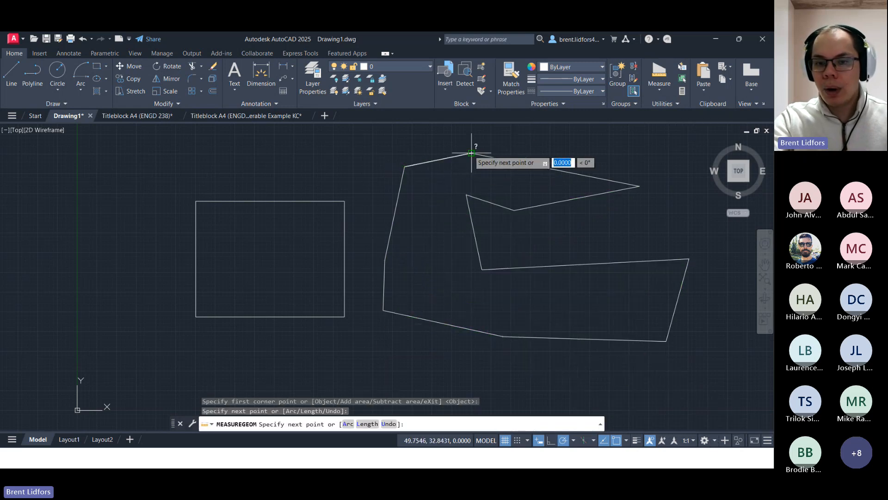
left_click(641, 186)
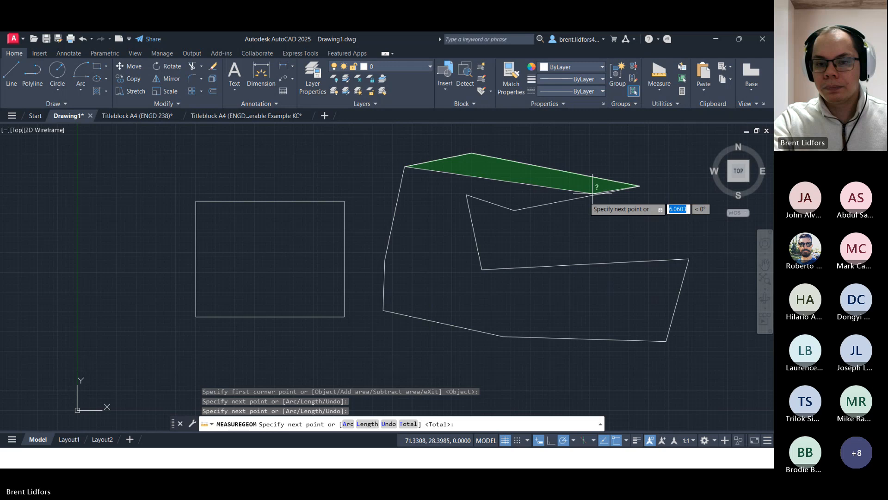
left_click(514, 211)
left_click(467, 195)
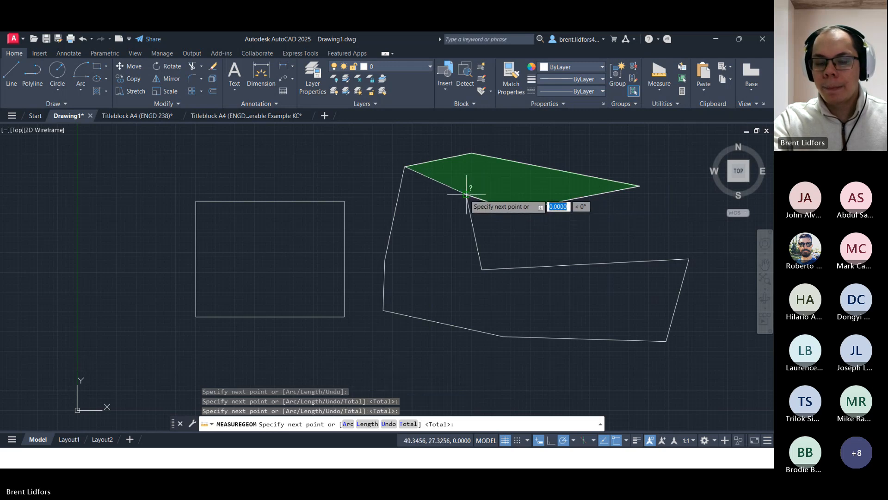
left_click(482, 269)
left_click(689, 259)
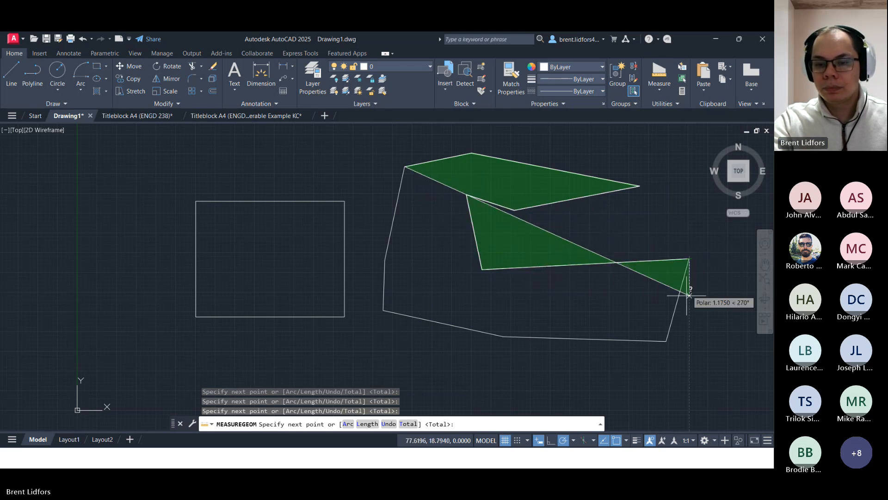
left_click(666, 341)
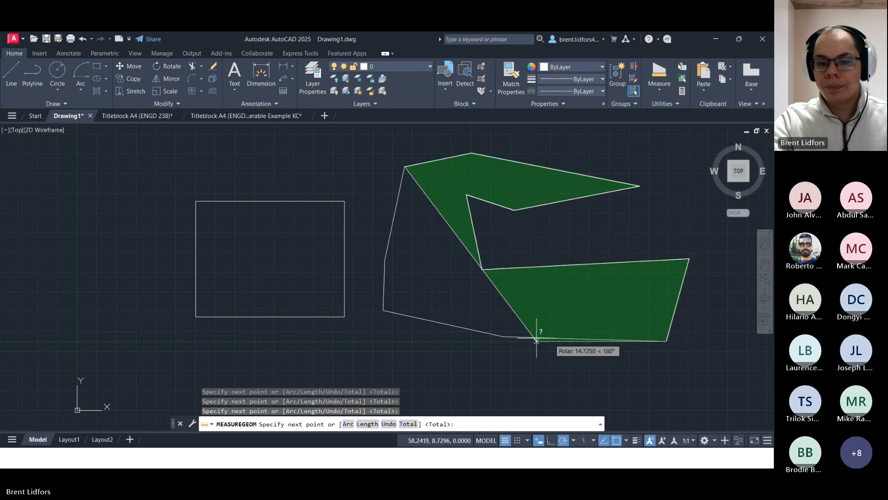
left_click(504, 336)
left_click(384, 310)
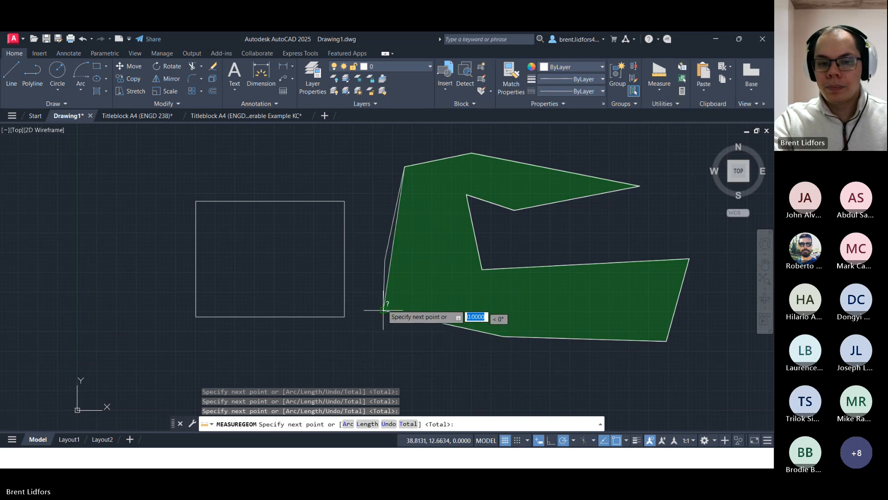
left_click(384, 261)
key("Return")
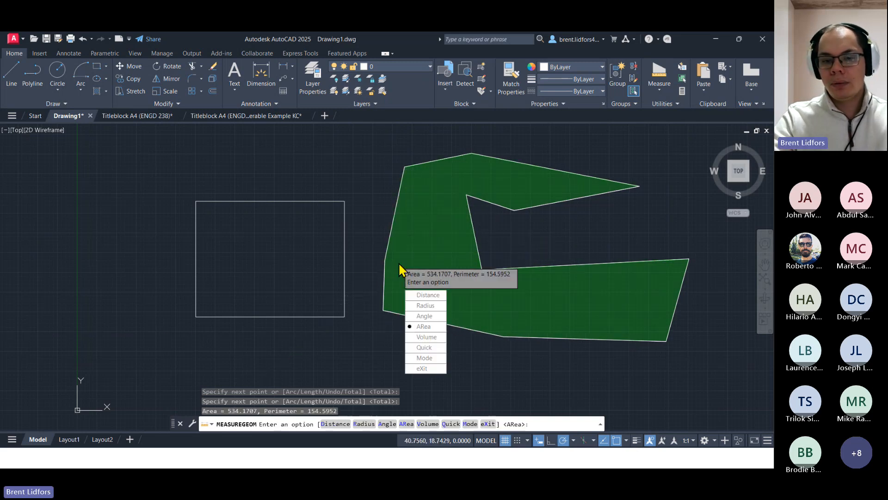
Measure the C-shaped outline's area by picking all its corners in order, counterclockwise from the topmost corner, and end the measurement
key("Return")
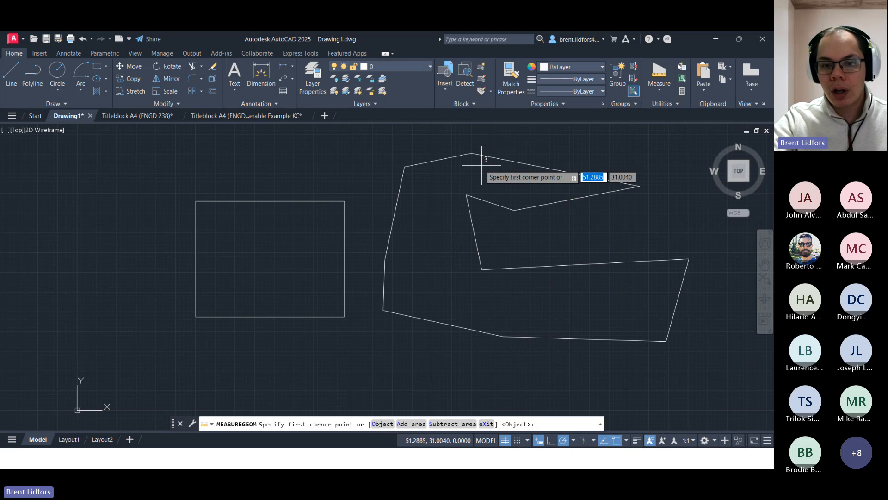
left_click(471, 152)
left_click(405, 166)
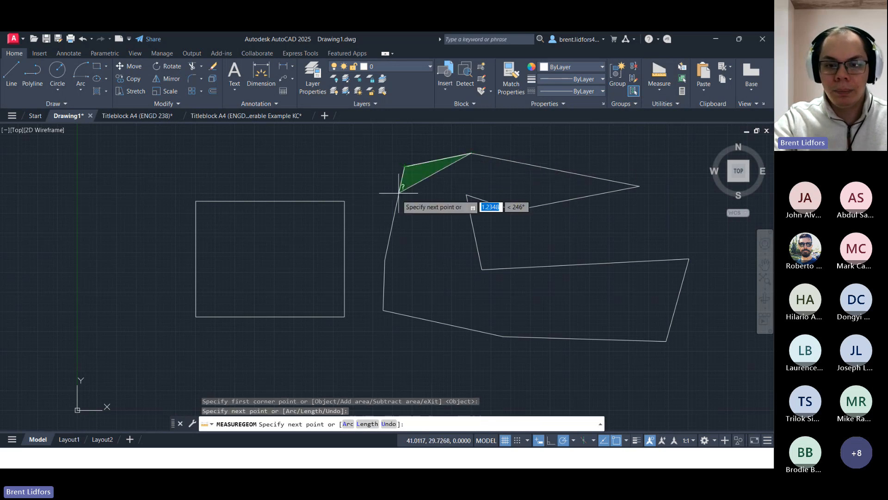
left_click(385, 259)
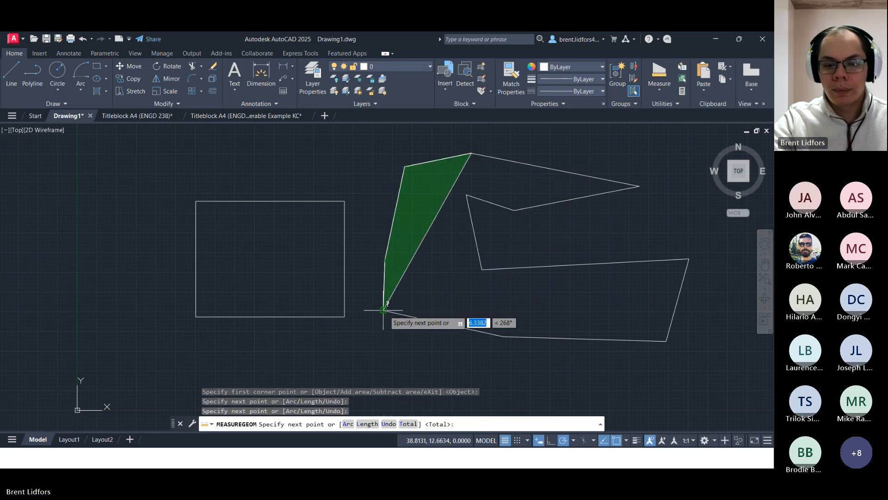
left_click(383, 309)
left_click(503, 337)
left_click(666, 341)
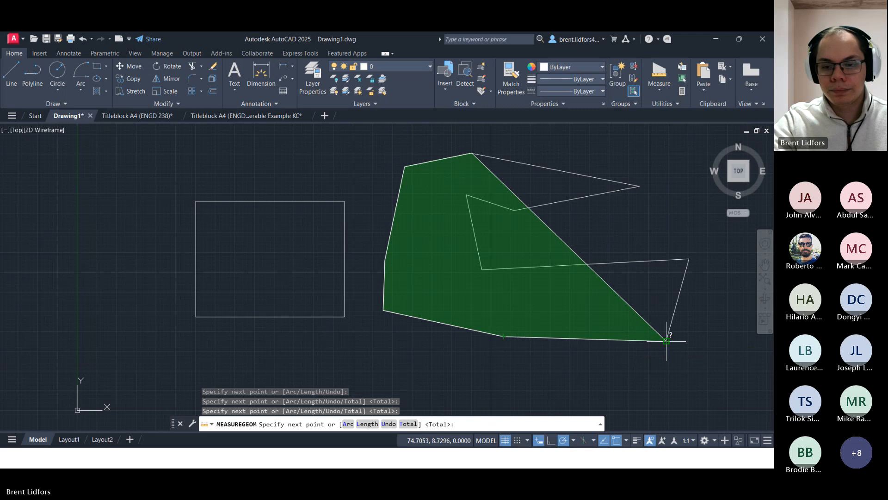
left_click(689, 259)
left_click(481, 269)
left_click(466, 196)
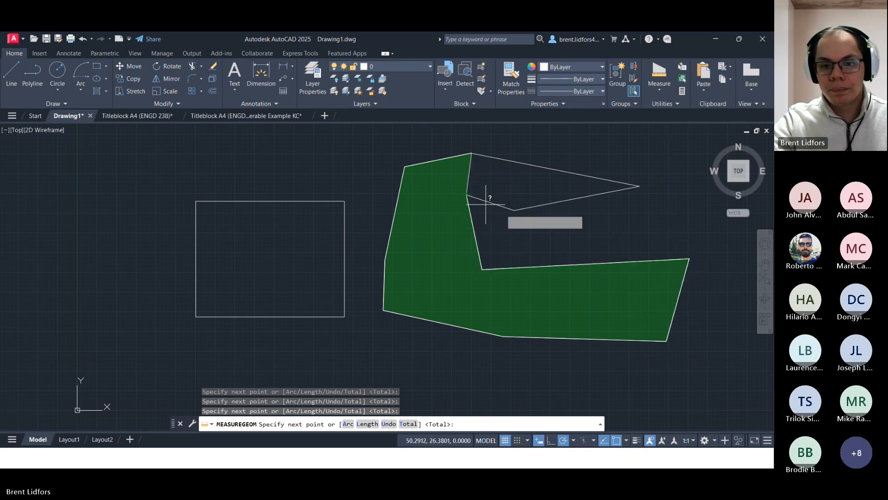
left_click(514, 210)
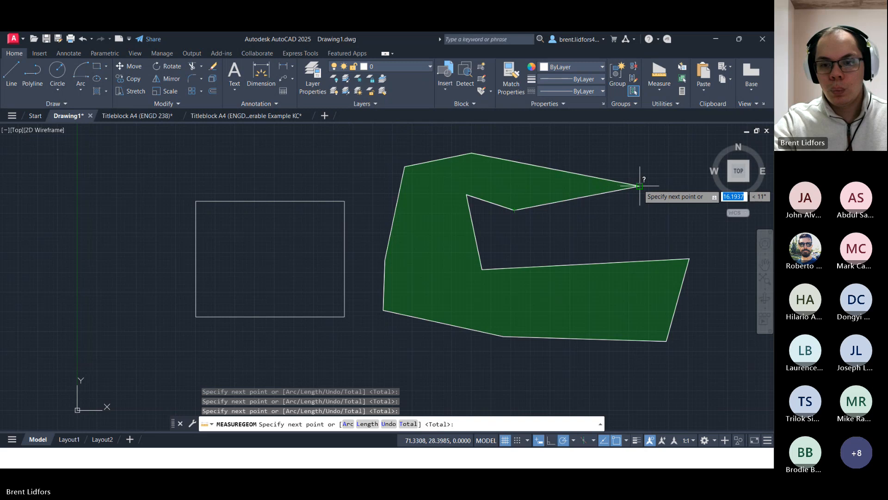
left_click(617, 181)
key("Return")
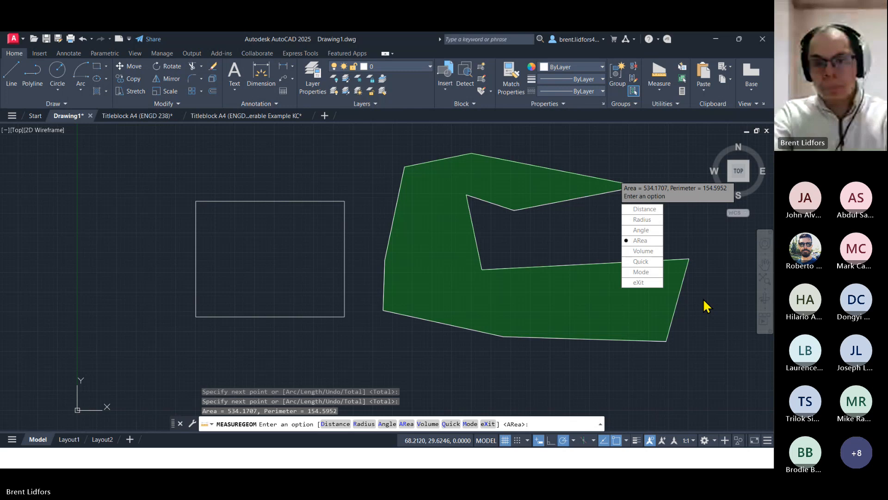
key("Escape")
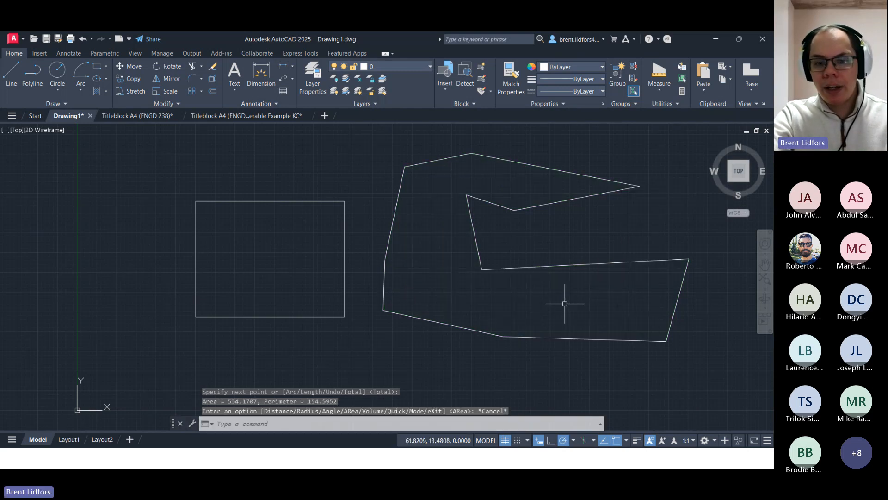
Check the Teams meeting window and return to the AutoCAD drawing
key("alt+Tab")
key("alt+Tab")
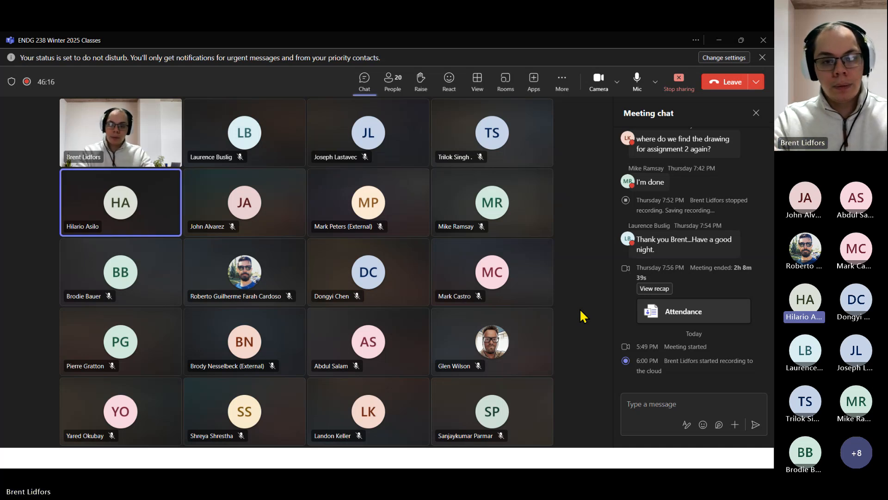
key("alt+Tab")
Repeat the C-shaped outline's area measurement clockwise from the upper-left corner through every corner, and end the measurement
left_click(659, 90)
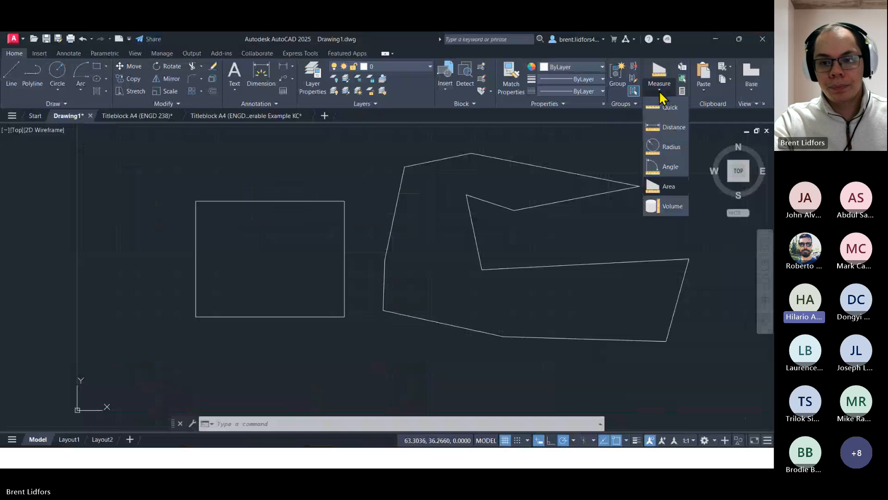
left_click(670, 187)
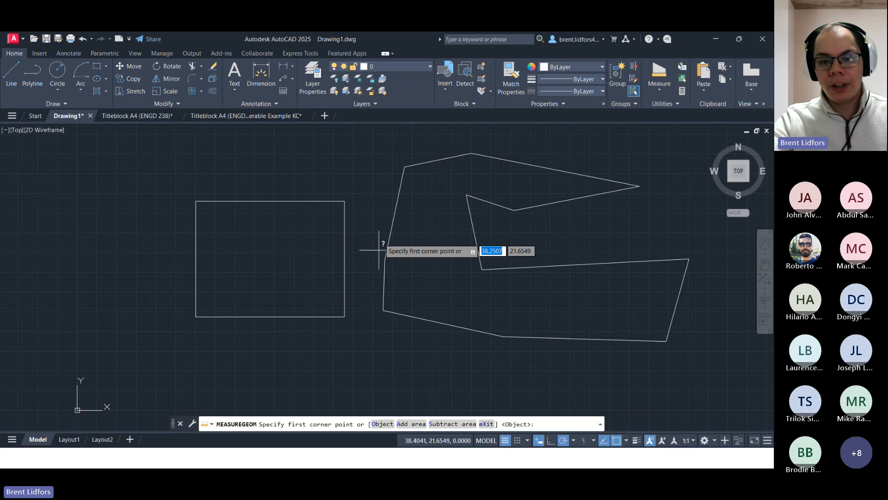
left_click(405, 166)
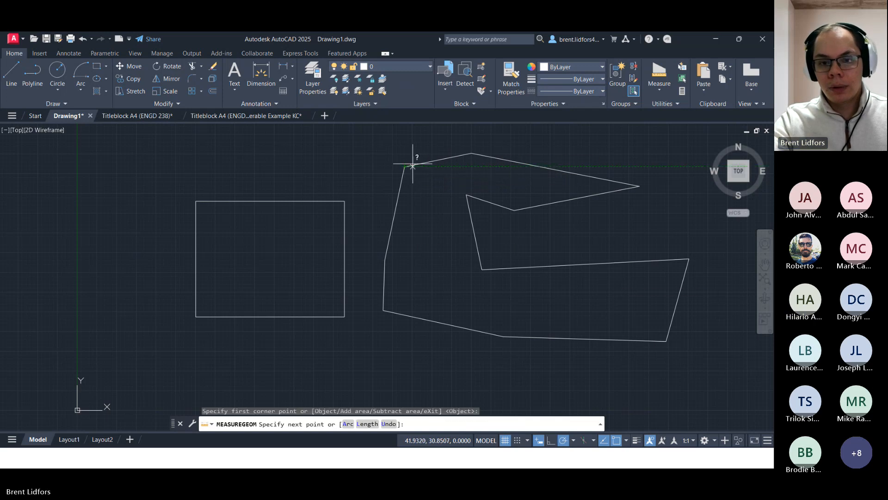
left_click(471, 153)
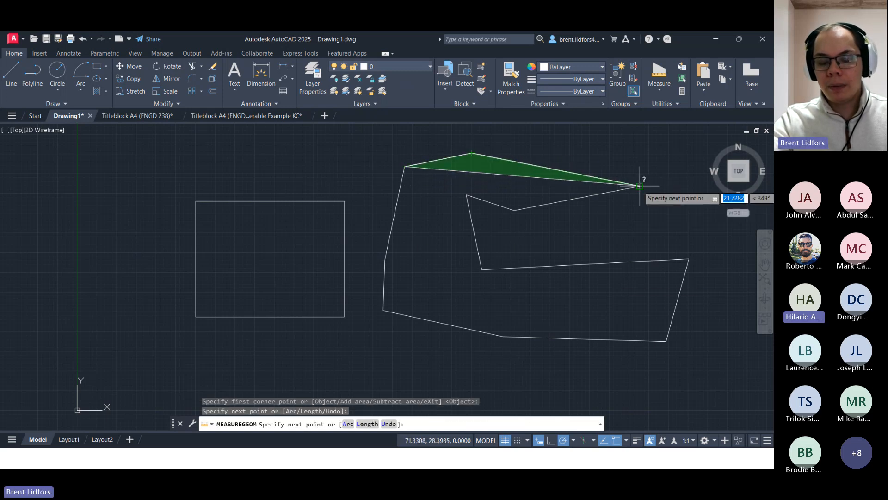
left_click(640, 186)
left_click(513, 210)
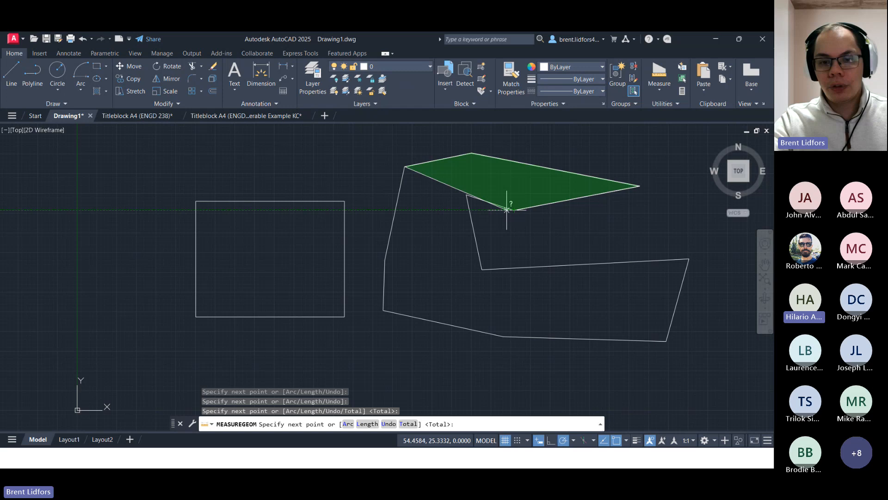
left_click(466, 196)
left_click(482, 268)
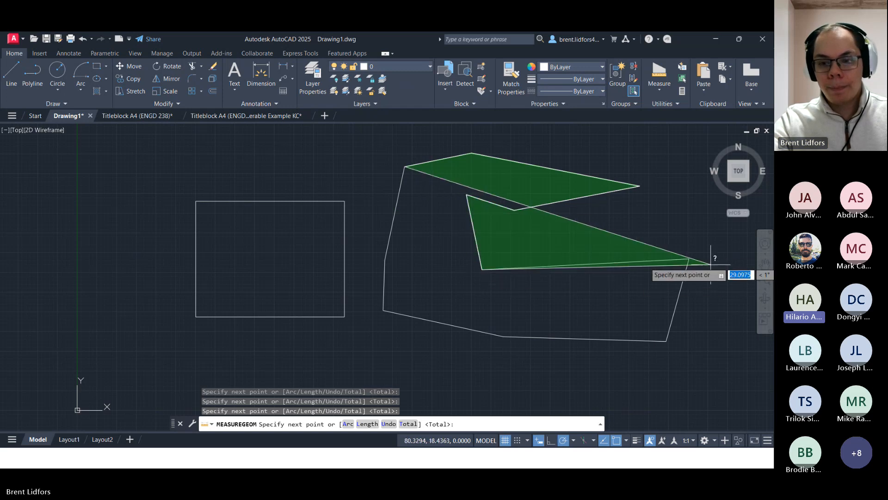
left_click(689, 259)
left_click(666, 340)
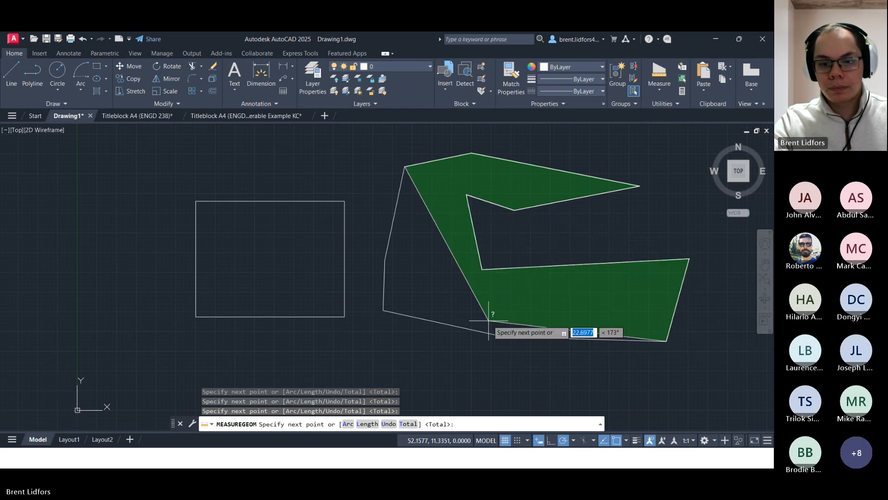
left_click(504, 336)
left_click(383, 309)
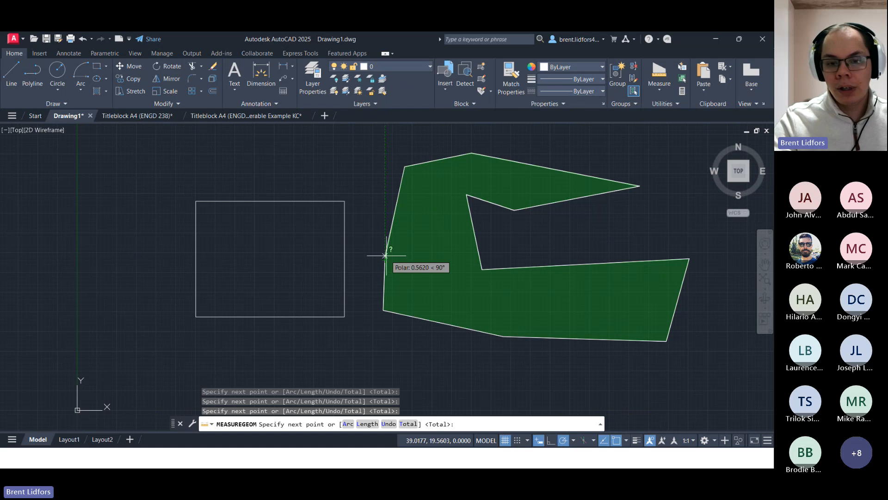
key("Return")
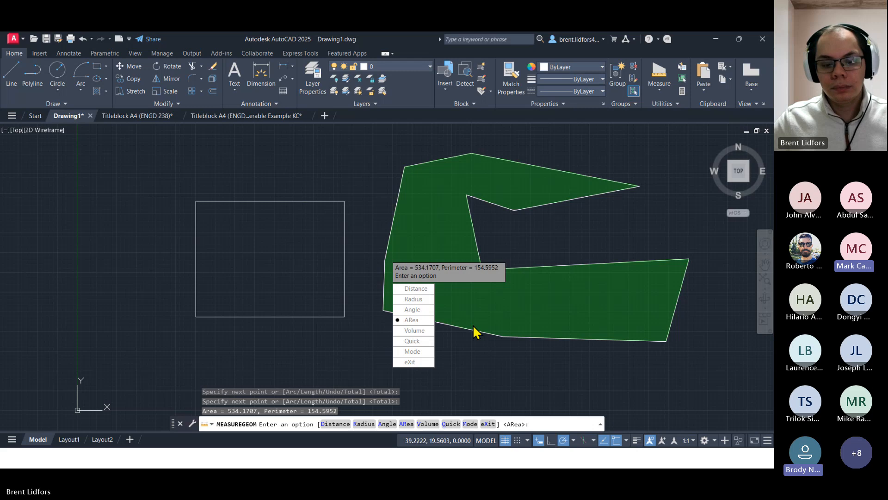
key("Escape")
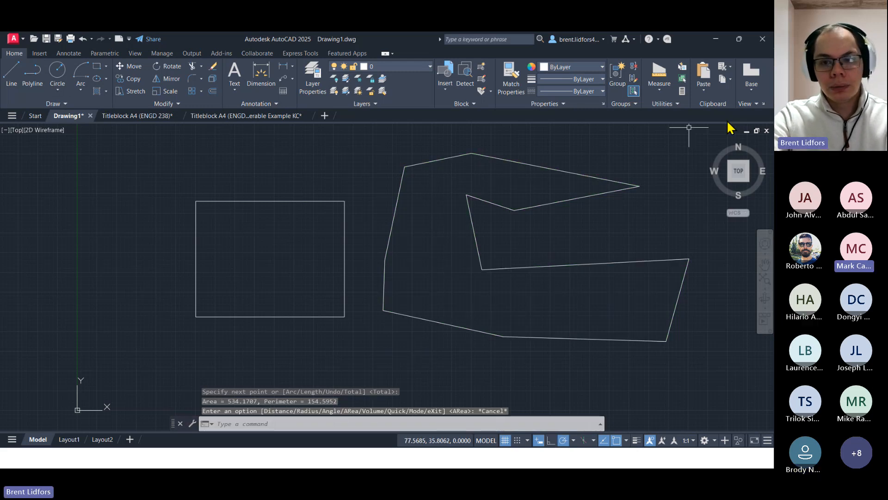
Draw a circle below the rectangle by its center and radius
left_click(672, 91)
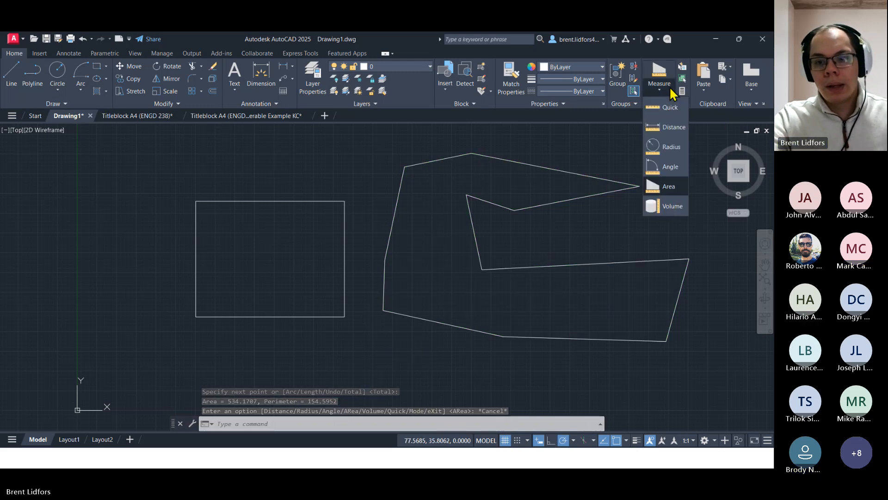
left_click(58, 73)
left_click(310, 382)
left_click(337, 382)
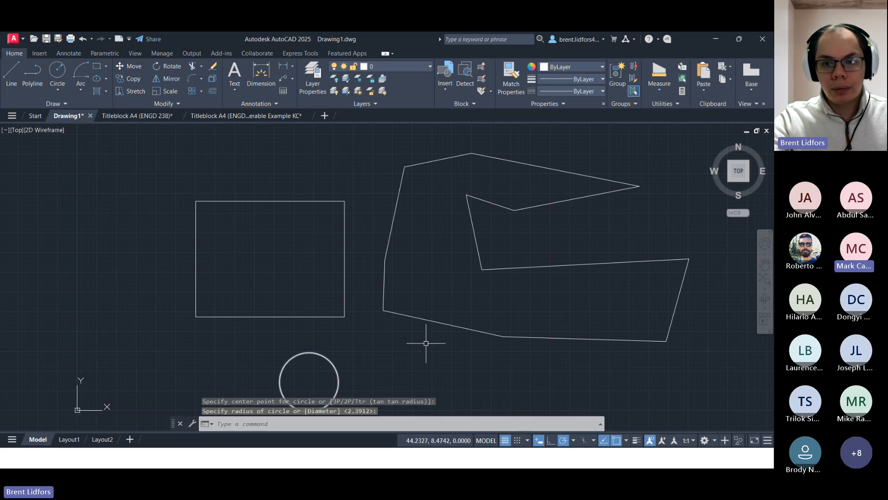
left_click(659, 72)
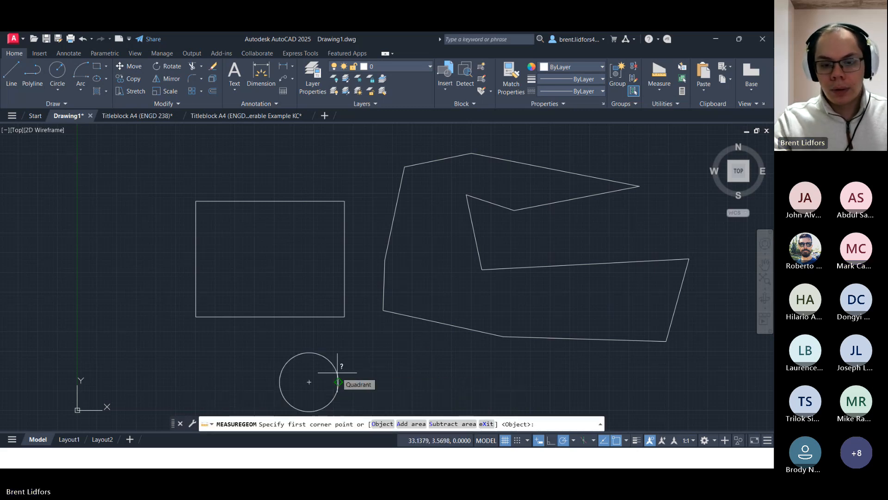
key("Down")
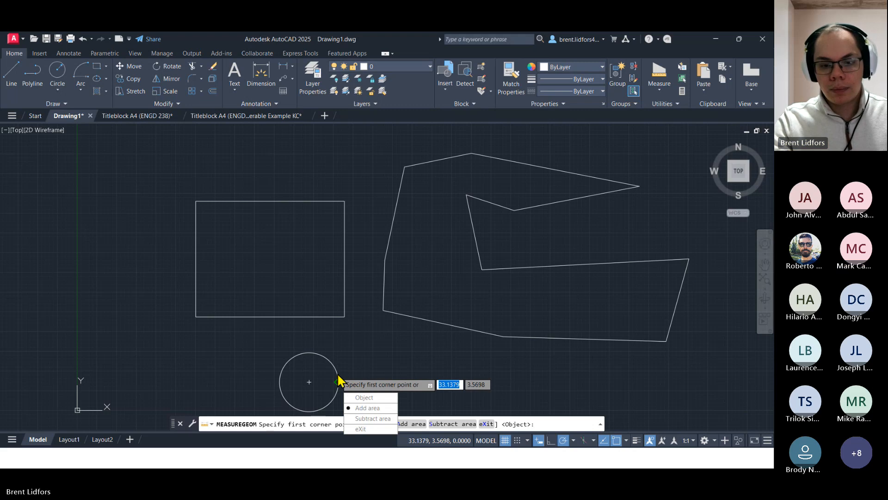
key("Down")
key("Return")
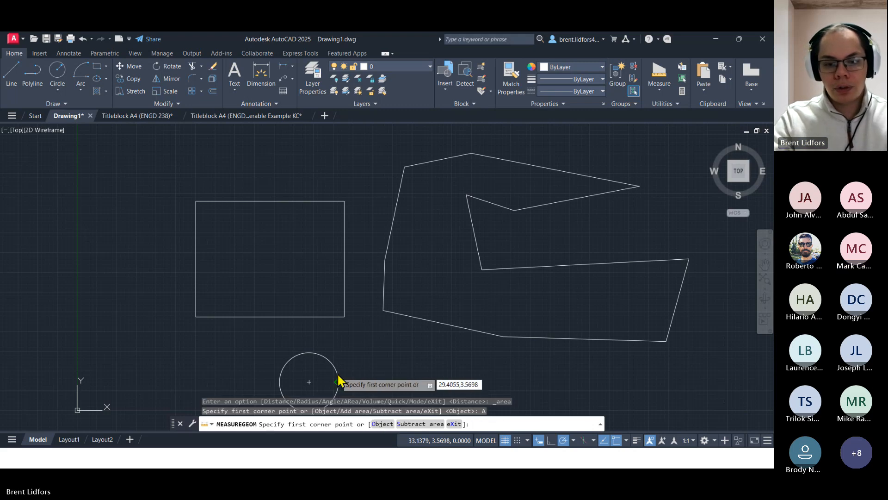
Measure the circle's area using the Object option of the area measurement
left_click(659, 72)
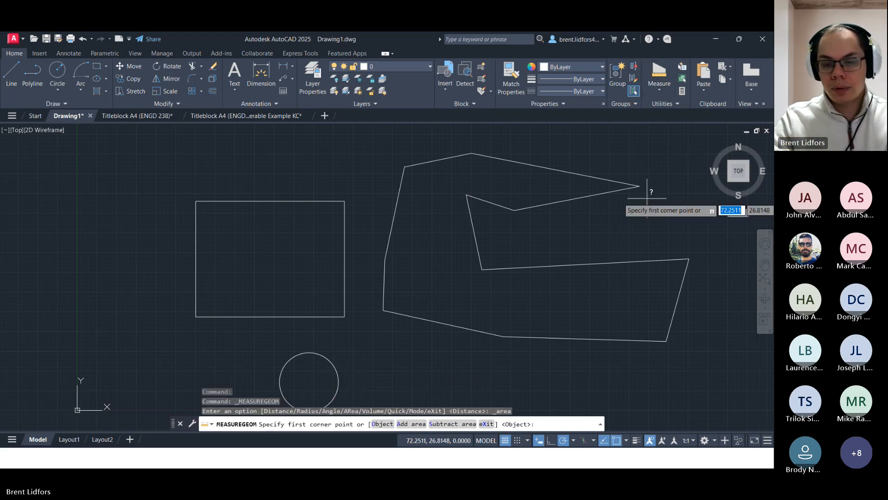
key("Down")
key("Return")
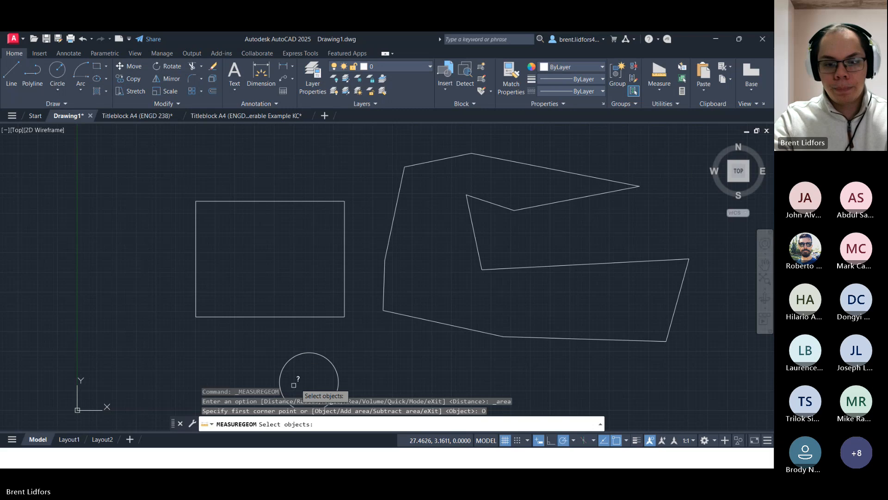
left_click(321, 357)
key("Escape")
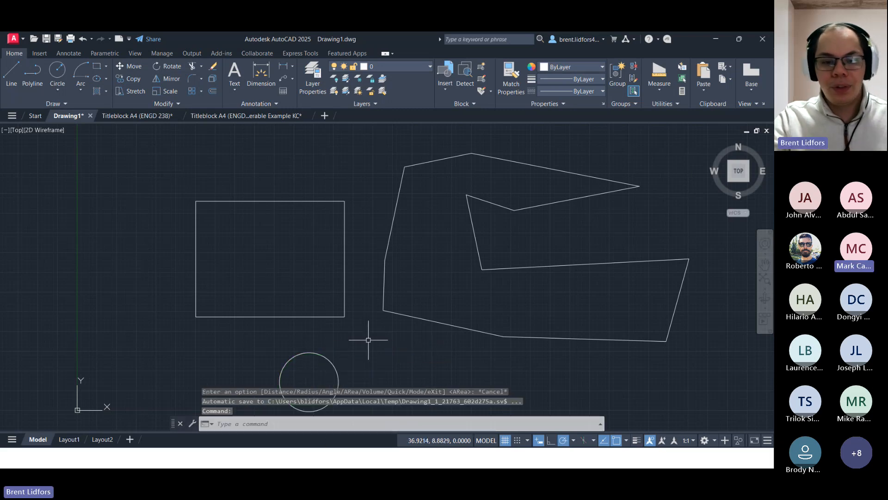
middle_click_drag(378, 293, 394, 201)
left_click(659, 71)
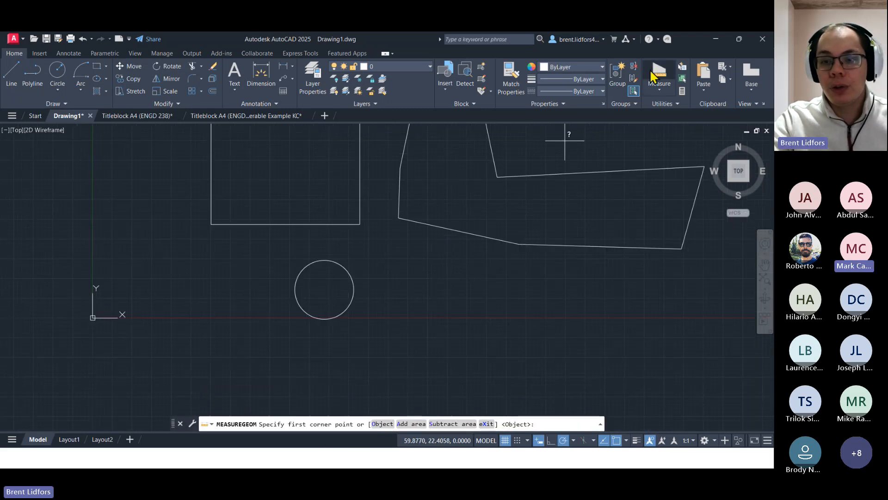
left_click(659, 90)
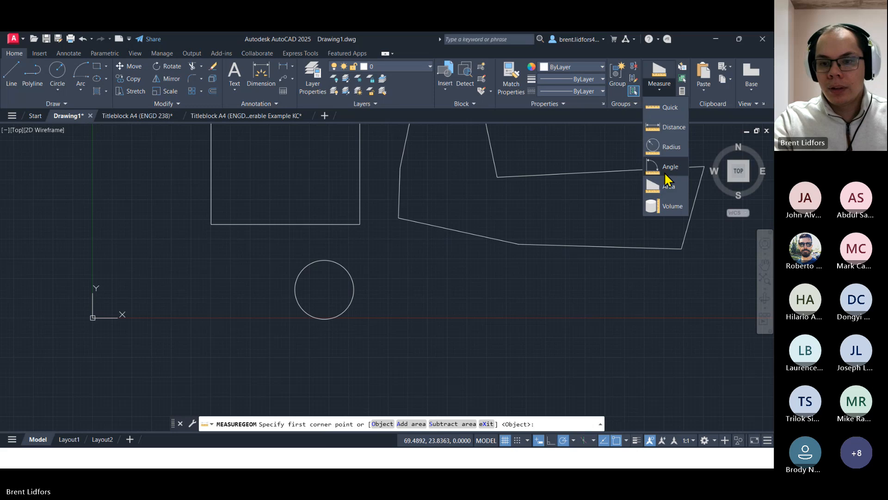
left_click(666, 184)
key("Down")
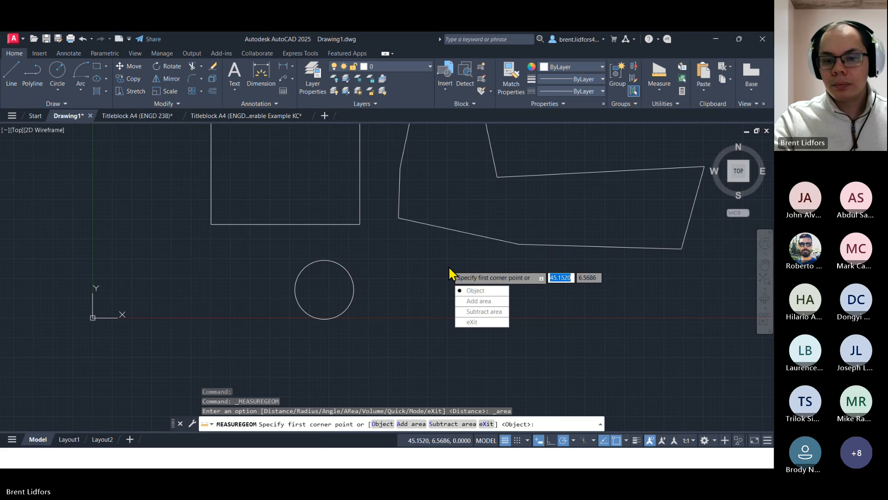
key("Escape")
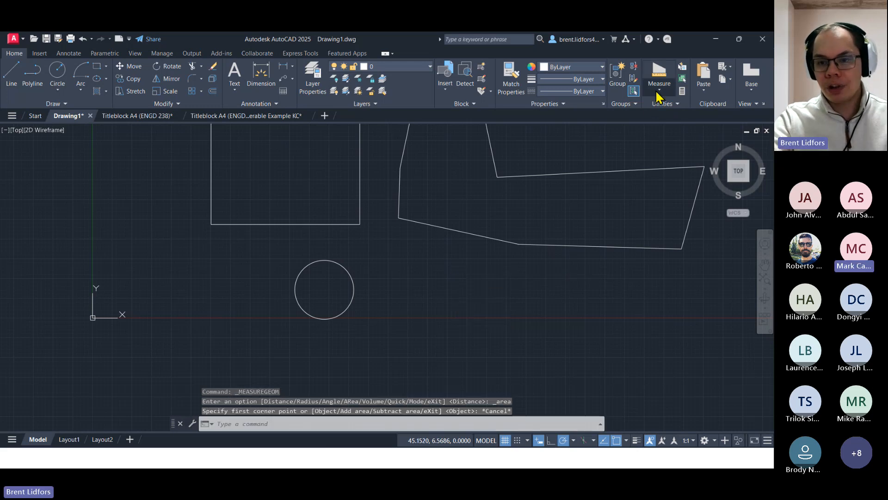
Measure the circle's area again by selecting it with the Object option, and end the measurement
left_click(657, 94)
left_click(668, 184)
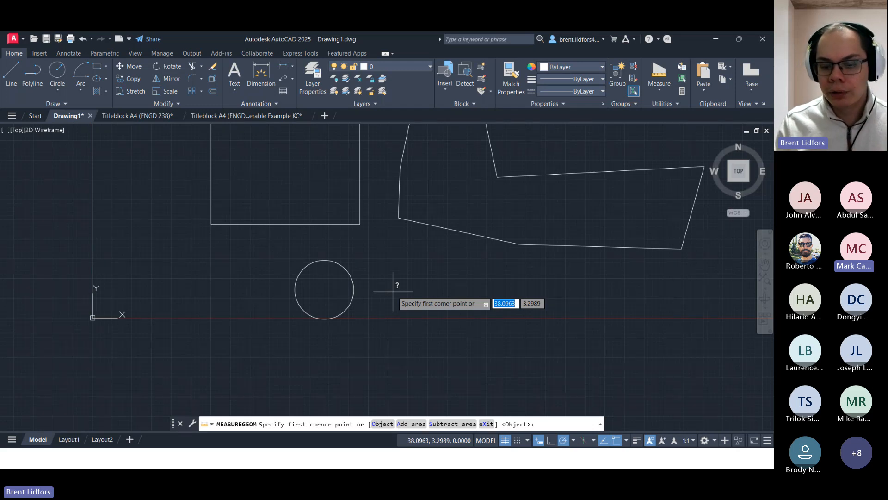
key("Down")
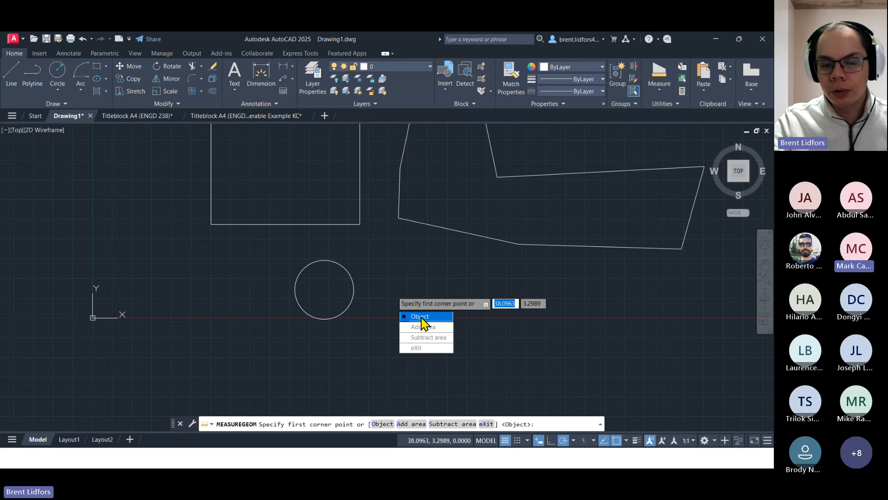
left_click(421, 318)
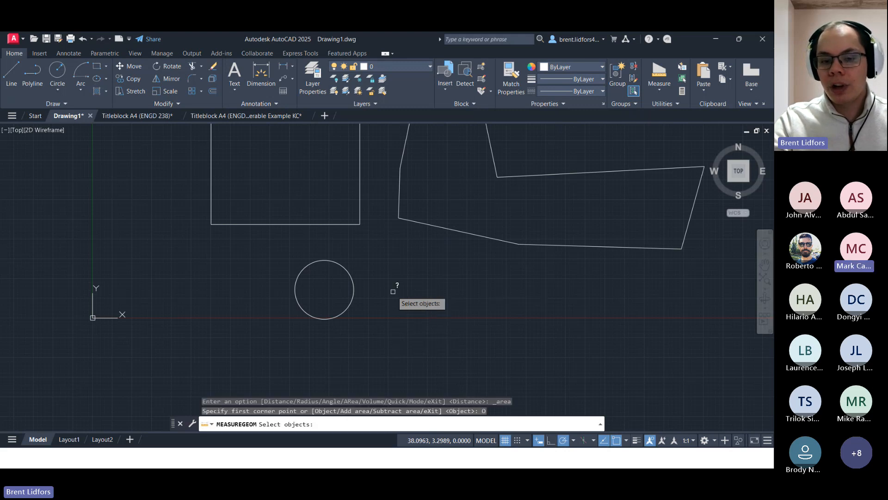
left_click(351, 273)
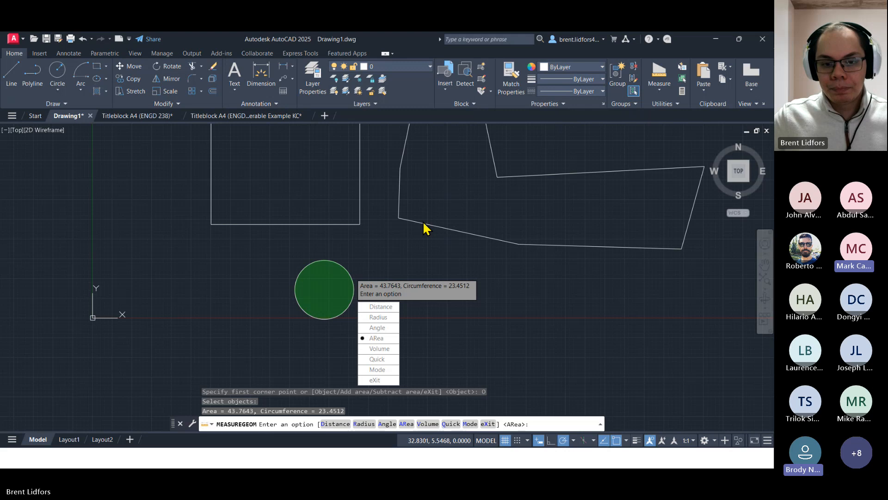
key("Escape")
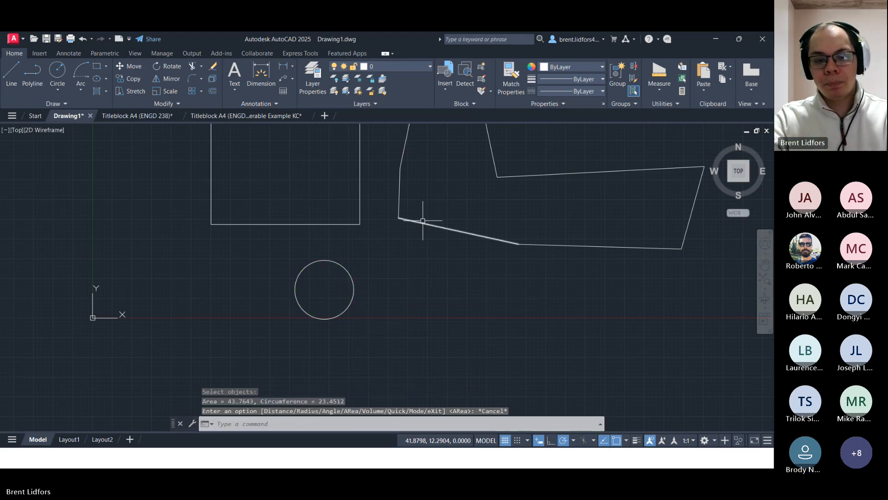
Erase the circle below the rectangle
scroll(398, 286, "down", 4)
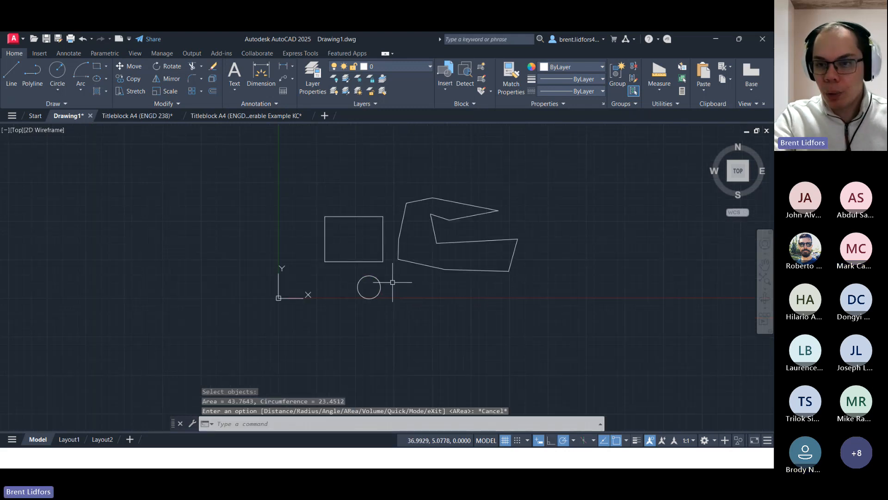
left_click(380, 285)
scroll(389, 280, "up", 4)
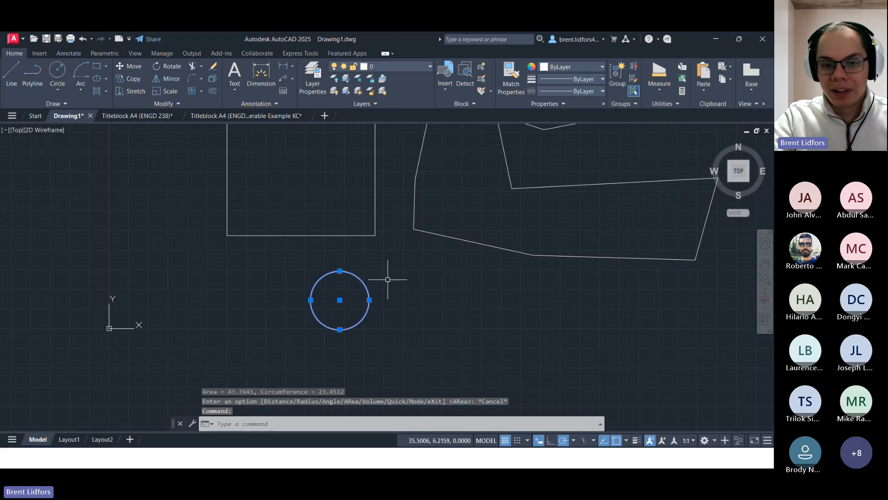
key("Delete")
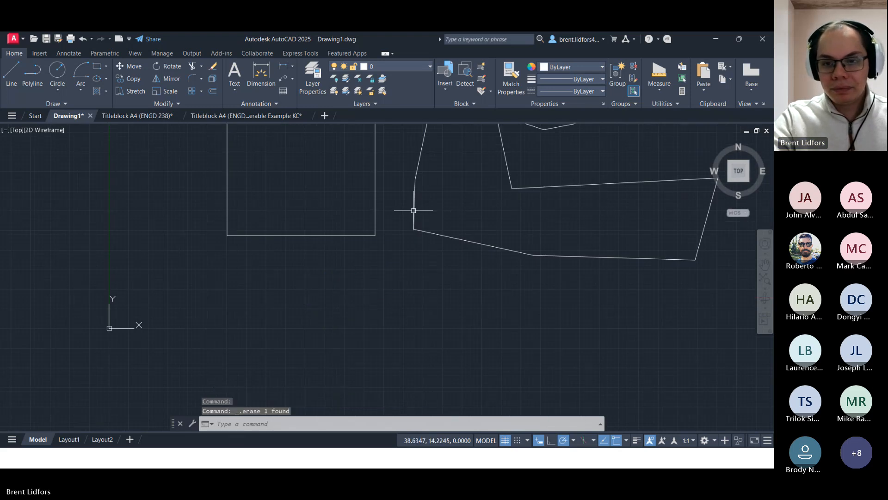
Check the Teams meeting window, return to the AutoCAD drawing and erase the rectangle and the C-shaped outline
scroll(409, 208, "down", 3)
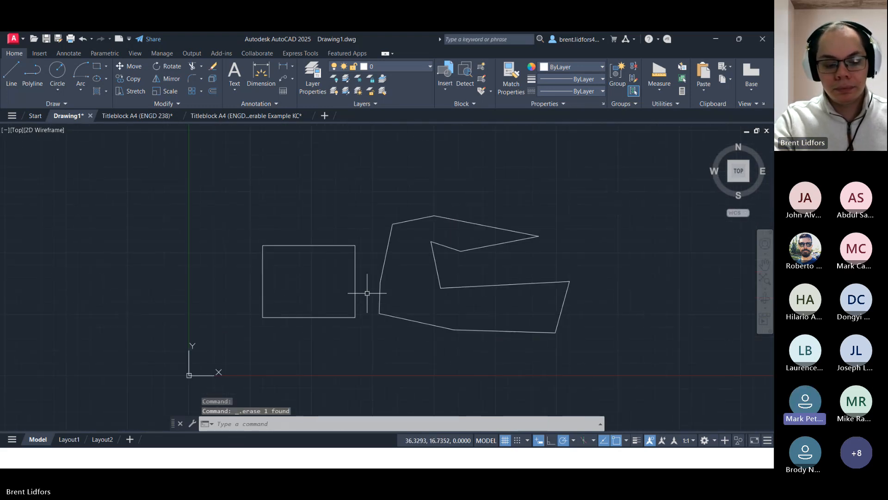
key("alt+Tab")
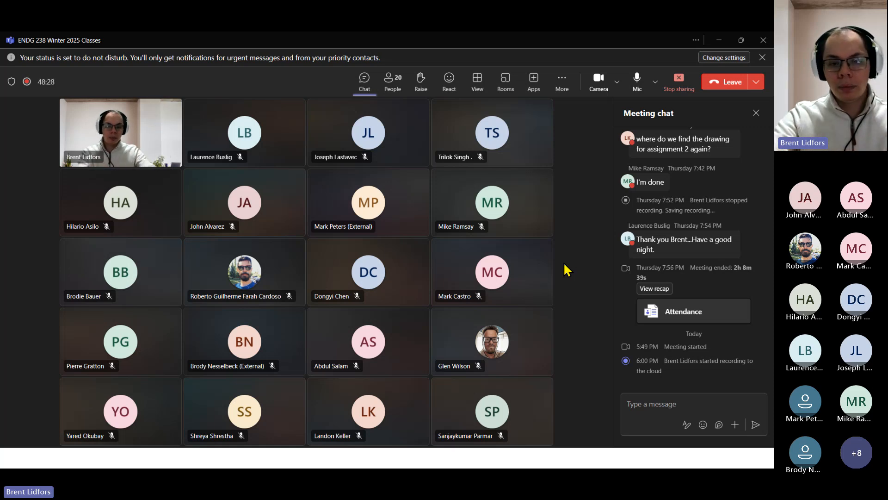
key("alt+Tab")
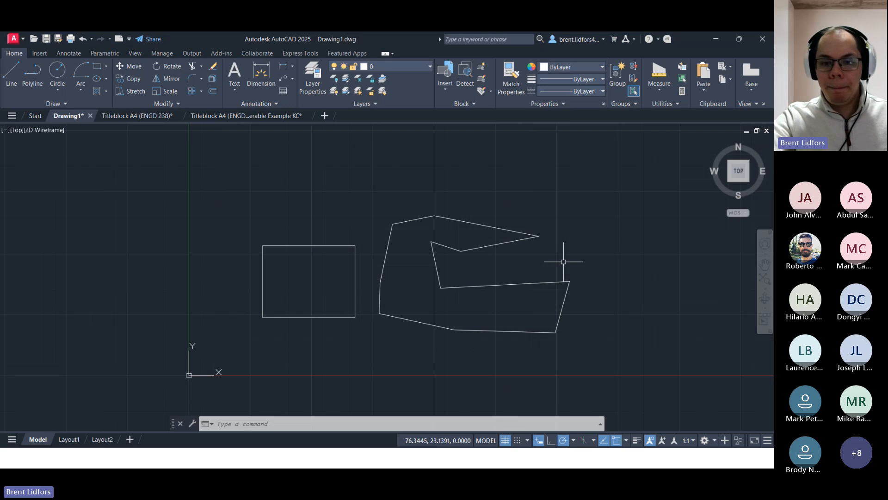
mouse_move(558, 211)
left_mouse_down()
mouse_move(347, 333)
mouse_move(550, 377)
mouse_move(641, 368)
left_mouse_up()
key("Delete")
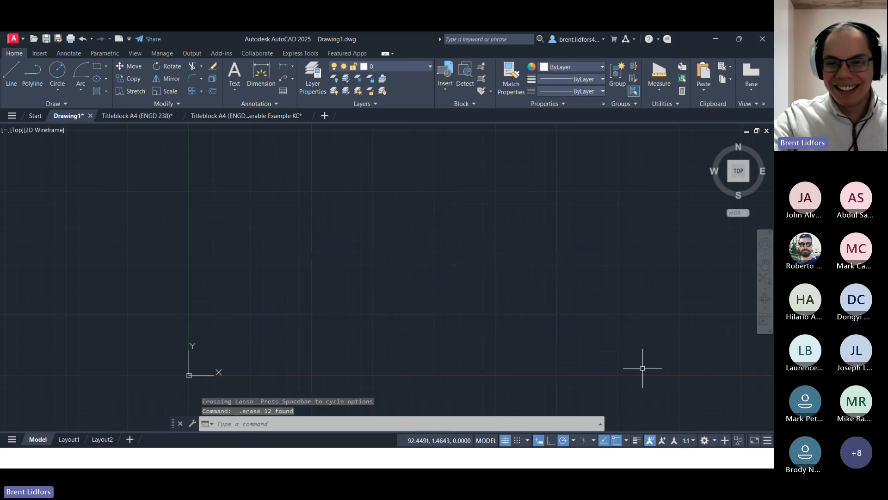
Look over the available Measure tools in AutoCAD and check the Teams meeting window in between
left_click(666, 95)
left_click(667, 94)
left_click(667, 94)
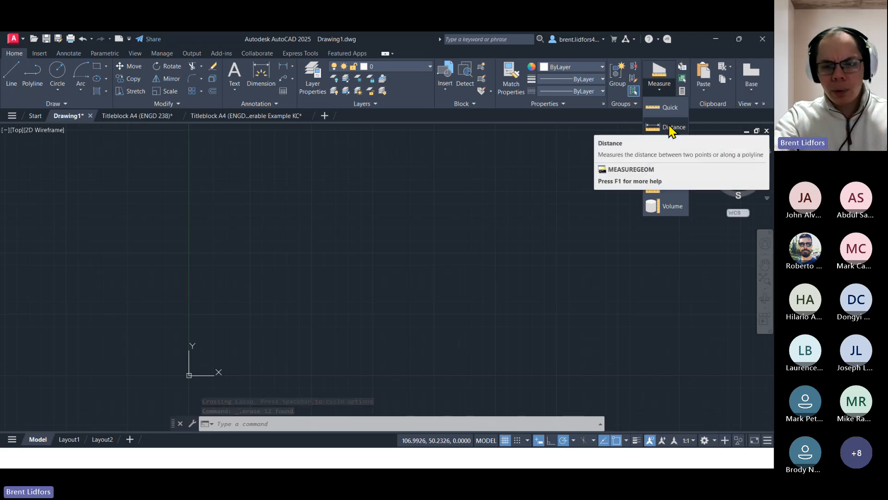
key("alt+Tab")
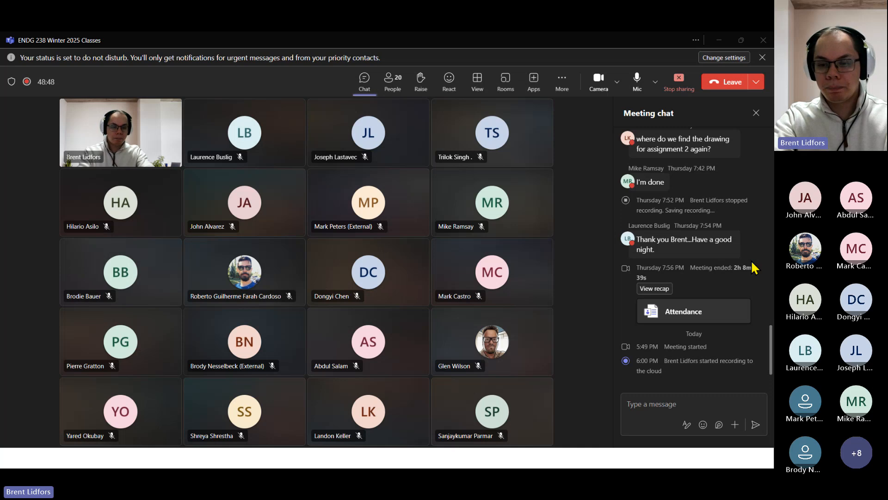
key("alt+Tab")
left_click(659, 87)
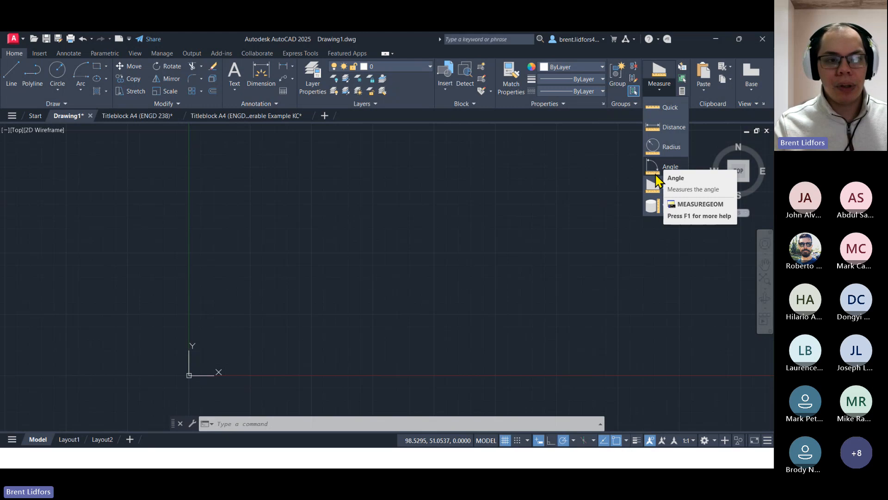
Draw a wide rectangle near the middle of the empty drawing by two opposite corners
left_click(56, 90)
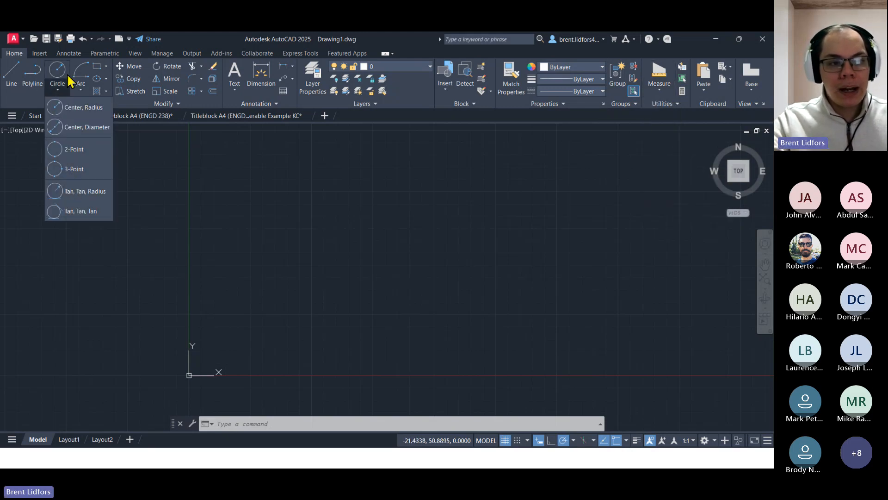
left_click(99, 67)
left_click(289, 189)
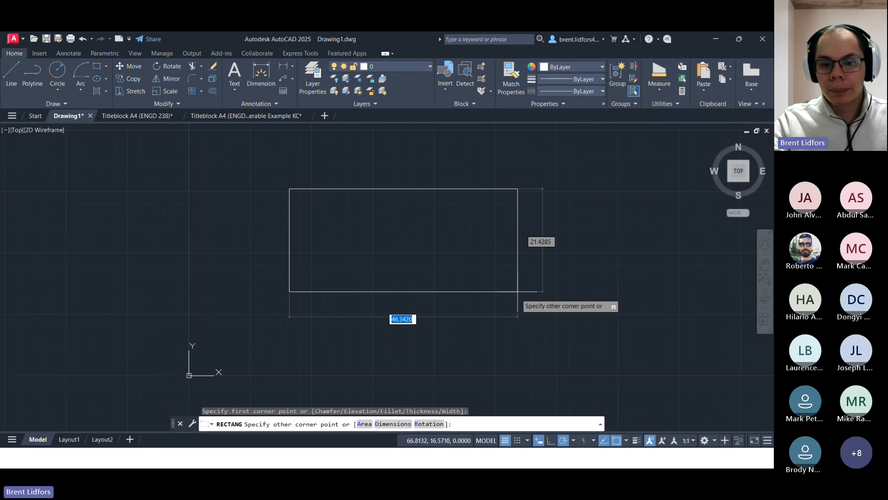
left_click(513, 309)
left_click(55, 74)
left_click(530, 234)
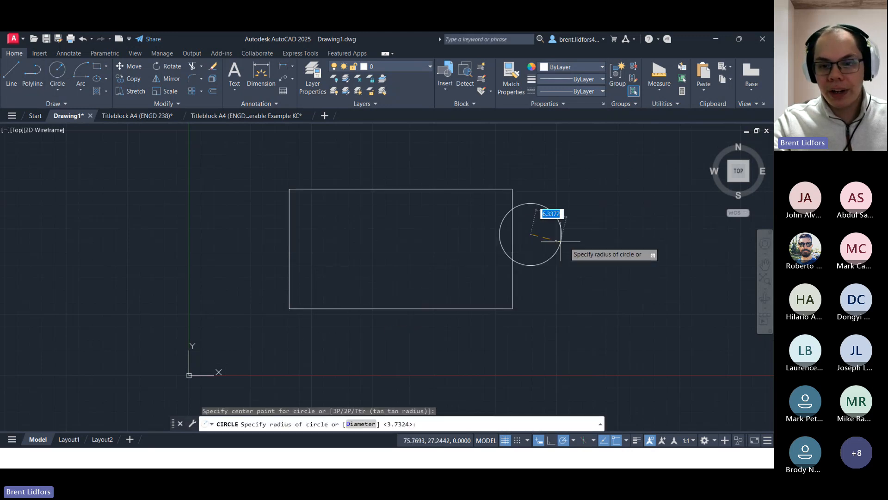
key("Escape")
Draw a circle with a radius of about 10 to the right of the rectangle
left_click(57, 74)
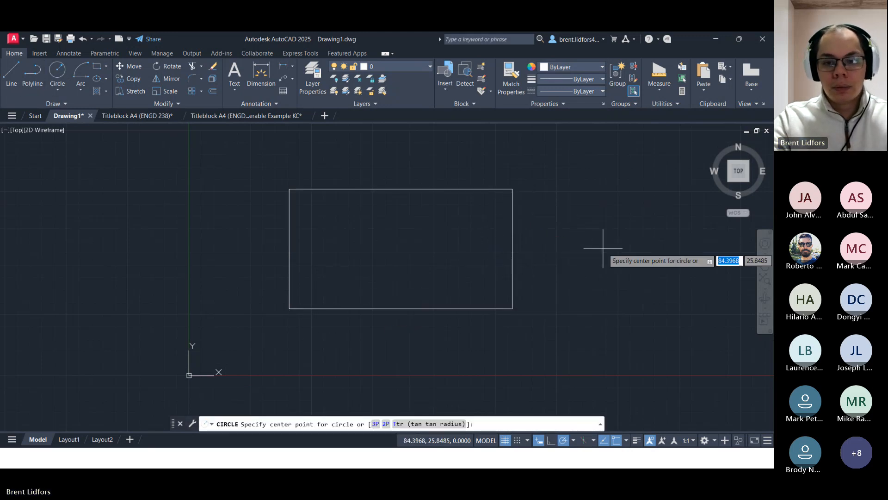
left_click(604, 250)
left_click(653, 252)
Draw a horizontal line about 45.7 long above the rectangle, continued by a line about 32.1 long sloping down to the right past the circle
left_click(11, 74)
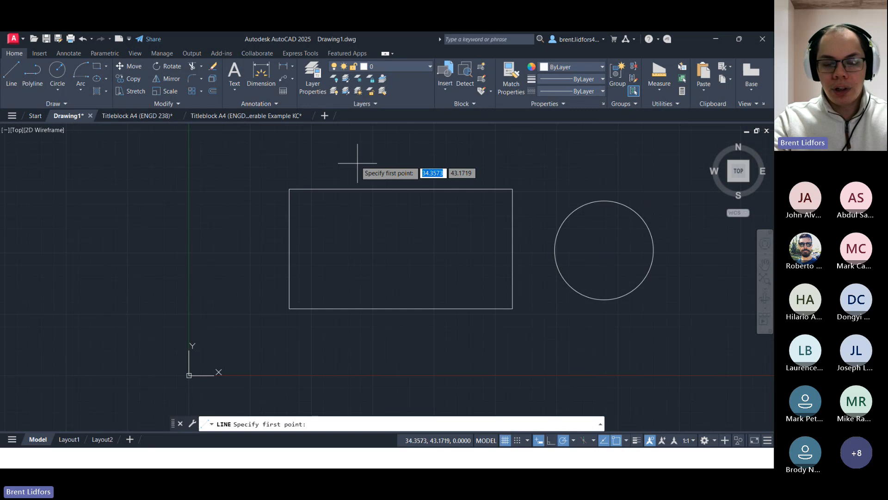
left_click(355, 152)
left_click(579, 152)
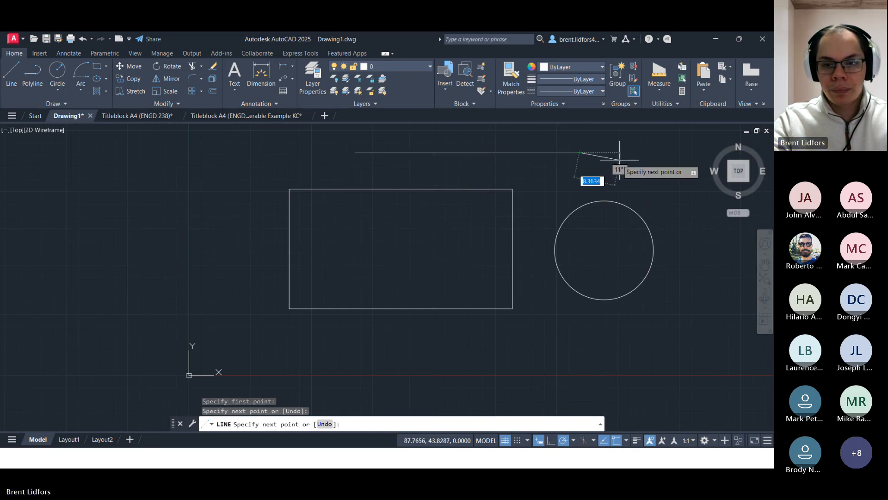
mouse_move(544, 187)
middle_mouse_down()
mouse_move(420, 237)
mouse_move(429, 236)
middle_mouse_up()
left_click(592, 277)
key("Escape")
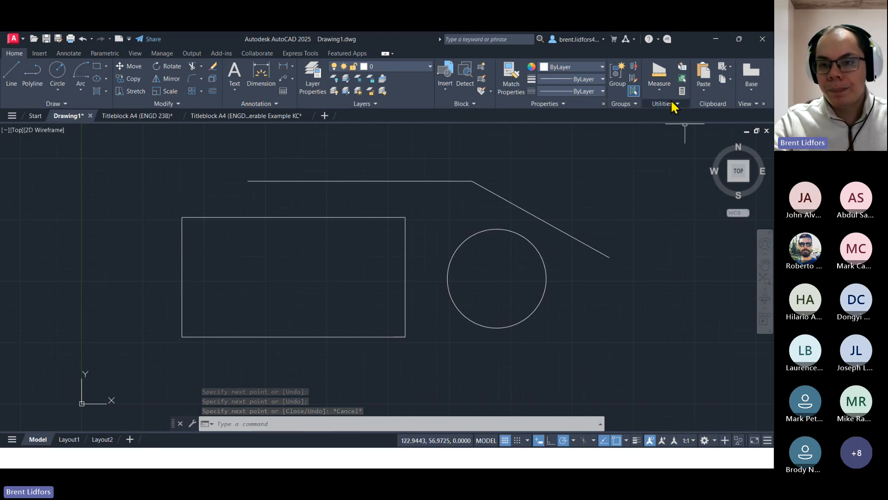
Examine the lengths of the two connected lines, the angle between them and the circle's radius with the Quick measure tool
left_click(659, 87)
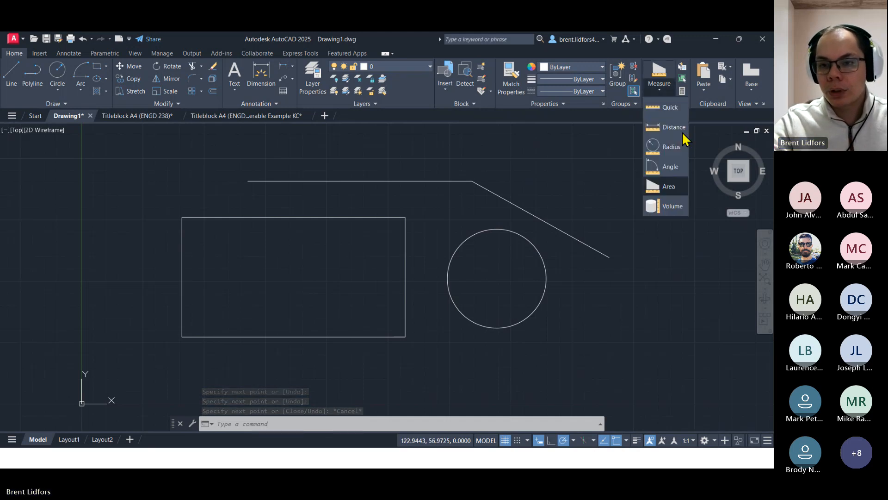
left_click(673, 112)
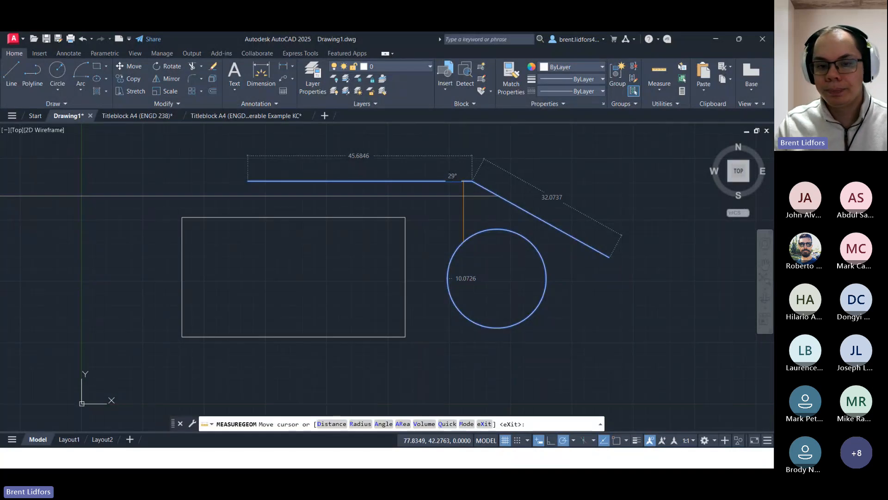
scroll(463, 195, "up", 4)
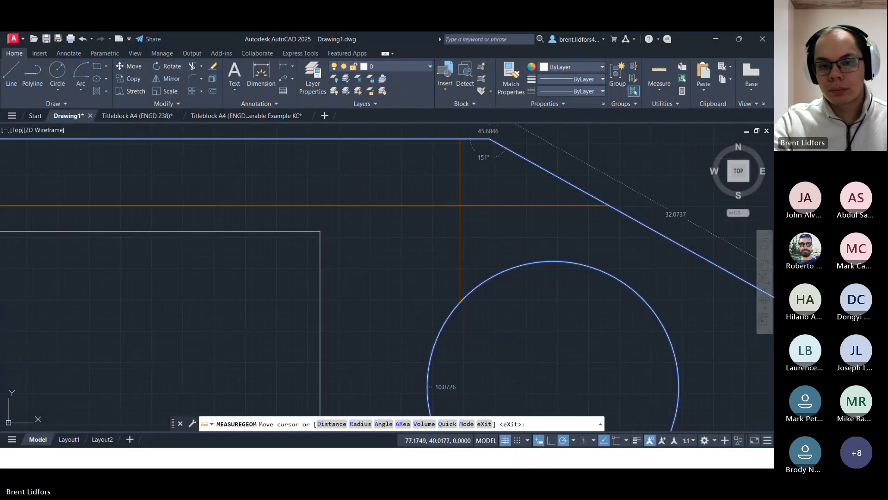
middle_click_drag(456, 220, 430, 309)
scroll(450, 256, "up", 2)
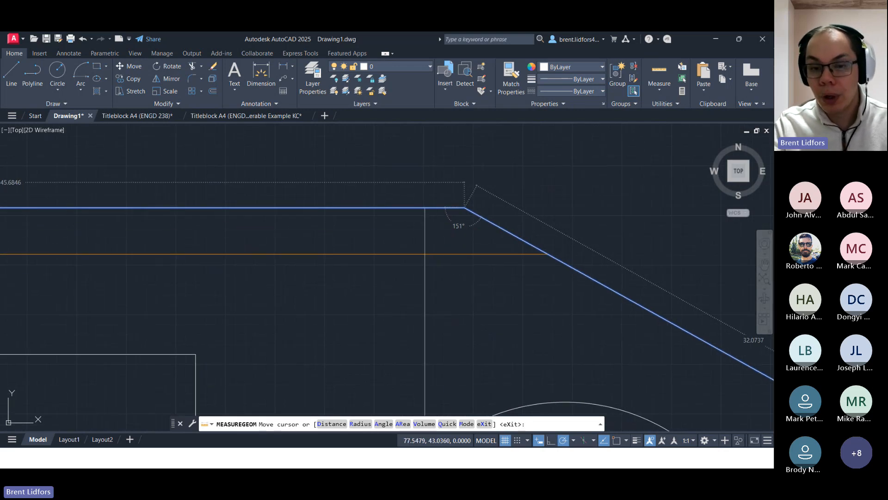
scroll(425, 253, "down", 3)
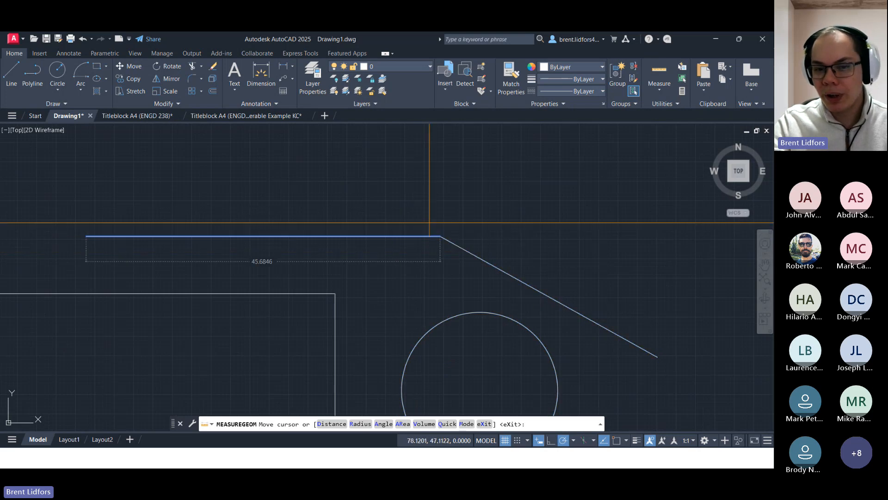
scroll(434, 265, "up", 3)
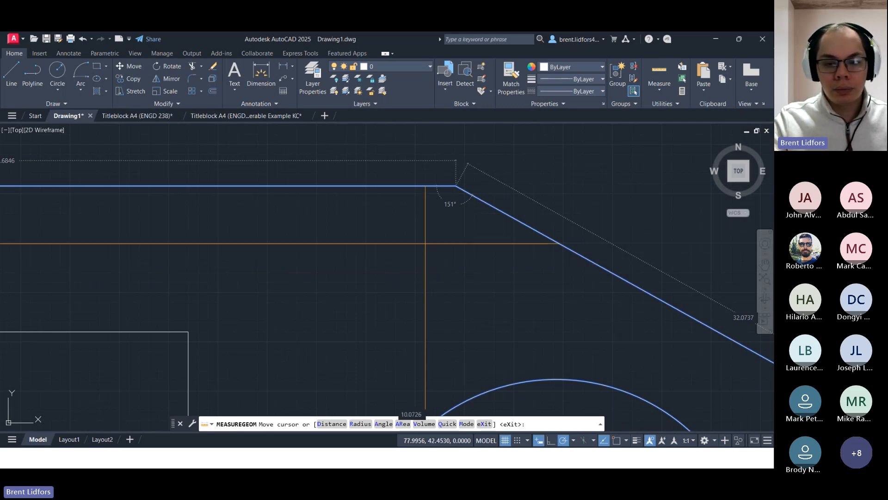
scroll(430, 264, "down", 5)
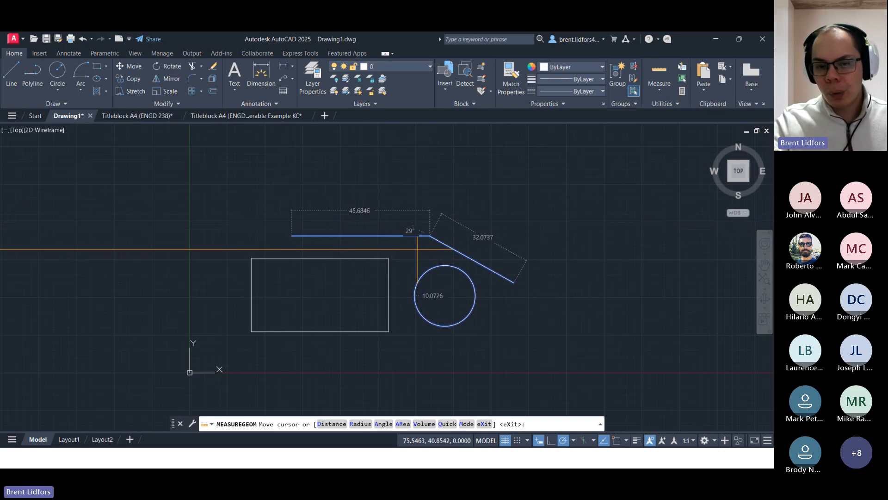
scroll(418, 248, "up", 10)
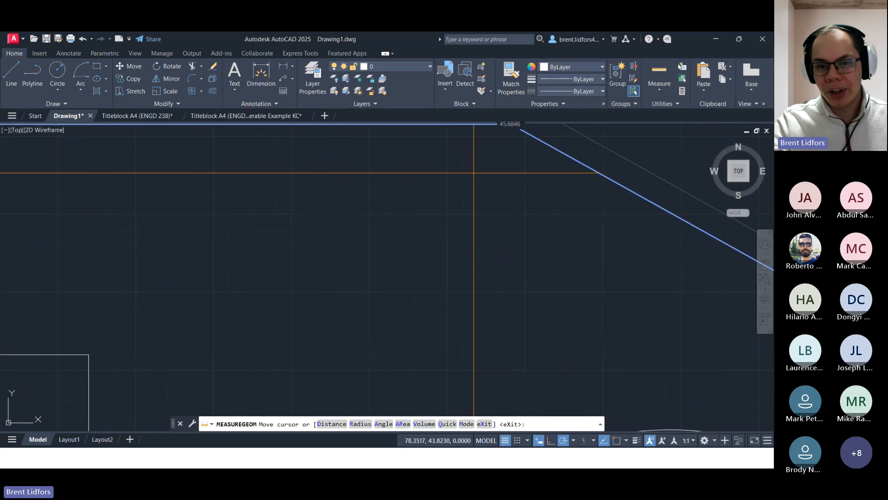
mouse_move(474, 172)
middle_mouse_down()
mouse_move(389, 277)
mouse_move(454, 184)
mouse_move(445, 209)
middle_mouse_up()
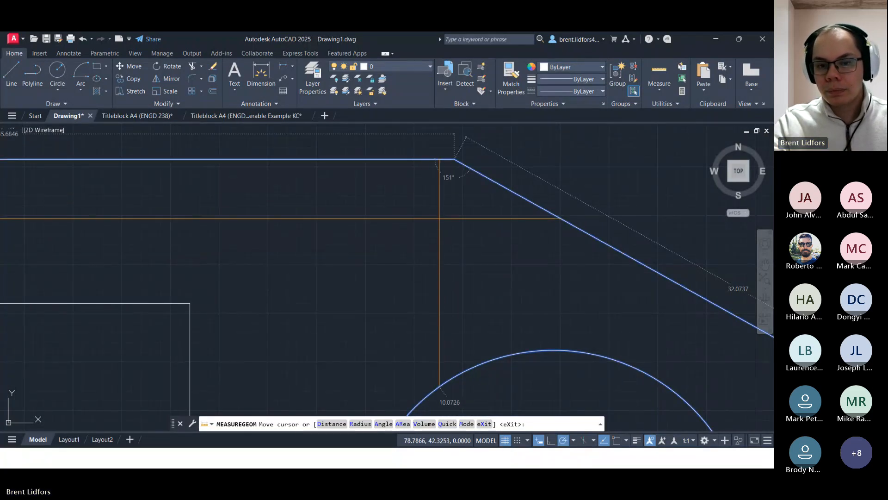
Examine the rectangle's width, height and corner angles with the Quick measure tool
middle_click_drag(427, 283, 407, 268)
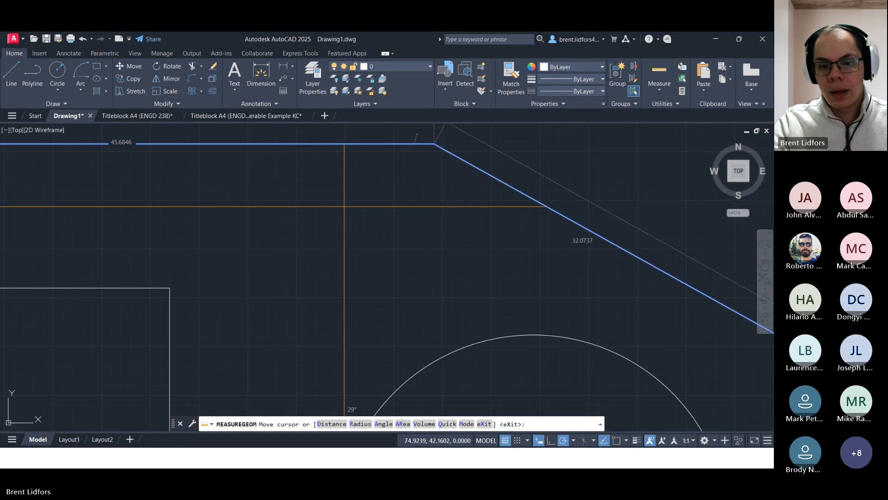
scroll(344, 206, "down", 5)
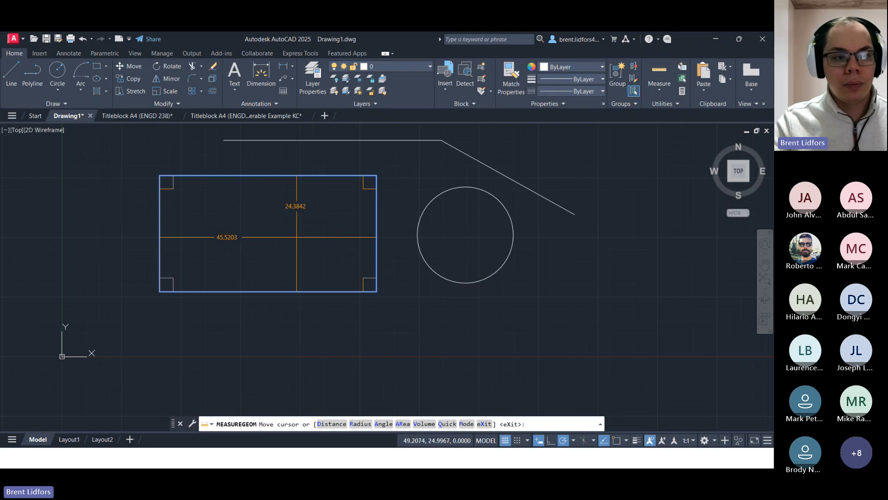
Turn off polar tracking and draw a nearly vertical line about 30.9 long downward in the empty area beside the circle and sloping line
left_click(7, 90)
middle_click_drag(464, 192, 340, 203)
left_click(514, 163)
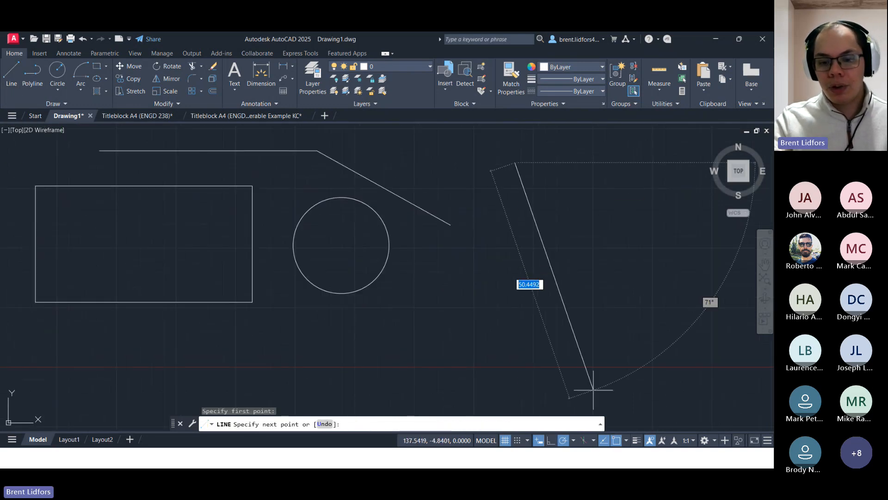
left_click(563, 439)
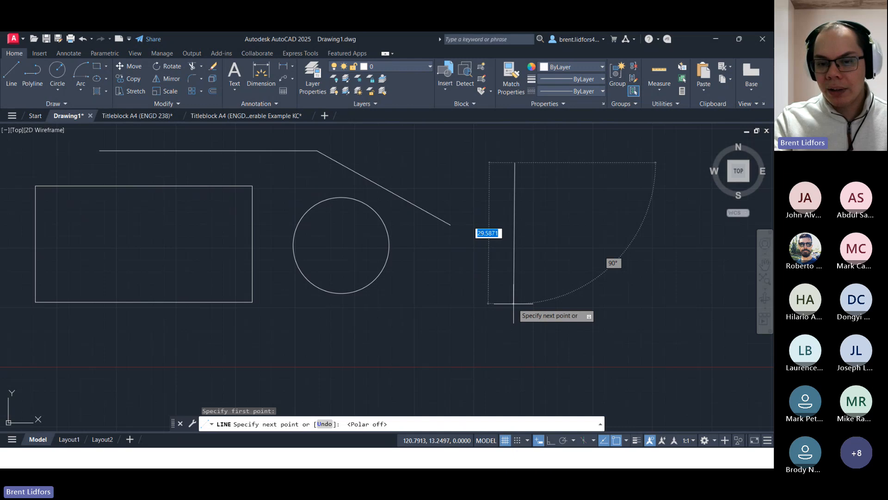
left_click(513, 308)
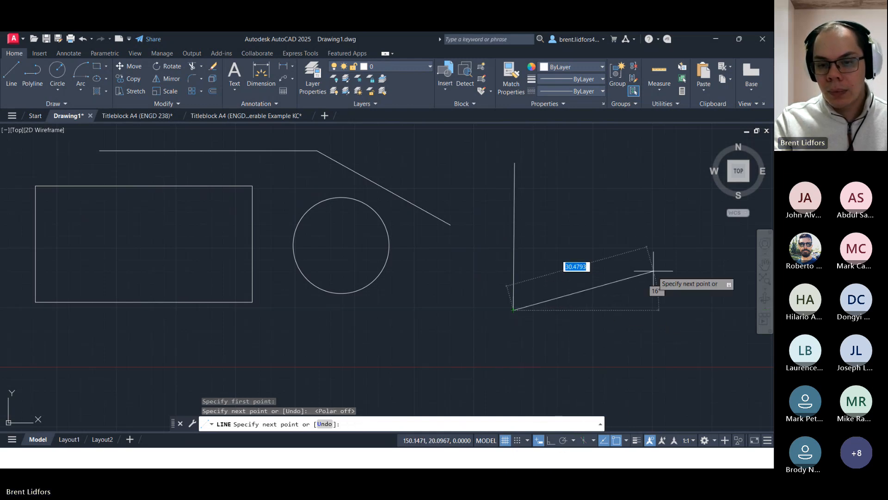
Turn off object snap tracking and continue with a nearly horizontal line about 26.4 long to the right, forming an L
left_click(604, 440)
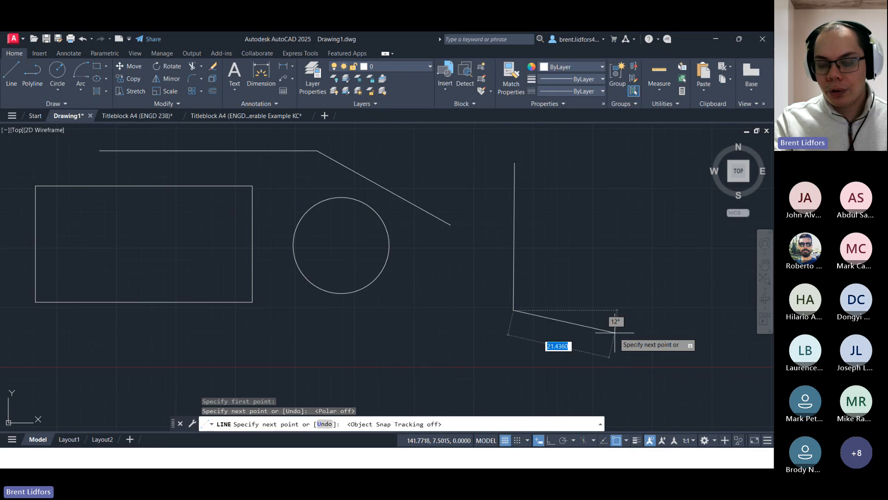
left_click(639, 309)
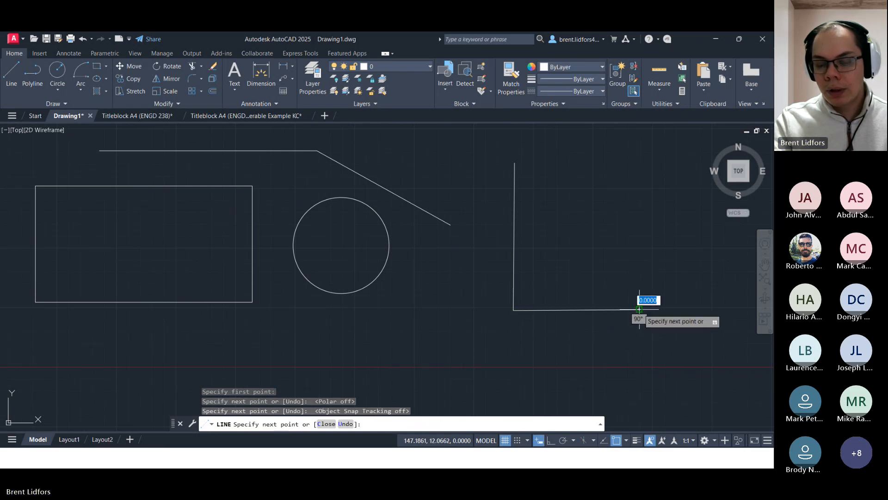
key("Escape")
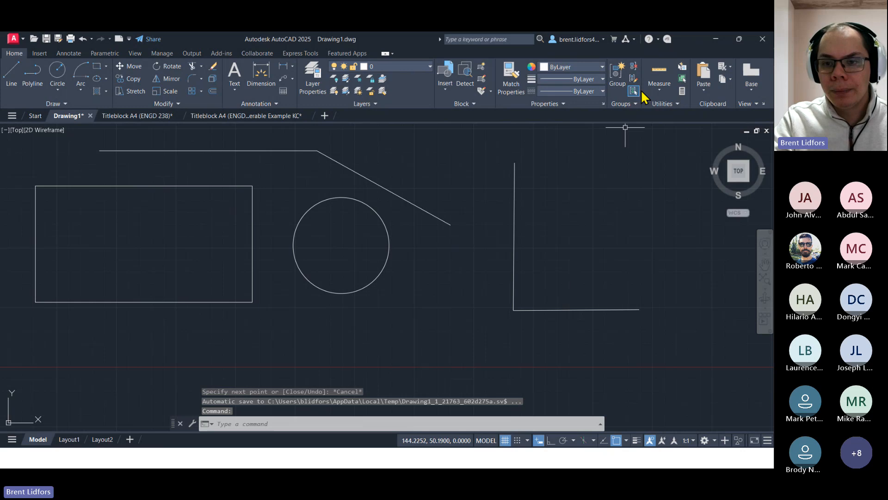
Check the angle of the L-shaped corner with Quick measure and erase the nearly horizontal lower line
left_click(659, 73)
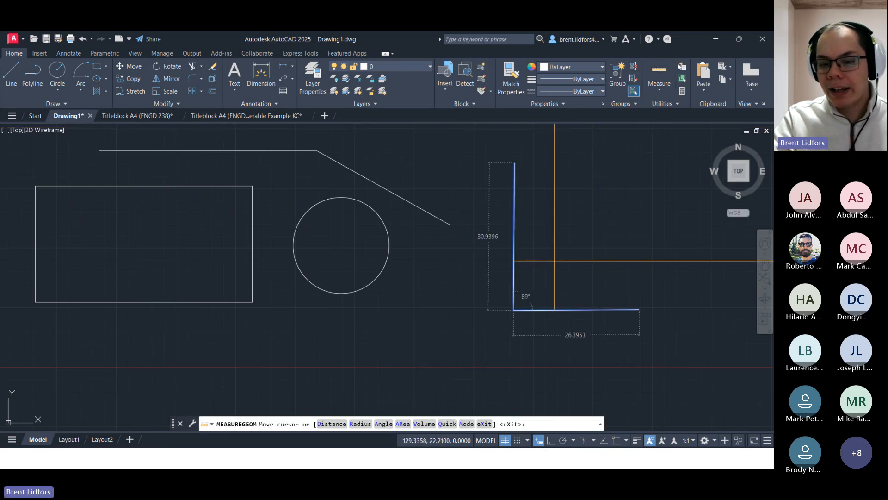
key("Escape")
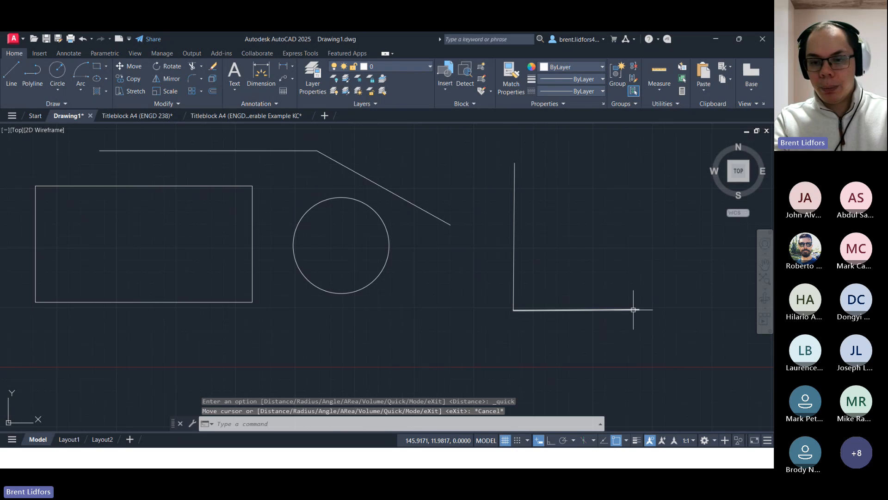
left_click(635, 310)
left_click(639, 310)
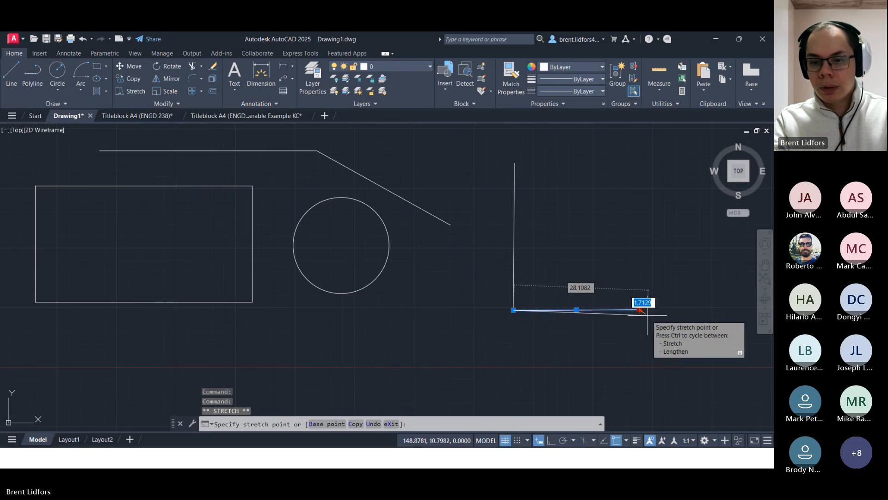
key("Escape")
key("Delete")
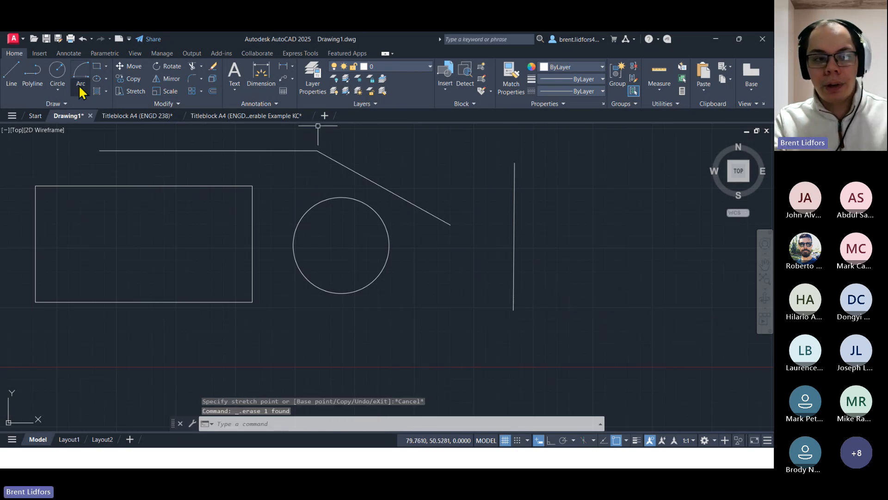
Draw a horizontal line about 25.4 long from the vertical line's lower end and check the corner angle with Quick measure
left_click(17, 77)
left_click(513, 309)
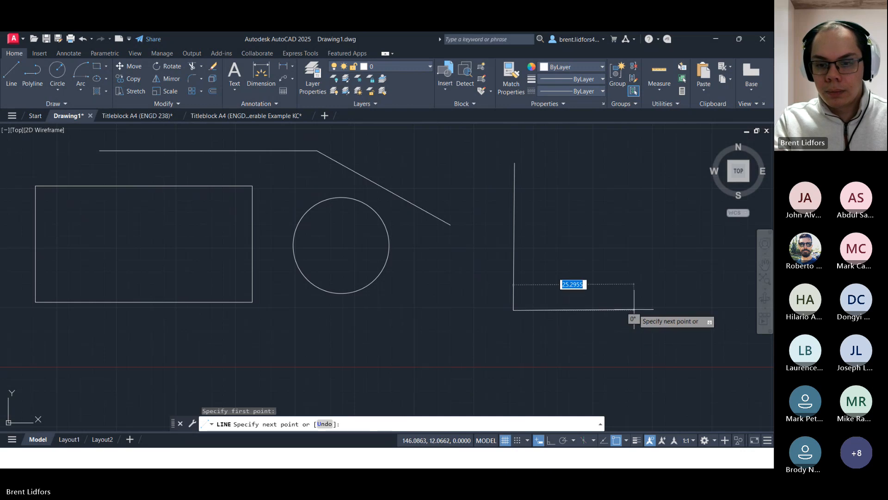
left_click(634, 309)
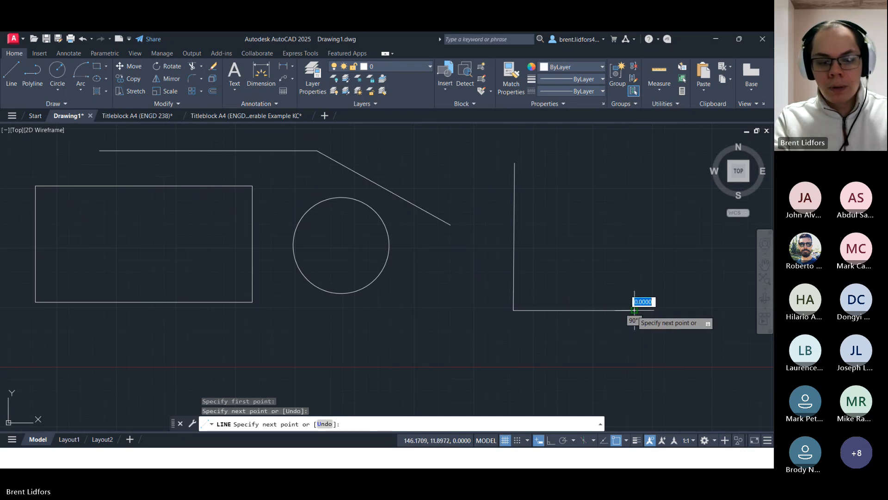
key("Escape")
left_click(659, 72)
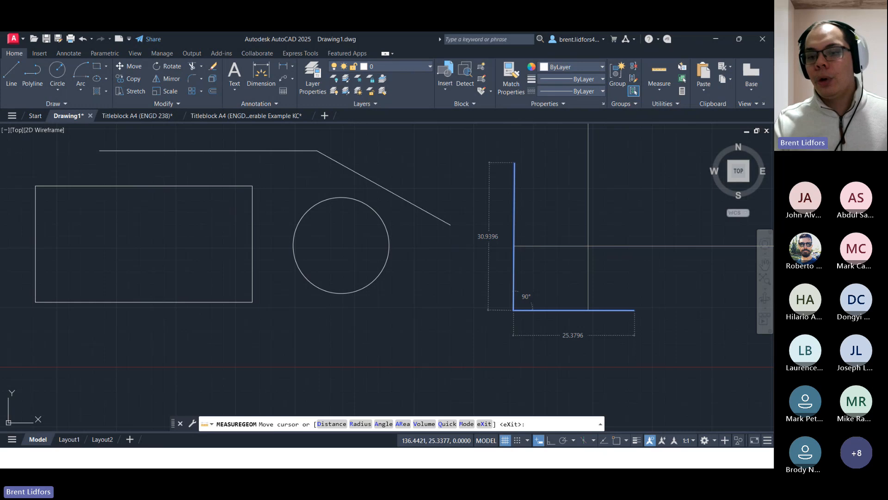
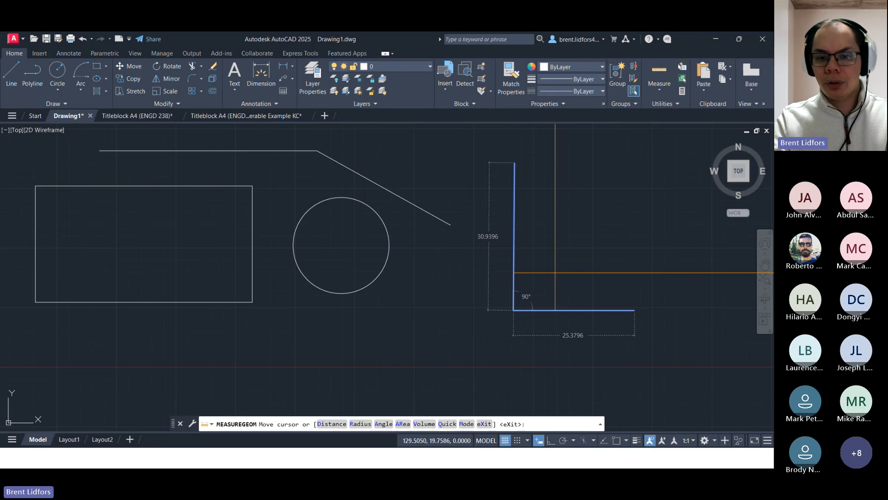
key("Escape")
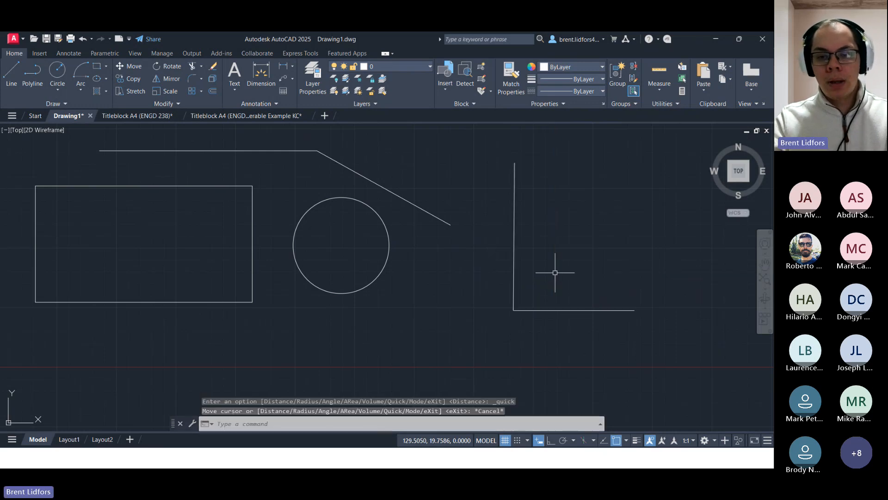
left_click(662, 90)
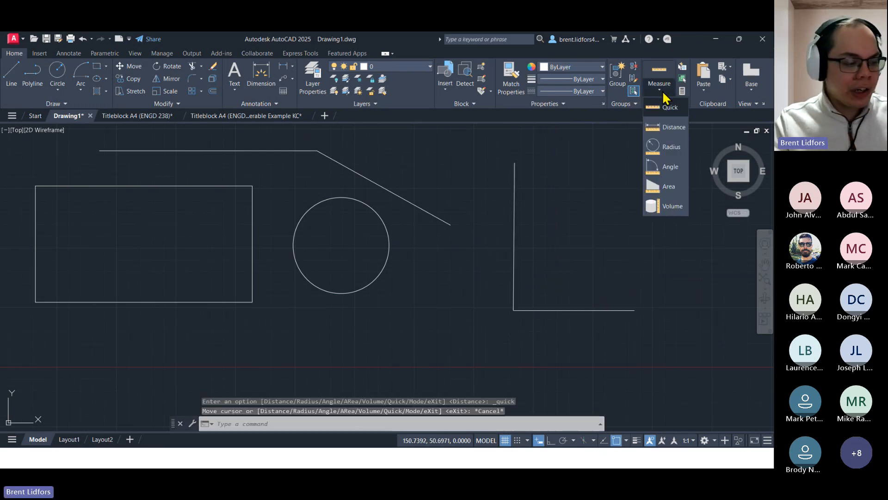
left_click(655, 123)
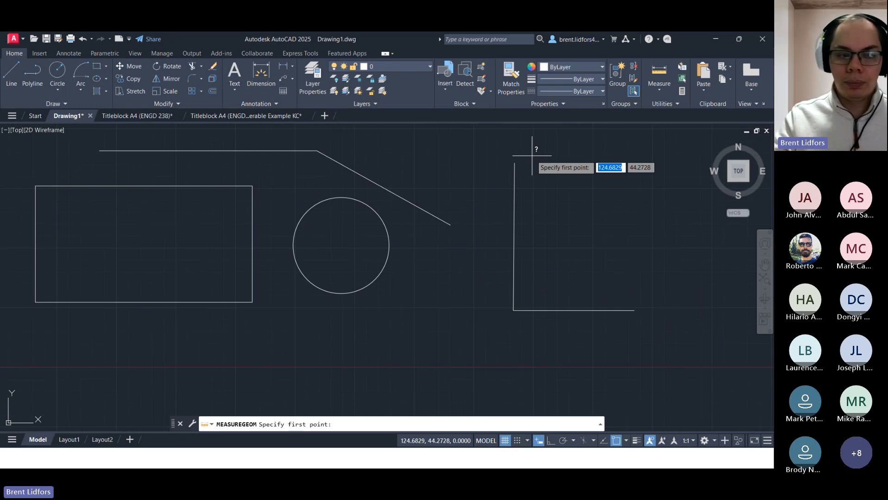
key("Escape")
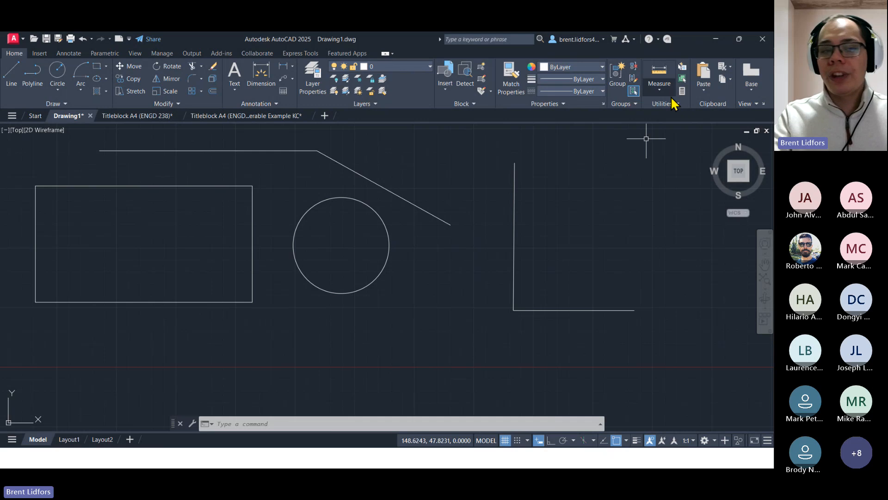
Open the recent drawing Extra Practice -2-A4-KC.dwg and accept the proxy notice without showing proxy graphics
left_click(14, 39)
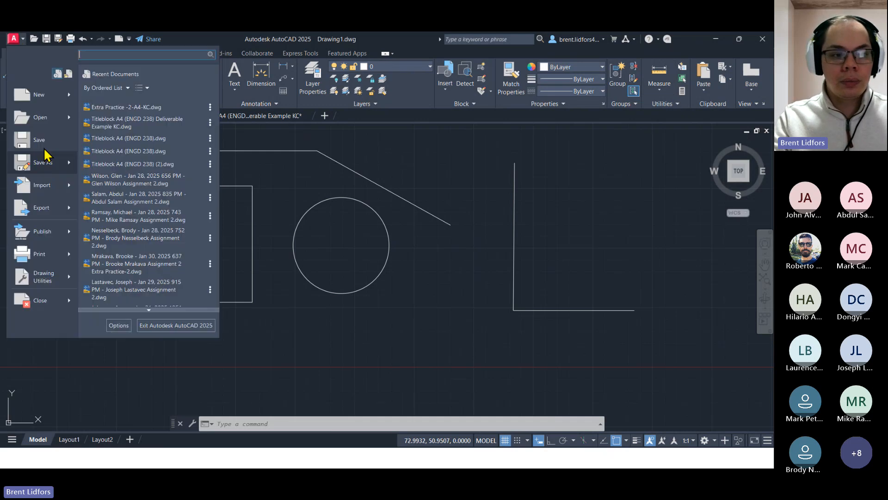
left_click(130, 107)
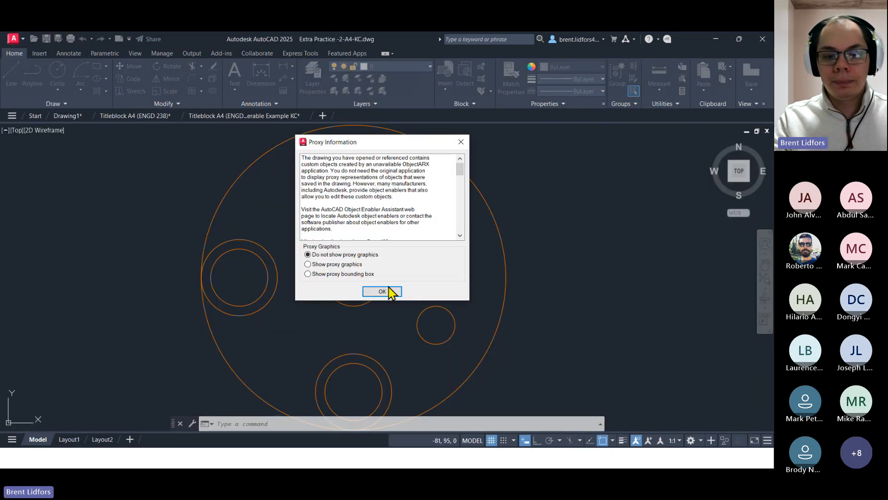
left_click(388, 291)
left_click(659, 90)
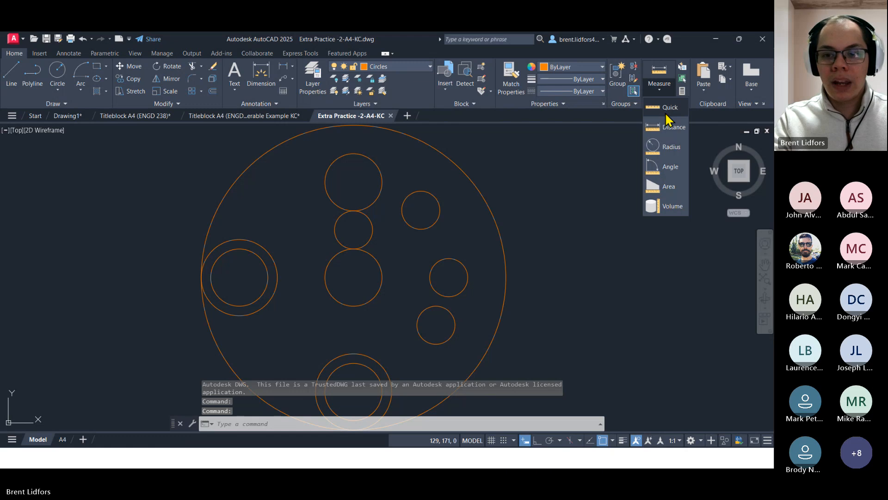
left_click(662, 99)
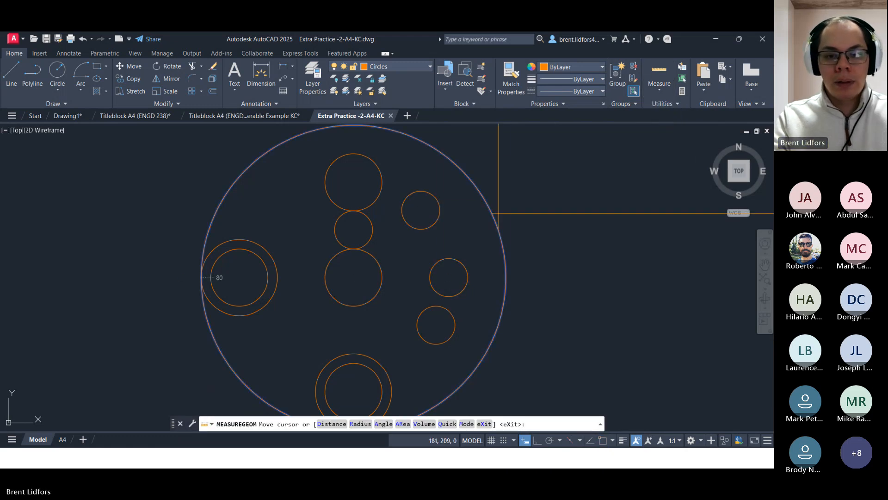
key("Escape")
Set the radius of the small circle at the upper right of the plate to 10.1 and check it with Quick measure
left_click(441, 194)
left_click(424, 207)
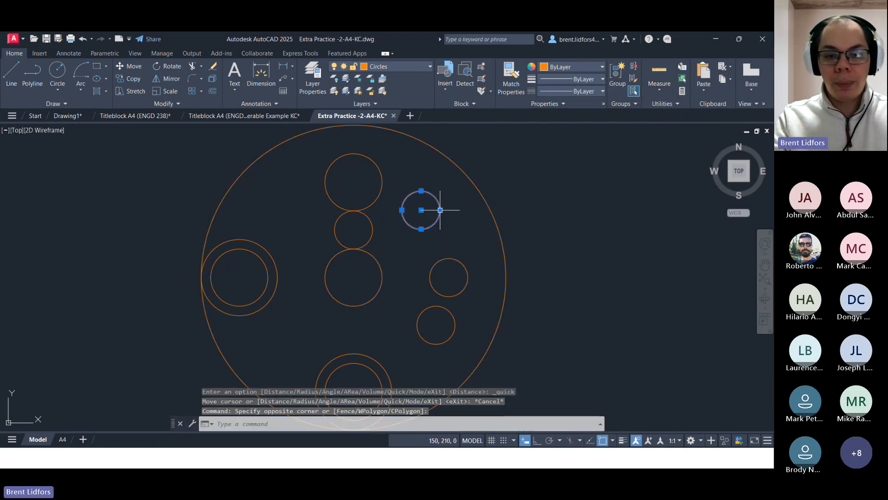
left_click(439, 209)
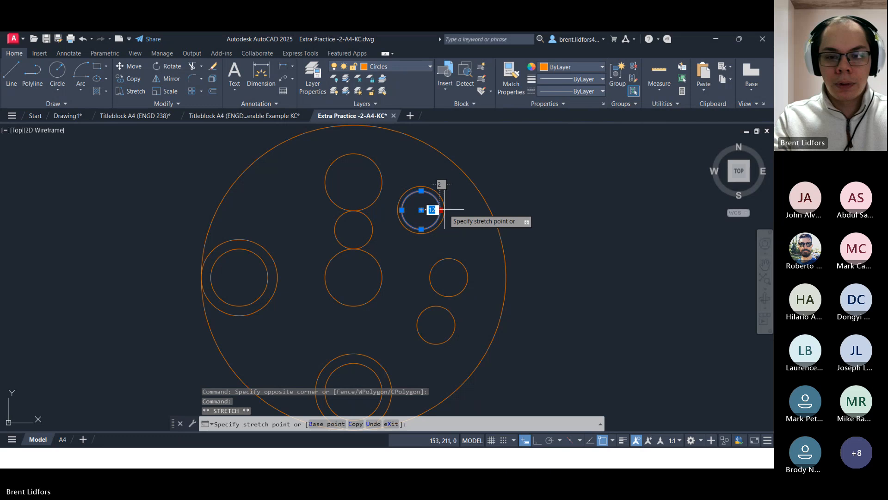
type("10.1")
key("Return")
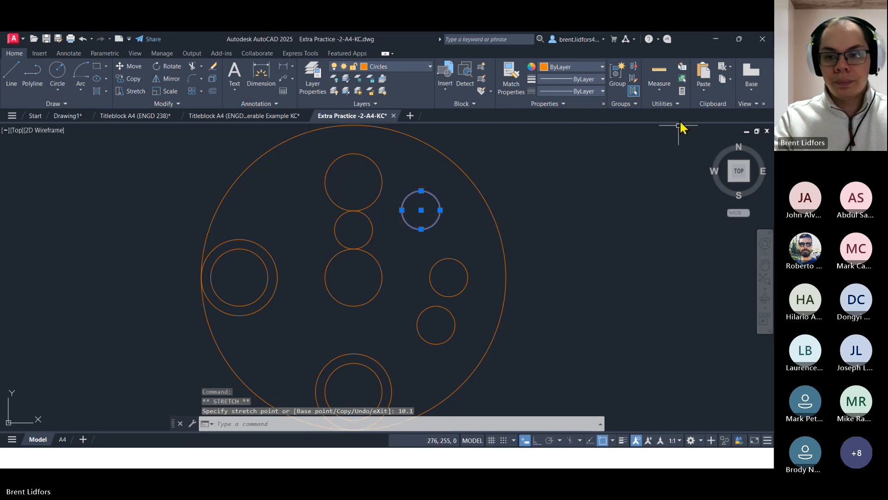
left_click(666, 82)
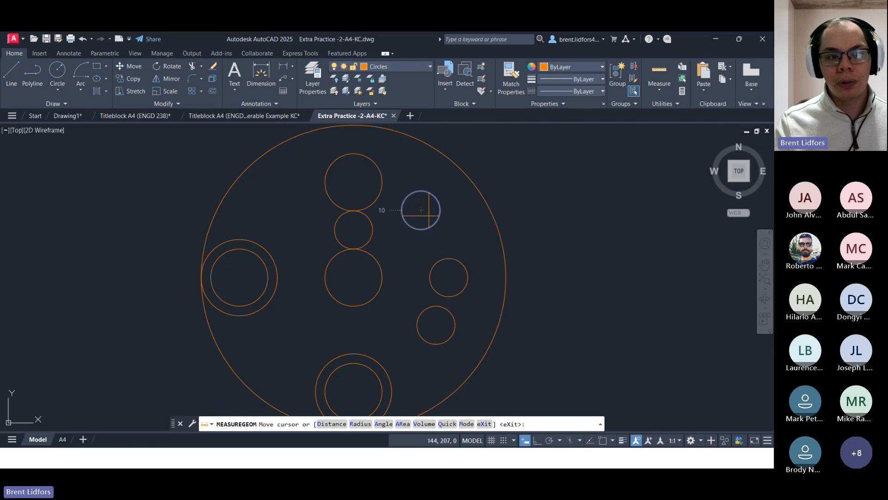
key("Escape")
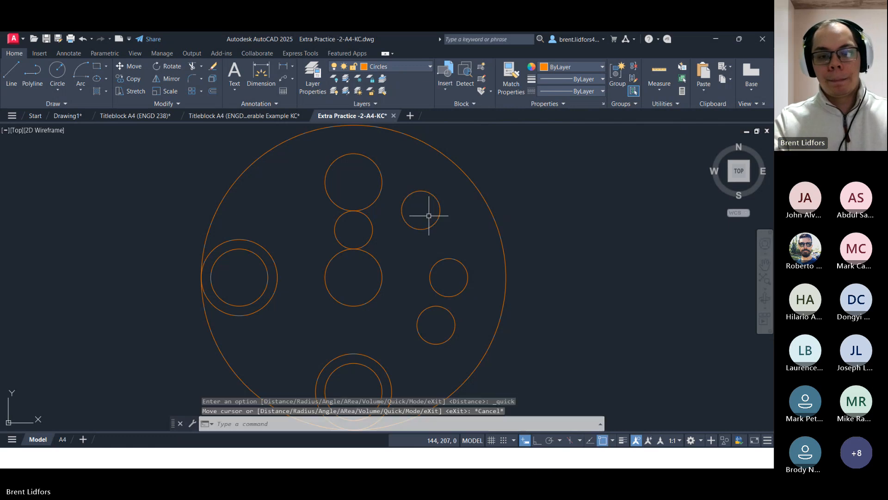
Set the length and angle precision of the drawing units to 0.000 and re-measure the resized circle with Quick measure
left_click(14, 40)
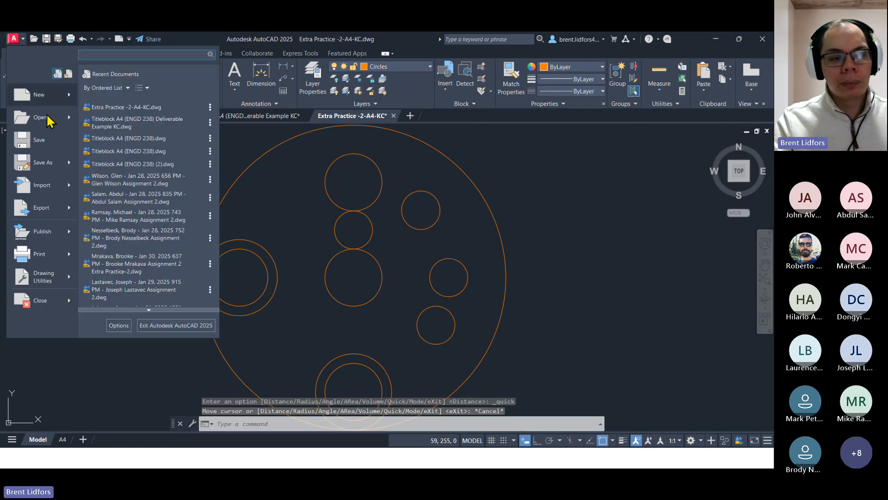
mouse_move(40, 281)
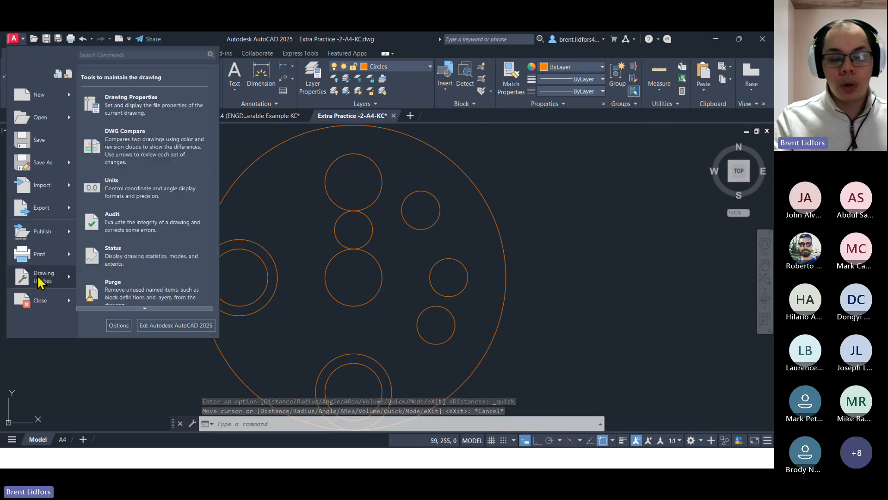
left_click(113, 196)
left_click(267, 189)
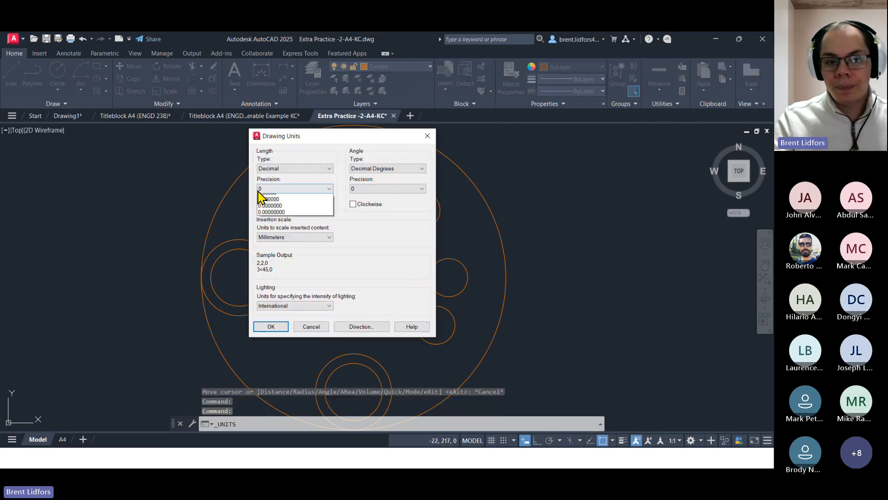
left_click(262, 203)
left_click(277, 188)
left_click(281, 216)
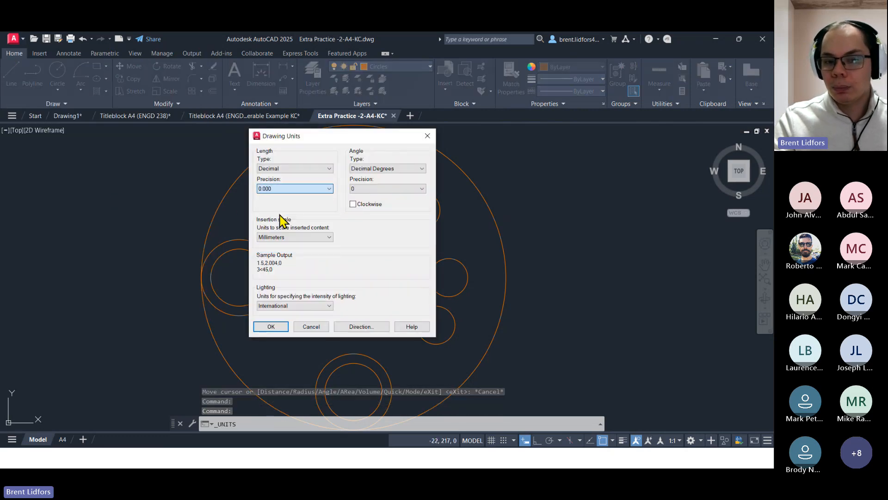
left_click(354, 189)
left_click(360, 217)
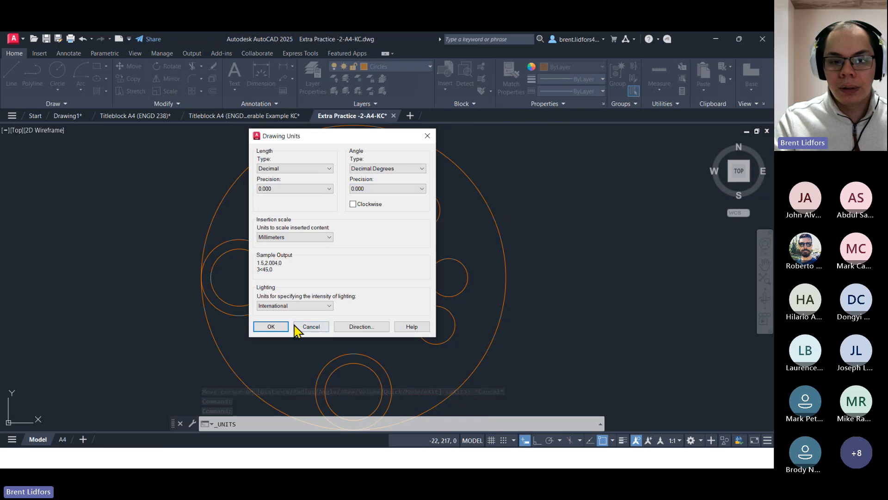
left_click(274, 327)
left_click(659, 74)
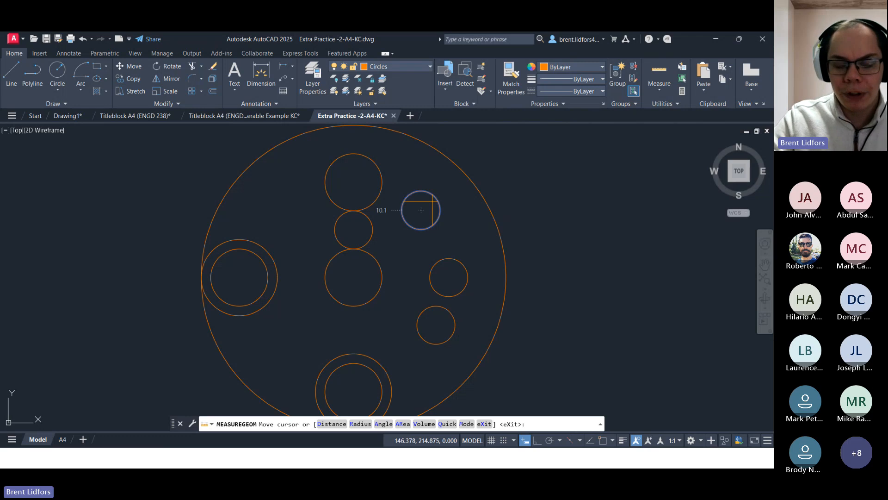
key("Escape")
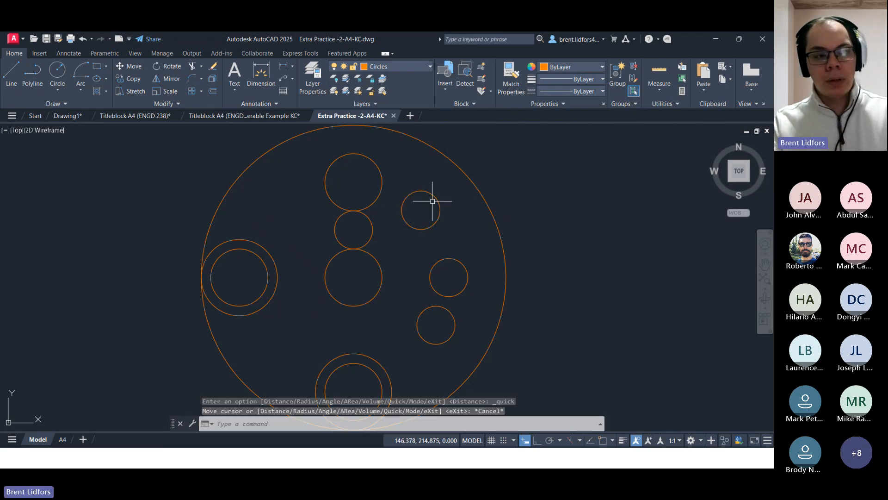
Review the drawing units' length and angle precision, including the available angle precision options, and close the settings
left_click(25, 40)
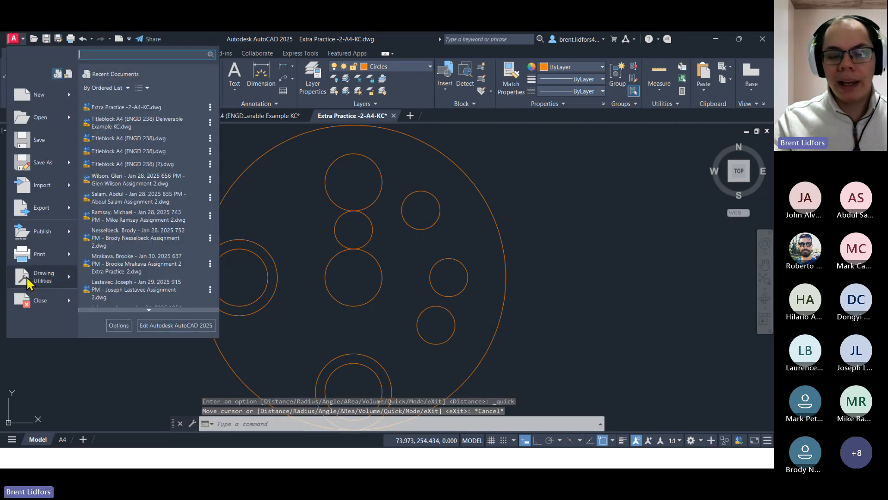
mouse_move(37, 277)
left_click(145, 190)
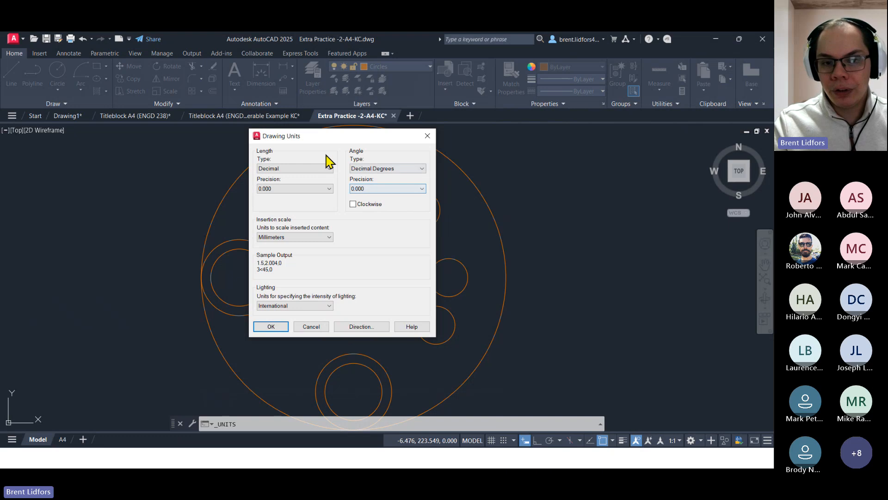
left_click(365, 189)
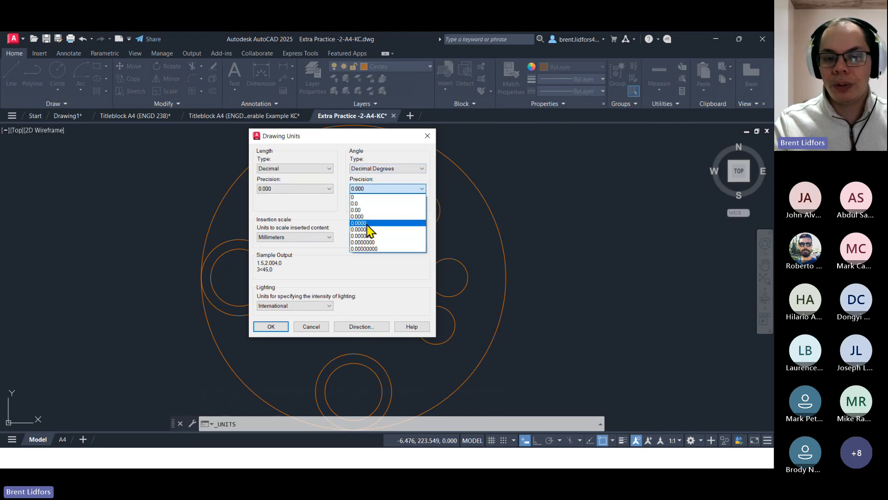
left_click(364, 190)
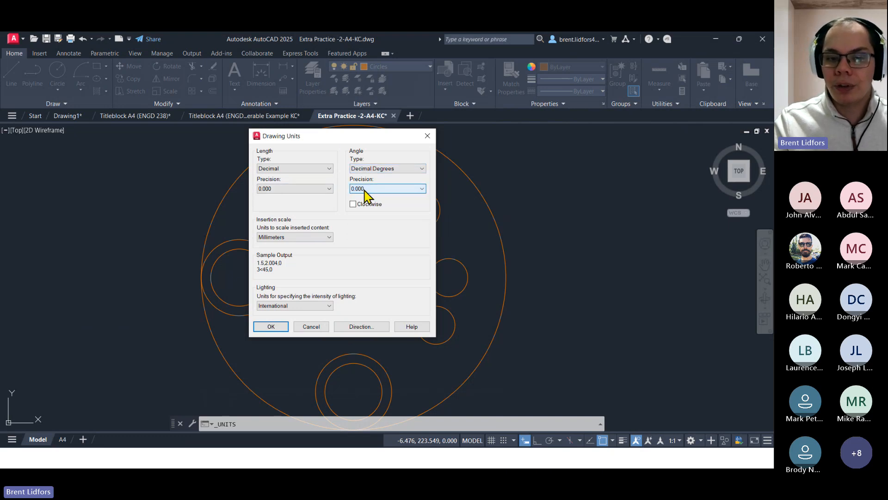
left_click(427, 136)
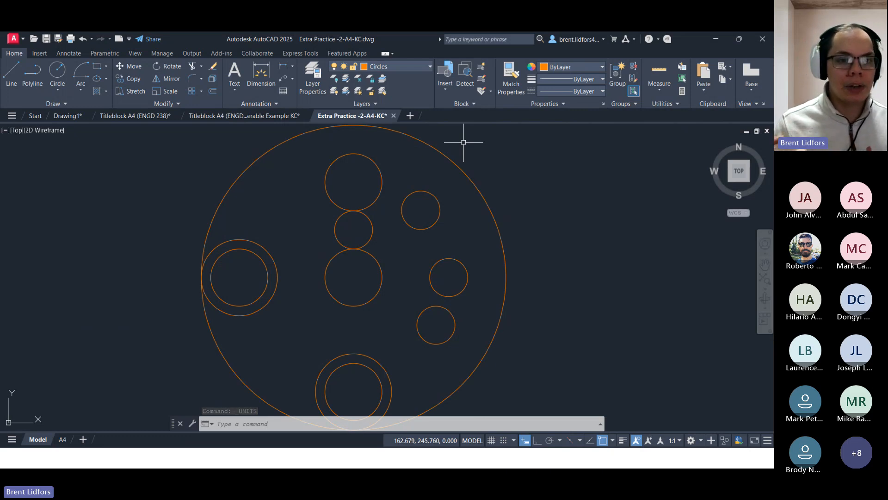
Close the Extra Practice -2-A4-KC.dwg drawing and return to Drawing1
left_click(77, 116)
left_click(388, 116)
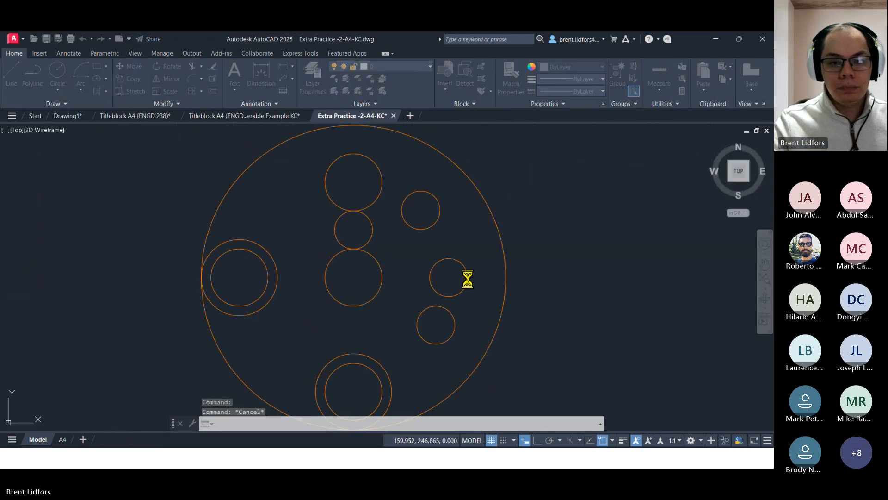
left_click(418, 281)
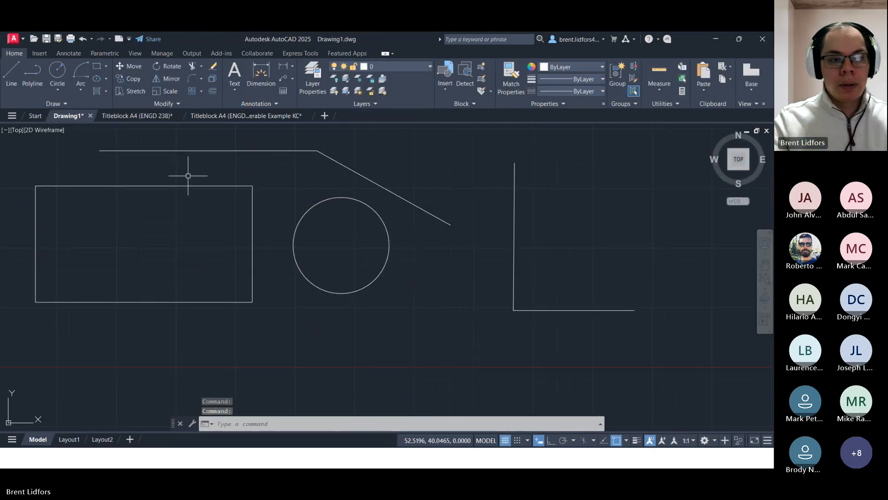
key("alt+Tab")
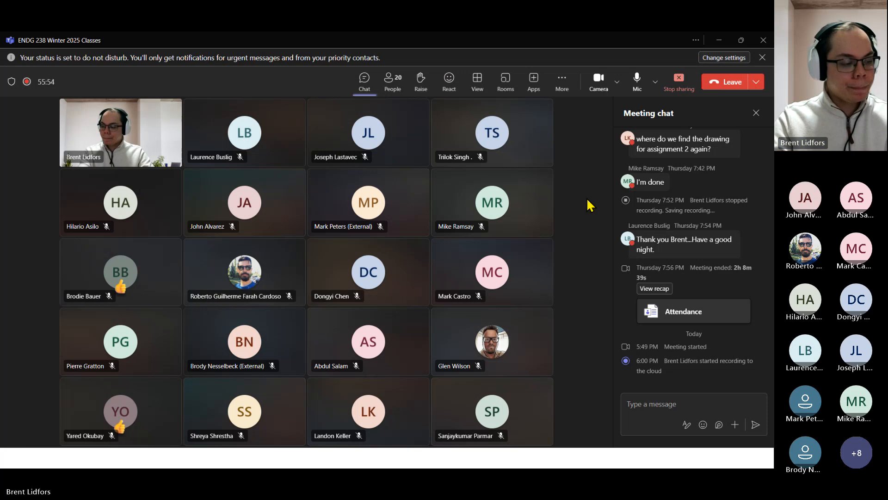
key("alt+Tab")
Delete all the shapes in Drawing1, including the rectangle, the circle and the angled lines
left_click(585, 179)
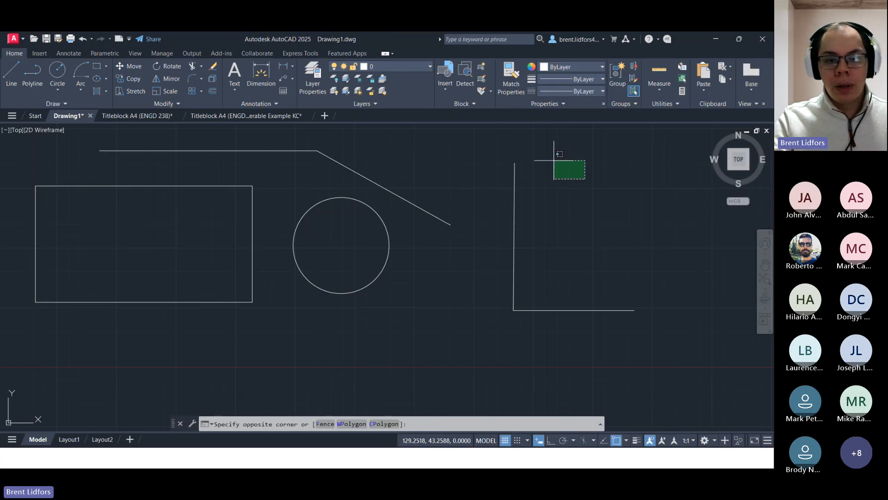
mouse_move(554, 161)
left_mouse_down()
mouse_move(577, 317)
mouse_move(605, 303)
left_mouse_up()
key("Delete")
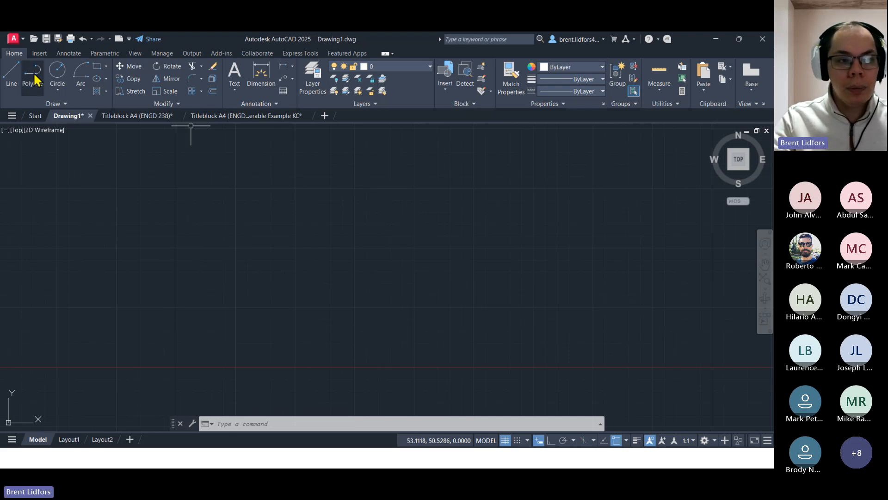
Draw a rectangle about 53 units wide and 30 units high in the empty drawing area
left_click(97, 66)
left_click(153, 189)
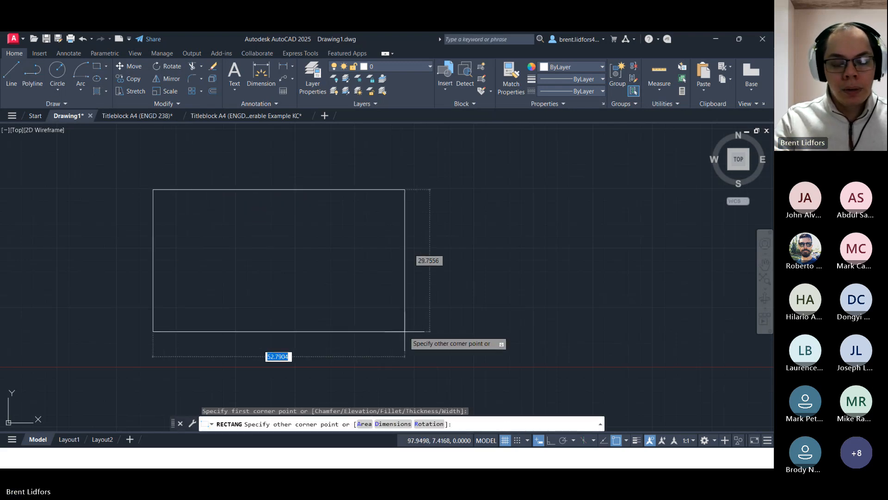
left_click(405, 331)
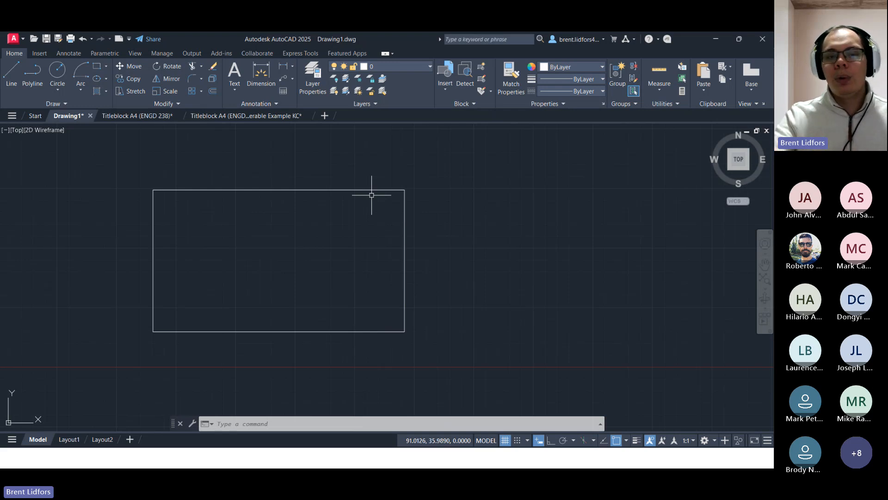
left_click(195, 67)
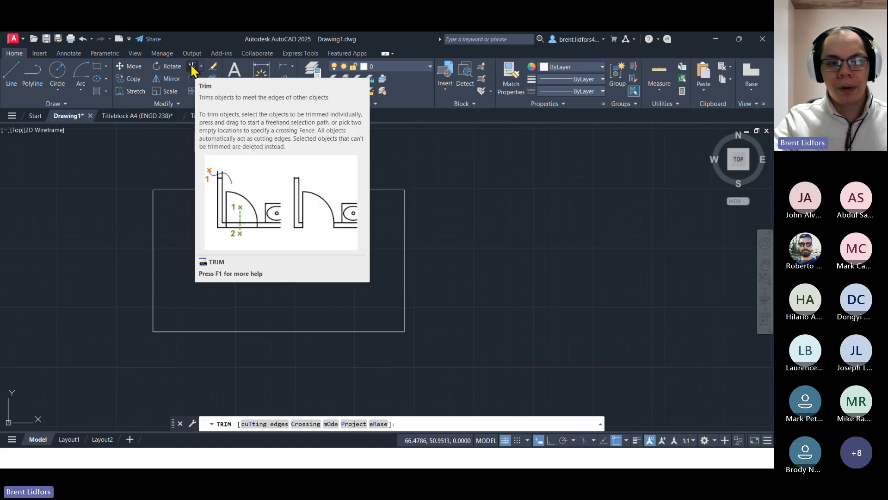
left_click(191, 68)
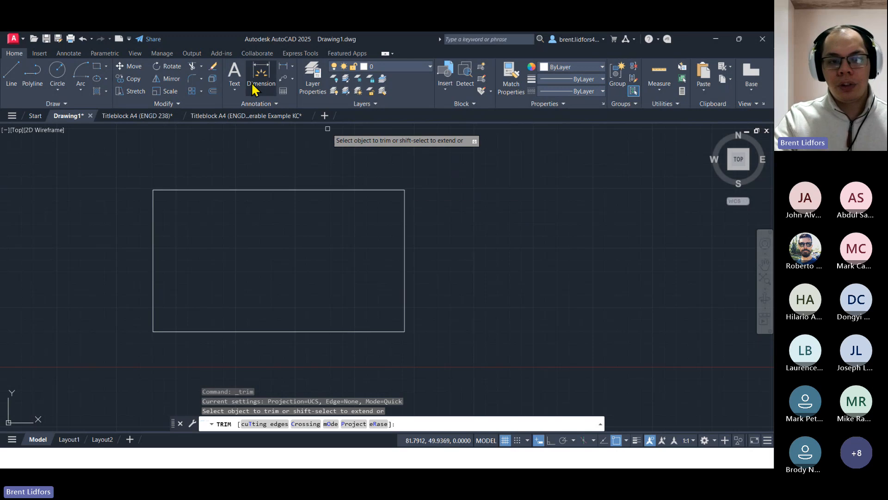
left_click(212, 66)
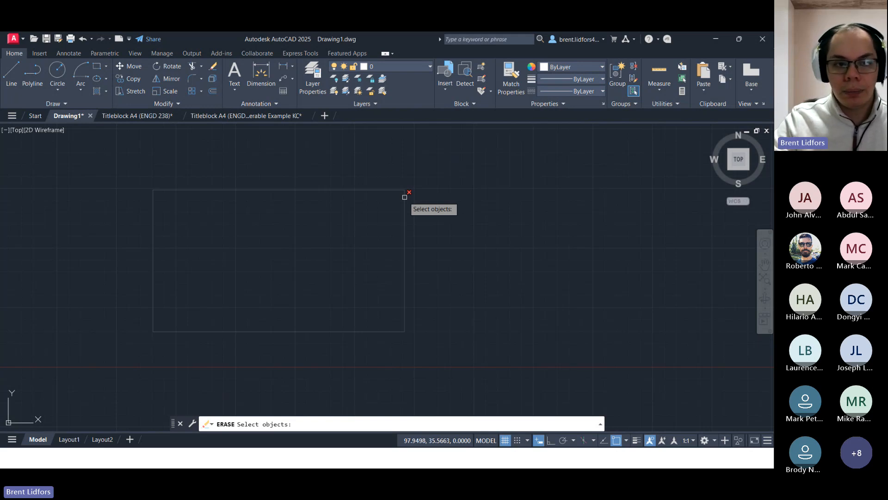
Trim away all four sides of the rectangle one after another until nothing is left of it
left_click(192, 66)
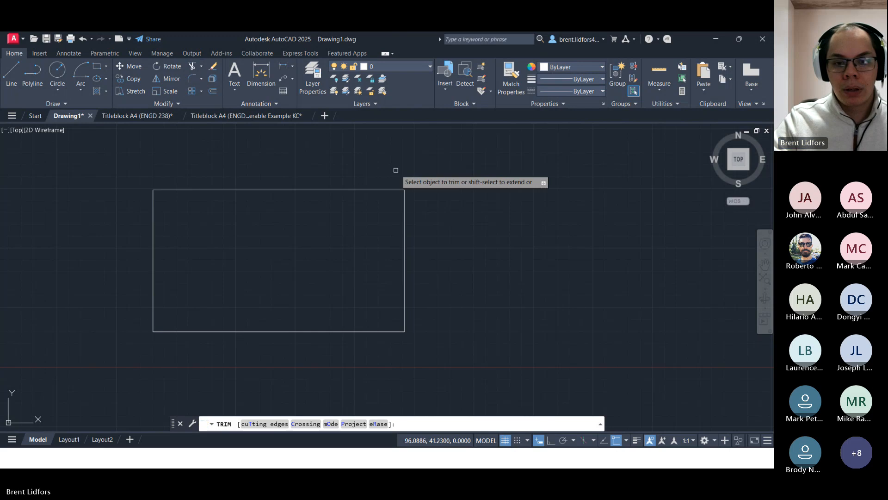
left_click(405, 211)
left_click(393, 190)
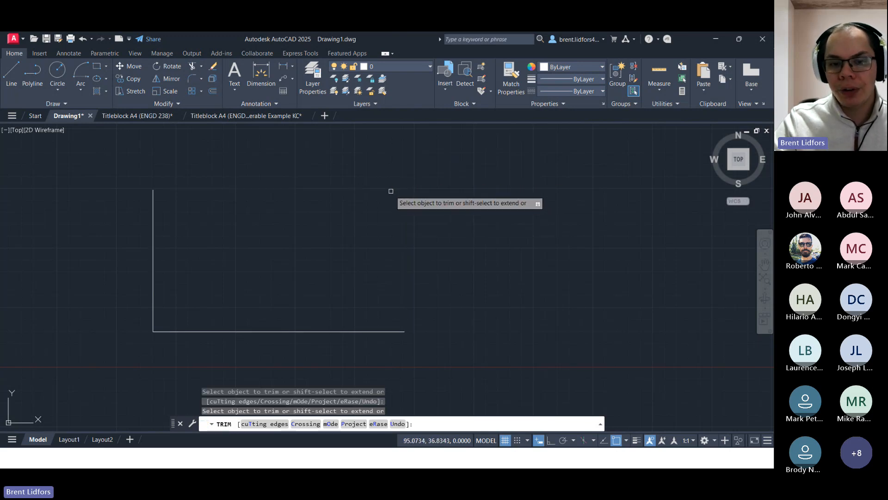
left_click(153, 232)
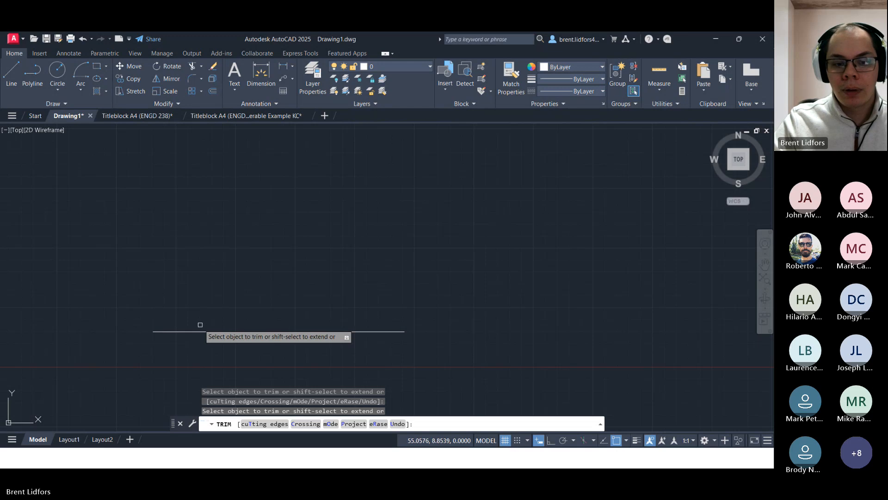
left_click(197, 327)
key("Return")
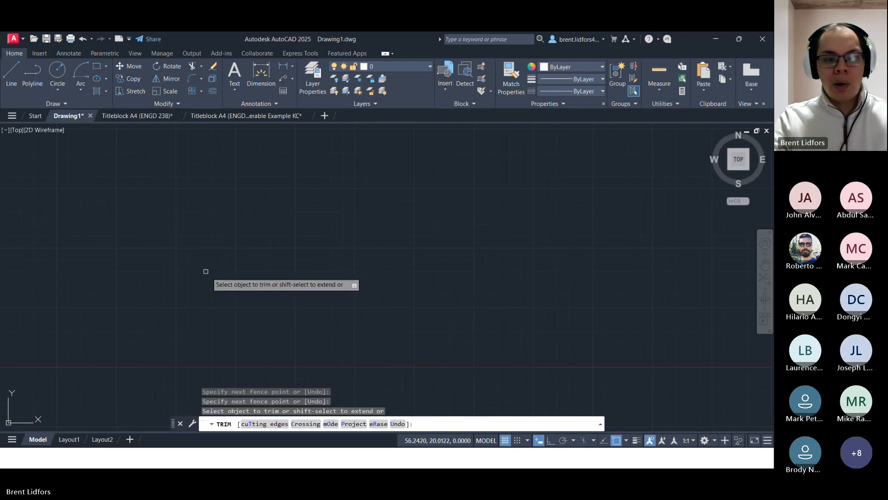
Draw a new wide rectangle in the middle of the empty drawing area
left_click(97, 66)
left_click(181, 191)
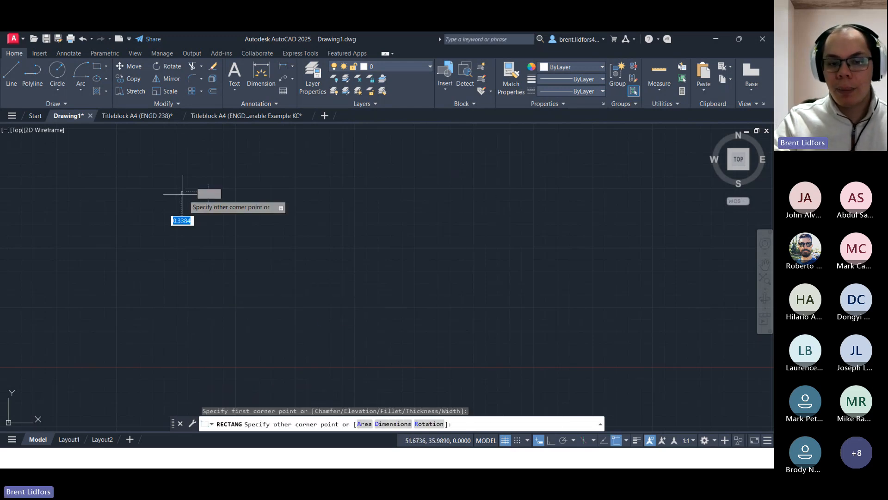
left_click(470, 335)
Trim off the rectangle's top and left sides with one freehand selection path, and delete the remaining two sides
left_click(192, 66)
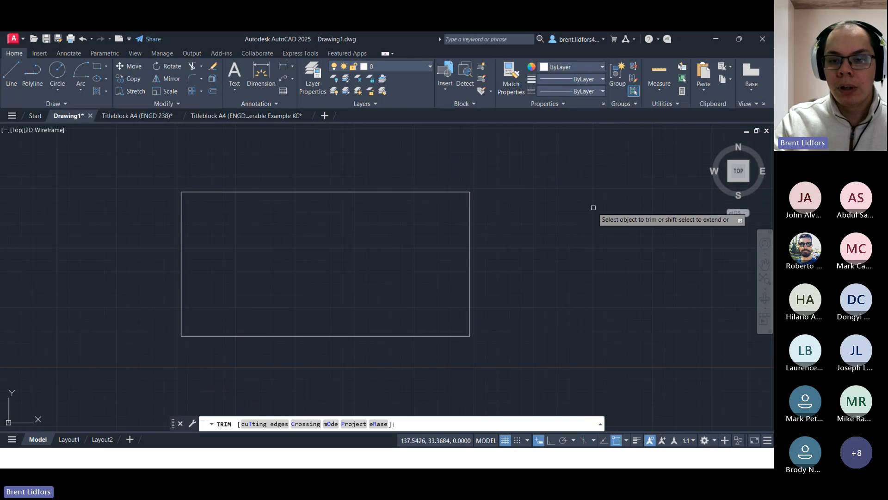
mouse_move(591, 229)
left_mouse_down()
mouse_move(545, 151)
mouse_move(406, 135)
mouse_move(278, 145)
mouse_move(110, 208)
mouse_move(104, 278)
mouse_move(375, 174)
left_mouse_up()
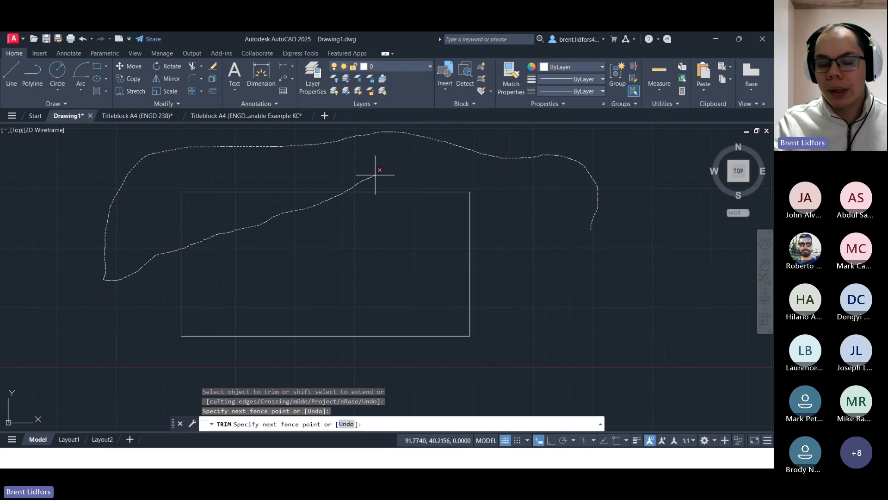
left_click_drag(375, 175, 371, 176)
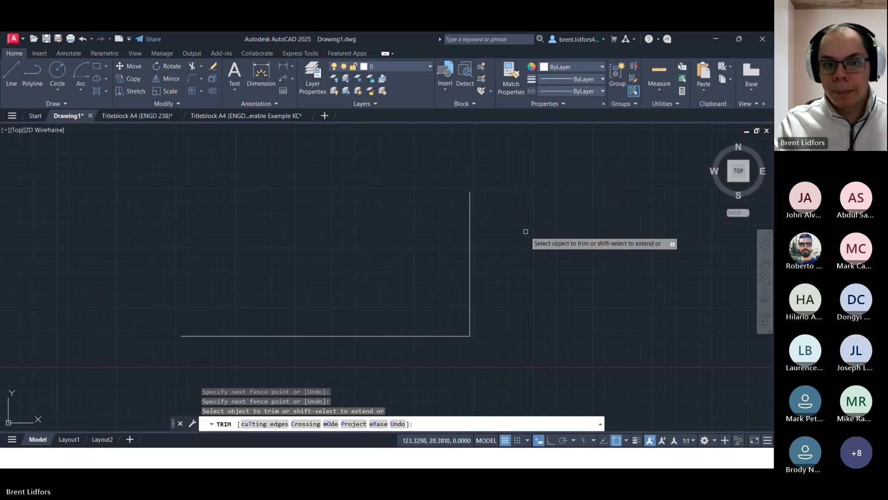
key("Escape")
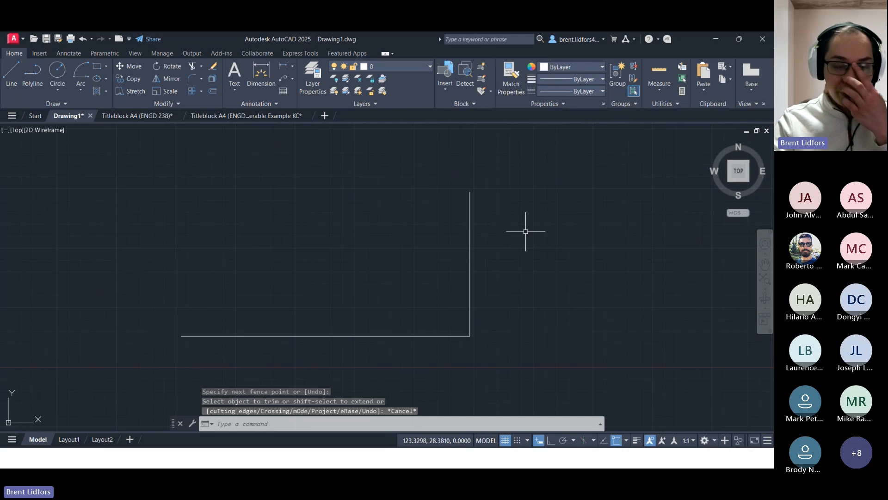
left_click(470, 229)
key("Delete")
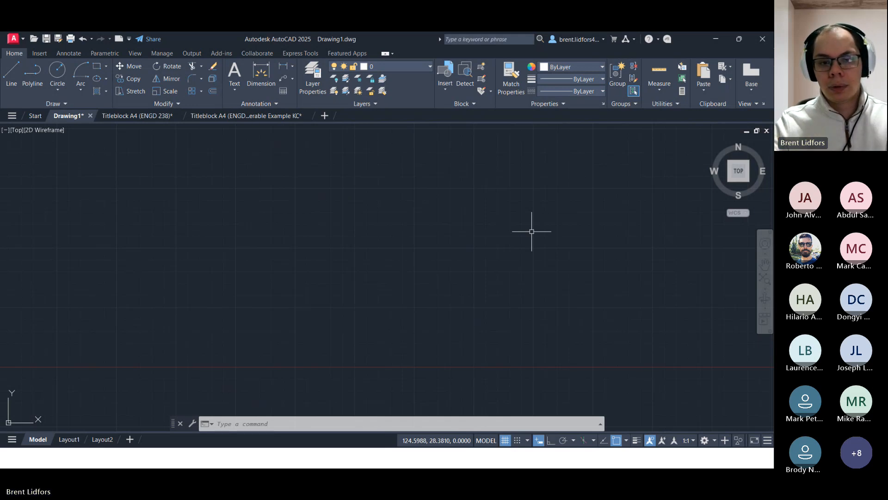
Switch to the Microsoft Teams meeting window to check the meeting chat, and return to the AutoCAD drawing
key("alt+Tab")
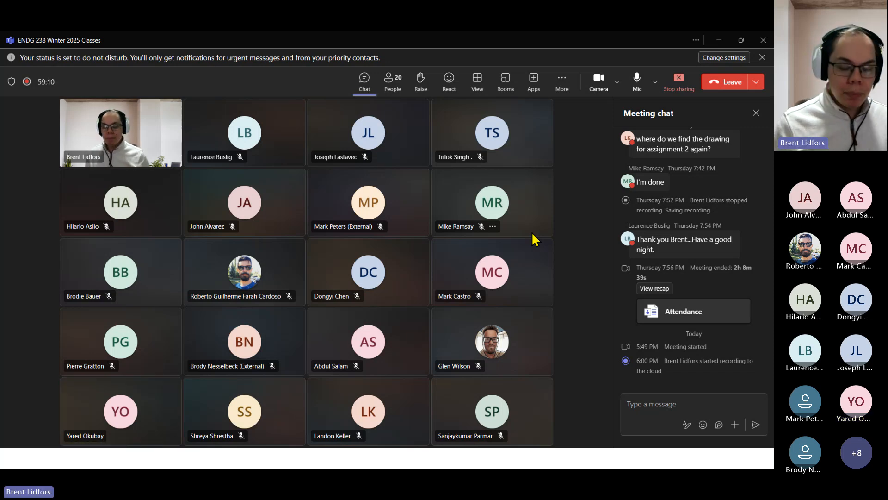
key("alt+Tab")
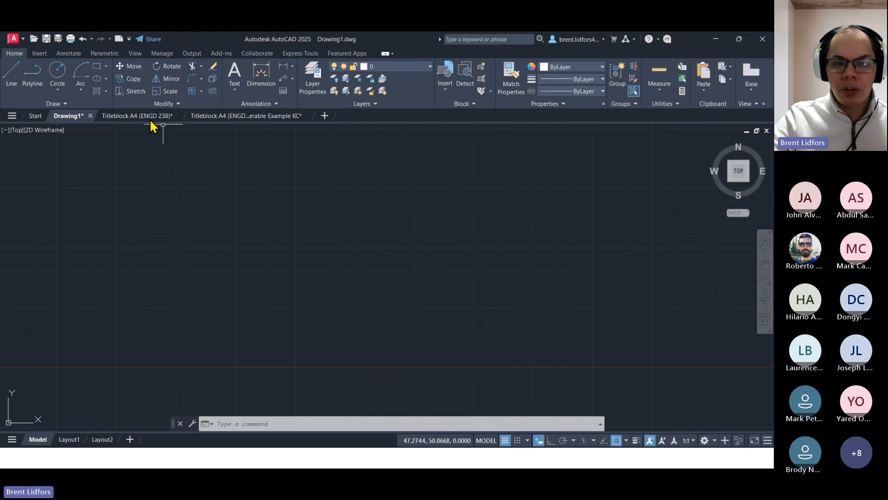
Draw two separate rectangles side by side with a narrow gap, making the right one slightly wider than the left
left_click(97, 67)
left_click(111, 148)
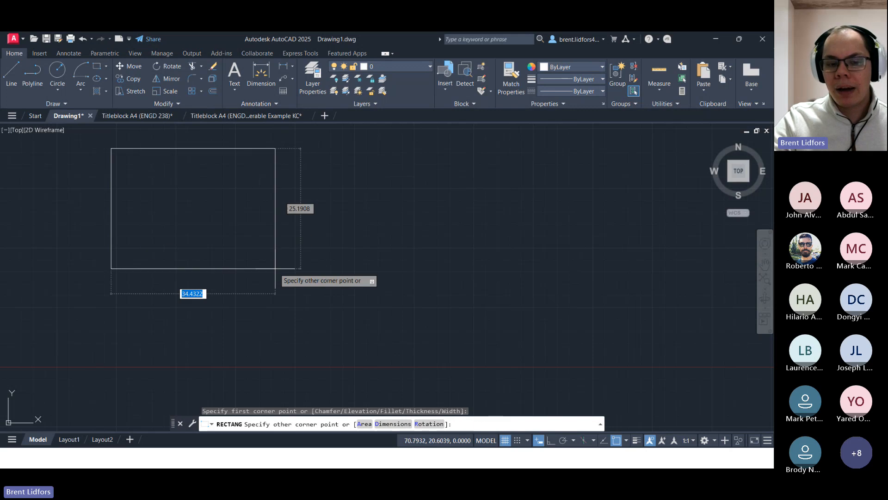
left_click(356, 278)
left_click(97, 67)
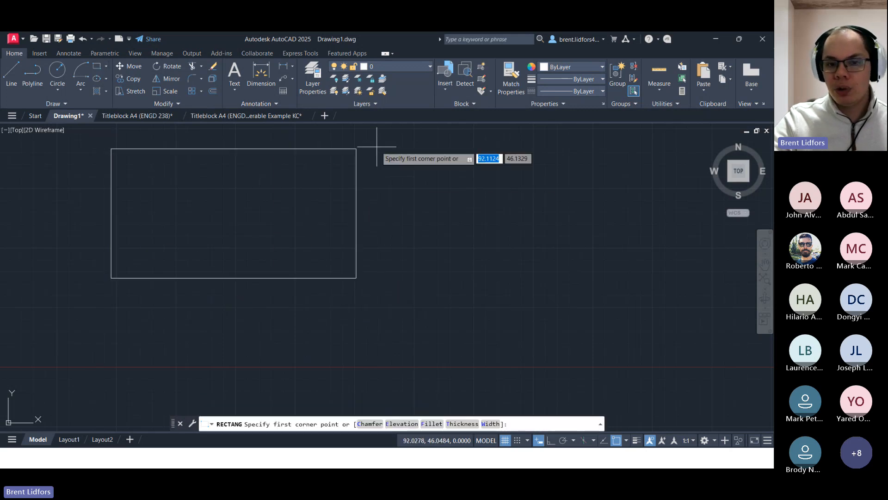
left_click(376, 147)
left_click(674, 278)
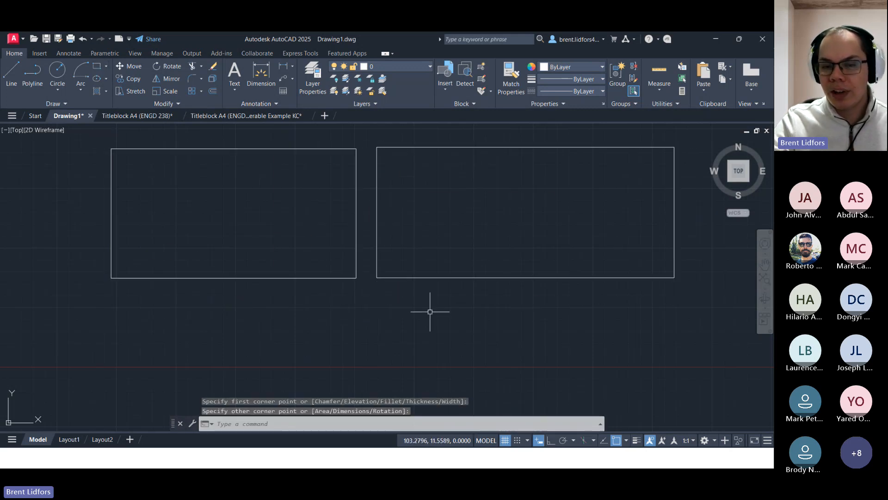
Select each of the two rectangles to examine them as whole objects, and clear the selection
left_click(378, 230)
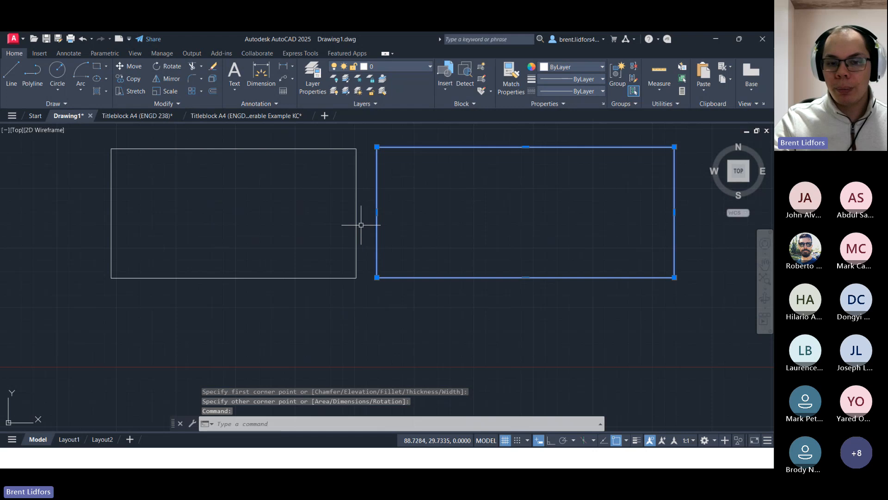
left_click(357, 226)
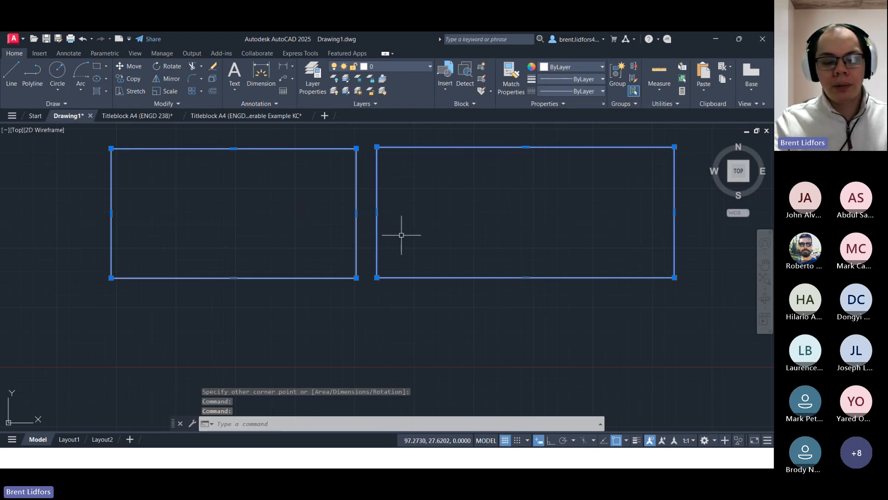
key("Escape")
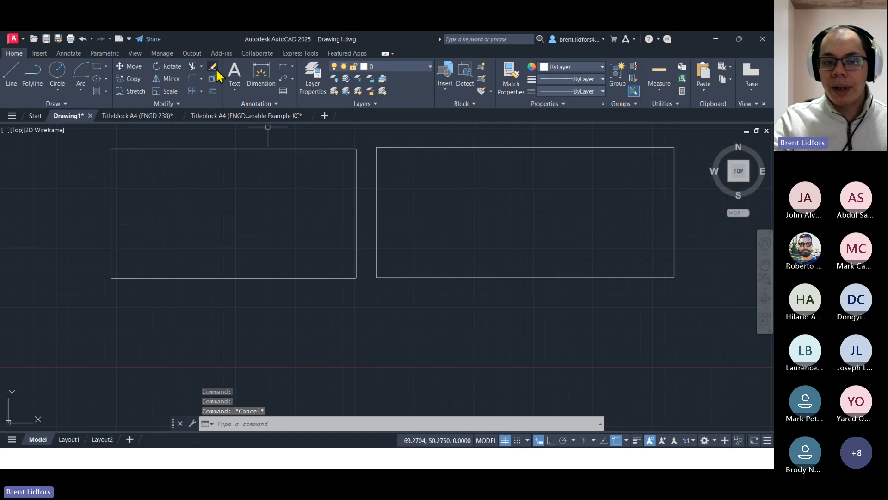
Erase the entire left rectangle with the Erase tool, and undo the erasure
left_click(214, 68)
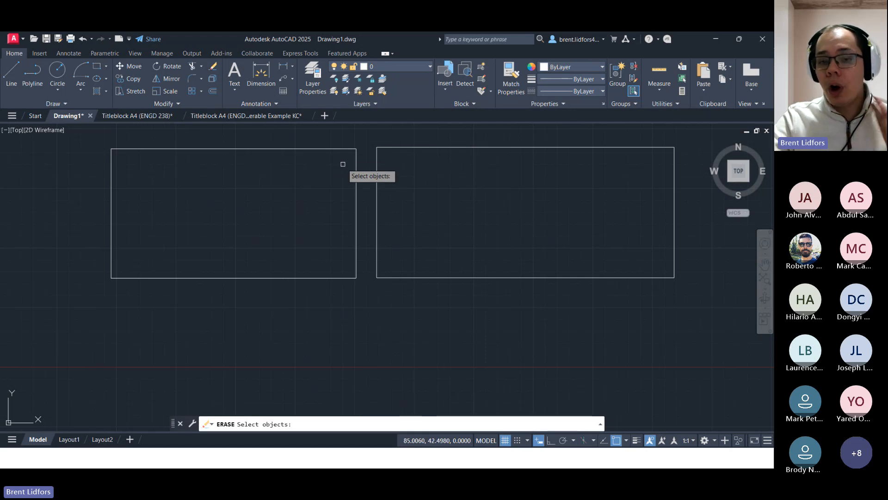
left_click(355, 167)
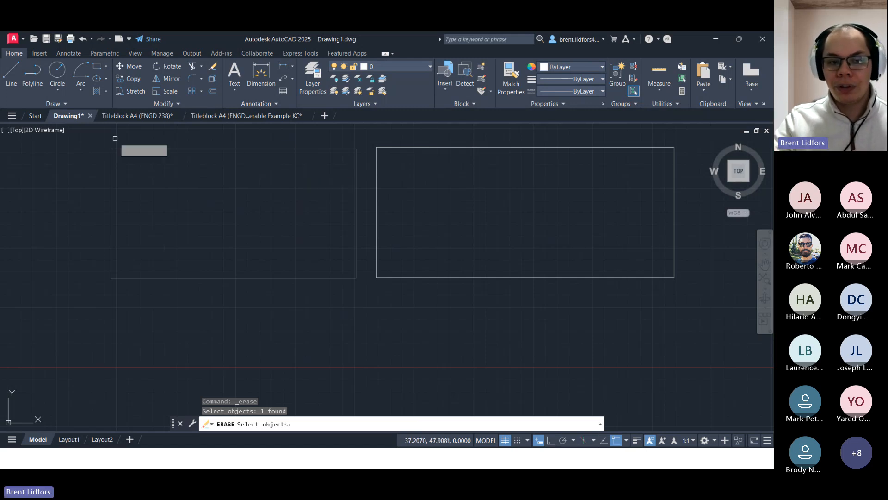
key("Return")
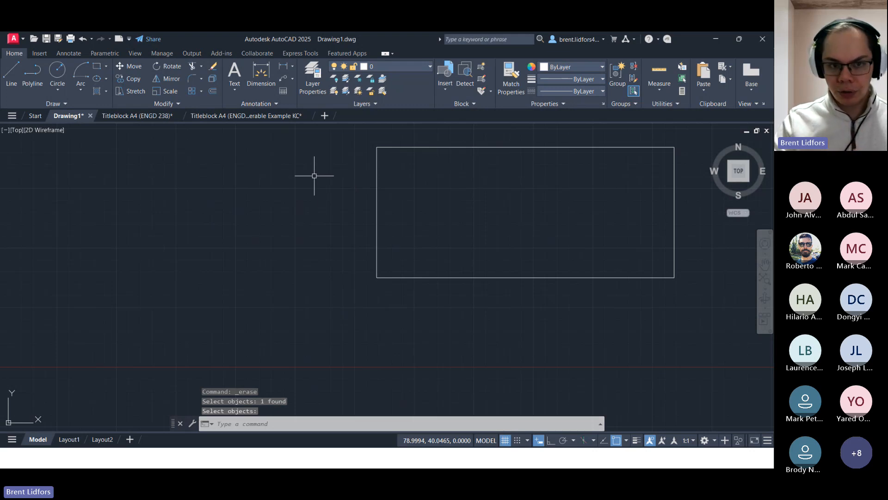
key("ctrl+z")
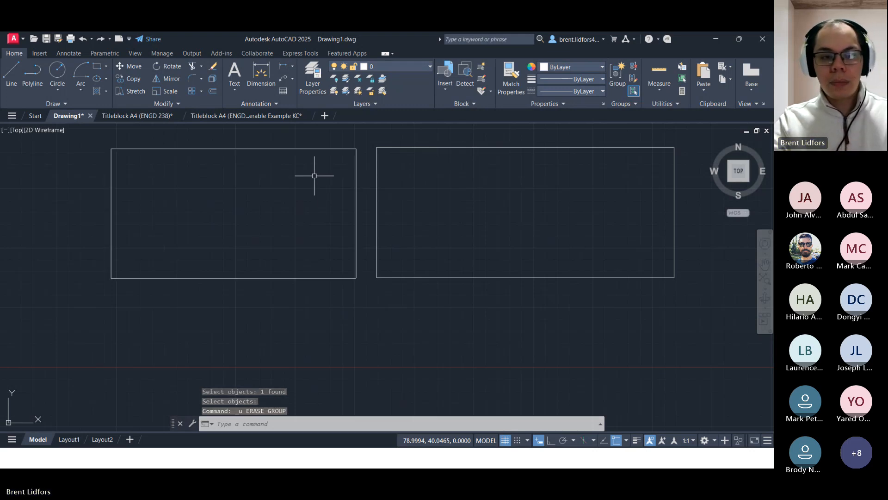
Trim the right rectangle's top side, and cut off its right and bottom sides with a freehand selection path
left_click(193, 67)
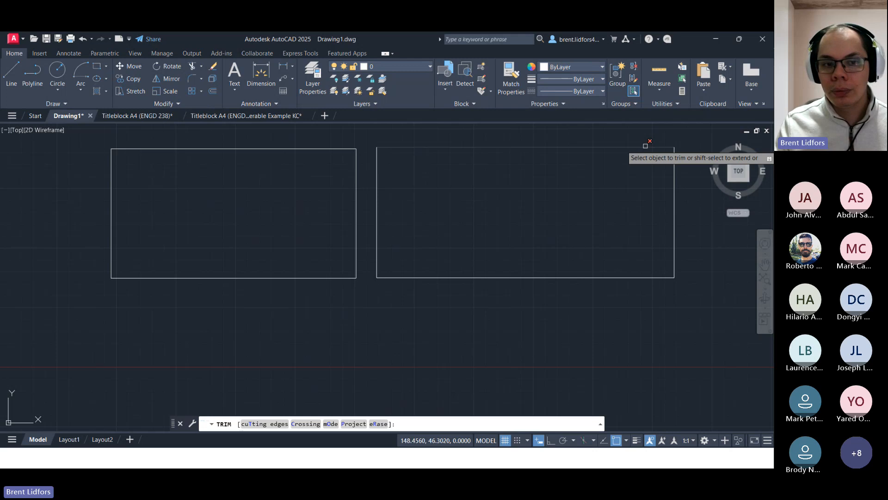
key("Escape")
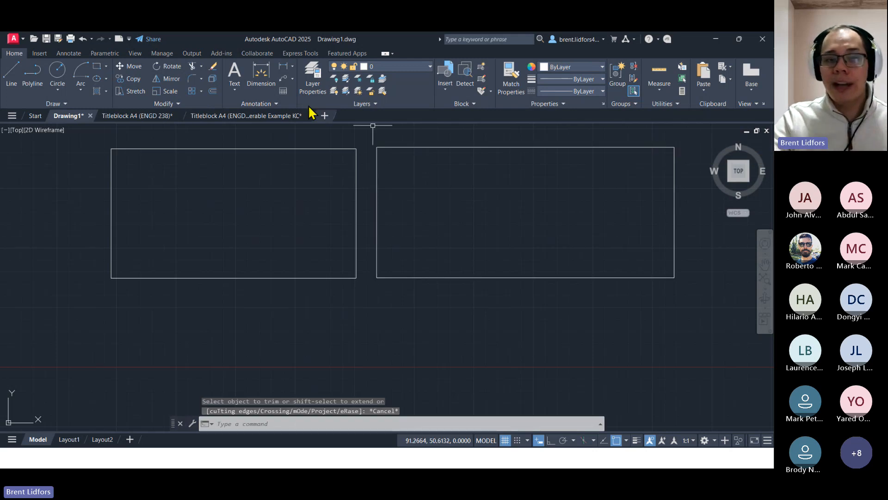
left_click(197, 70)
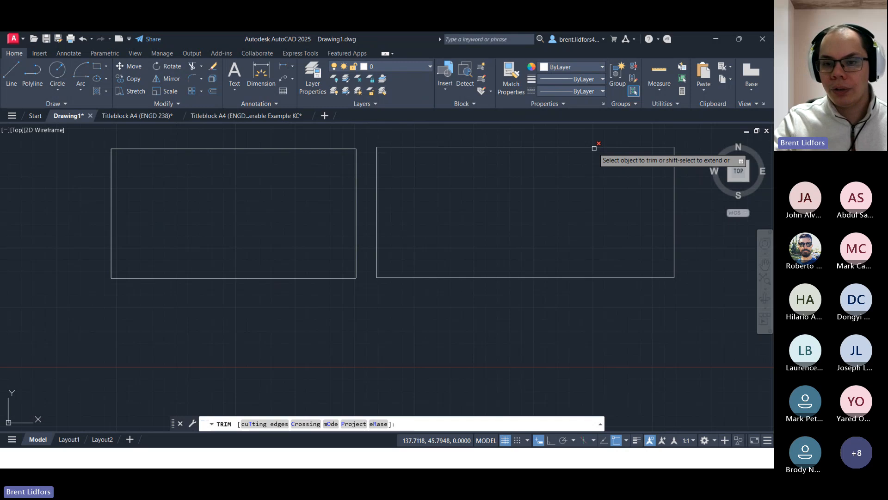
left_click(594, 148)
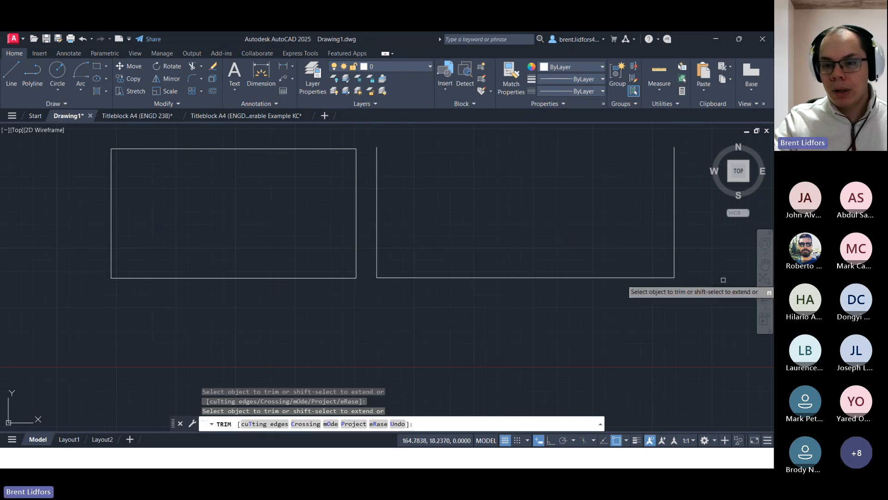
mouse_move(716, 242)
left_mouse_down()
mouse_move(631, 204)
mouse_move(462, 333)
left_mouse_up()
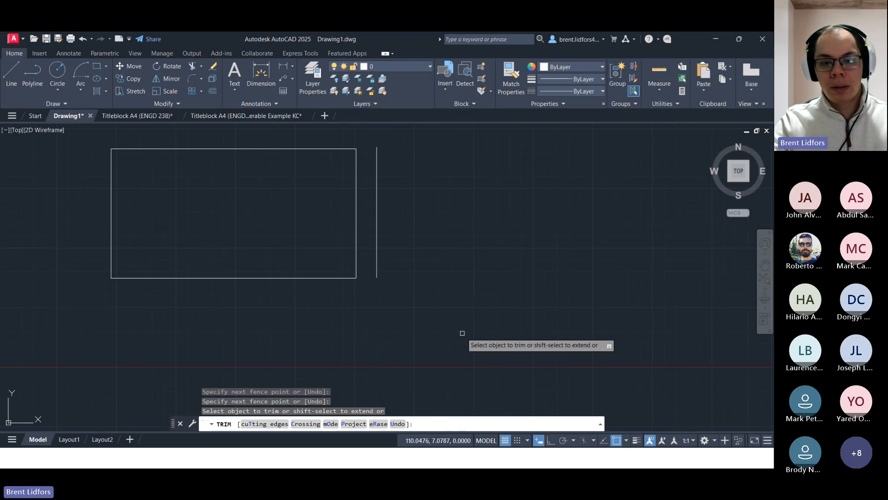
Undo the trims made to the right rectangle and leave the Trim command
key("ctrl+z")
key("ctrl+z")
key("Escape")
key("Escape")
key("Escape")
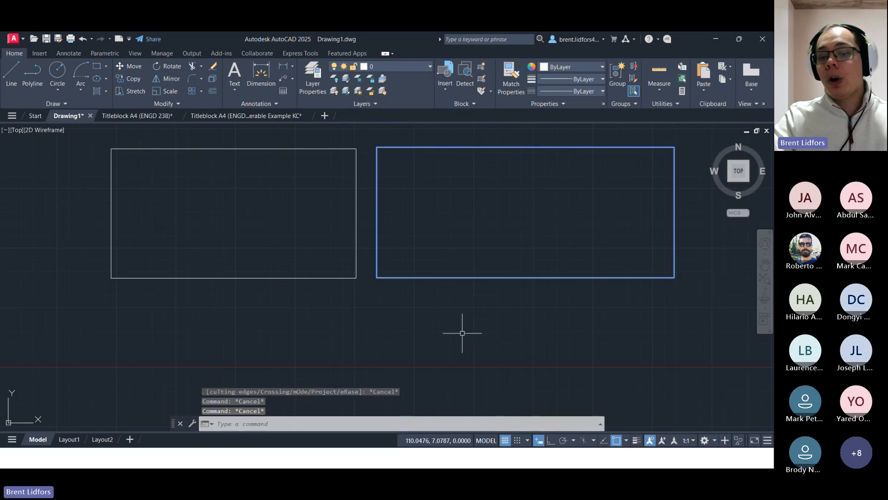
key("Escape")
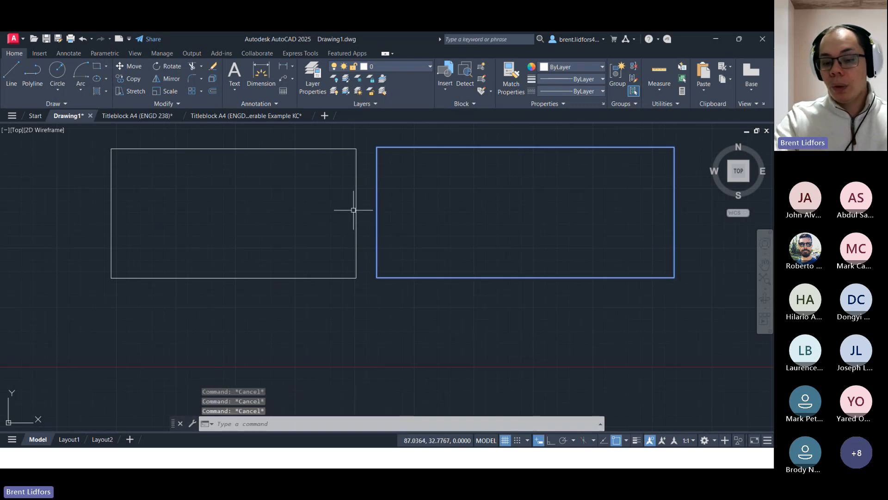
Delete the whole right rectangle
left_click(401, 147)
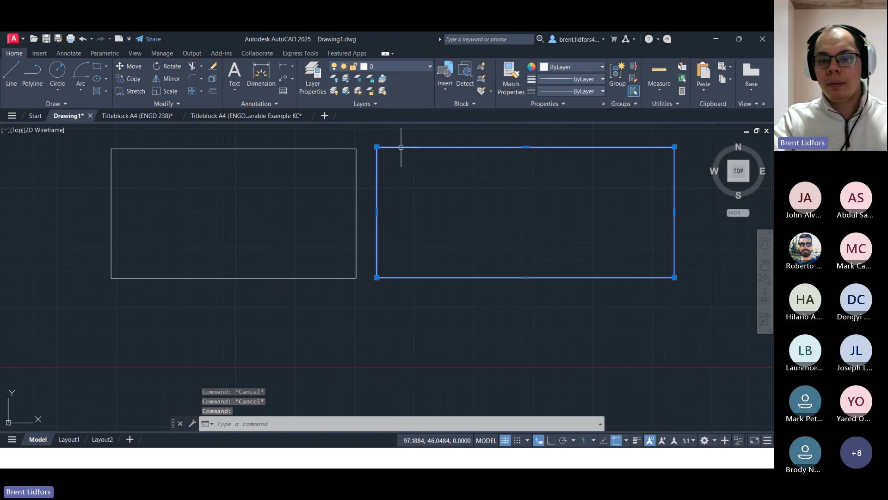
key("Delete")
Draw a diagonal line about 68.5 units long across the remaining rectangle, from beyond its upper-right corner to below its bottom side
left_click(12, 76)
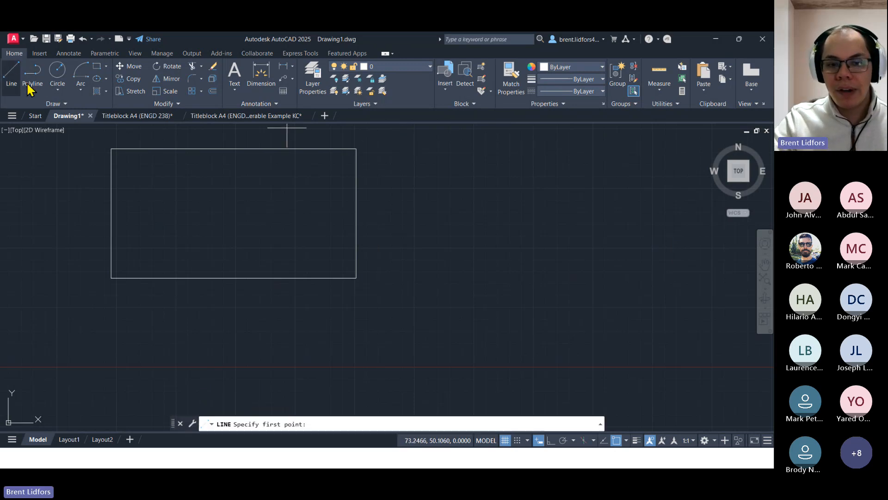
left_click(386, 140)
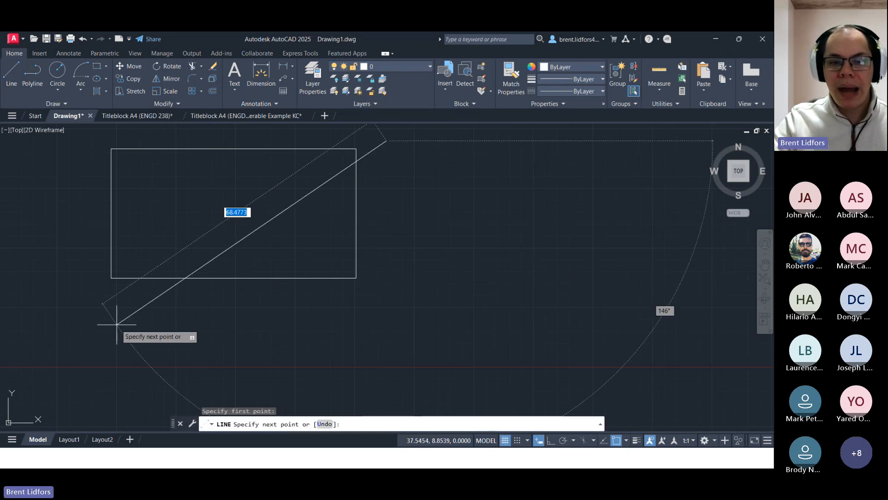
left_click(117, 324)
key("Escape")
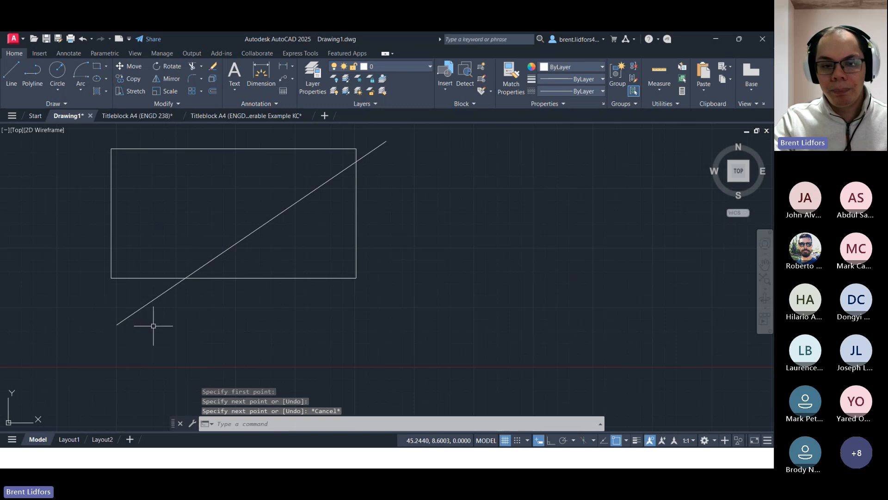
middle_click_drag(235, 187, 326, 194)
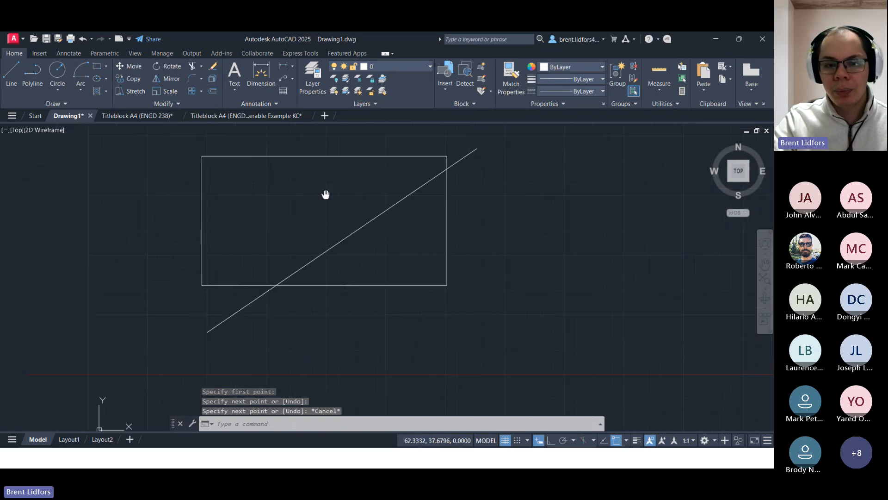
Draw a second diagonal line below the first, roughly parallel to it and crossing the rectangle's bottom and right sides
left_click(192, 68)
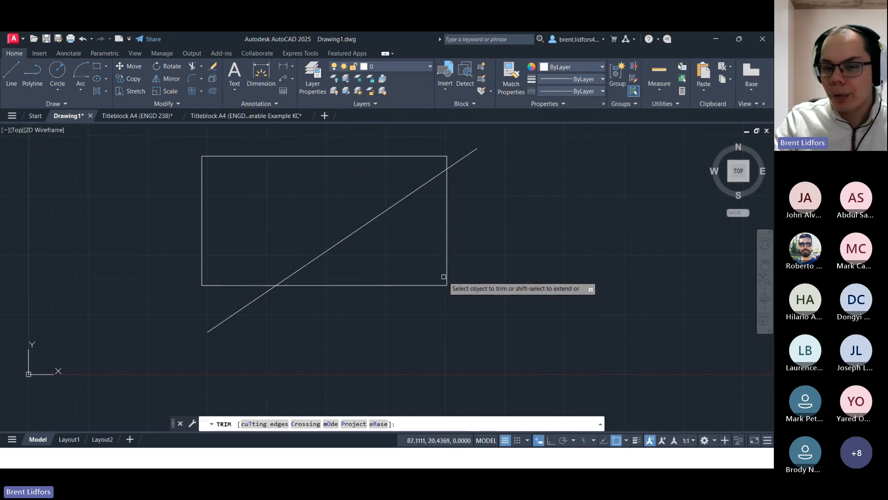
left_click(9, 81)
left_click(320, 328)
left_click(526, 195)
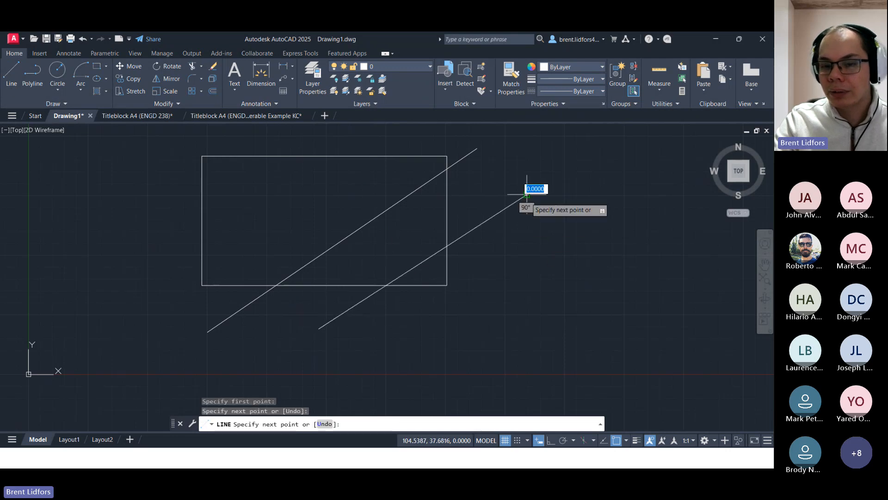
key("Escape")
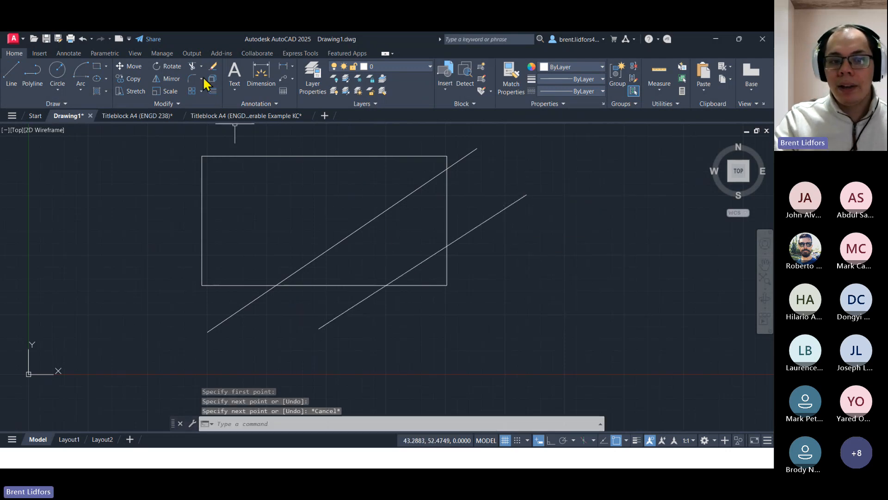
Trim away the parts of the rectangle's right and bottom sides that lie between the two diagonal lines
left_click(192, 66)
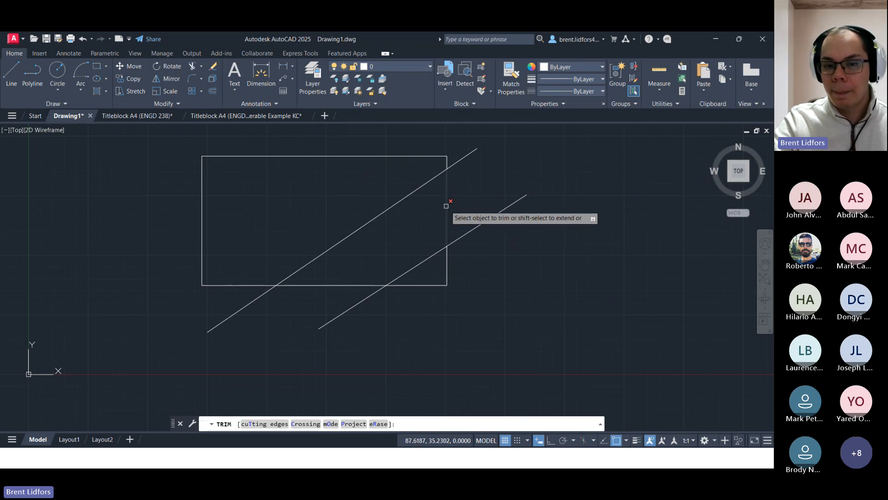
left_click(446, 206)
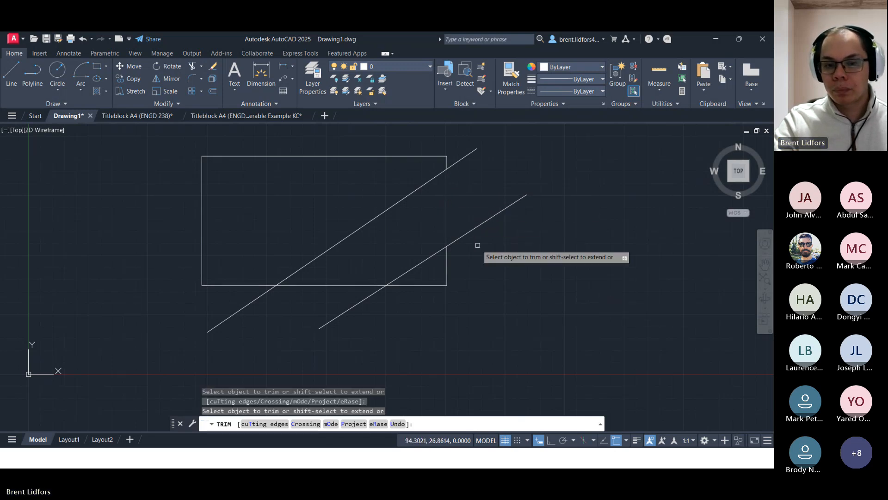
left_click(461, 218)
left_click(296, 309)
key("Return")
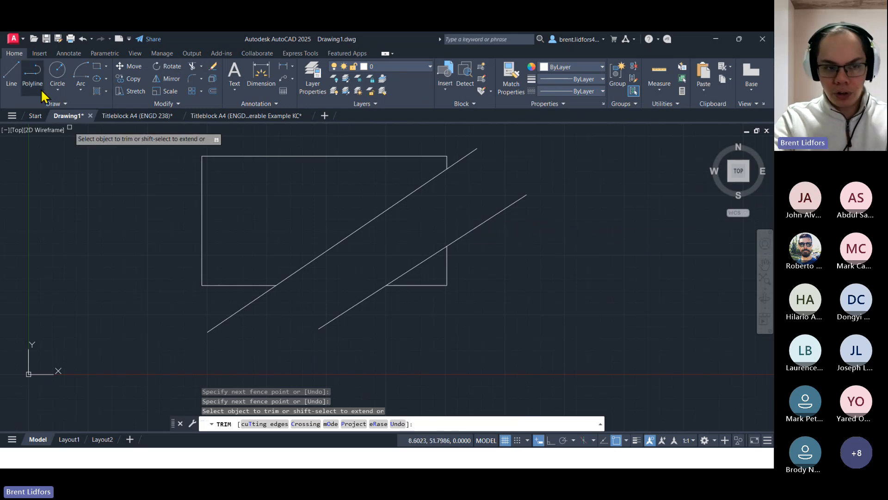
Draw a circle over the left part of the rectangle, large enough to cross its sides and the upper diagonal line
left_click(57, 71)
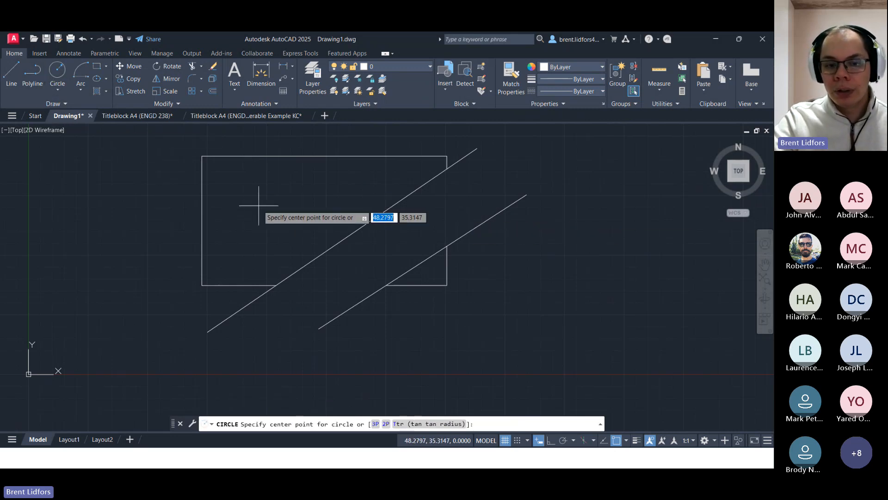
left_click(268, 234)
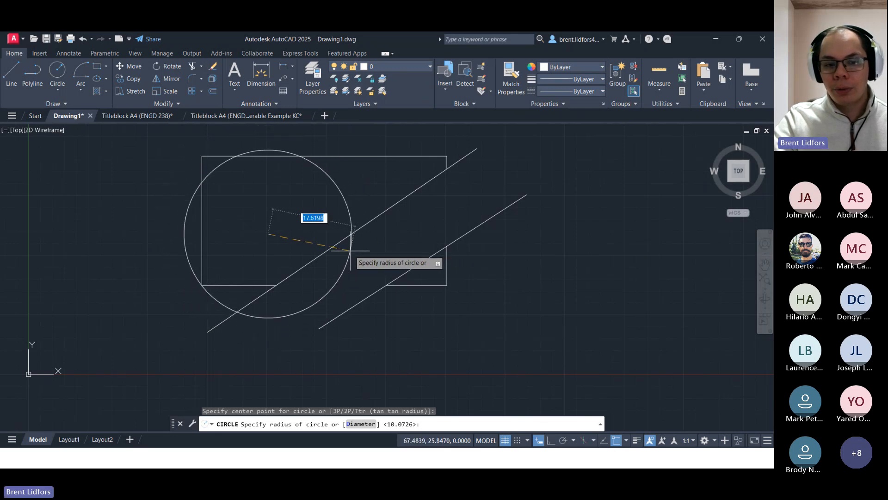
left_click(356, 250)
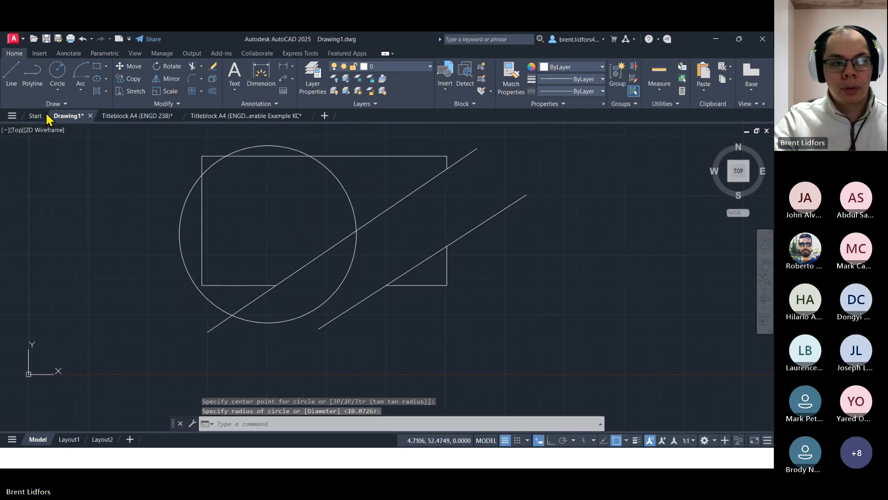
Trim the circle's upper-right arc, and the parts of the rectangle's bottom and left sides inside the circle
left_click(191, 67)
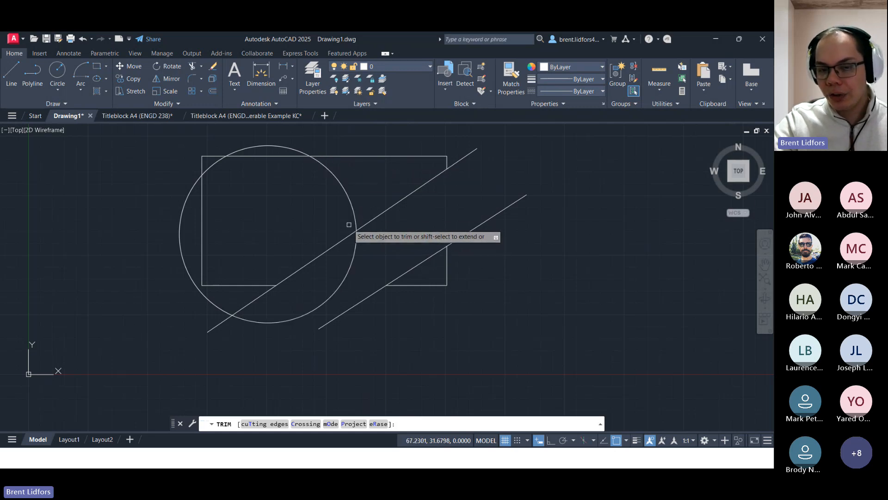
left_click(352, 215)
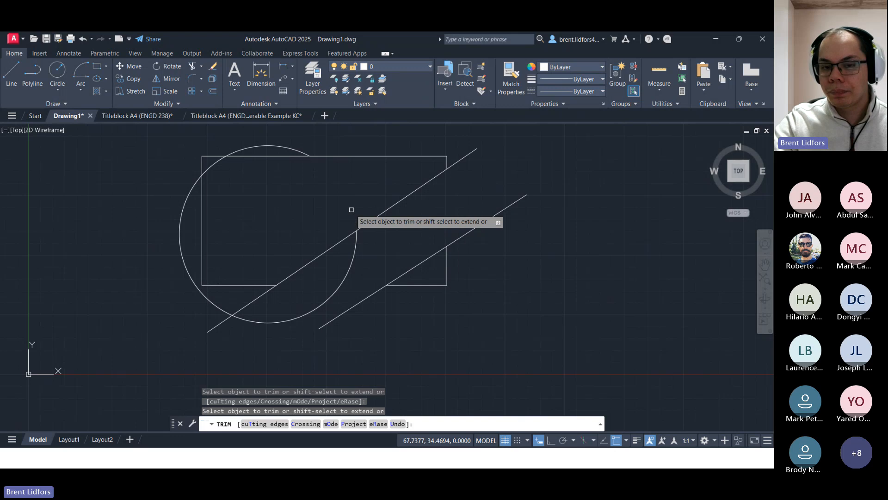
left_click(248, 283)
left_click(201, 228)
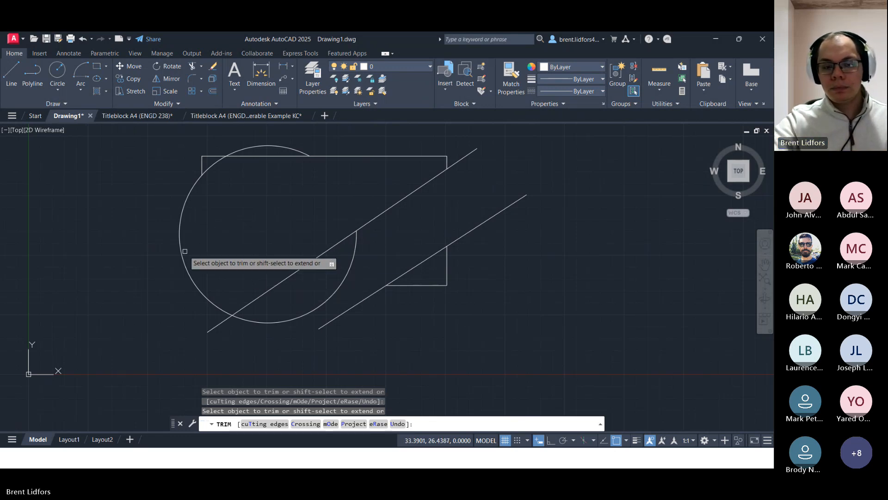
key("Escape")
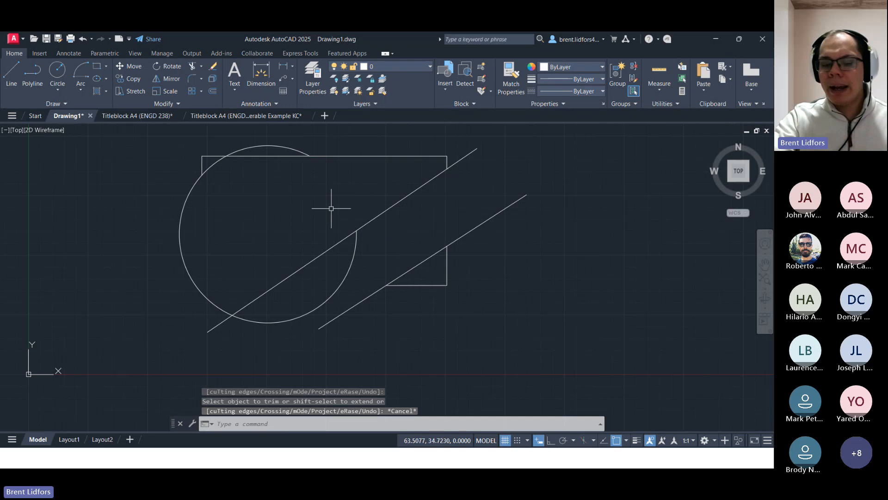
Undo the trims, the circle and both diagonal lines until only the plain rectangle is left
key("ctrl+z")
key("ctrl+z")
key("ctrl+z")
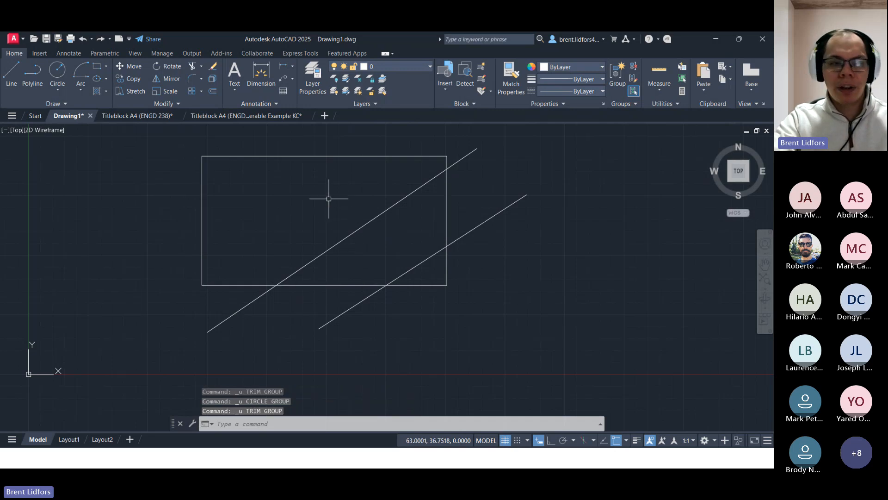
key("ctrl+z")
key("ctrl+z")
key("ctrl+z")
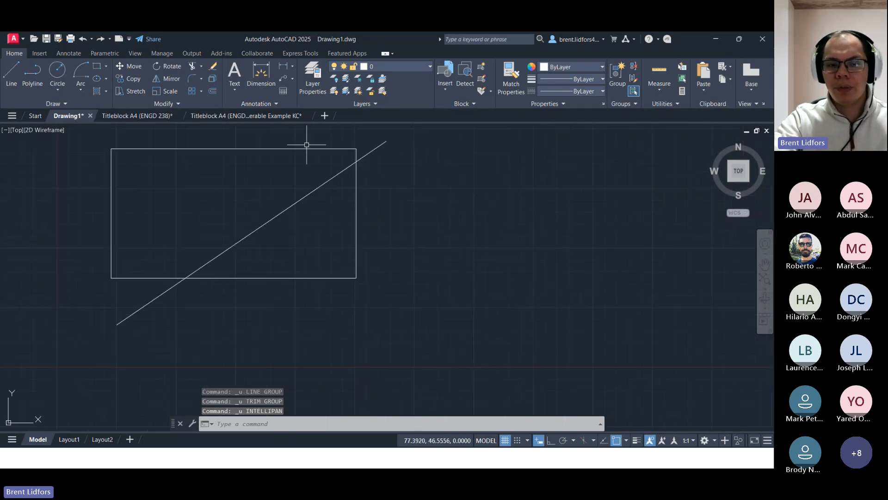
key("ctrl+z")
Draw a circle from the rectangle's geometric center to its top side's midpoint, enabling the Geometric Center and Midpoint object snaps
left_click(57, 71)
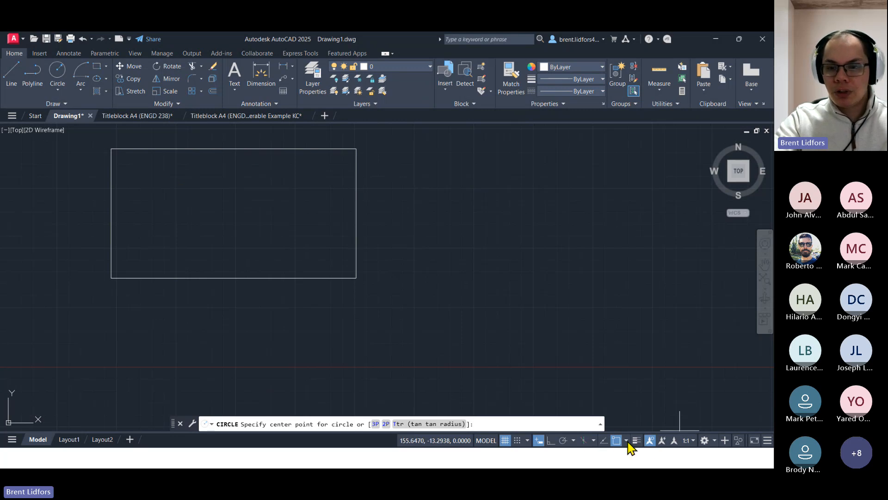
left_click(627, 442)
left_click(634, 290)
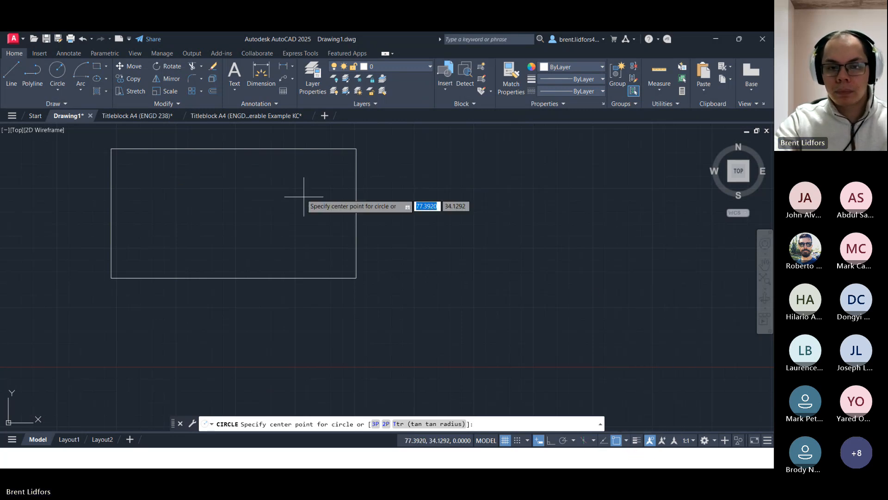
left_click(234, 213)
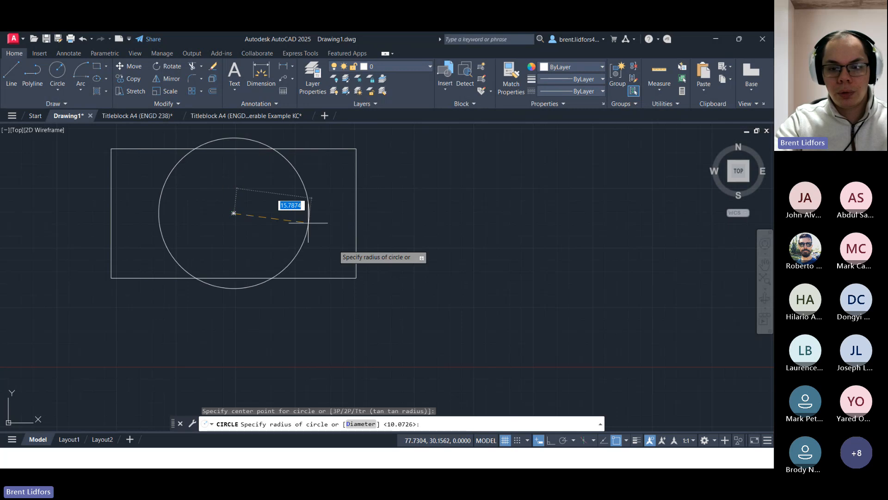
left_click(626, 439)
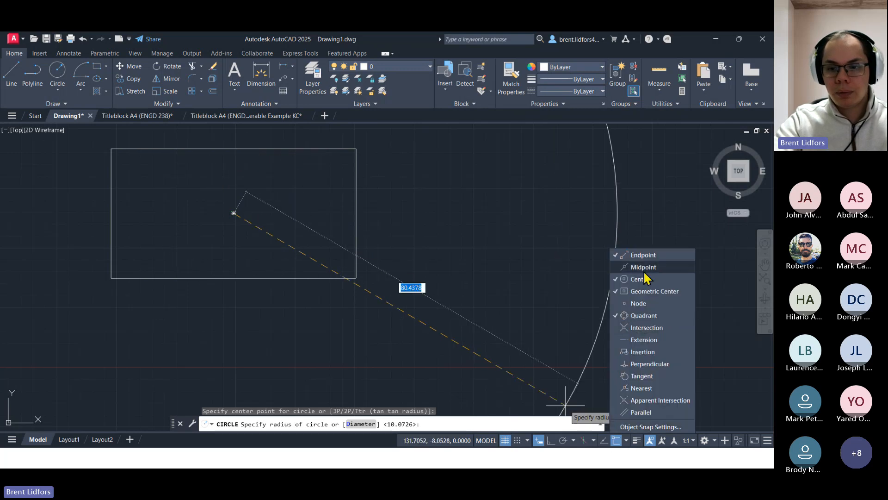
left_click(625, 441)
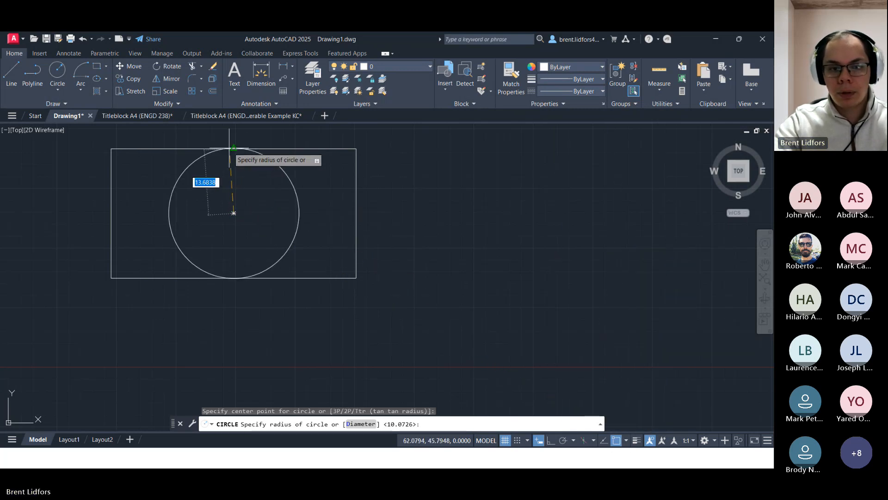
key("Escape")
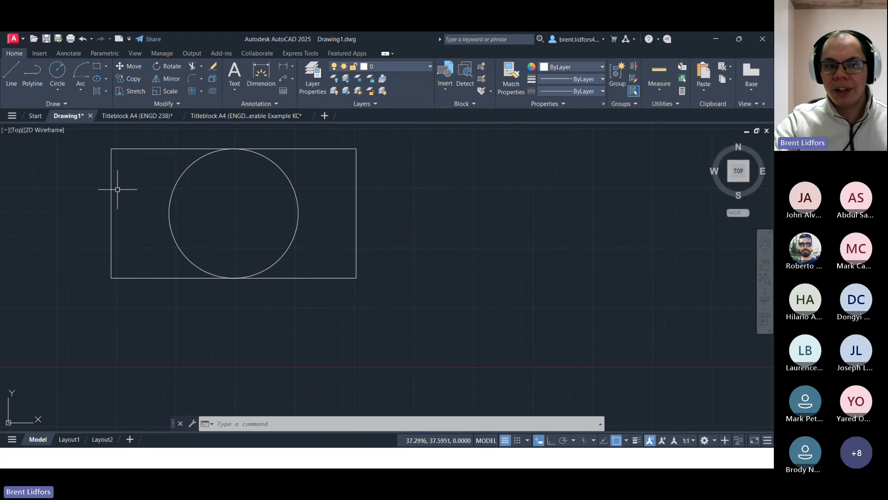
left_click(191, 69)
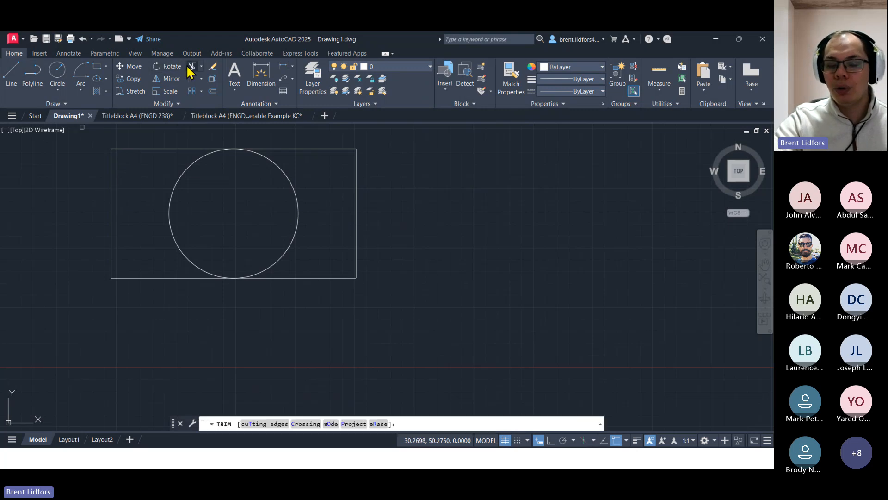
key("Escape")
left_click(285, 176)
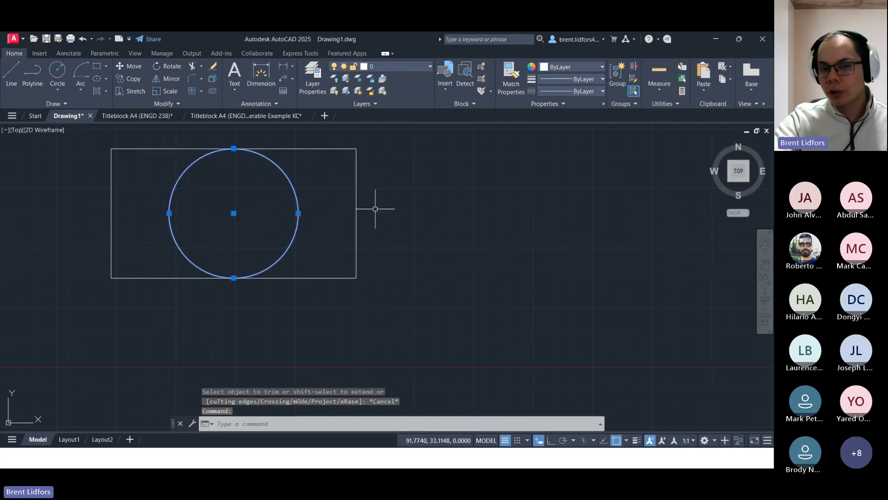
left_click(356, 202)
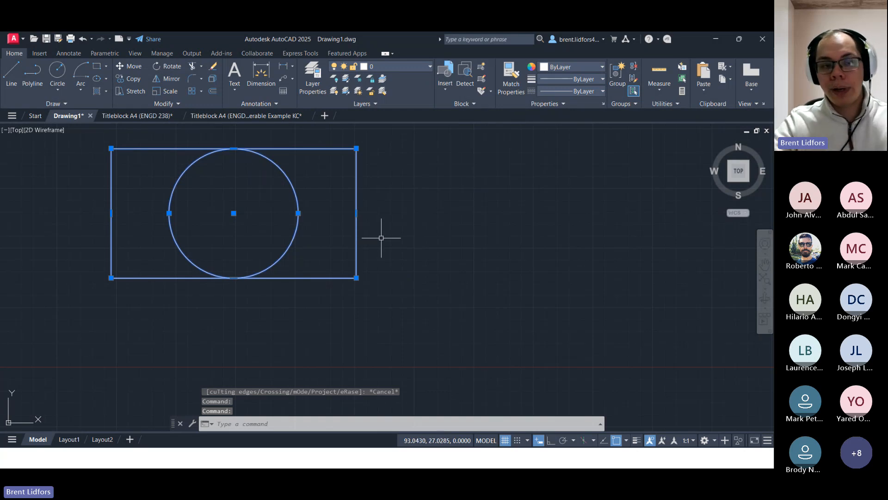
key("Escape")
Trim away the rectangle's right portion and the circle's left half to form a single rounded-end profile
left_click(192, 67)
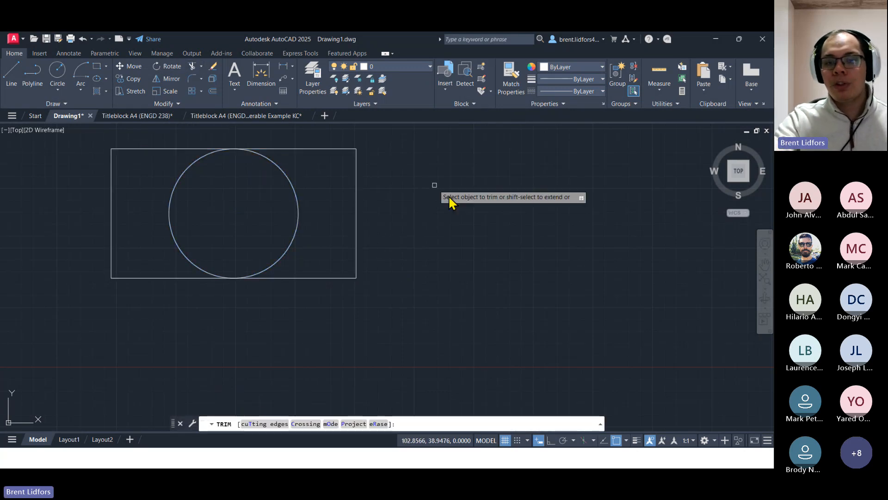
mouse_move(360, 134)
left_mouse_down()
mouse_move(363, 199)
mouse_move(283, 298)
left_mouse_up()
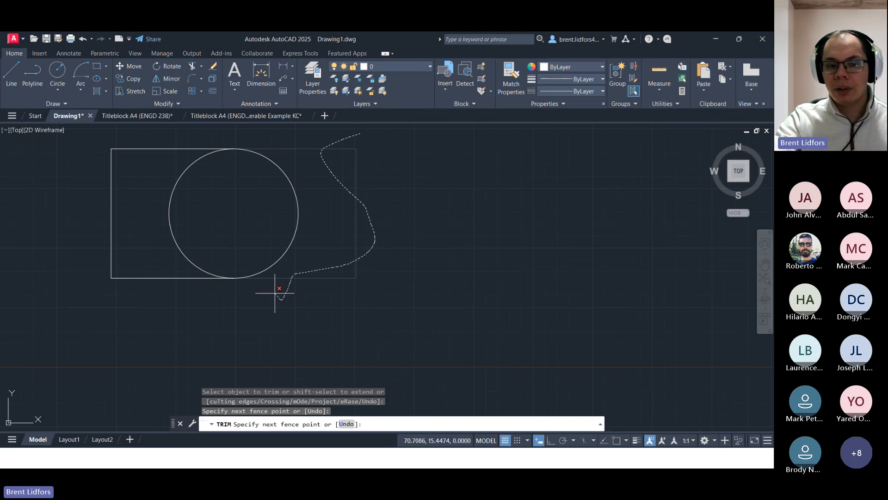
left_click_drag(275, 292, 278, 296)
left_click_drag(205, 223, 153, 220)
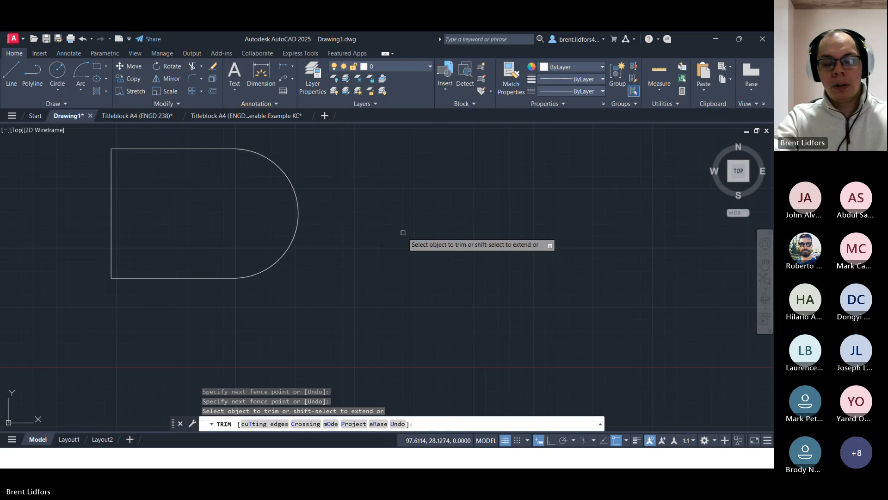
key("Escape")
left_click(235, 149)
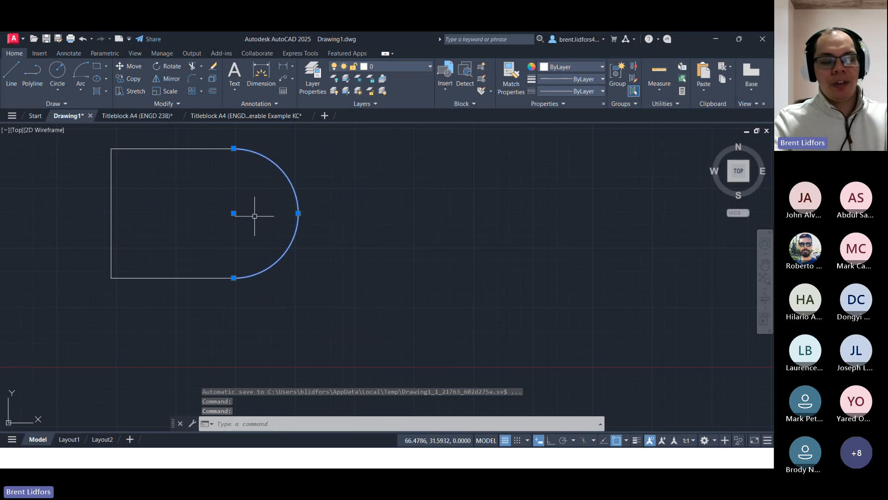
key("Escape")
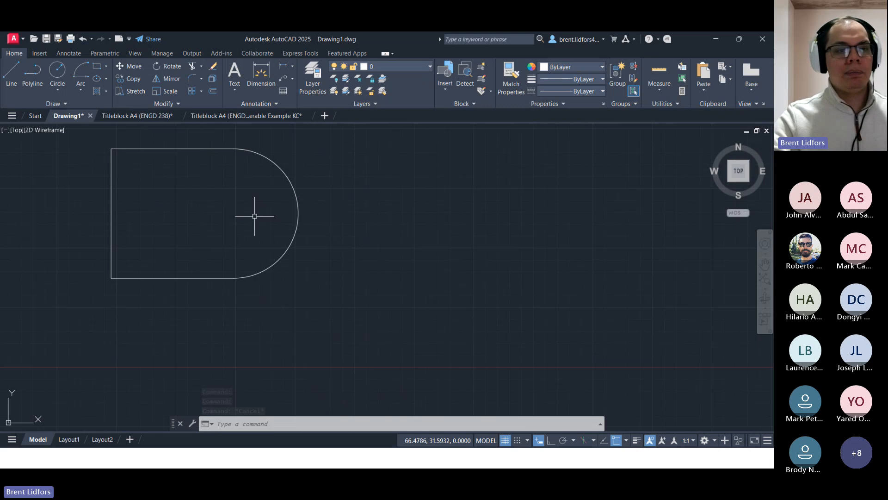
Draw a single near-vertical line crossing the profile close to where its straight sides meet the arc, extending beyond both sides
left_click(11, 72)
left_click(235, 149)
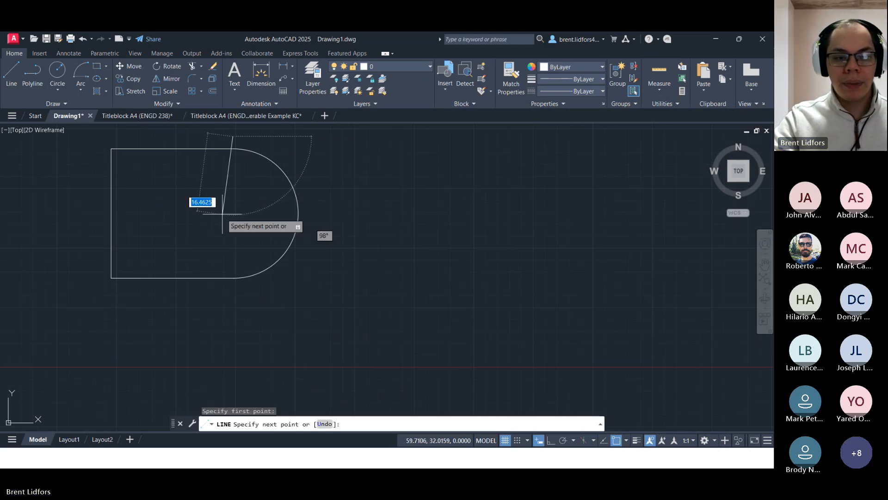
left_click(225, 362)
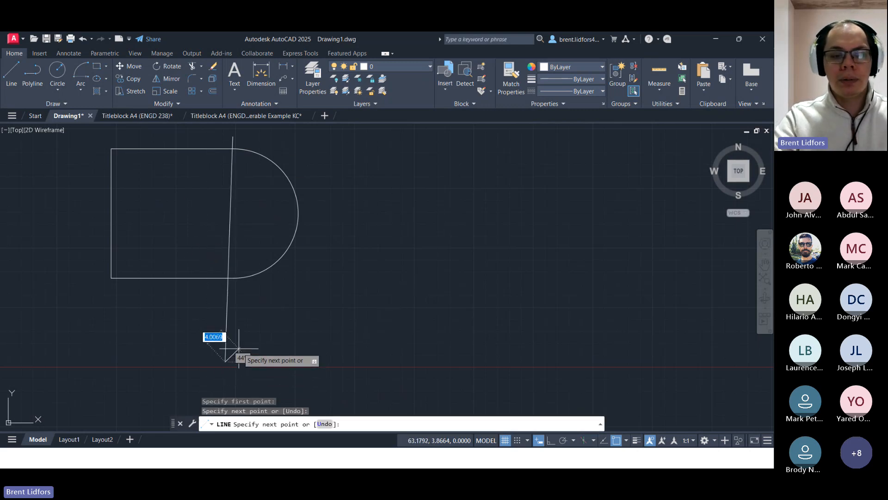
key("Escape")
Trim away the crossing line's section inside the profile, and its leftover ends above and below
middle_click_drag(224, 307, 310, 370)
scroll(279, 323, "down", 2)
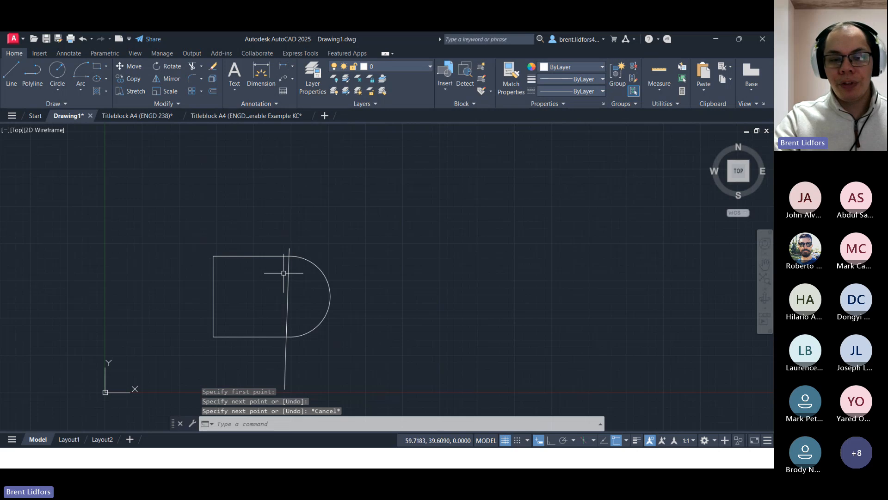
middle_click_drag(283, 273, 285, 259)
scroll(292, 267, "up", 7)
scroll(291, 263, "down", 3)
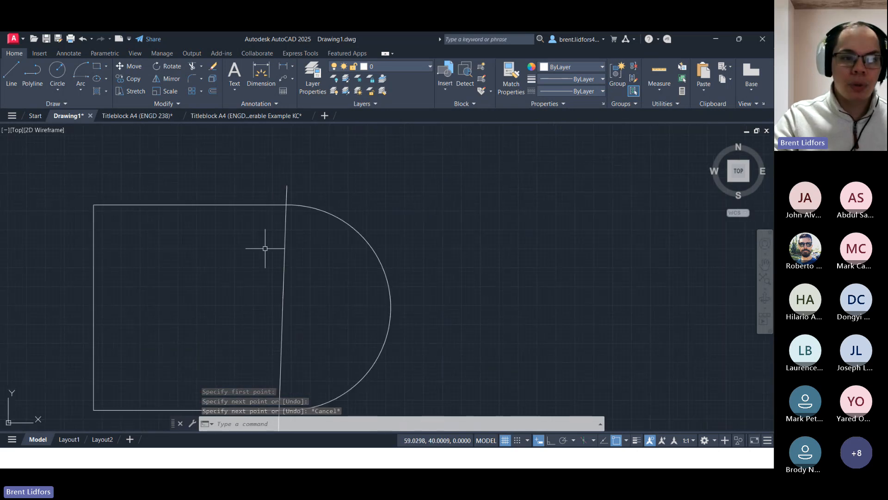
left_click(192, 66)
middle_click_drag(413, 352, 428, 294)
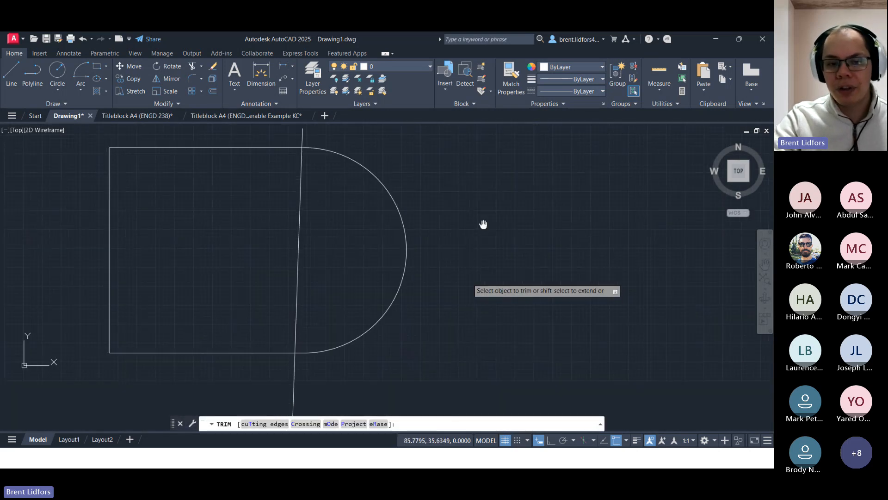
left_click_drag(324, 220, 245, 207)
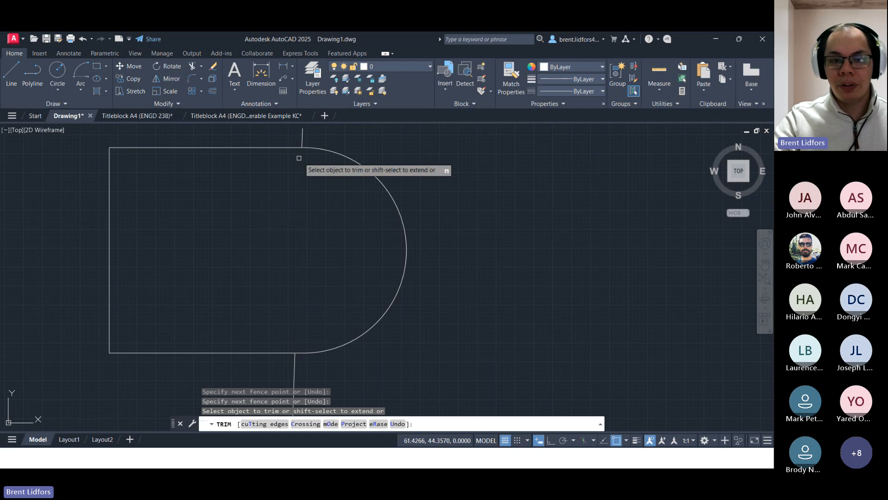
left_click_drag(325, 140, 272, 137)
middle_click_drag(419, 281, 417, 272)
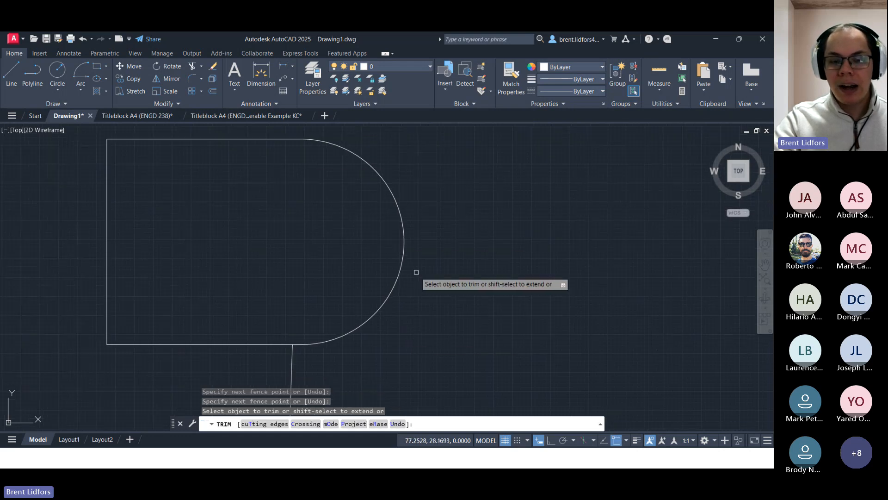
mouse_move(337, 371)
left_mouse_down()
mouse_move(247, 361)
mouse_move(167, 371)
left_mouse_up()
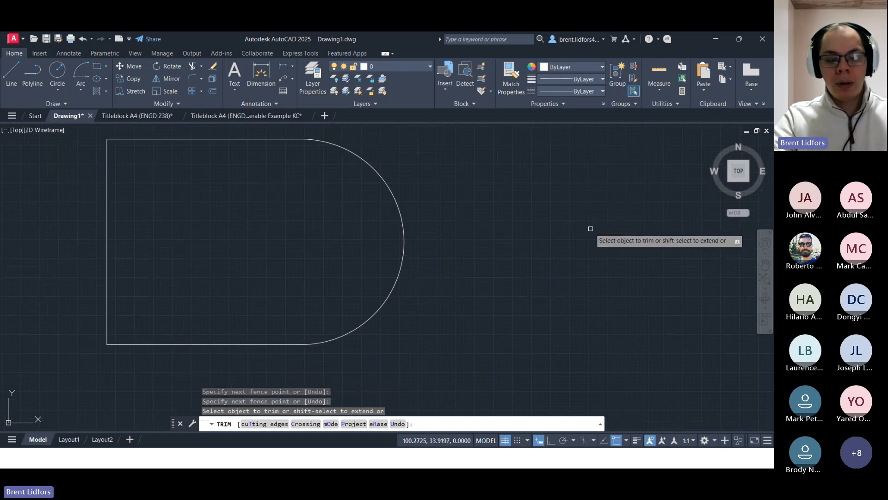
Undo the trims on the crossing line and leave the Trim command
key("ctrl+z")
key("ctrl+z")
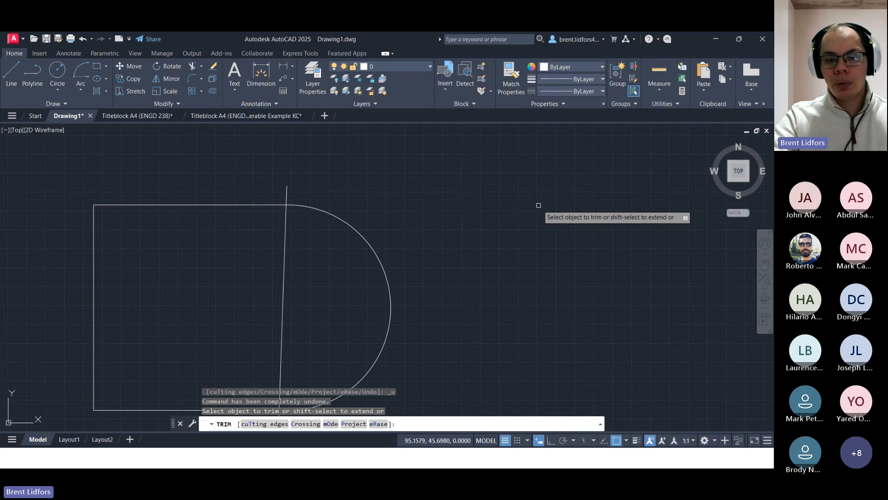
key("Escape")
Erase the whole crossing line, and the complete rounded-end profile
left_click(286, 252)
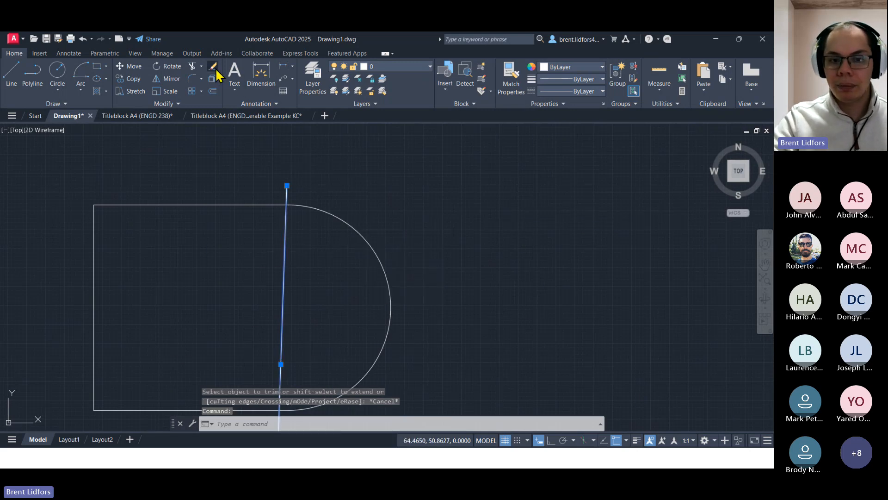
key("Delete")
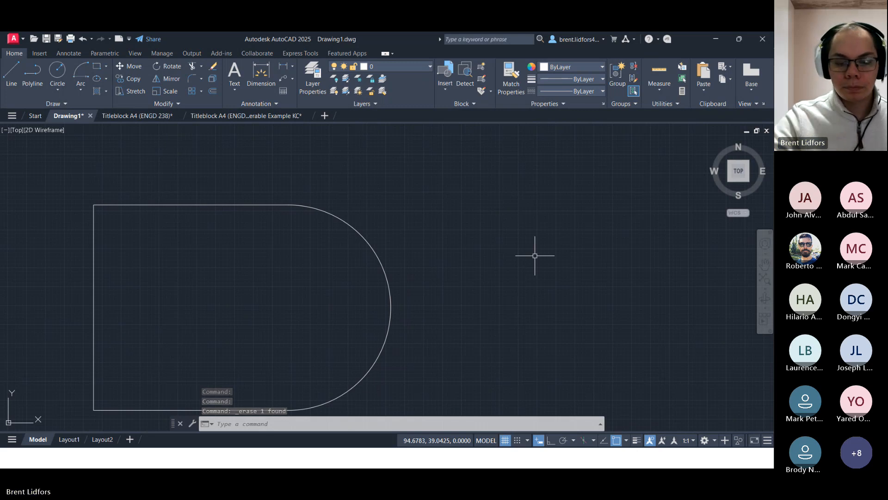
middle_click_drag(344, 240, 409, 187)
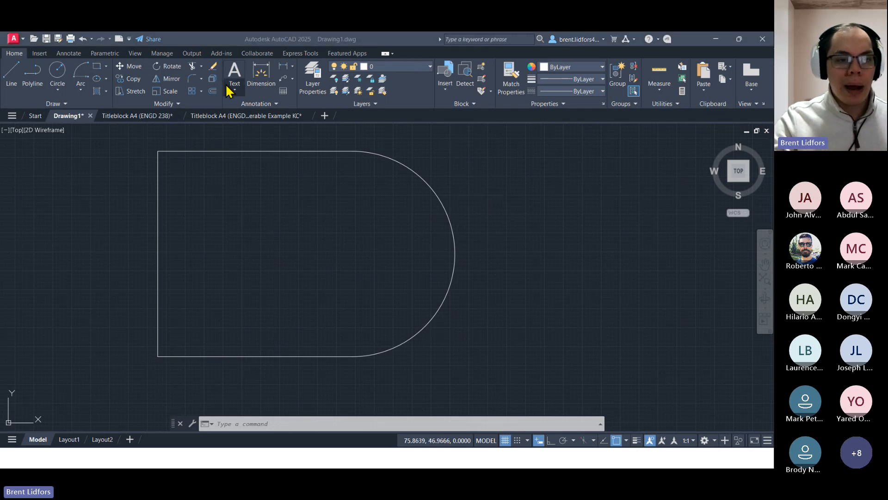
left_click(536, 198)
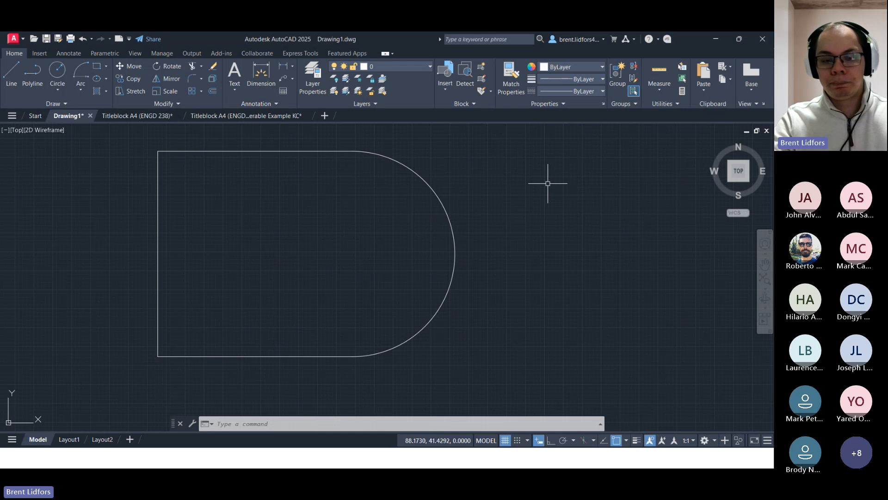
key("Escape")
mouse_move(497, 154)
left_mouse_down()
mouse_move(154, 167)
mouse_move(238, 337)
mouse_move(335, 367)
left_mouse_up()
key("Delete")
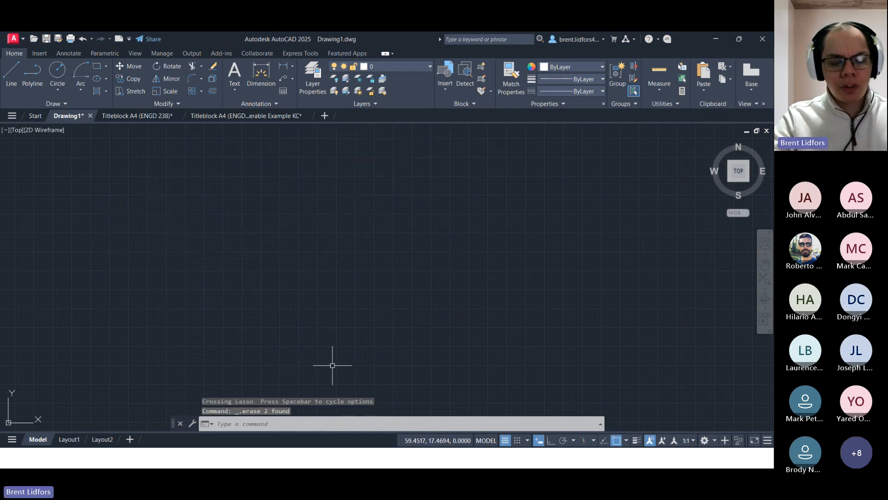
Switch to the Microsoft Teams meeting window
key("alt+Tab")
key("alt+Tab")
mouse_move(335, 373)
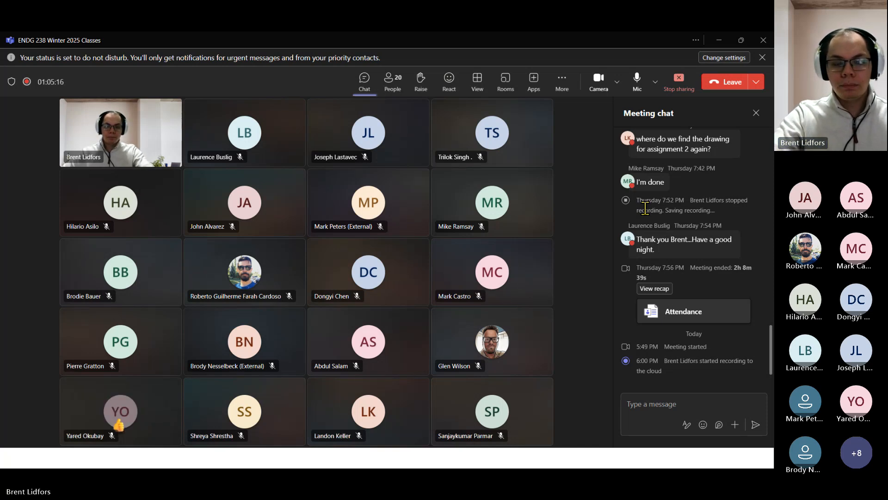
left_click(481, 50)
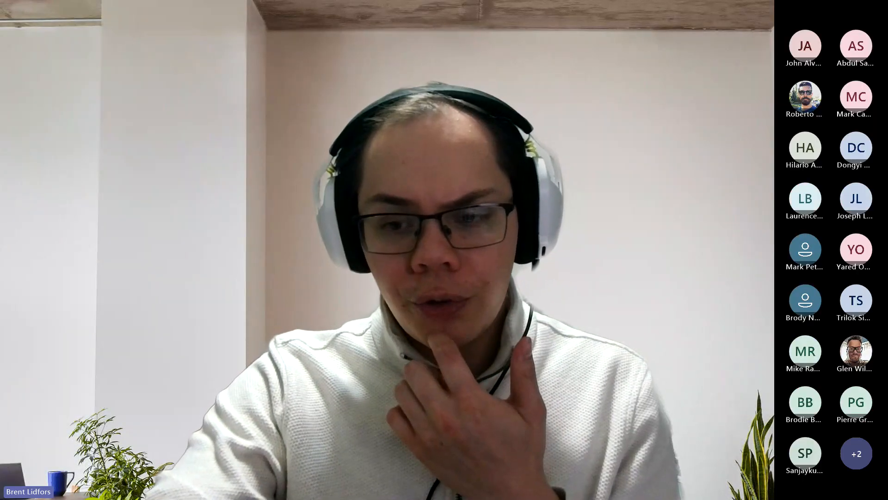
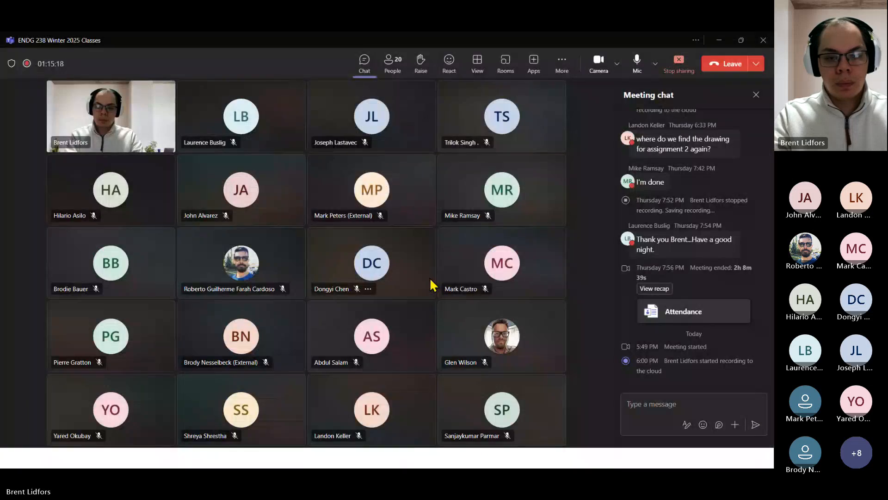
Switch back to the empty Drawing1 in AutoCAD with the origin in view
key("alt+Tab")
key("alt+Tab")
key("alt+Tab")
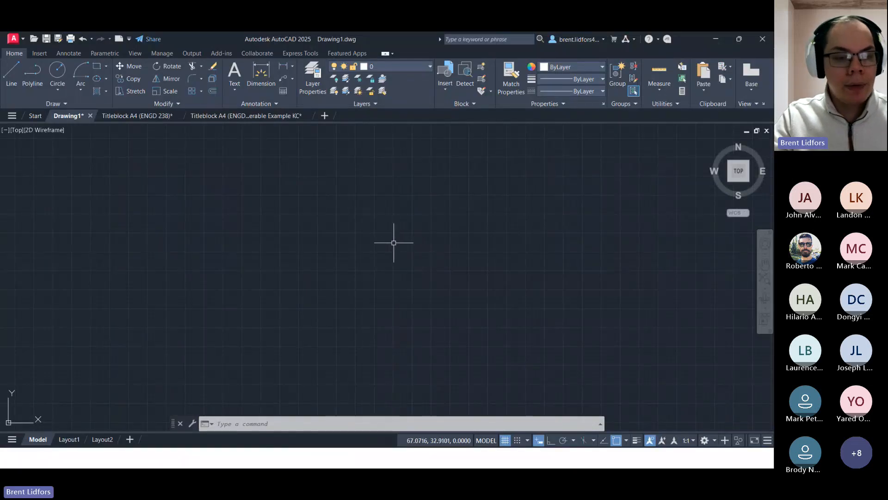
scroll(278, 346, "down", 2)
middle_click_drag(279, 347, 357, 276)
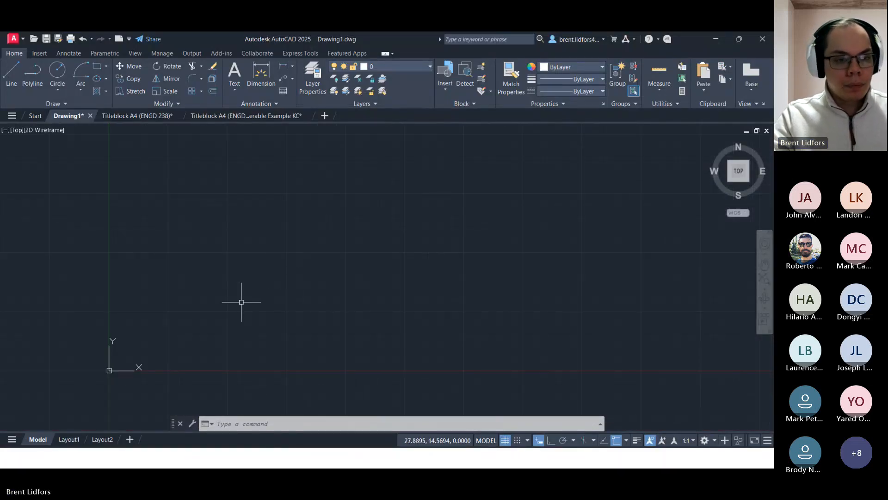
middle_click_drag(278, 286, 292, 273)
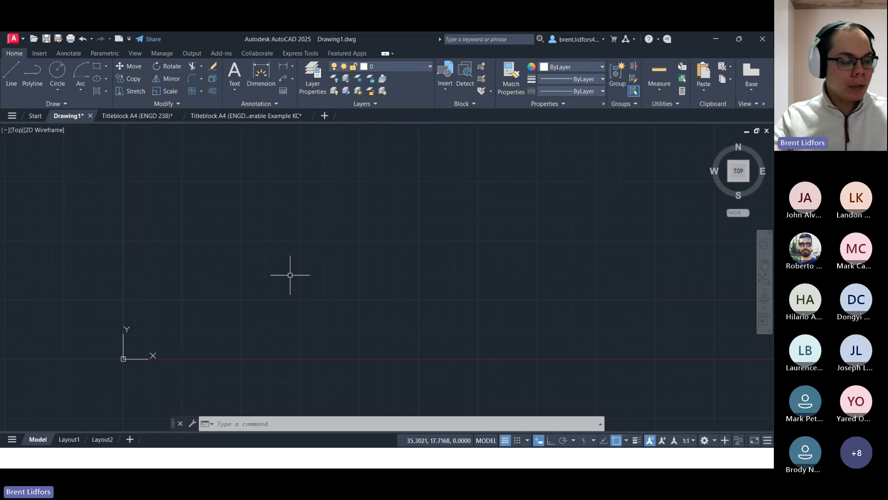
key("alt+Tab")
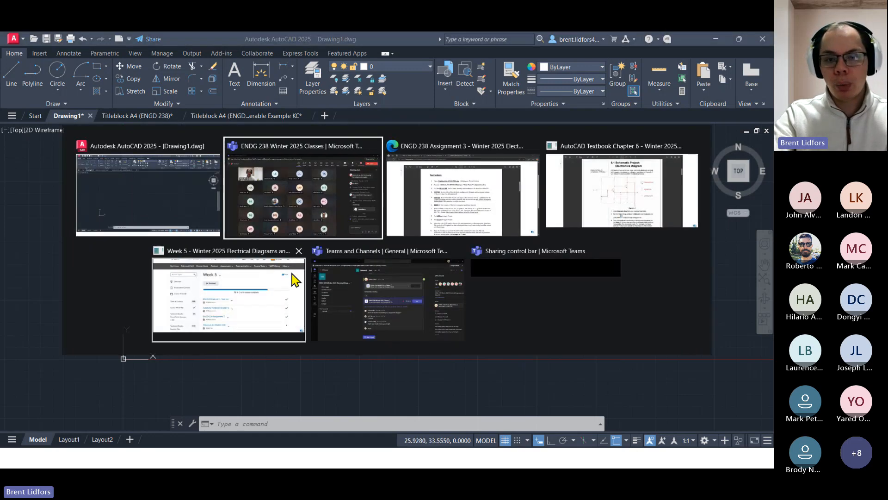
key("alt+Tab")
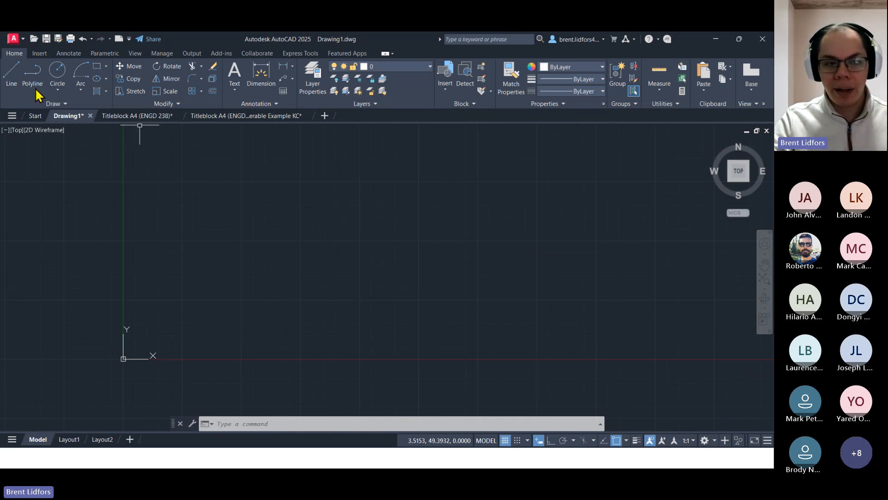
Draw a horizontal rectangle above and to the right of the origin
left_click(97, 67)
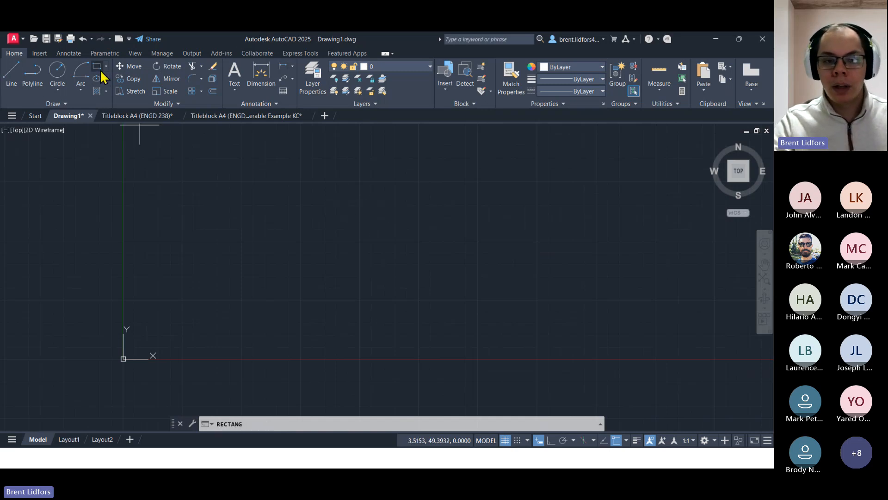
left_click(165, 163)
left_click(393, 298)
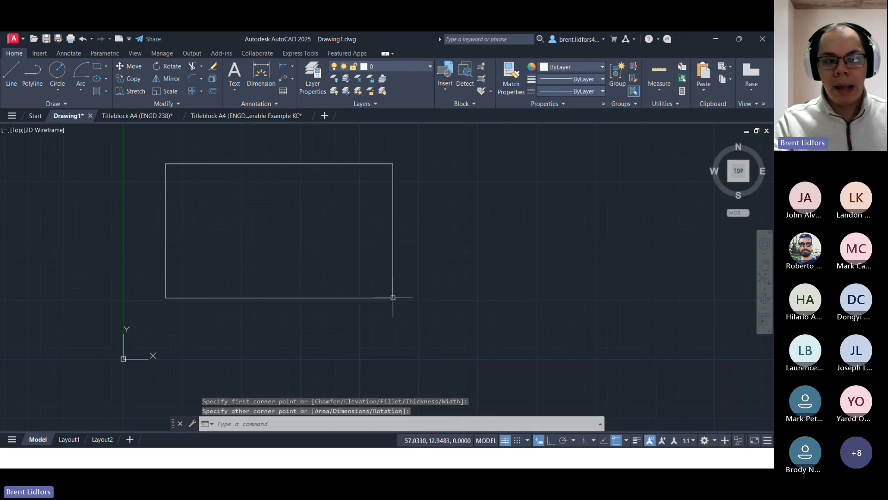
Draw an L-shape of one vertical and one horizontal line beside the rectangle, with polar tracking turned on
left_click(16, 82)
left_click(562, 440)
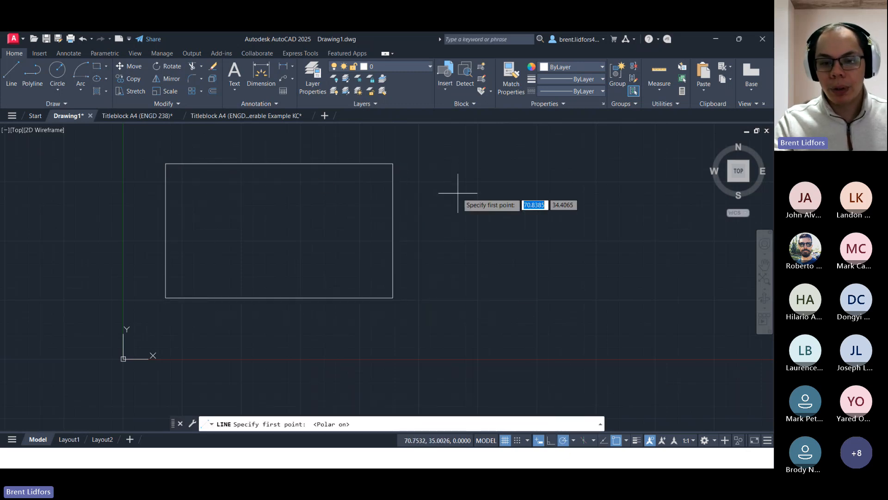
left_click(422, 154)
left_click(447, 310)
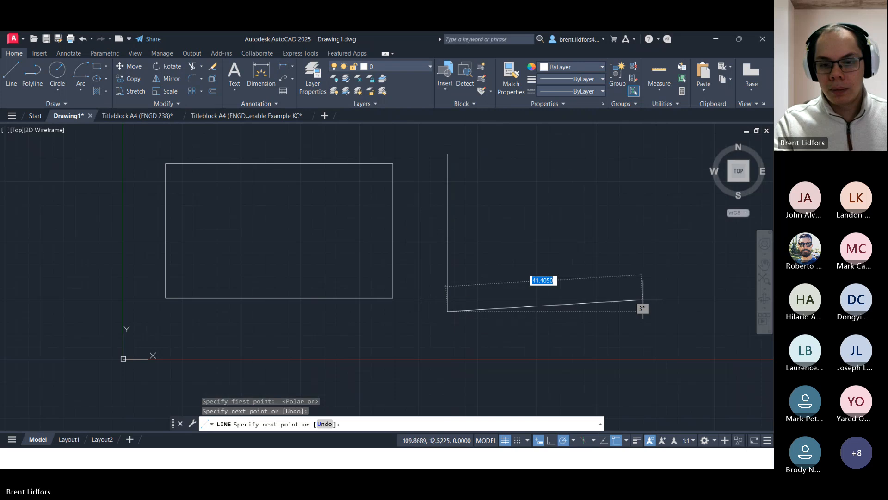
left_click(650, 311)
key("Escape")
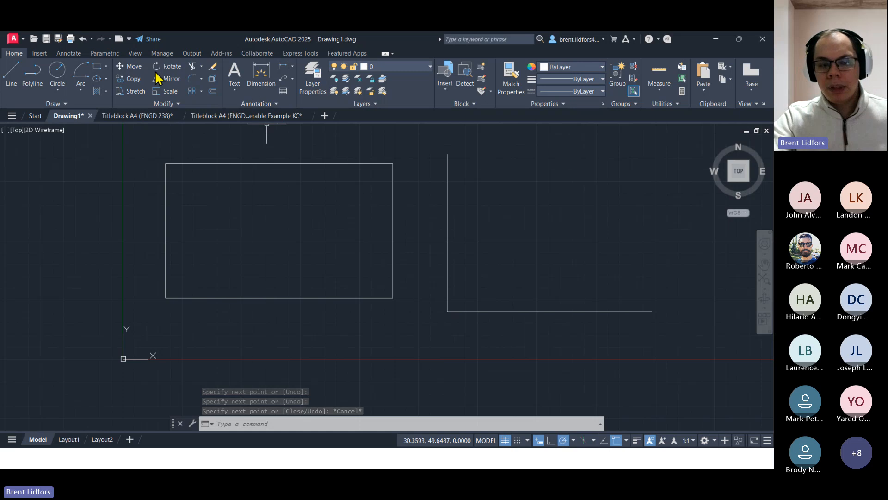
Offset the rectangle inward by a distance of 2
left_click(213, 92)
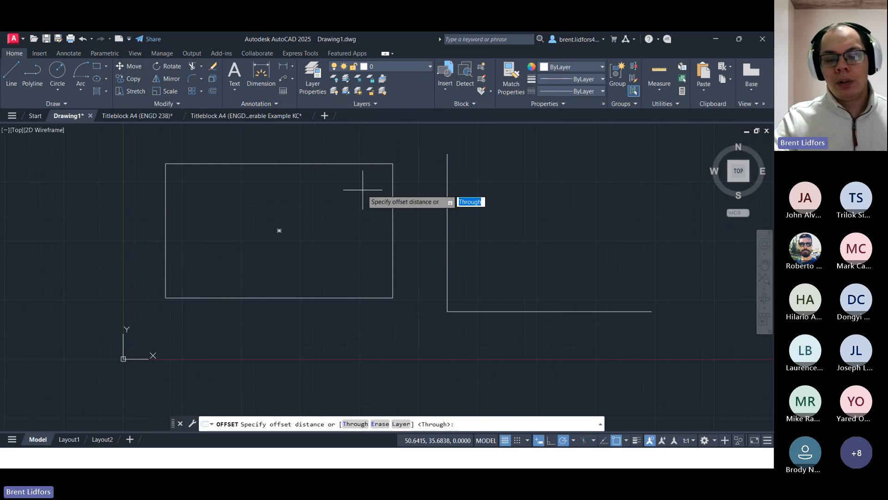
type("2")
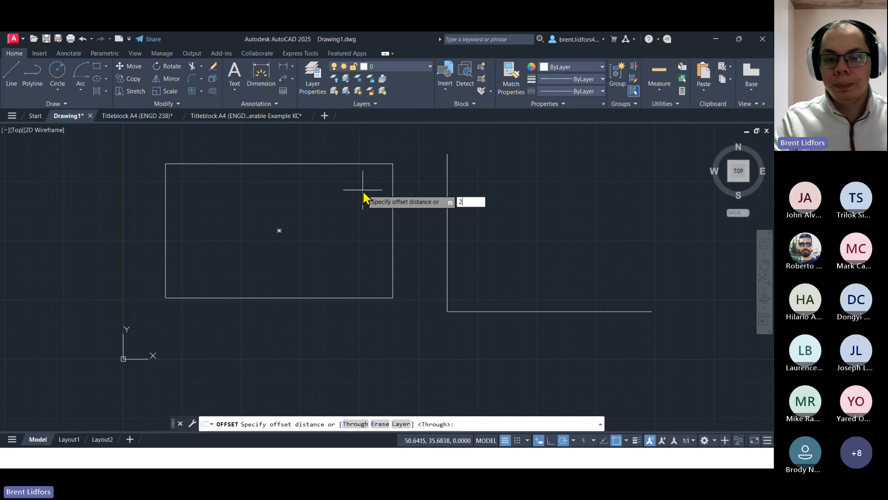
key("Return")
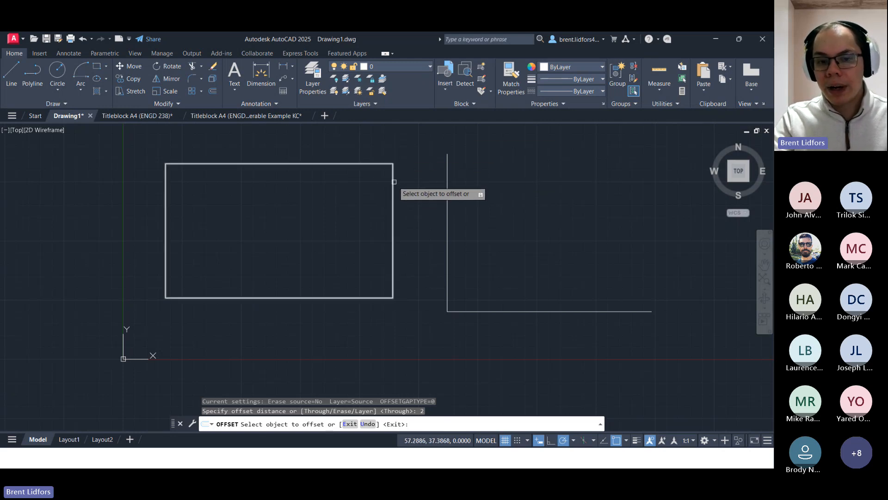
left_click(394, 182)
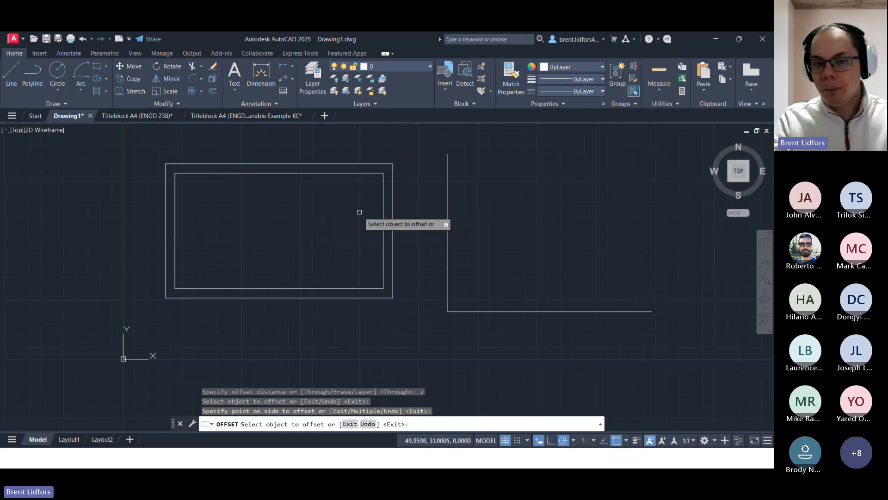
key("Escape")
Select the outer and inner rectangles to examine them as objects, and clear the selection
left_click(392, 187)
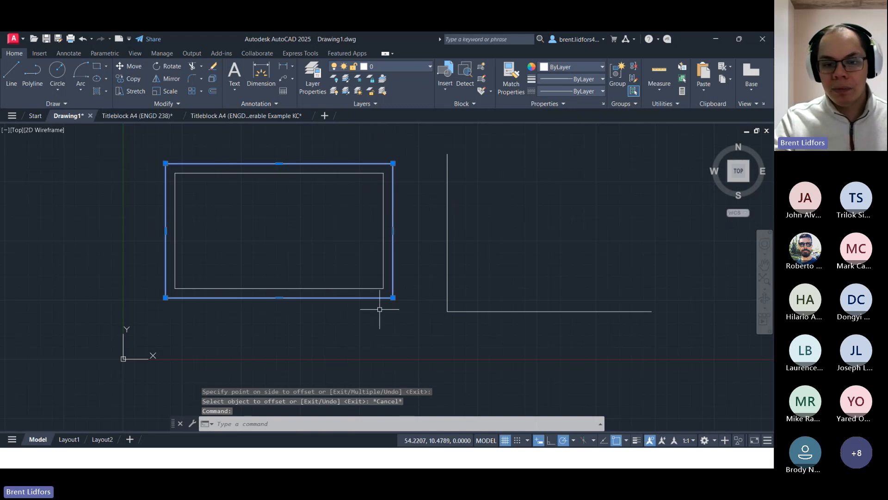
left_click(385, 231)
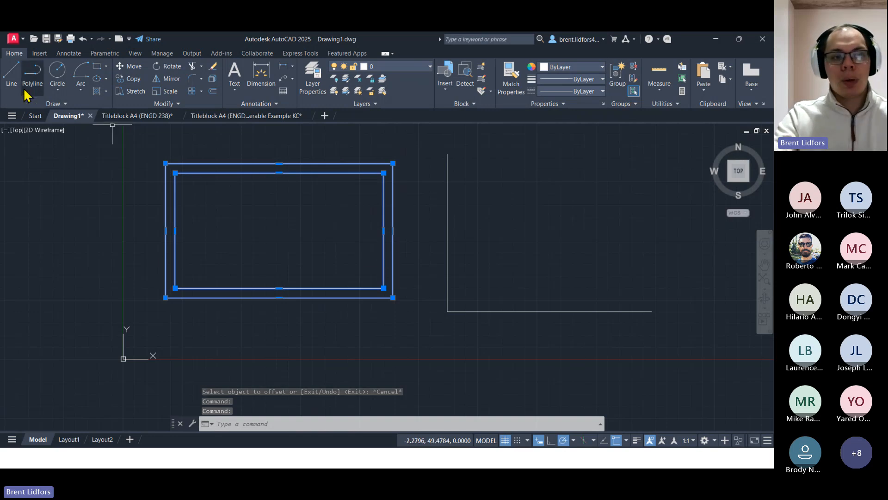
key("Escape")
left_click(14, 77)
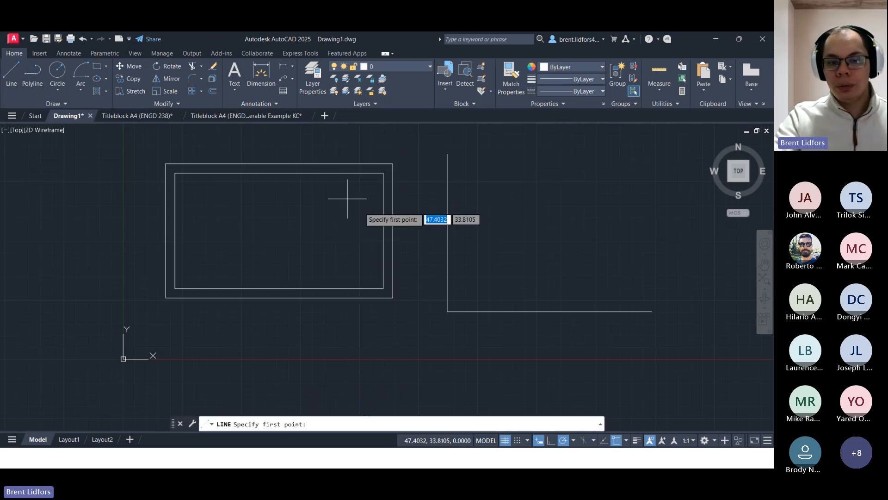
left_click(392, 230)
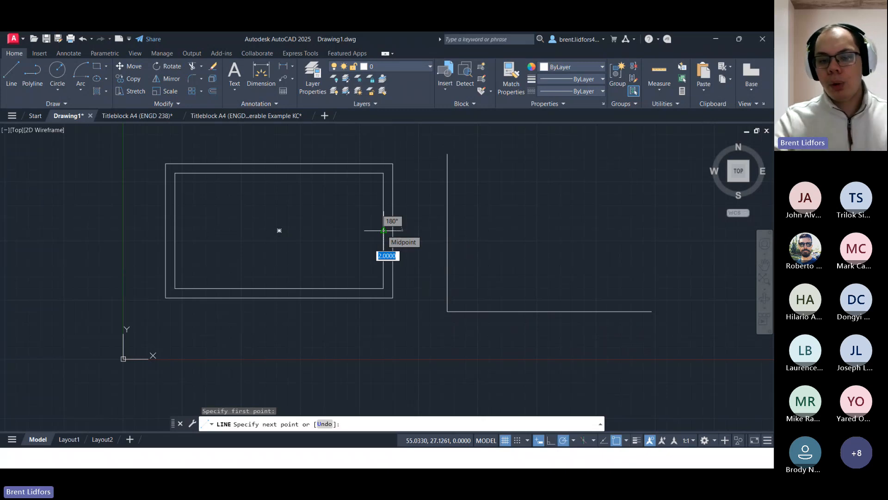
key("Escape")
key("Return")
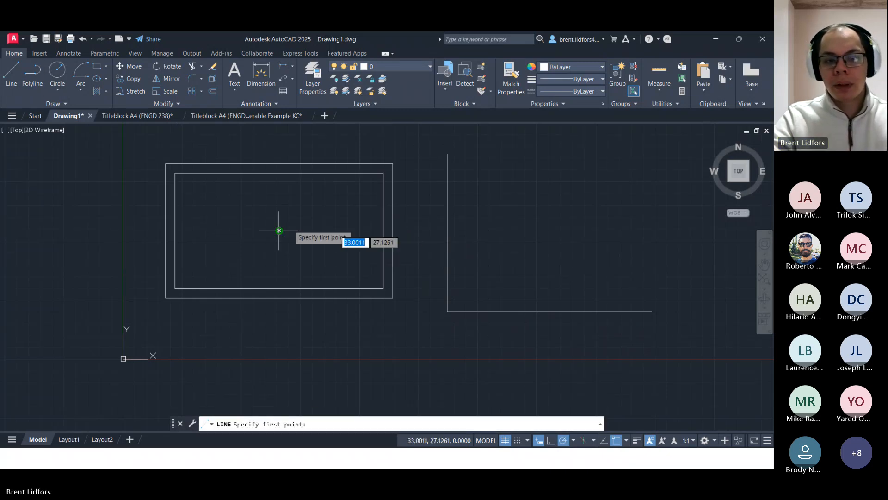
left_click(279, 230)
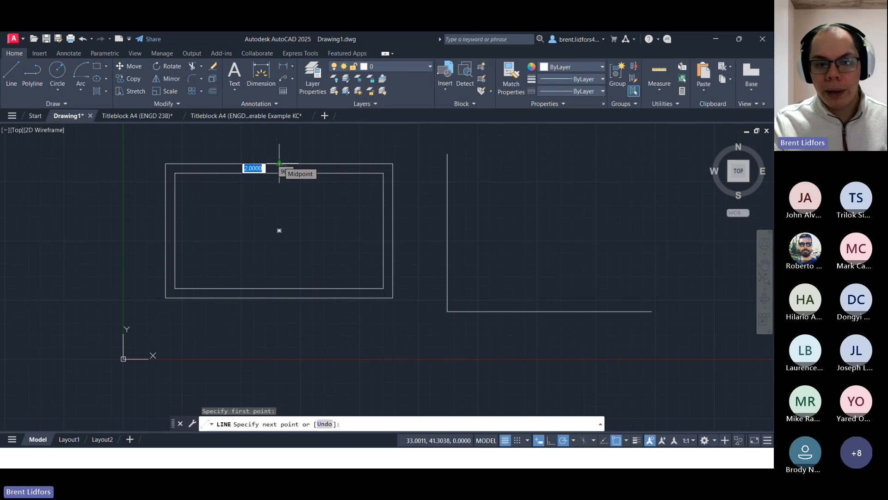
key("Escape")
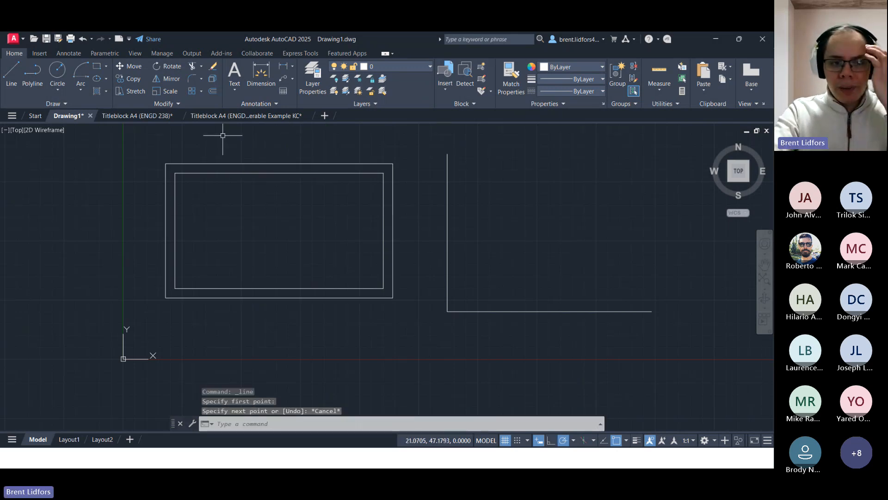
mouse_move(507, 214)
left_mouse_down()
mouse_move(452, 206)
mouse_move(511, 327)
mouse_move(500, 329)
left_mouse_up()
key("Escape")
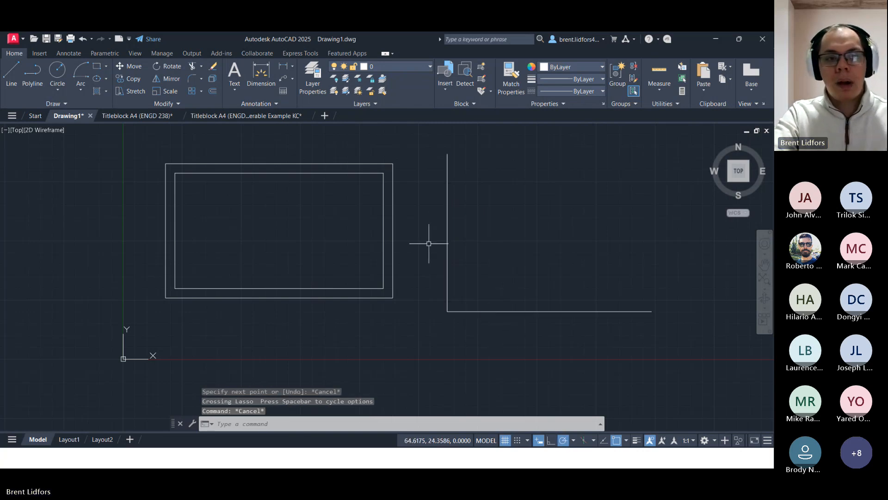
Offset the L-shape's vertical line by 2 toward the inside of the L, and erase the offset copy
left_click(213, 90)
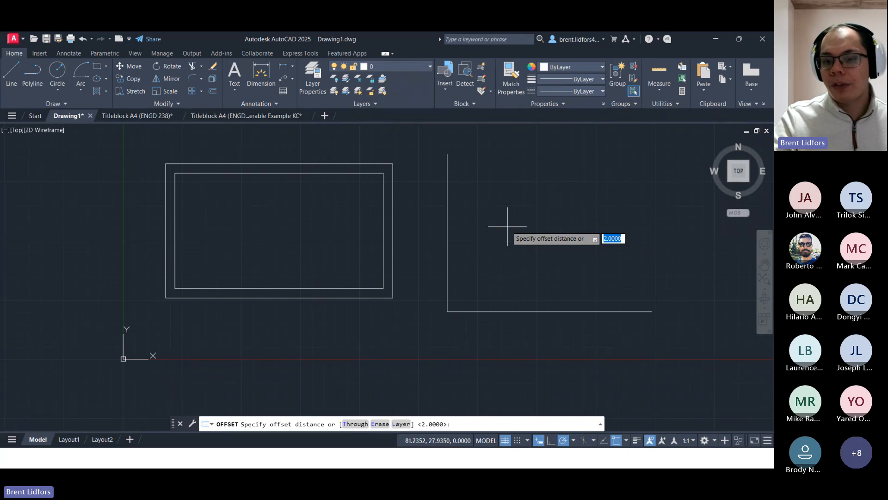
key("Return")
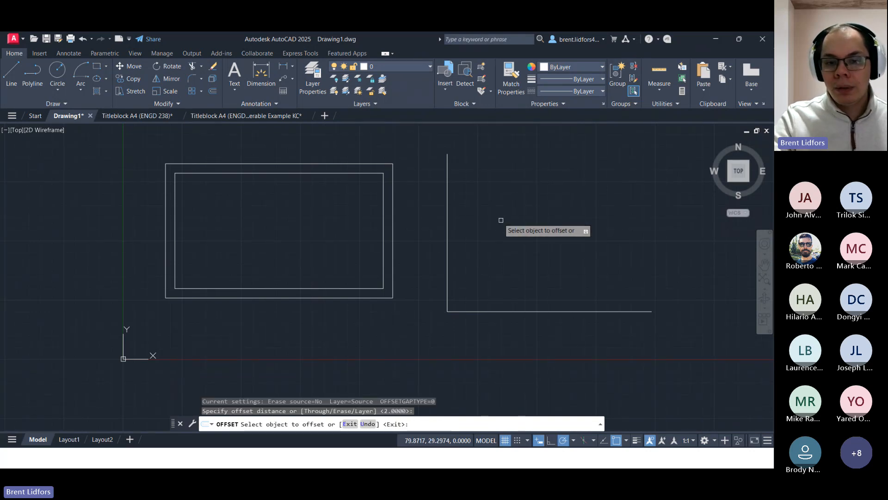
left_click(445, 221)
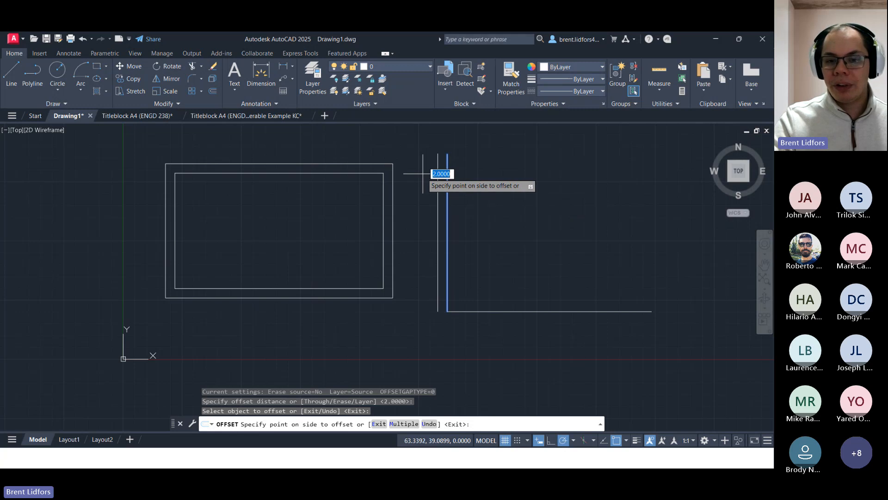
left_click(546, 197)
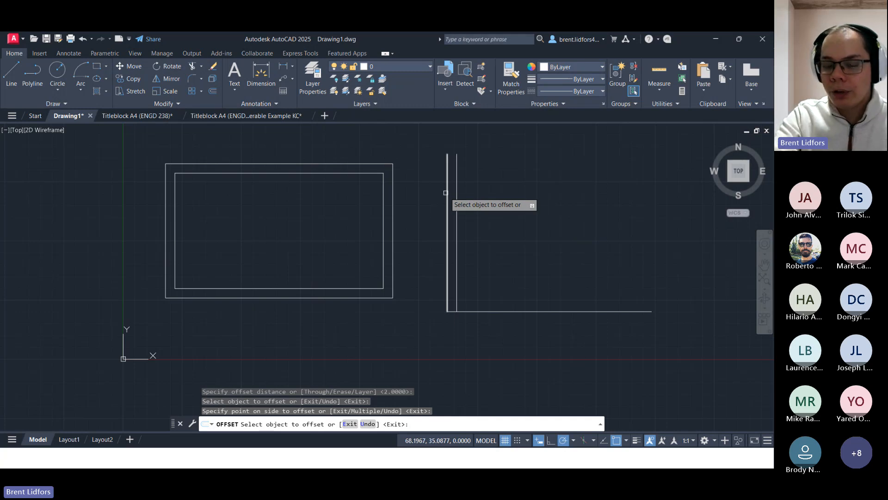
left_click(447, 176)
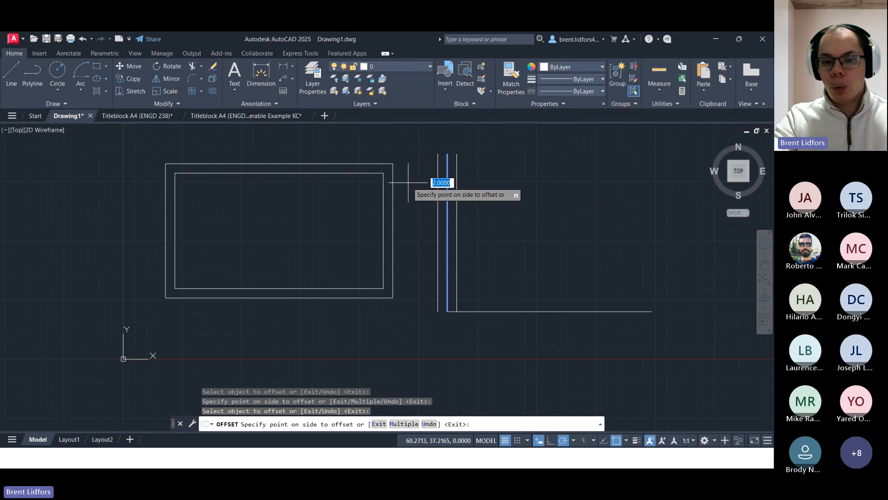
key("Escape")
left_click(458, 174)
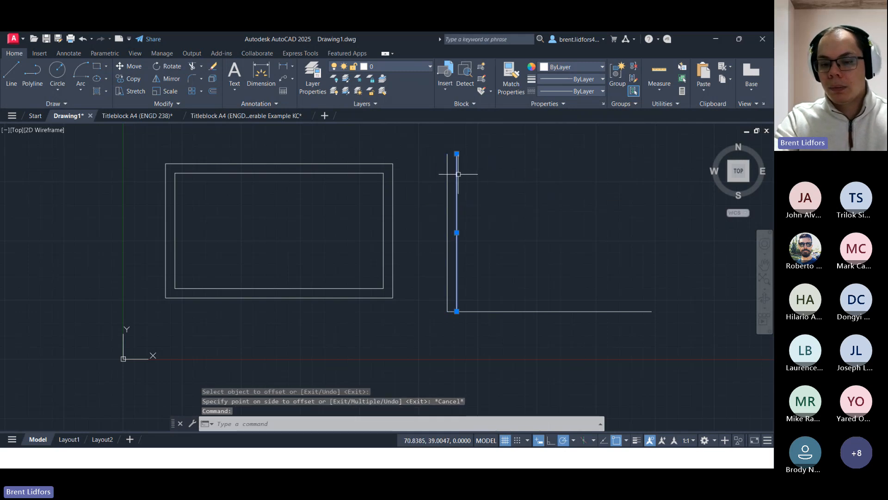
key("Delete")
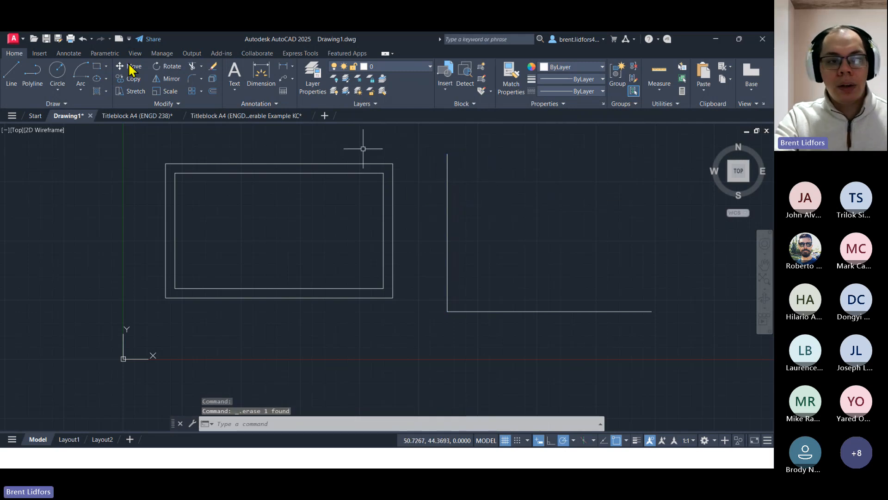
left_click(210, 91)
key("Return")
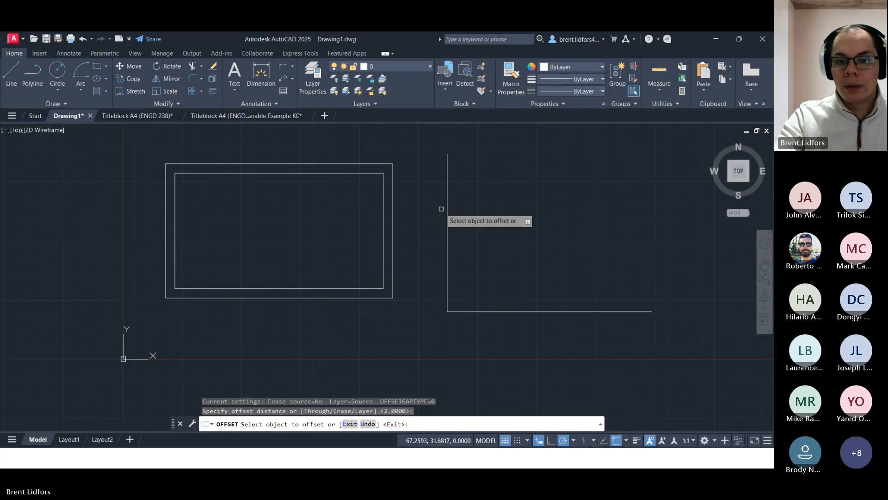
left_click(446, 212)
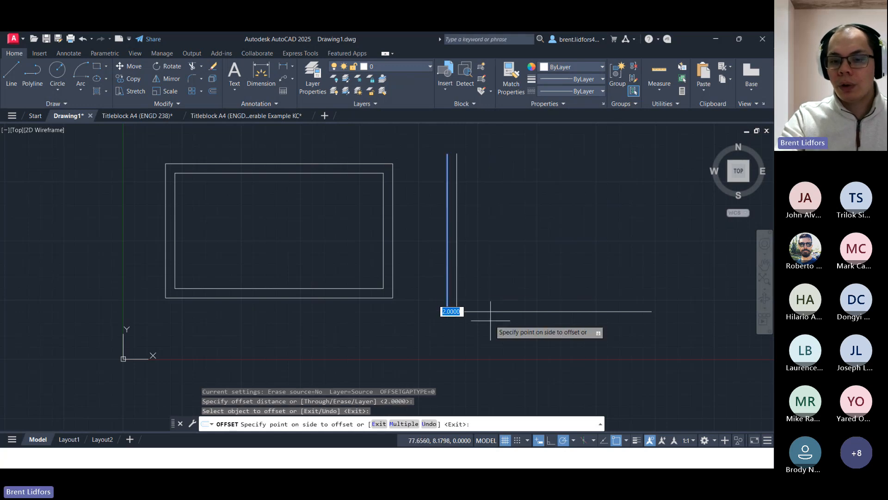
key("Escape")
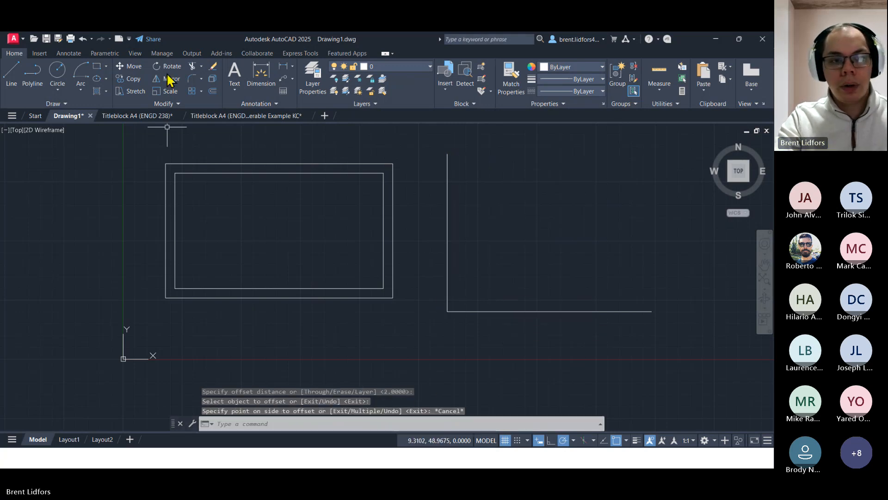
left_click(212, 91)
left_click(518, 201)
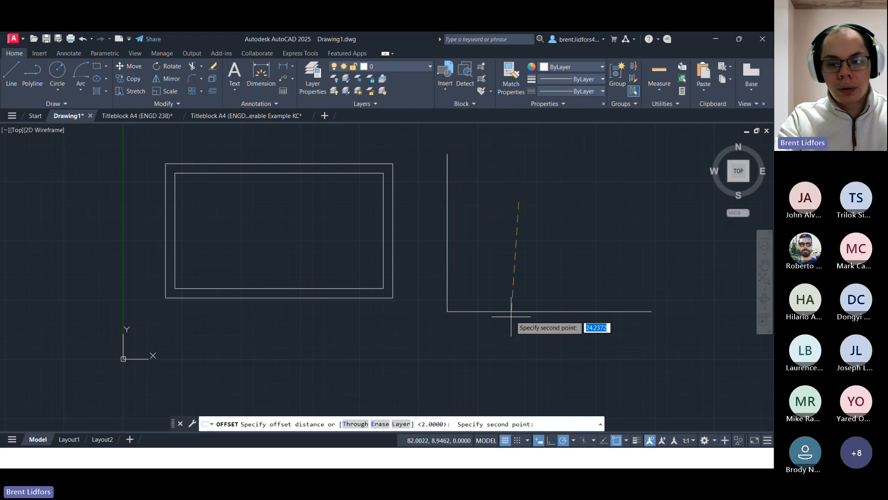
key("Escape")
left_click(211, 92)
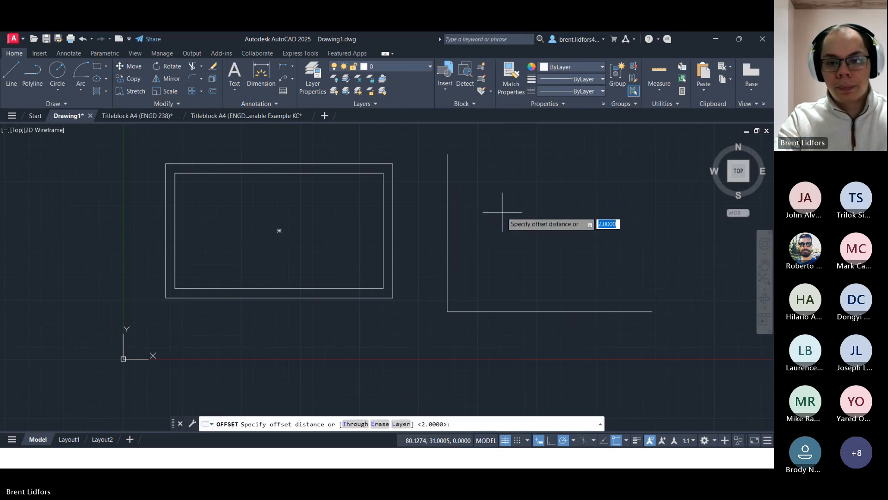
key("Return")
left_click(514, 216)
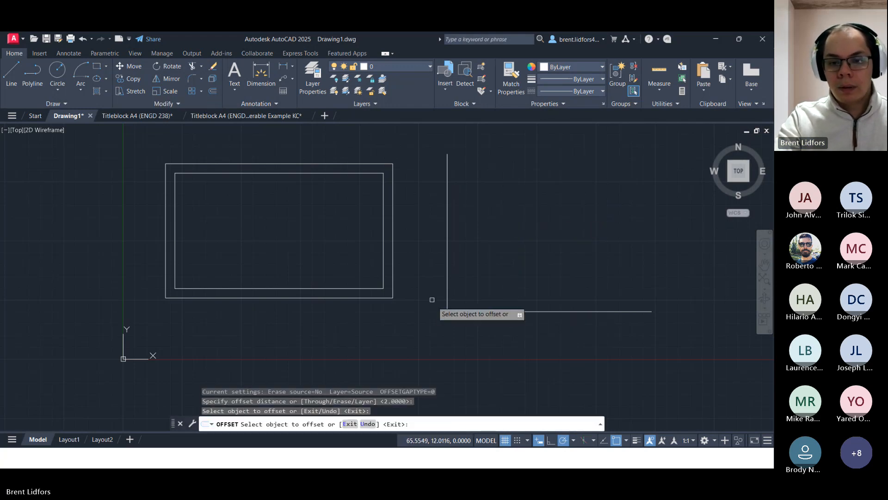
left_click(506, 220)
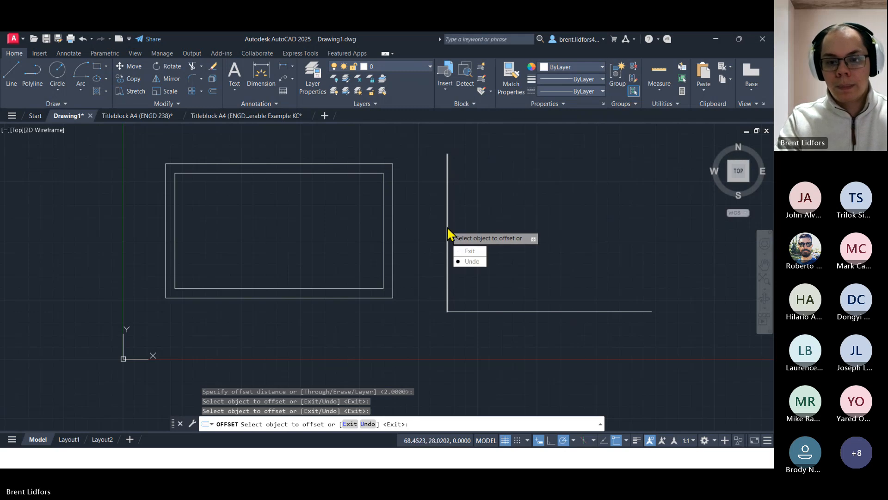
key("Escape")
Offset the L-shape's vertical line by 2 toward its inner side using the Multiple option
left_click(212, 92)
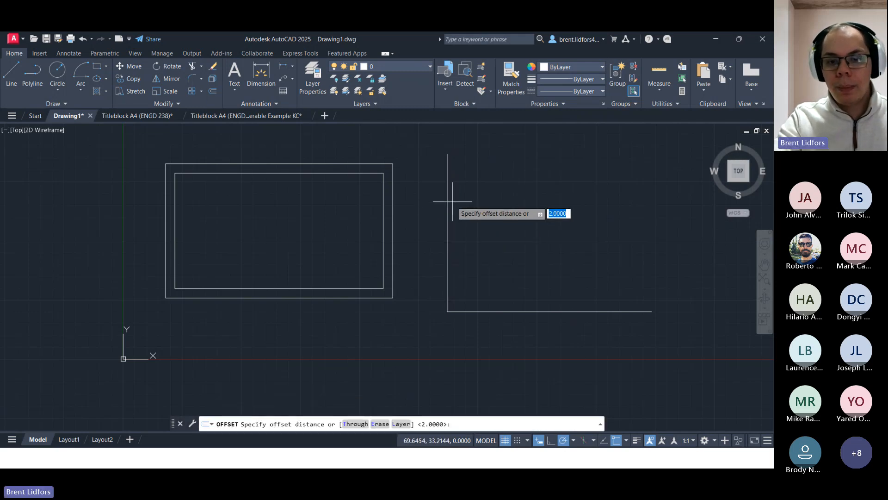
key("Return")
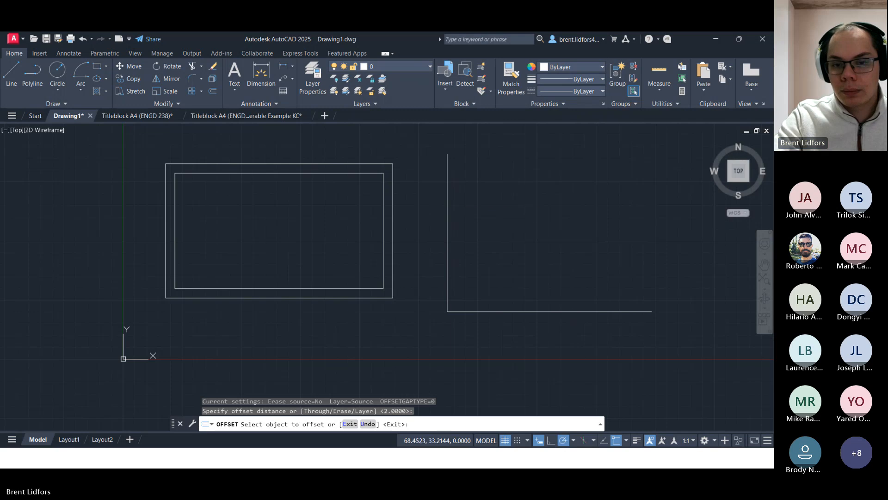
left_click(447, 203)
key("Down")
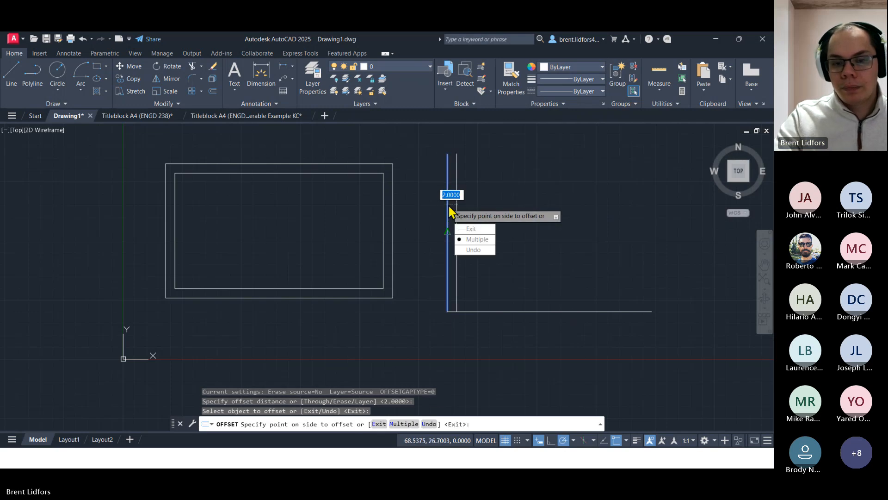
key("Return")
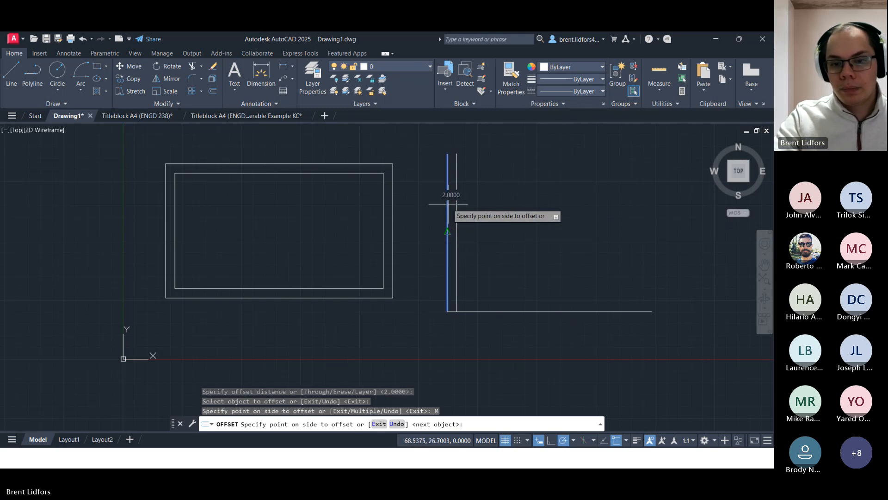
left_click(464, 224)
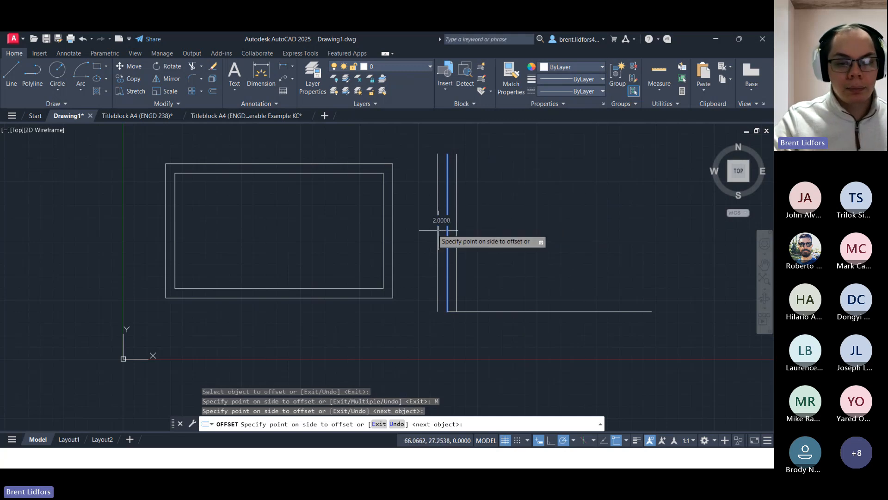
key("Escape")
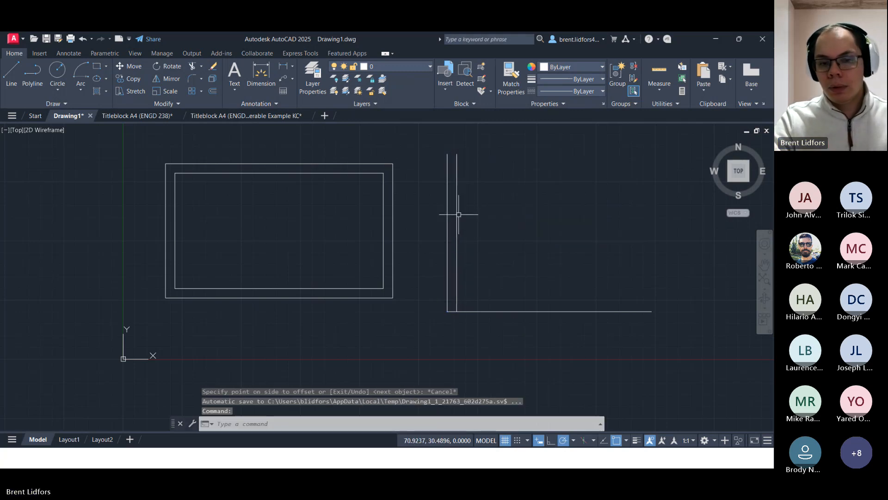
Select the two original L-shape lines to examine them, and erase the offset copy of the vertical line
left_click(449, 215)
left_click(492, 312)
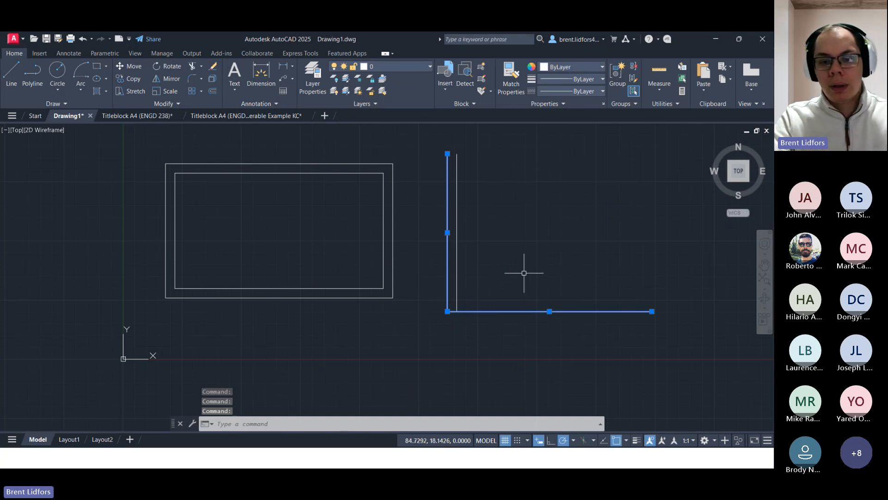
key("Escape")
left_click(456, 233)
key("Delete")
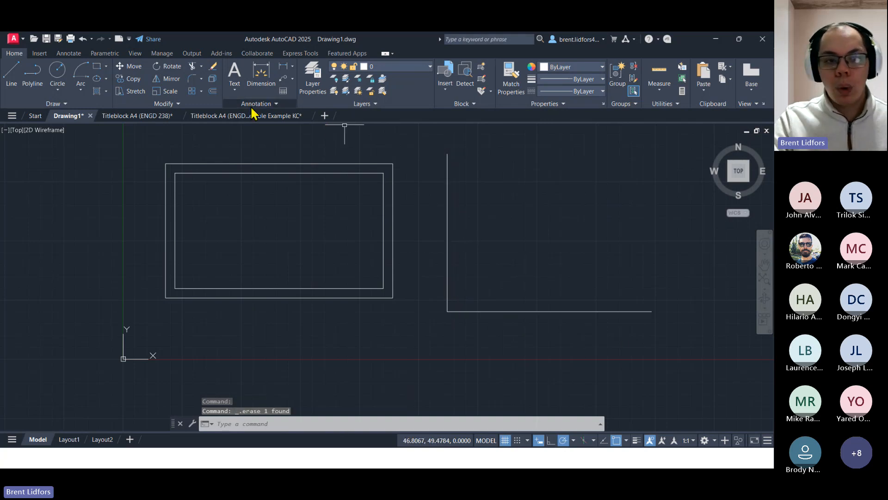
Offset the L-shape's vertical and horizontal lines outward, each by a distance of 2
left_click(214, 92)
key("Return")
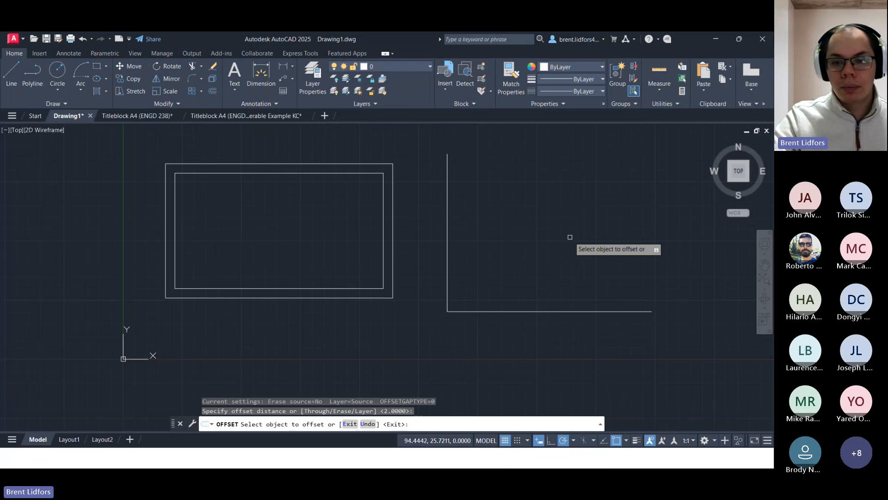
left_click(447, 227)
left_click(411, 224)
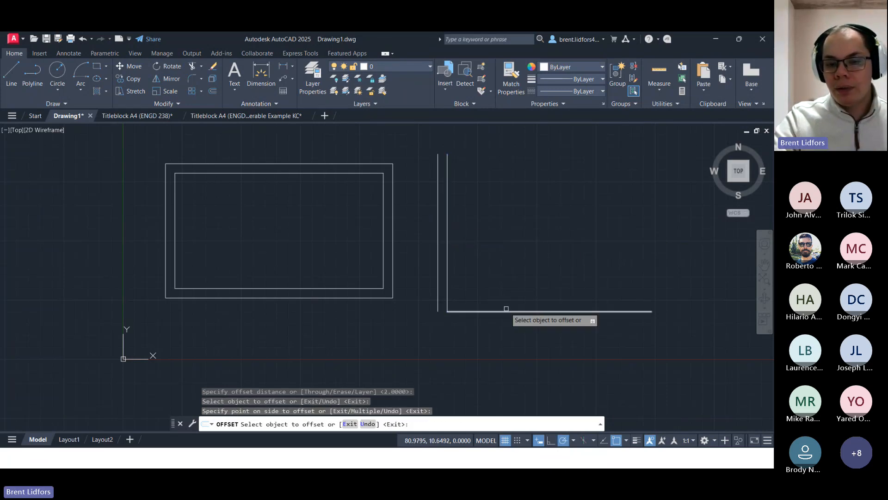
left_click(505, 311)
left_click(516, 345)
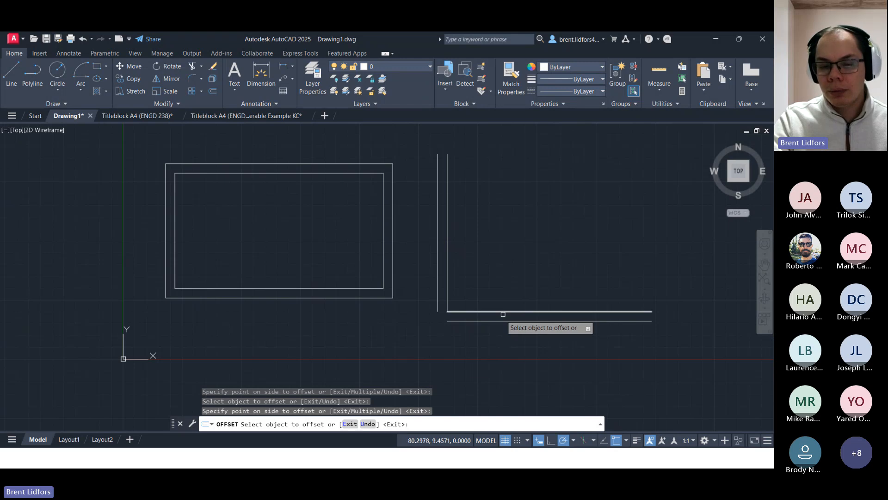
key("Escape")
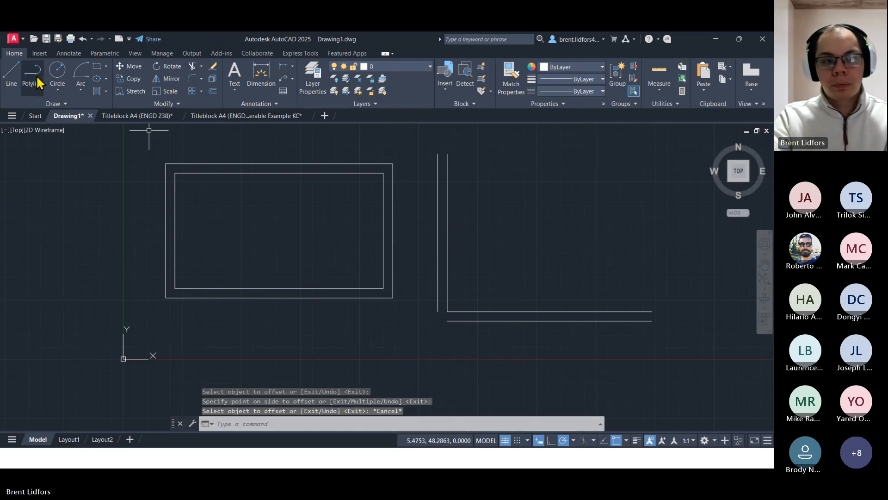
Close the L-shape into a rectangle by drawing its top and right lines, with object snap tracking turned on
left_click(11, 73)
left_click(447, 153)
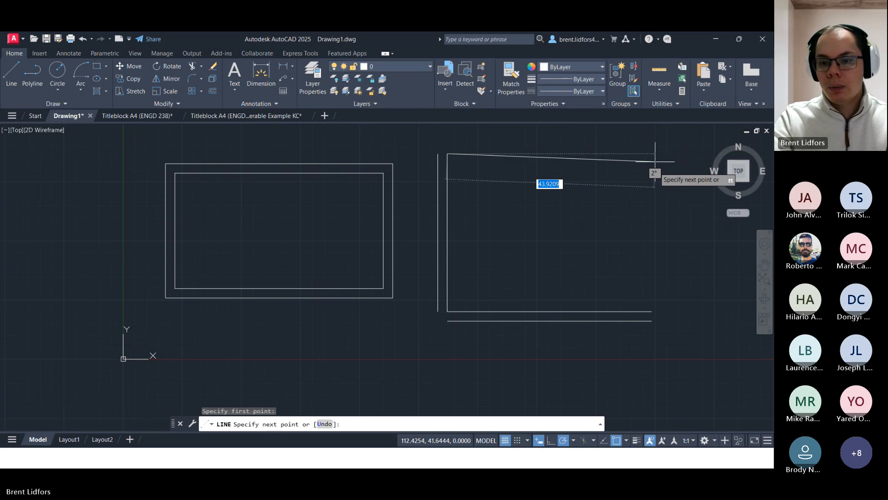
left_click(603, 440)
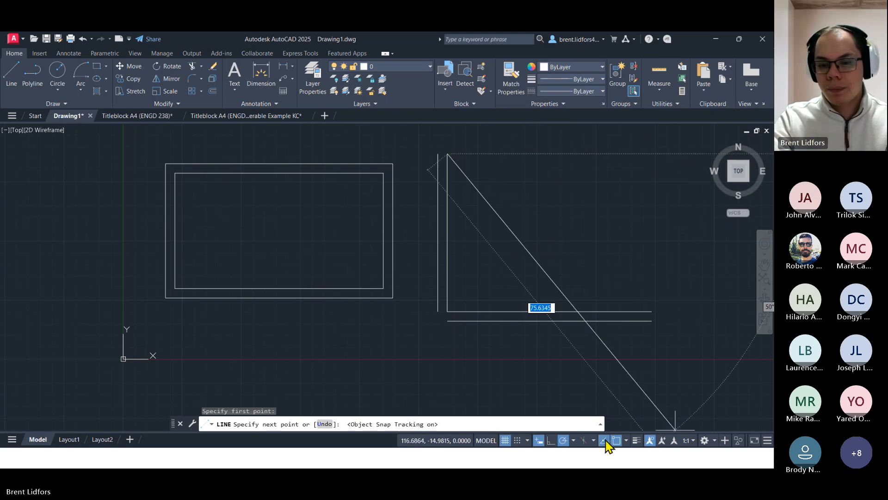
left_click(652, 153)
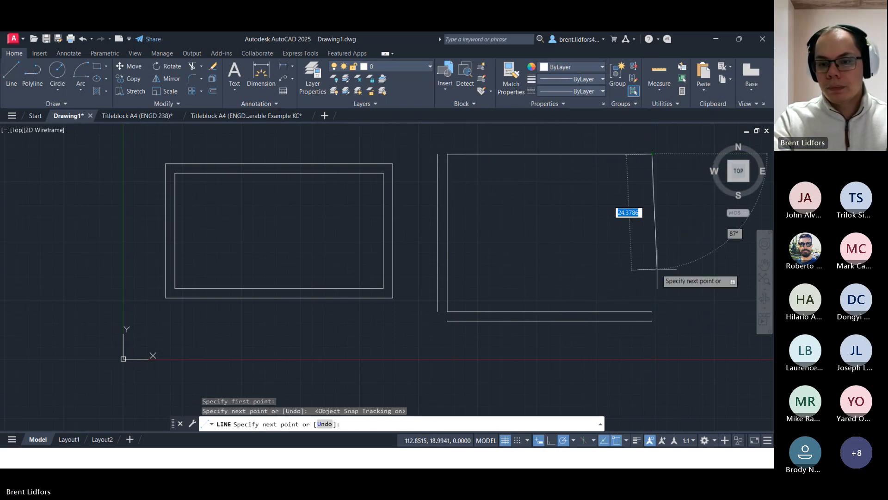
left_click(651, 311)
key("Escape")
Offset the new rectangle's right and top lines outward, each by a distance of 2
left_click(213, 91)
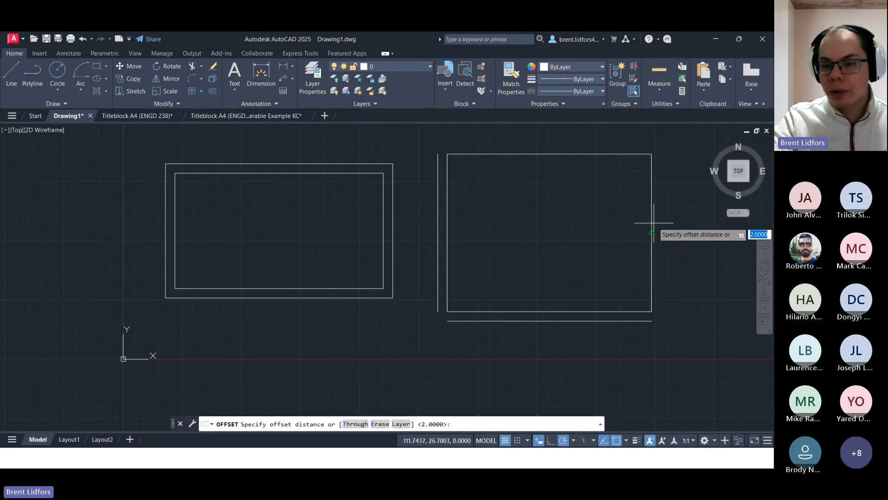
key("Return")
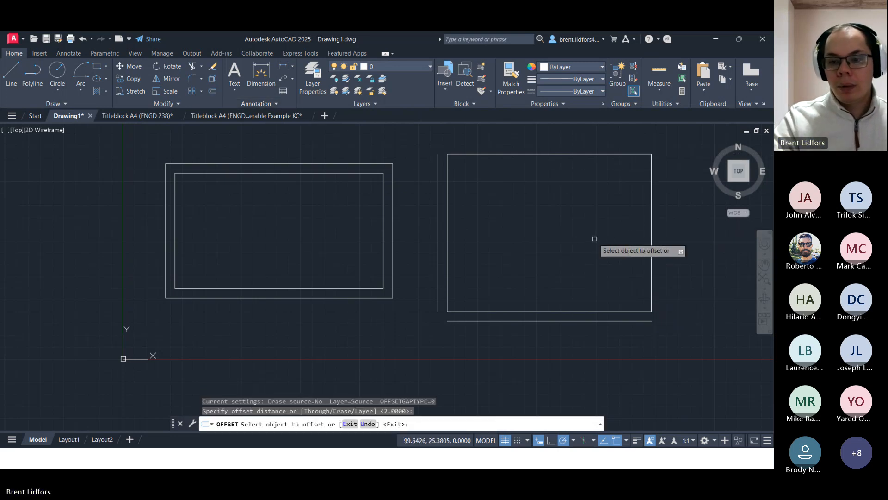
left_click(653, 227)
left_click(684, 234)
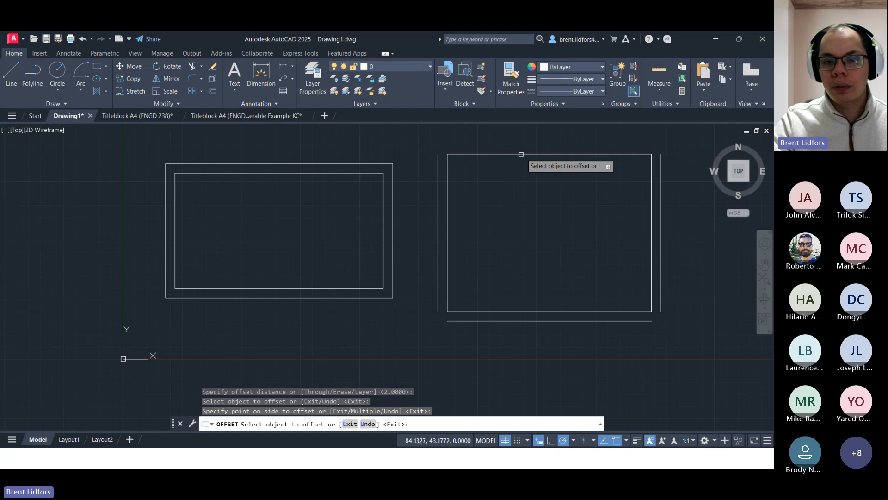
left_click(522, 155)
left_click(523, 135)
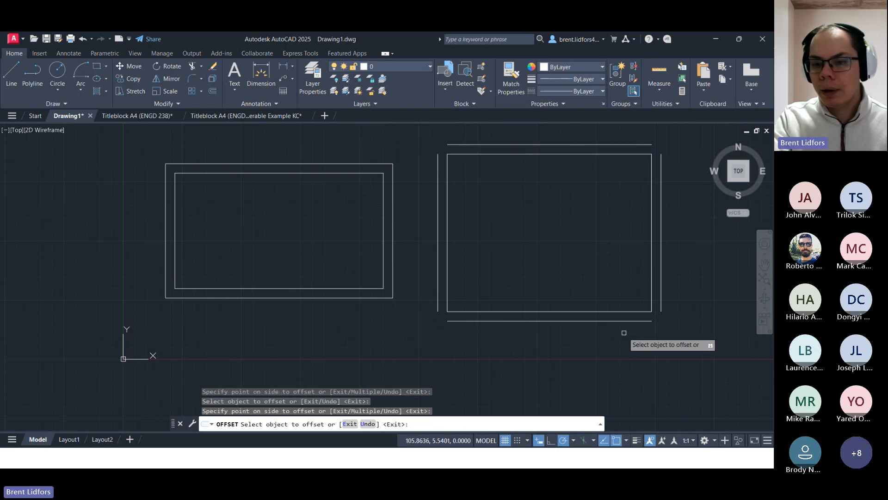
Offset the bottom, left, top and right lines of the line-drawn rectangle inward by a distance of 2
left_click(610, 311)
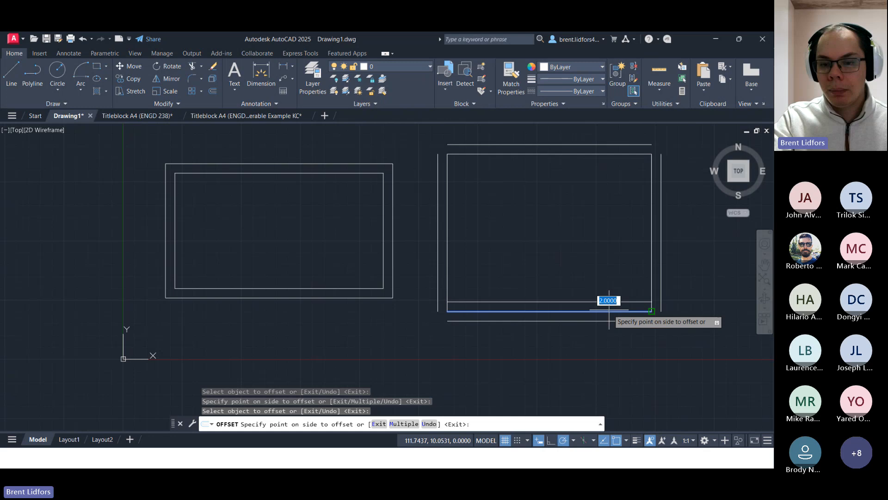
left_click(586, 280)
left_click(448, 237)
left_click(481, 236)
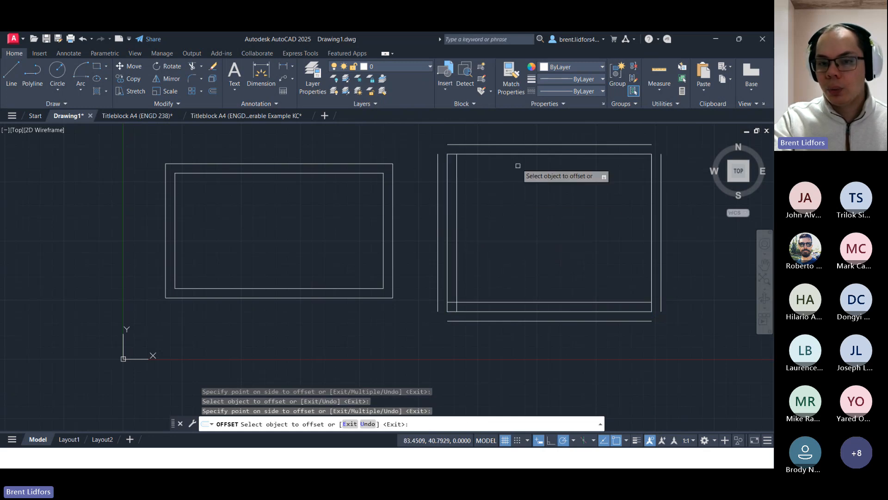
left_click(520, 156)
left_click(622, 214)
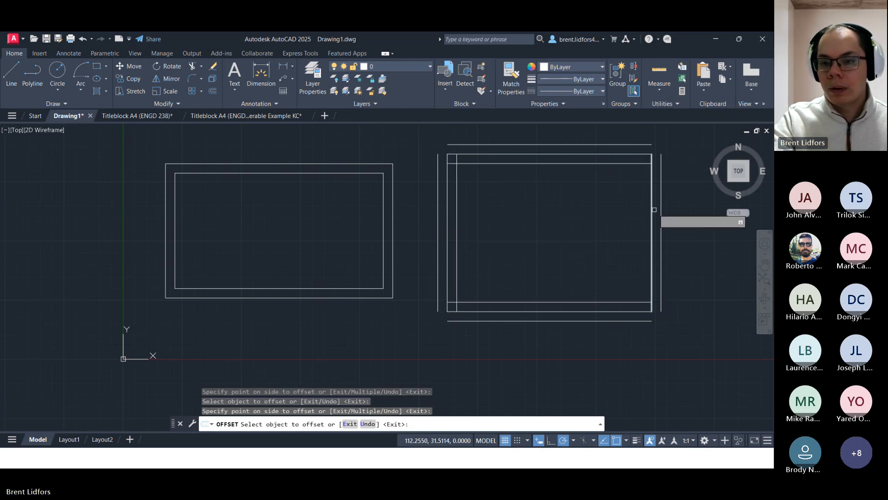
left_click(652, 208)
left_click(620, 200)
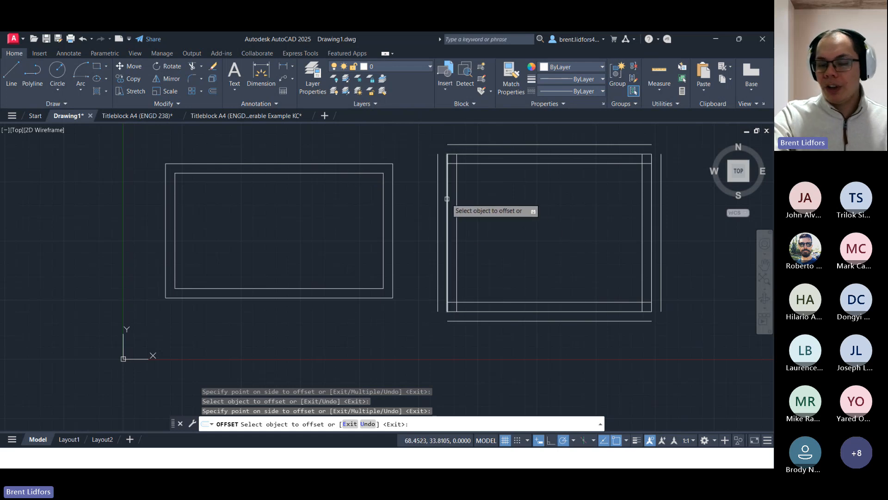
key("Escape")
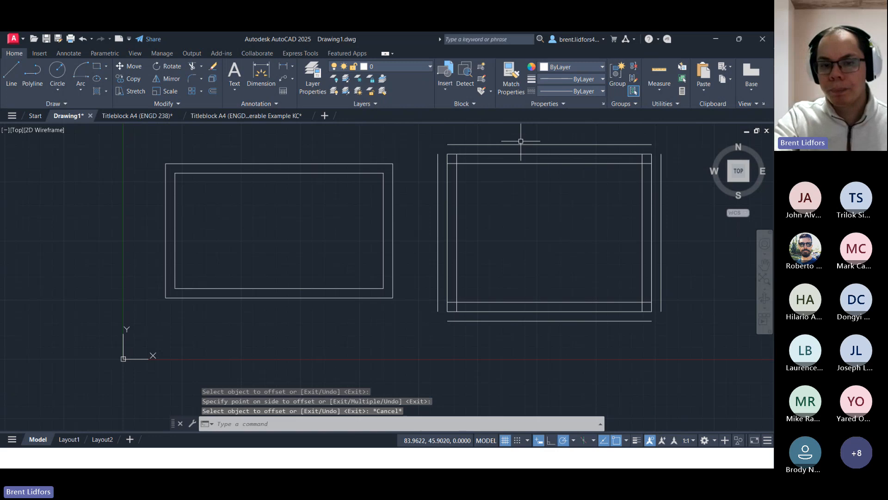
left_click_drag(540, 136, 423, 214)
key("Escape")
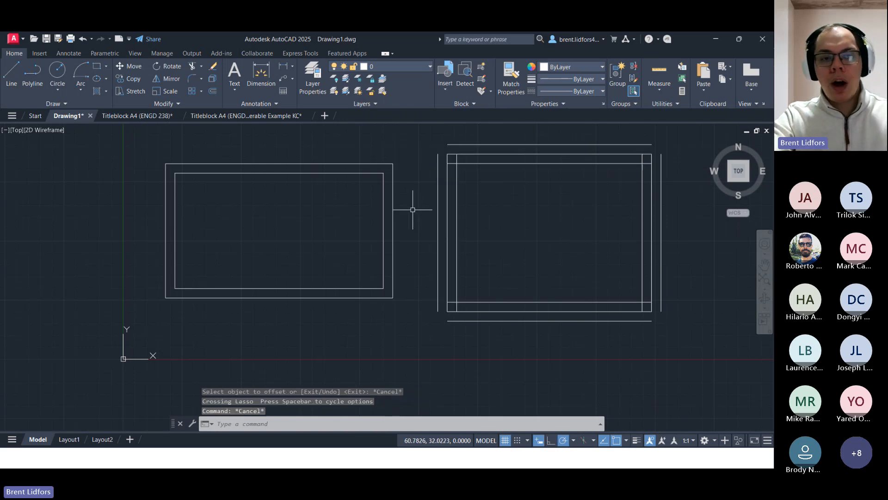
left_click(212, 90)
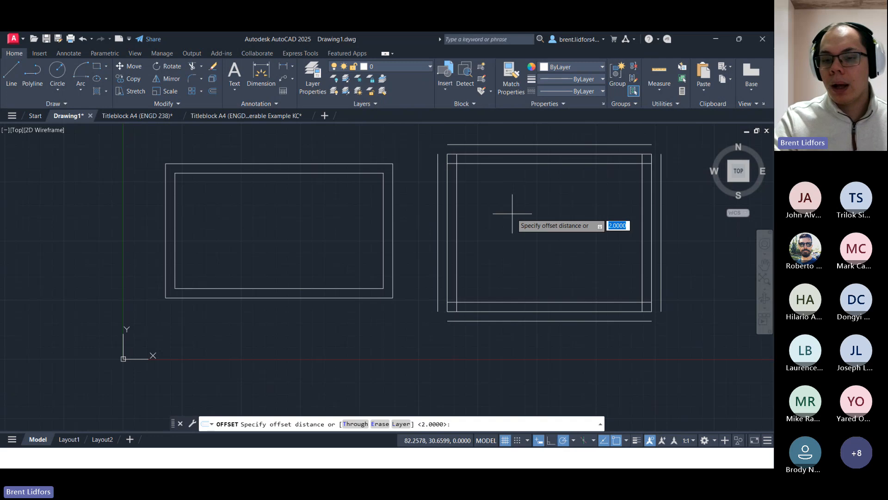
key("Return")
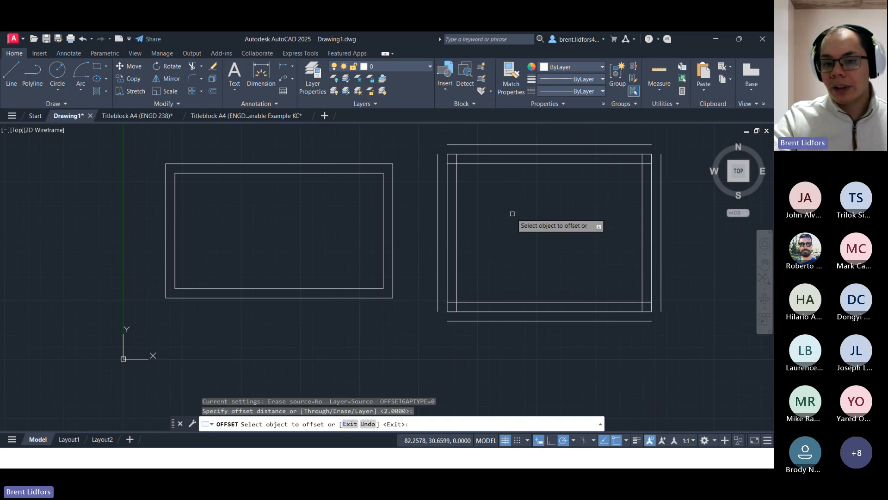
left_click(437, 209)
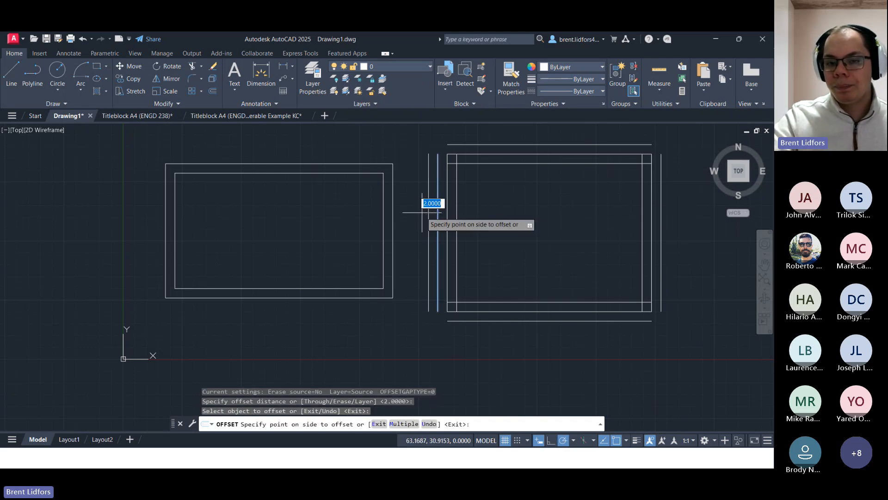
key("Return")
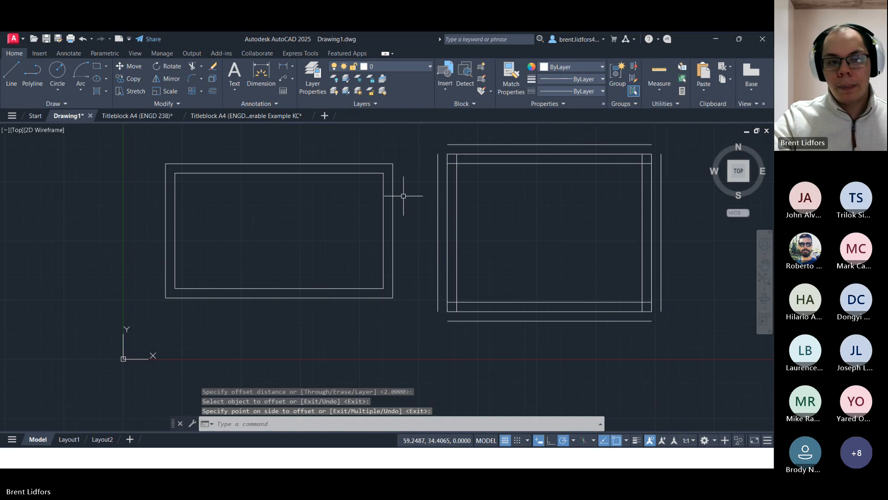
Offset the outer left vertical line outward by 2, then offset each new copy in turn to make four evenly spaced copies
left_click(212, 91)
key("Return")
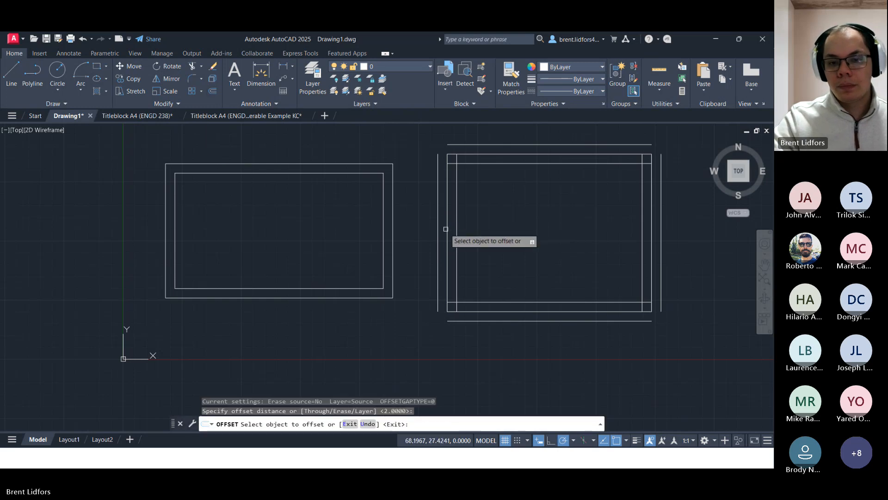
left_click(438, 227)
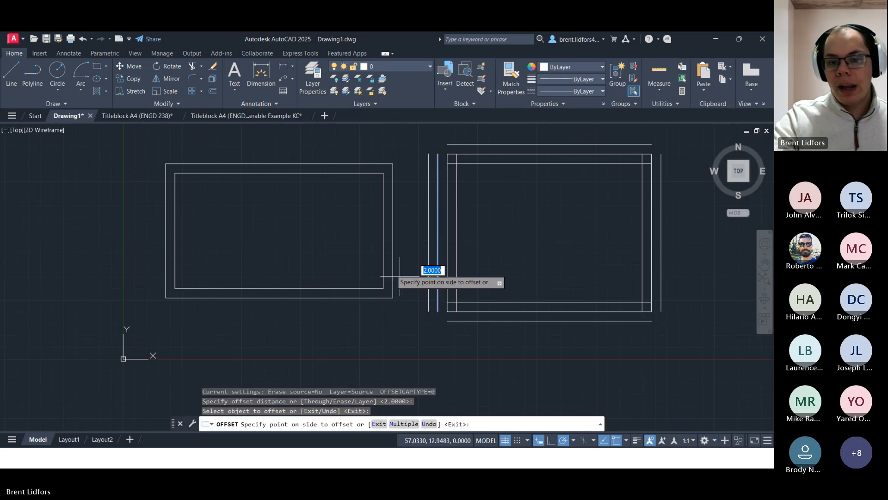
left_click(425, 255)
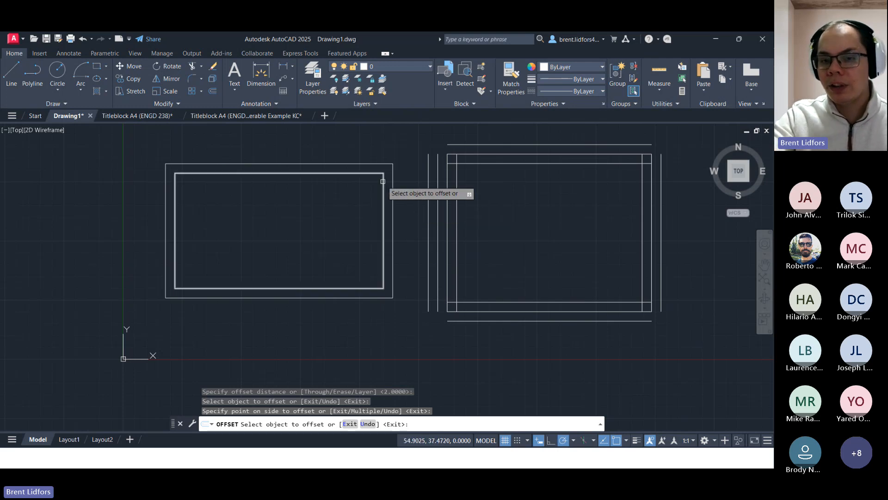
left_click(428, 210)
left_click(422, 218)
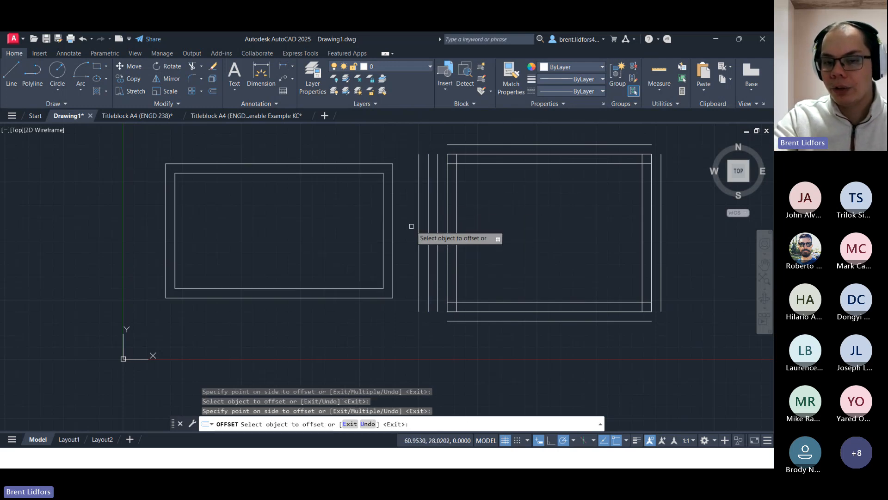
left_click(419, 258)
left_click(407, 266)
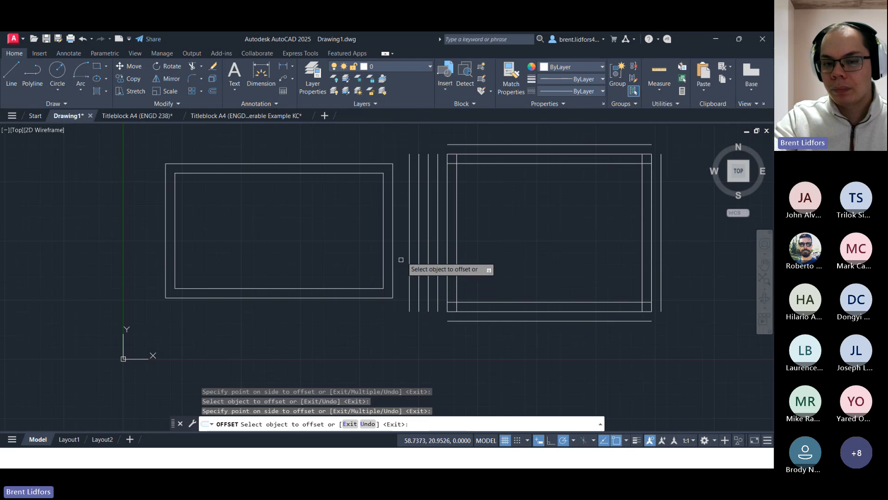
left_click(410, 263)
left_click(406, 264)
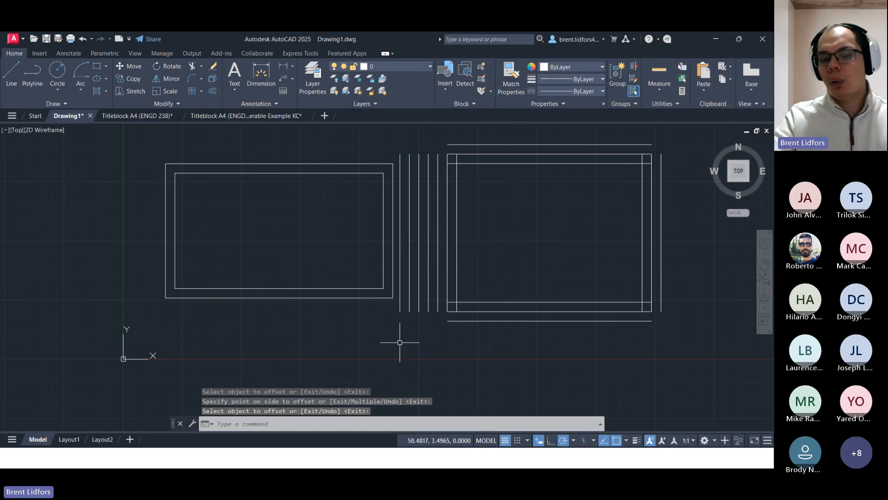
key("Escape")
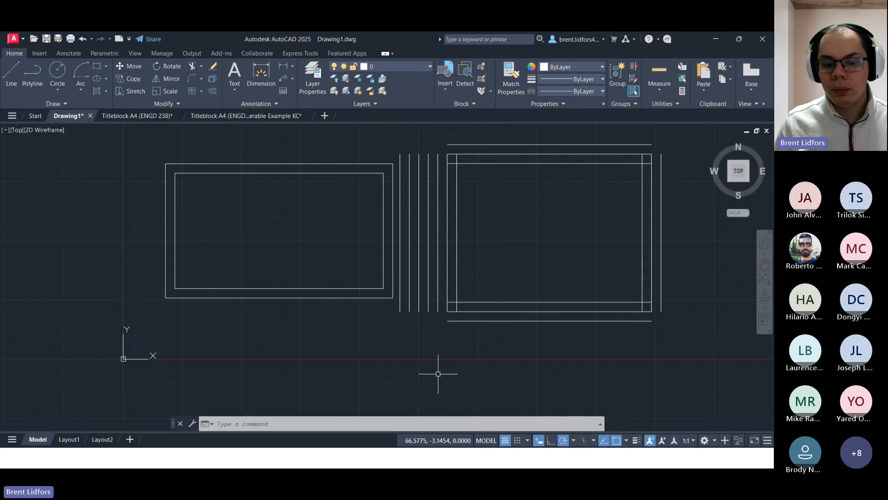
Undo the four offset copies between the two rectangles
key("ctrl+z")
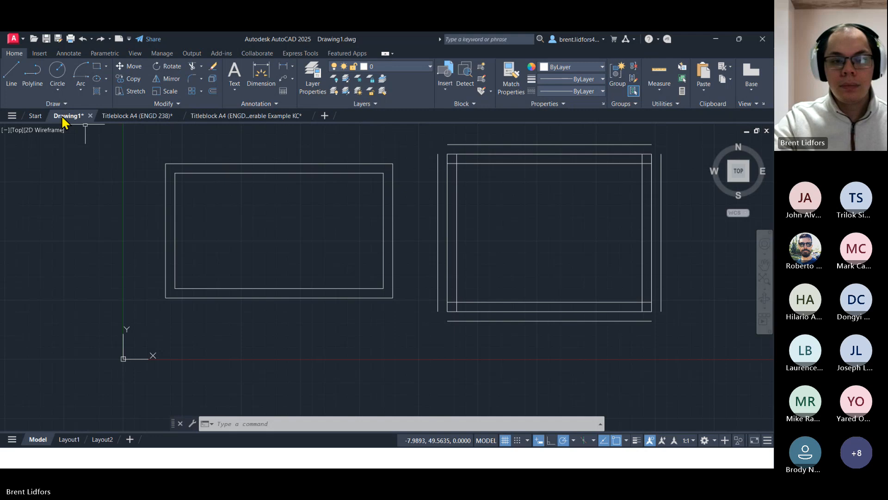
left_click(11, 72)
key("Escape")
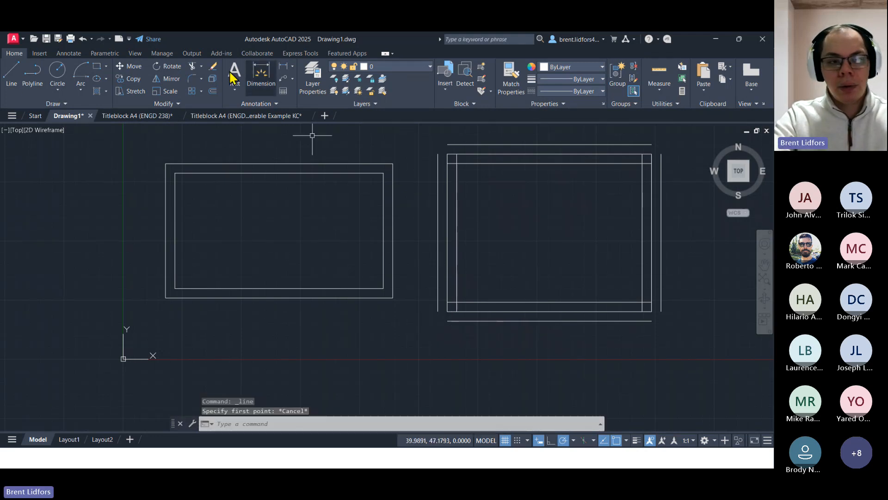
Offset the line-drawn rectangle's outer left vertical line outward at a distance of 2 with the Multiple option, placing 19 evenly spaced copies
left_click(213, 91)
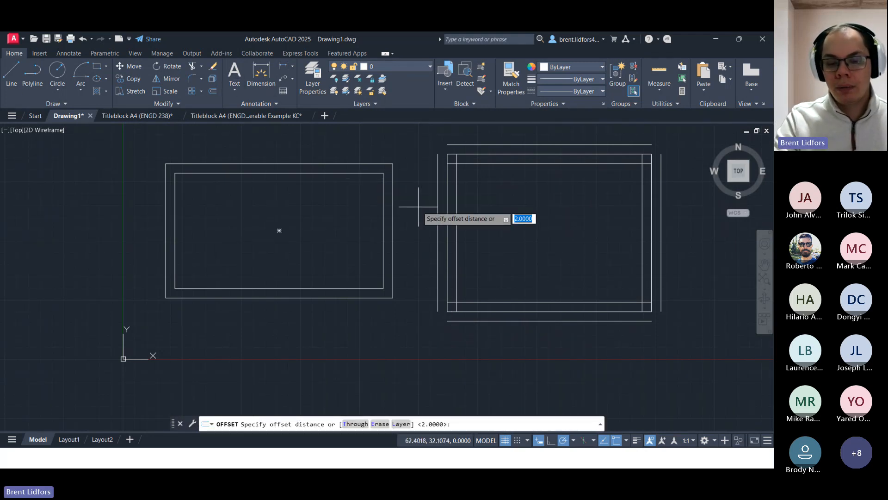
key("Return")
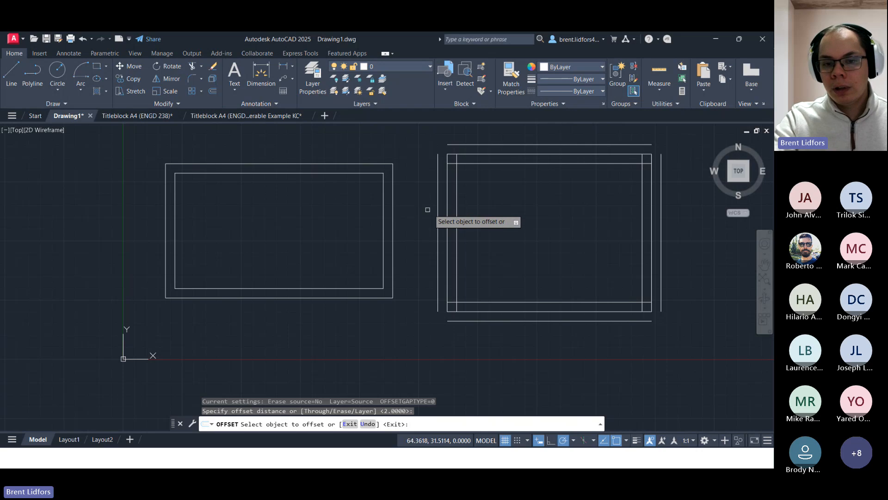
left_click(437, 207)
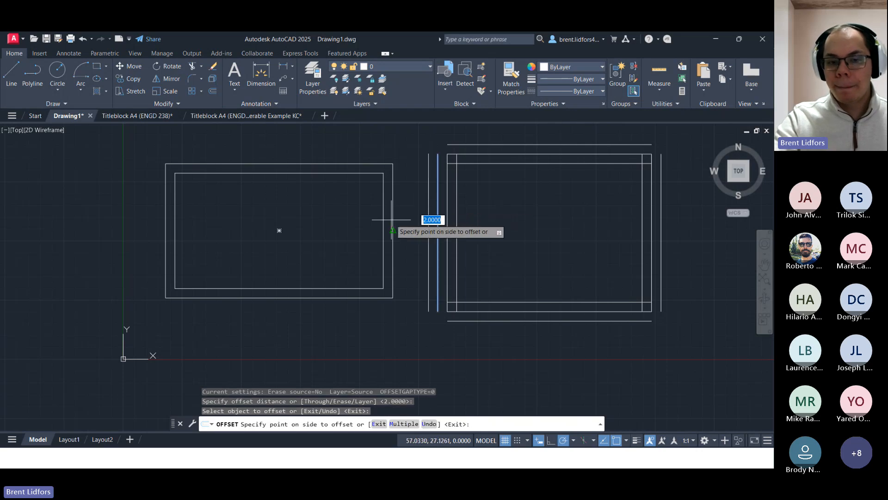
key("Down")
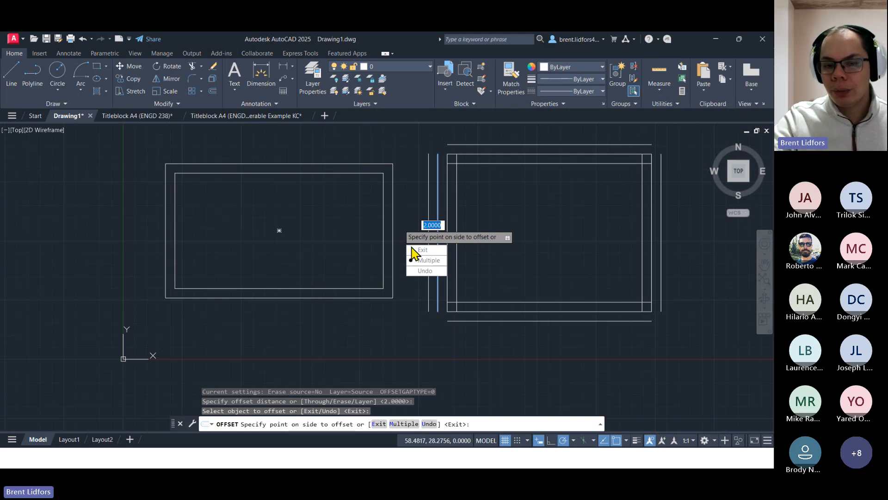
left_click(422, 260)
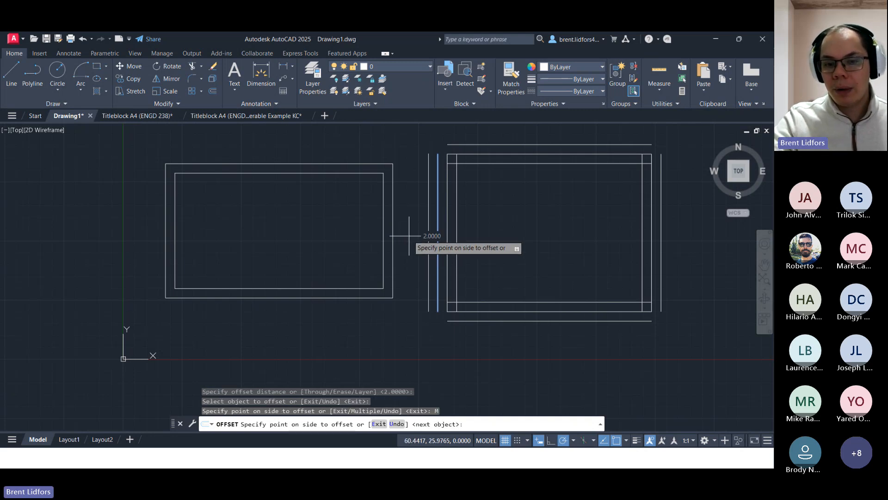
left_click(409, 226)
left_click(404, 231)
left_click(400, 236)
left_click(369, 232)
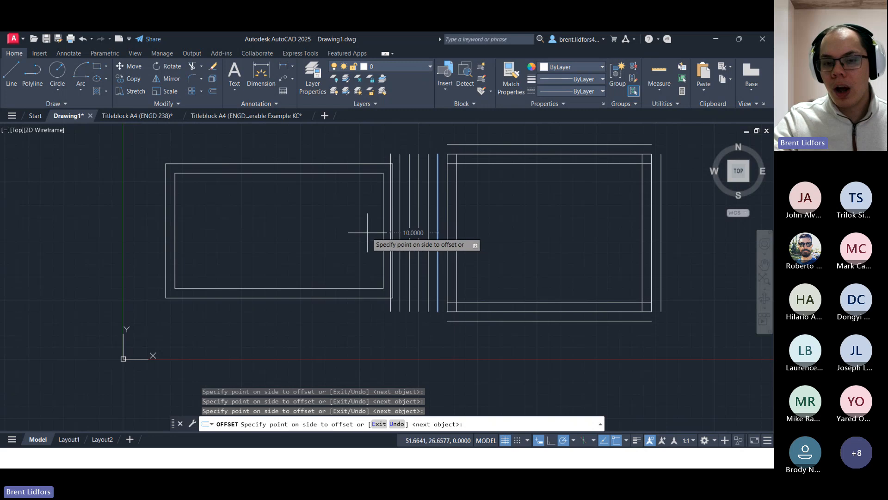
left_click(358, 232)
left_click(340, 233)
left_click(329, 234)
left_click(315, 236)
left_click(306, 238)
left_click(304, 239)
left_click(300, 240)
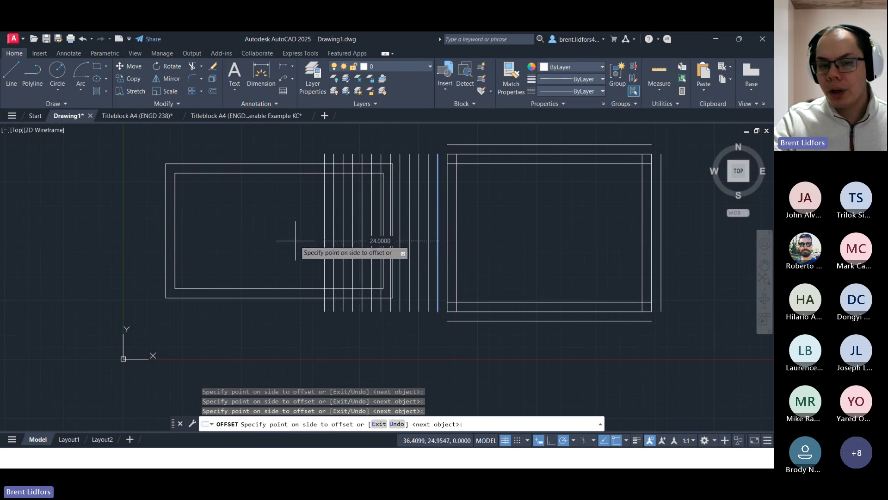
left_click(296, 241)
left_click(293, 241)
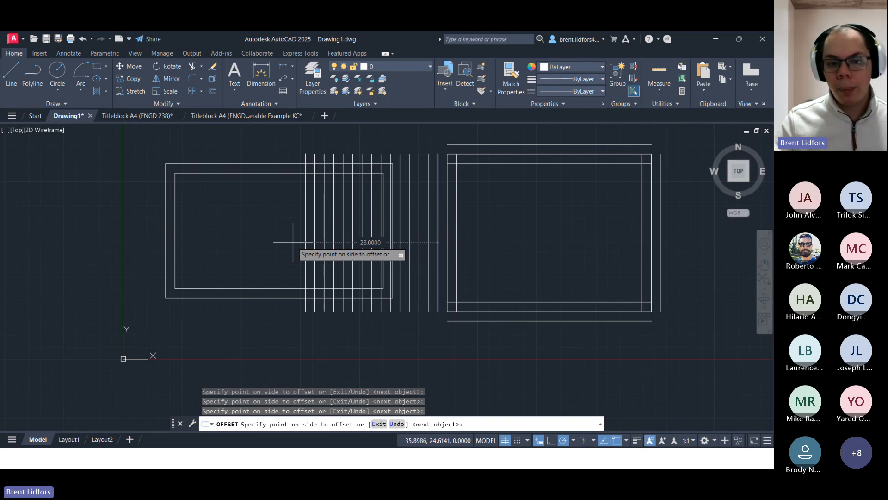
left_click(284, 240)
left_click(242, 240)
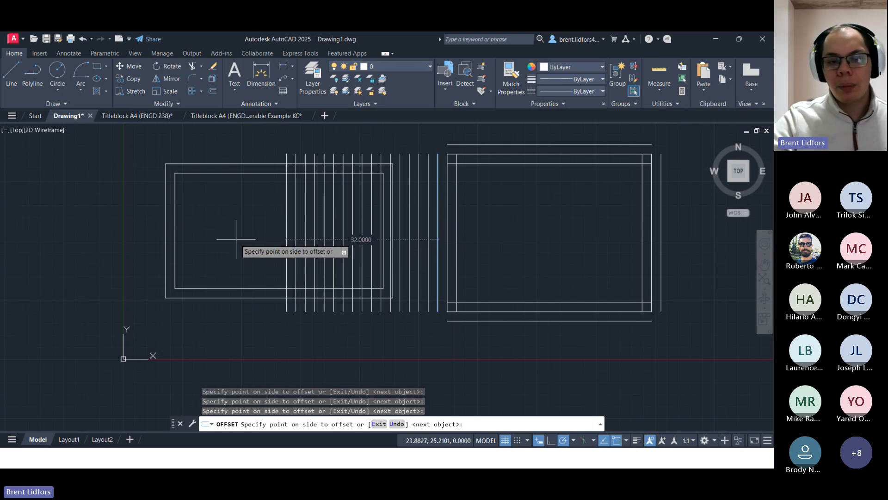
left_click(222, 239)
left_click(205, 238)
left_click(205, 239)
left_click(205, 240)
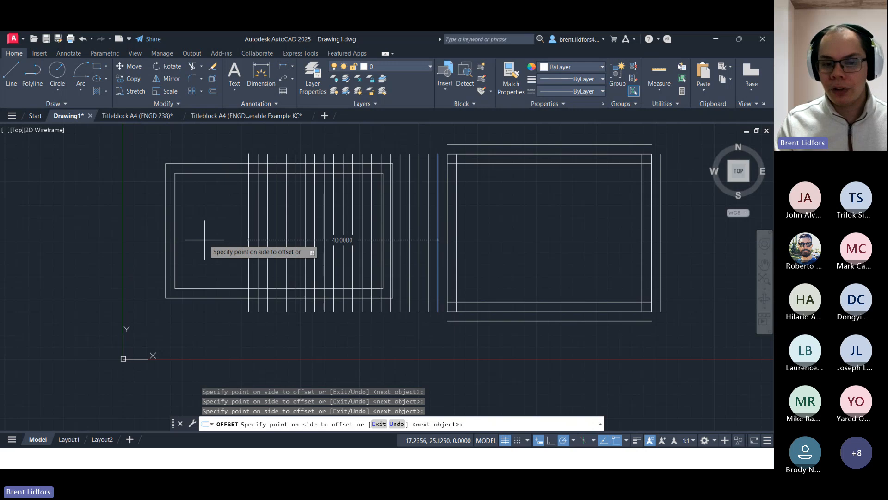
Undo all the multiple offset copies one by one within the Offset command and end the command
key("Down")
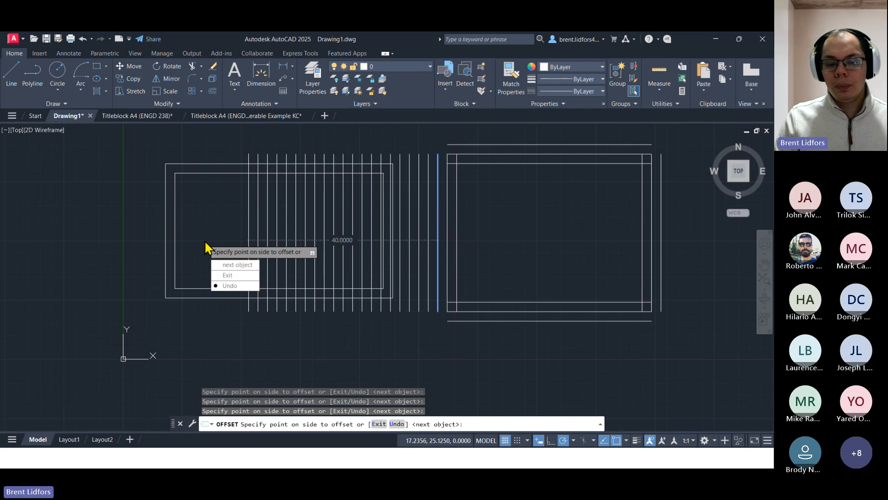
key("Return")
key("Down")
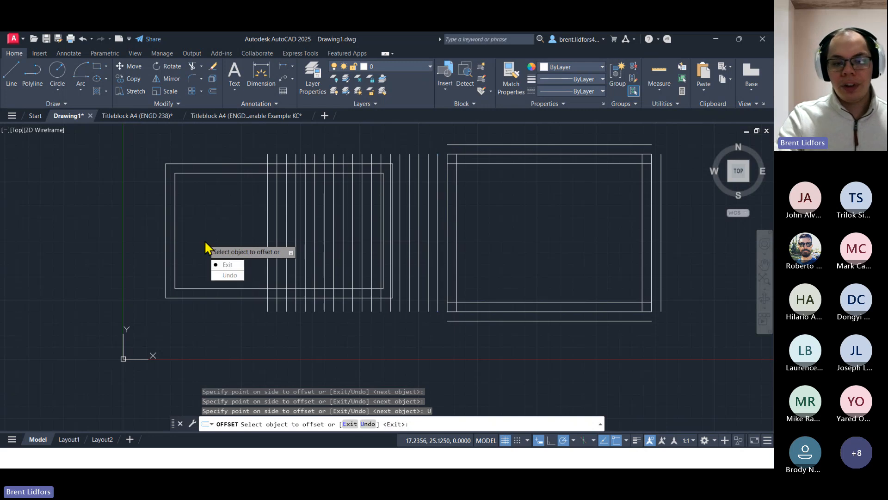
key("Down")
key("Return")
key("Down")
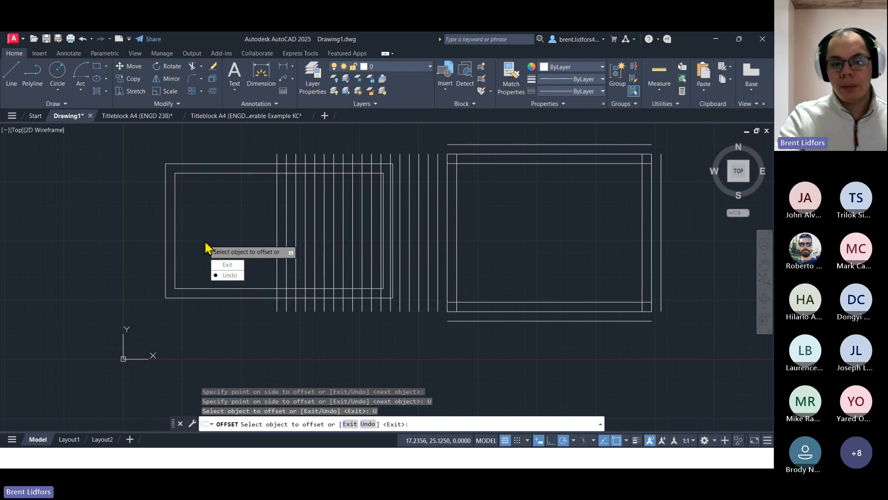
key("Down")
key("Return")
key("Down")
key("Down")
key("Return")
key("Down")
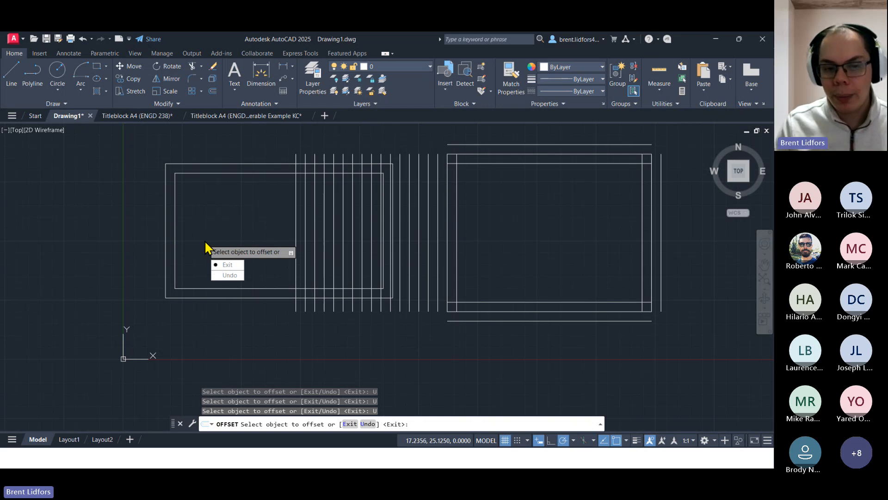
key("Return")
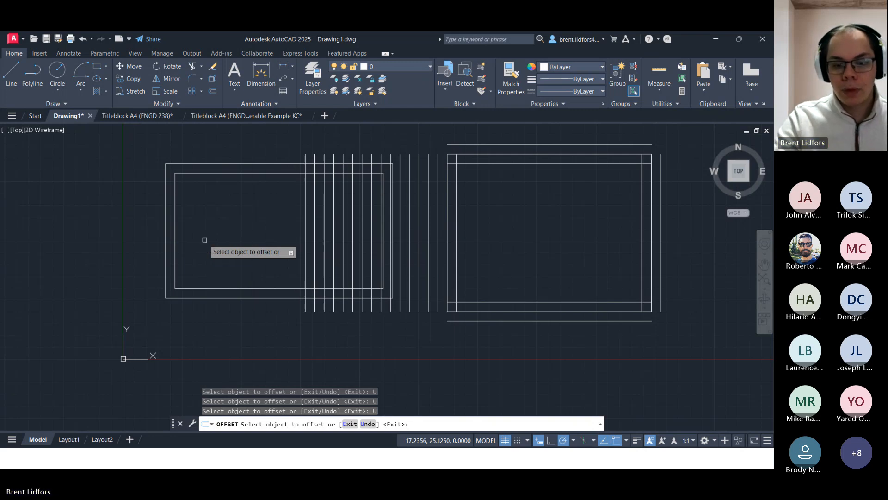
type("u")
key("Return")
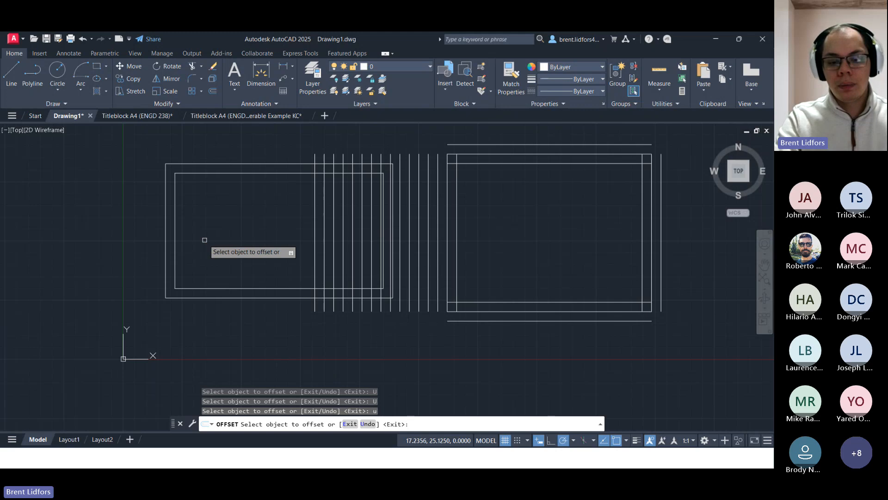
type("u")
key("Return")
type("u")
key("Return")
type("u")
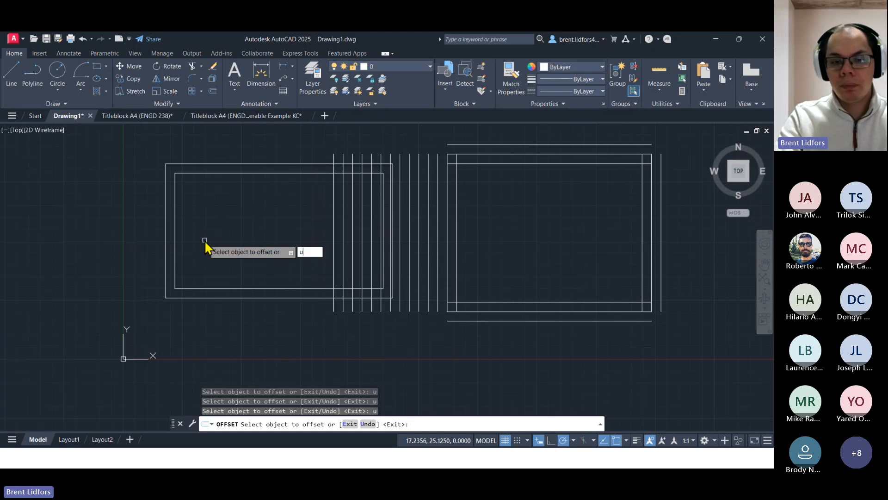
key("Return")
type("u")
key("Return")
type("u")
key("Return")
type("u")
key("Return")
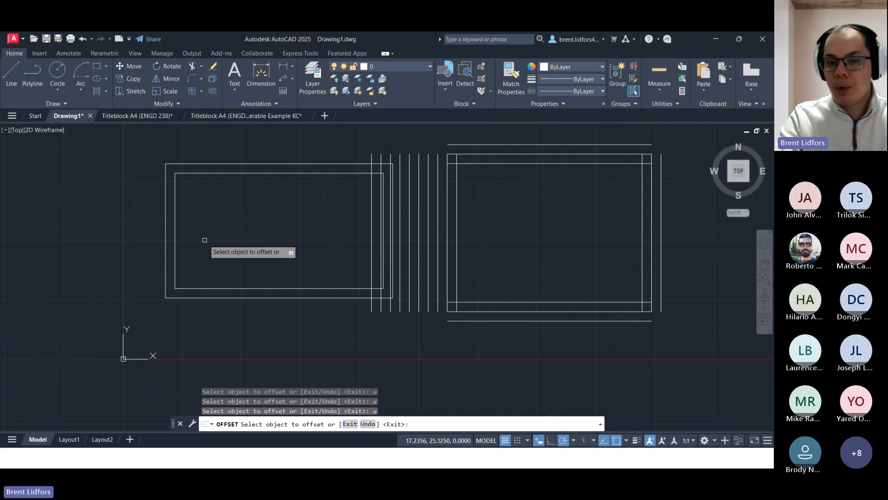
type("u")
key("Return")
type("u")
key("Return")
type("u")
key("Return")
type("u")
key("Return")
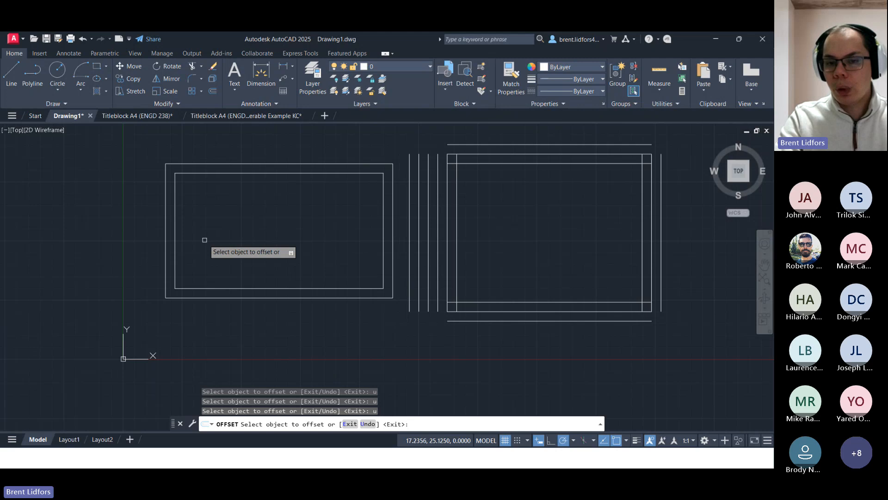
type("u")
key("Return")
type("u")
key("Return")
type("u")
key("Return")
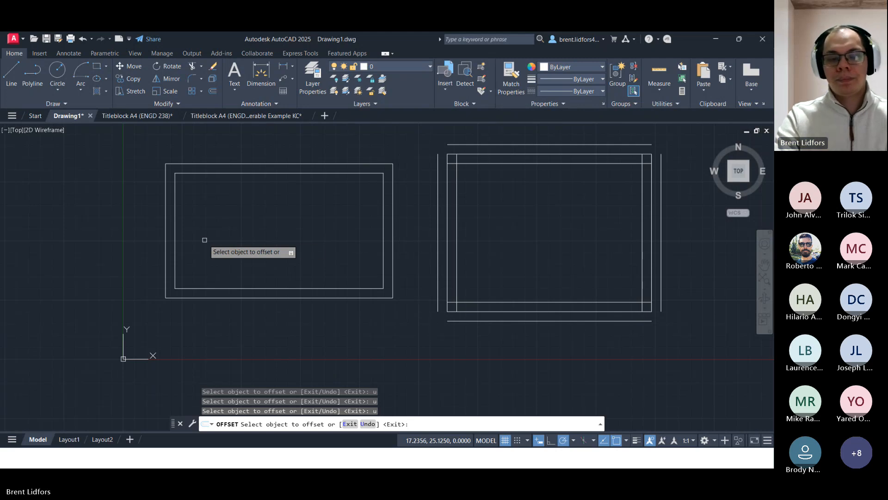
key("Escape")
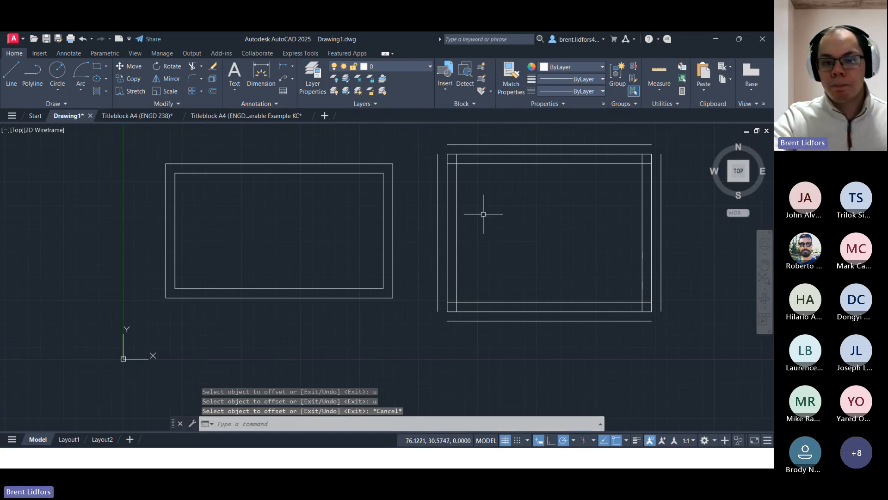
left_click(457, 198)
left_click(524, 210)
key("Escape")
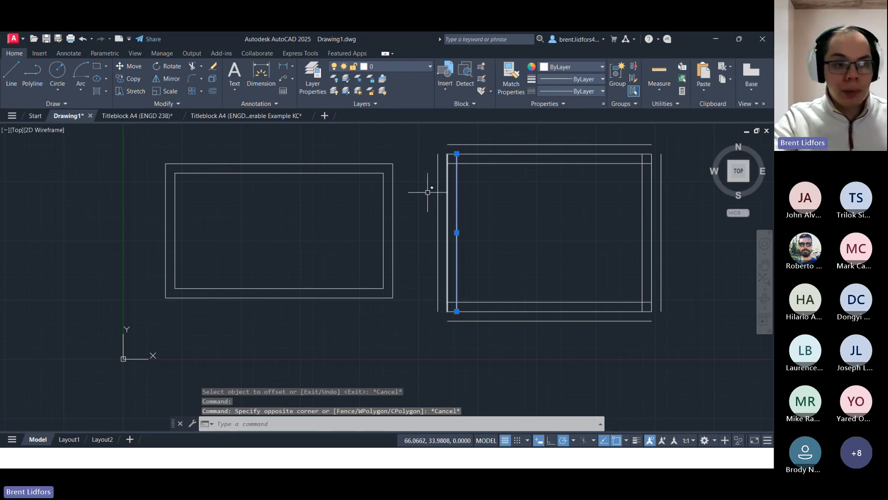
left_click(213, 91)
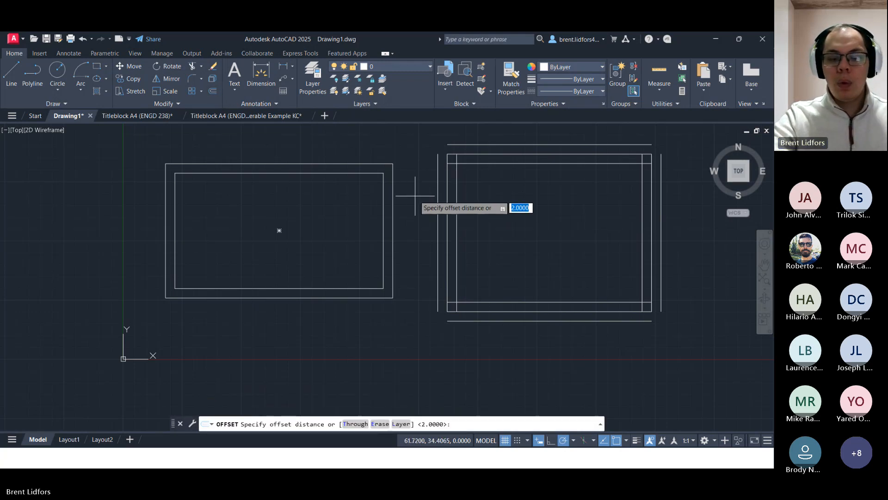
key("Escape")
Erase the eight inner and outer offset lines around the line-drawn rectangle, leaving its four original sides
left_click_drag(553, 136, 470, 141)
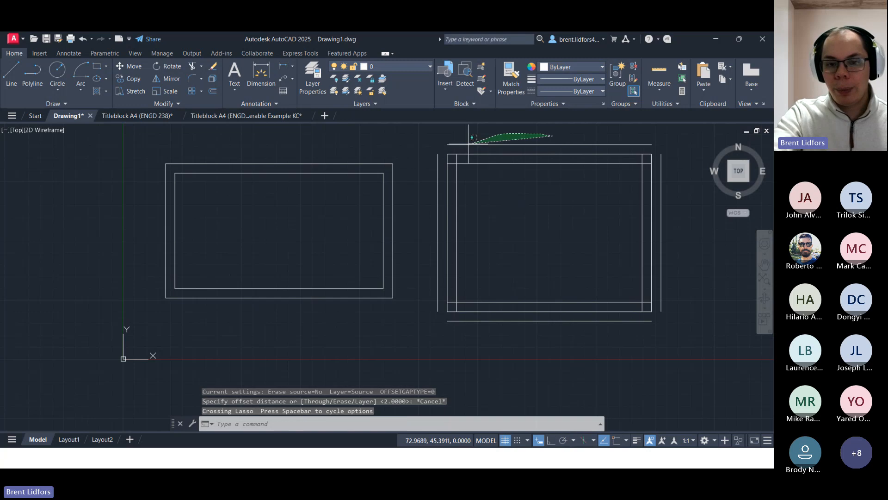
left_click(470, 142)
left_click(469, 147)
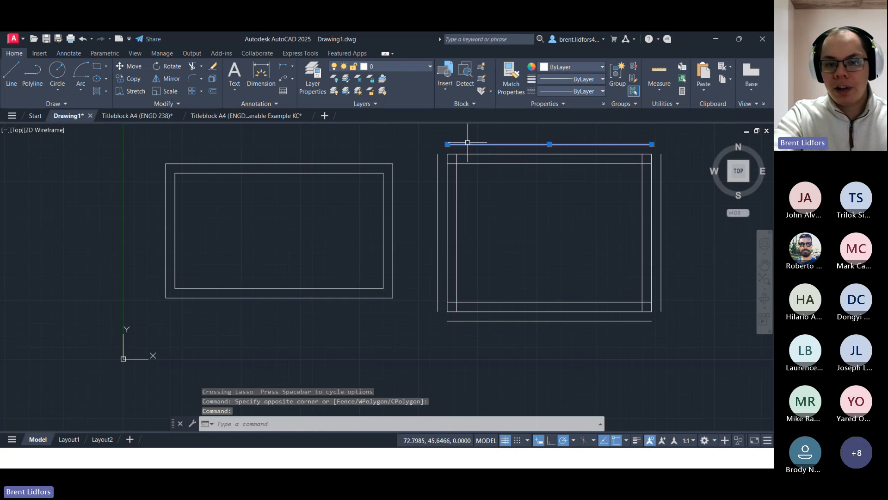
left_click(438, 172)
left_click(457, 176)
left_click(468, 163)
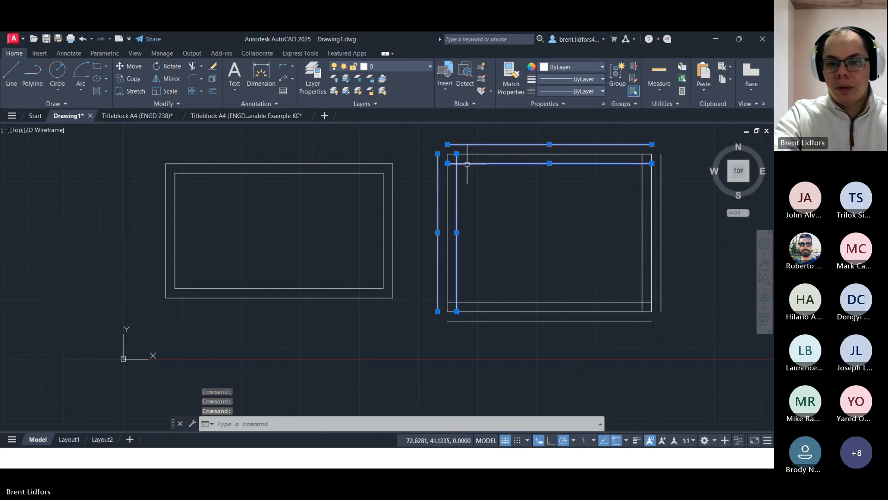
left_click(640, 190)
left_click(641, 190)
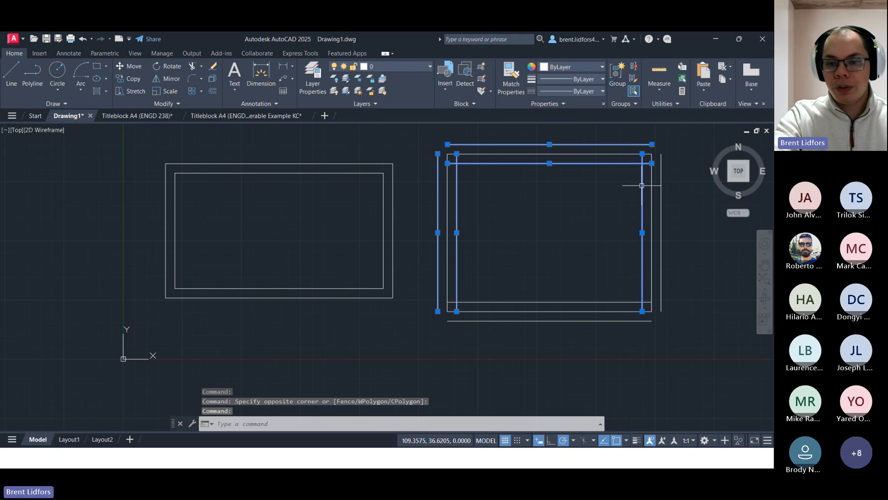
left_click(661, 192)
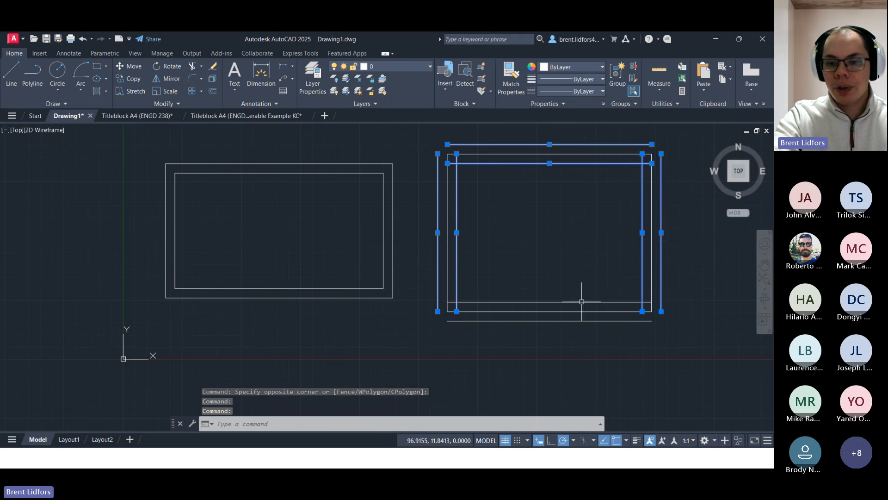
left_click(566, 321)
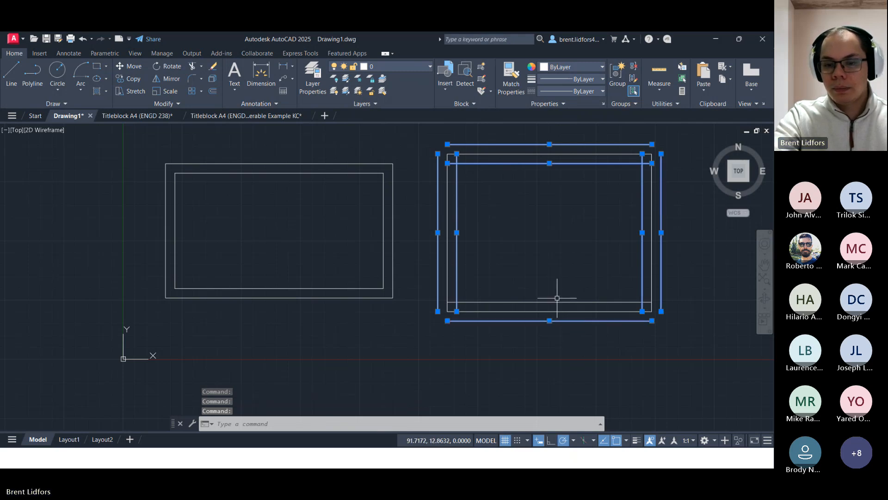
left_click(557, 301)
key("Delete")
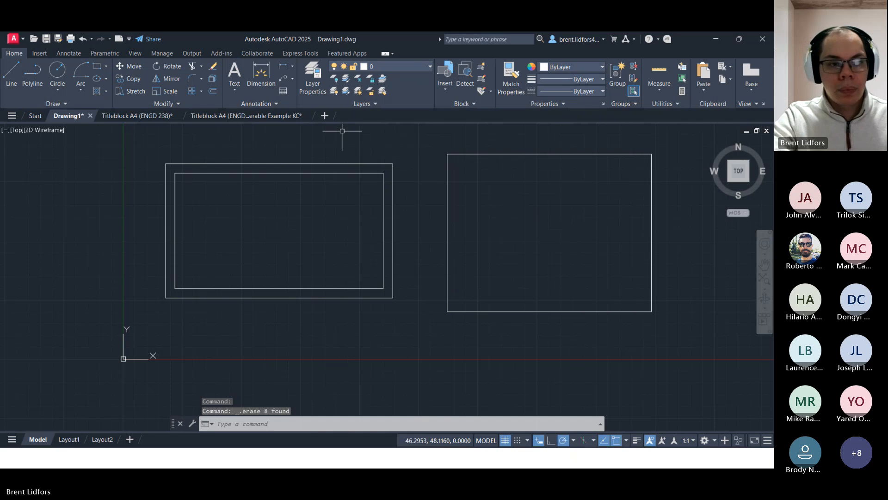
Set Offset to the Through option and preview offsetting the right-hand rectangle's left side to the midpoint of its bottom side
left_click(212, 91)
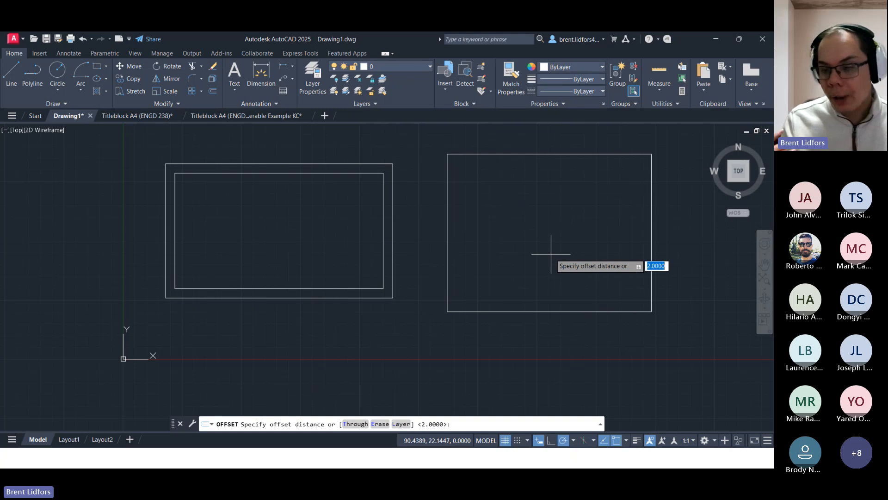
key("Down")
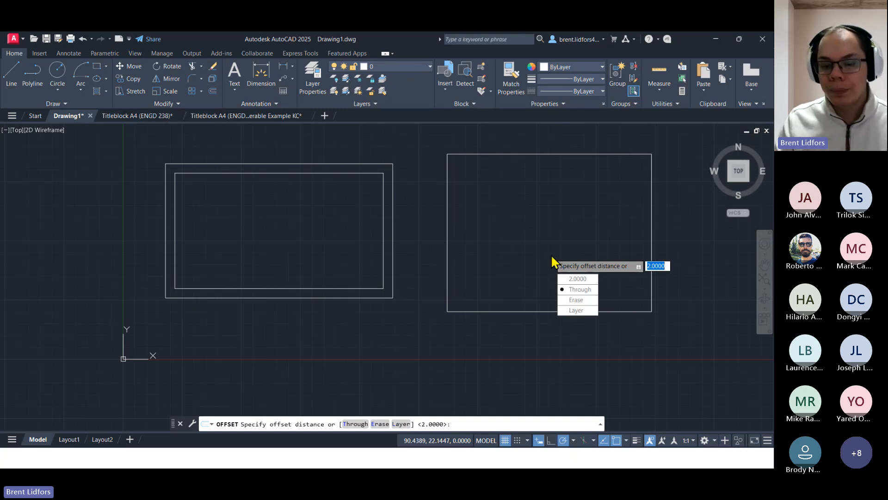
key("Up")
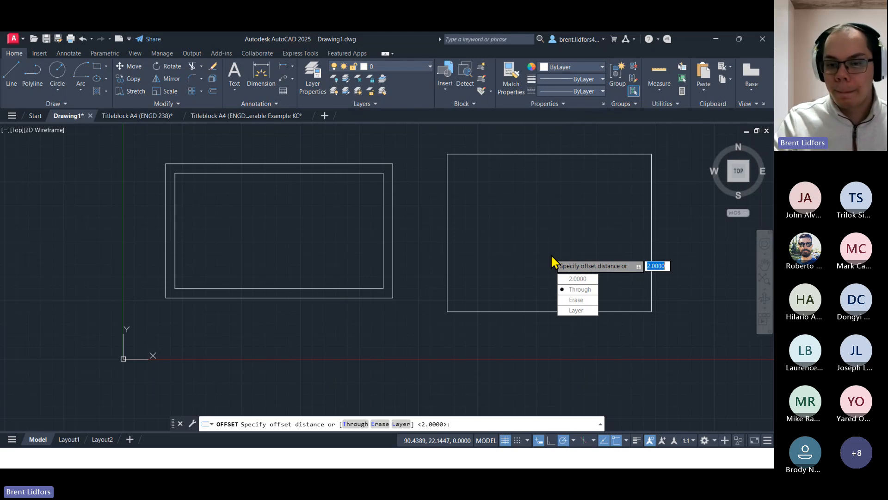
key("Return")
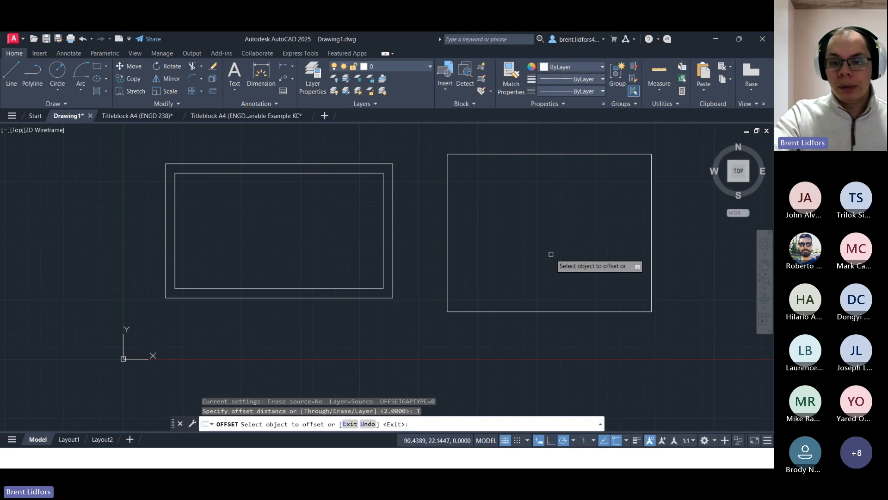
left_click(449, 232)
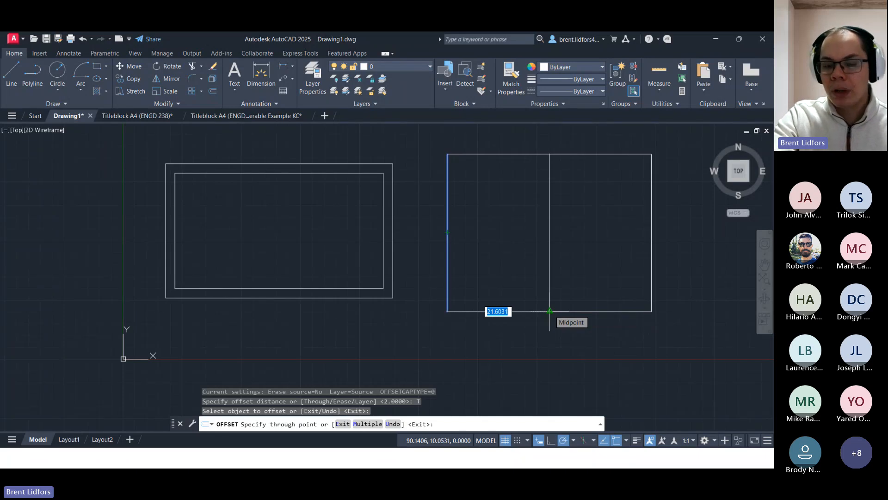
key("Escape")
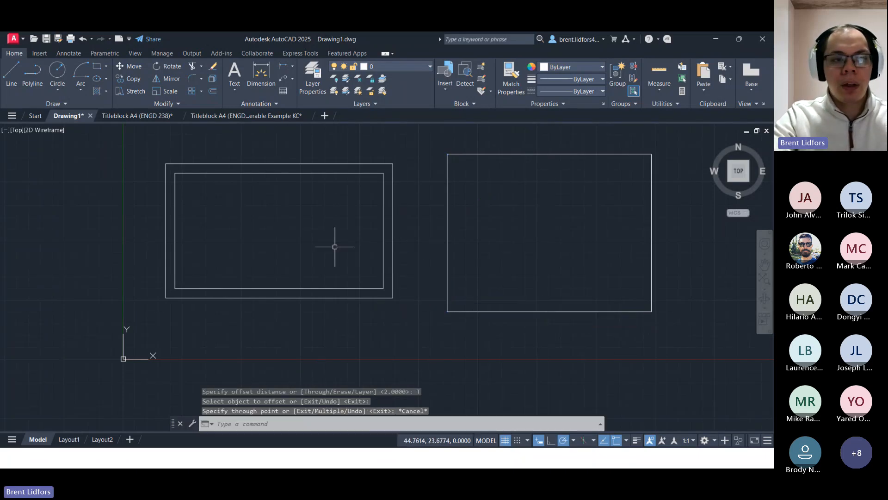
Draw a circle with a radius of about 9.8 near the middle of the right-hand rectangle
left_click(57, 70)
left_click(537, 233)
left_click(578, 257)
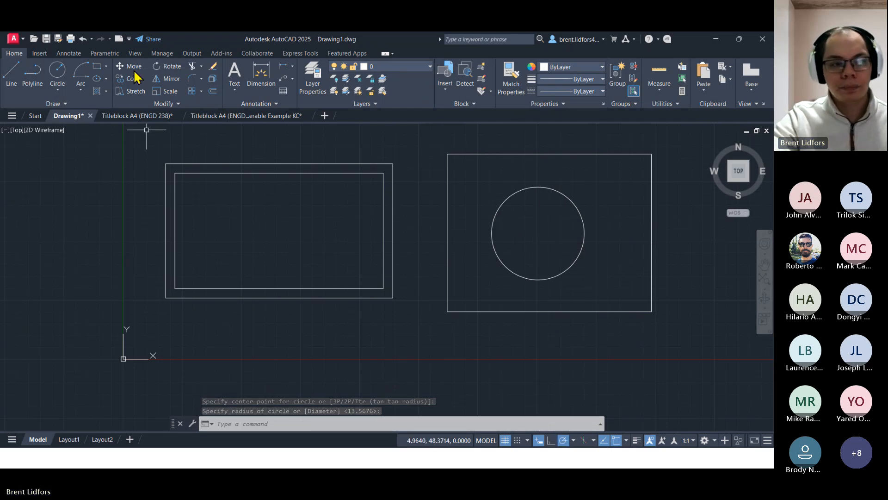
Offset the rectangle's left and right sides inward with the Through option, through the circle's left and right quadrant points
left_click(213, 91)
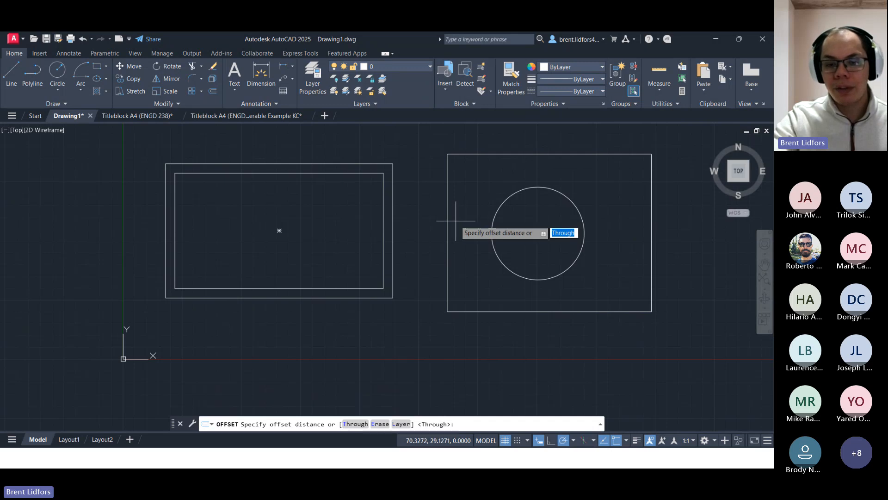
key("Return")
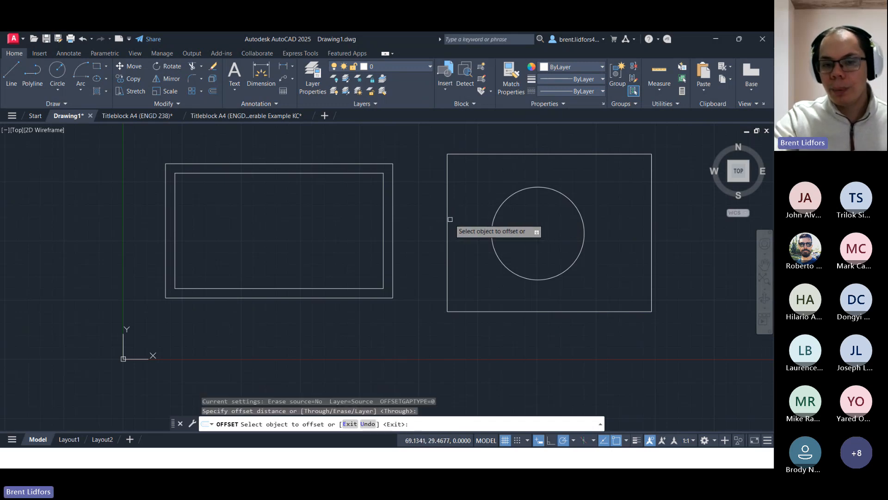
left_click(450, 220)
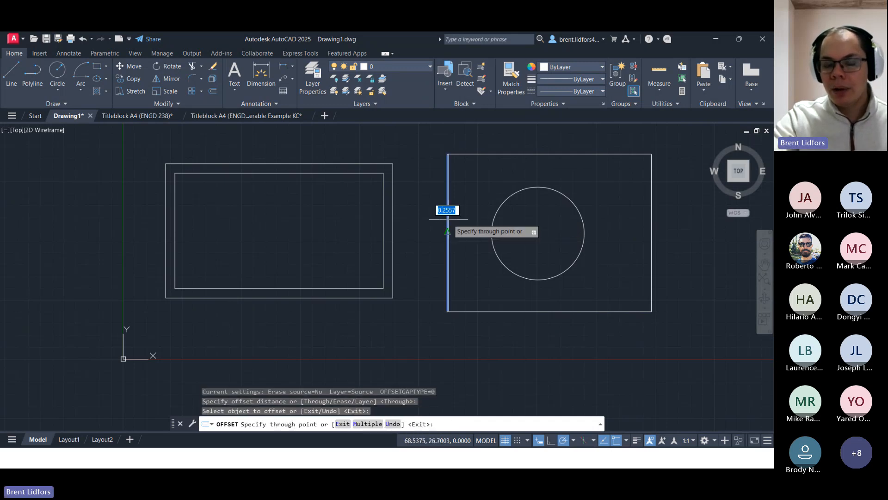
left_click(489, 230)
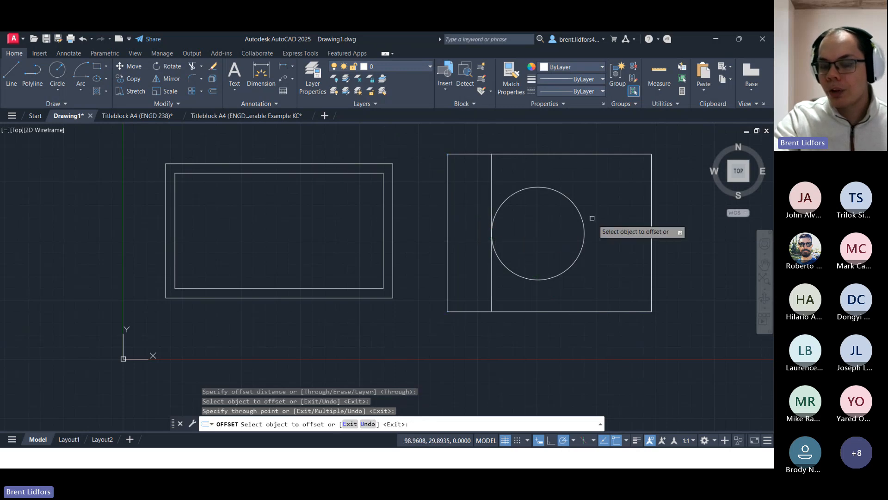
left_click(652, 205)
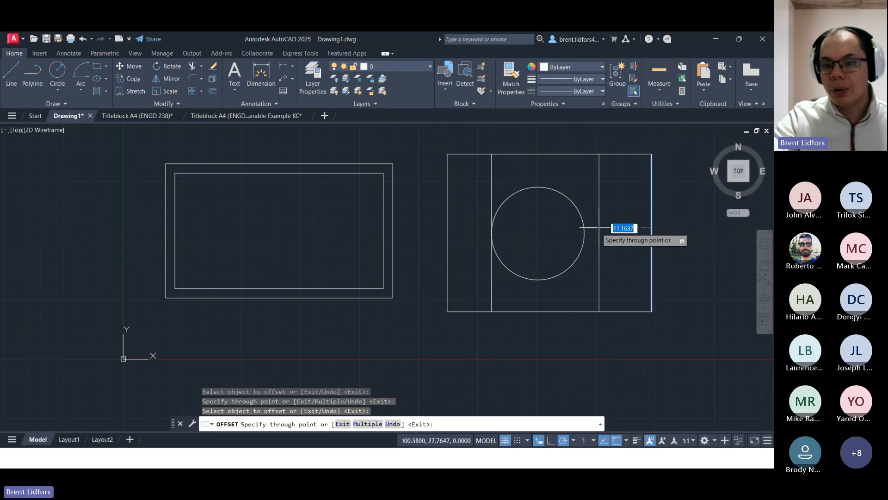
left_click(584, 233)
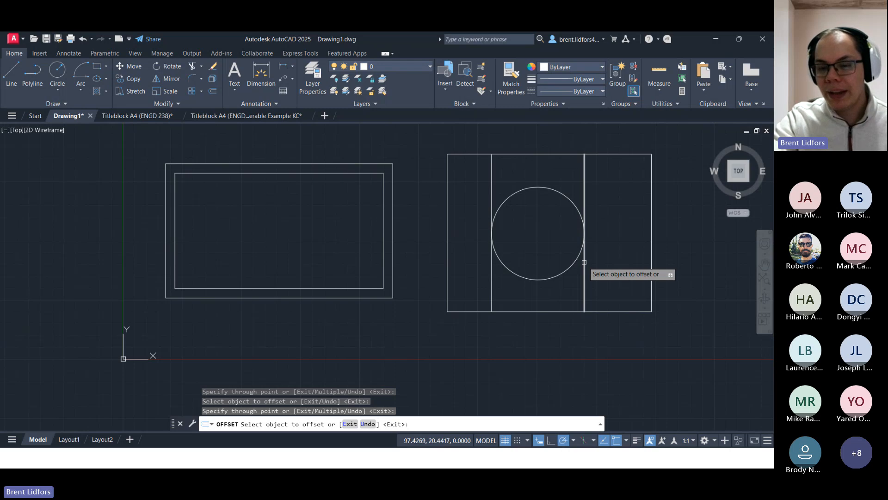
key("Escape")
left_click_drag(587, 144, 469, 239)
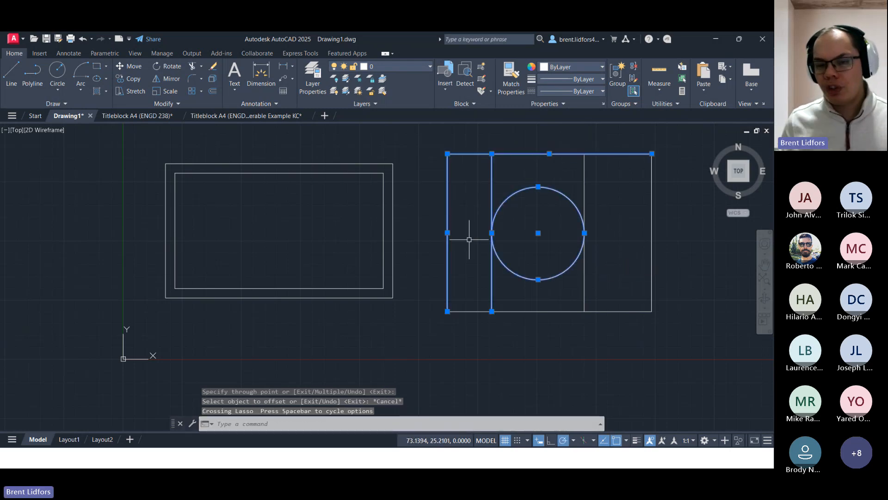
key("Escape")
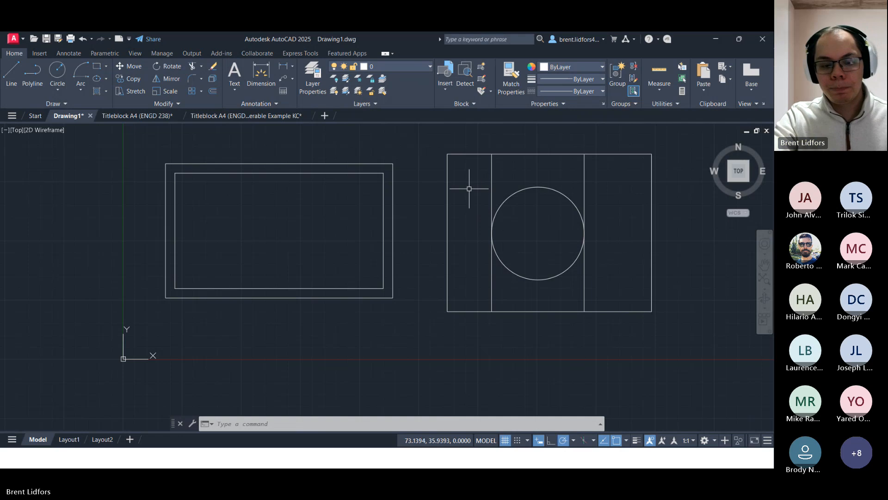
key("Escape")
key("Escape")
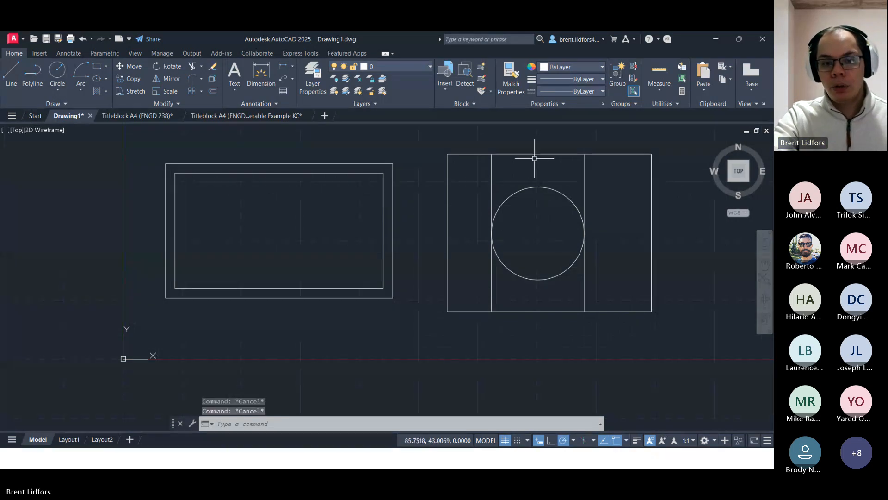
Erase the circle, the two vertical offset lines and the four sides of the right-hand rectangle
left_click(490, 176)
left_click(586, 175)
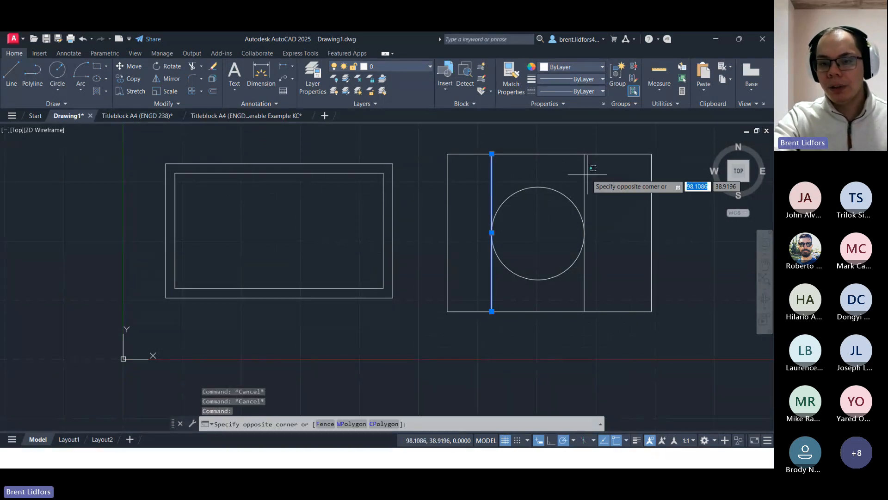
left_click(587, 174)
key("Escape")
mouse_move(576, 146)
left_mouse_down()
mouse_move(412, 188)
mouse_move(591, 274)
mouse_move(612, 261)
mouse_move(663, 292)
mouse_move(665, 300)
mouse_move(576, 334)
mouse_move(587, 349)
left_mouse_up()
key("Delete")
key("Delete")
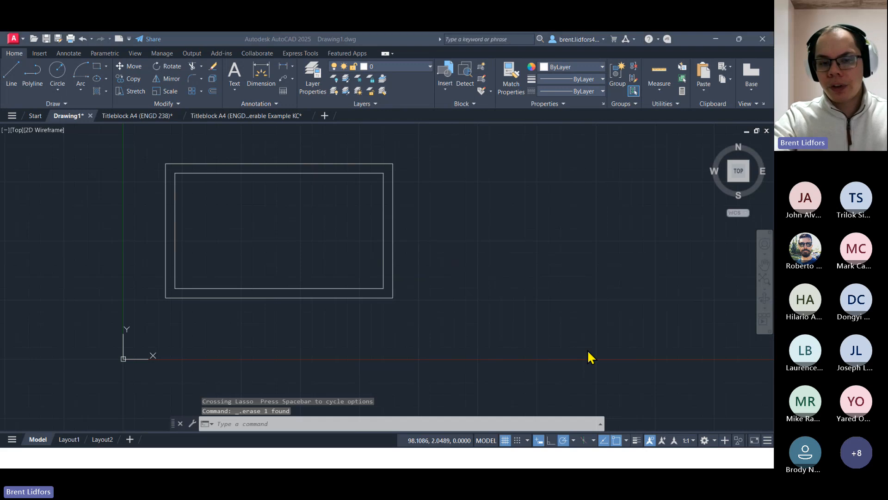
Switch to the Teams meeting window to check the chat and return to the AutoCAD drawing
key("alt+Tab")
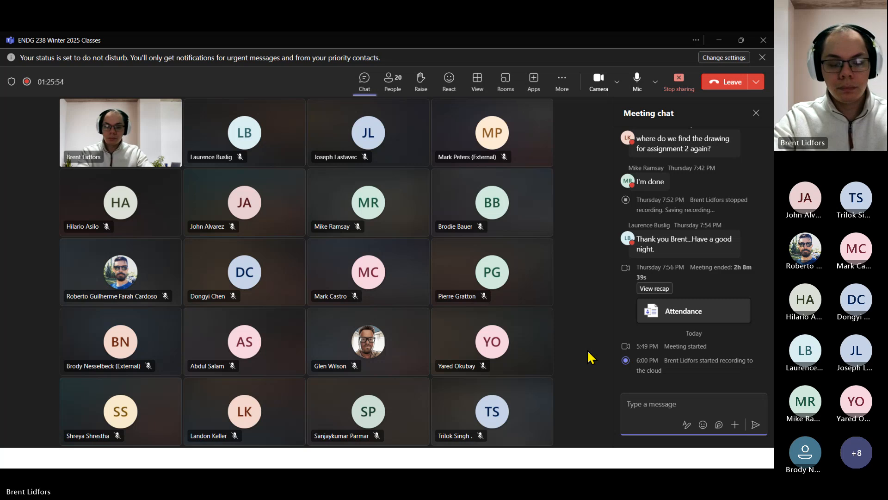
key("alt+Tab")
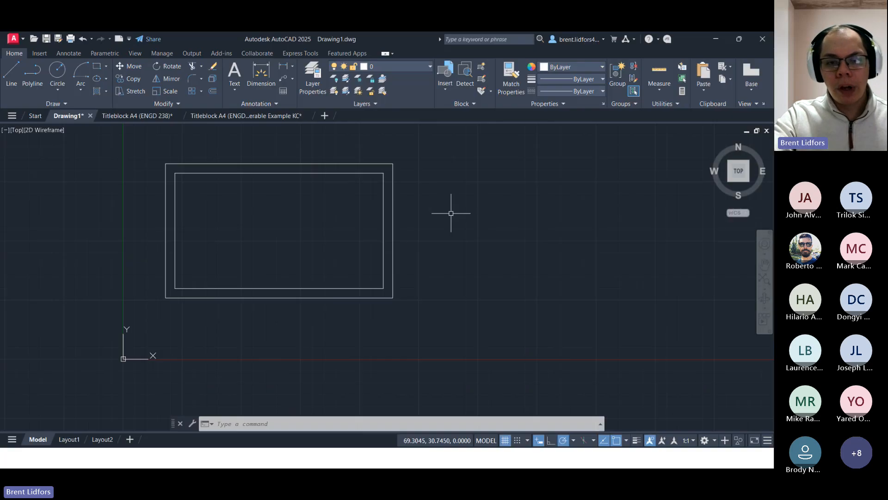
Erase the two nested rectangles and draw a circle with a radius of about 4.9 in the emptied drawing
mouse_move(420, 155)
left_mouse_down()
mouse_move(331, 152)
mouse_move(336, 230)
left_mouse_up()
key("Delete")
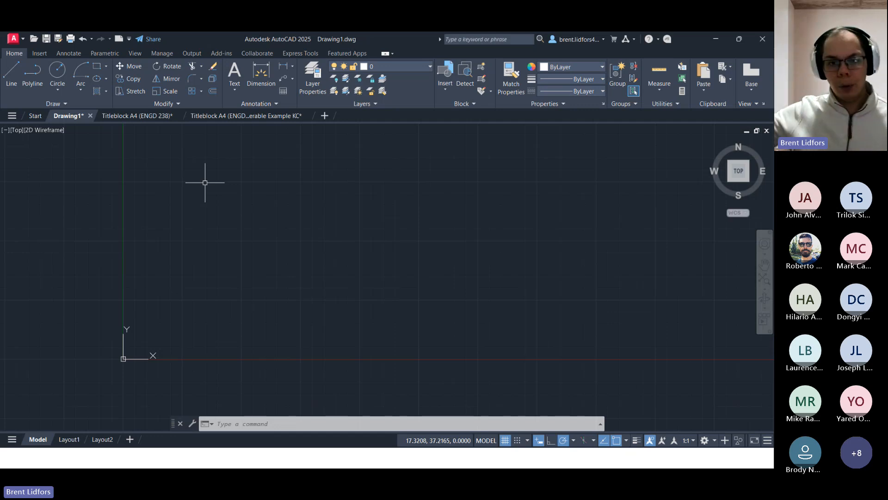
left_click(57, 76)
left_click(233, 240)
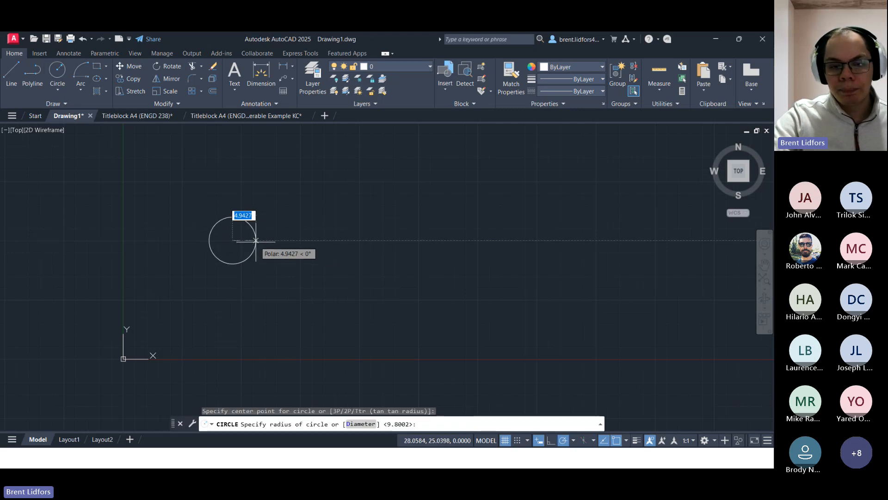
left_click(248, 225)
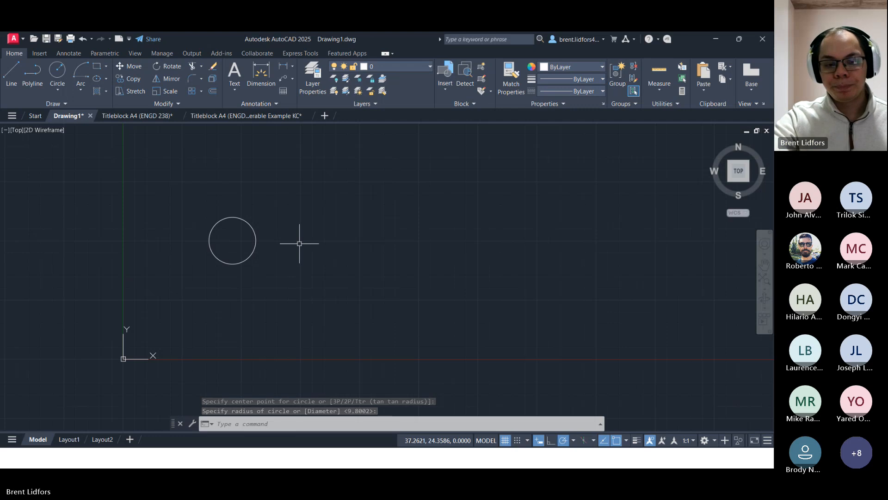
Create a rectangular array of the circle with the default 4 columns and 3 rows
middle_click_drag(317, 311, 318, 347)
scroll(319, 348, "down", 2)
scroll(325, 307, "down", 2)
scroll(324, 305, "up", 4)
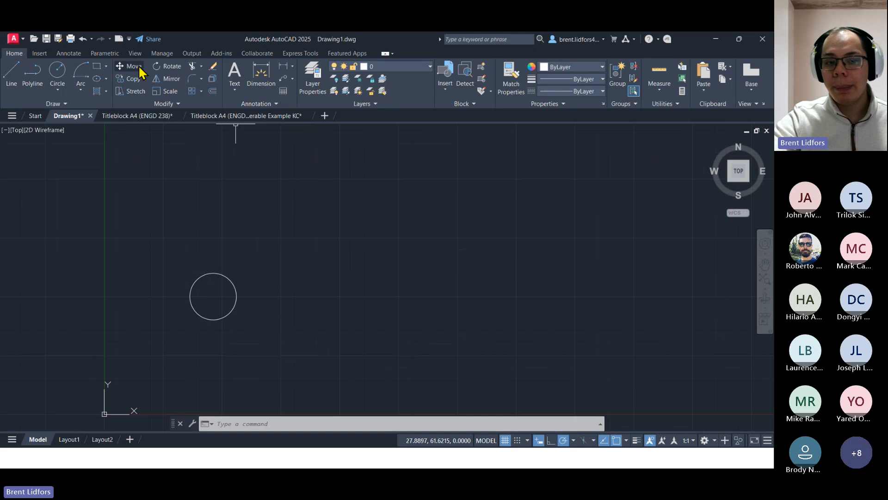
left_click(200, 92)
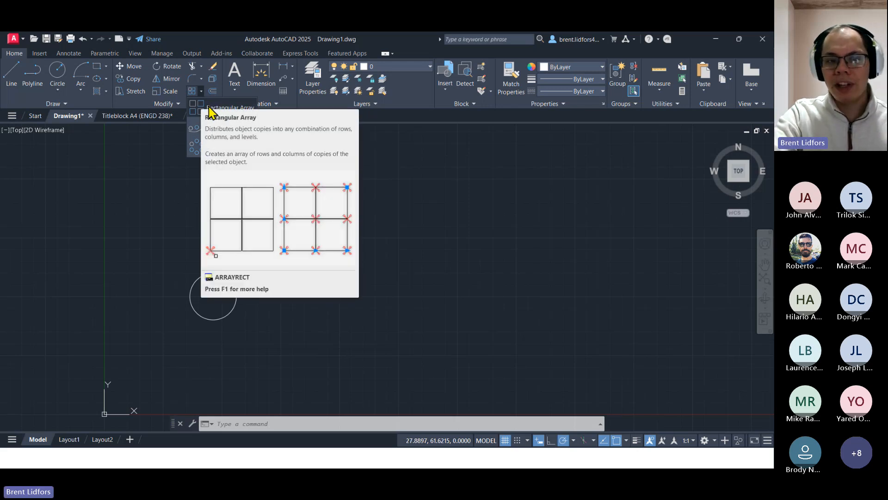
left_click(210, 110)
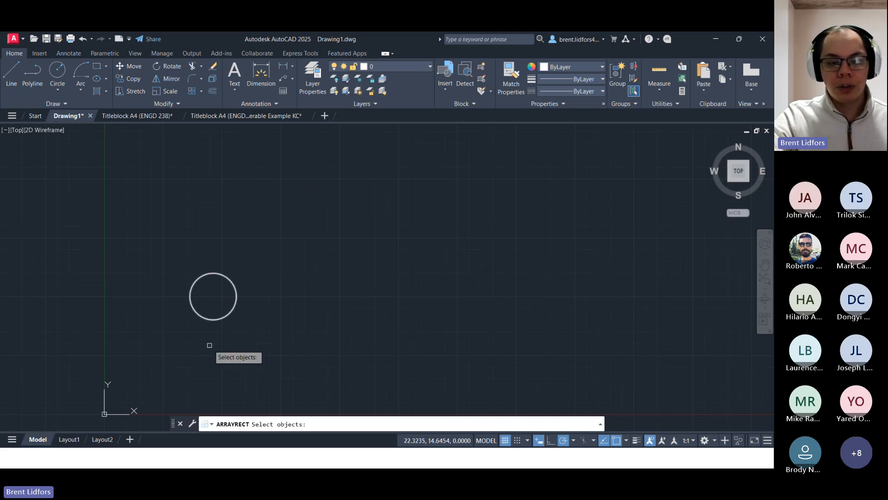
left_click(236, 286)
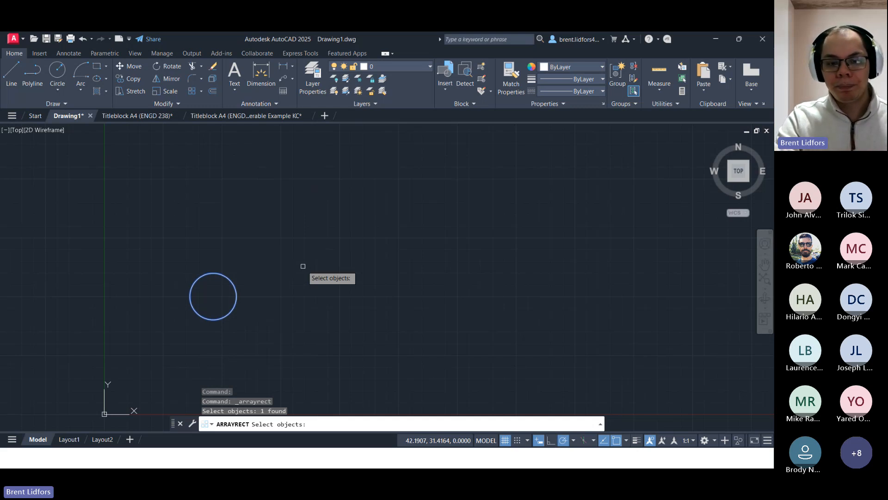
key("Return")
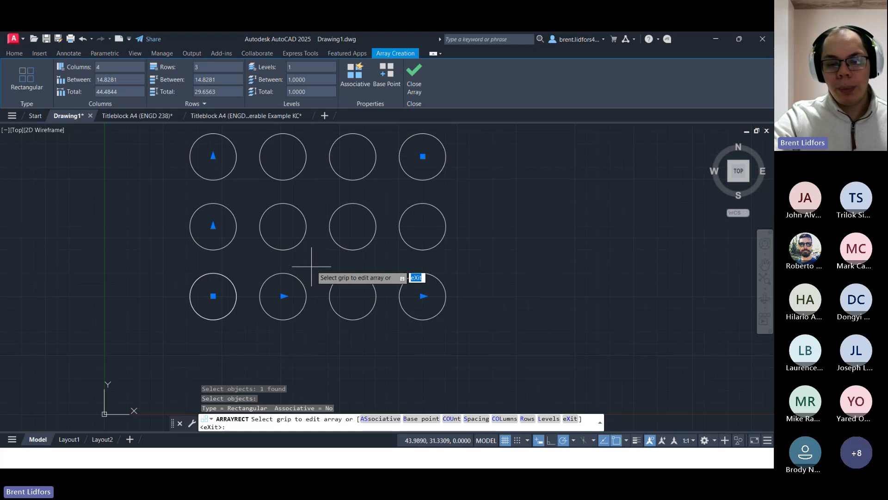
mouse_move(322, 212)
middle_mouse_down()
mouse_move(335, 267)
mouse_move(346, 242)
middle_mouse_up()
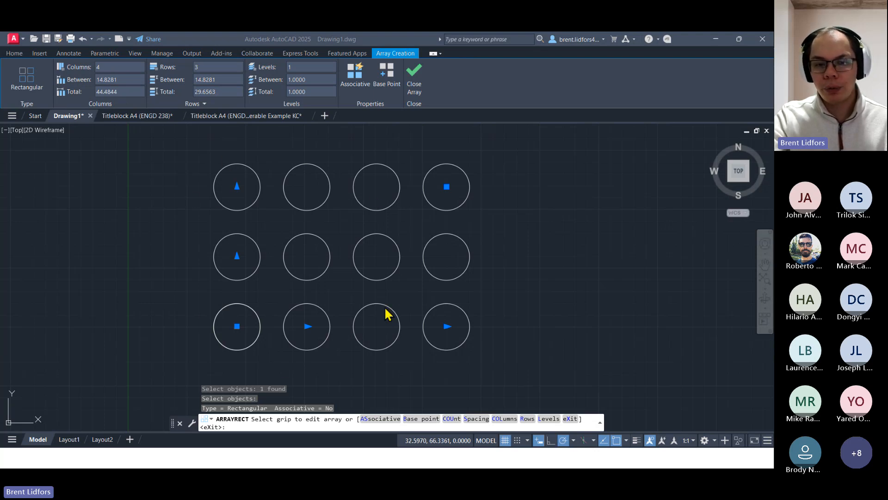
Set the spacing between the array's columns to 15
left_click(104, 66)
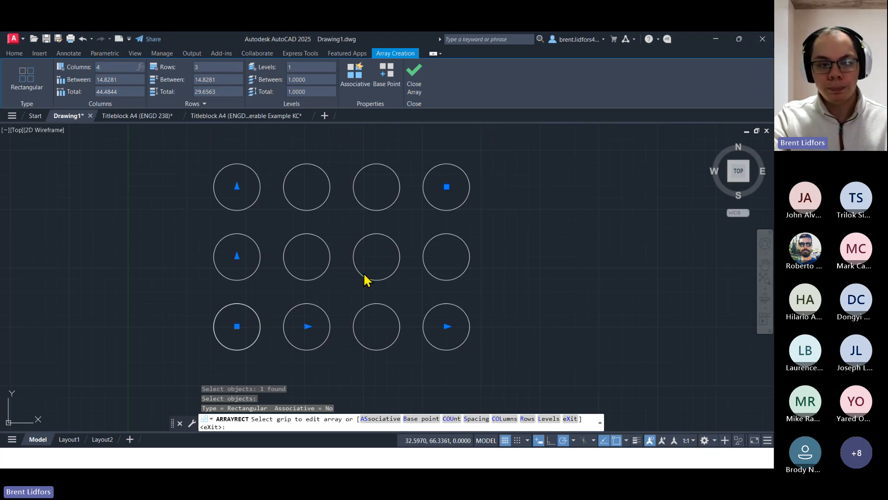
left_click(124, 79)
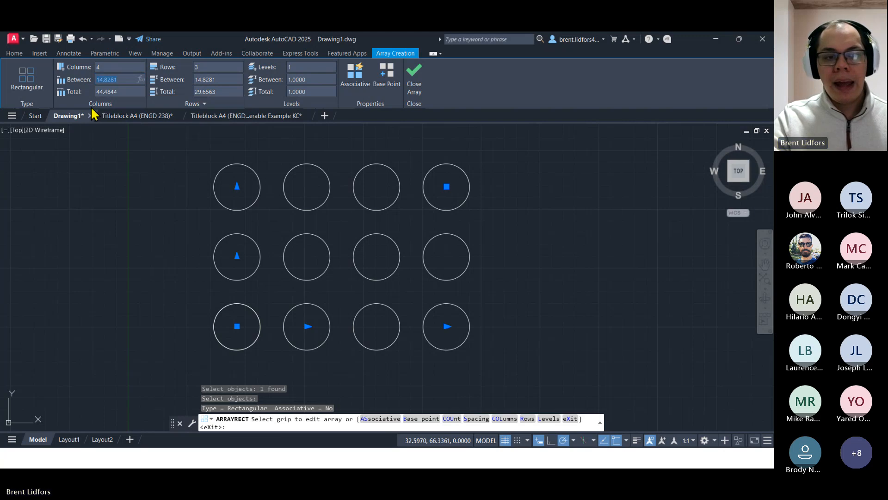
left_click(126, 91)
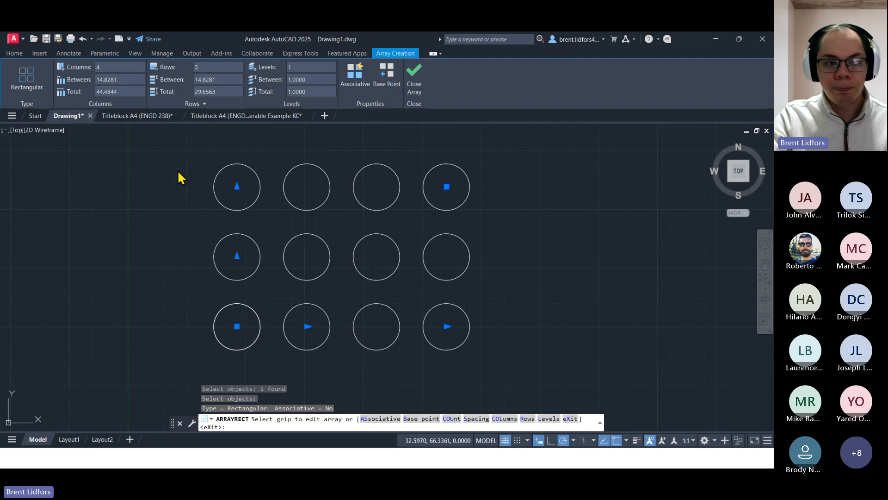
left_click(100, 80)
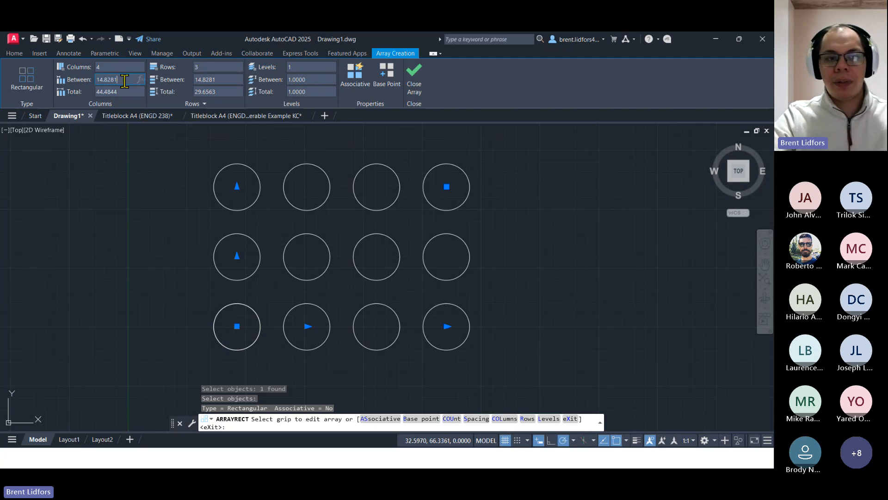
type("15")
key("Return")
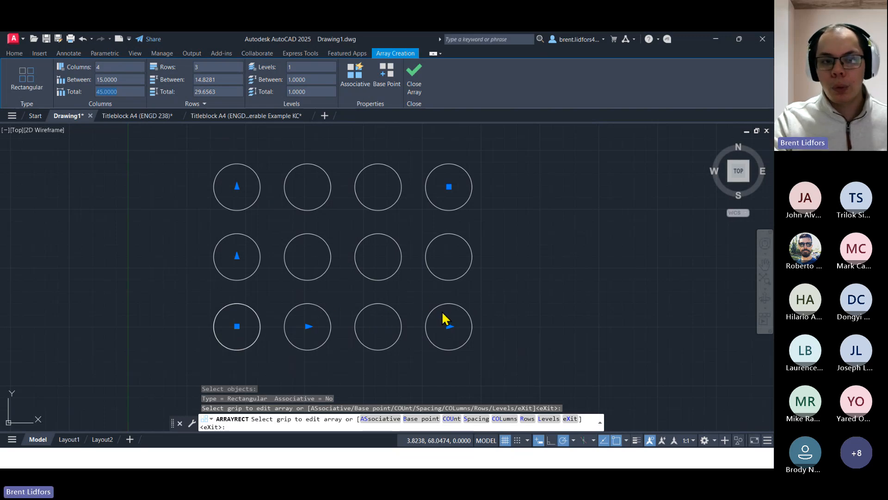
Set the spacing between the array's columns to 10
left_click(133, 92)
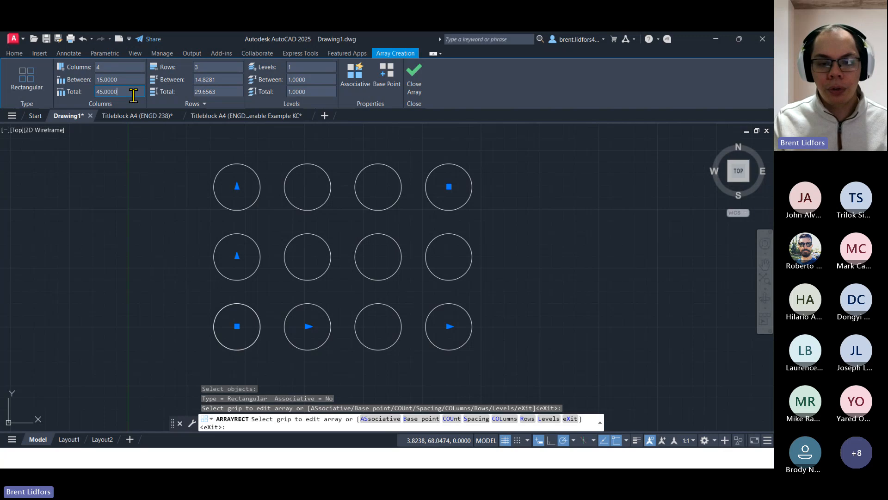
left_click(133, 95)
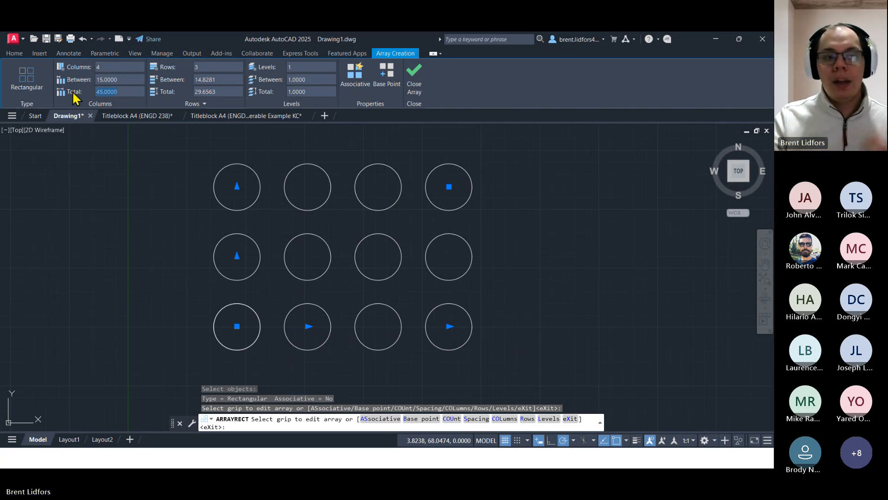
left_click(126, 82)
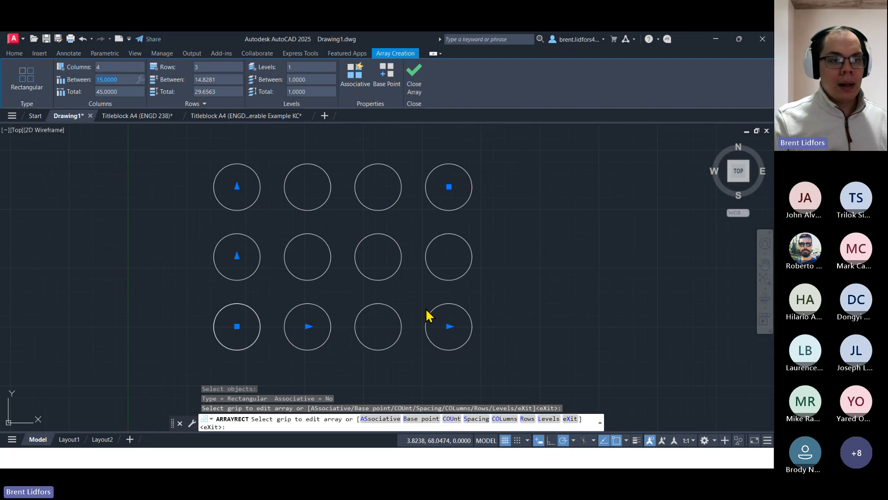
type("10")
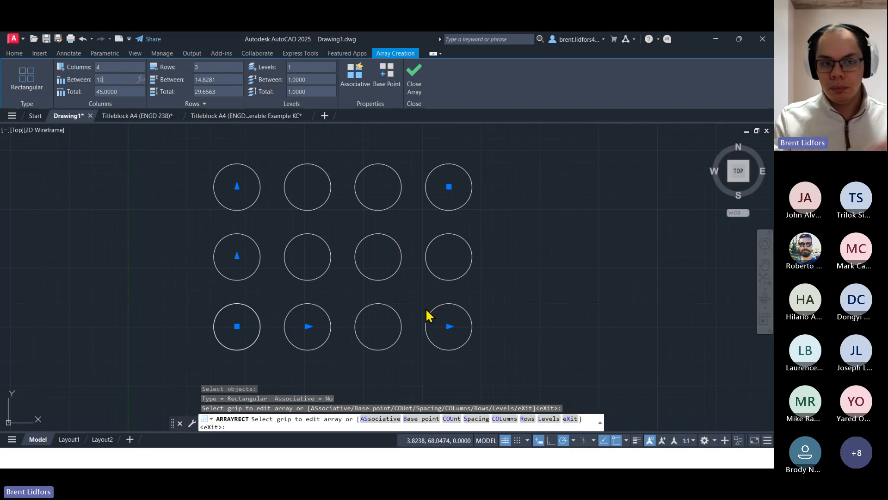
key("Return")
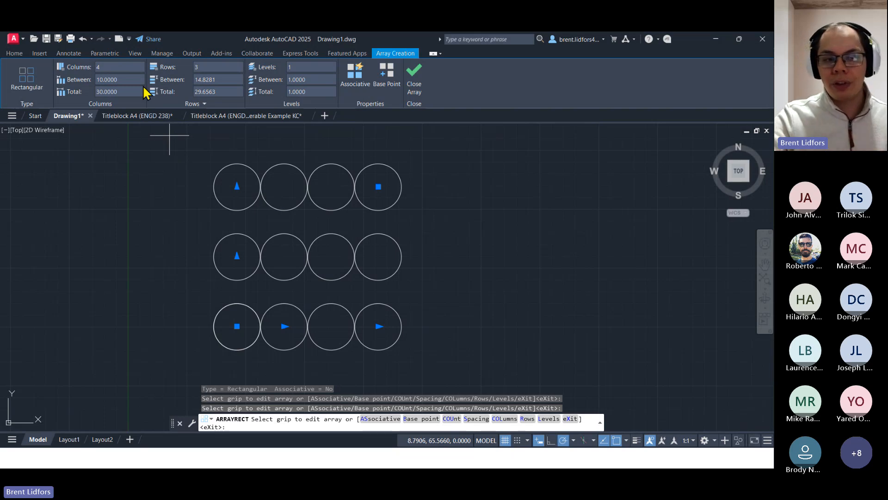
Set the total distance across the array's columns to 200
left_click(98, 91)
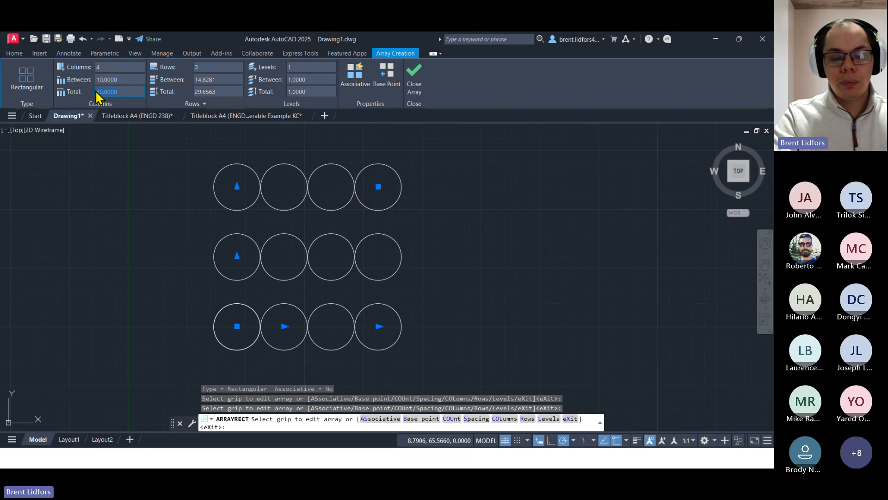
type("200")
key("Return")
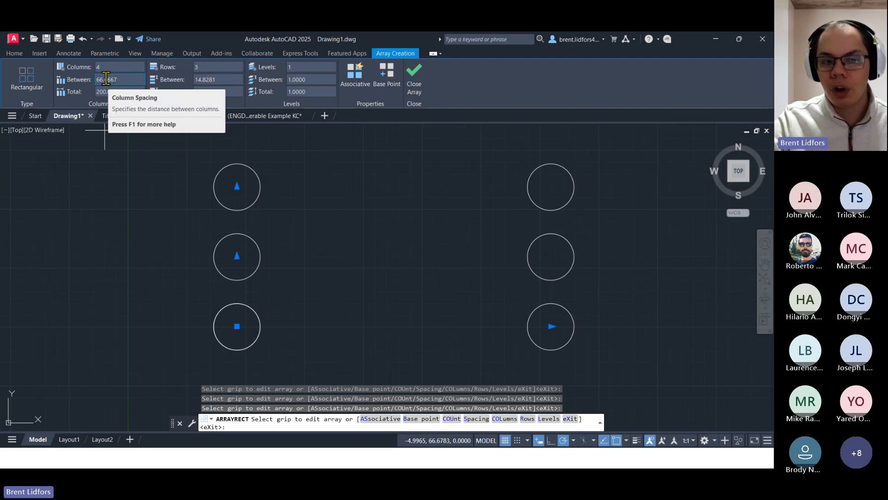
scroll(316, 212, "down", 5)
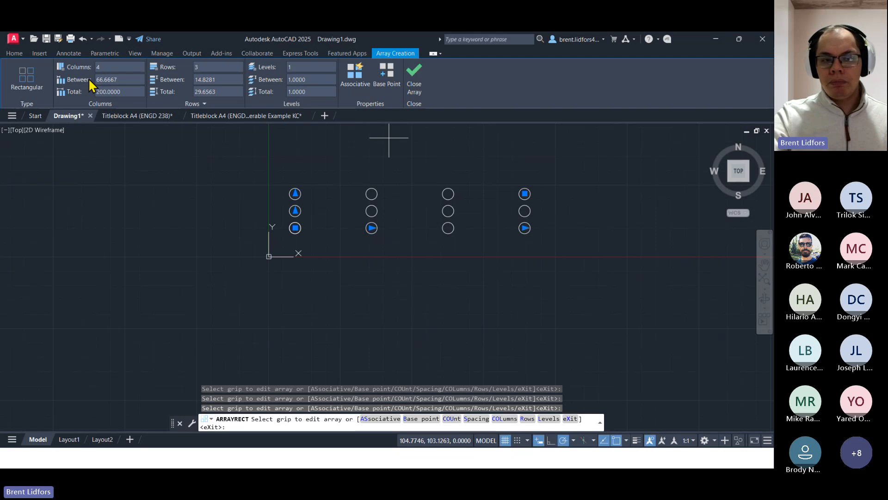
Set the total distance across the array's columns to 45
left_click(113, 92)
type("45")
key("Return")
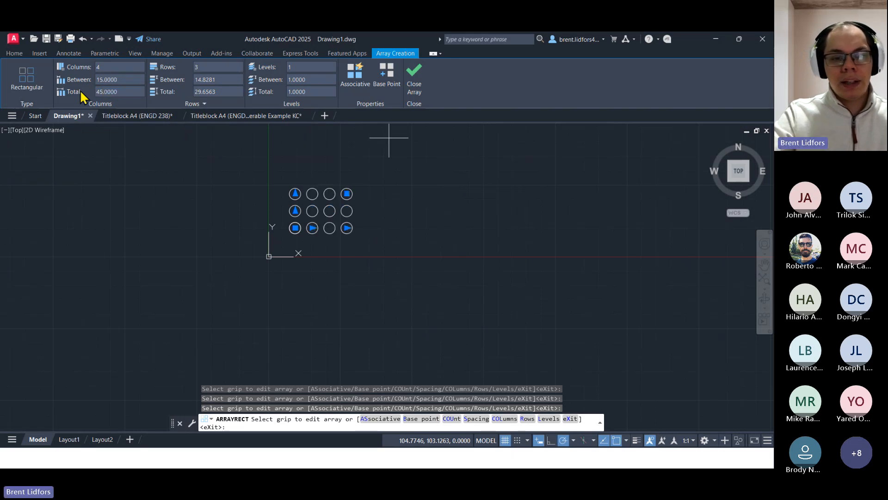
scroll(179, 210, "up", 4)
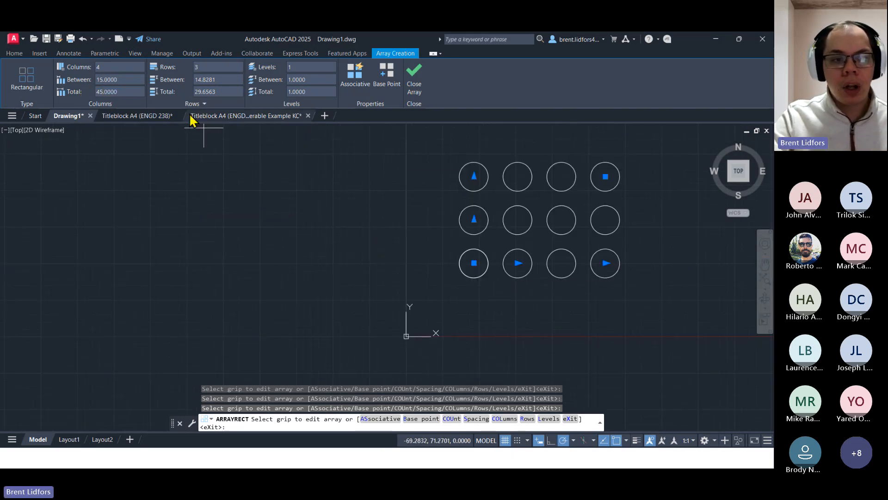
Reduce the array's column count to 2, followed by a single column
left_click_drag(122, 66, 85, 68)
type("2")
key("Return")
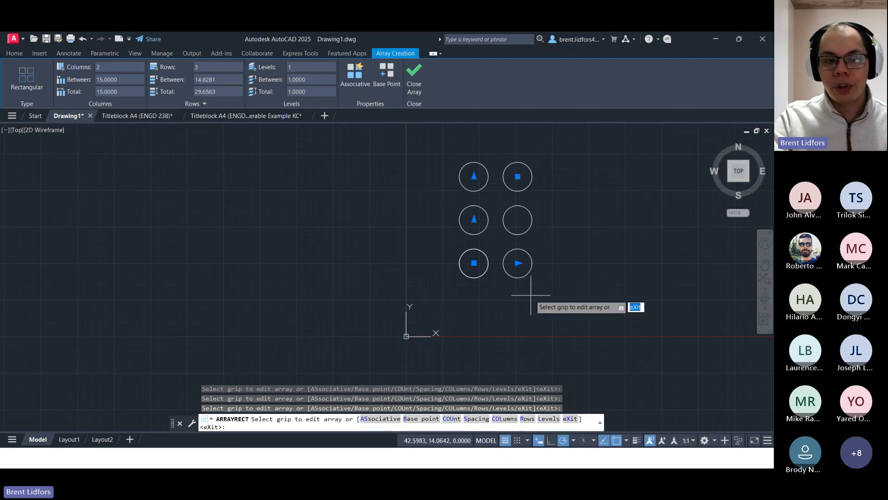
left_click_drag(117, 67, 85, 74)
type("1")
key("Return")
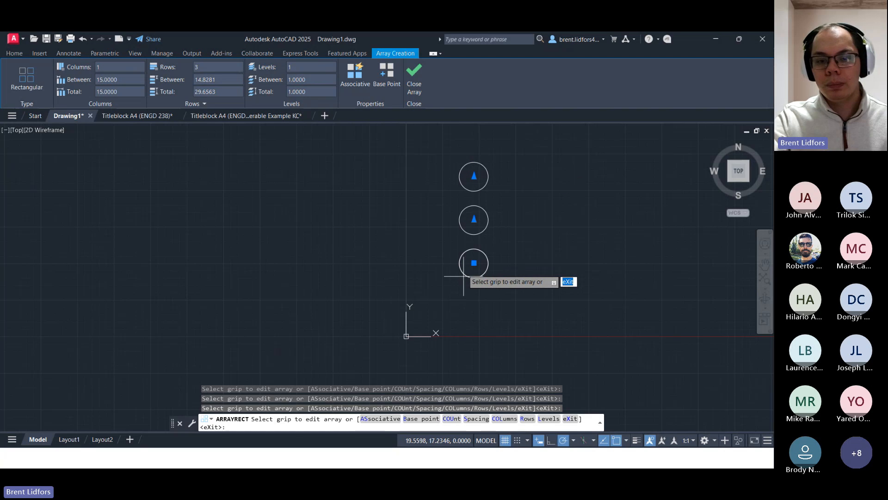
middle_click_drag(484, 239, 403, 267)
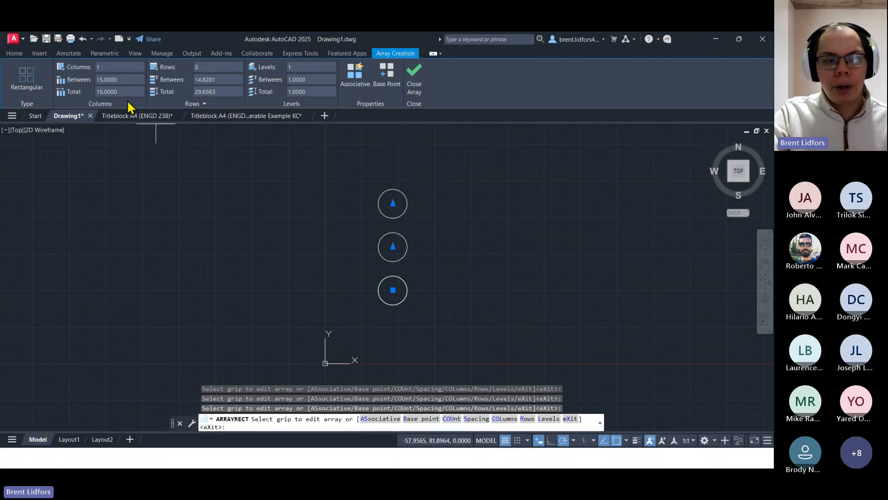
Increase the array's column count to 2, followed by 3 columns
left_click(128, 67)
type("2")
key("Return")
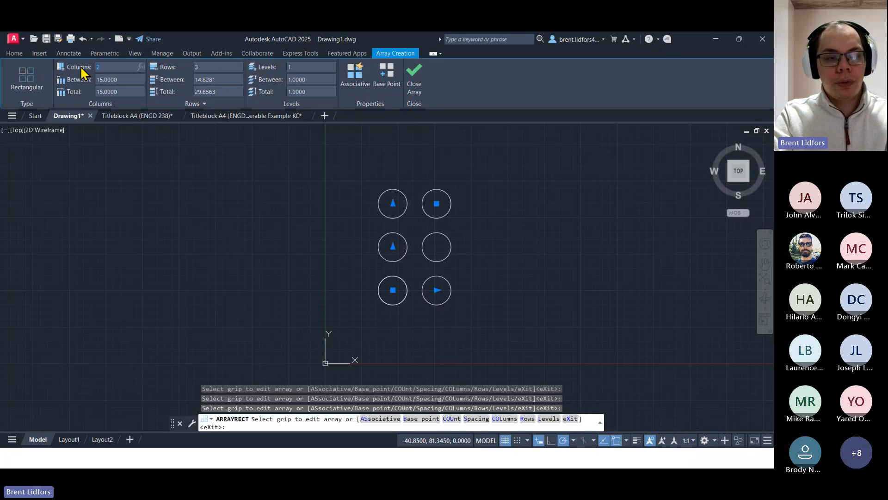
type("3")
key("Return")
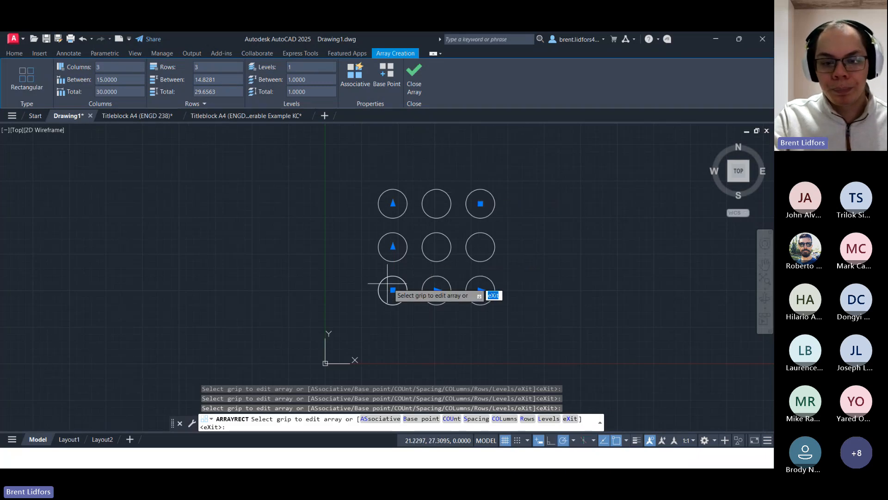
Move the 3 by 3 array by its base grip to several positions, ending to the right of the source circle
left_click(392, 290)
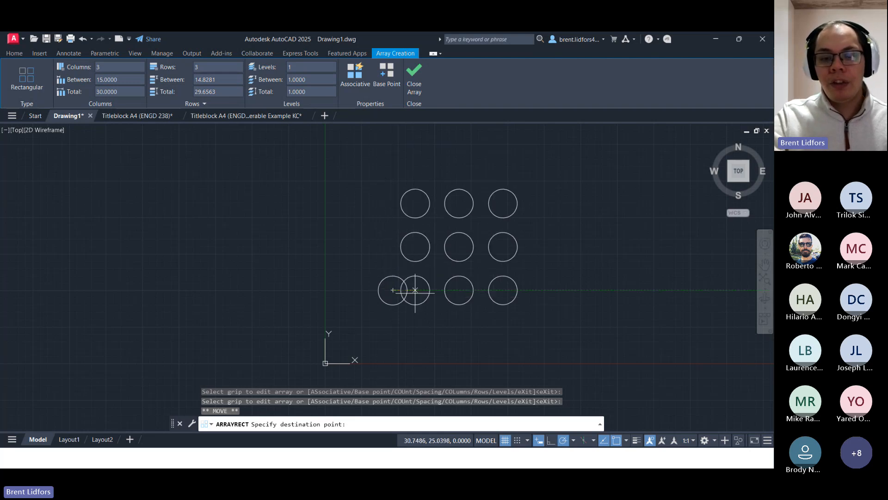
left_click(448, 254)
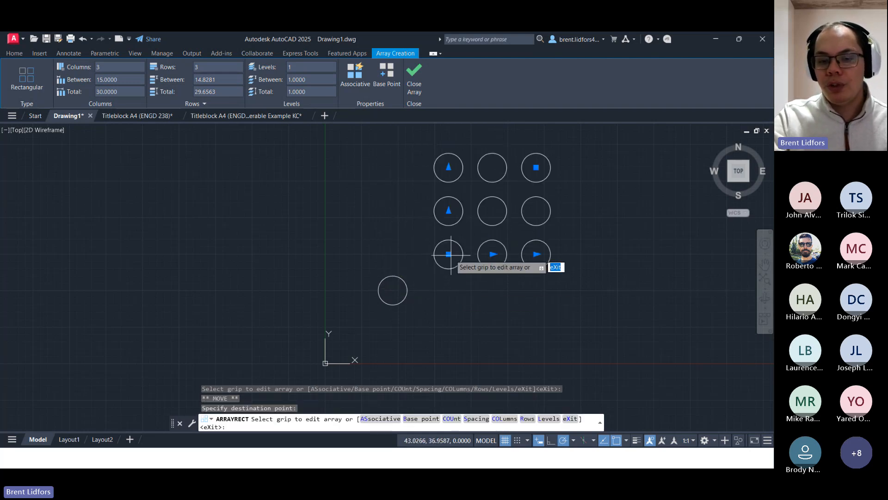
left_click(448, 254)
left_click(471, 288)
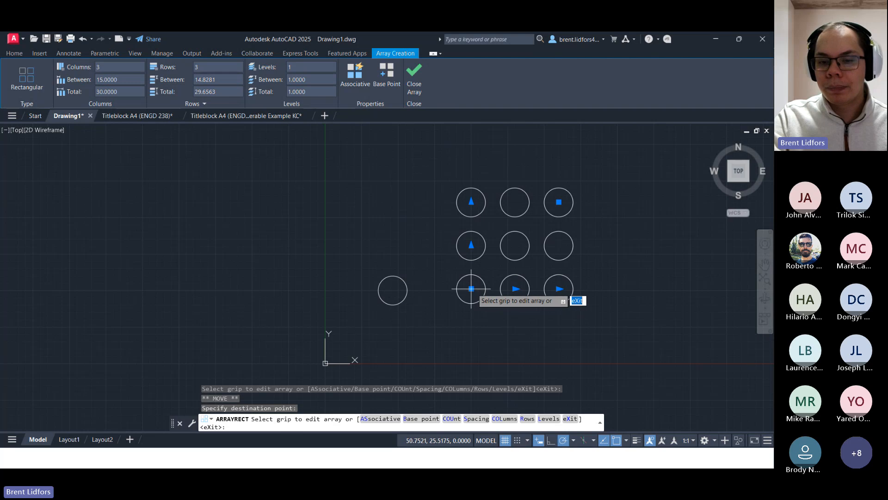
left_click(471, 289)
left_click(551, 254)
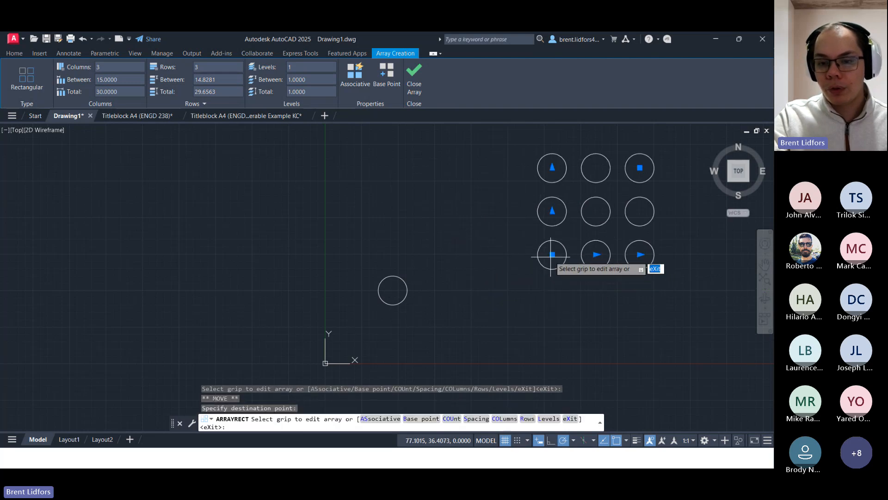
left_click(552, 254)
left_click(447, 313)
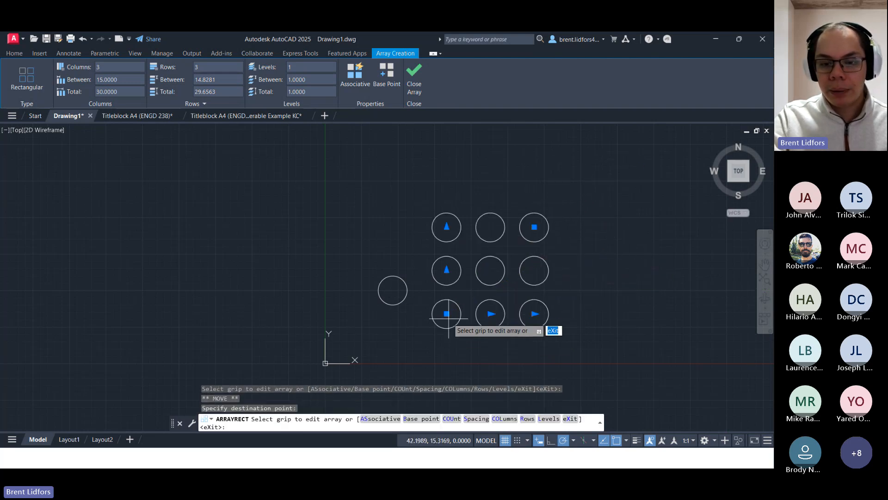
left_click(447, 314)
left_click(493, 309)
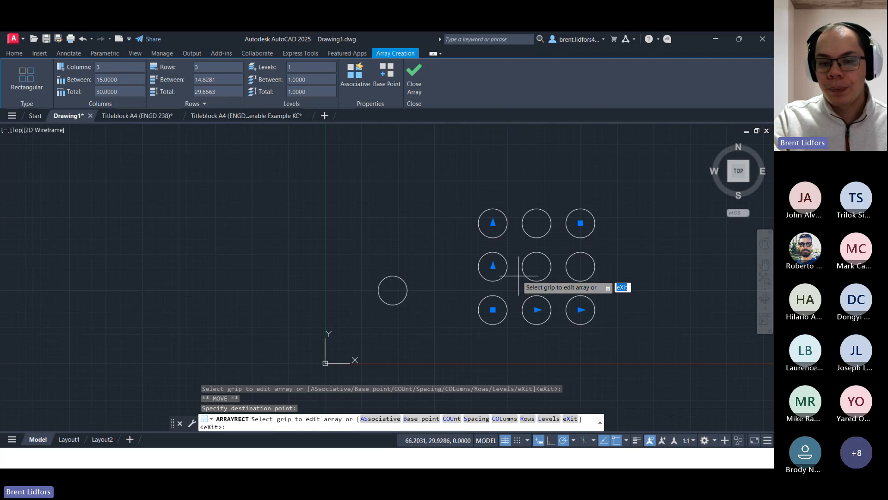
Try the array's row spacing and row count grips on the first column, keeping 3 rows
left_click(493, 265)
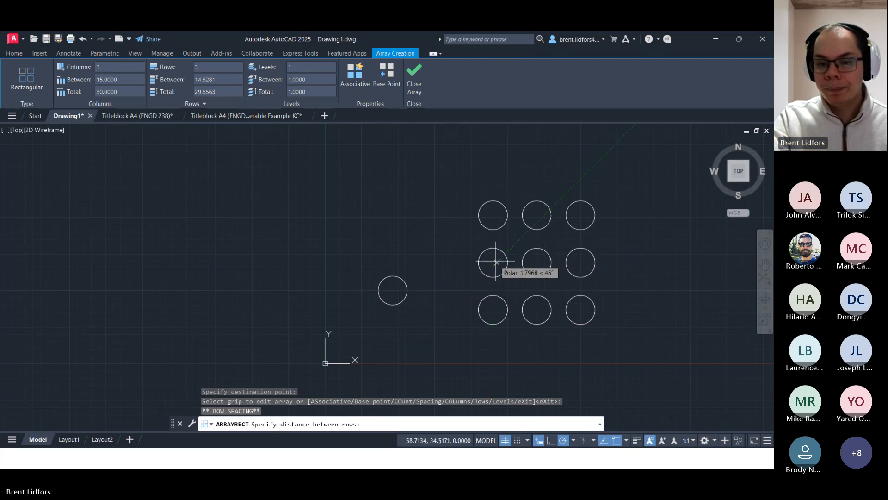
key("Escape")
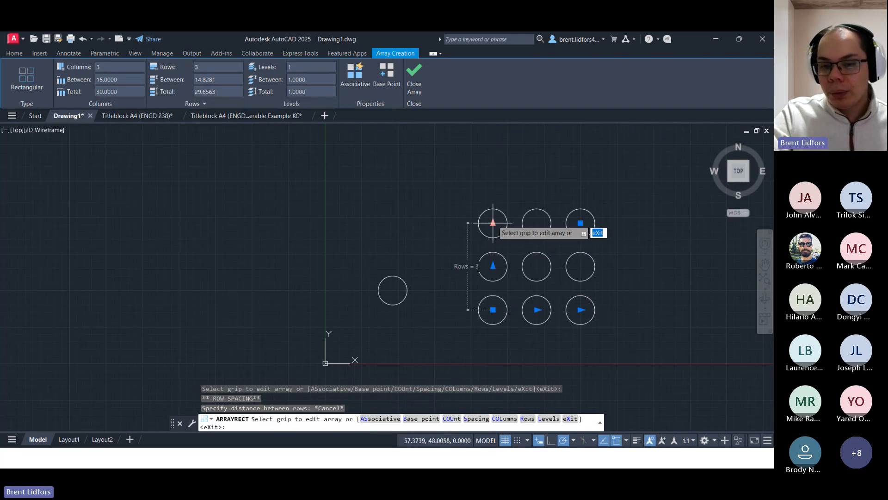
left_click(493, 223)
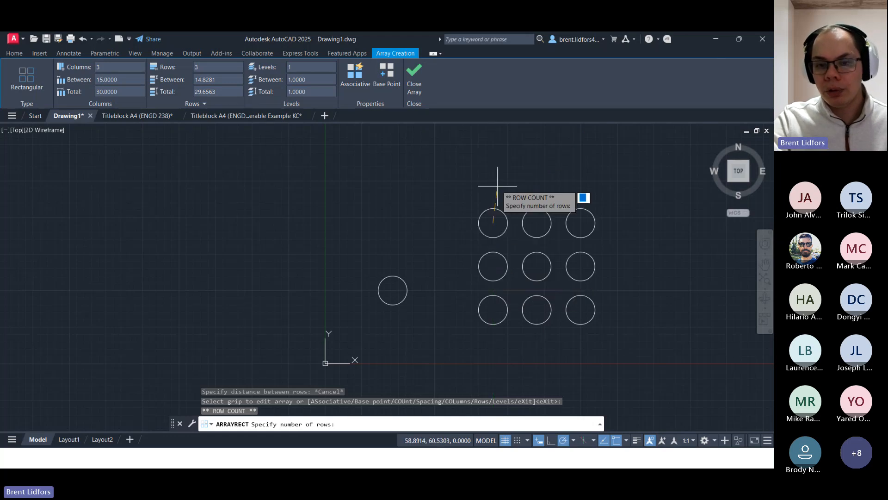
left_click(493, 194)
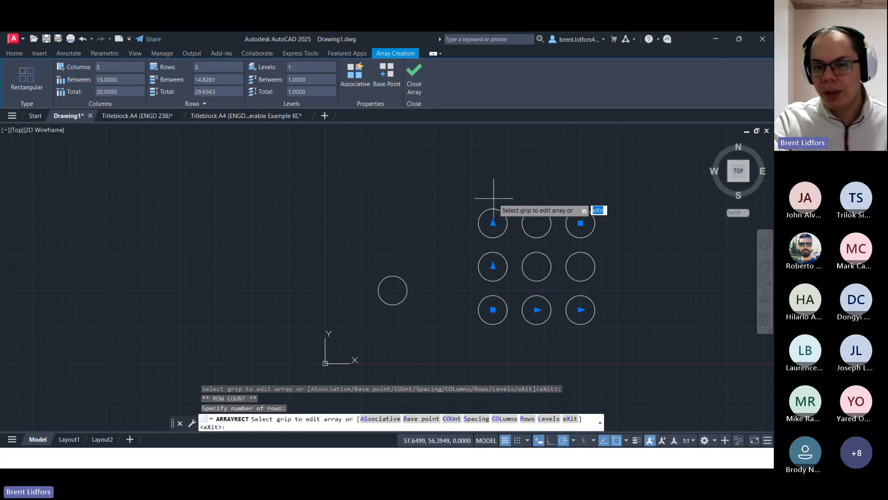
Widen the column spacing to about 16.47 with its grip, and stretch the column count to 5 and back to 3
left_click(538, 310)
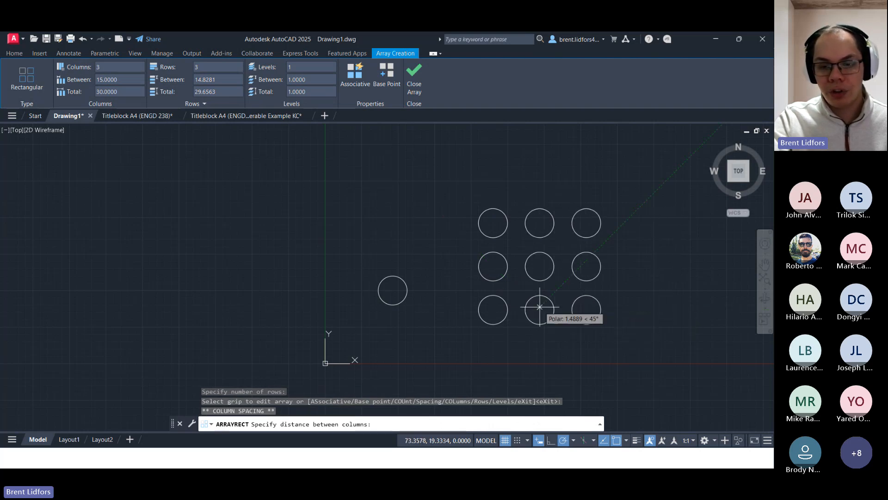
left_click(542, 307)
left_click(589, 309)
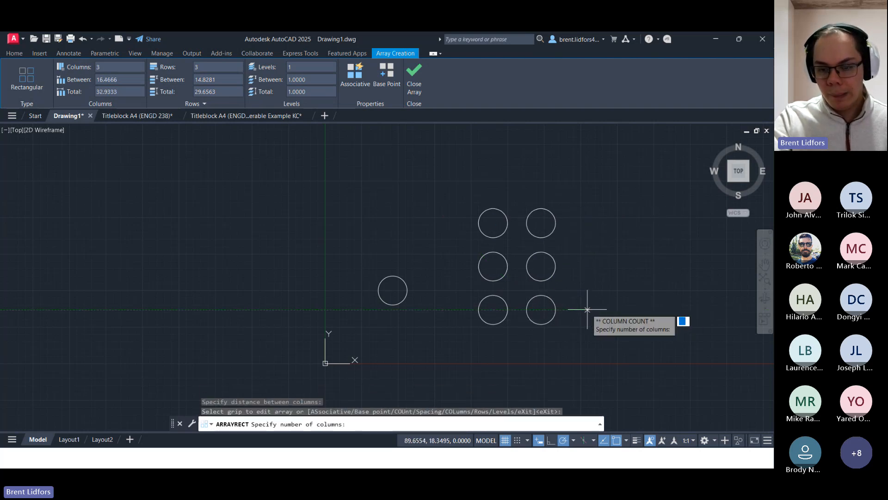
left_click(704, 309)
left_click(685, 309)
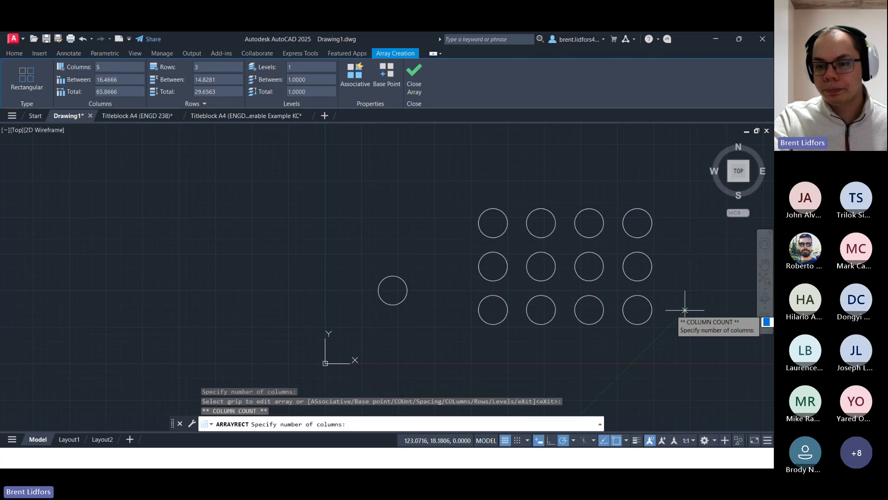
left_click(609, 309)
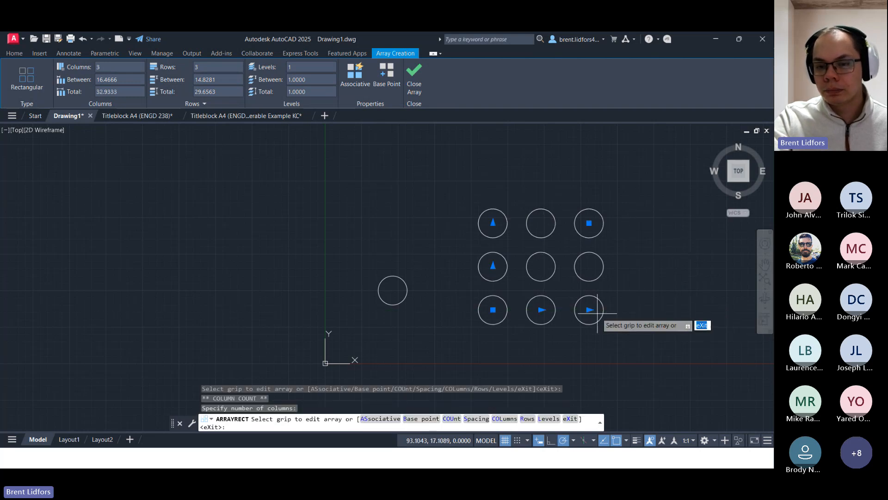
Try changing the row and column counts together with the array's corner grip, cancelling each attempt
left_click(589, 223)
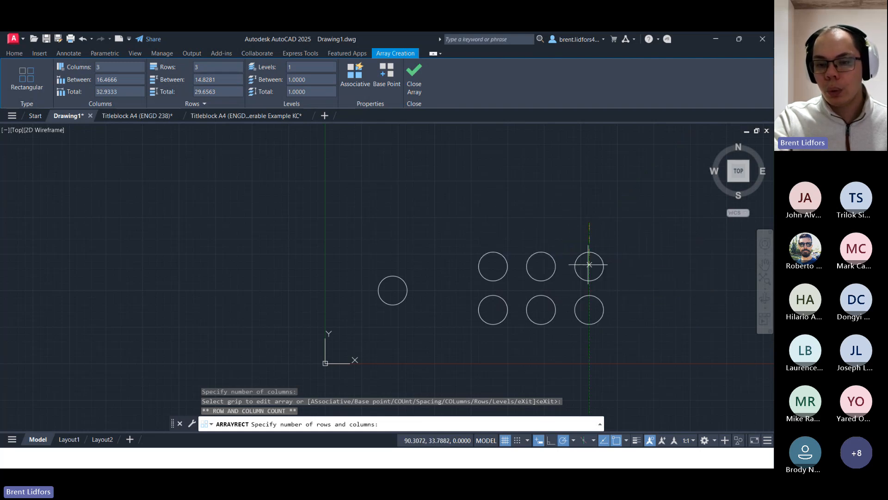
key("Escape")
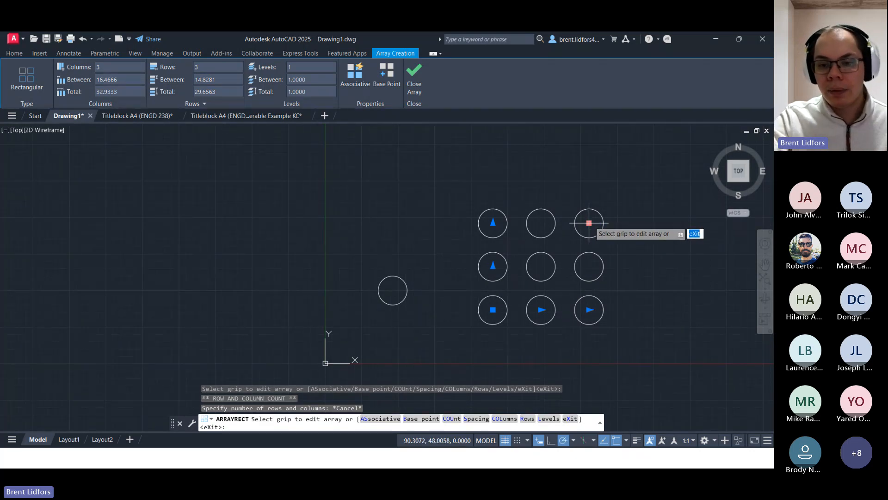
left_click(589, 223)
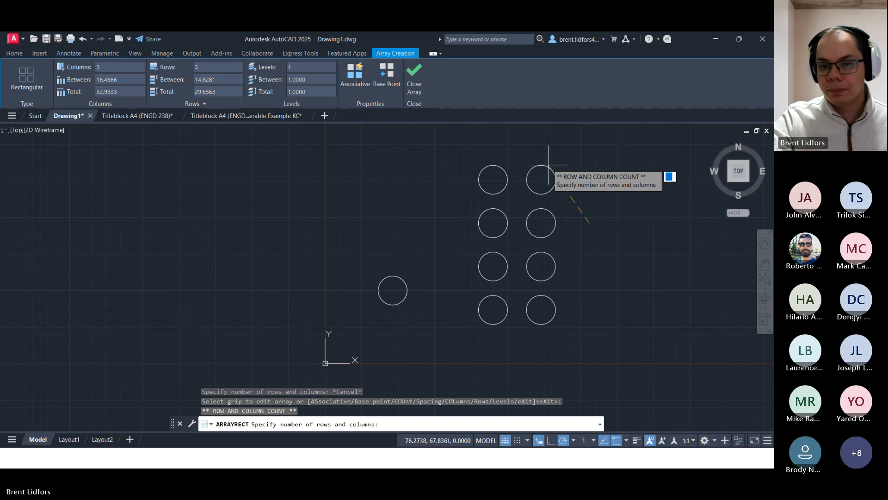
key("Escape")
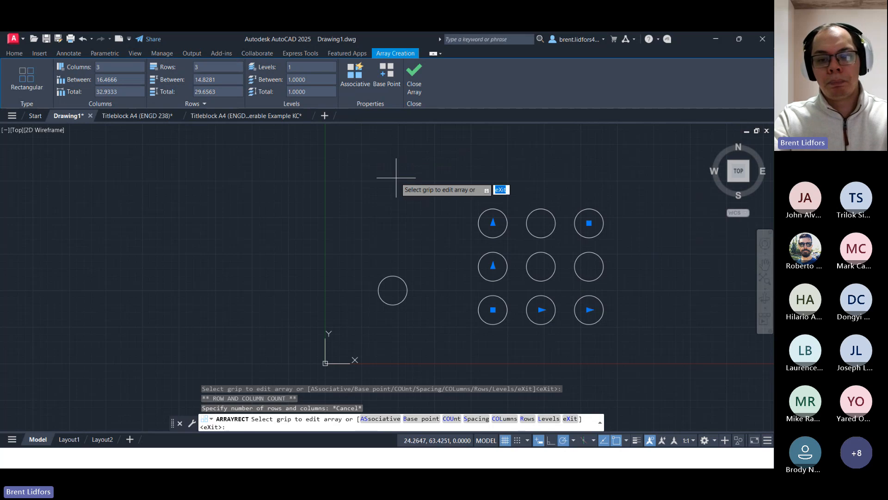
Exit the array editing, undo the rectangular array, and select the original circle
key("Escape")
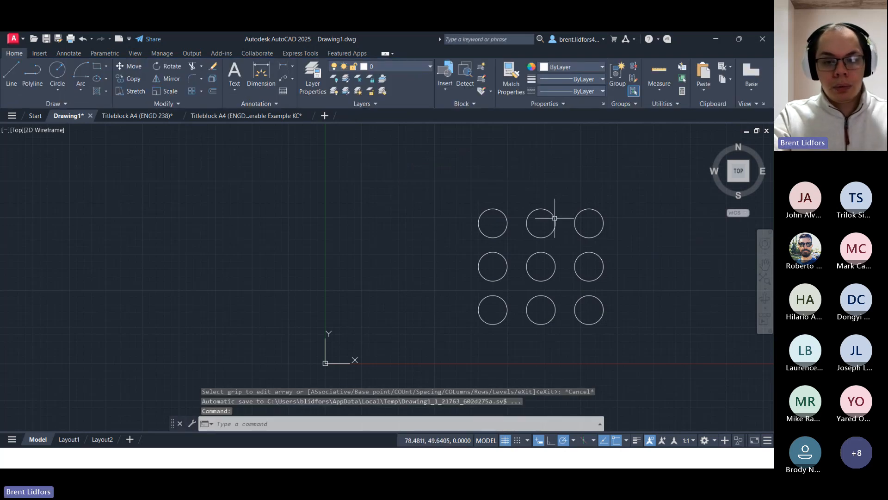
key("ctrl+z")
left_click(227, 274)
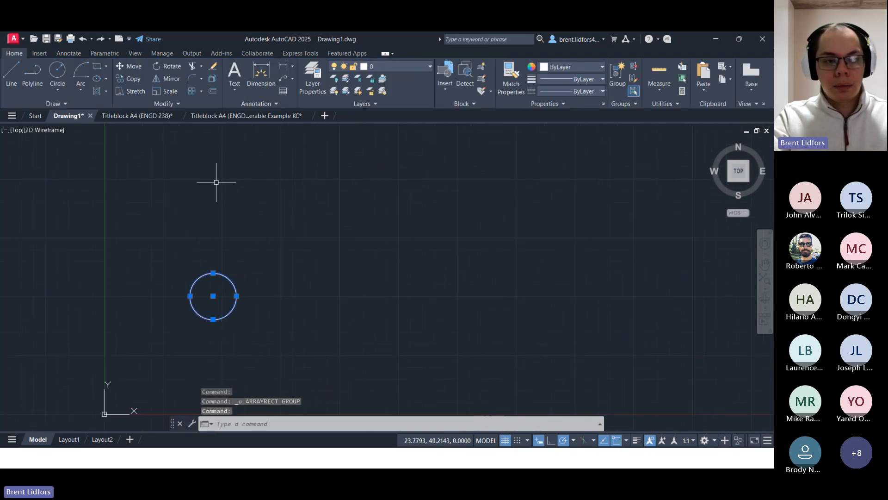
Create a rectangular array of the circle with 4 columns and 1 row, and exit the array command
left_click(192, 91)
middle_click_drag(324, 232, 366, 278)
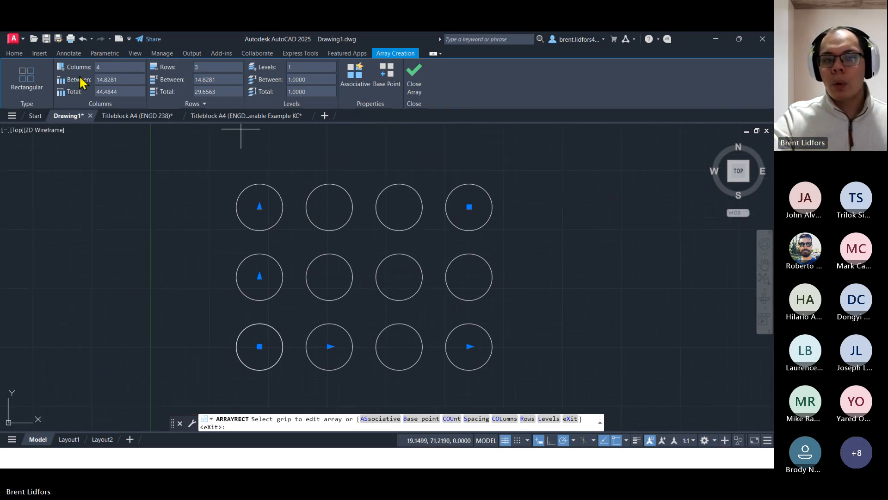
left_click(98, 68)
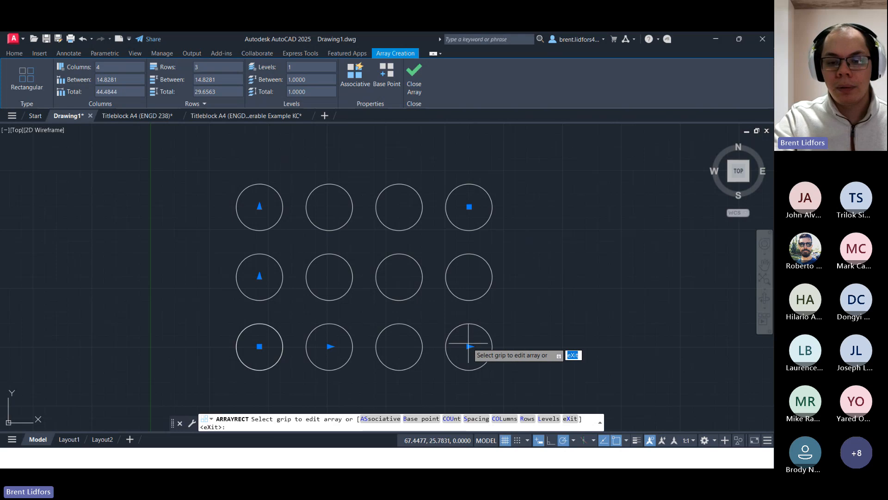
left_click(200, 68)
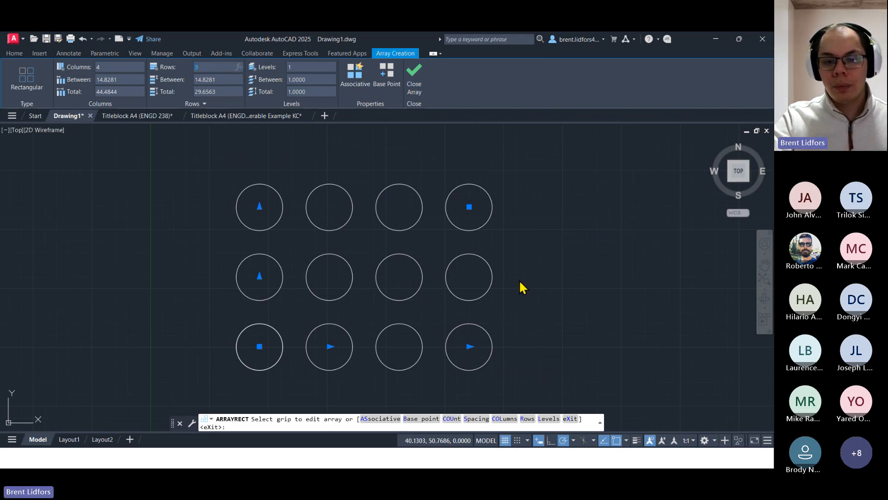
type("1")
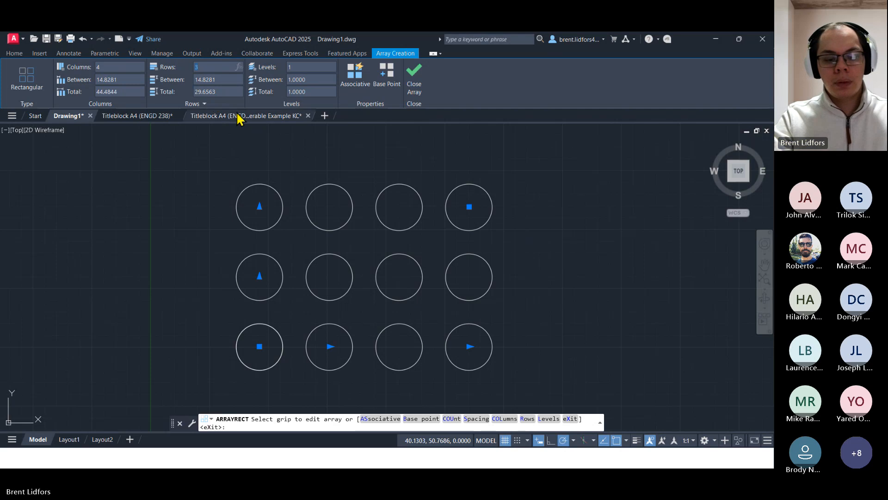
mouse_move(238, 116)
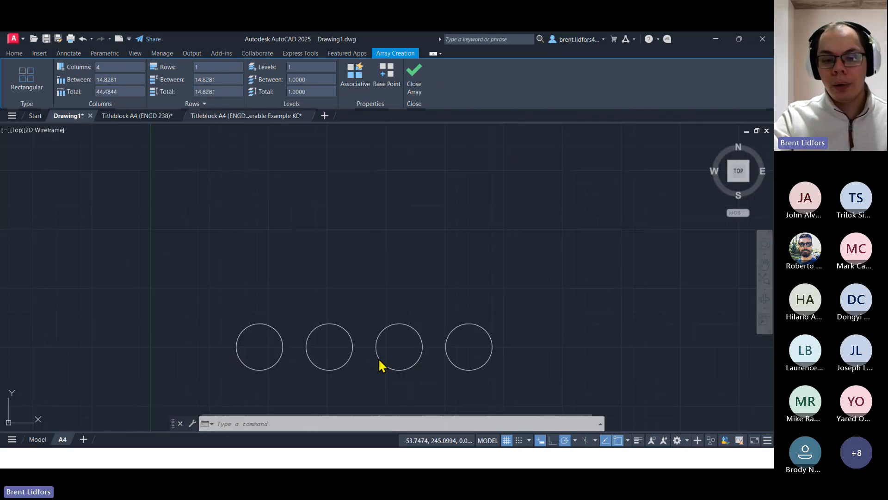
key("Escape")
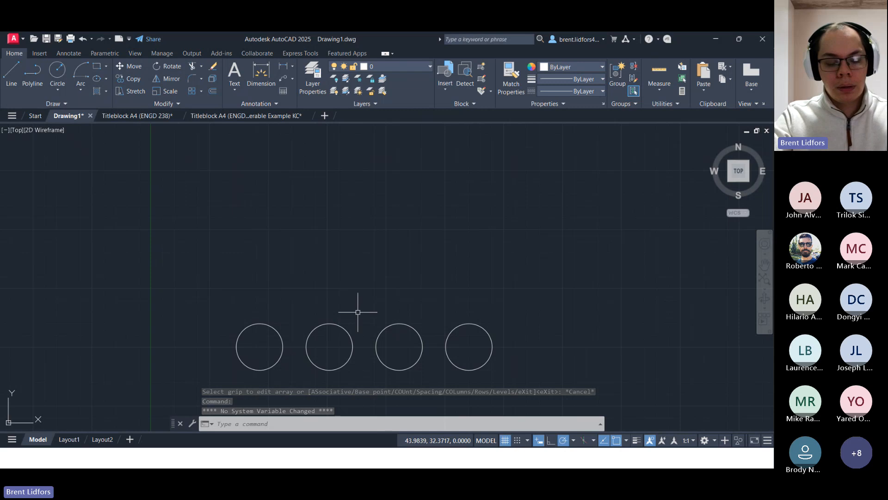
Undo the single-row rectangular array of the circle
key("ctrl+z")
key("Escape")
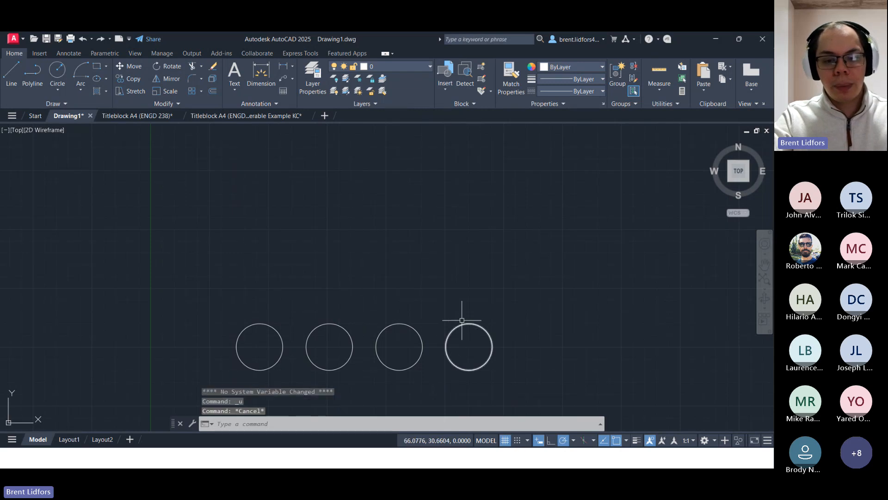
left_click(461, 325)
key("Escape")
key("ctrl+z")
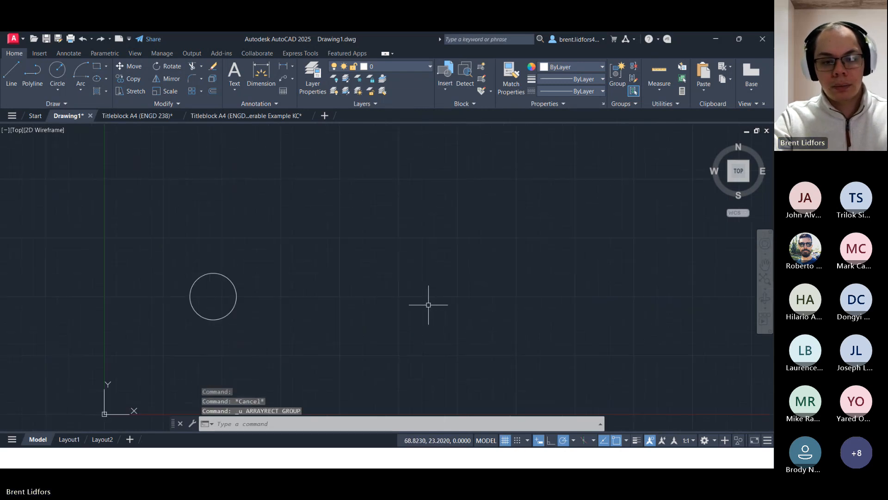
Create a rectangular array of the circle with 4 columns, setting the row count to 1 and then to 4
left_click(219, 273)
left_click(193, 91)
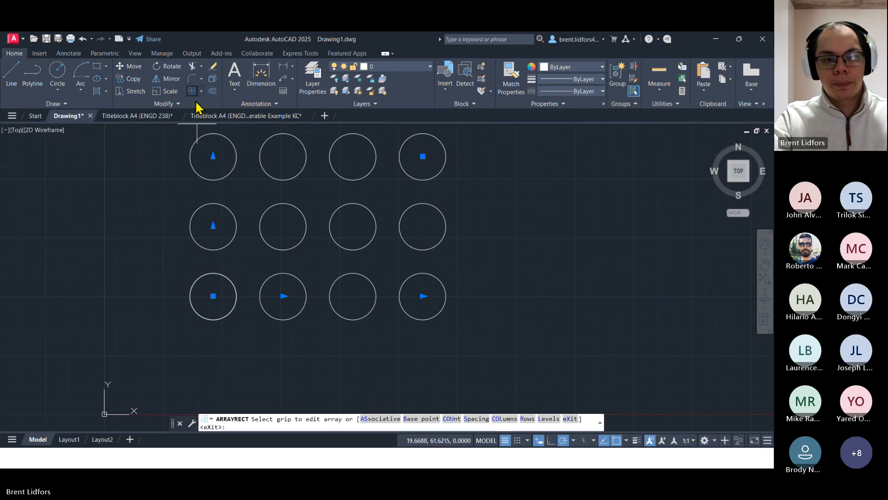
scroll(534, 274, "down", 2)
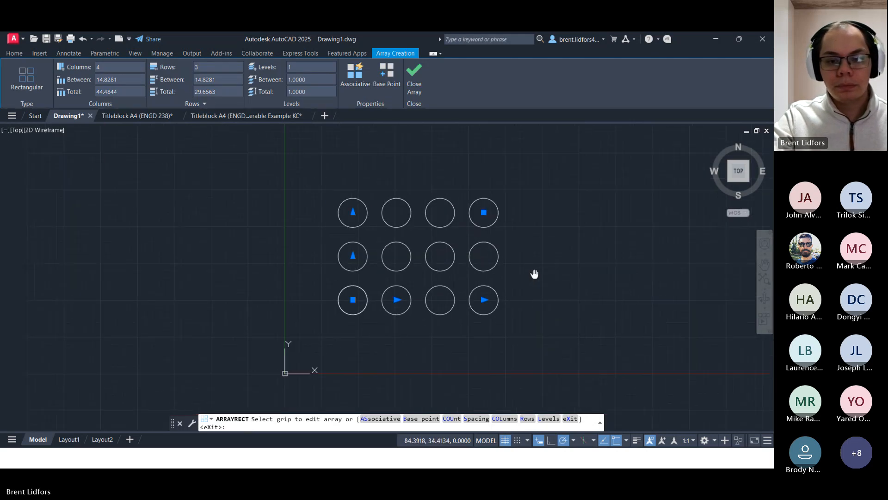
scroll(532, 275, "up", 2)
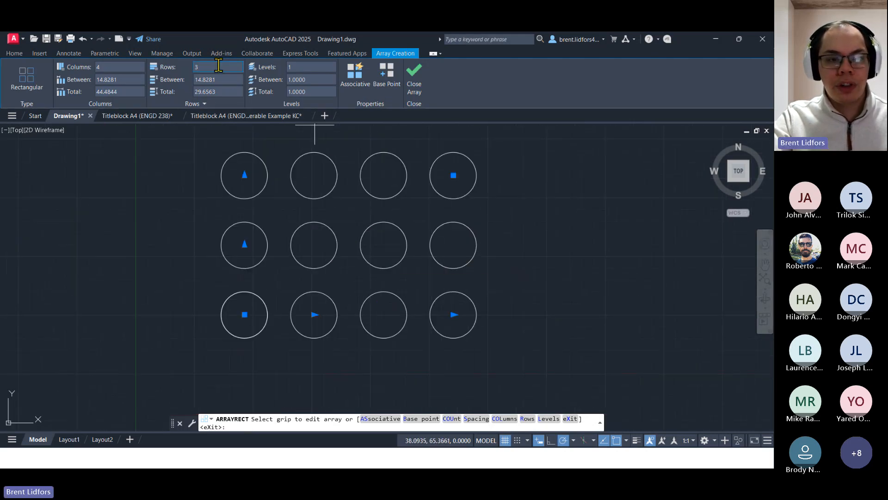
key("Return")
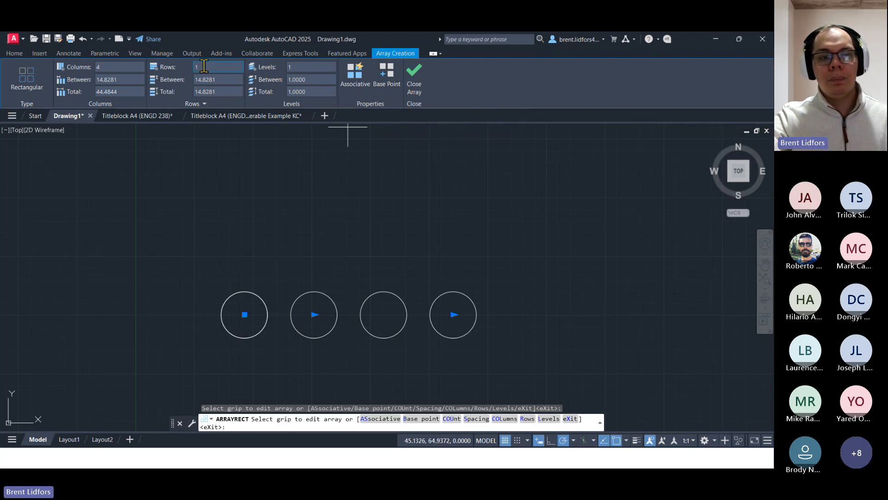
key("Return")
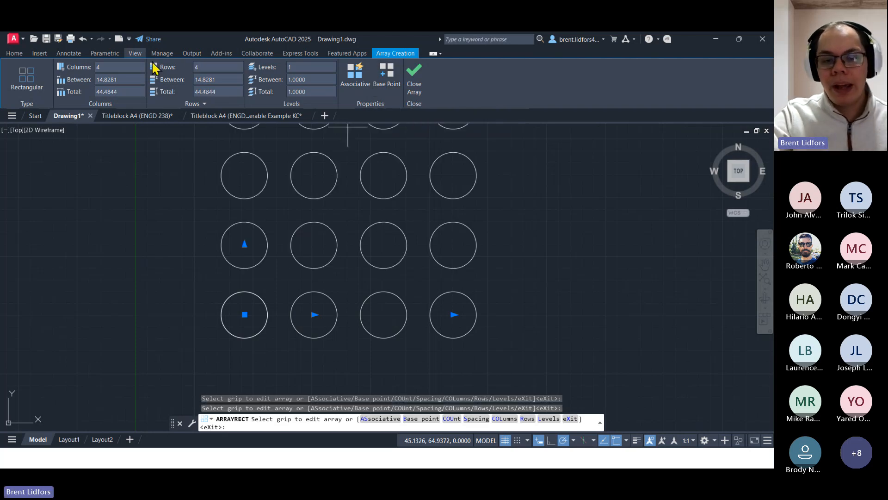
scroll(371, 252, "down", 2)
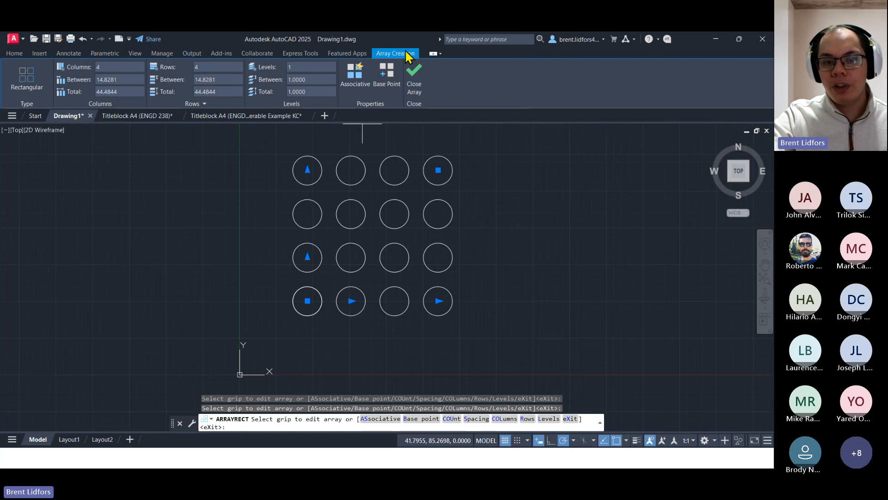
Set the array's base point to the centre of the third circle in the third row up, and move the array away from the original circle
left_click(399, 72)
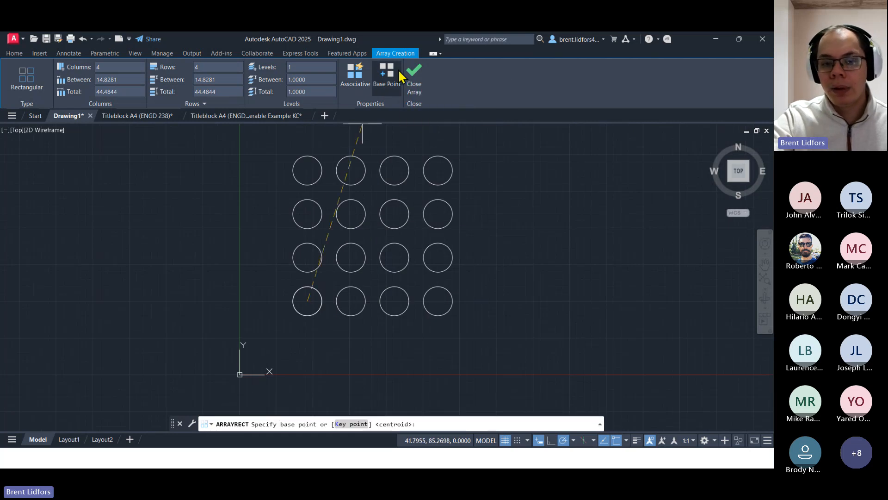
left_click(394, 214)
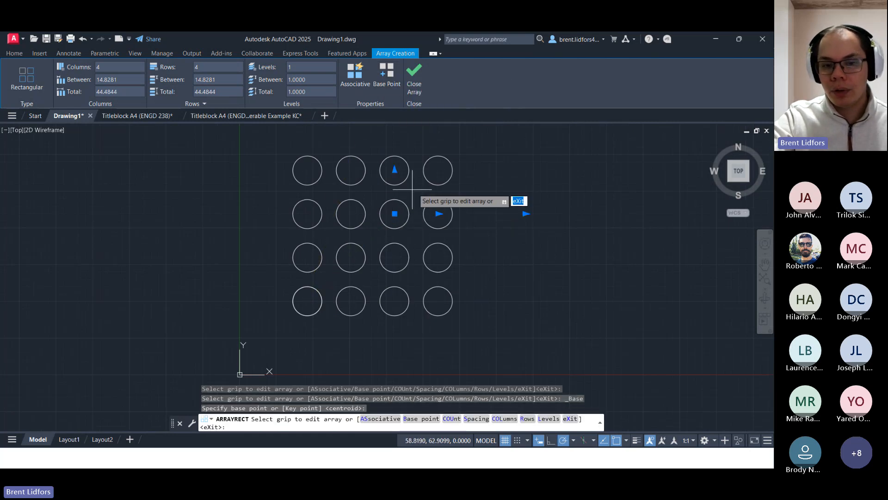
middle_click_drag(394, 212, 360, 257)
left_click(357, 257)
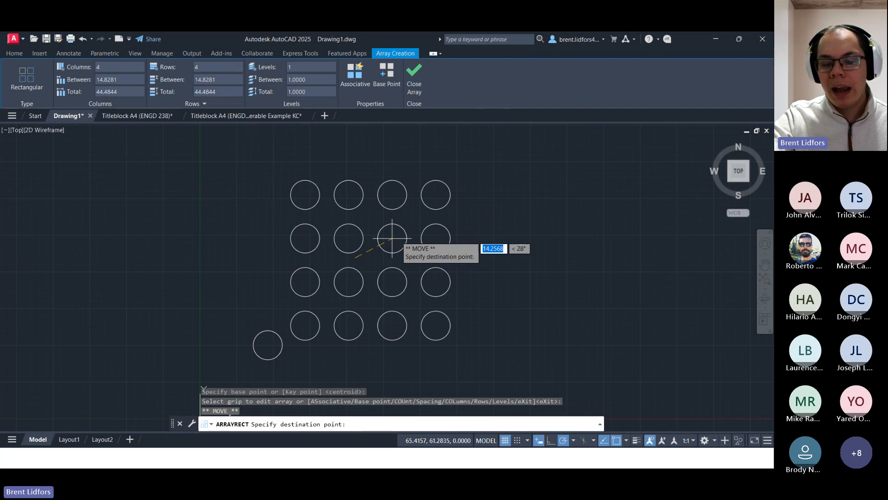
left_click(469, 233)
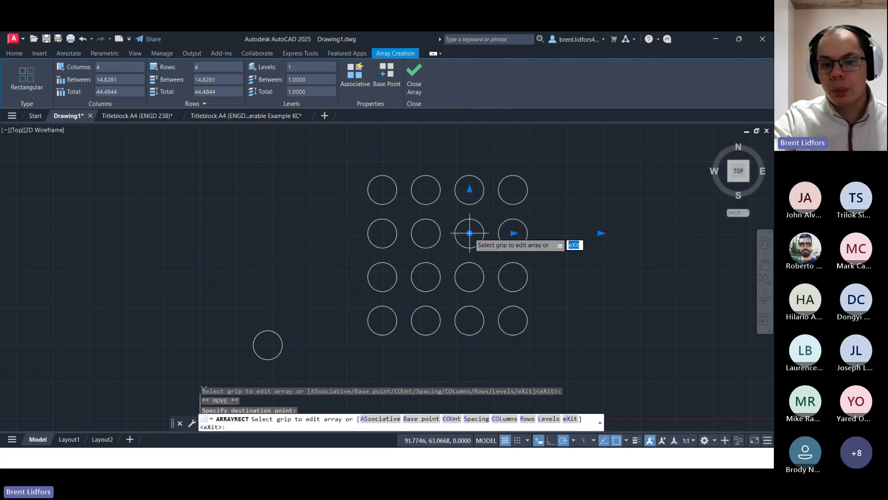
Try stretching the column spacing with its grip, cancel it, and move the array again by its base point
left_click(515, 233)
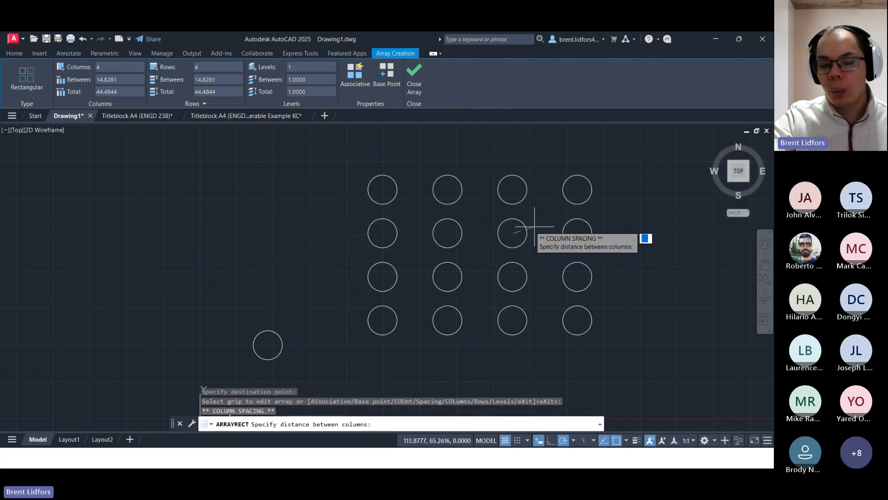
key("Escape")
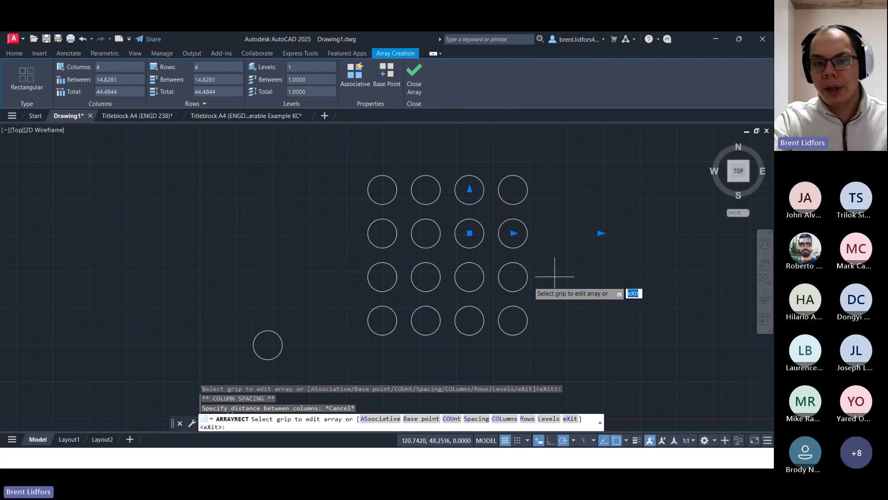
left_click(470, 233)
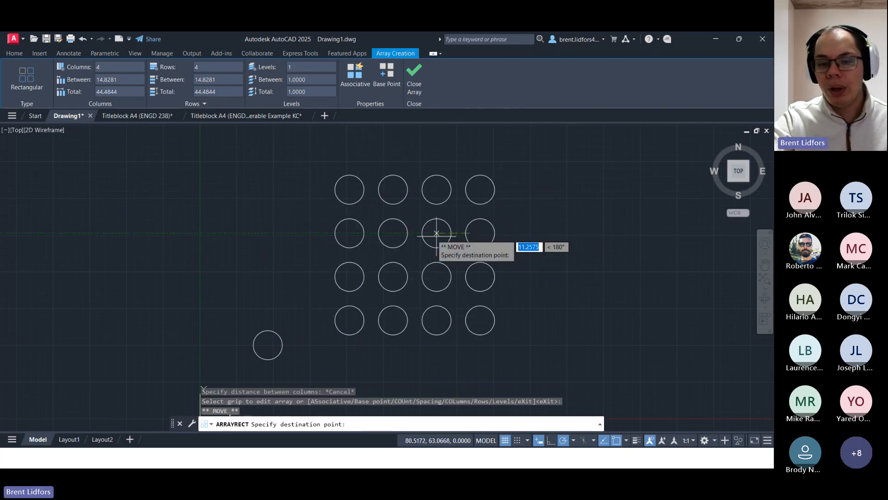
left_click(490, 254)
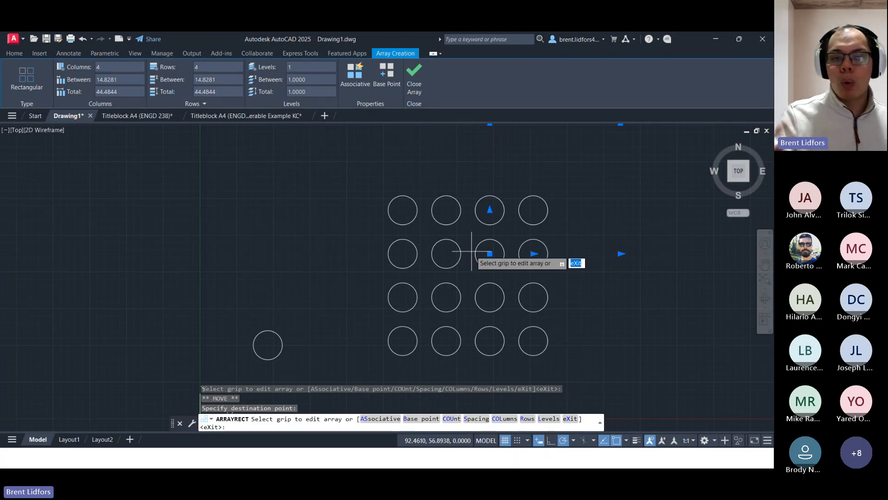
Make the array associative, set its base point to the centre of the lower-left circle, and finish the array
left_click(360, 87)
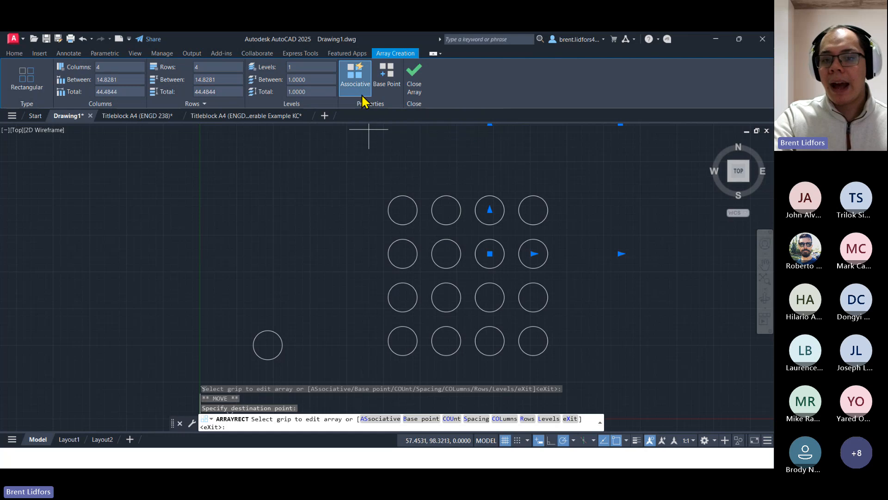
left_click(382, 85)
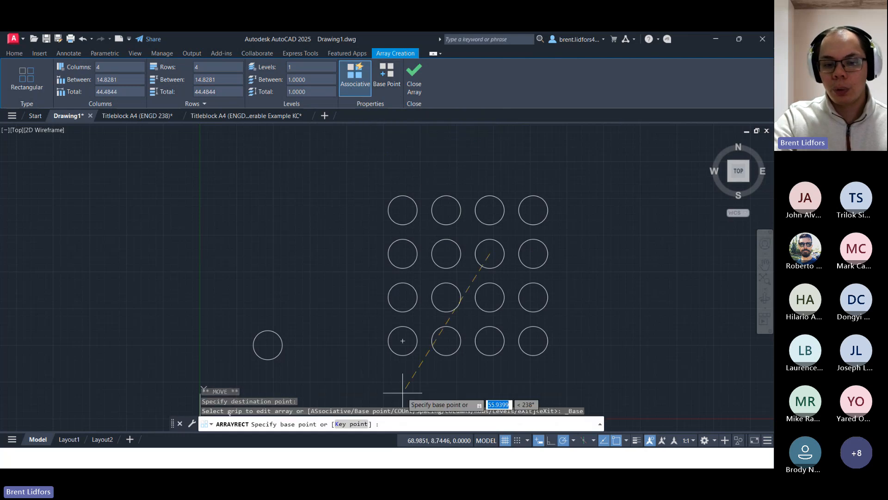
left_click(403, 341)
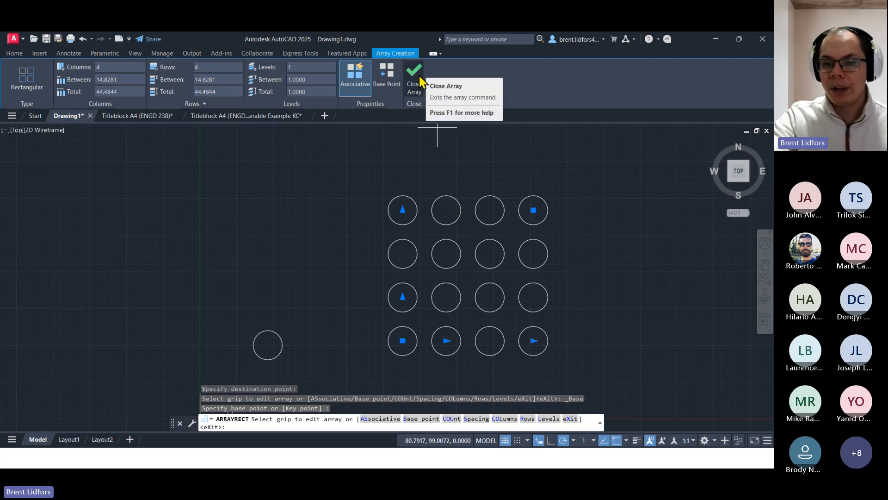
left_click(418, 83)
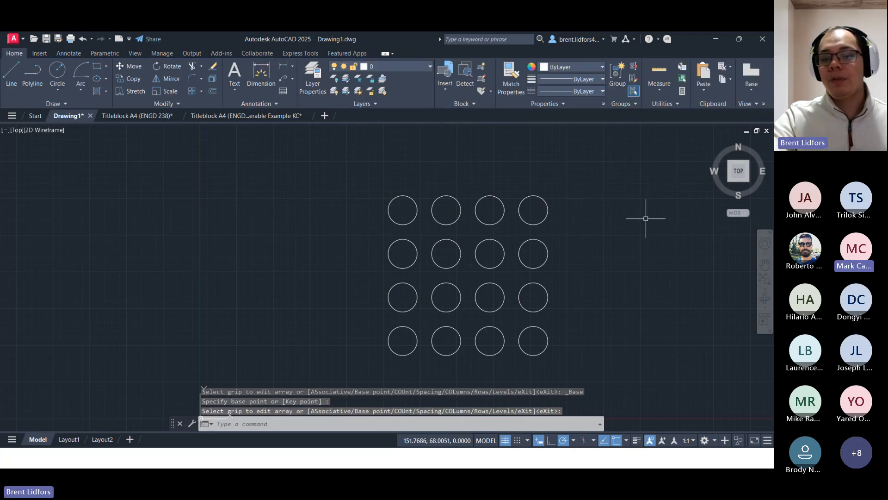
Select the associative array, reposition it as one object several times with its base grip, and close the array editing
left_click(523, 240)
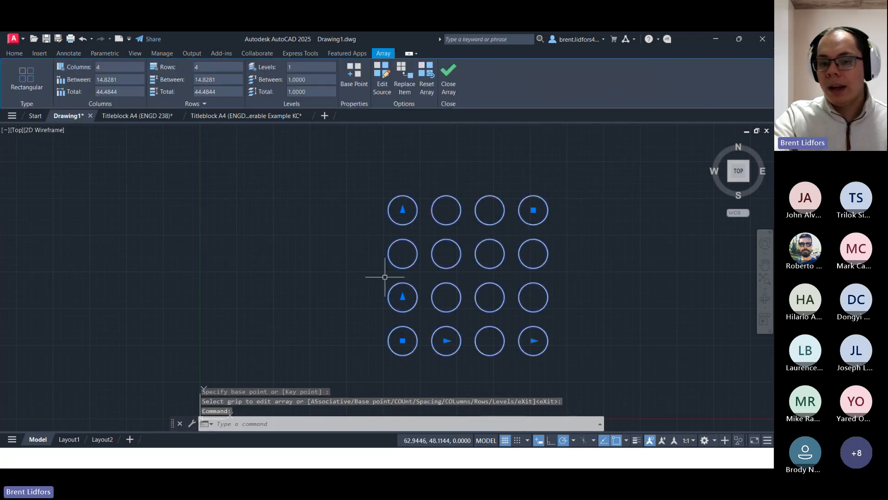
left_click(403, 340)
left_click(252, 233)
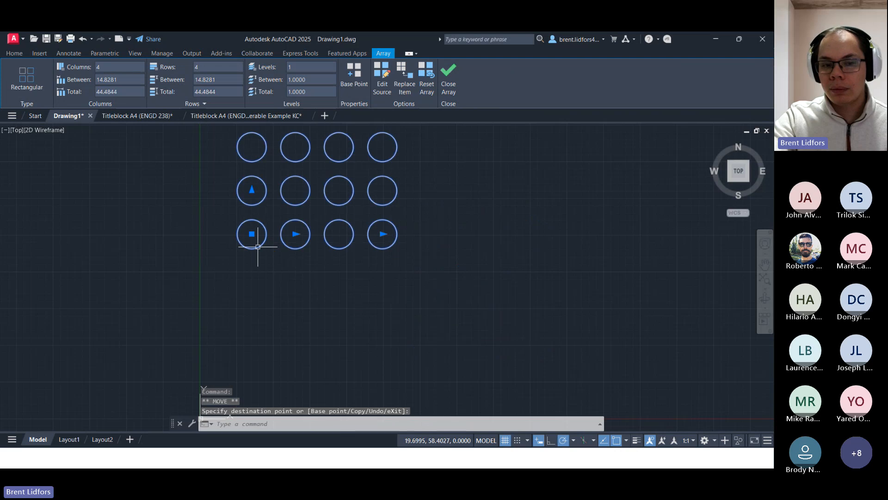
left_click(252, 233)
left_click(401, 318)
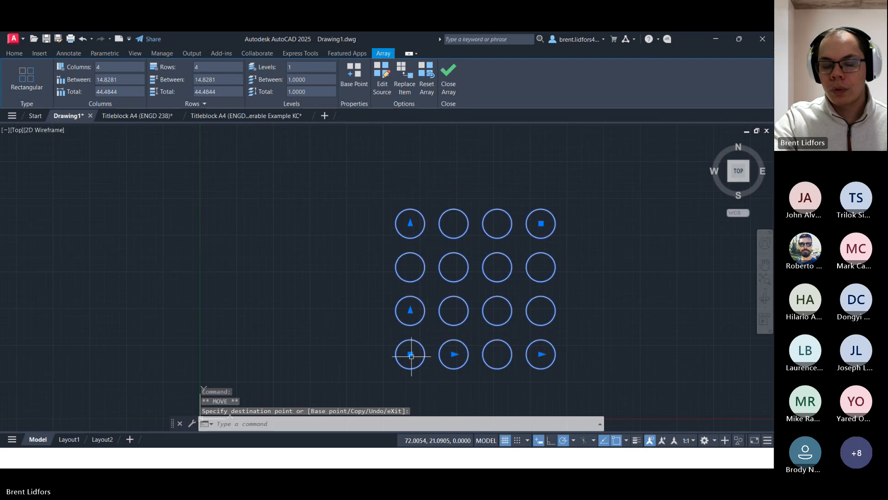
left_click(411, 356)
left_click(410, 354)
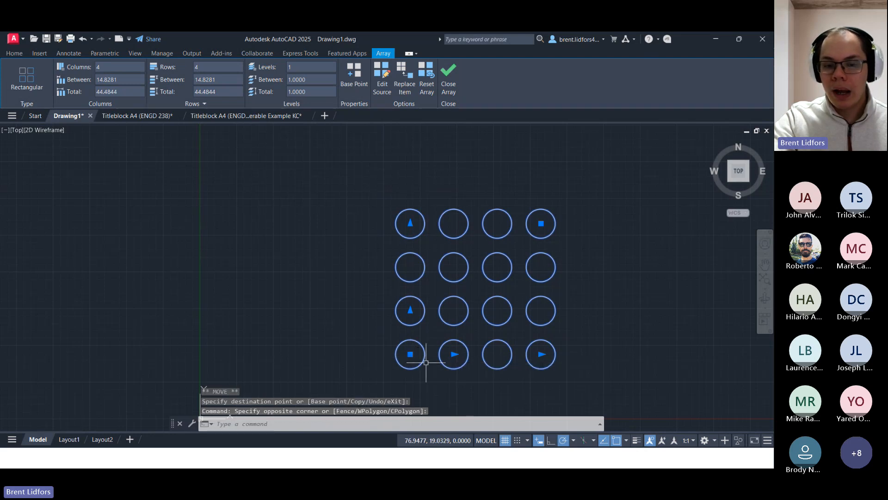
left_click(410, 354)
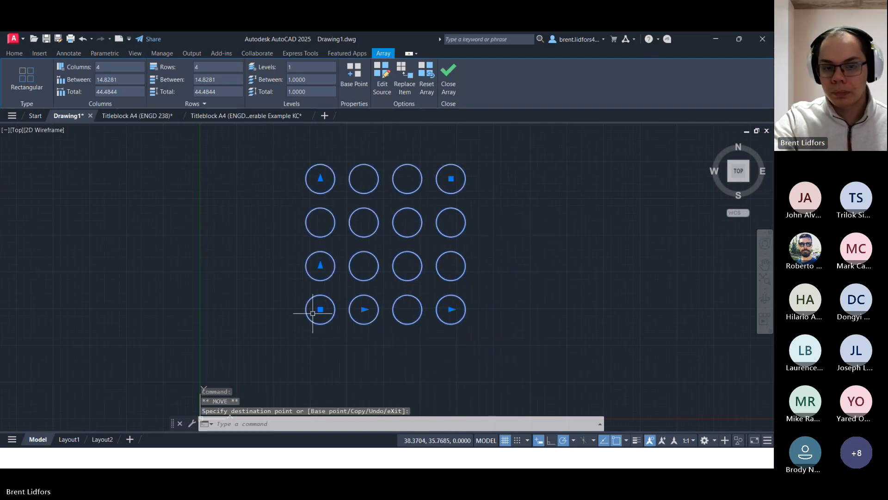
left_click(340, 346)
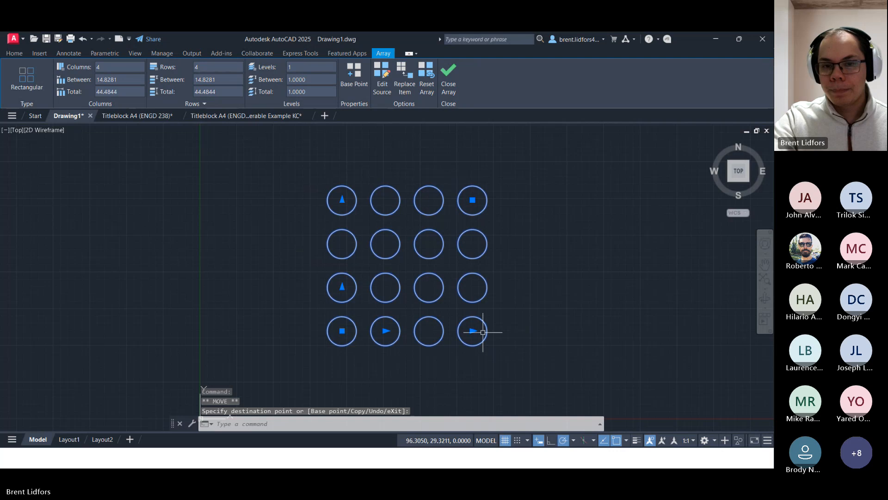
left_click(448, 76)
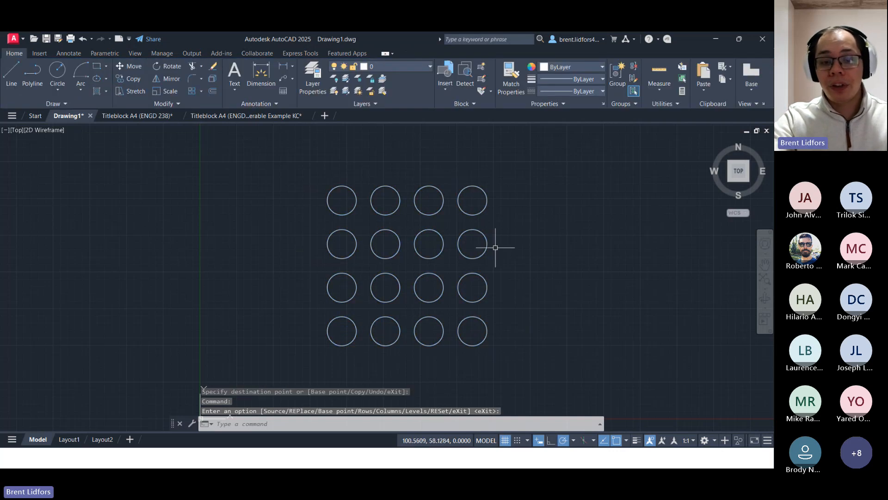
Undo the grip moves of the associative array and the array itself, back to the single original circle
key("ctrl+z")
key("ctrl+z")
key("ctrl+z")
key("ctrl+z")
key("ctrl+z")
key("ctrl+z")
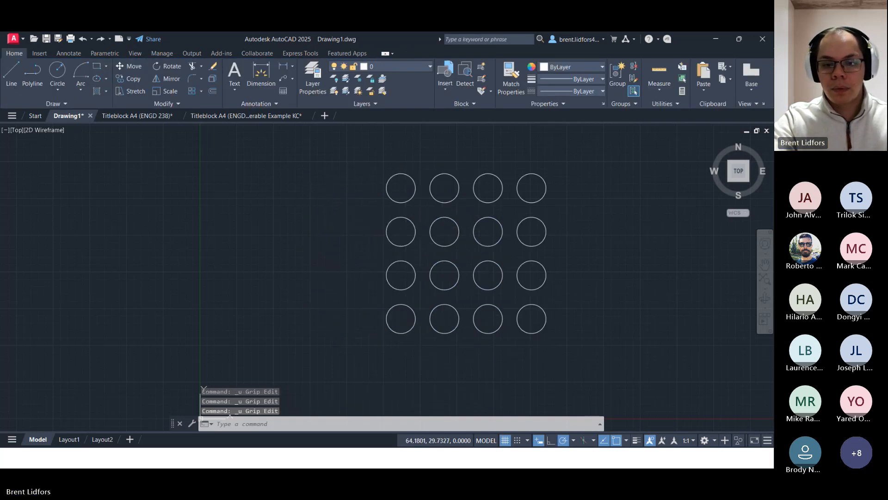
Create a non-associative rectangular array of the circle with 4 columns and 3 rows, and finish the array
left_click(259, 239)
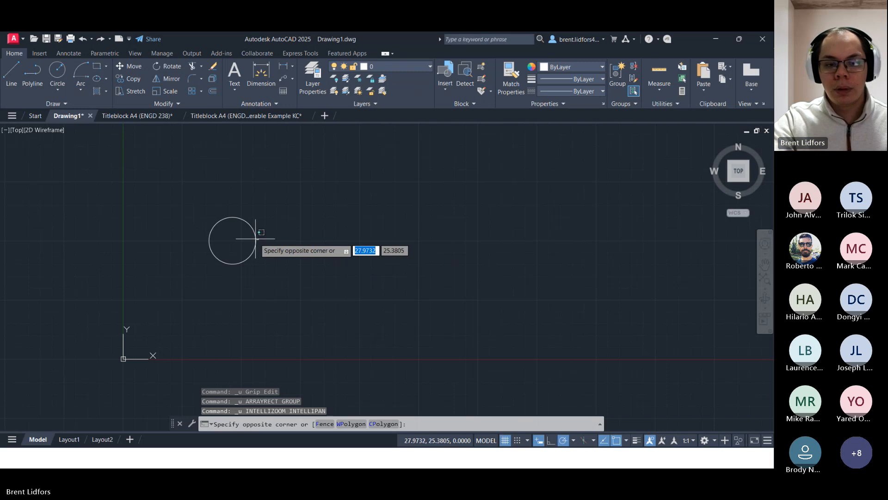
left_click(232, 242)
left_click(192, 91)
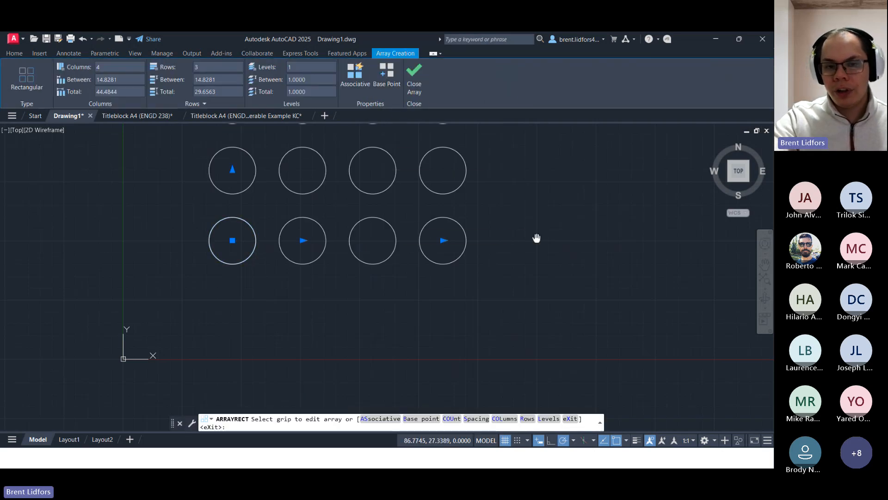
middle_click_drag(535, 238, 577, 348)
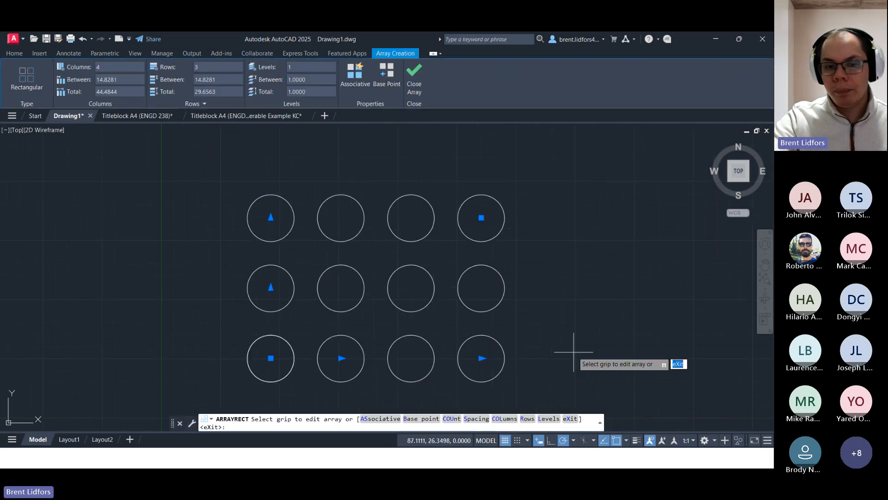
left_click(422, 87)
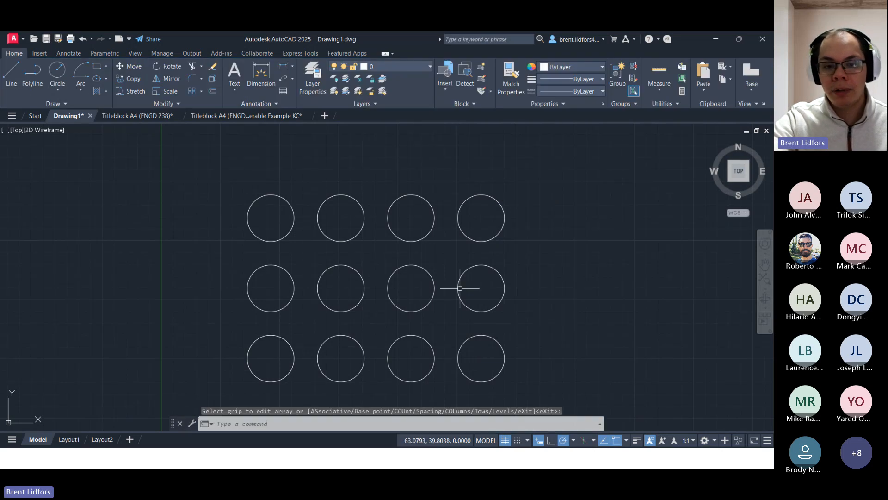
Move the third and fourth circles of the top row individually out of the grid by their centre grips
left_click(426, 232)
left_click(416, 244)
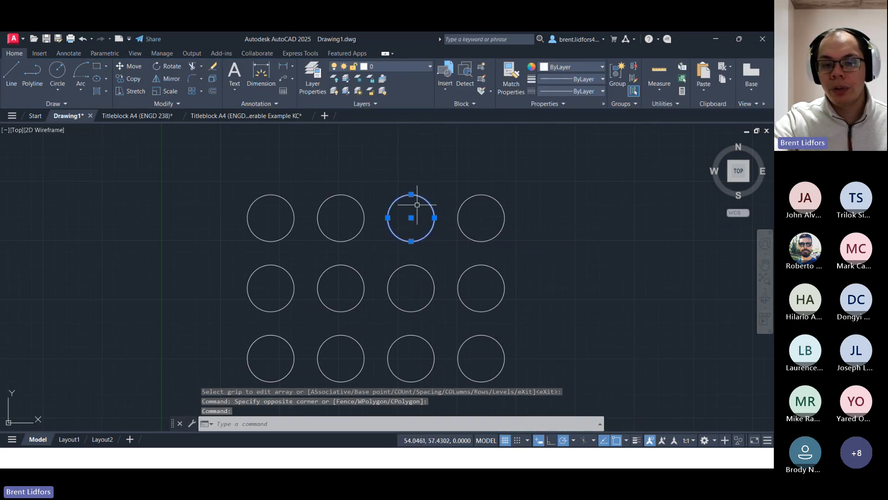
left_click(410, 217)
left_click(561, 168)
left_click(503, 221)
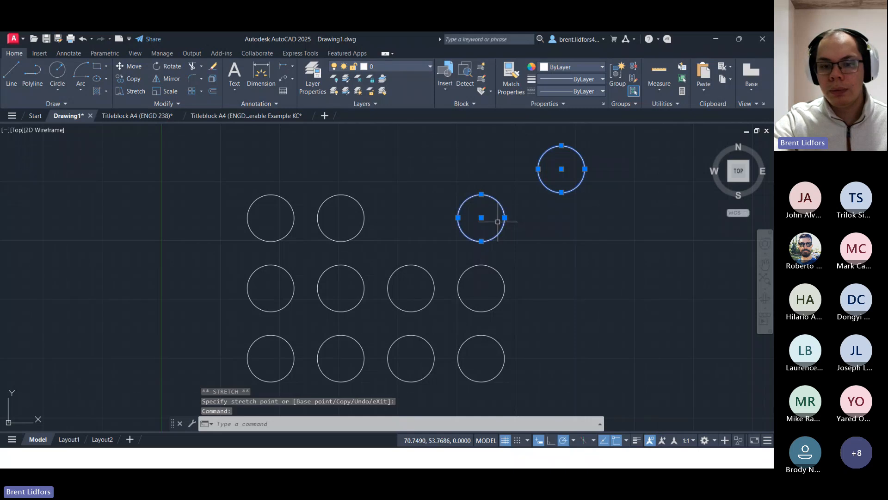
left_click(481, 216)
left_click(385, 156)
Move the second circle of the top row and the last circle of the middle row out of the grid, and clear the selection
left_click(364, 217)
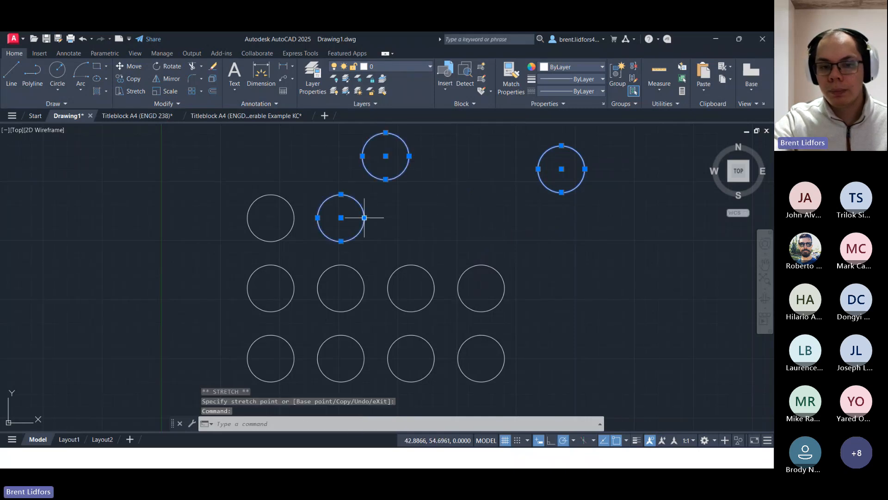
left_click(341, 217)
left_click(492, 218)
left_click(504, 285)
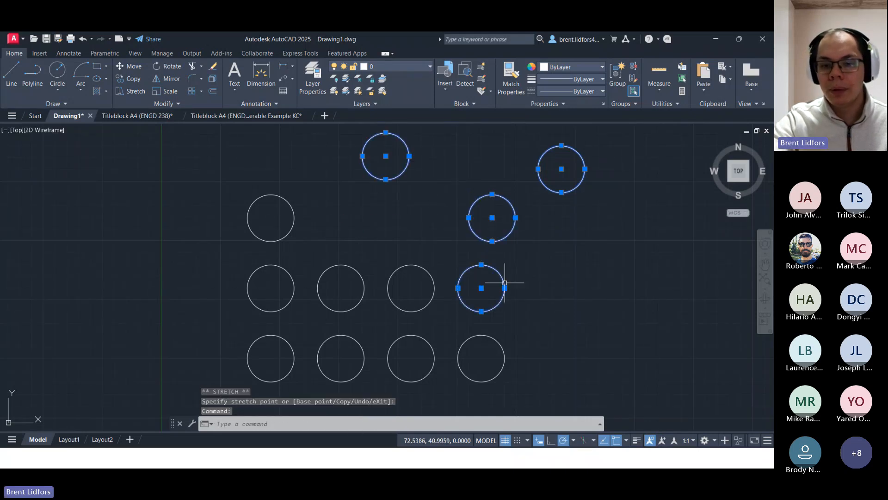
left_click(481, 288)
left_click(607, 310)
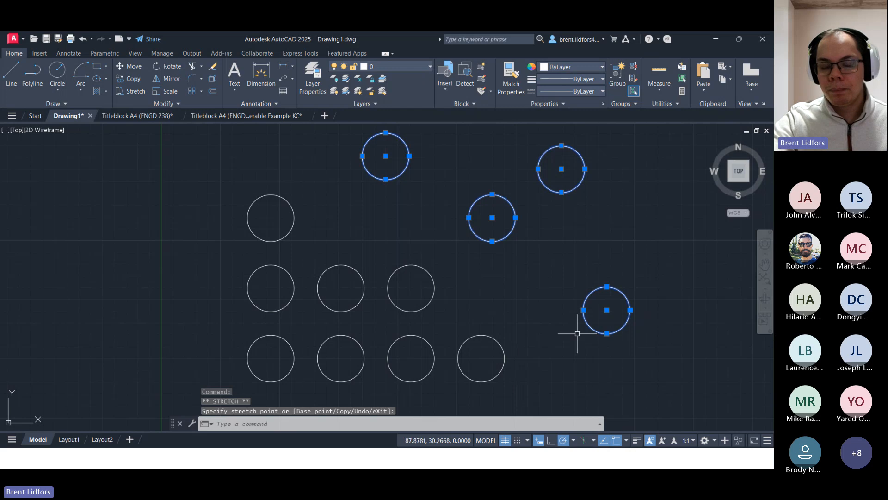
scroll(570, 332, "down", 2)
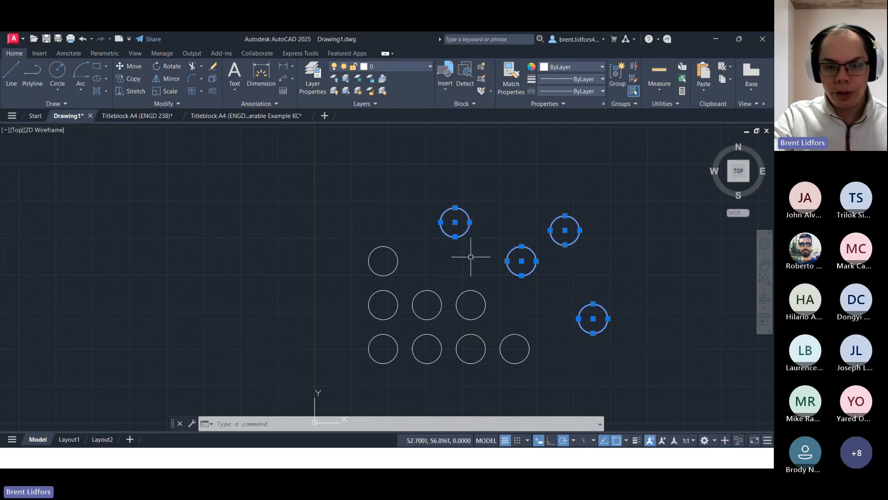
key("Escape")
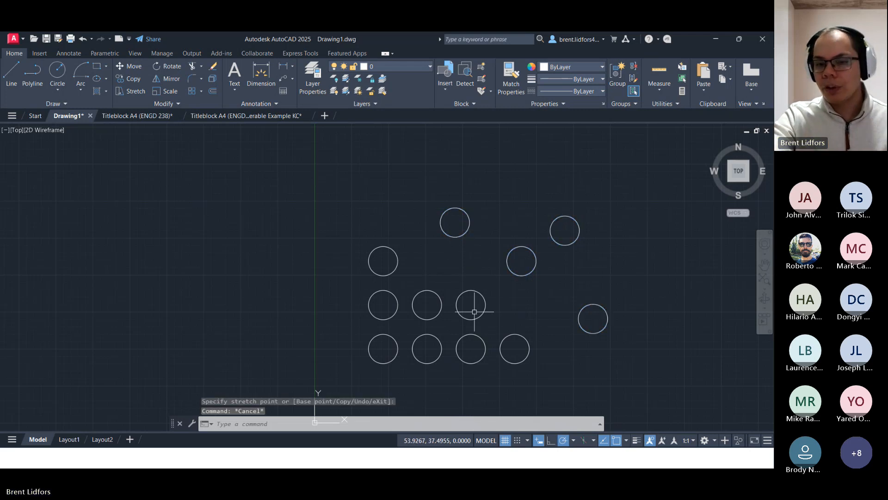
Resize only the second circle of the middle row with its quadrant grips, first larger and finally slightly smaller than its neighbours
left_click(414, 296)
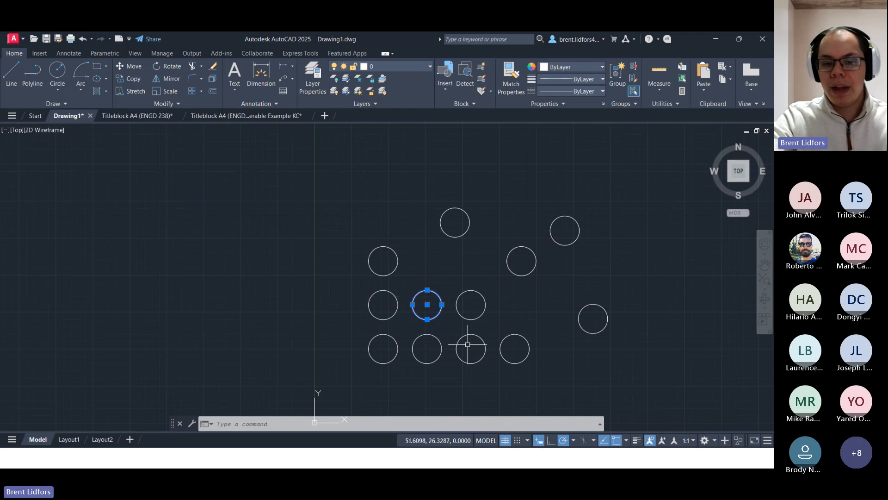
left_click(427, 289)
left_click(427, 277)
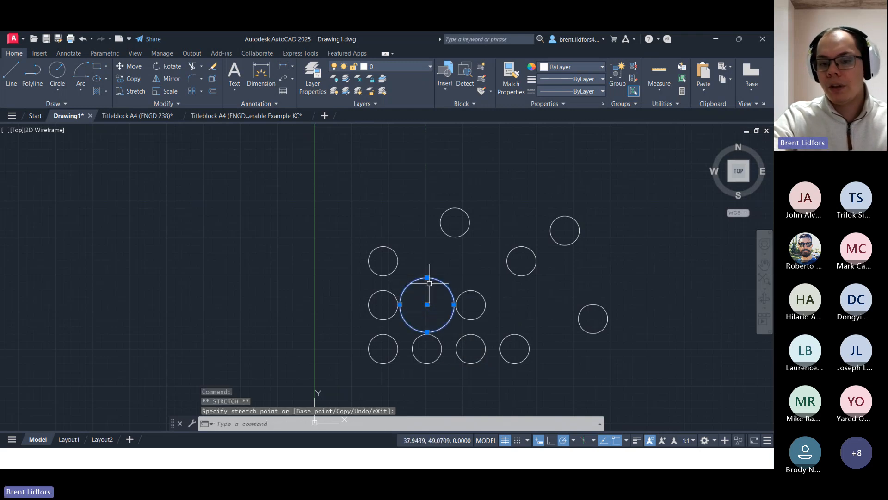
left_click(440, 304)
key("Escape")
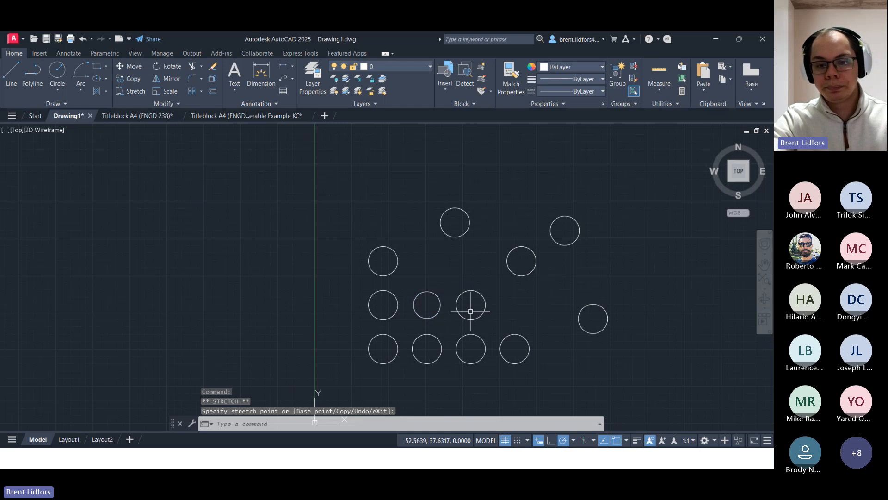
Erase all the circles from the drawing
mouse_move(506, 155)
left_mouse_down()
mouse_move(277, 248)
mouse_move(685, 300)
left_mouse_up()
key("Delete")
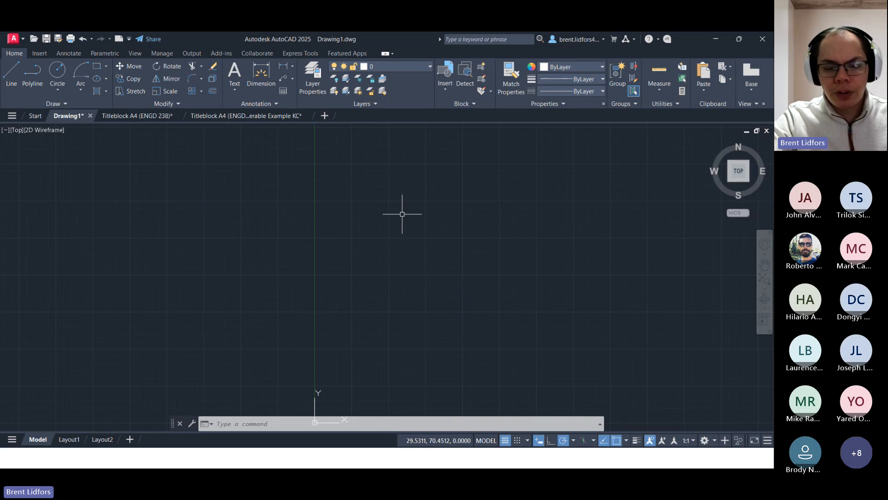
Switch to the Teams meeting window to check the participants and chat, and return to AutoCAD
key("alt+Tab")
key("alt+Tab")
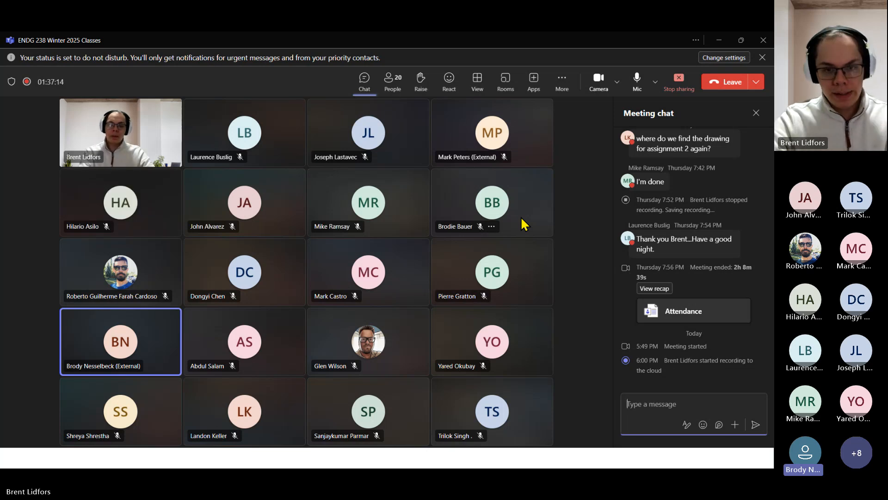
key("alt+Tab")
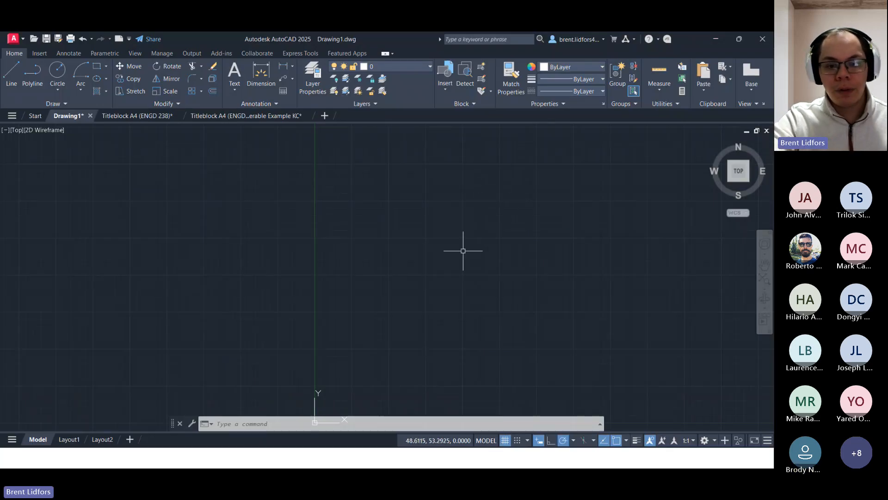
Draw a new circle freehand, placed above the X axis and a short distance to the positive-X side of the origin
scroll(400, 342, "down", 3)
middle_click_drag(303, 290, 268, 256)
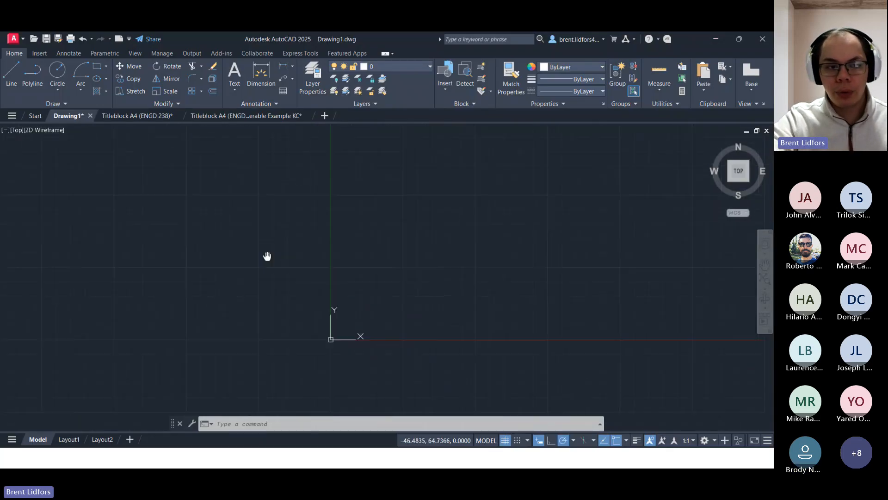
left_click(58, 69)
left_click(386, 262)
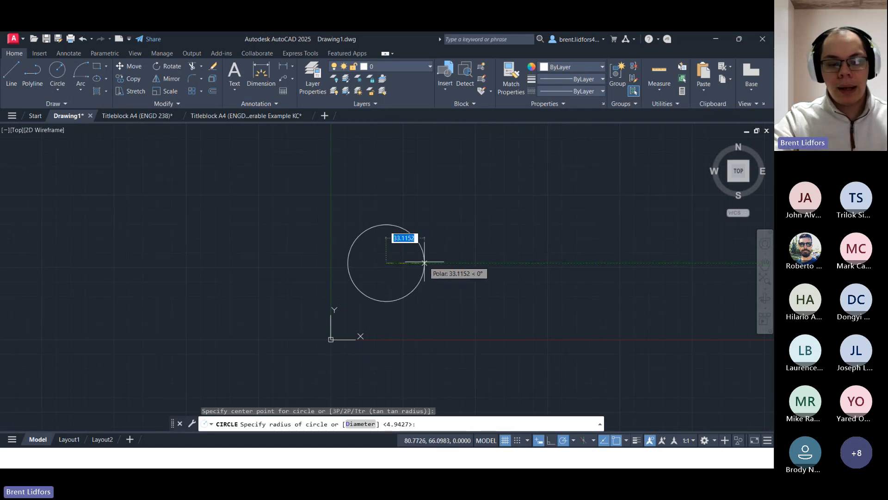
scroll(424, 263, "up", 5)
scroll(421, 262, "down", 4)
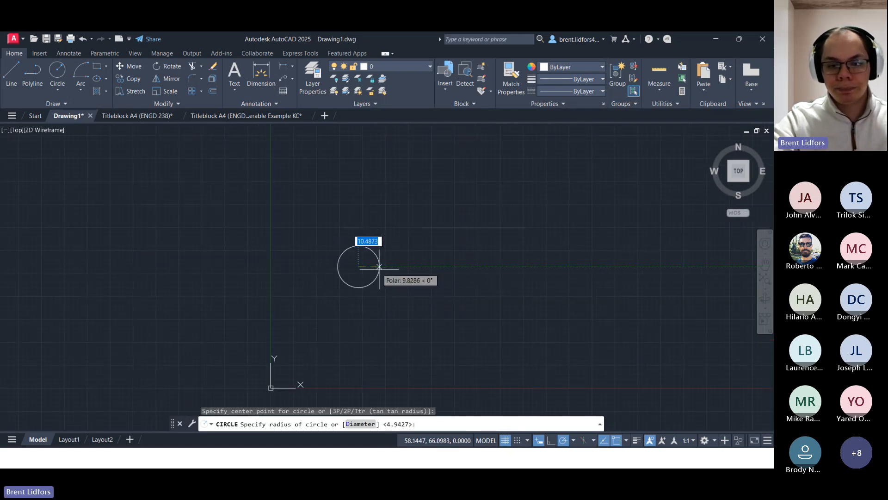
left_click(381, 268)
Create an associative rectangular array of the new circle with 4 columns and 3 rows, and select the finished array
left_click(380, 265)
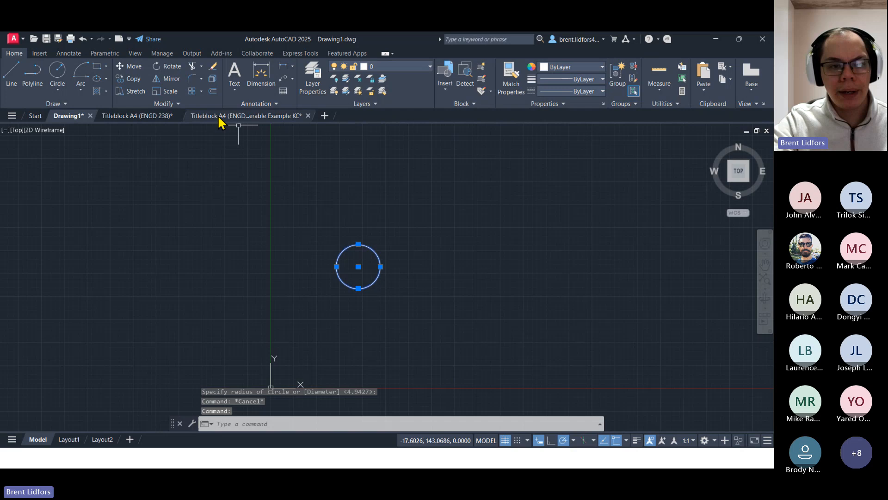
left_click(191, 91)
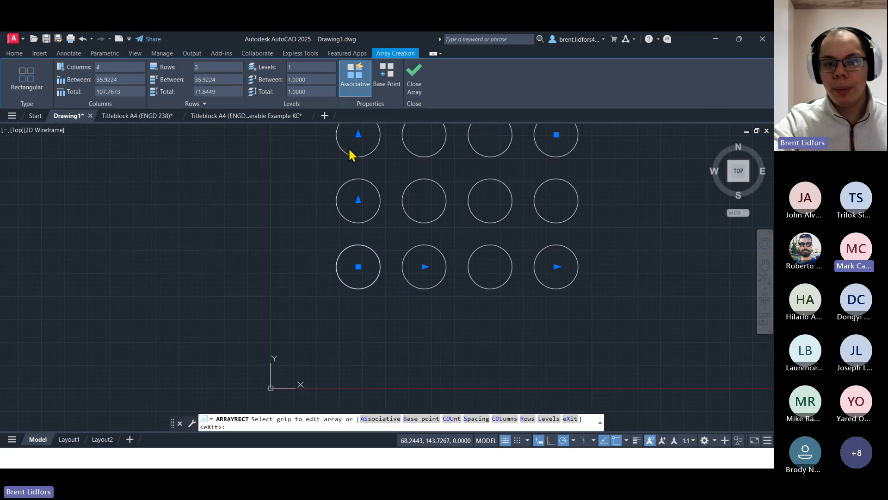
left_click(412, 96)
left_click(422, 179)
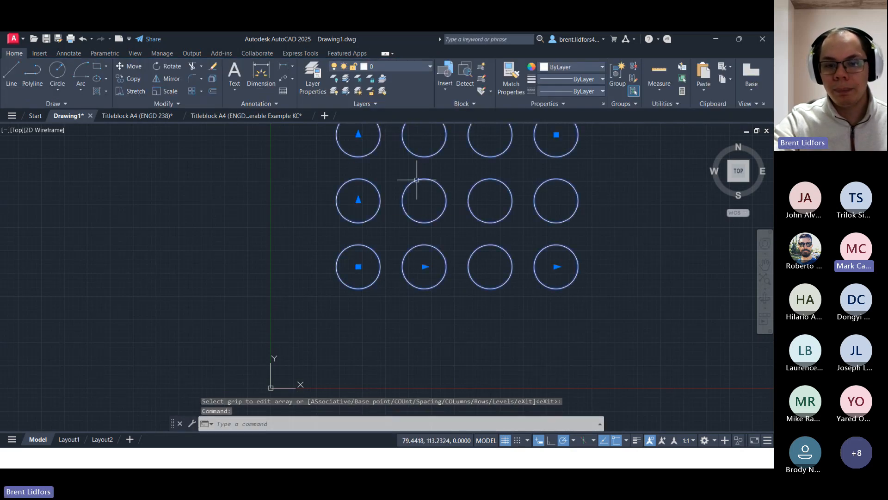
middle_click_drag(431, 184, 355, 254)
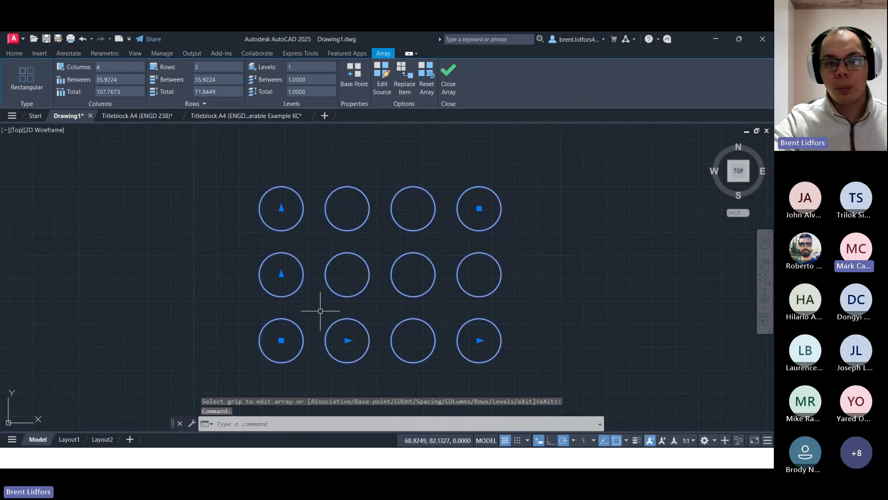
Explode the rectangular array of circles and pick two adjacent circles in its upper row individually
type("ex")
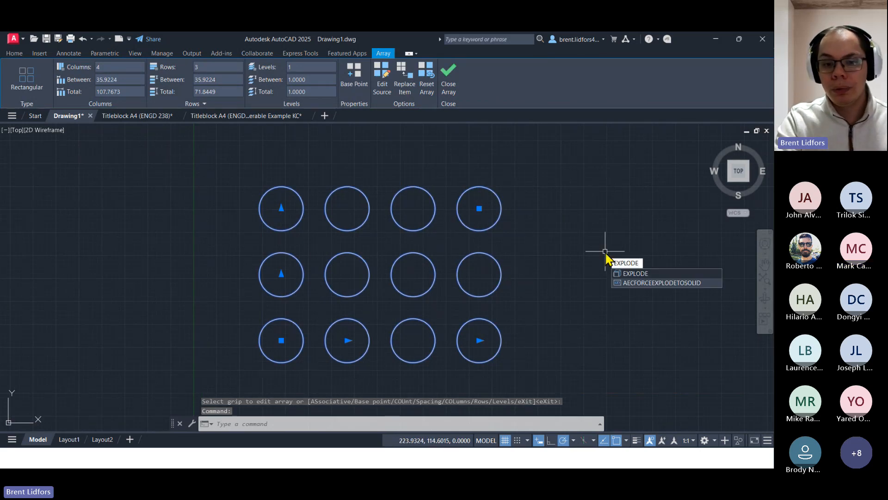
key("Return")
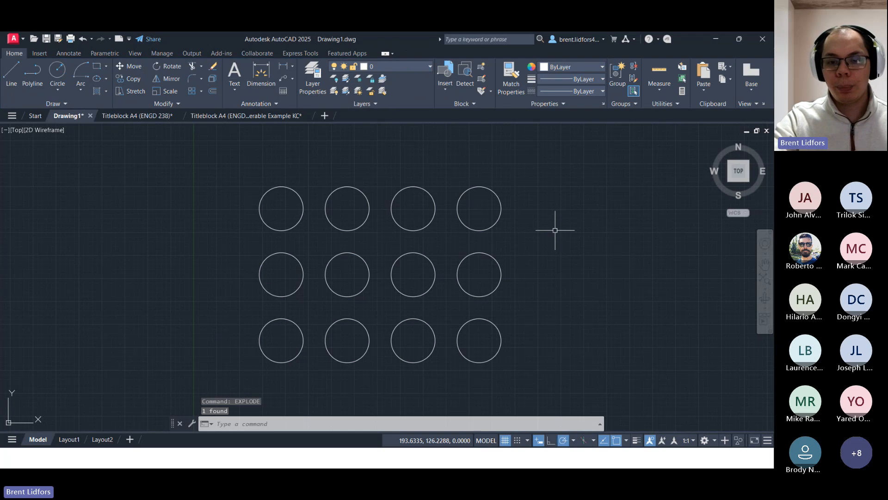
left_click(489, 226)
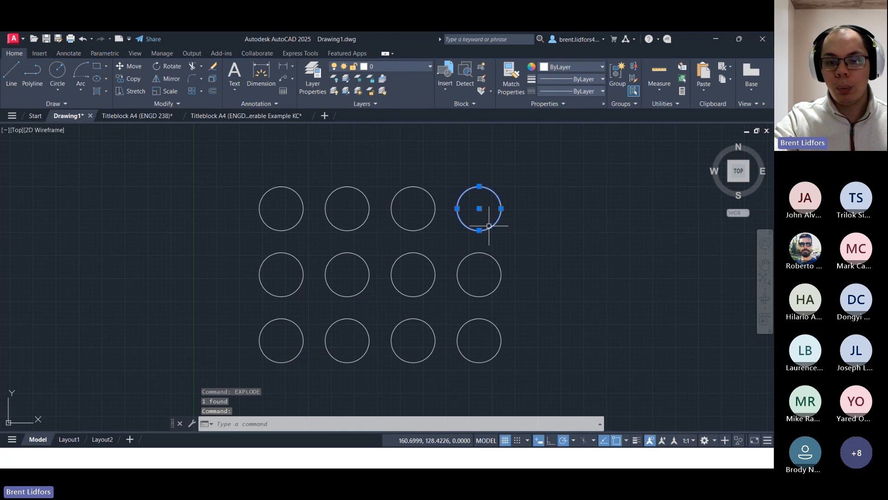
left_click(392, 220)
left_click(394, 209)
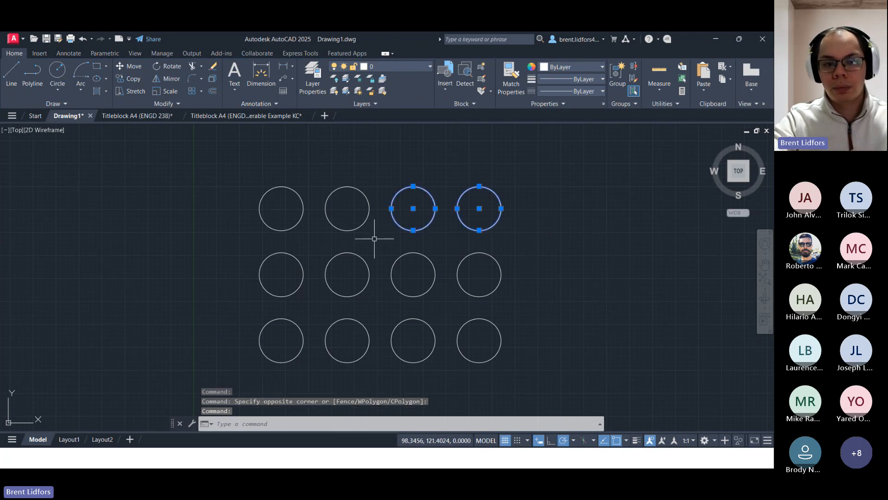
key("Escape")
Undo the explode and the creation of the circle array
key("ctrl+z")
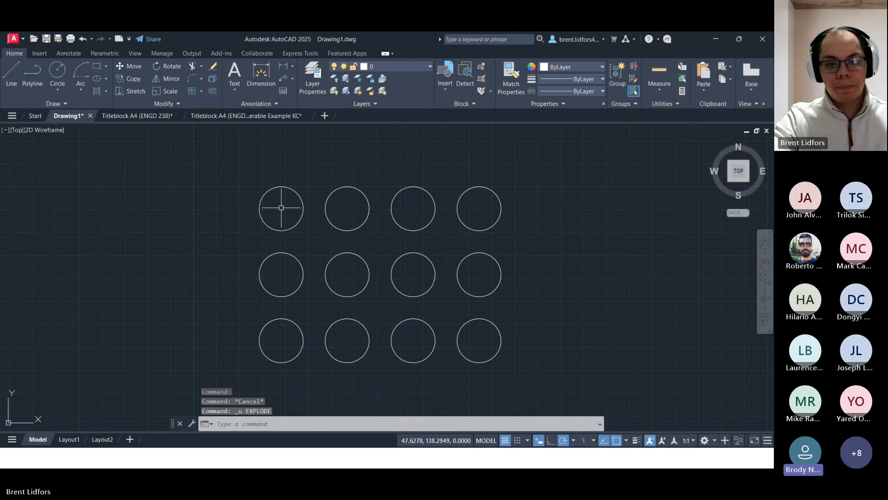
key("ctrl+z")
key("ctrl+z")
Create an associative rectangular array of the circle with 4 columns and 3 rows
left_click(354, 245)
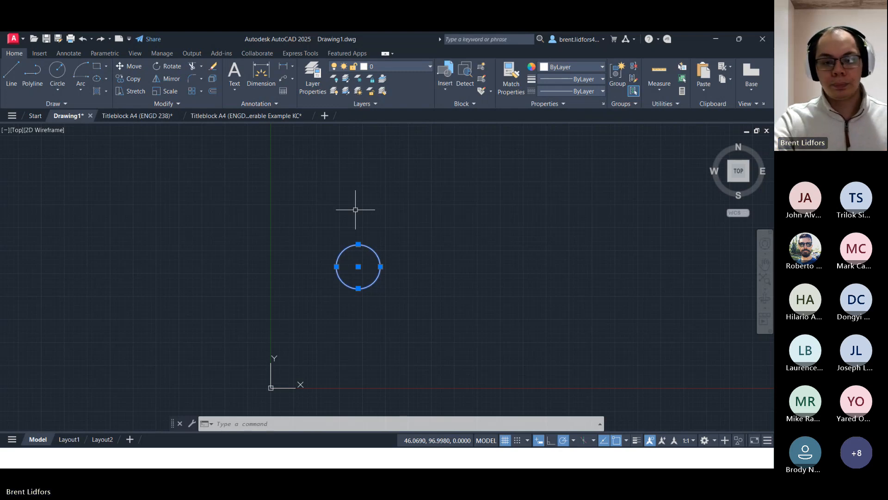
left_click(192, 91)
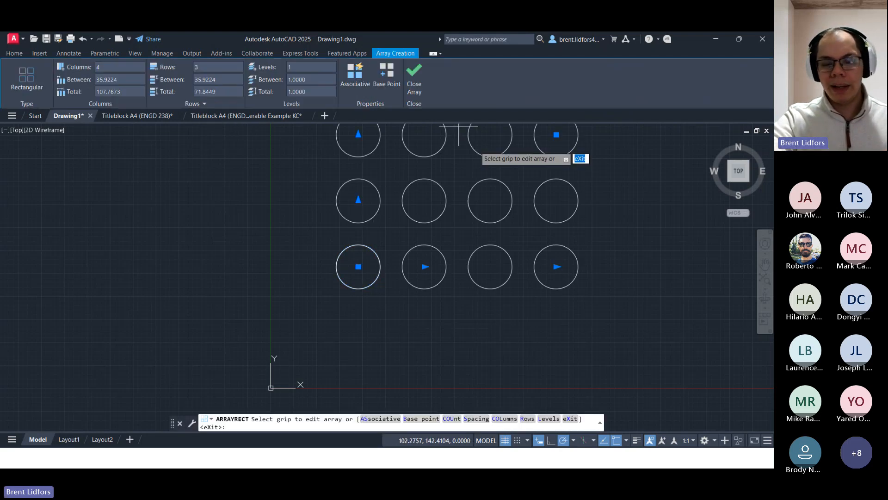
left_click(419, 93)
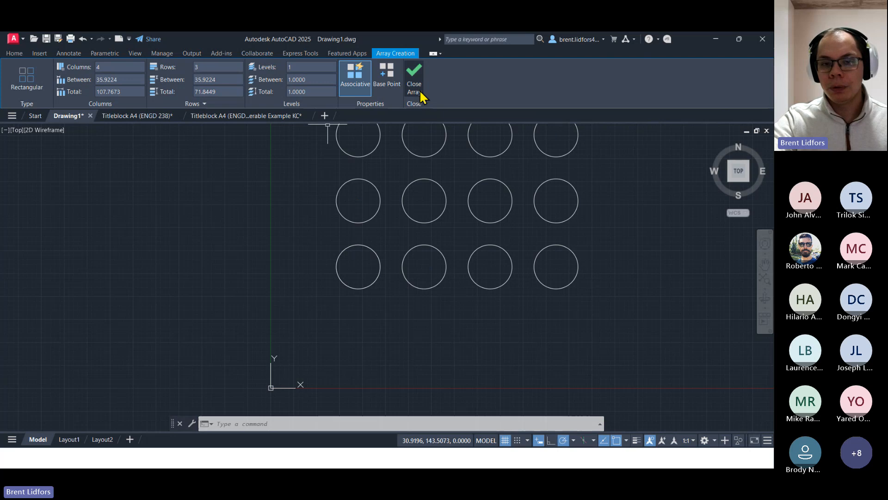
Explode the circle array and check that the third circle of the middle row can be selected on its own
left_click(444, 139)
middle_click_drag(468, 162, 398, 253)
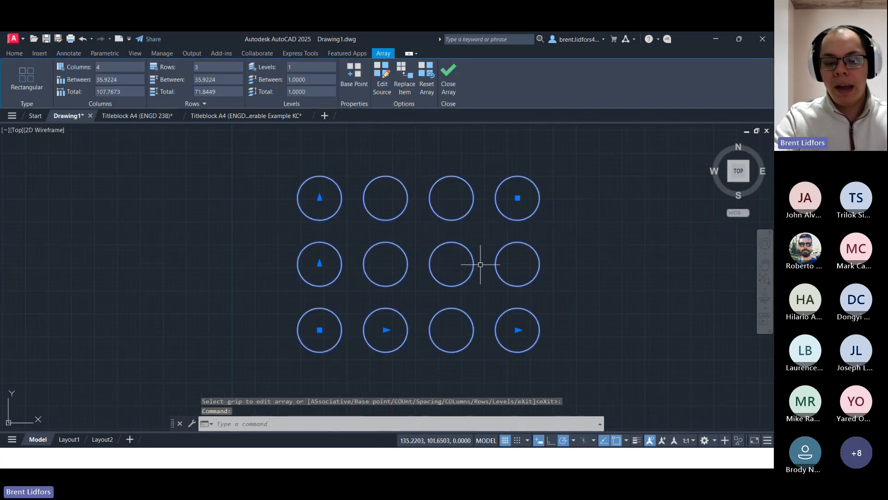
type("explode")
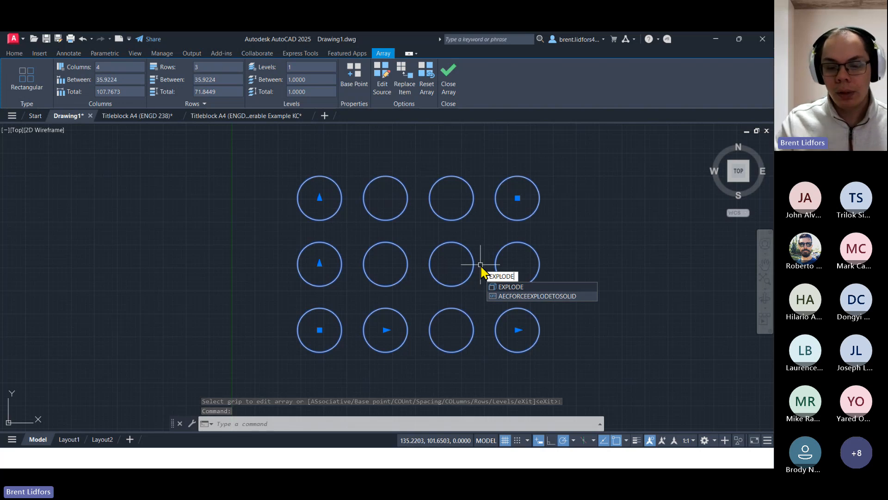
key("Return")
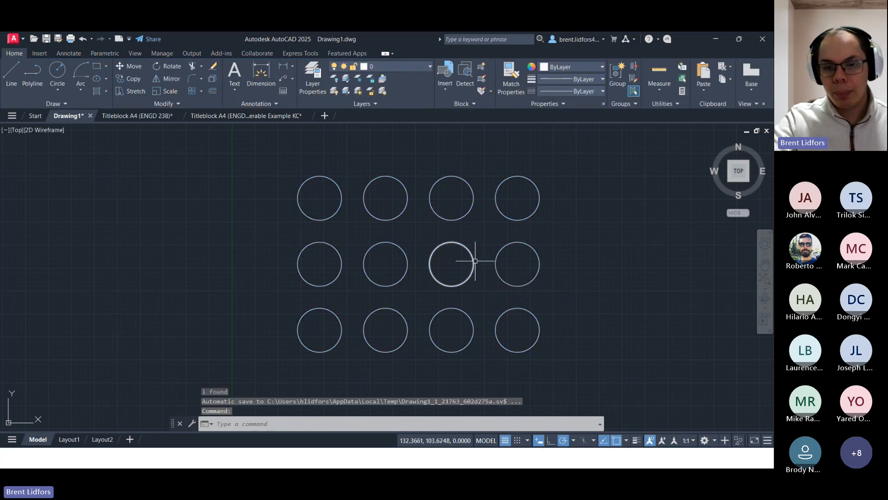
left_click(475, 260)
left_click(454, 260)
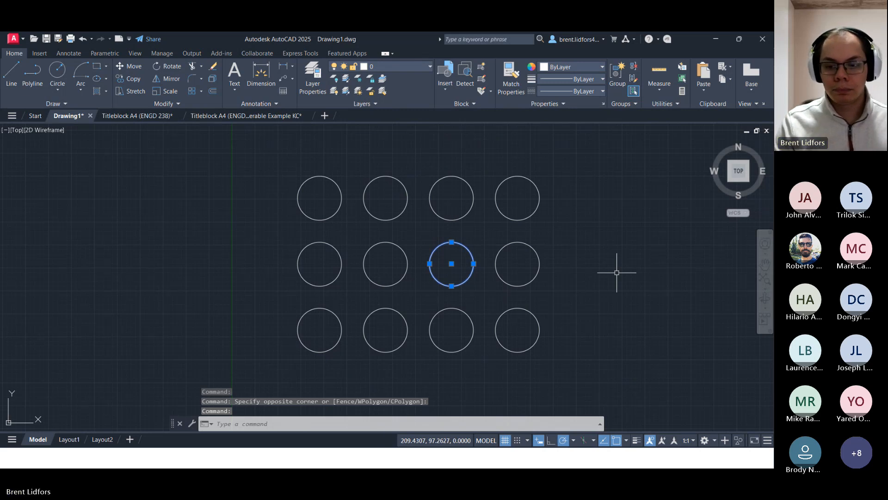
key("Escape")
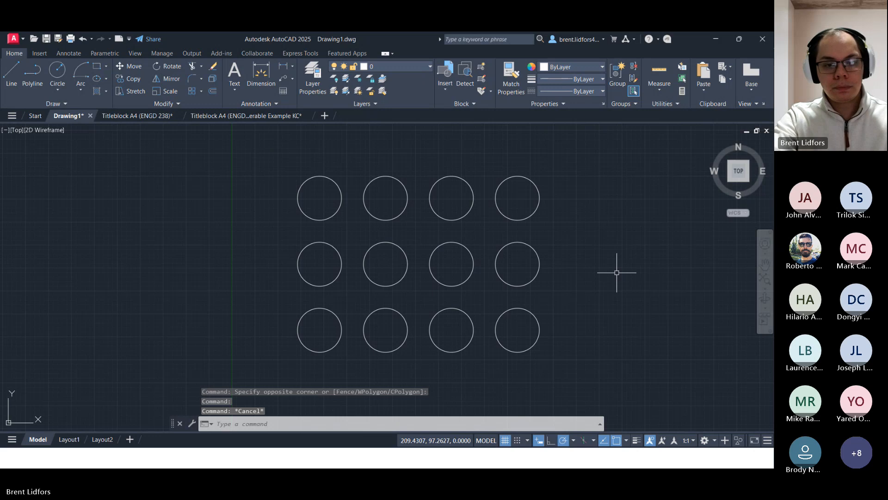
Check the meeting chat in Microsoft Teams and return to the AutoCAD drawing
key("alt+Tab")
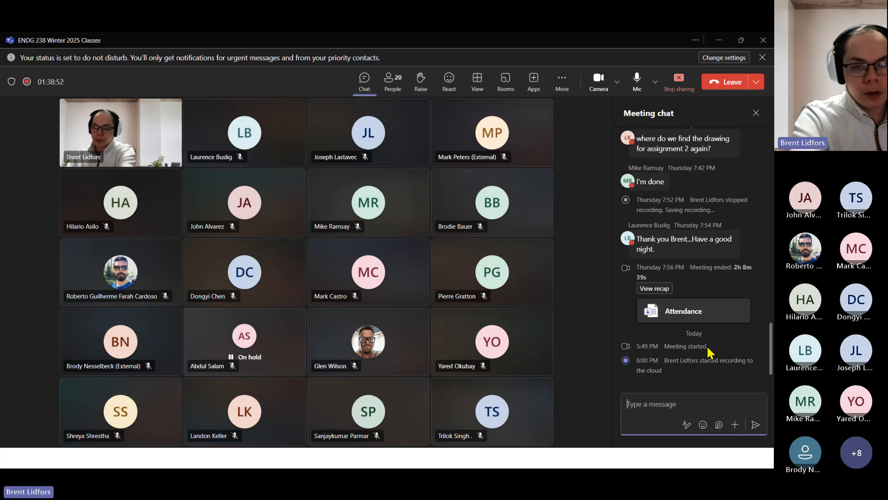
key("alt+Tab")
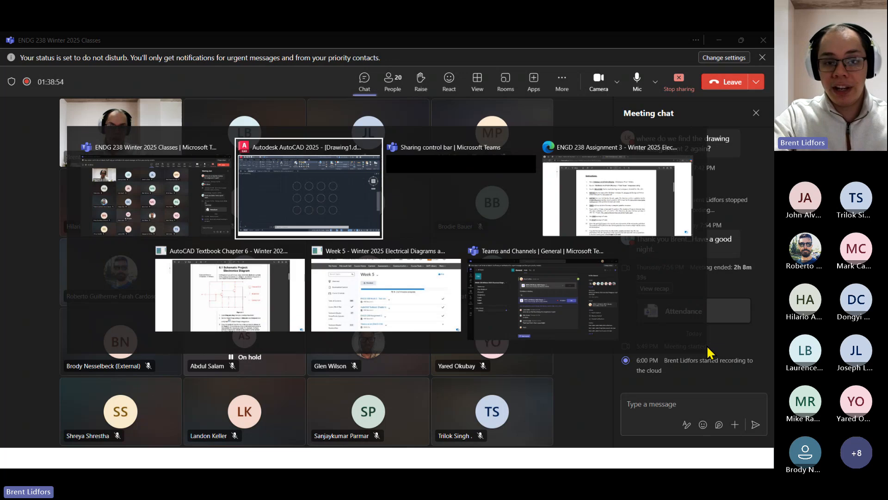
Erase all the circles of the exploded array
left_click(530, 148)
left_click_drag(517, 144, 628, 330)
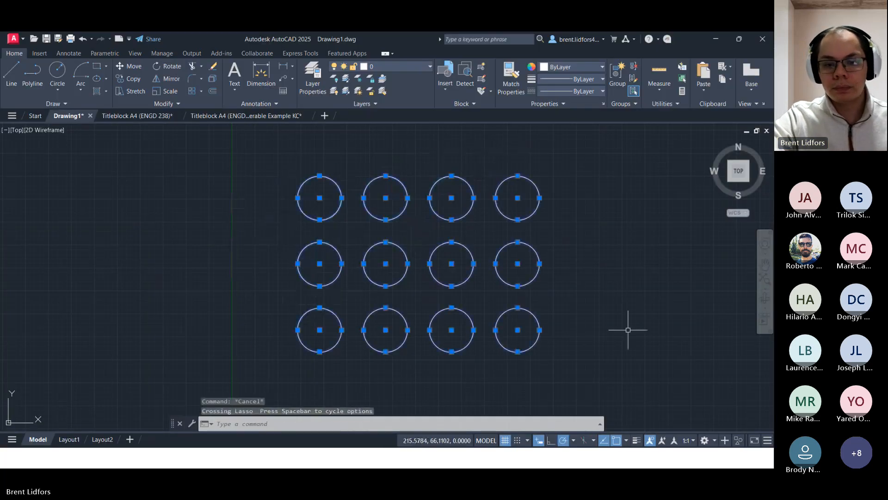
key("Delete")
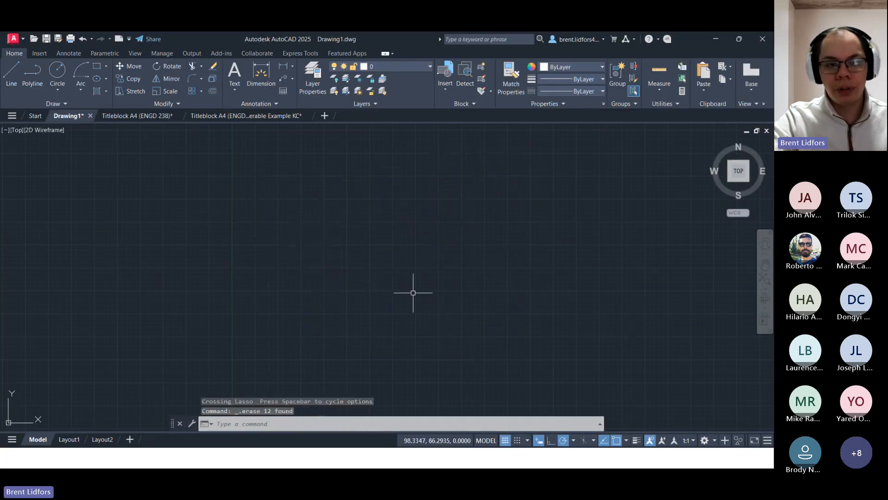
Draw a rectangle about 118 by 94 units, up and across from the origin in the empty drawing
scroll(373, 257, "down", 2)
left_click(97, 66)
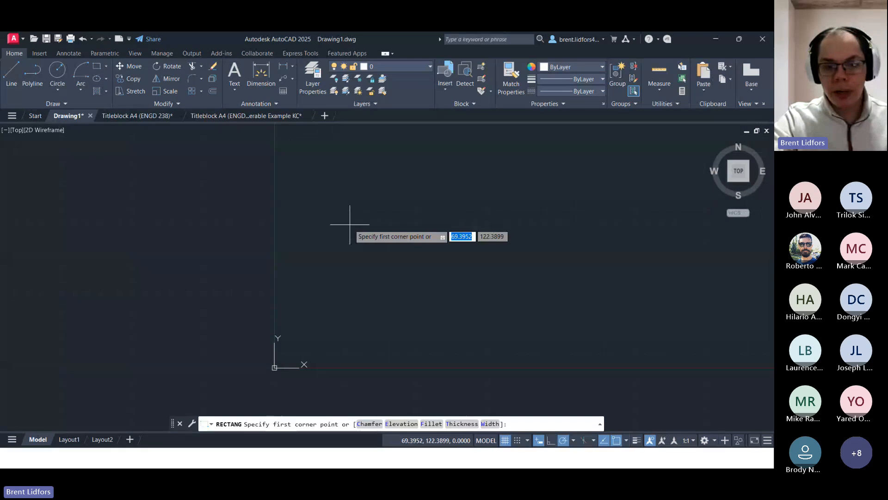
left_click(324, 195)
left_click(460, 303)
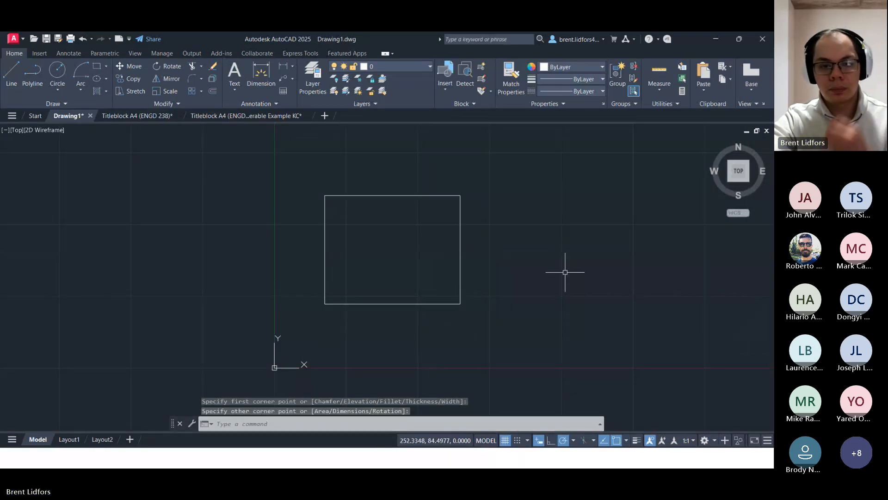
middle_click_drag(535, 254, 492, 242)
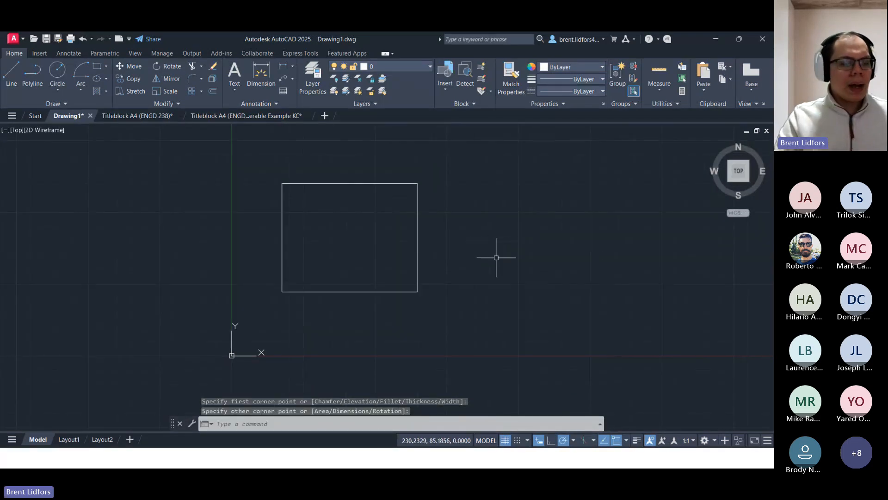
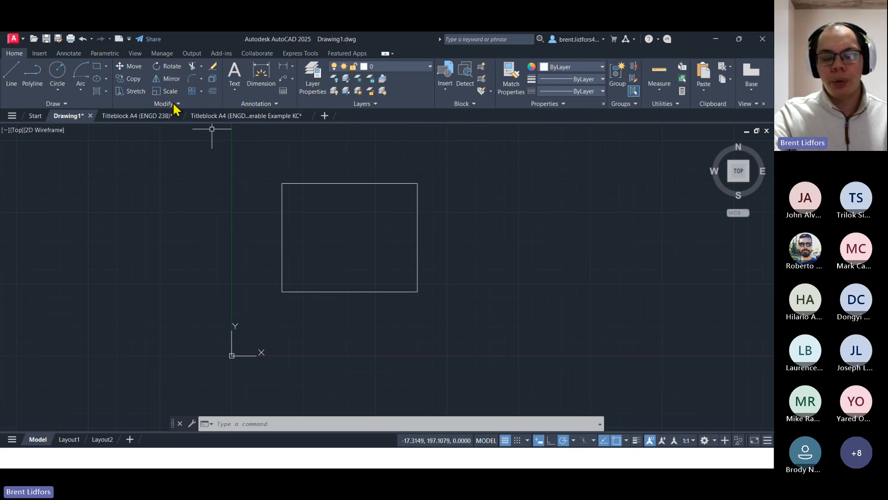
Start a multiline text box spanning the rectangle from its upper-left corner to its lower-right corner
left_click(74, 54)
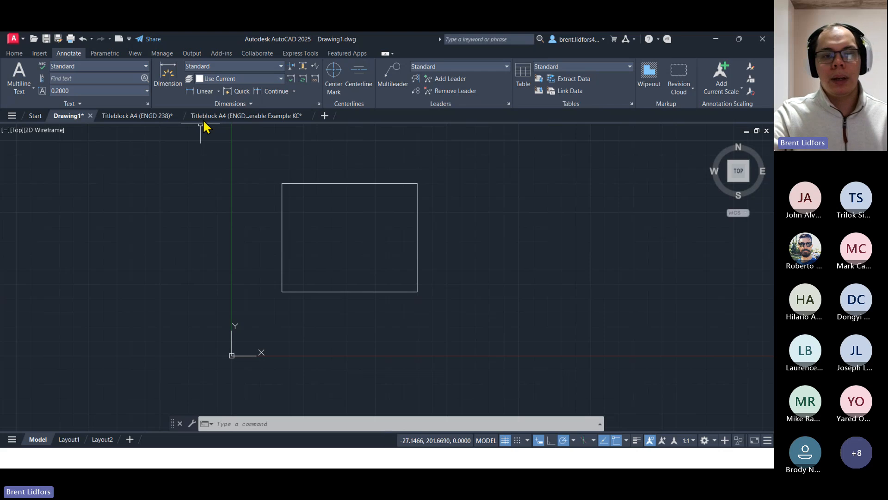
left_click(14, 53)
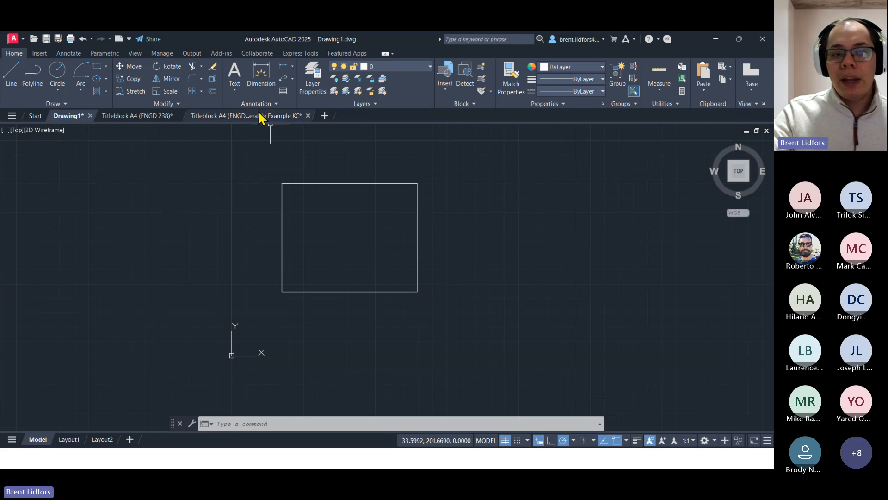
mouse_move(258, 115)
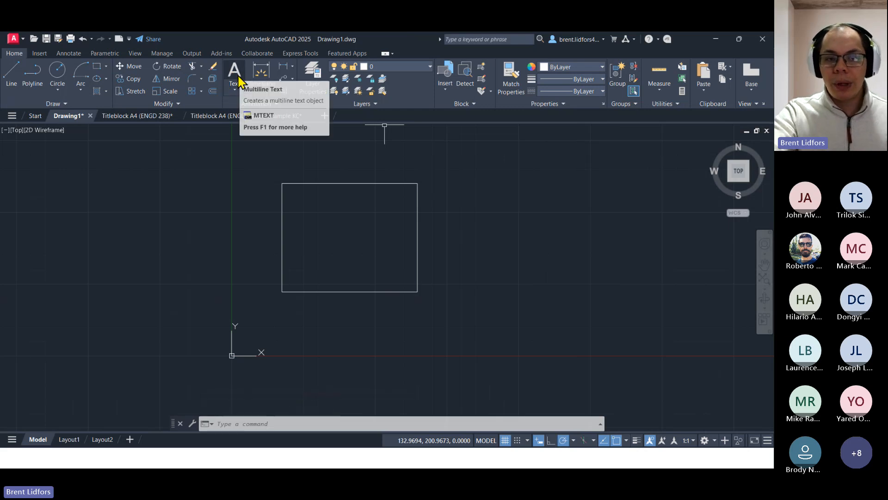
left_click(235, 91)
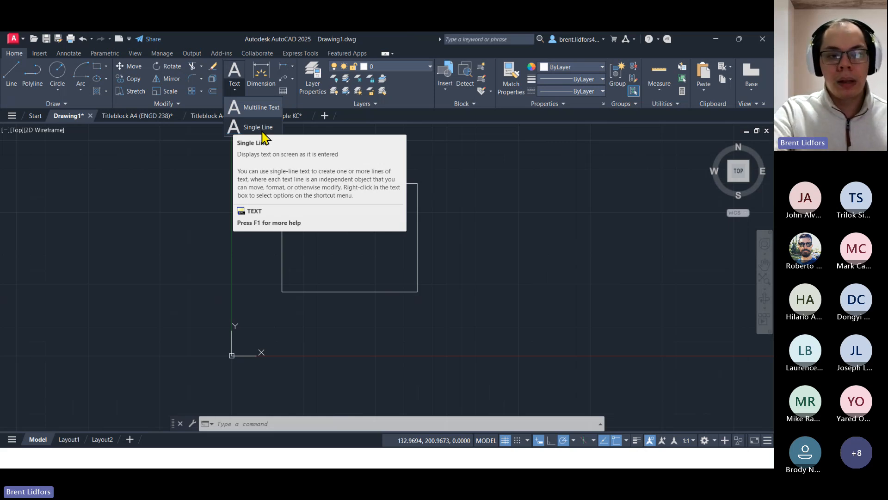
left_click(263, 108)
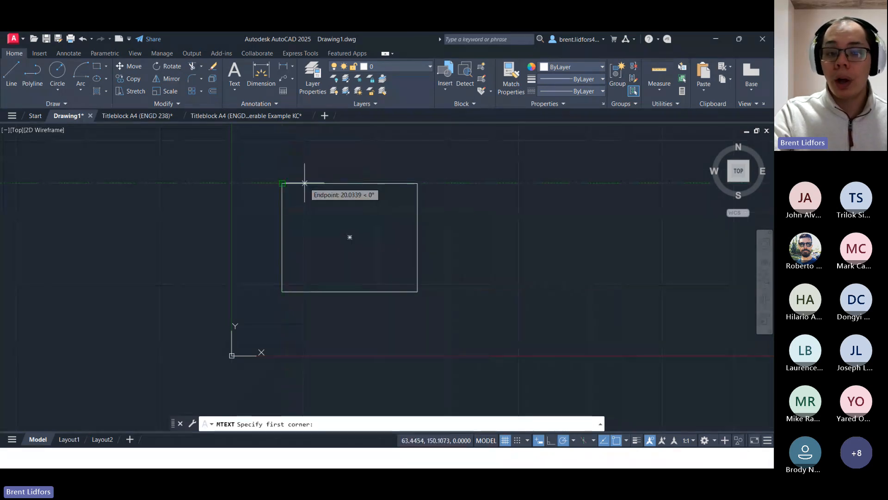
left_click(283, 183)
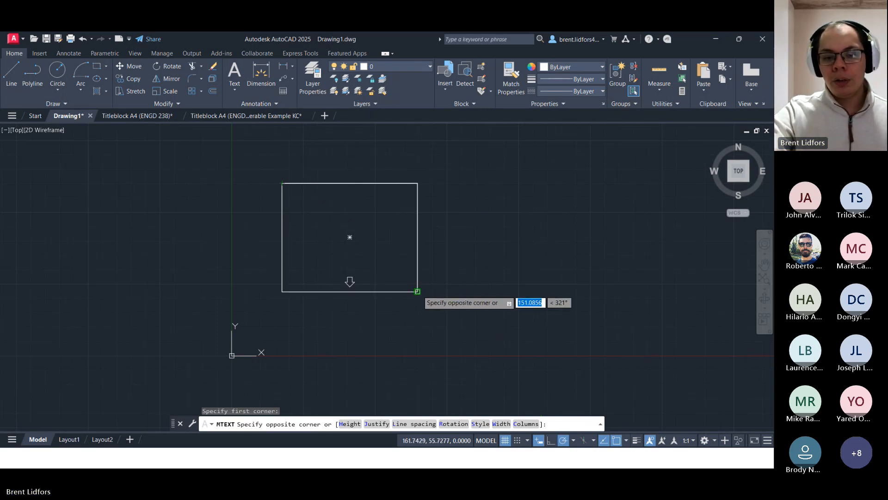
left_click(418, 291)
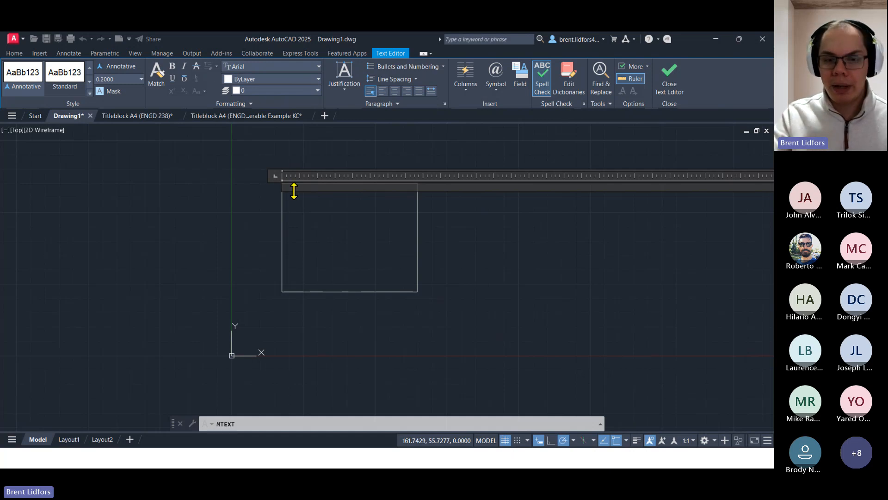
Enter "Sample Text" in the multiline text box
scroll(303, 191, "up", 4)
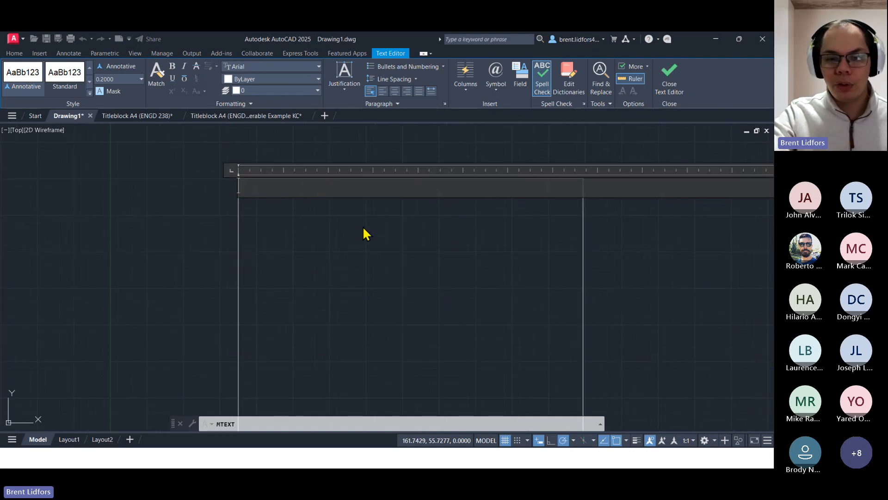
scroll(384, 273, "up", 2)
middle_click_drag(373, 262, 346, 307)
scroll(345, 304, "down", 2)
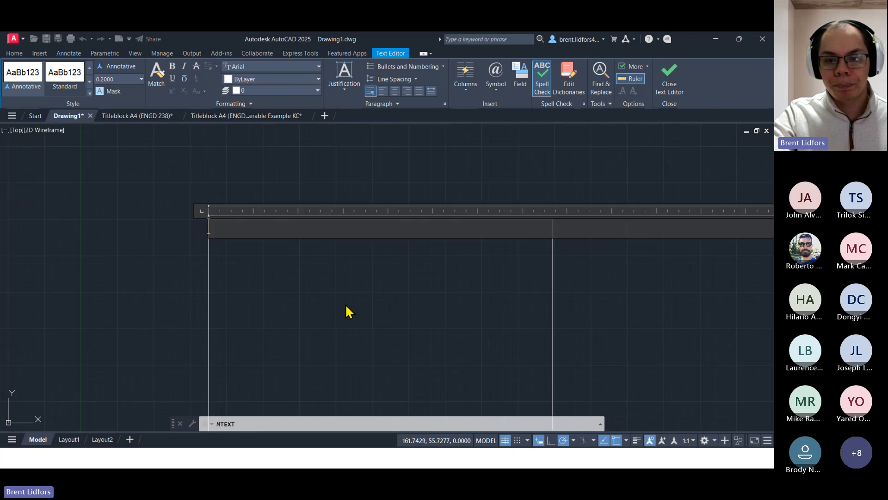
scroll(347, 224, "down", 2)
middle_click_drag(347, 224, 345, 210)
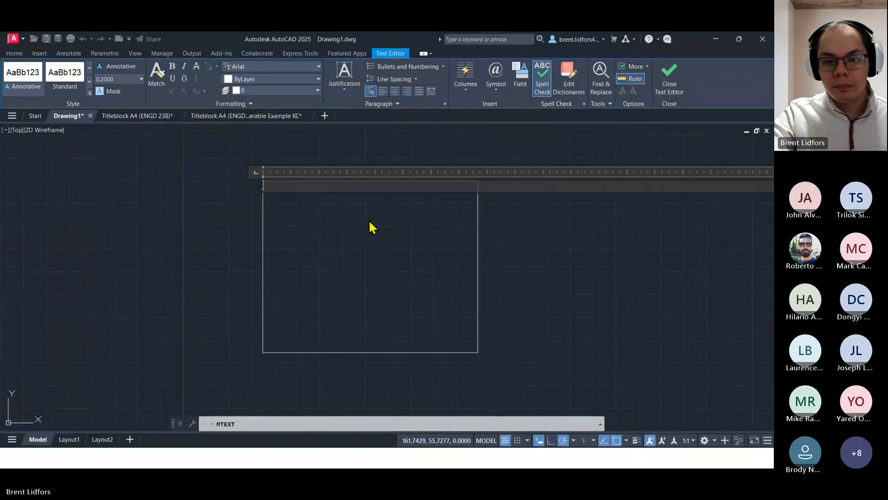
scroll(348, 217, "up", 2)
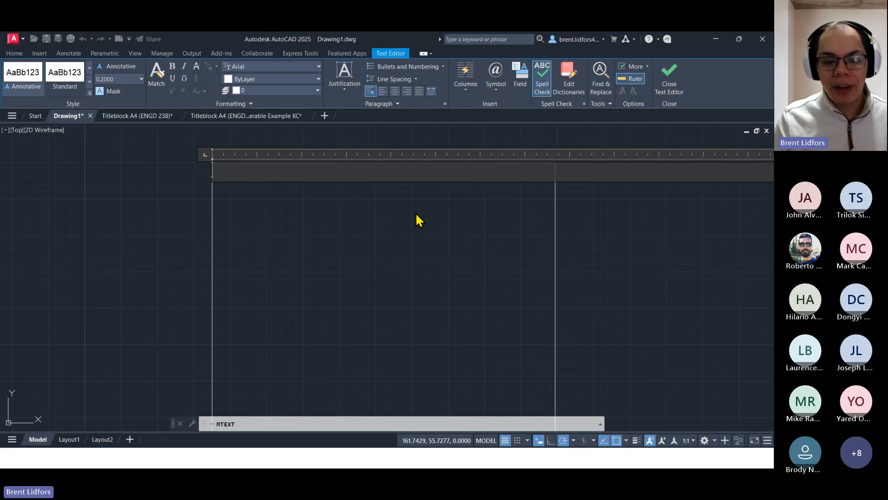
type("Sample Text")
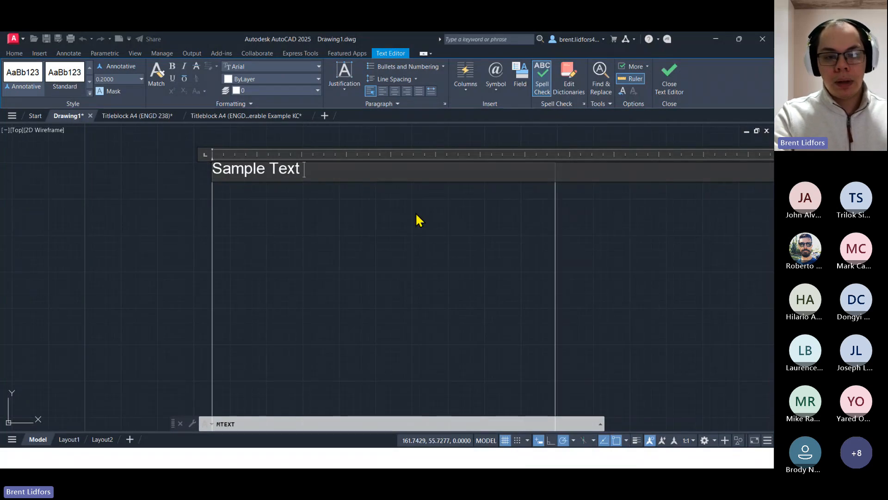
Copy the whole "Sample Text" entry and paste a second copy after it on the same line
key("ctrl+a")
key("ctrl+c")
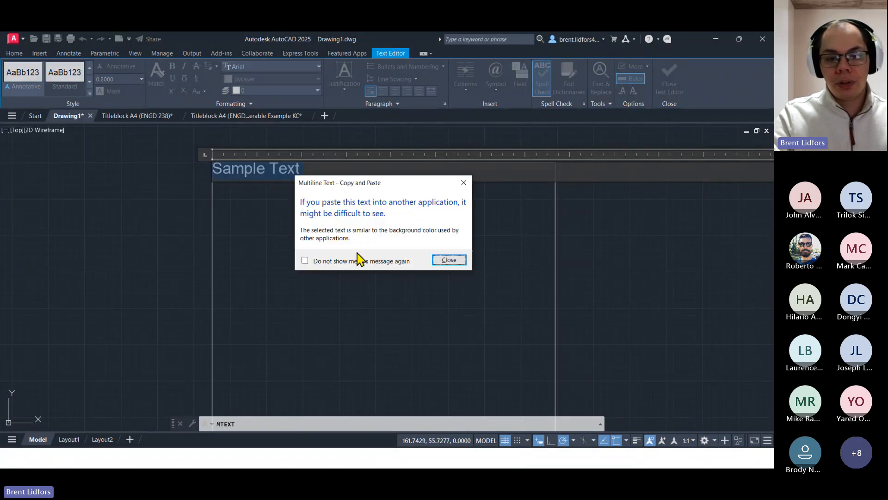
left_click(451, 259)
left_click(358, 171)
key("ctrl+v")
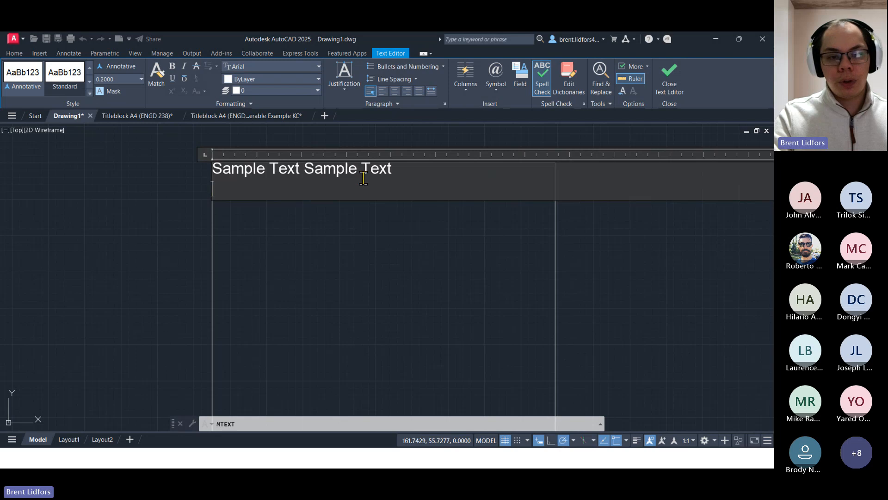
Paste "Sample Text" repeatedly as new lines below the first line until they run past the rectangle's lower edge
key("ctrl+v")
key("ctrl+v")
key("ctrl+v")
key("ctrl+v")
key("ctrl+v")
key("ctrl+v")
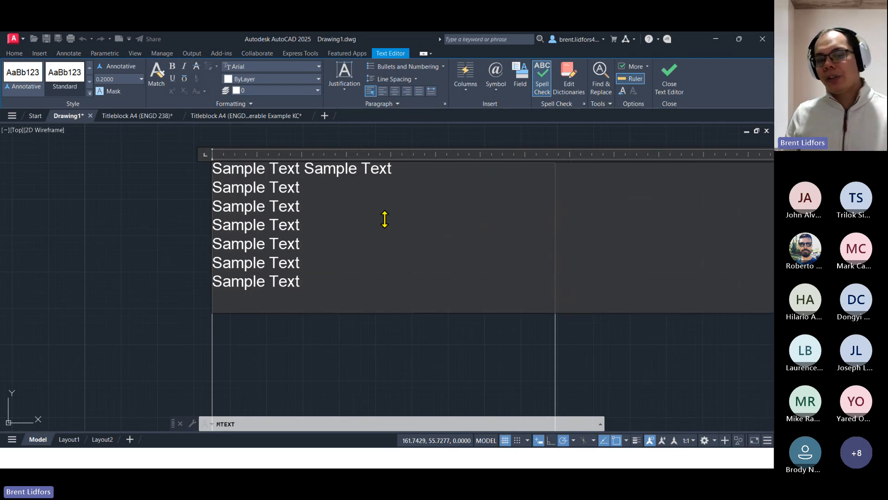
key("ctrl+v")
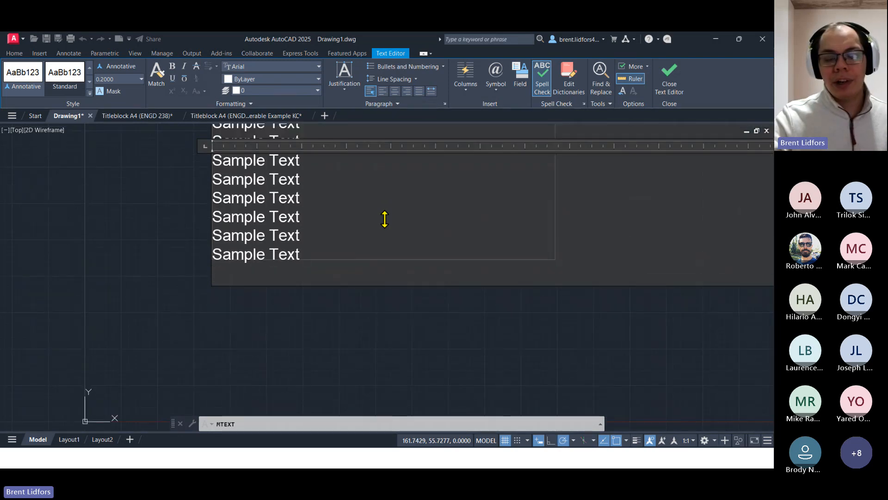
key("ctrl+v")
key("ctrl+v")
key("ctrl+v")
key("ctrl+v")
key("ctrl+v")
key("ctrl+v")
key("ctrl+v")
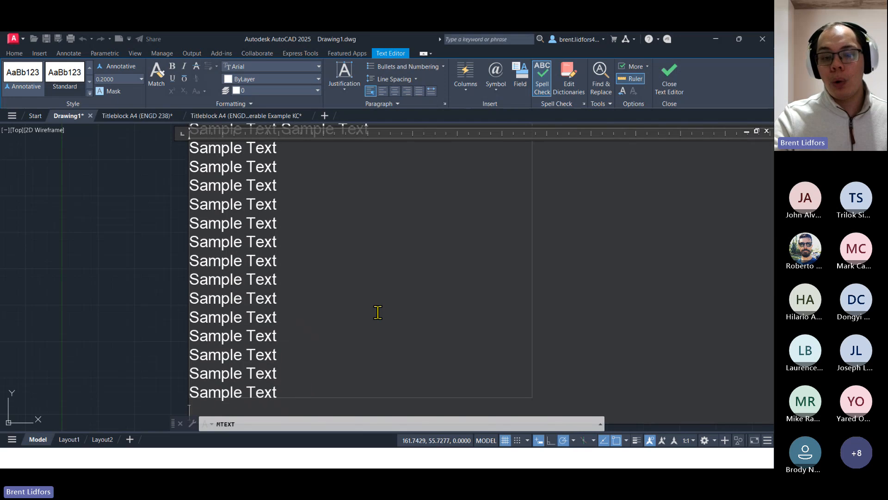
scroll(310, 252, "down", 4)
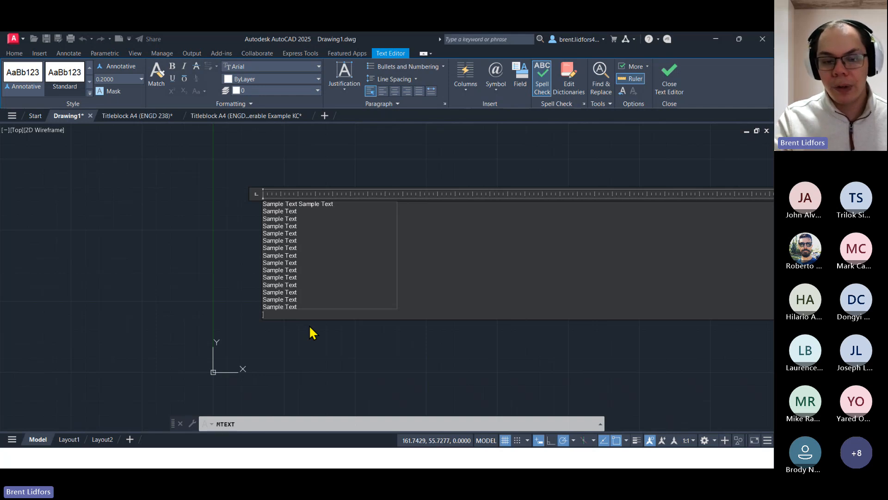
scroll(310, 327, "up", 4)
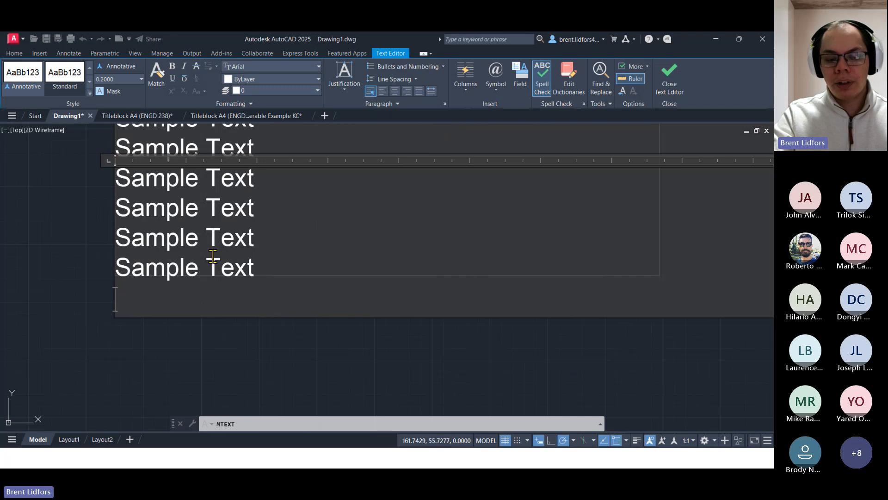
key("ctrl+v")
key("ctrl+v")
key("ctrl+v")
key("ctrl+v")
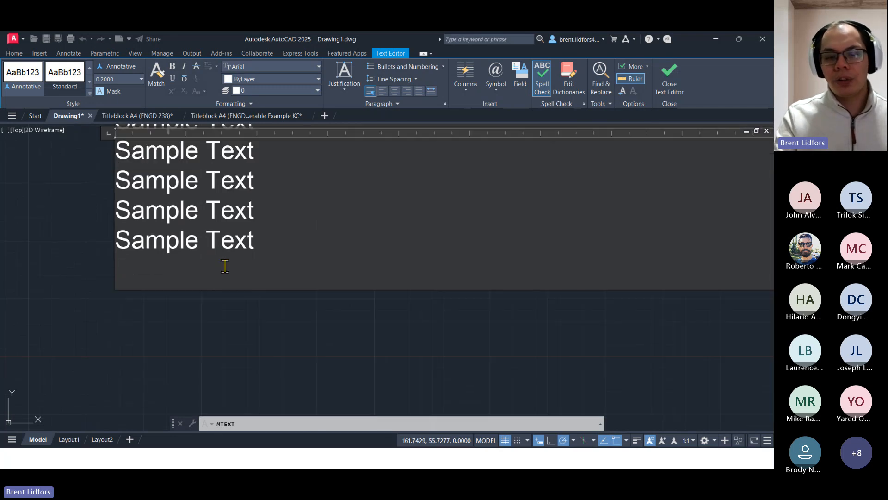
Erase the most recently pasted "Sample Text" lines, working upward from the end of the multiline text
key("BackSpace")
key("BackSpace")
key("BackSpace")
key("BackSpace")
key("BackSpace")
key("BackSpace")
key("BackSpace")
key("BackSpace")
key("BackSpace")
key("BackSpace")
key("BackSpace")
key("BackSpace")
key("BackSpace")
key("BackSpace")
key("BackSpace")
key("BackSpace")
key("BackSpace")
key("BackSpace")
key("BackSpace")
key("BackSpace")
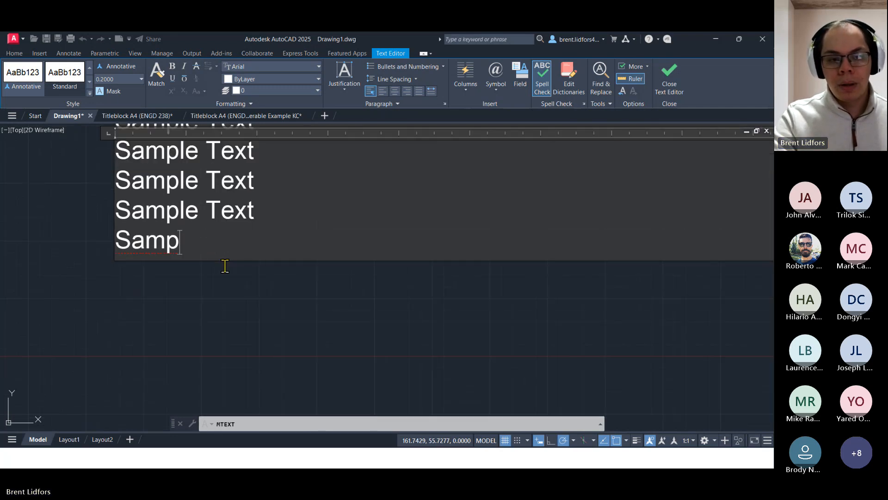
key("BackSpace")
key("BackSpace")
key("BackSpace")
key("BackSpace")
key("BackSpace")
key("BackSpace")
key("BackSpace")
key("BackSpace")
key("BackSpace")
key("BackSpace")
key("BackSpace")
key("BackSpace")
key("BackSpace")
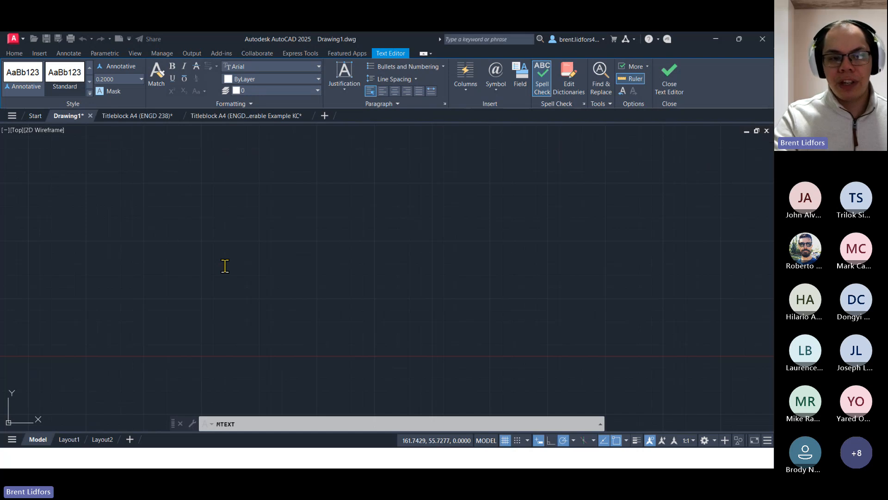
key("BackSpace")
key("BackSpace")
key("BackSpace")
key("BackSpace")
key("BackSpace")
key("BackSpace")
key("BackSpace")
key("BackSpace")
key("BackSpace")
key("BackSpace")
key("BackSpace")
key("BackSpace")
key("BackSpace")
key("BackSpace")
key("BackSpace")
key("BackSpace")
key("BackSpace")
key("BackSpace")
key("BackSpace")
key("BackSpace")
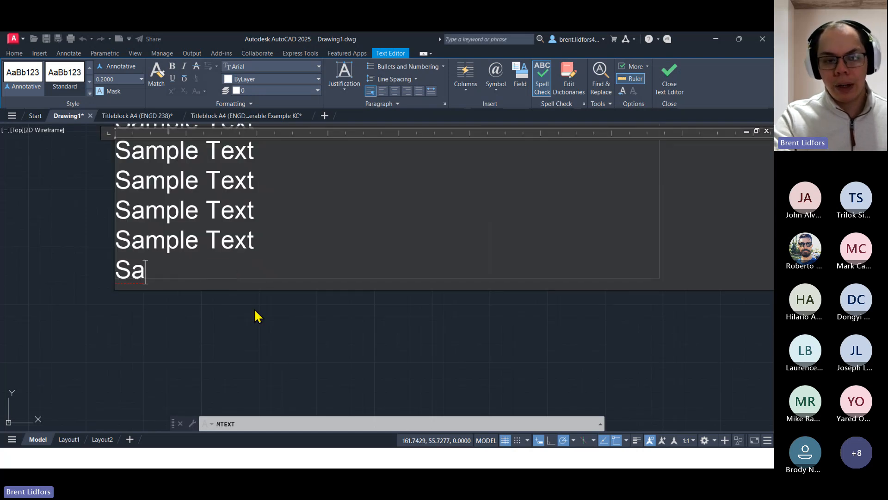
key("BackSpace")
key("BackSpace")
key("BackSpace")
key("BackSpace")
key("BackSpace")
key("BackSpace")
key("BackSpace")
key("BackSpace")
key("BackSpace")
key("BackSpace")
key("BackSpace")
key("BackSpace")
key("BackSpace")
key("BackSpace")
key("BackSpace")
key("BackSpace")
key("BackSpace")
key("BackSpace")
key("BackSpace")
key("BackSpace")
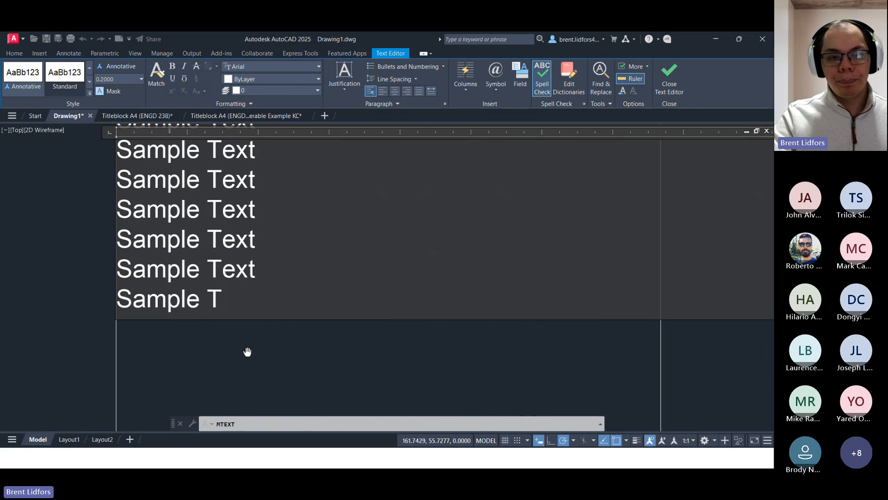
Delete all the remaining pasted lines below the first "Sample Text Sample Text" line
left_click_drag(246, 361, 126, 137)
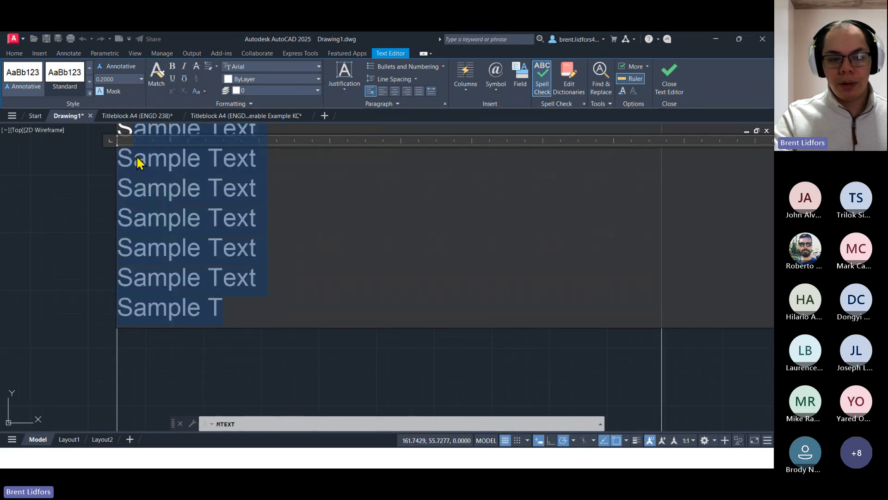
scroll(137, 156, "up", 5)
scroll(118, 237, "down", 3)
scroll(189, 341, "down", 3)
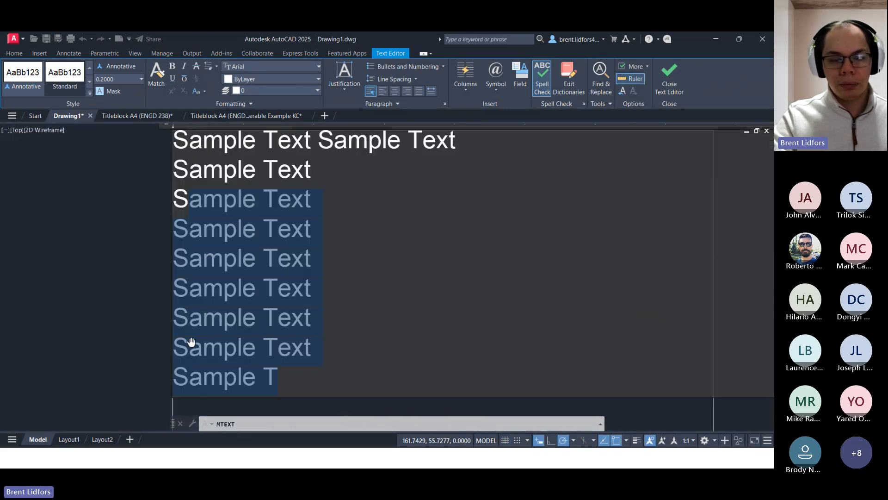
key("Delete")
key("BackSpace")
key("BackSpace")
key("BackSpace")
key("BackSpace")
key("BackSpace")
key("BackSpace")
key("BackSpace")
key("BackSpace")
key("BackSpace")
key("BackSpace")
key("BackSpace")
key("BackSpace")
key("BackSpace")
key("BackSpace")
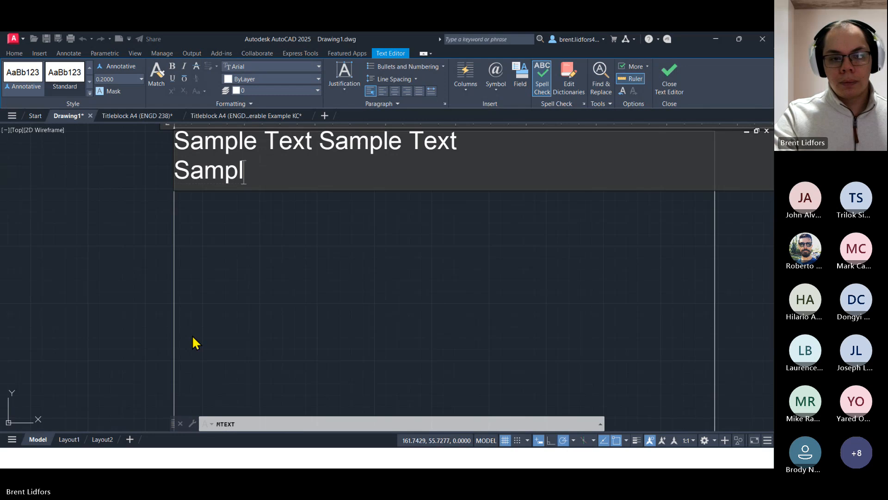
Extend the first line with three more copies of "Sample Text", and end it with a line break
type("Sample Text")
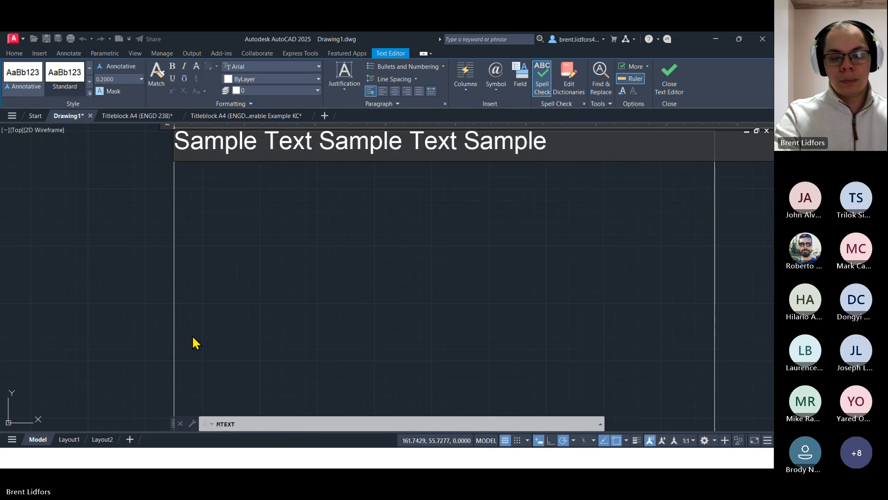
type(" Sample Text Sample")
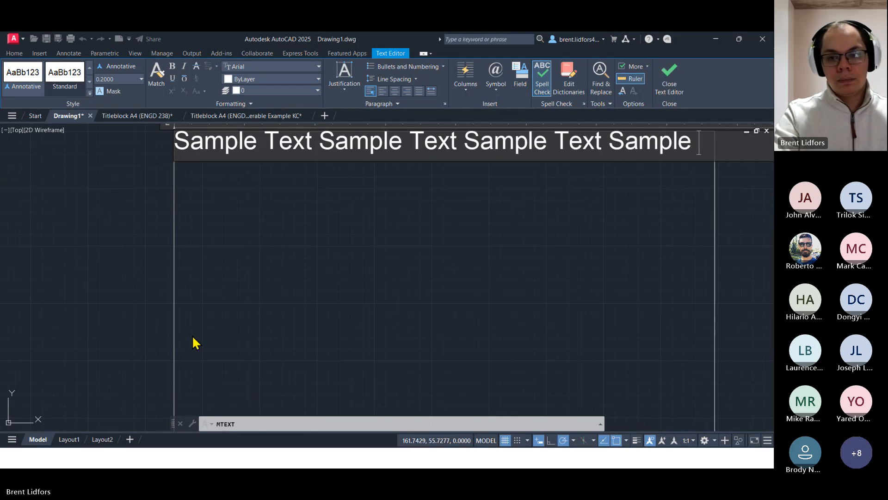
type("t Te")
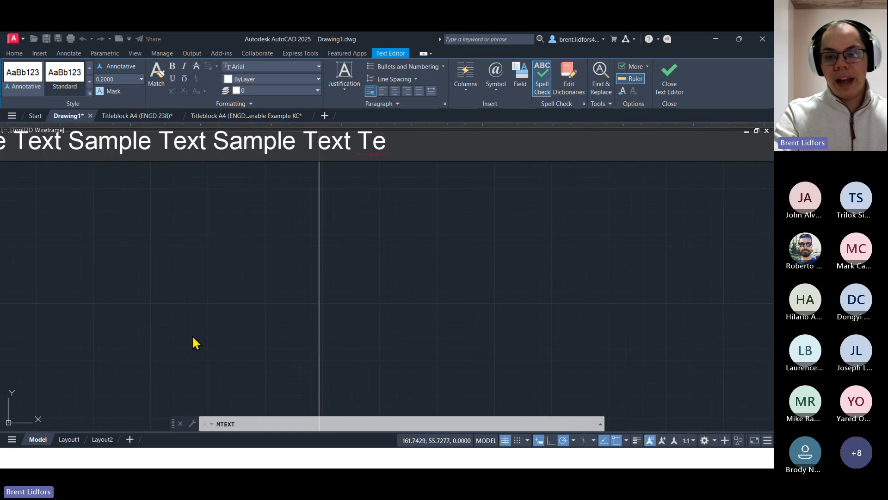
key("BackSpace")
key("BackSpace")
type("Smap")
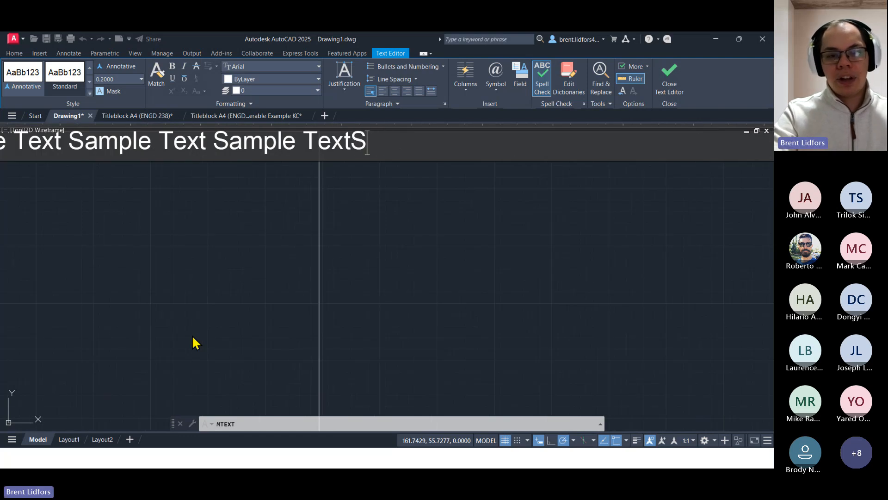
key("BackSpace")
key("BackSpace")
key("BackSpace")
type("ample Text")
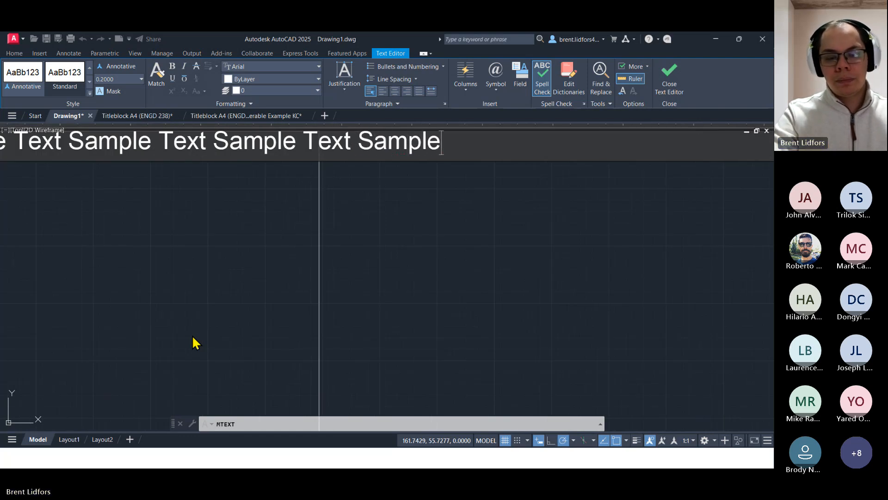
key("Return")
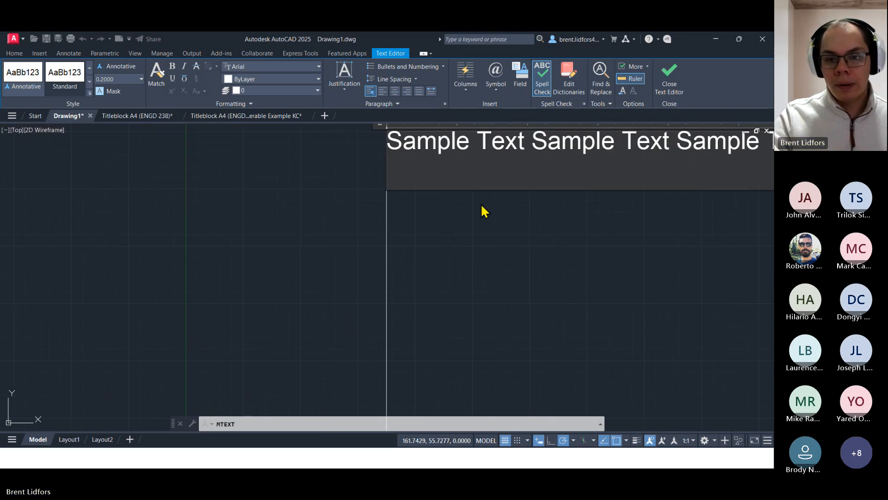
Narrow the multiline text box to the rectangle's width so the long line wraps inside it
scroll(239, 252, "down", 3)
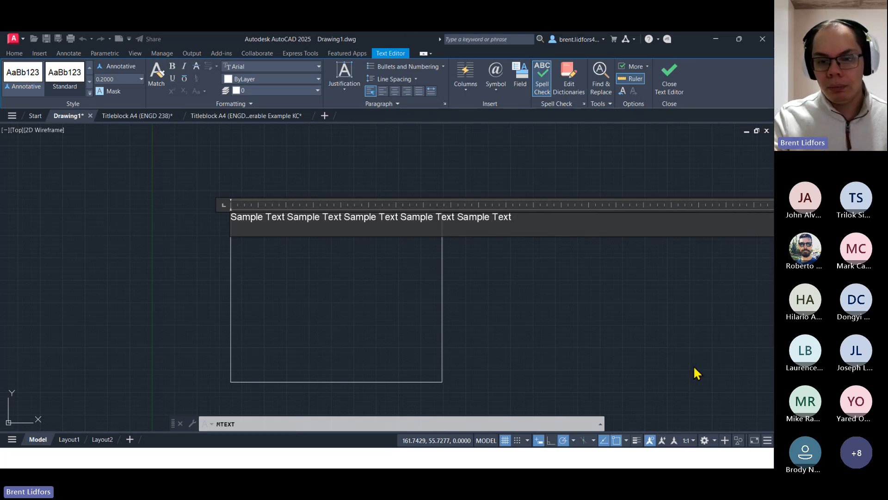
middle_click_drag(467, 293, 232, 279)
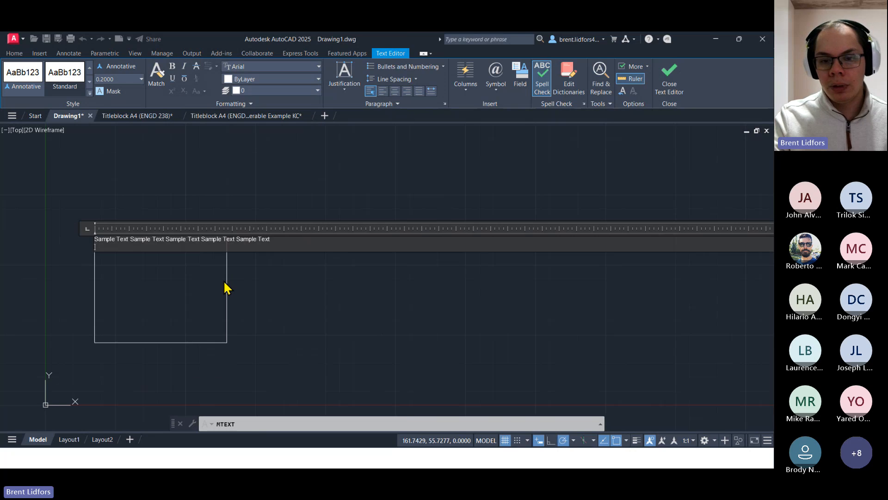
scroll(224, 288, "down", 5)
scroll(341, 306, "up", 2)
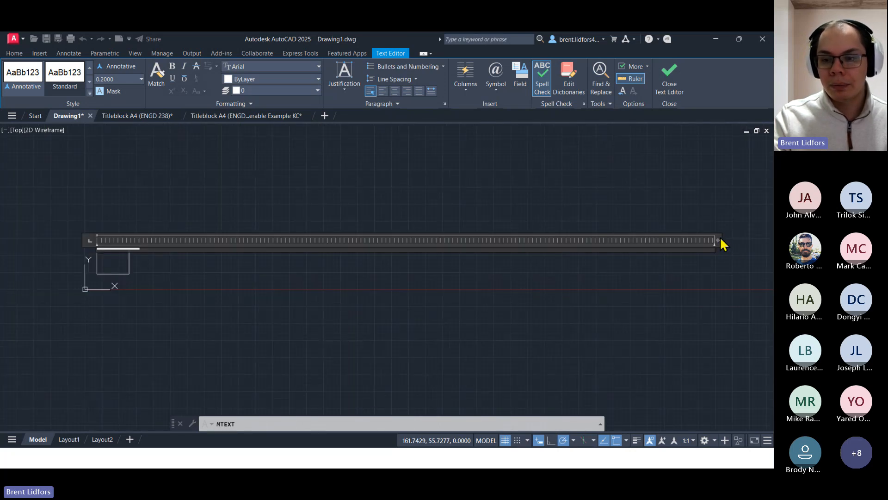
mouse_move(719, 240)
left_mouse_down()
mouse_move(134, 234)
mouse_move(134, 245)
left_mouse_up()
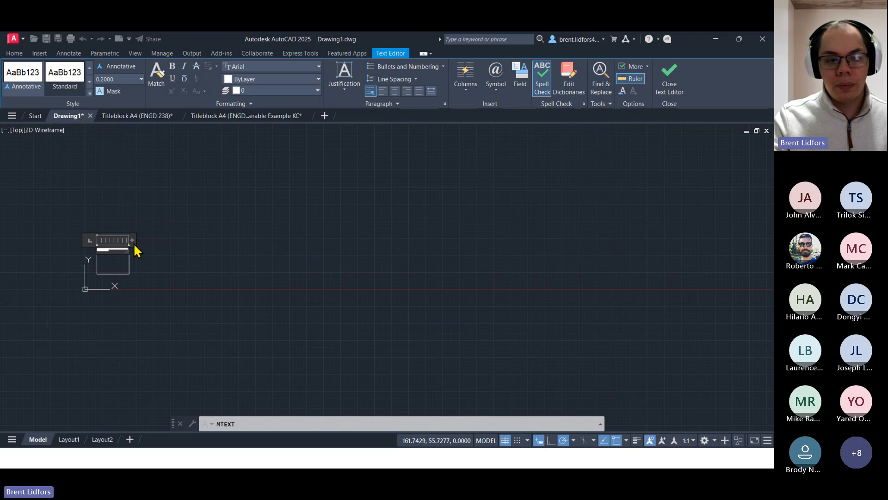
scroll(135, 248, "up", 1)
mouse_move(159, 257)
middle_mouse_down()
mouse_move(307, 241)
mouse_move(397, 252)
middle_mouse_up()
scroll(345, 254, "up", 1)
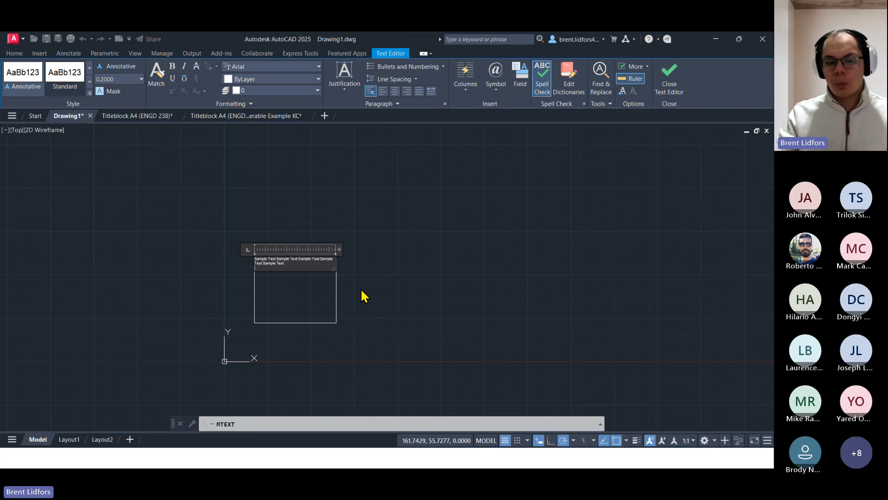
Launch Word and create a blank document with its Navigation pane hidden
key("alt+Tab")
key("alt+Tab")
key("alt+Tab")
key("alt+Tab")
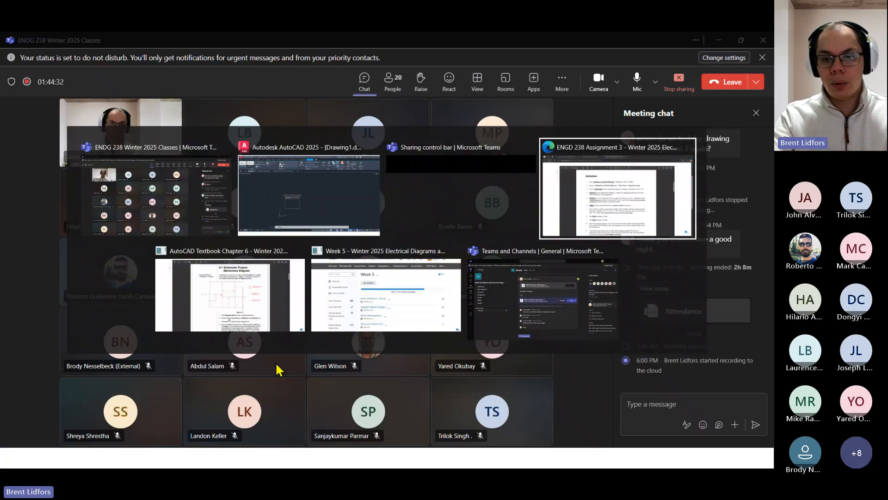
key("alt+Tab")
key("alt+Tab")
key("super")
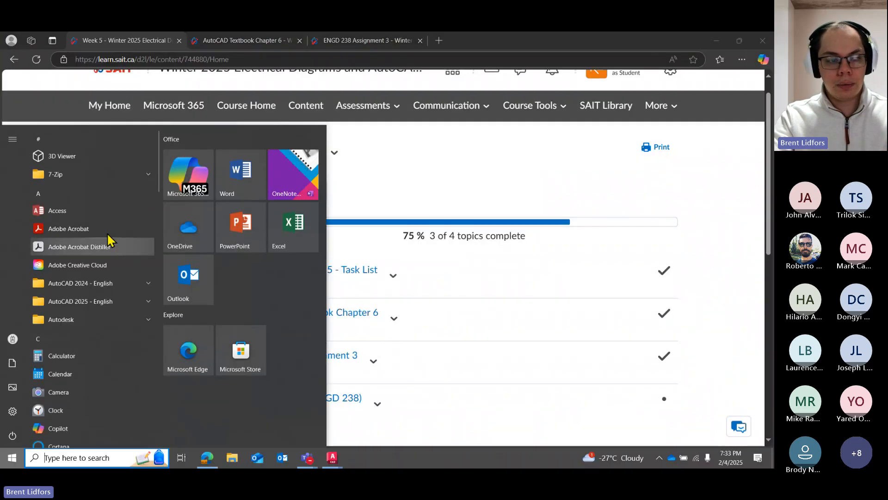
left_click(227, 176)
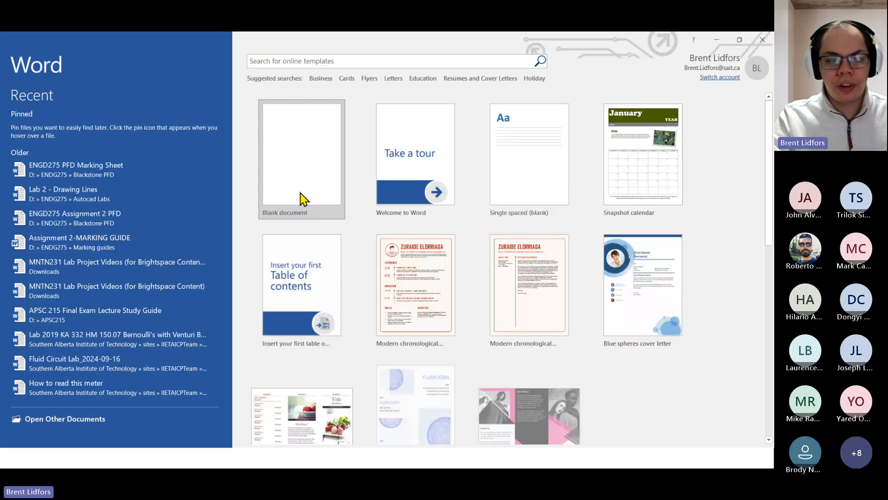
left_click(299, 199)
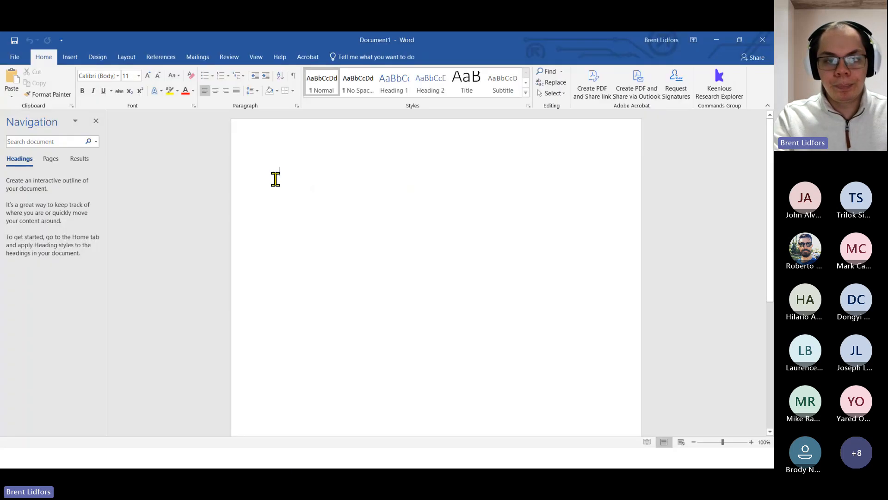
left_click(96, 121)
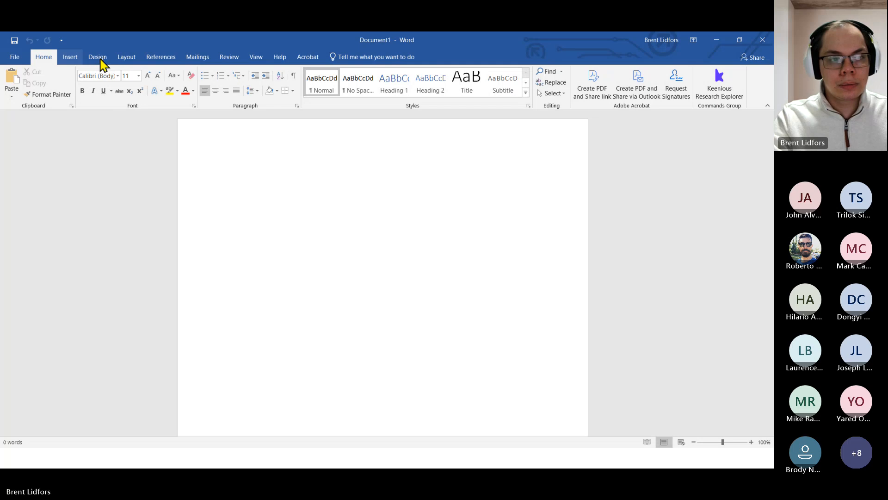
left_click(83, 58)
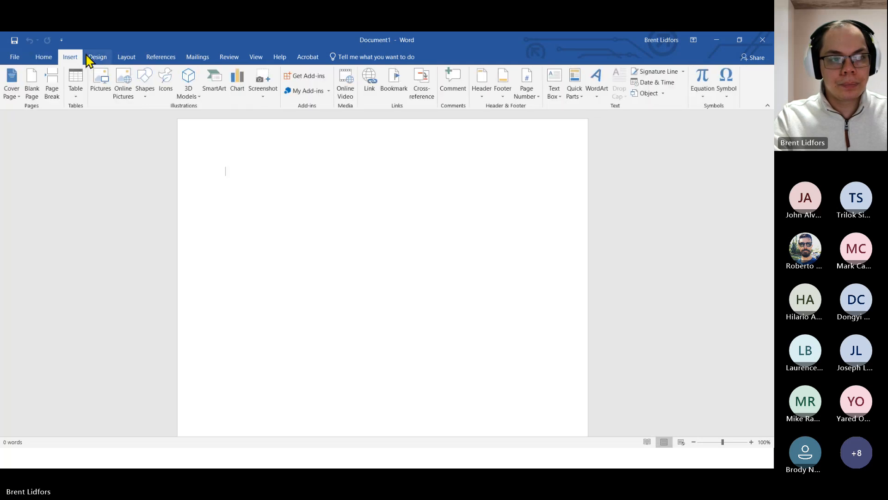
left_click(88, 58)
left_click(119, 61)
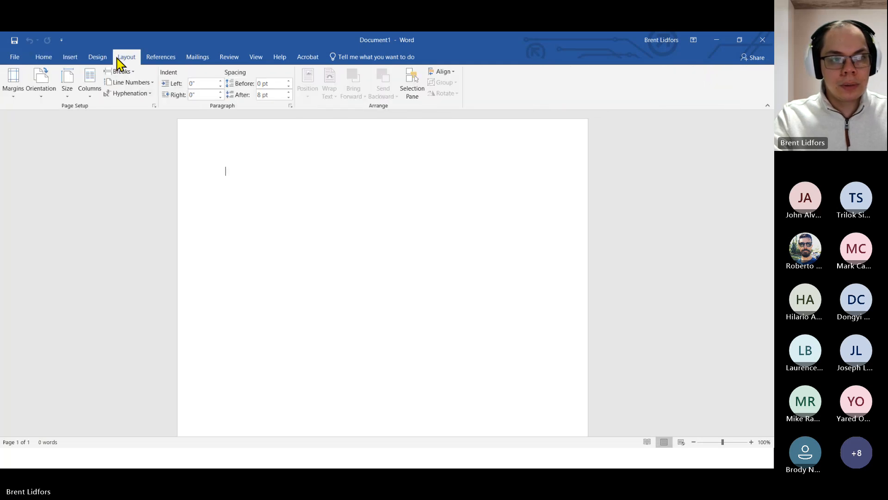
left_click(156, 61)
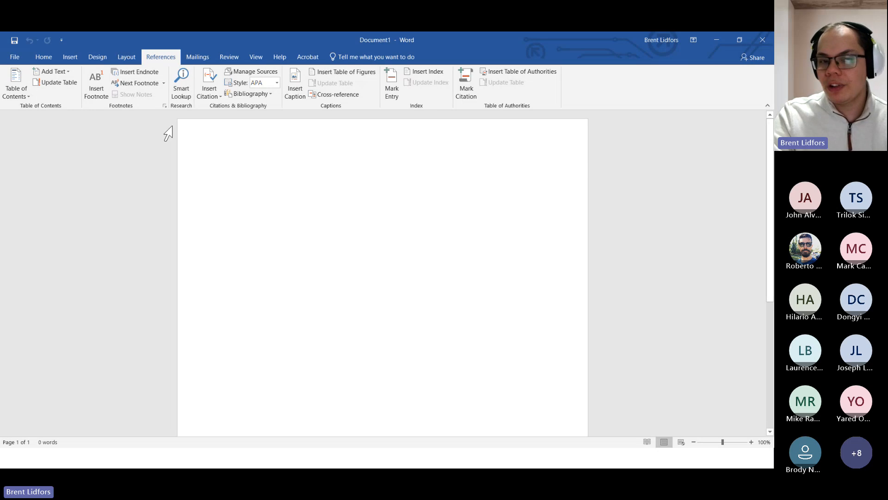
Switch to AutoCAD to examine how the sample text wraps in the narrowed box, and return to the blank Word document
key("alt+Tab")
key("alt+Tab")
key("alt+Tab")
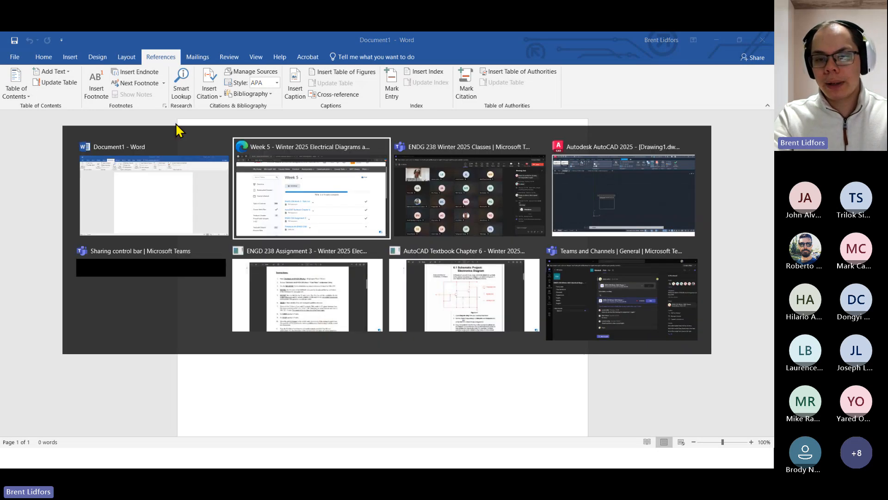
scroll(270, 259, "up", 8)
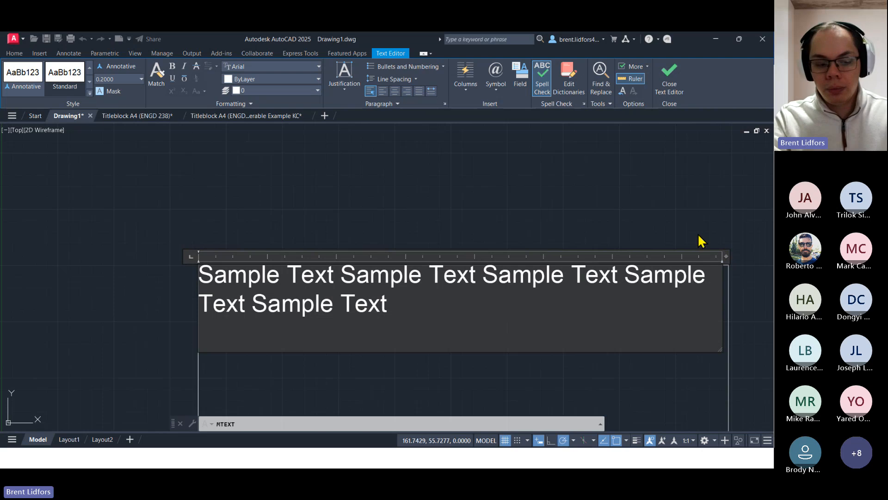
key("alt+Tab")
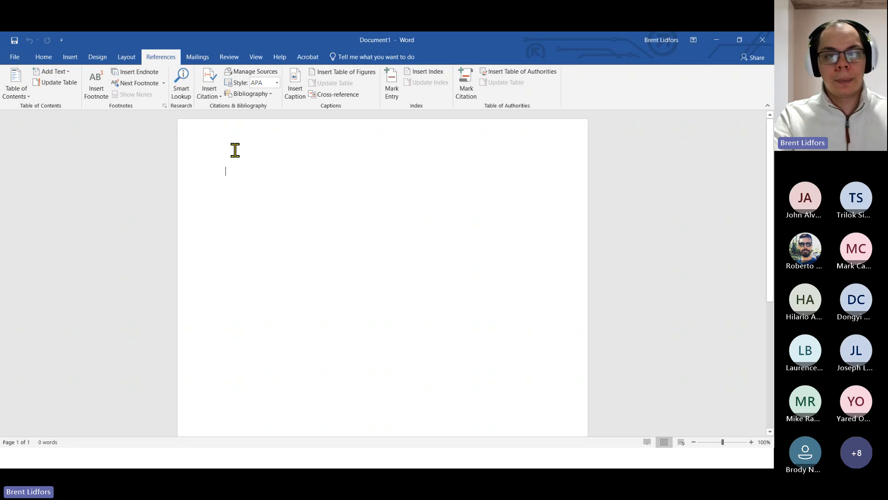
Switch to AutoCAD and widen the multiline text box to reach the rectangle's right edge
key("alt+Tab")
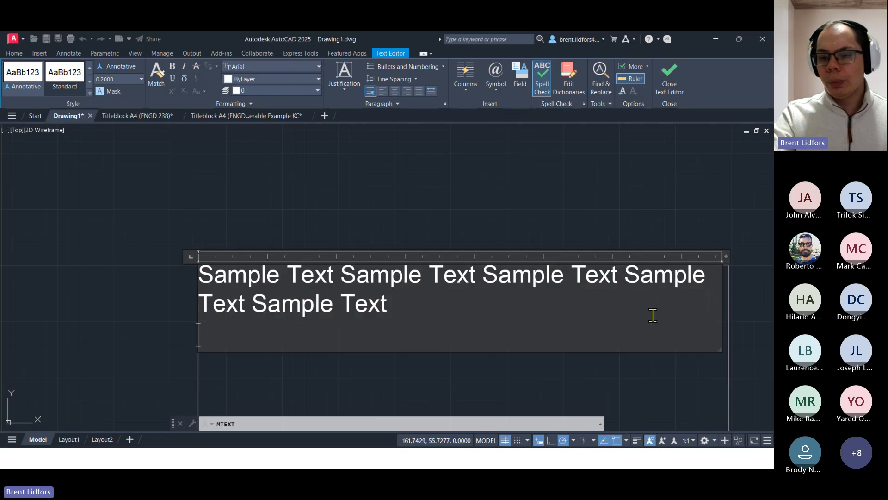
mouse_move(728, 255)
left_mouse_down()
mouse_move(705, 256)
mouse_move(735, 256)
left_mouse_up()
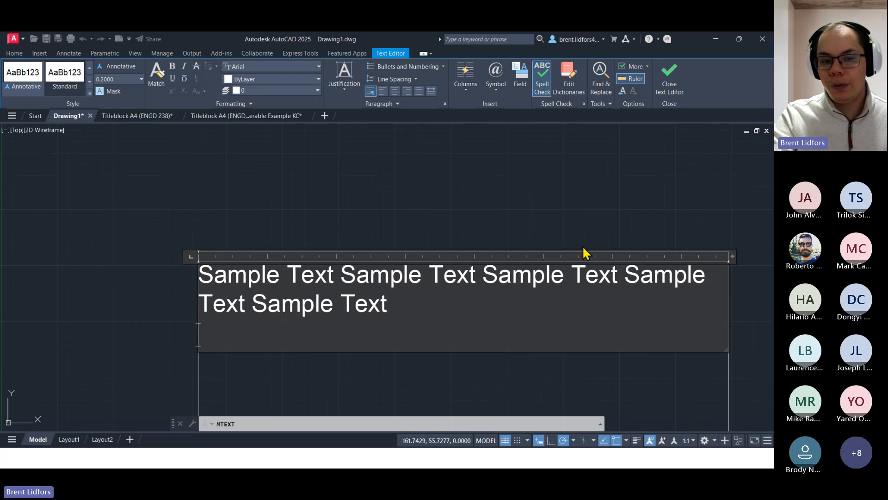
mouse_move(401, 217)
middle_mouse_down()
mouse_move(374, 171)
mouse_move(355, 162)
middle_mouse_up()
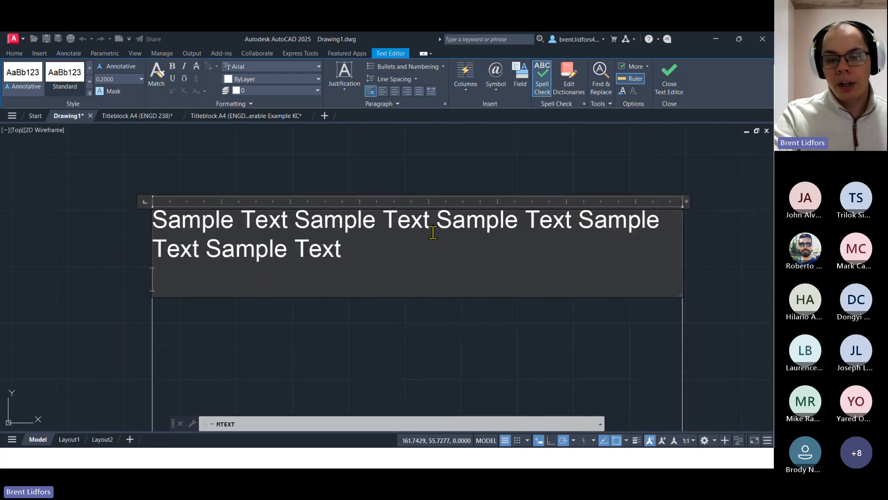
Delete the last two copies of "Sample Text" from the multiline text, leaving three on one line
key("BackSpace")
key("BackSpace")
key("BackSpace")
key("BackSpace")
key("BackSpace")
key("BackSpace")
key("BackSpace")
key("BackSpace")
key("BackSpace")
key("BackSpace")
key("BackSpace")
key("BackSpace")
key("BackSpace")
key("BackSpace")
key("BackSpace")
key("BackSpace")
key("BackSpace")
key("BackSpace")
key("BackSpace")
key("BackSpace")
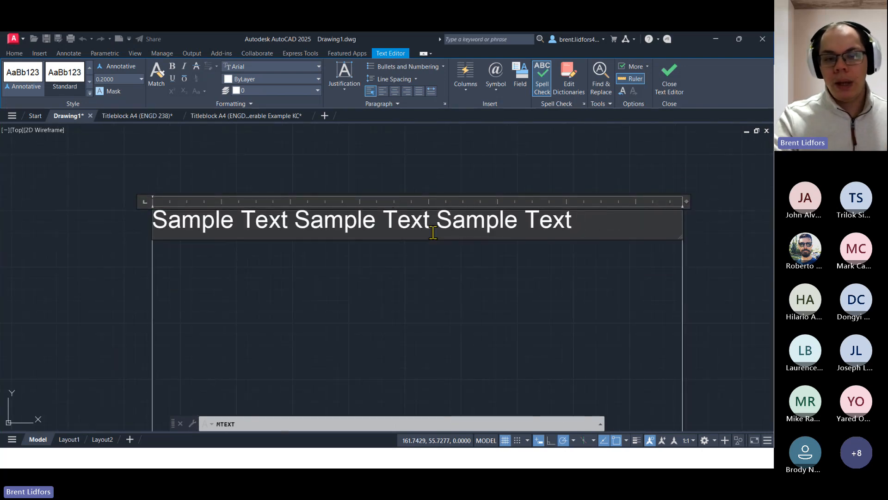
Add a fourth "Sample Text" to the end of the line so it wraps at the rectangle's edge
scroll(447, 288, "down", 5)
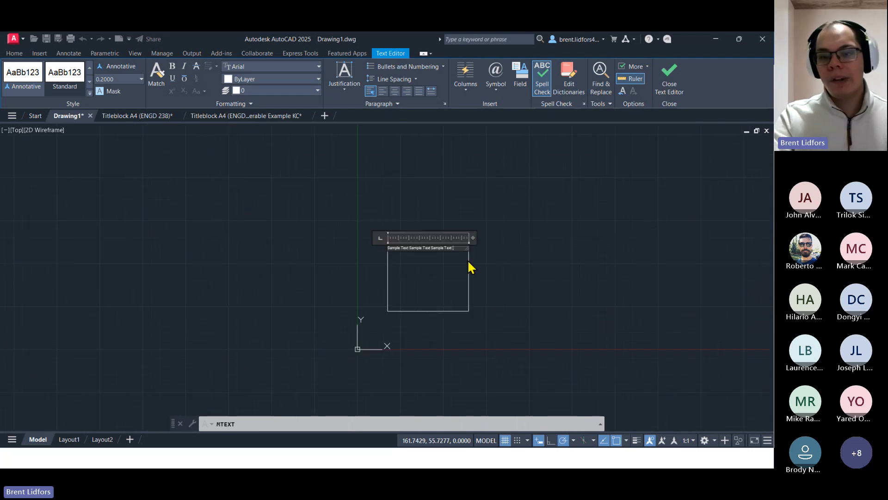
scroll(470, 268, "up", 5)
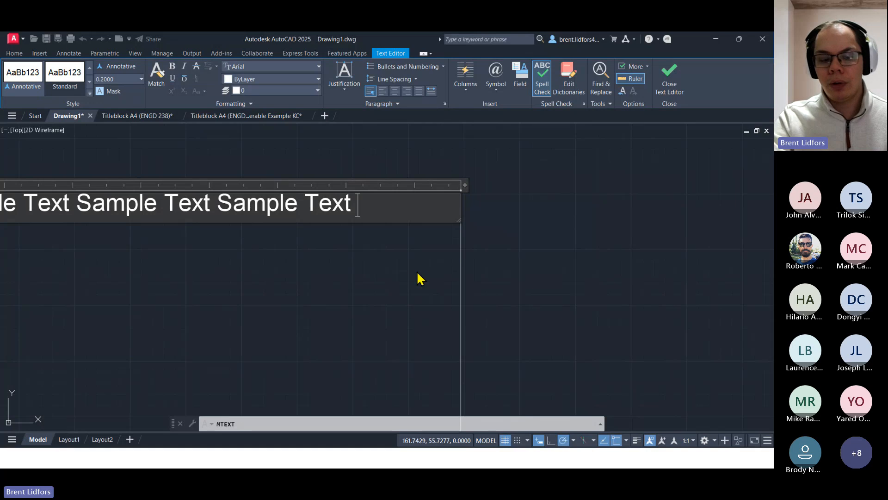
type("Sample Text")
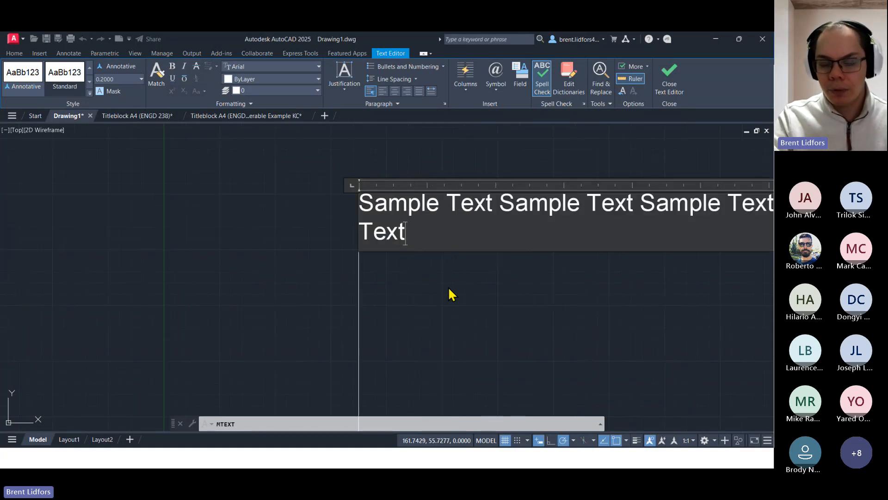
middle_click_drag(425, 284, 275, 300)
scroll(296, 302, "down", 3)
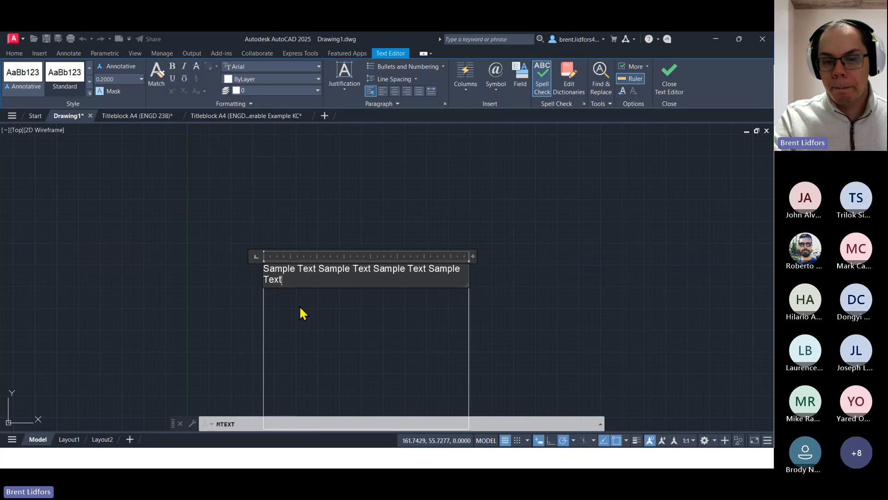
Align the text box's width with the rectangle's right edge and extend its height below the wrapped text
scroll(301, 306, "up", 3)
middle_click_drag(528, 304, 458, 296)
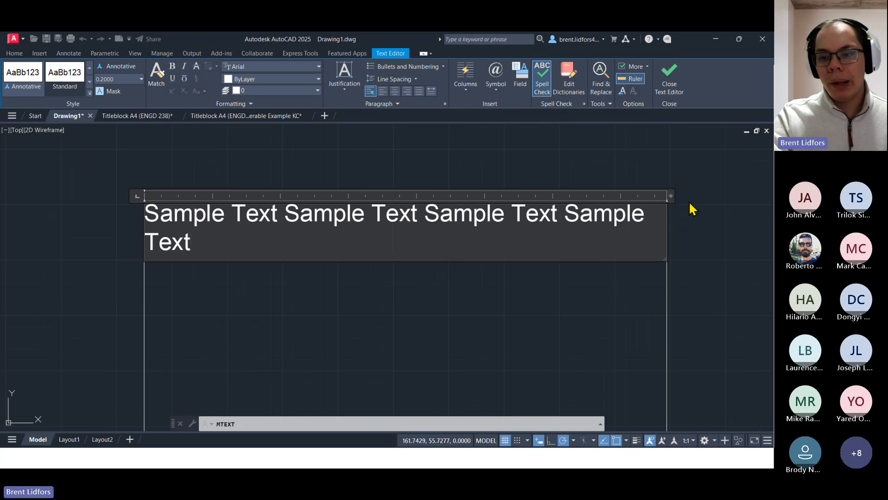
mouse_move(669, 198)
left_mouse_down()
mouse_move(706, 198)
mouse_move(667, 198)
left_mouse_up()
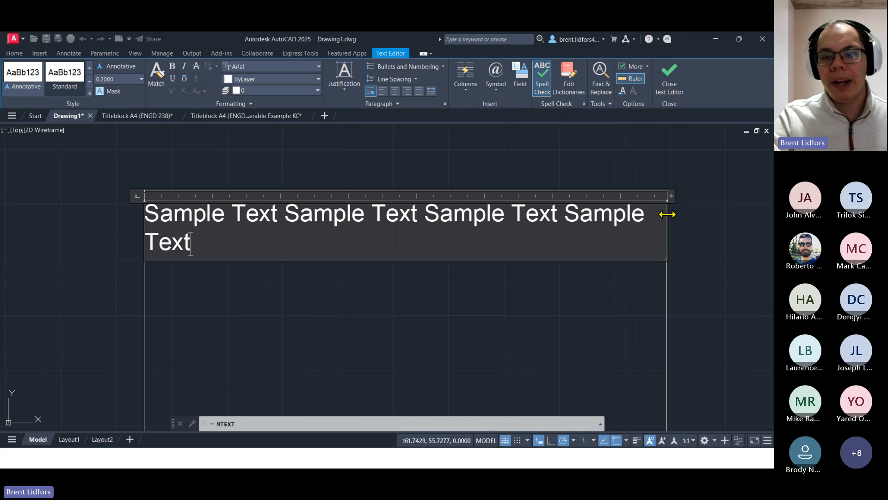
left_click_drag(664, 258, 666, 325)
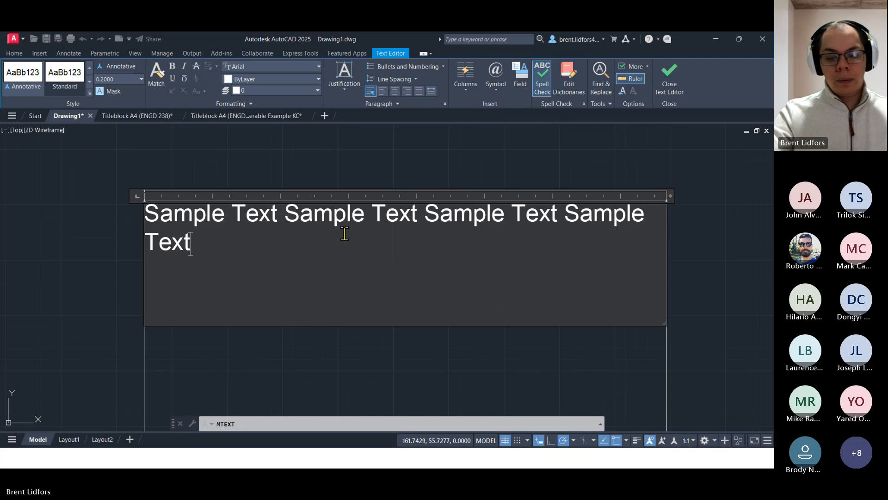
Shorten the last "Sample Text" to "Sample" so the text fits on a single line
key("BackSpace")
key("BackSpace")
key("BackSpace")
key("BackSpace")
key("BackSpace")
key("BackSpace")
key("BackSpace")
key("BackSpace")
key("BackSpace")
key("BackSpace")
key("BackSpace")
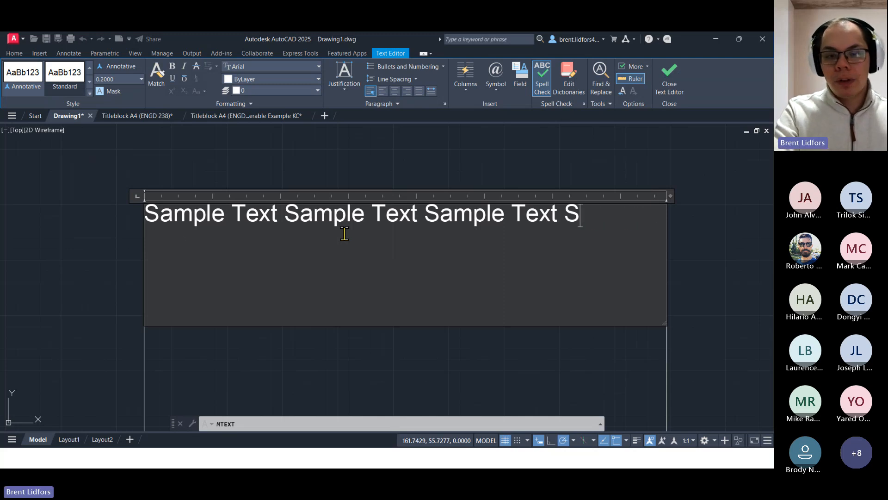
type("Sample")
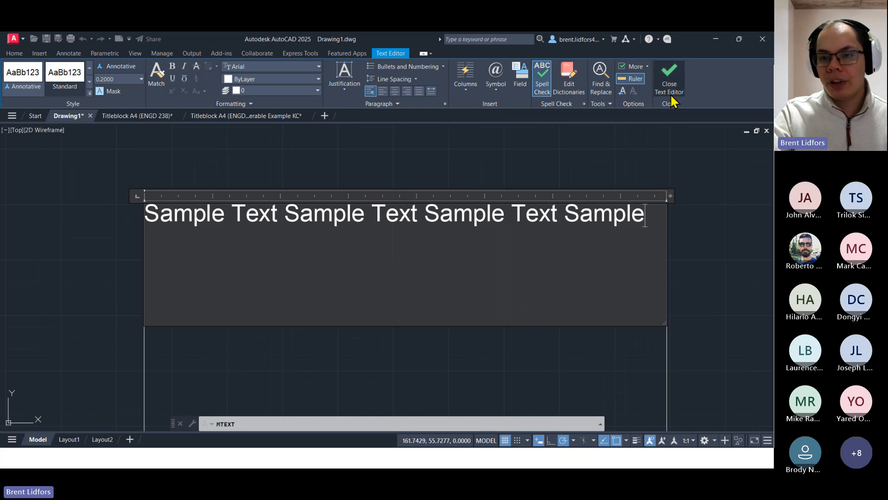
Close the text editor and undo the creation of the multiline text
left_click(690, 185)
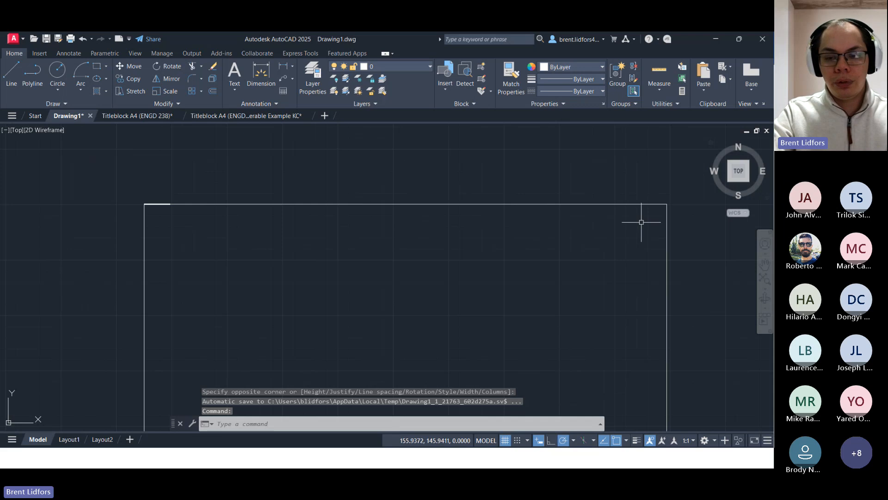
scroll(641, 222, "down", 4)
key("ctrl+z")
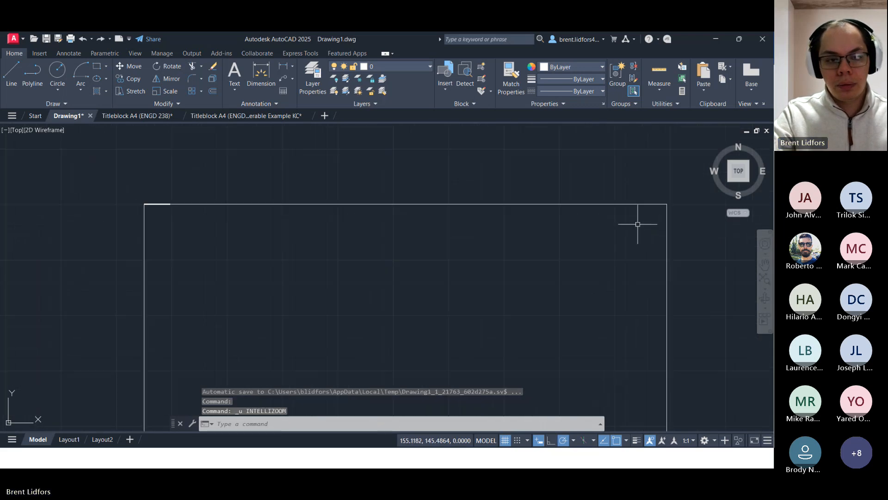
key("ctrl+z")
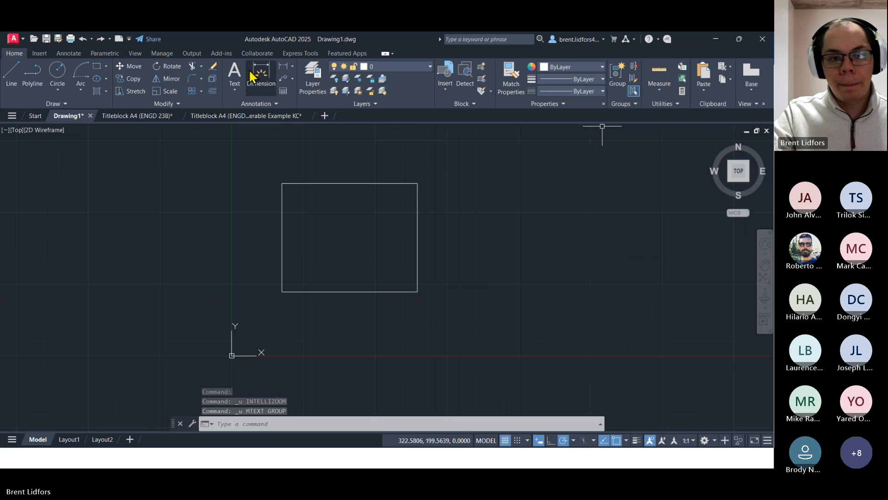
Create multiline text across the rectangle from its upper-left to its lower-right corner, reading "Sample"
left_click(236, 74)
left_click(282, 184)
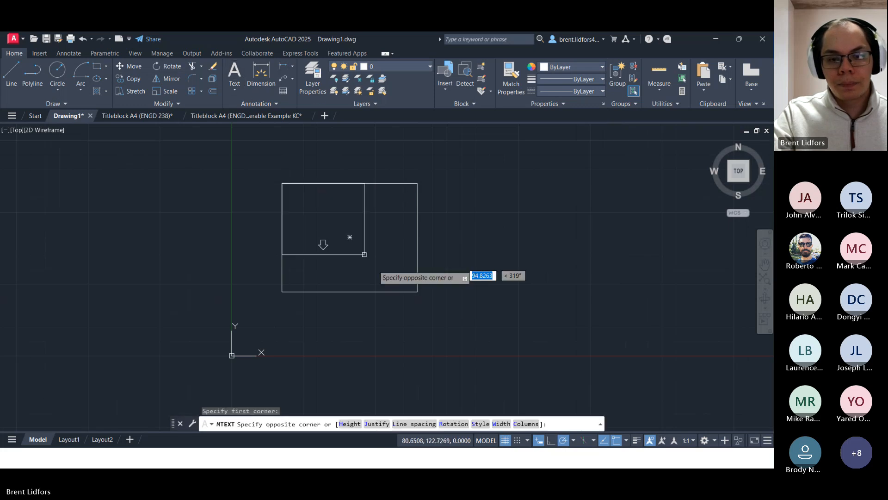
left_click(418, 292)
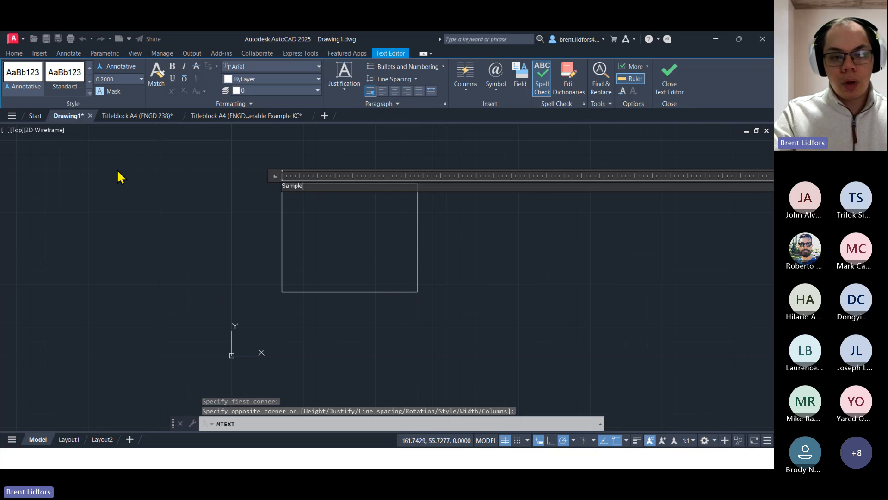
scroll(213, 211, "up", 2)
left_click(250, 188)
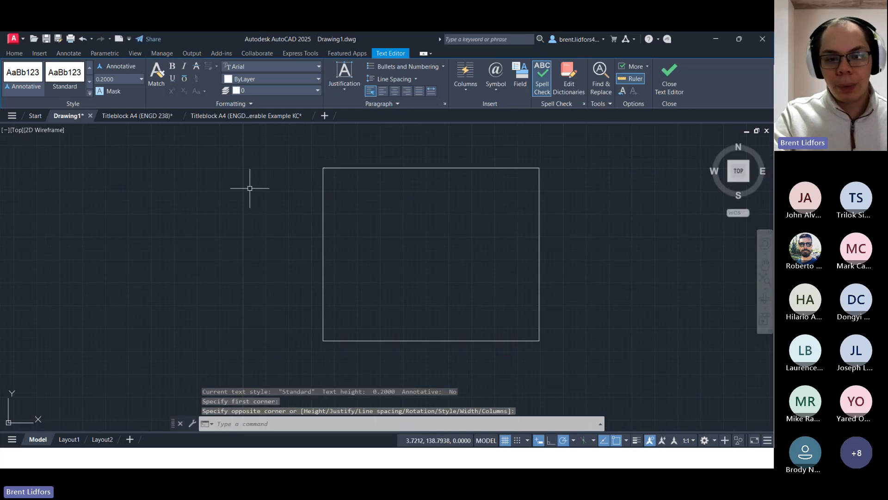
Delete the "Sample" text at the rectangle's upper-left corner
scroll(337, 169, "up", 8)
right_click(207, 159)
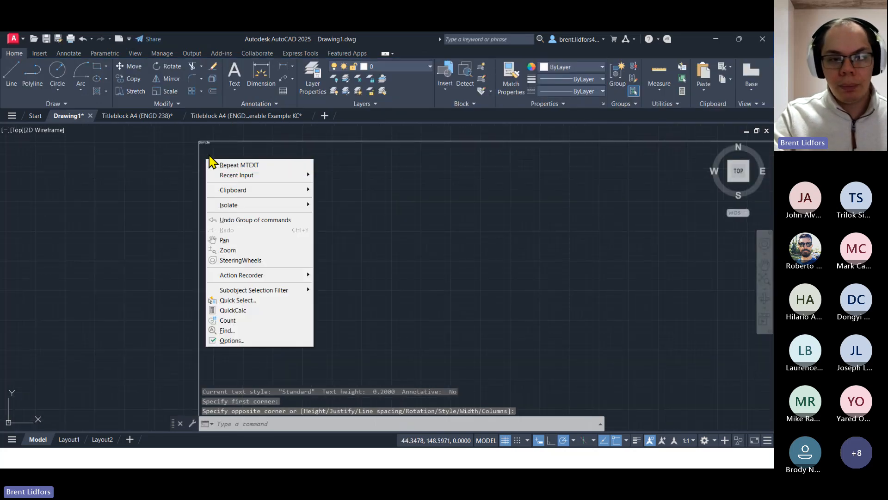
left_click(202, 150)
scroll(203, 150, "up", 5)
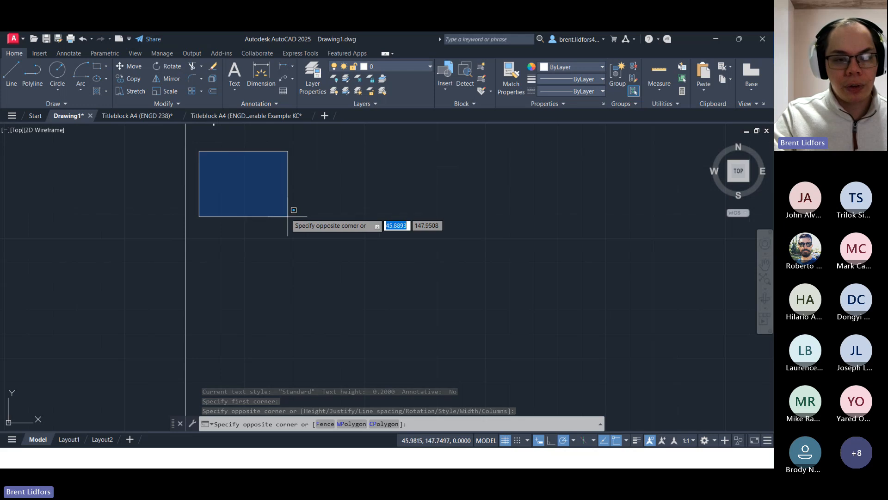
left_click(244, 157)
middle_click_drag(239, 170, 286, 277)
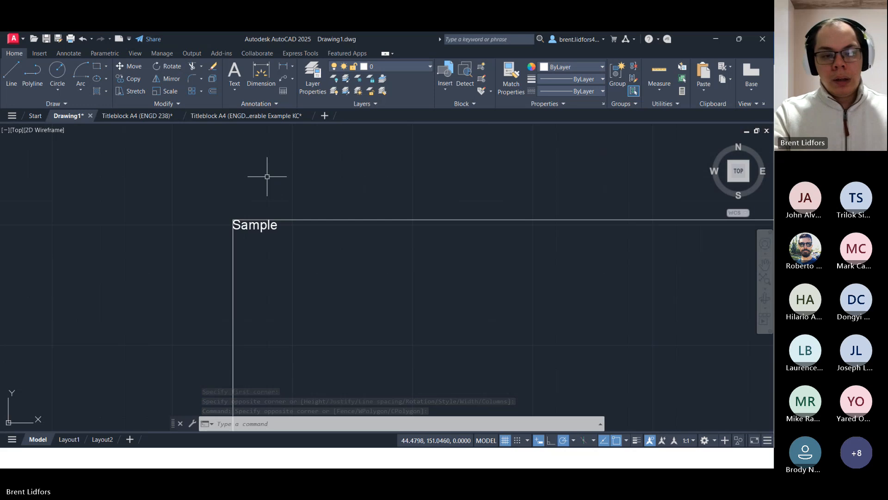
left_click(256, 225)
key("Delete")
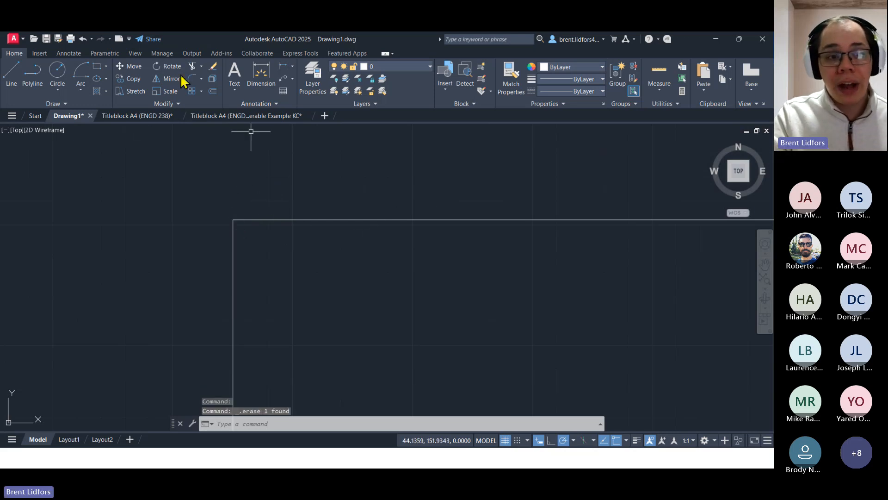
Switch to Word to examine its font and font size choices, and return to AutoCAD with no text command running
left_click(235, 76)
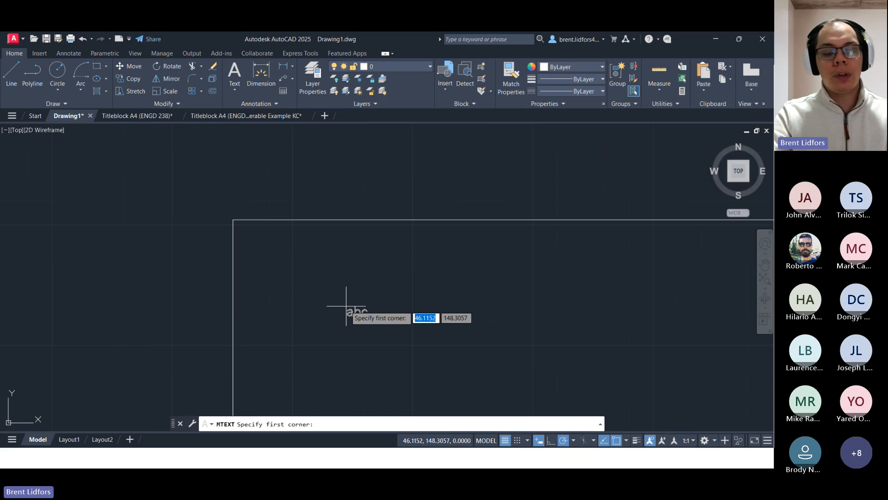
key("alt+Tab")
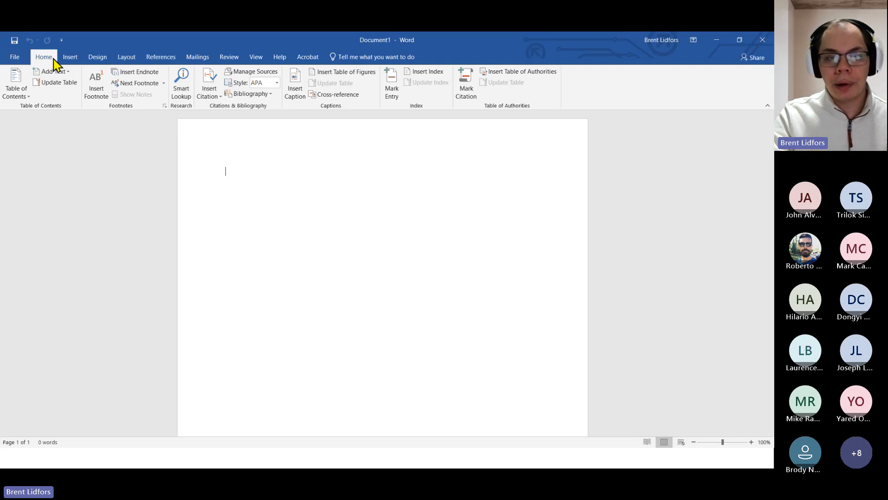
left_click(53, 59)
left_click(117, 75)
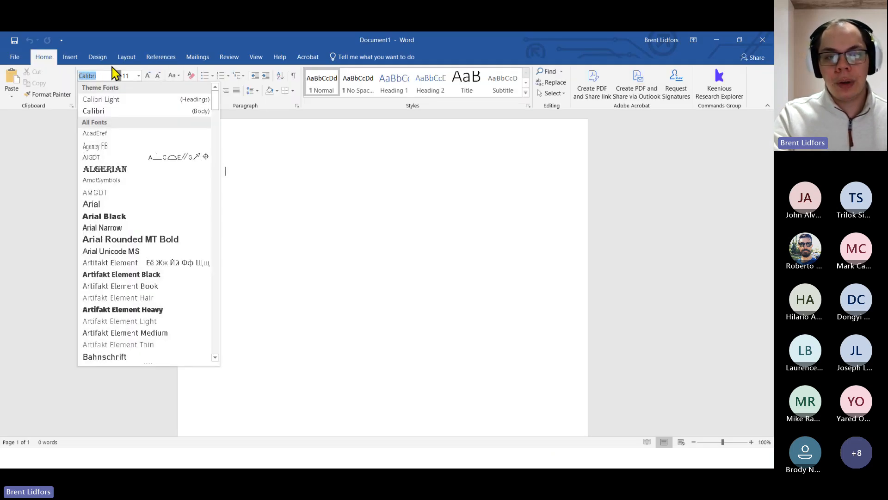
left_click(132, 82)
left_click(139, 76)
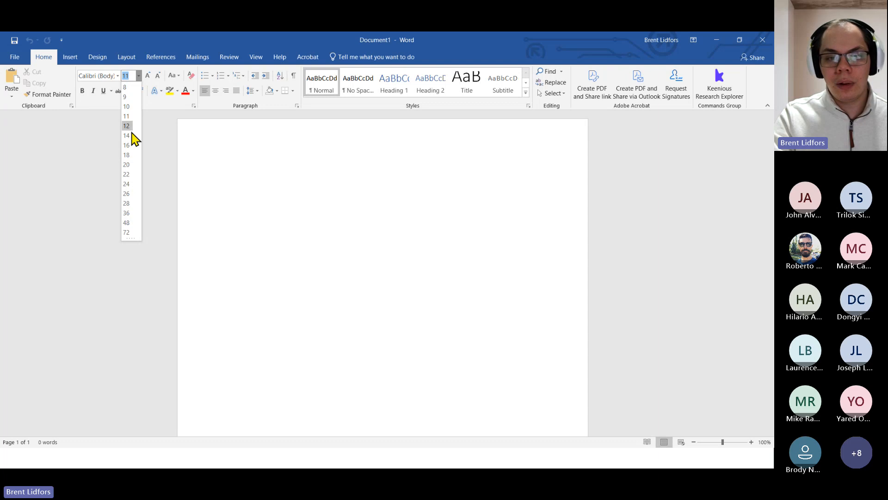
left_click(168, 154)
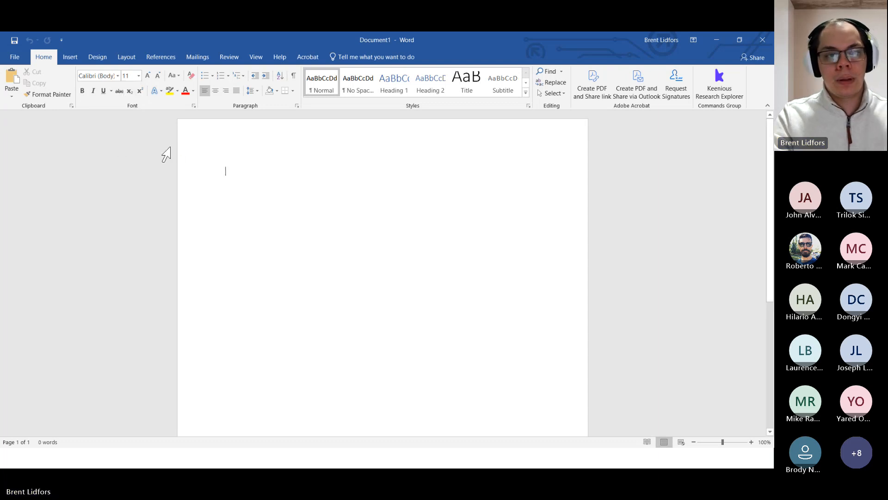
key("alt+Tab")
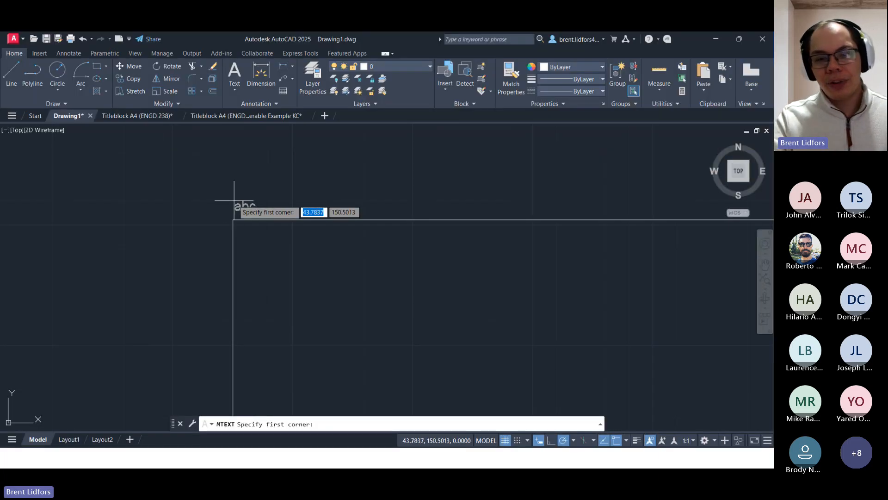
scroll(234, 200, "up", 2)
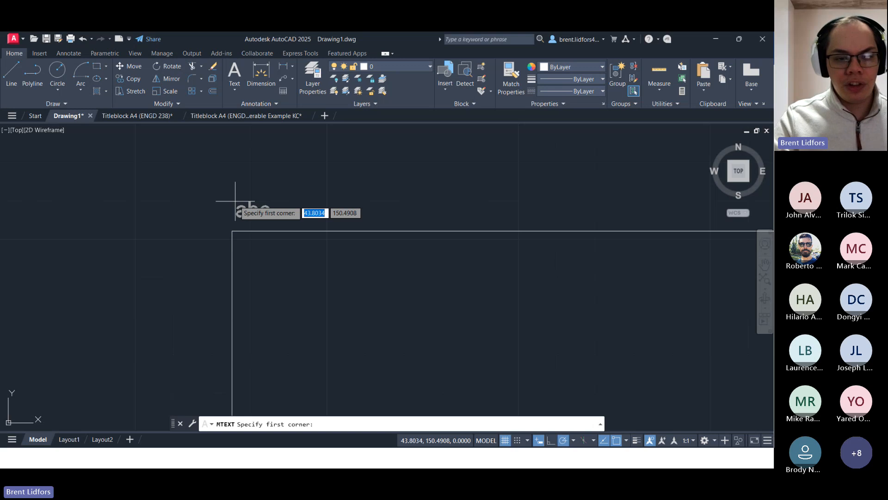
key("Escape")
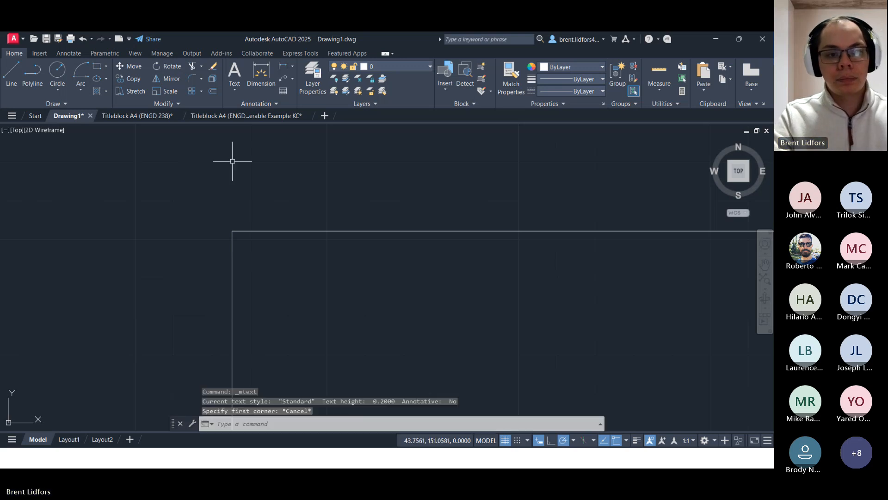
Start multiline text at the rectangle's upper-left corner and set the text height to 2.5
left_click(234, 73)
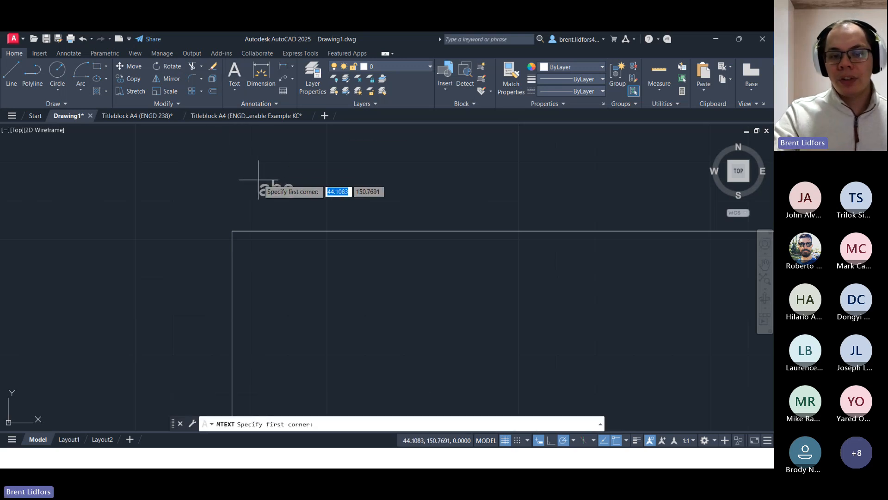
left_click(233, 231)
scroll(310, 279, "down", 5)
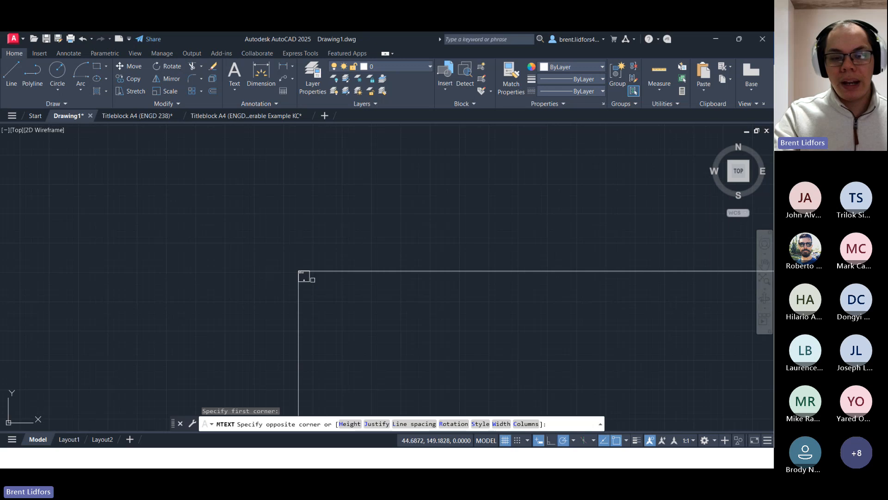
scroll(359, 313, "down", 2)
middle_click_drag(359, 313, 141, 123)
scroll(309, 253, "down", 2)
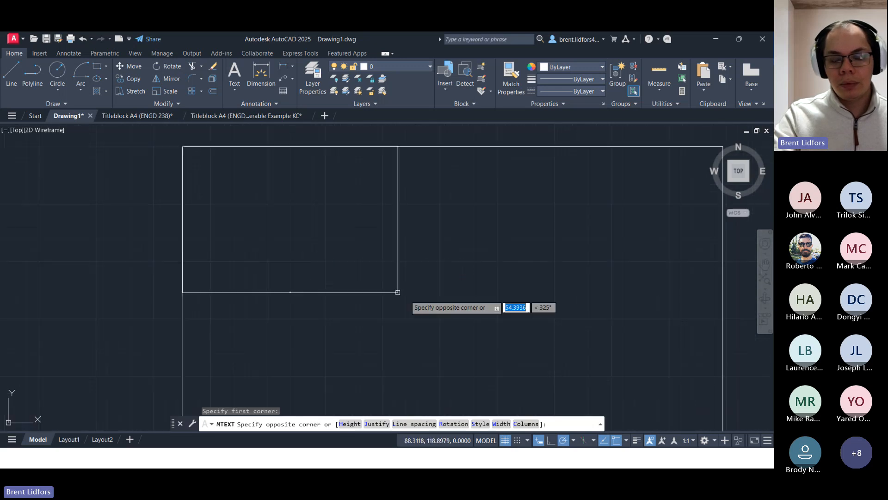
scroll(417, 280, "down", 6)
middle_click_drag(495, 349, 444, 281)
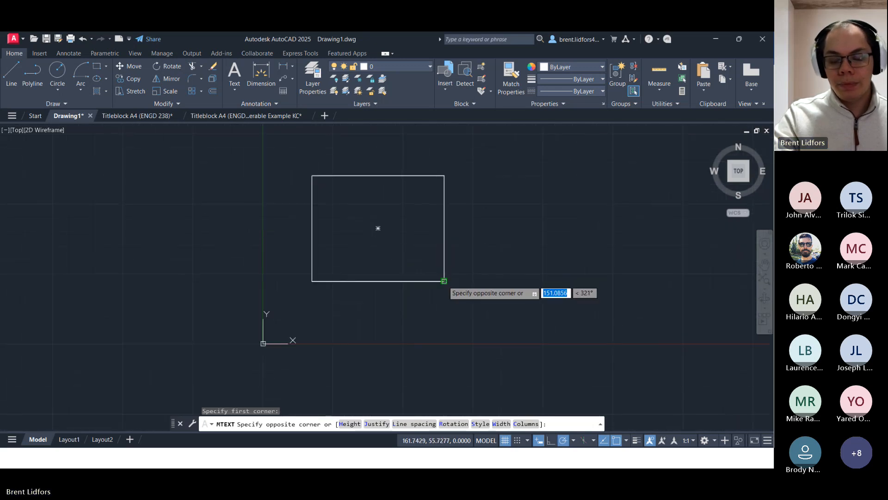
key("Down")
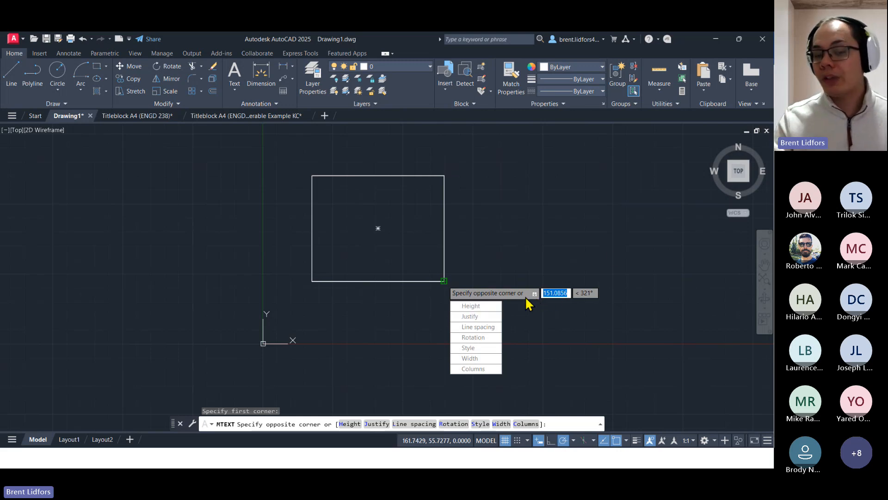
left_click(467, 307)
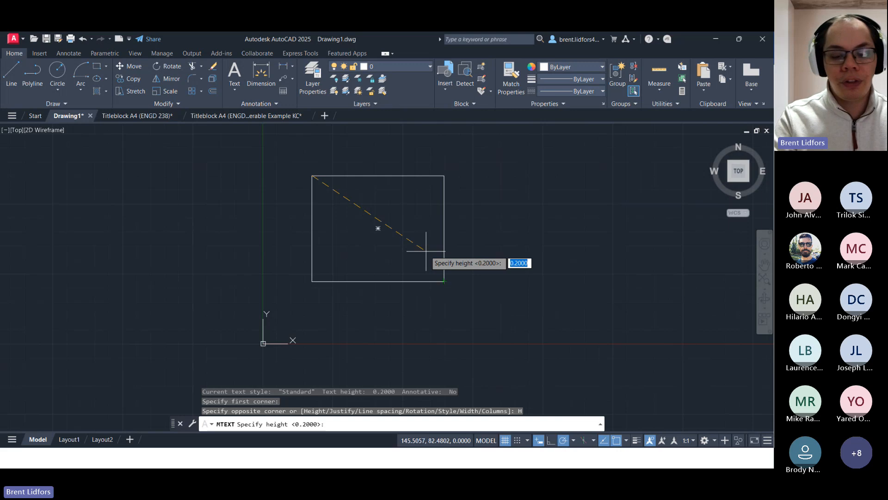
type("2.5")
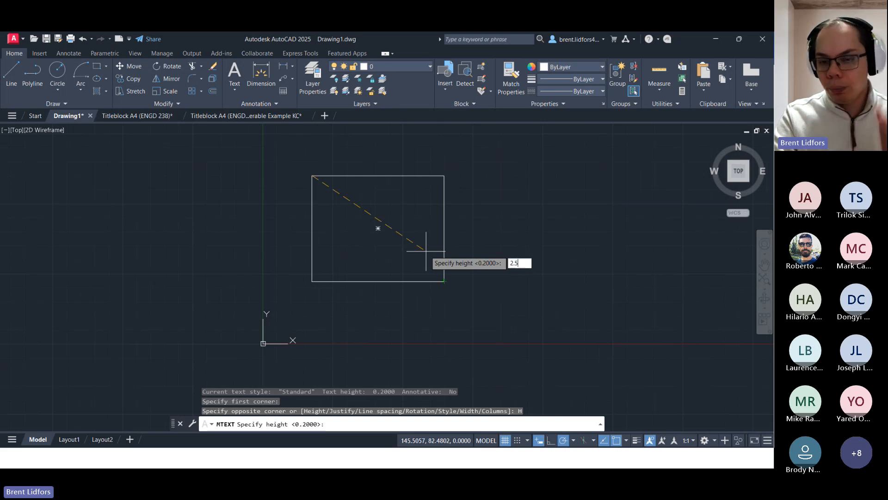
key("Return")
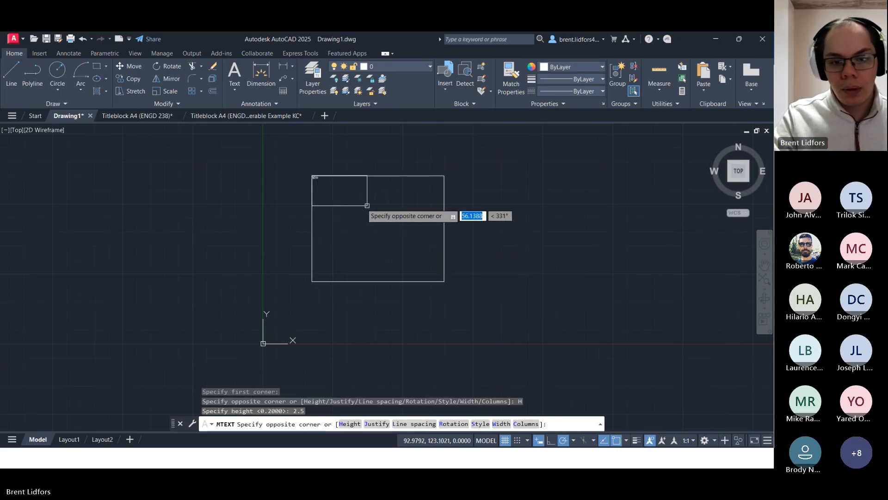
Extend the text box to the rectangle's lower-right corner, enter "Sample" at height 2.5 and finish the text
scroll(361, 203, "up", 4)
scroll(358, 203, "up", 2)
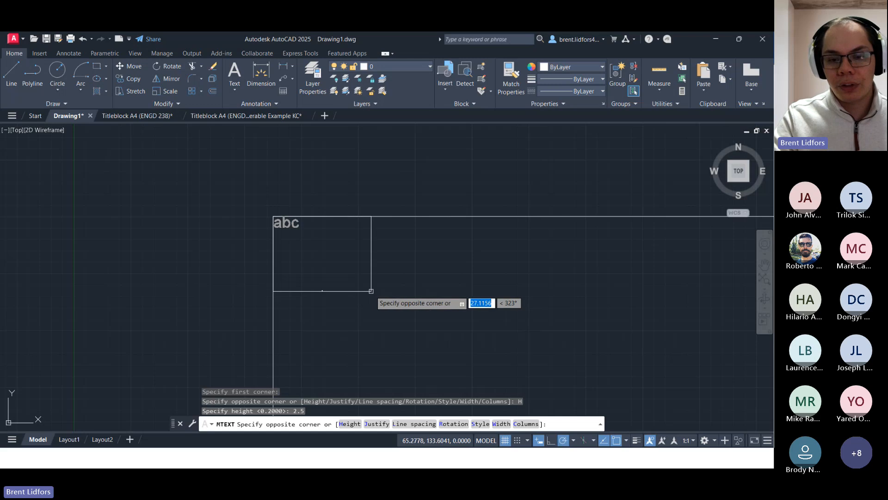
scroll(460, 341, "down", 1)
scroll(436, 333, "down", 3)
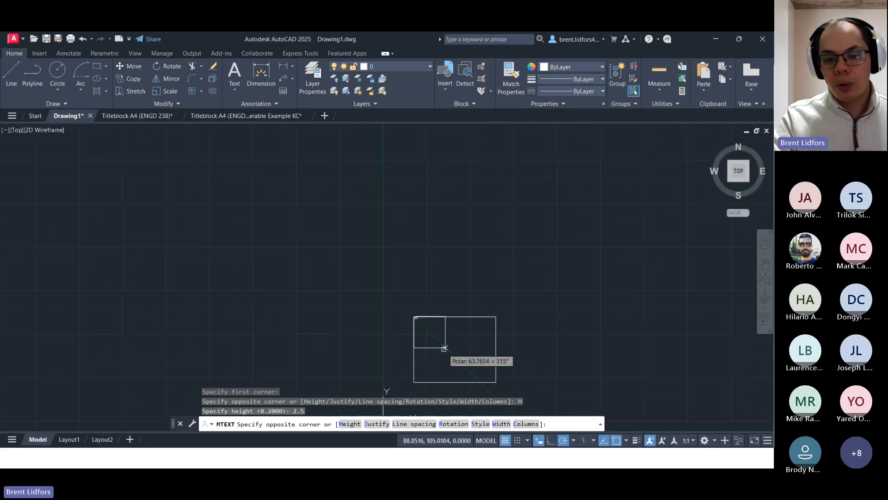
middle_click_drag(415, 314, 250, 180)
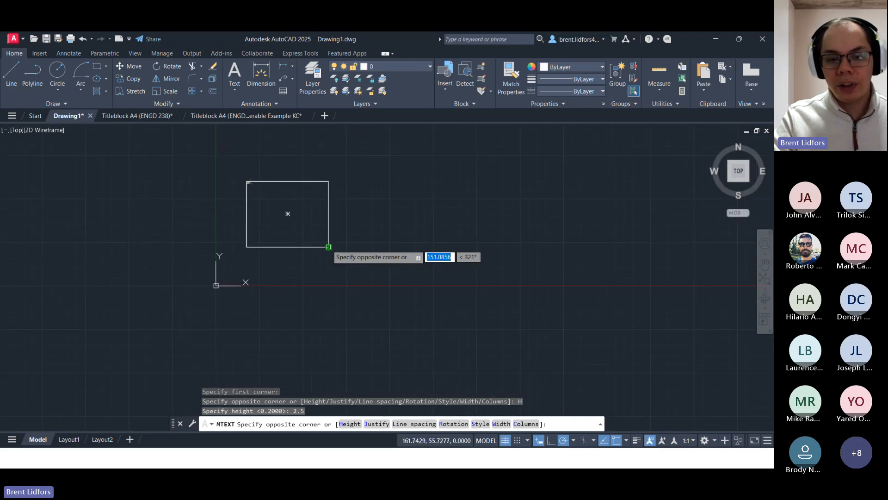
left_click(328, 247)
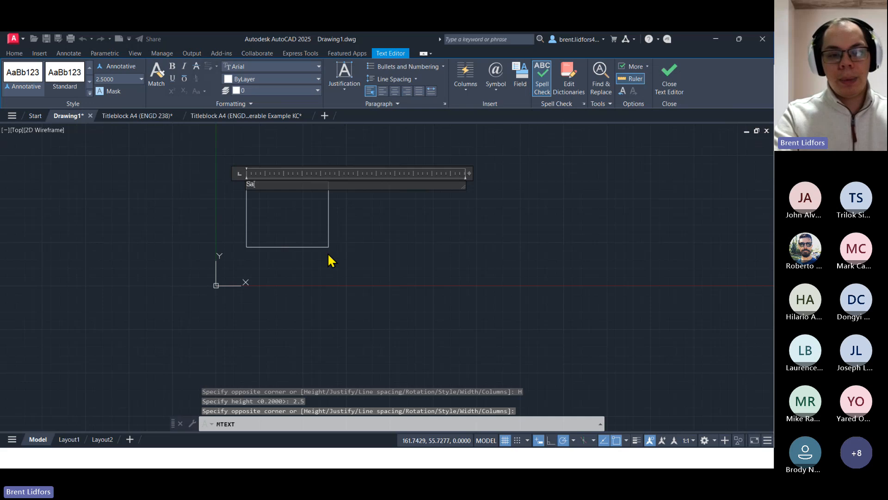
type("Sample")
left_click(410, 258)
Start another multiline text at the rectangle's upper-left corner and set the text height to 10
scroll(250, 179, "up", 5)
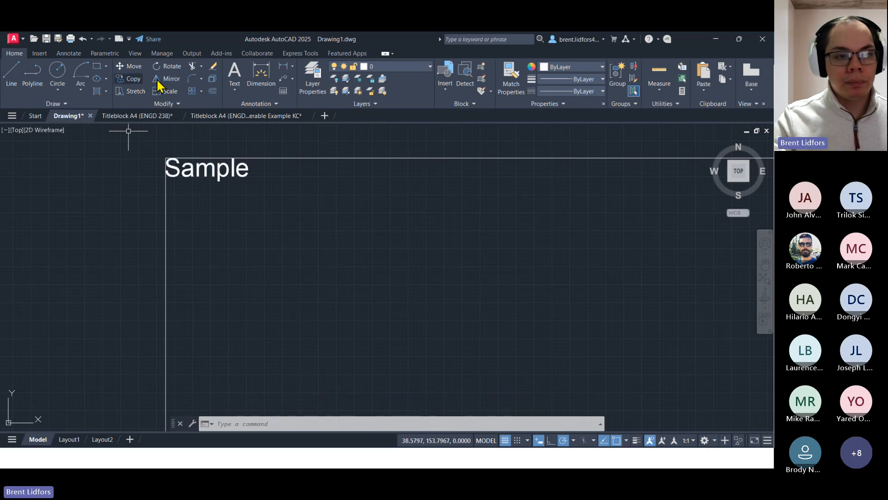
left_click(235, 77)
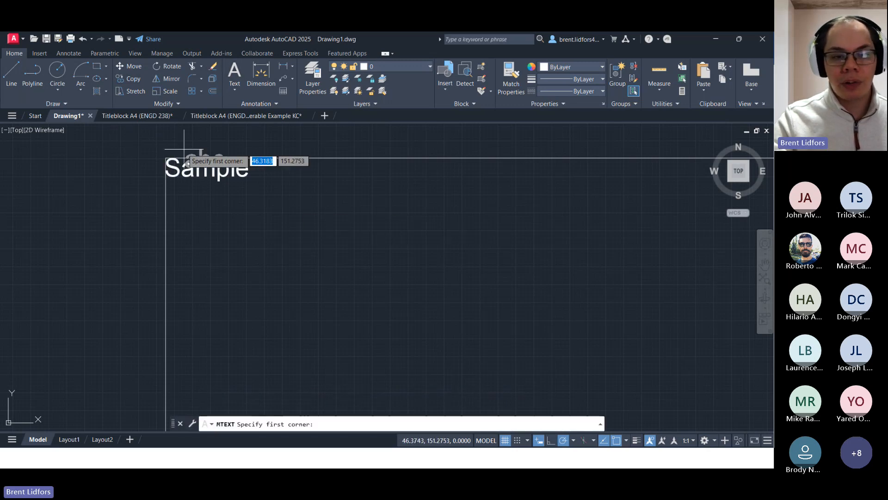
left_click(166, 158)
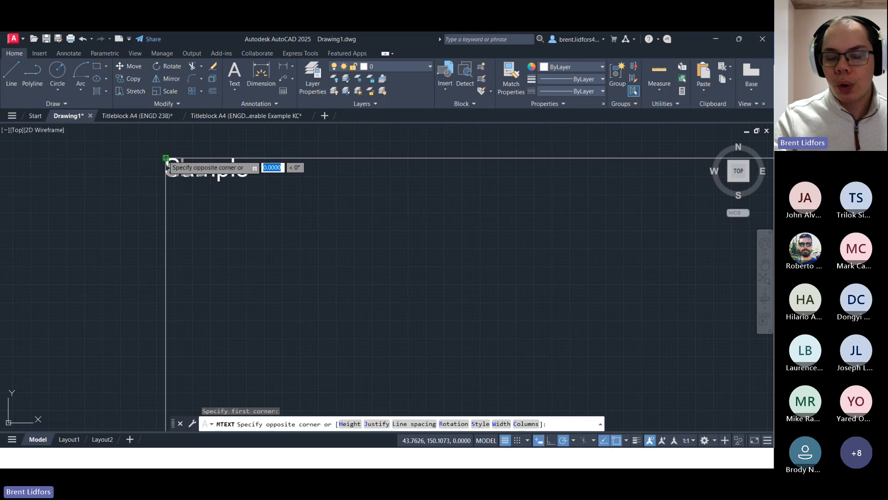
key("Down")
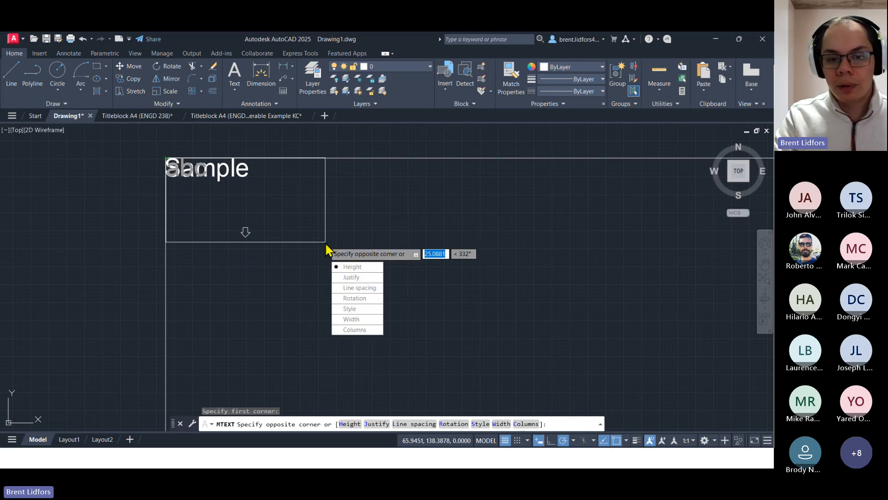
key("Return")
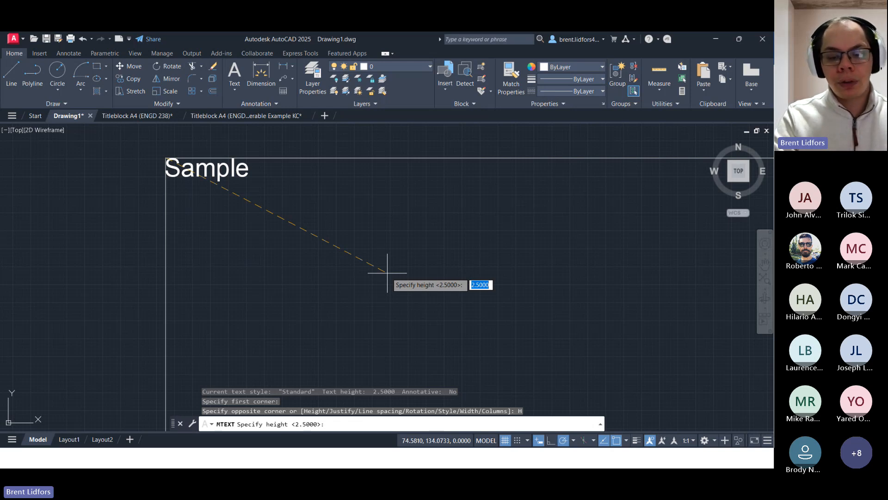
type("10")
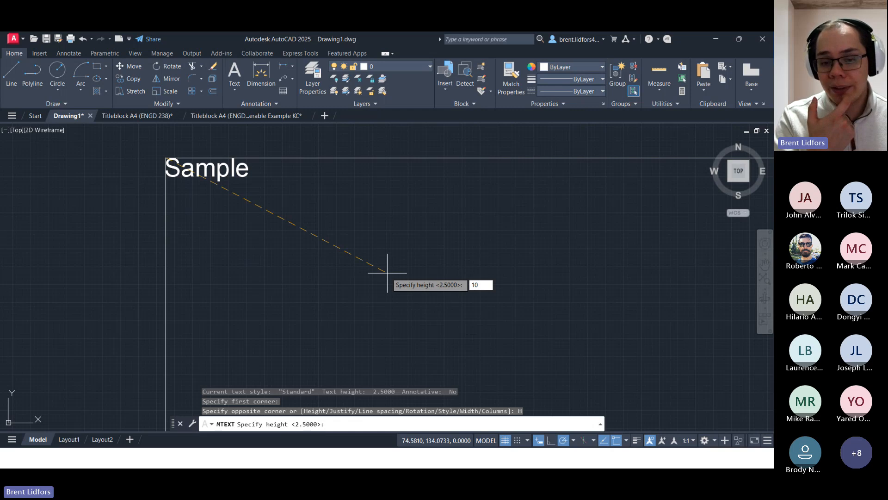
key("Return")
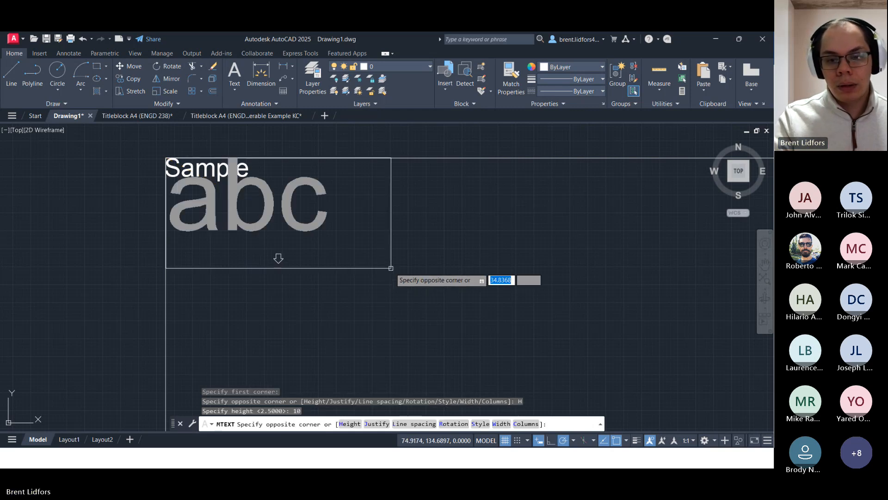
End the second text box at the rectangle's lower-right corner, enter "Sample" at height 10 and finish the text
scroll(435, 324, "down", 5)
middle_click_drag(426, 336, 282, 205)
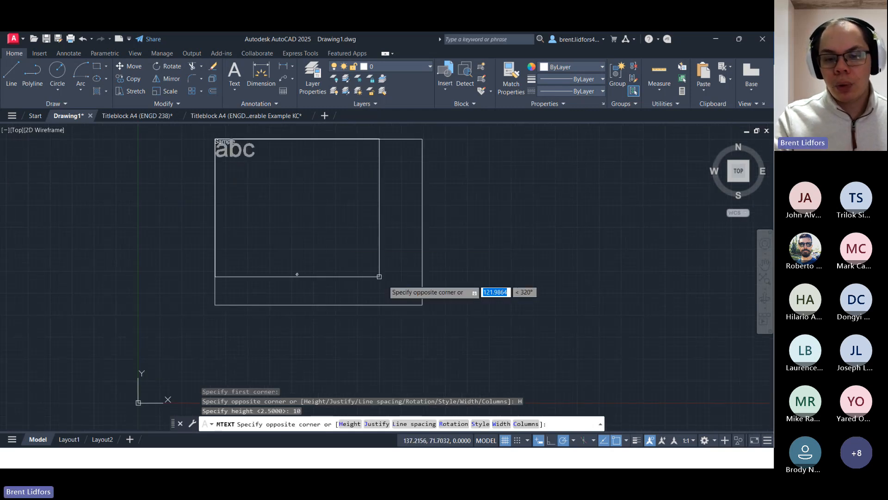
left_click(422, 304)
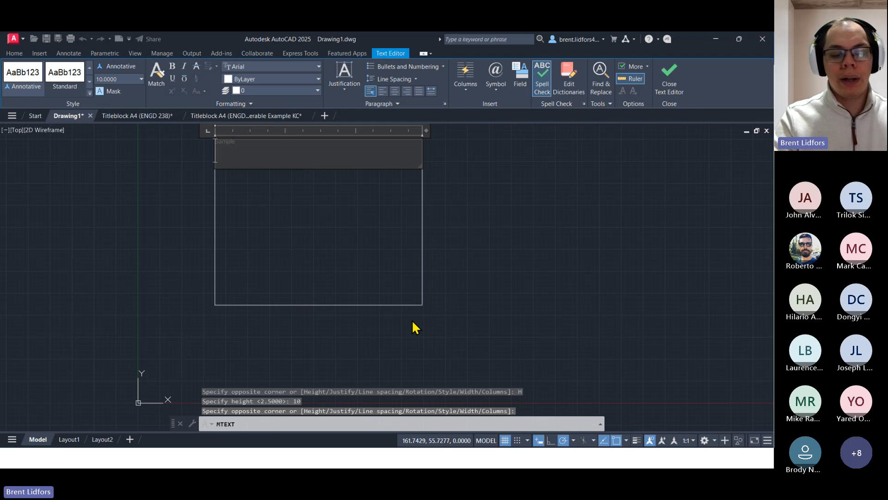
type("Sample")
left_click(488, 270)
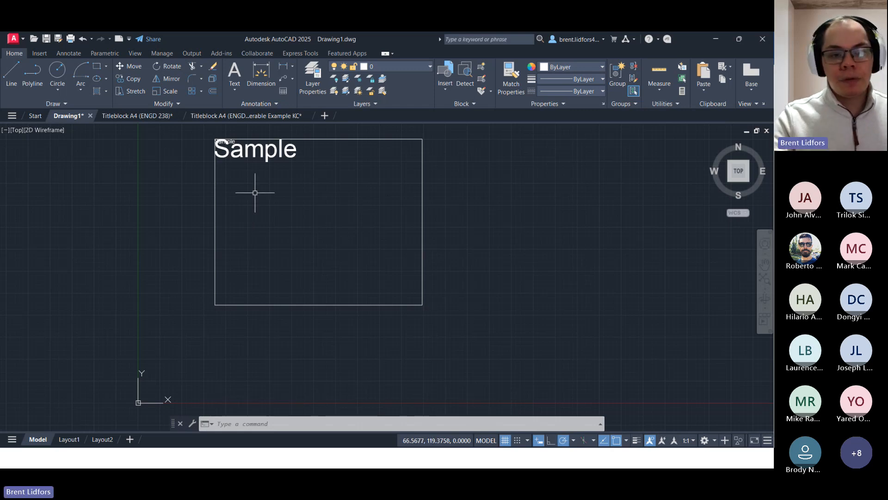
Change the wording of the larger "Sample" text to "Test"
scroll(288, 197, "down", 2)
scroll(287, 197, "up", 4)
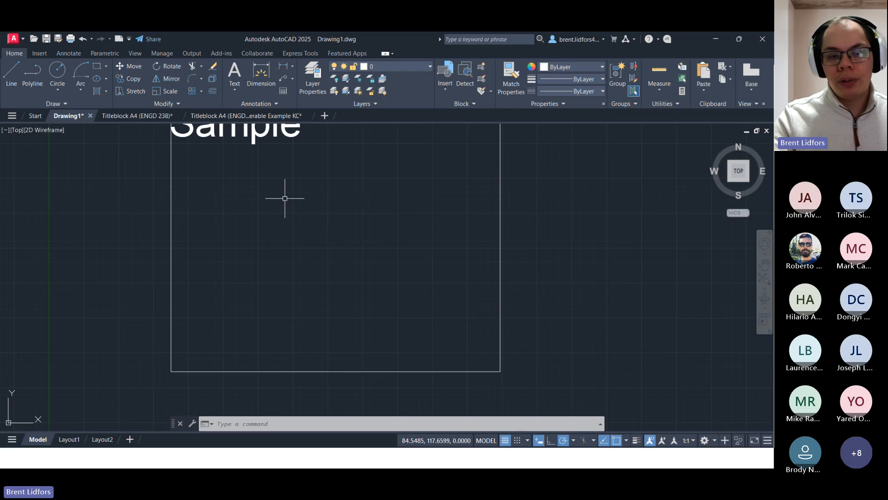
middle_click_drag(264, 179, 307, 248)
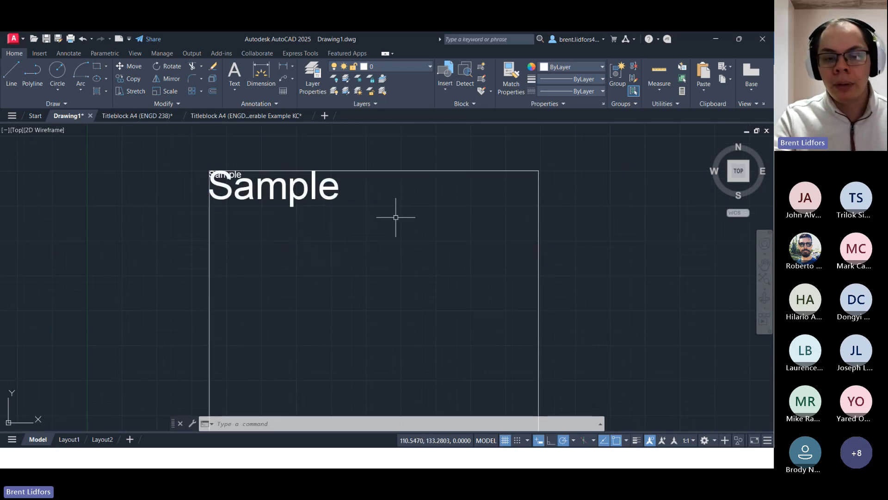
double_click(328, 189)
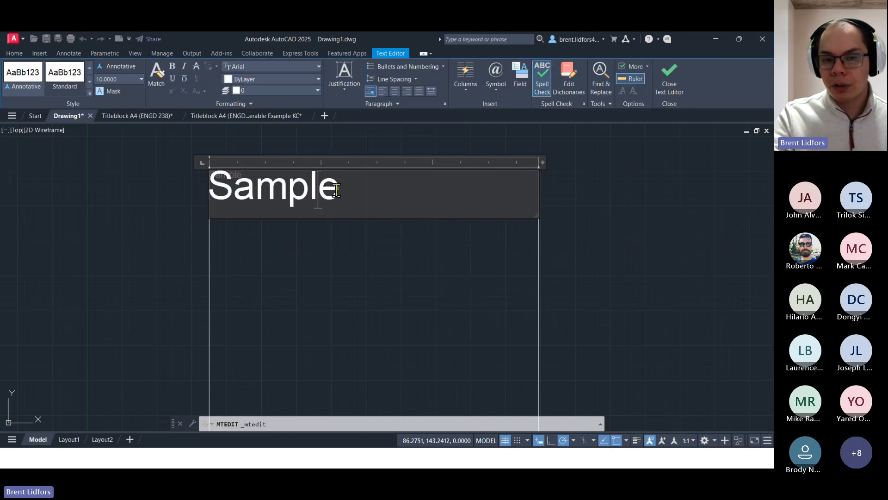
left_click(339, 189)
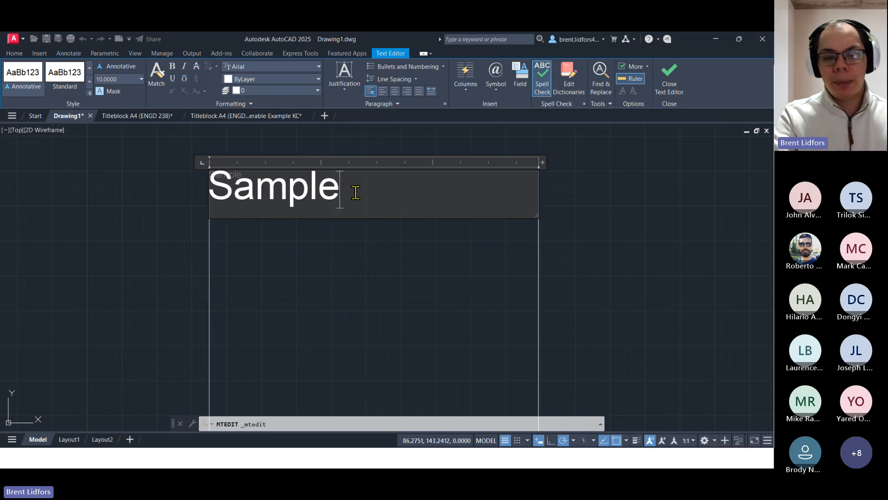
key("BackSpace")
key("BackSpace")
key("BackSpace")
key("BackSpace")
key("BackSpace")
key("BackSpace")
type("Te")
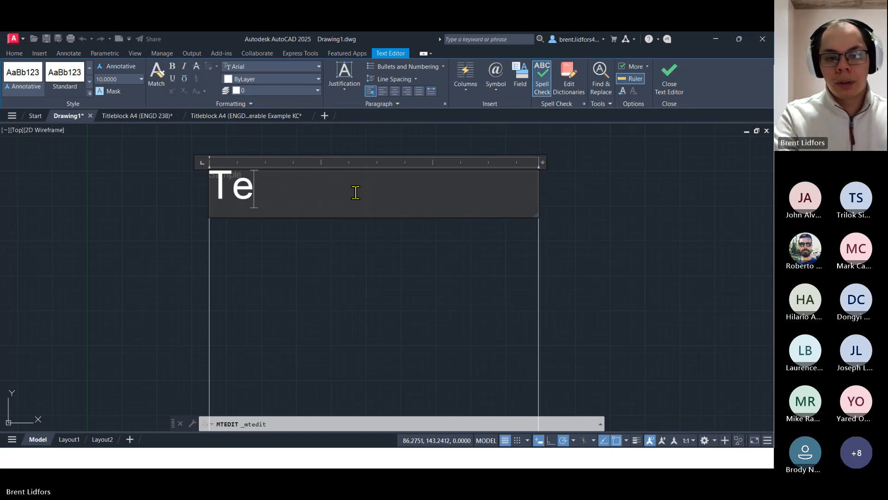
type("st")
left_click(251, 269)
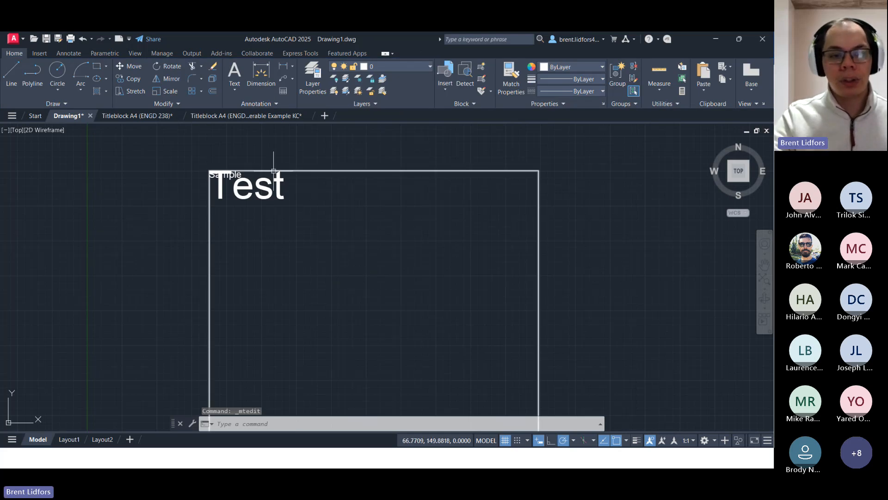
Delete the small "Sample" text and the large "Test" text at the rectangle's upper-left corner
double_click(244, 185)
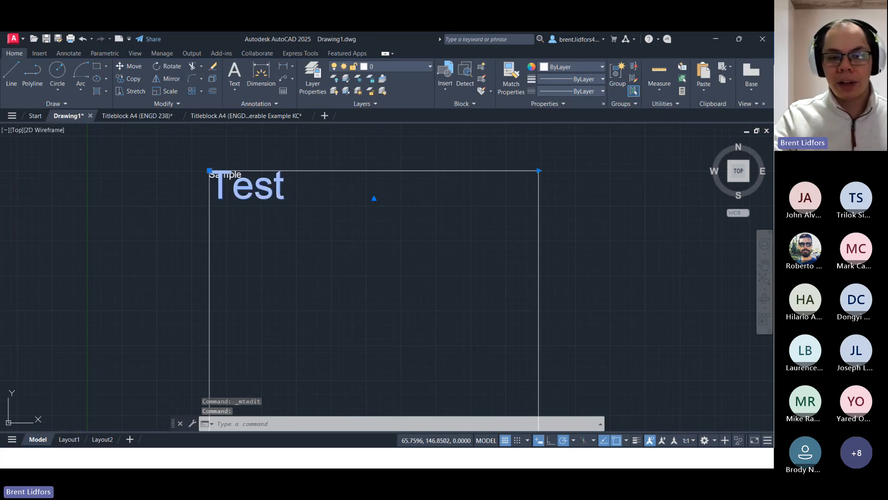
left_click(307, 242)
left_click(233, 175)
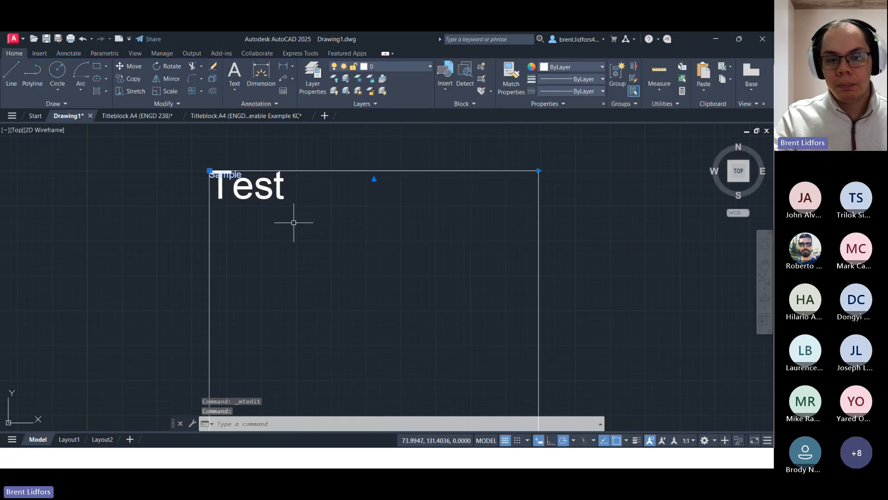
key("Delete")
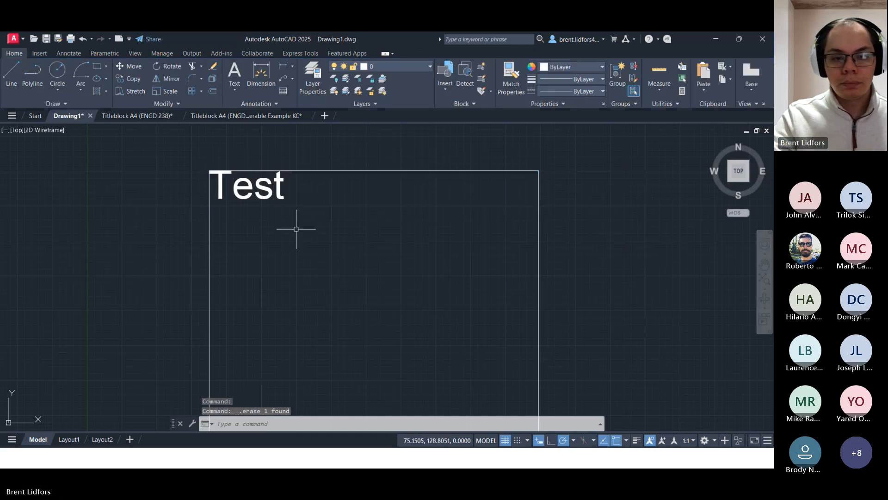
left_click(262, 191)
left_click(265, 187)
key("Delete")
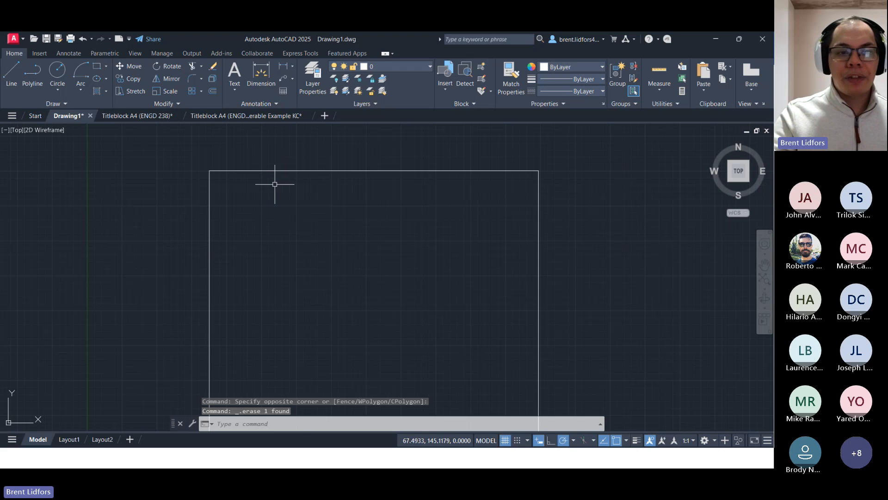
Open a new multiline text box spanning the rectangle from its upper-left to its lower-right corner
left_click(234, 73)
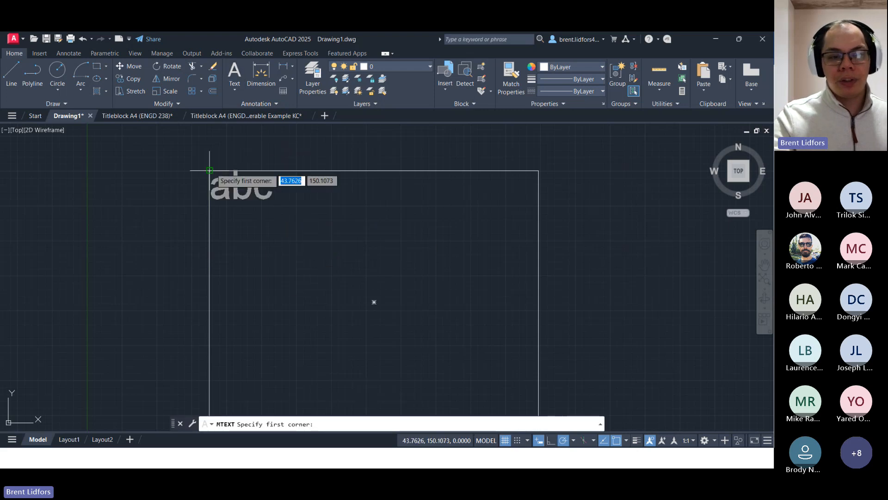
left_click(210, 170)
mouse_move(309, 302)
middle_mouse_down()
mouse_move(209, 172)
mouse_move(229, 207)
middle_mouse_up()
scroll(229, 208, "down", 2)
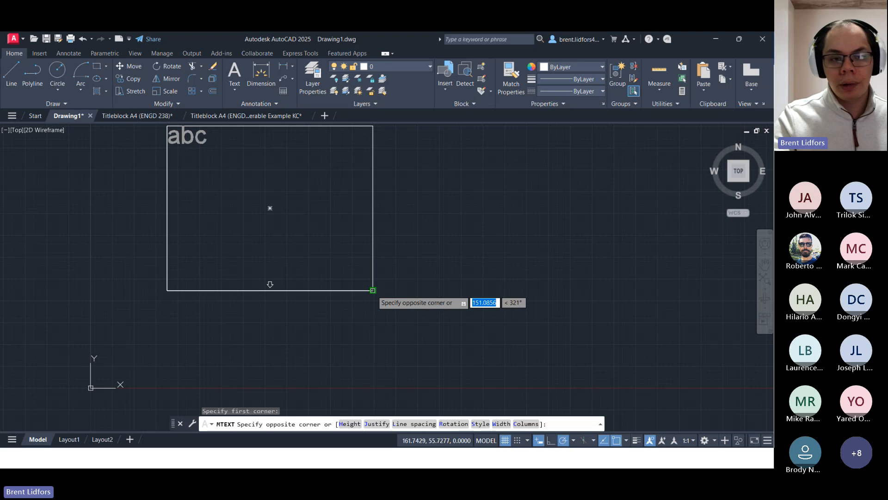
left_click(372, 289)
mouse_move(270, 186)
middle_mouse_down()
mouse_move(301, 240)
mouse_move(333, 254)
middle_mouse_up()
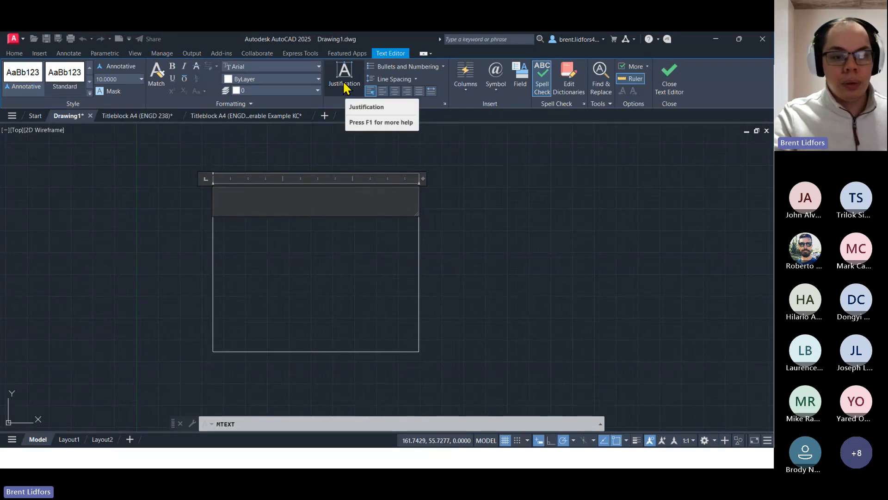
Switch to the blank Word document and enter a centred line reading "Sample text"
key("alt+Tab")
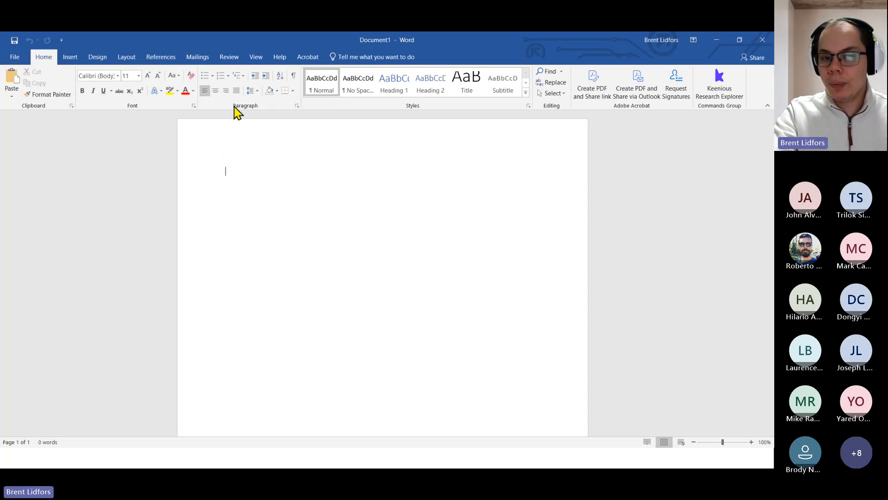
left_click(216, 91)
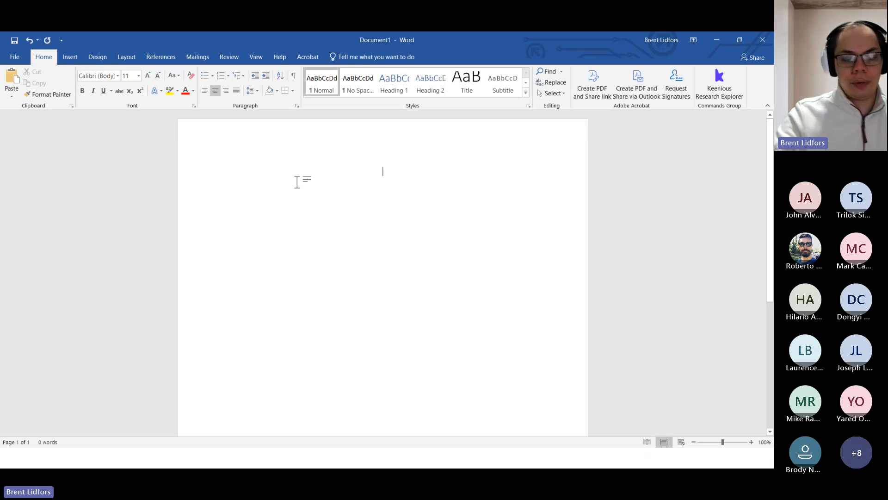
type("Sample text")
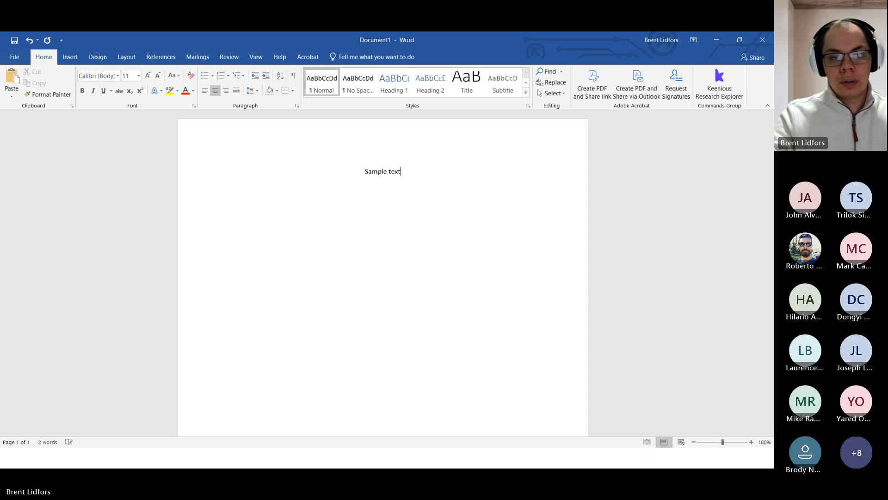
Try left, centre, right and justified alignment on the "Sample text" line in the Word document
left_click(205, 90)
left_click(215, 91)
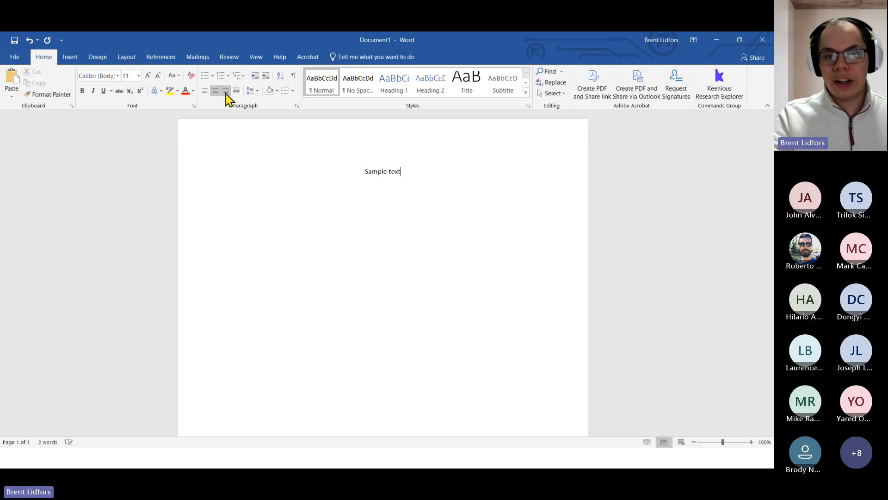
left_click(225, 91)
left_click(215, 91)
left_click(204, 91)
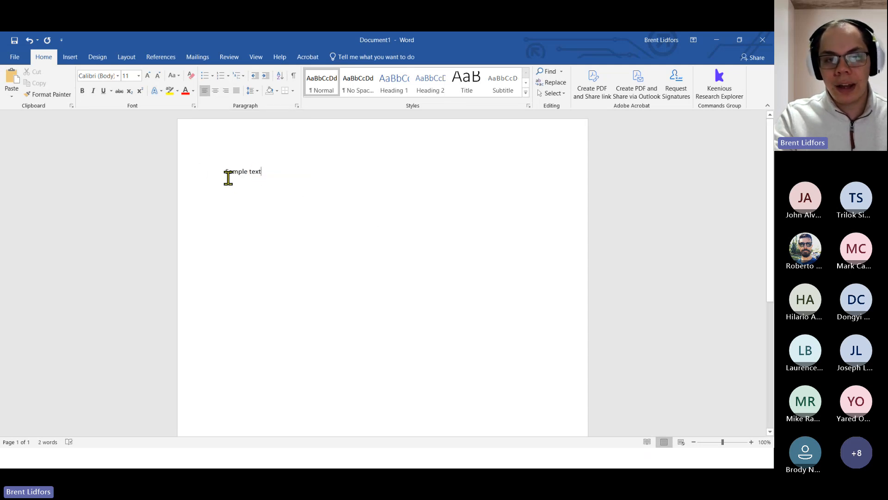
left_click(216, 91)
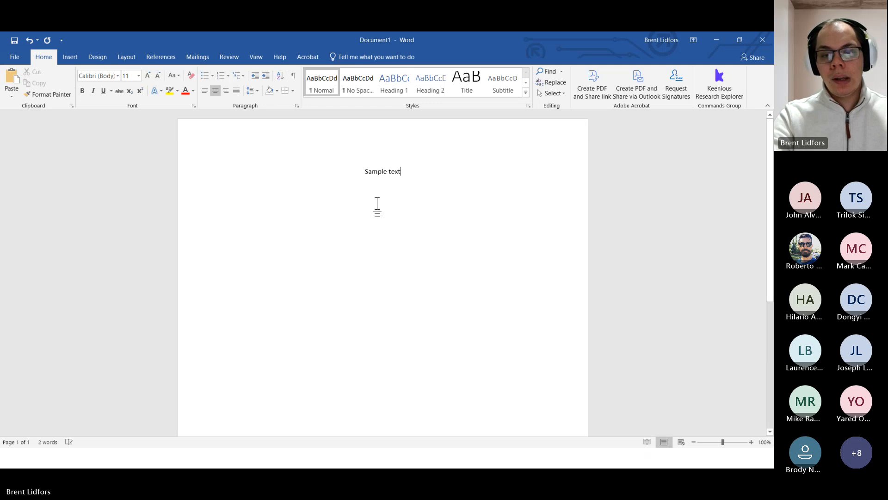
left_click(225, 91)
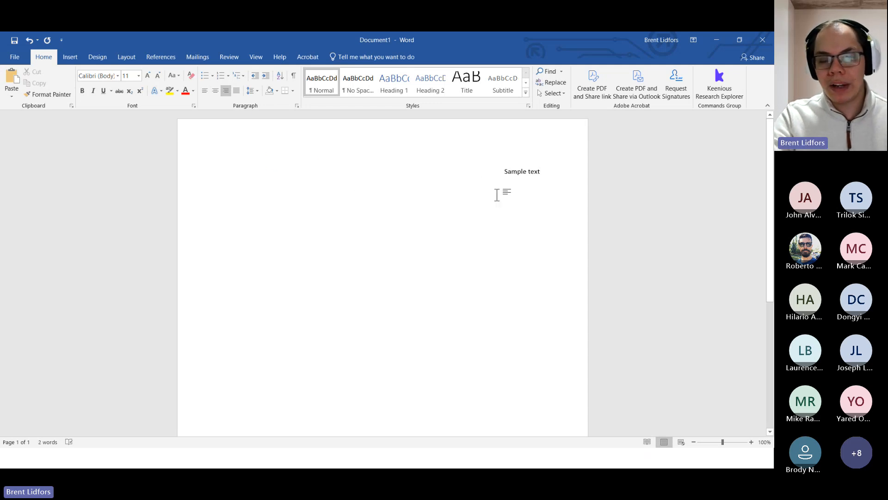
left_click(236, 94)
left_click(225, 92)
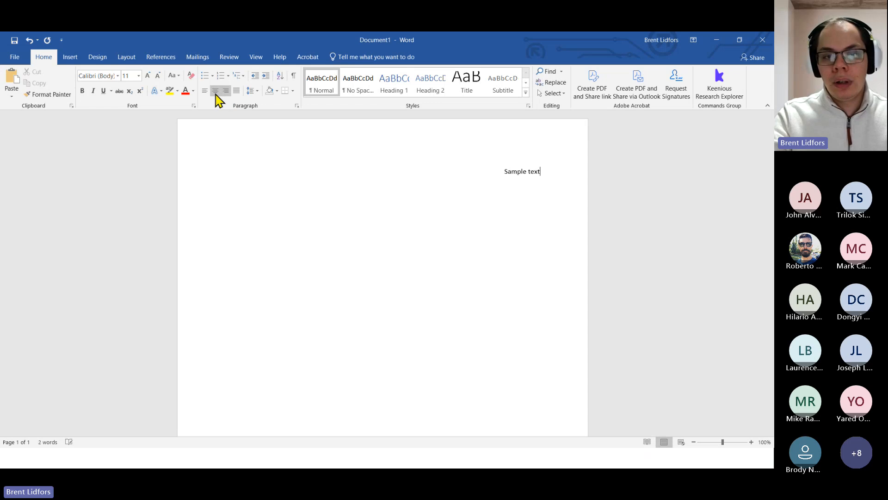
Return to AutoCAD and set the empty multiline text box's justification to Top Center
key("alt+Tab")
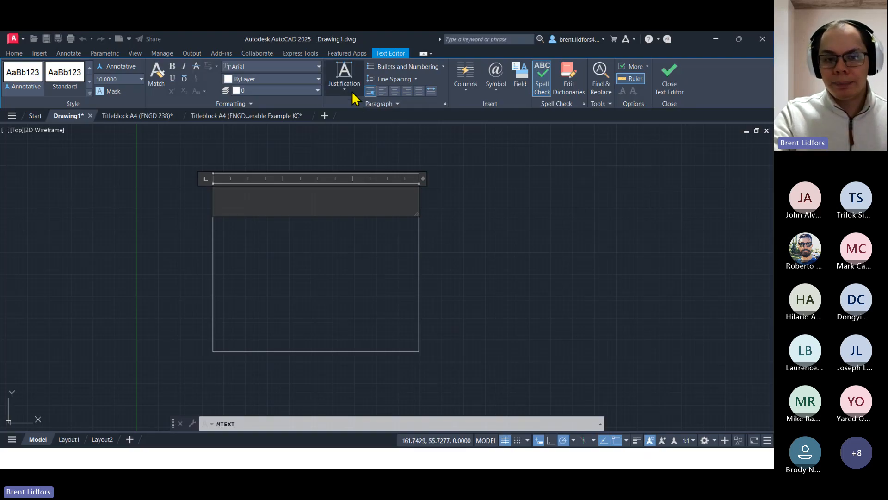
left_click(350, 90)
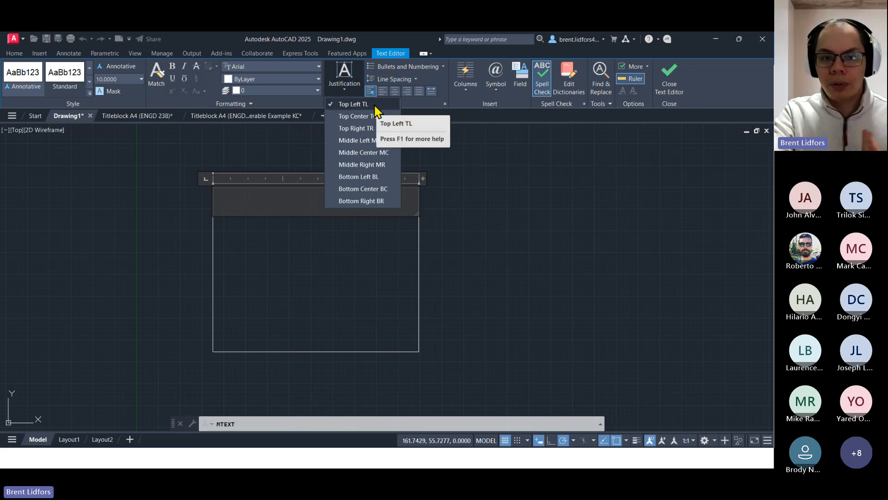
left_click(391, 120)
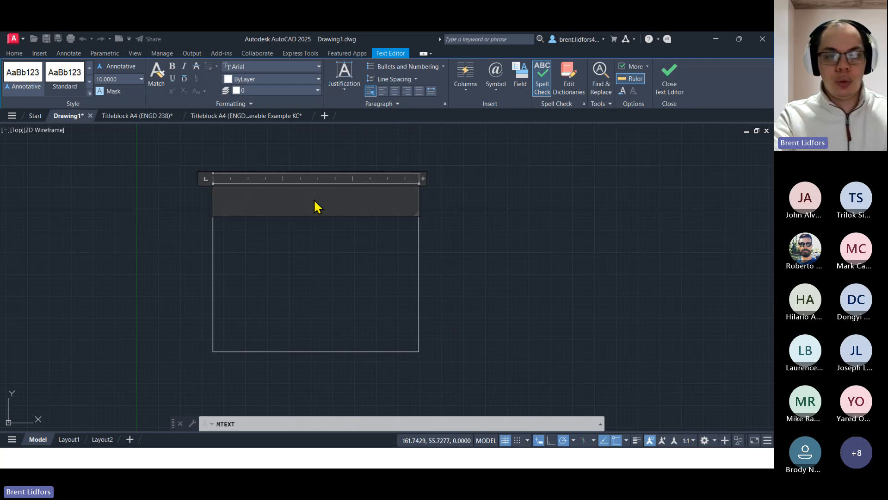
Switch to the Word document and enlarge the "Sample text" line to font size 22
key("alt+Tab")
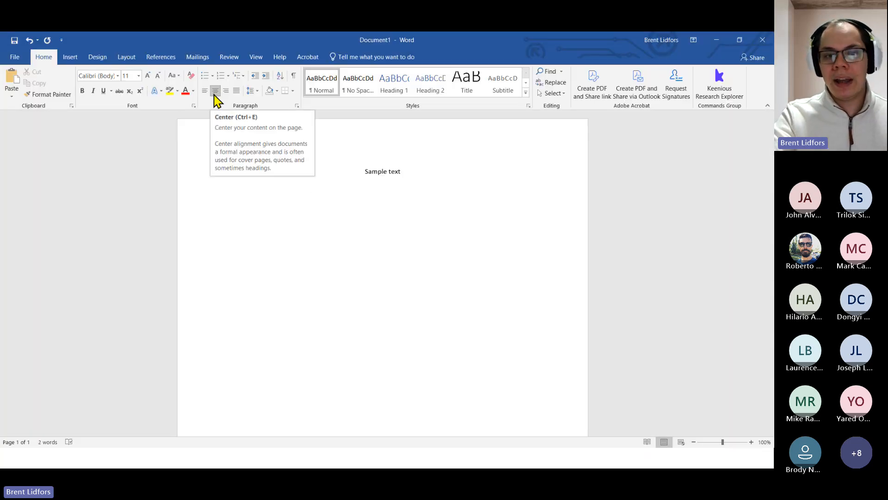
left_click_drag(423, 169, 344, 173)
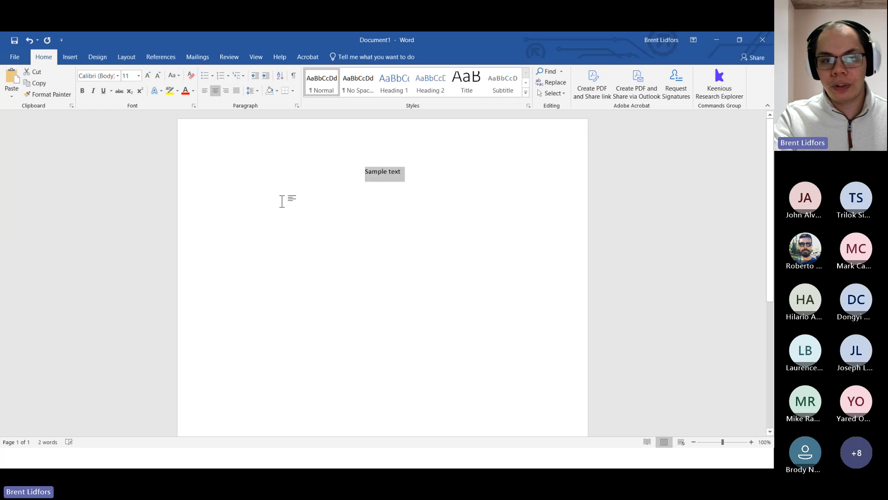
left_click(138, 76)
left_click(132, 172)
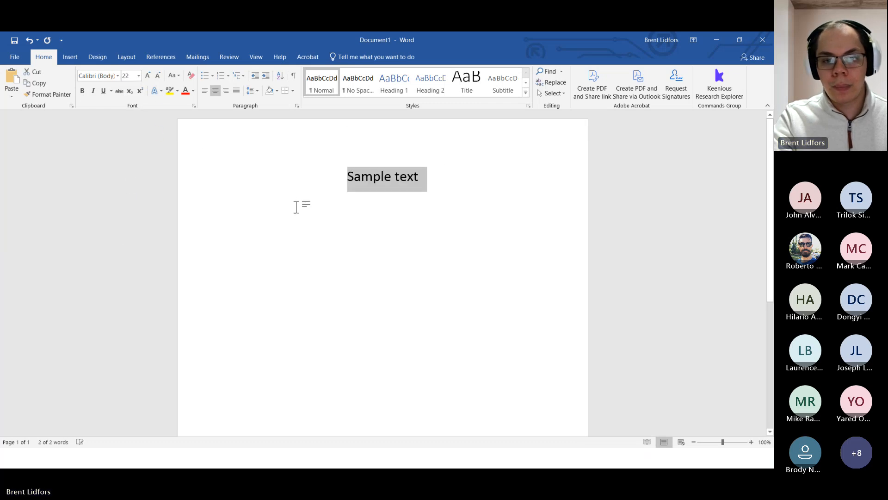
left_click(451, 189)
Return to AutoCAD, enter "Sample text" in the open text box and set its justification to Top Right
key("alt+Tab")
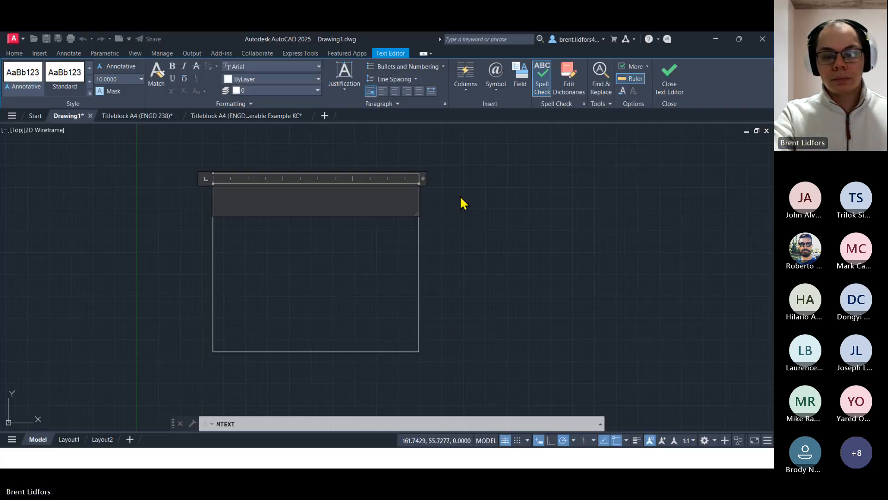
type("Sample text")
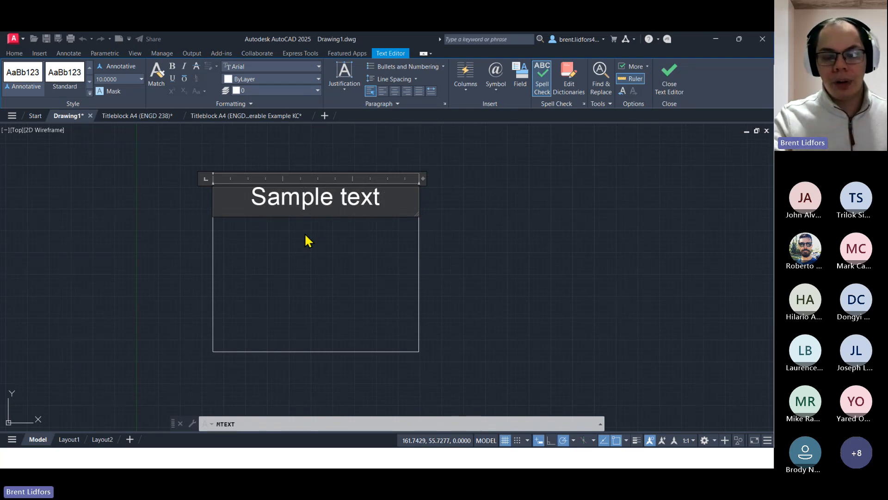
left_click(337, 88)
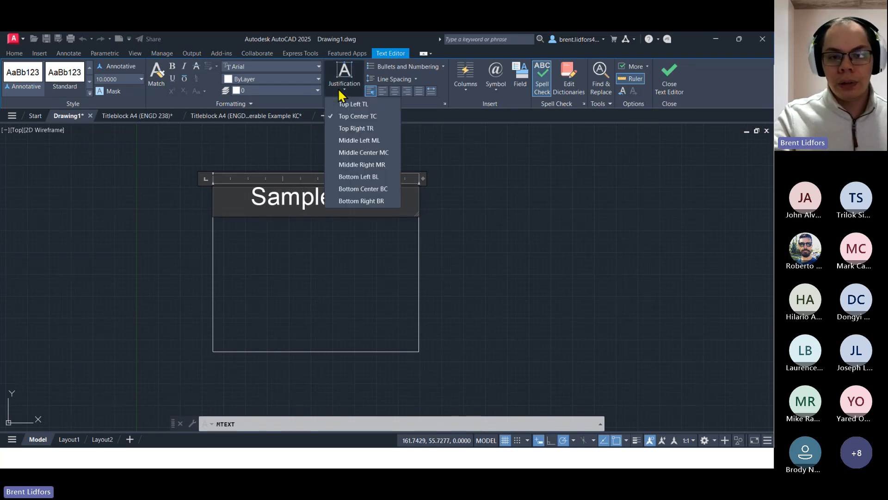
left_click(357, 129)
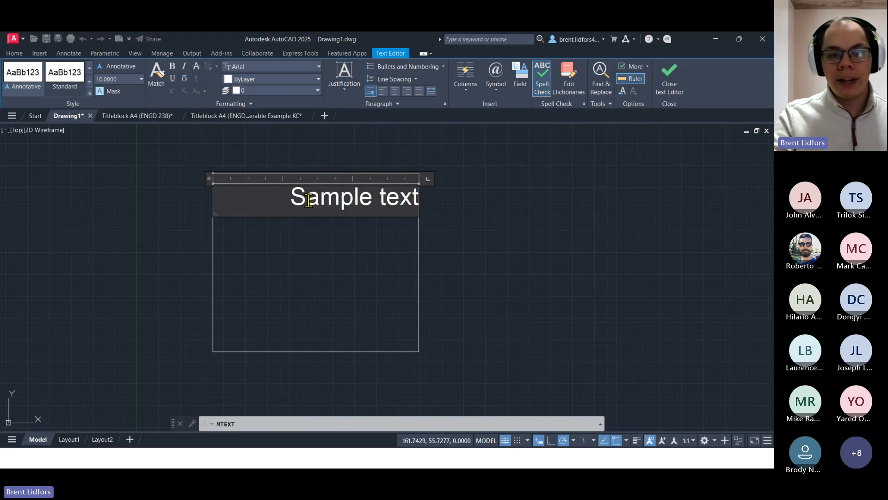
Change the text box's justification to Middle Center and add two more lines reading "Sample text"
left_click(344, 88)
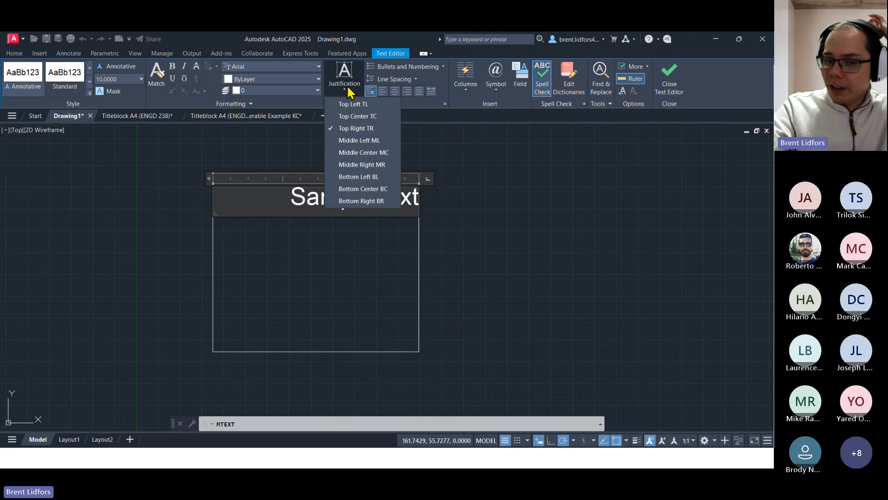
left_click(384, 153)
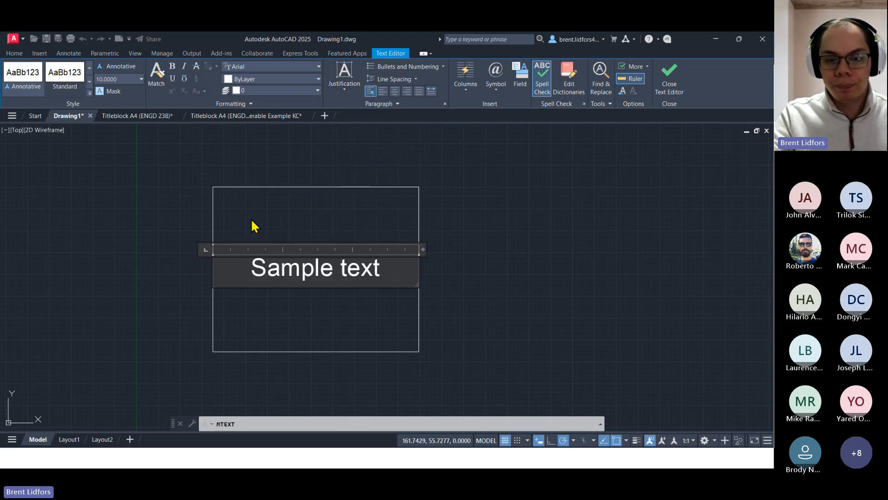
left_click_drag(252, 267, 398, 271)
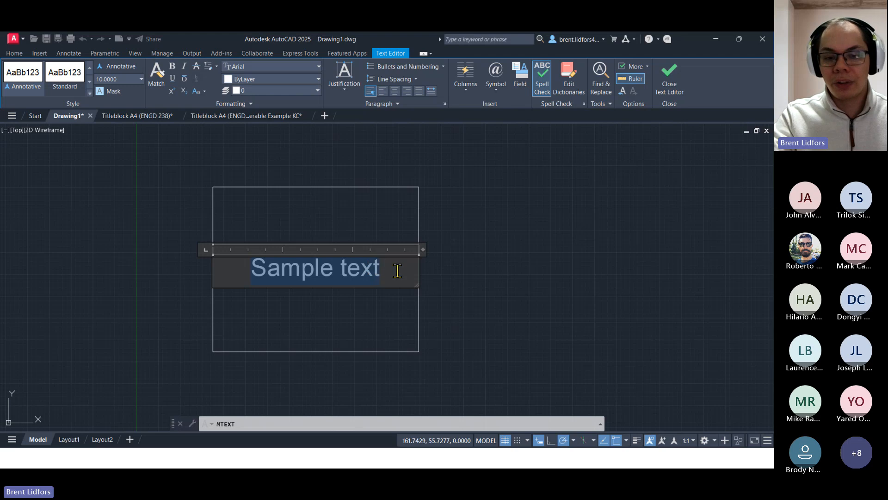
left_click(398, 270)
key("Return")
type("Sampl")
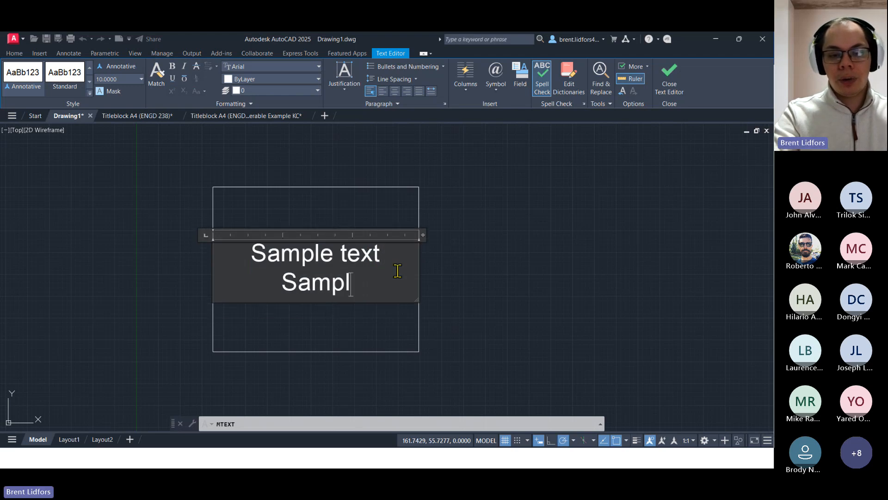
type("e text")
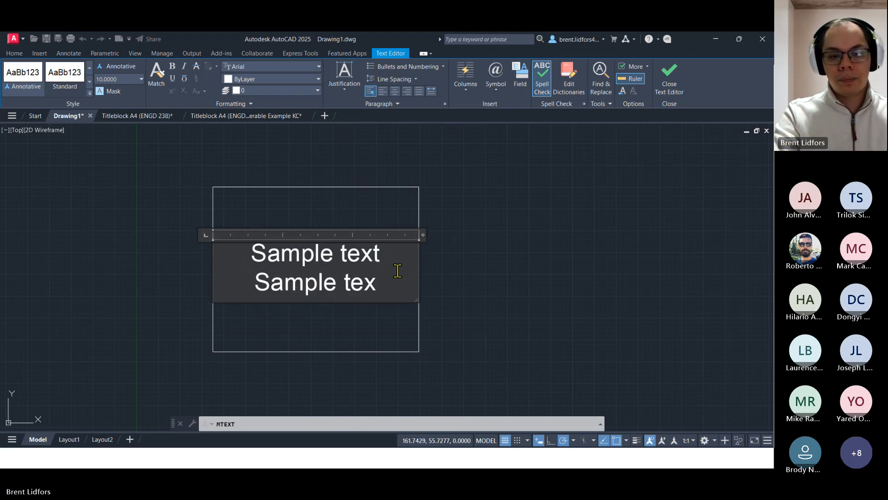
key("Return")
type("Sample text")
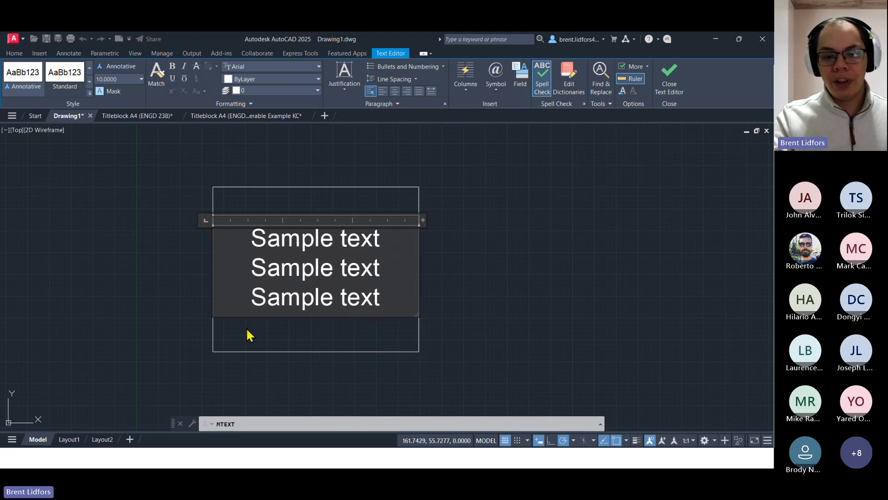
Preview other justifications such as Bottom Right, keep Middle Center for the three lines and finish the text
left_click(347, 90)
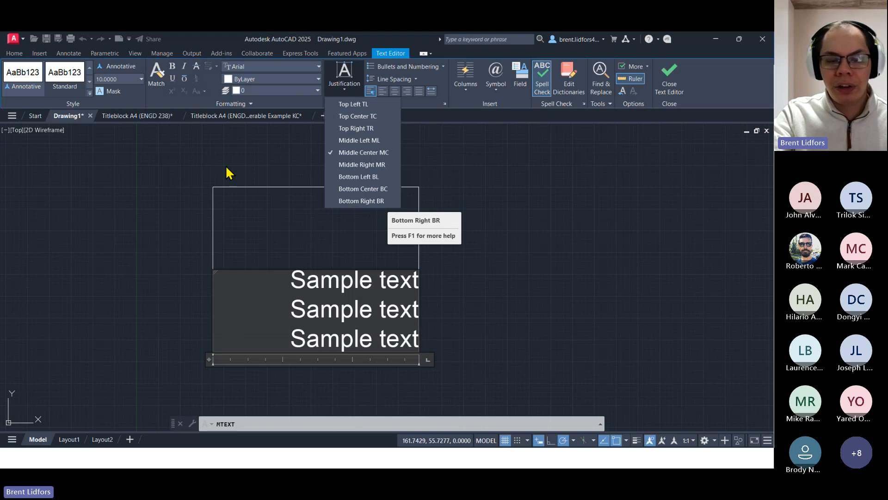
left_click(387, 153)
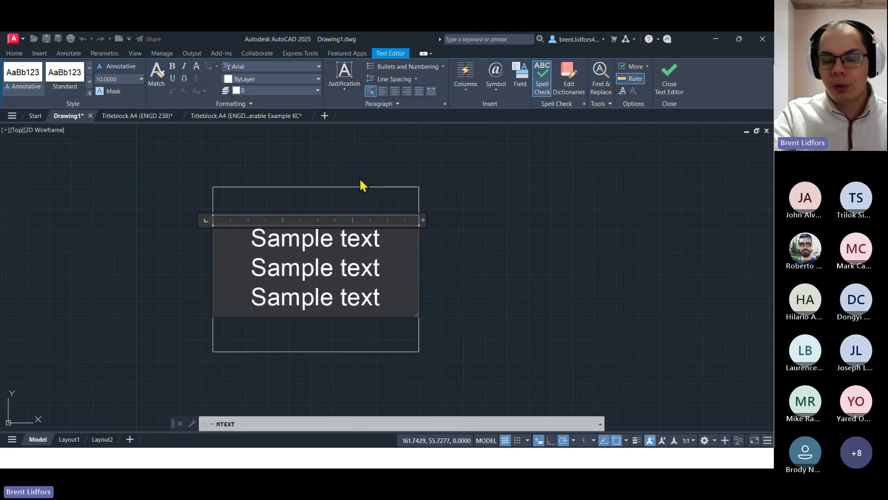
left_click(474, 298)
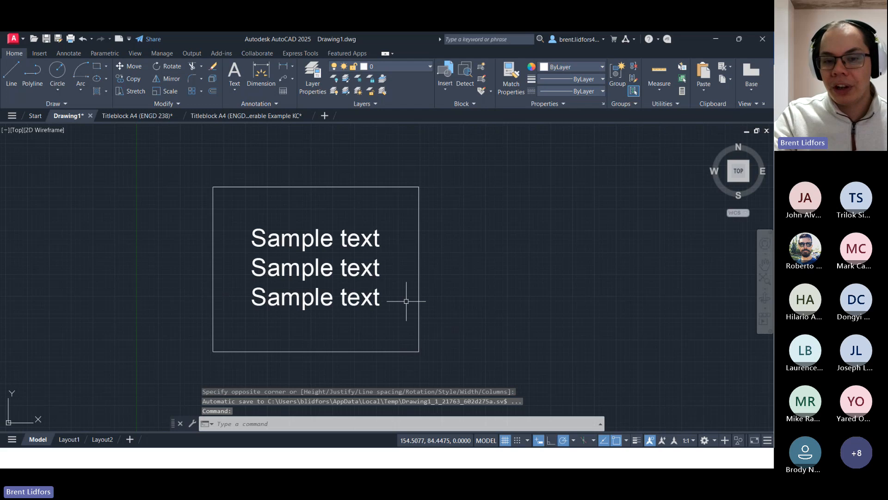
Reopen the three-line "Sample text" object, set its justification to Top Left and finish editing
double_click(314, 270)
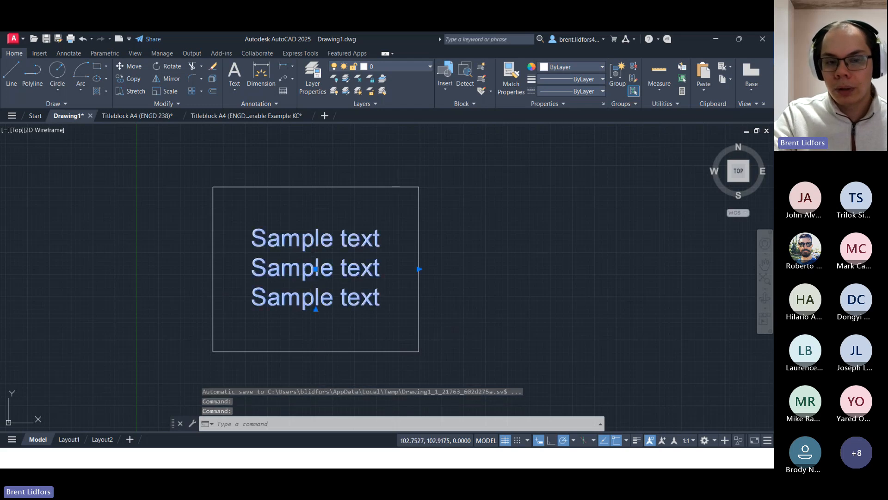
left_click(344, 77)
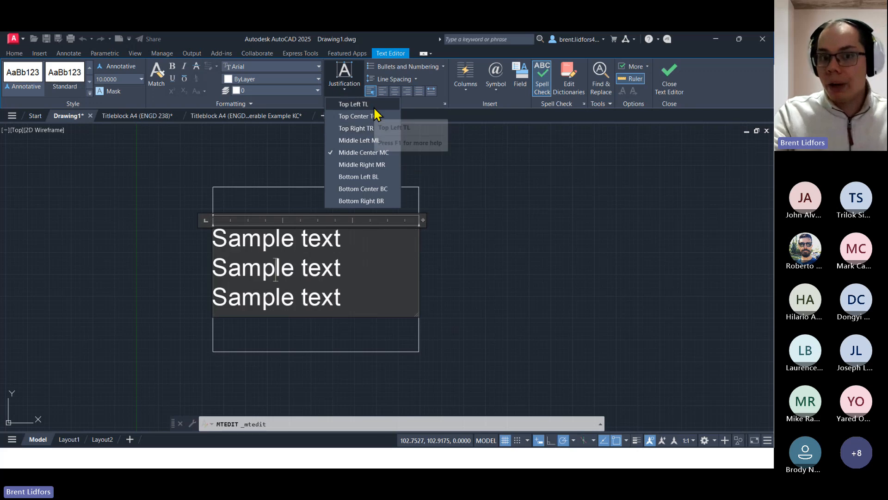
left_click(374, 108)
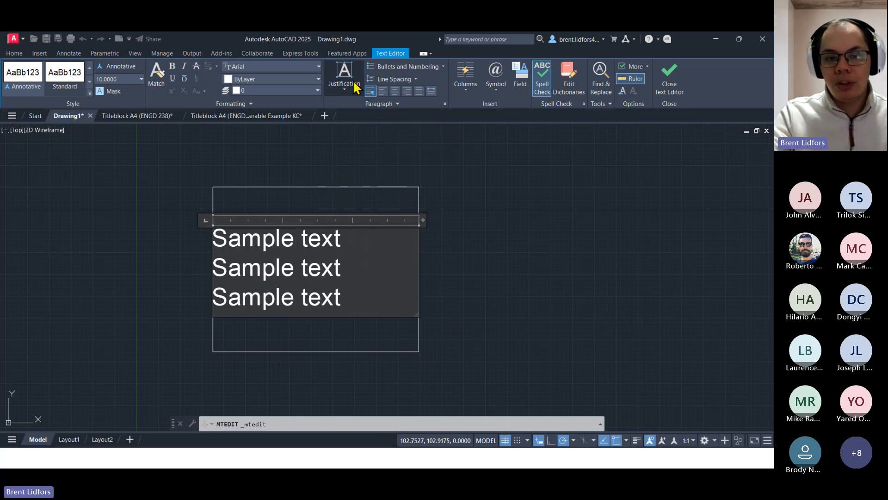
left_click(353, 84)
left_click(373, 106)
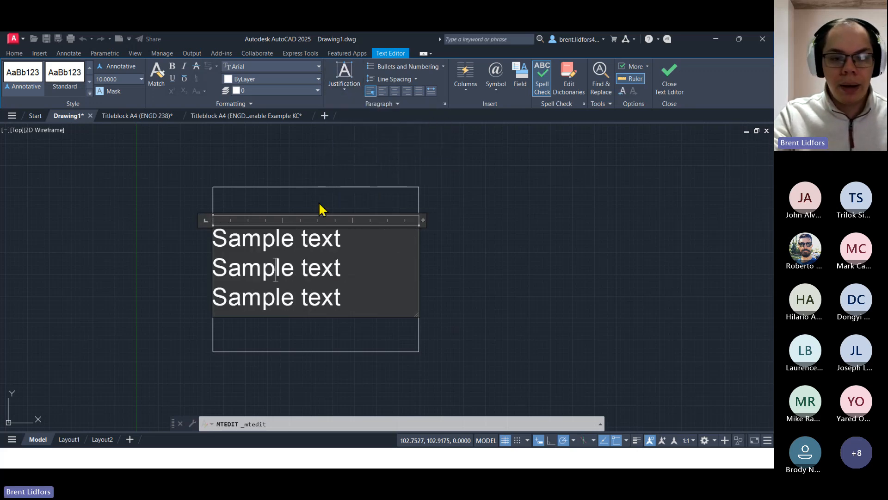
left_click(448, 236)
Move the three-line text by its insertion grip to the rectangle's upper-left corner and deselect it
left_click(240, 245)
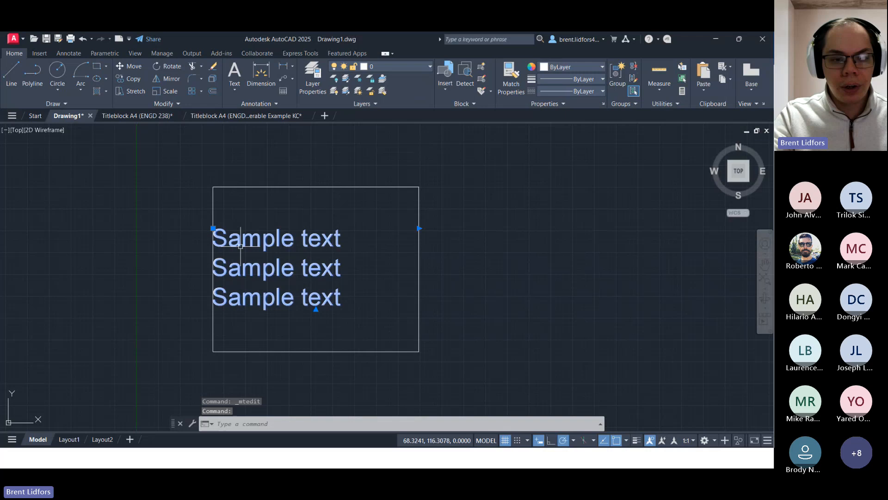
left_click(213, 228)
left_click(212, 186)
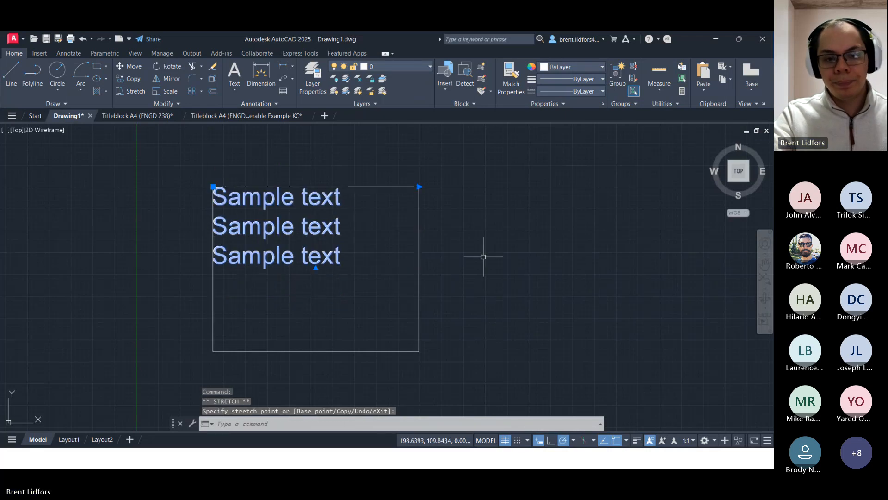
key("Escape")
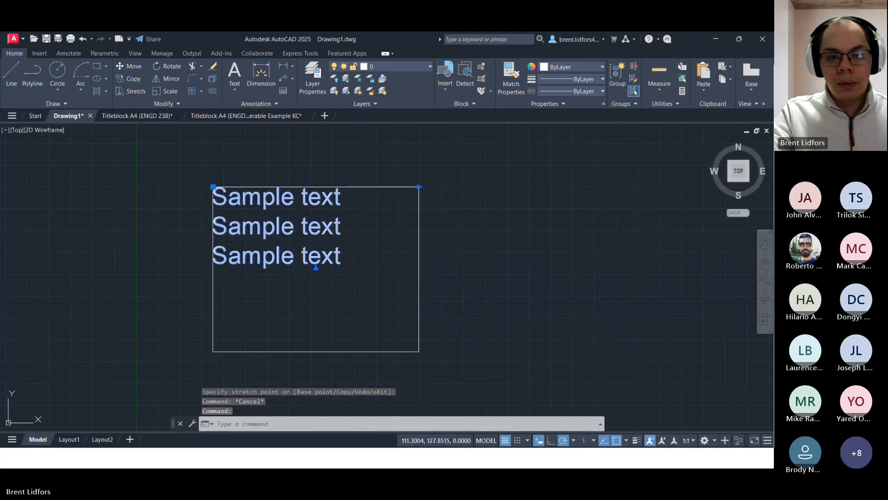
Reopen the three-line text, preview justifications such as Middle Center, and close the editor keeping Top Left
double_click(292, 200)
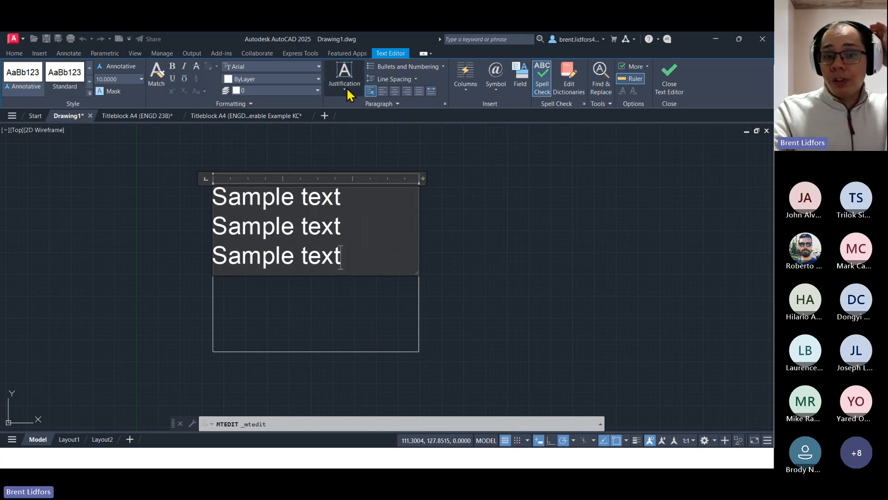
left_click(345, 75)
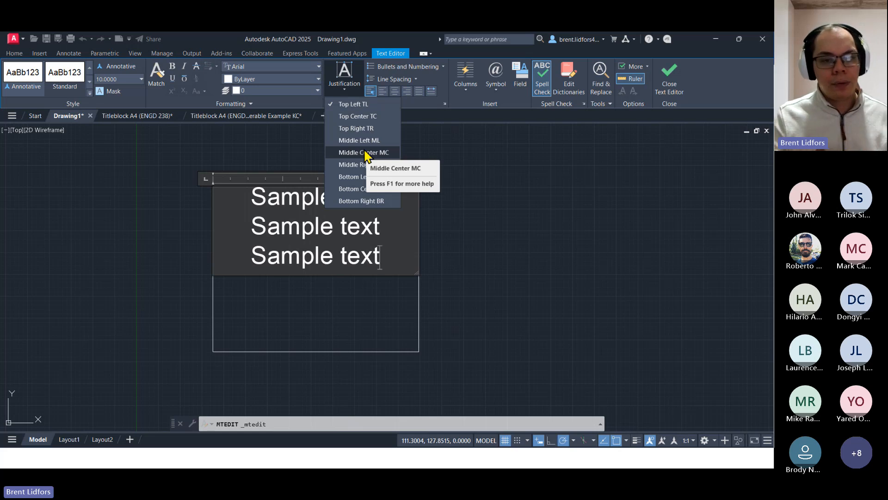
left_click(379, 138)
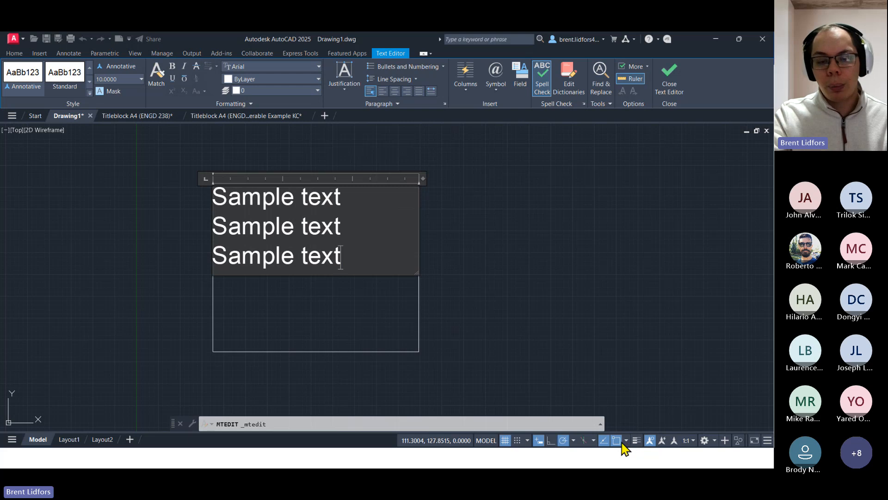
left_click(477, 272)
Enable the Insertion object snap and check it on the insertion grip of the three-line text
left_click(626, 441)
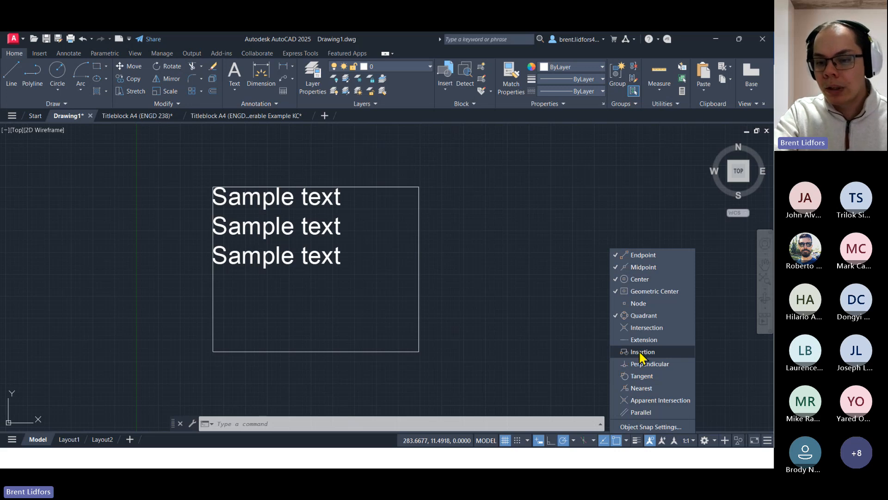
left_click(631, 353)
left_click(12, 74)
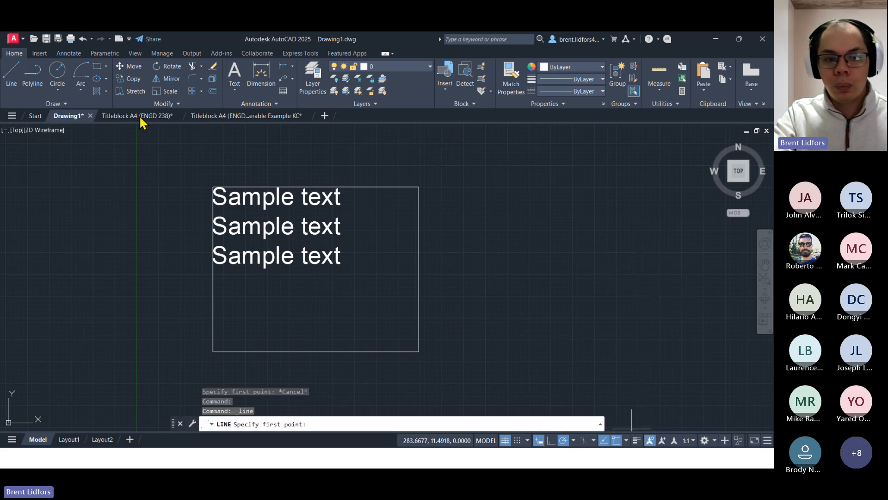
key("Escape")
left_click(219, 200)
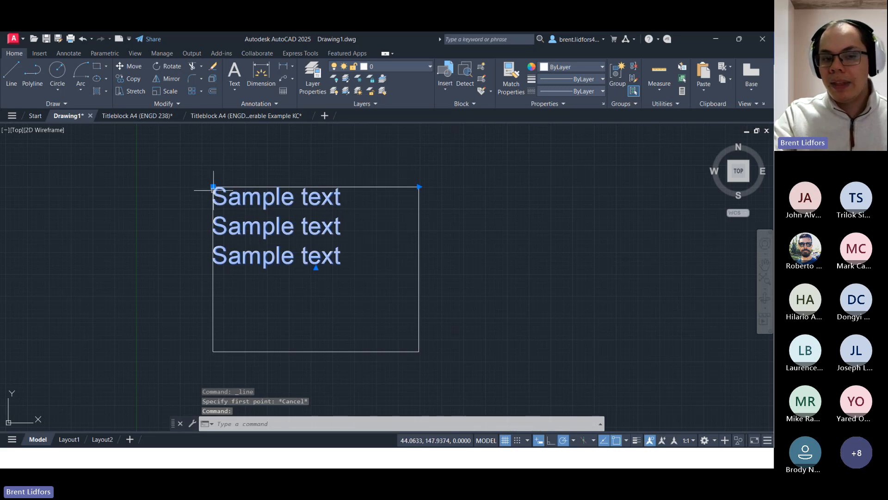
left_click(213, 187)
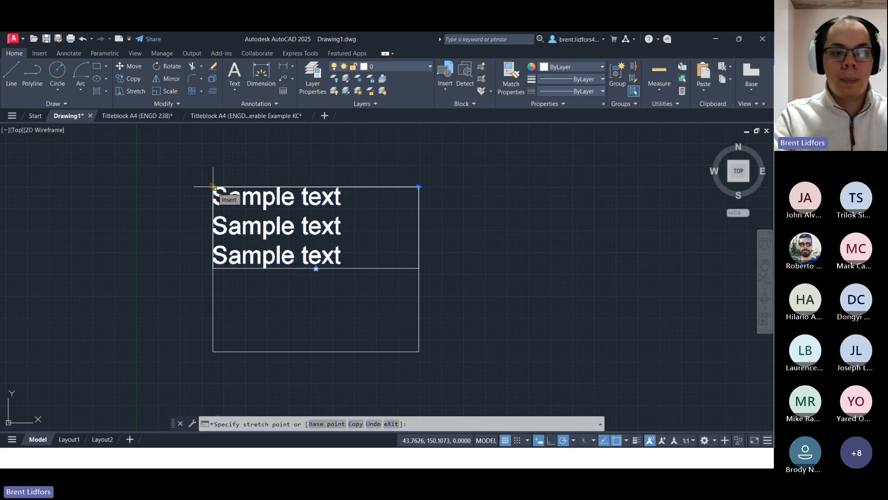
key("Escape")
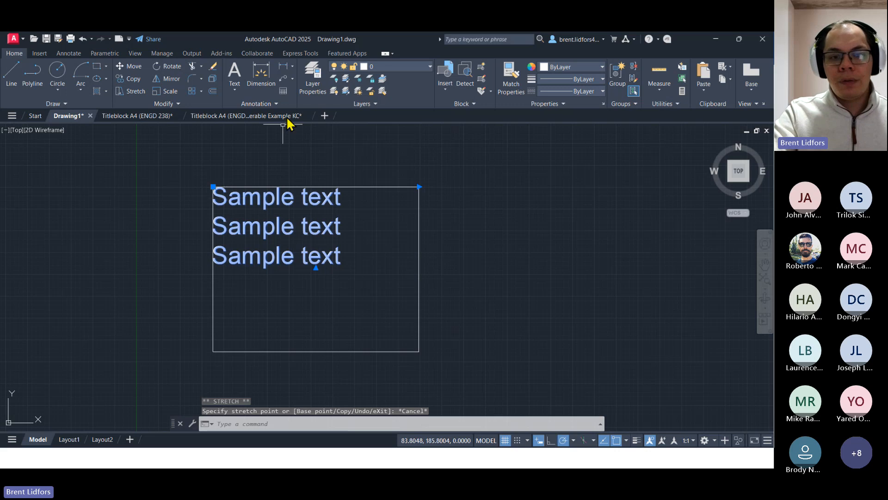
Reopen the three-line text, set its justification to Middle Center and finish editing
double_click(276, 227)
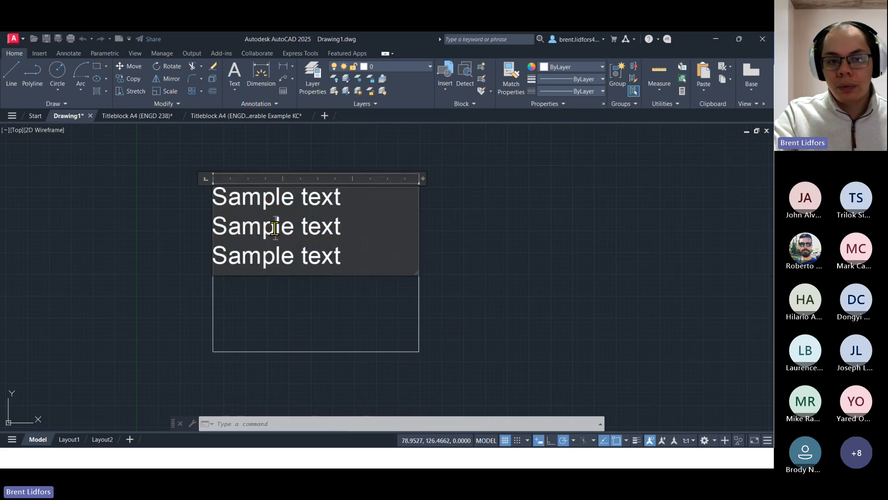
left_click(197, 180)
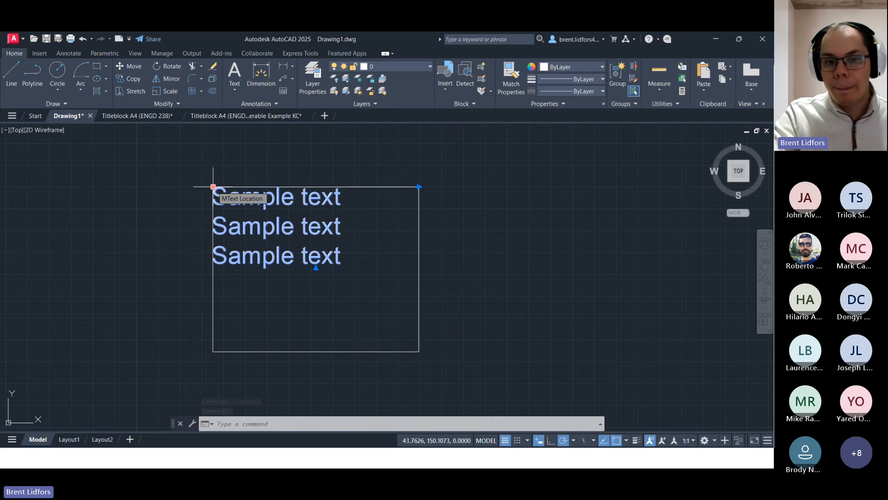
double_click(318, 257)
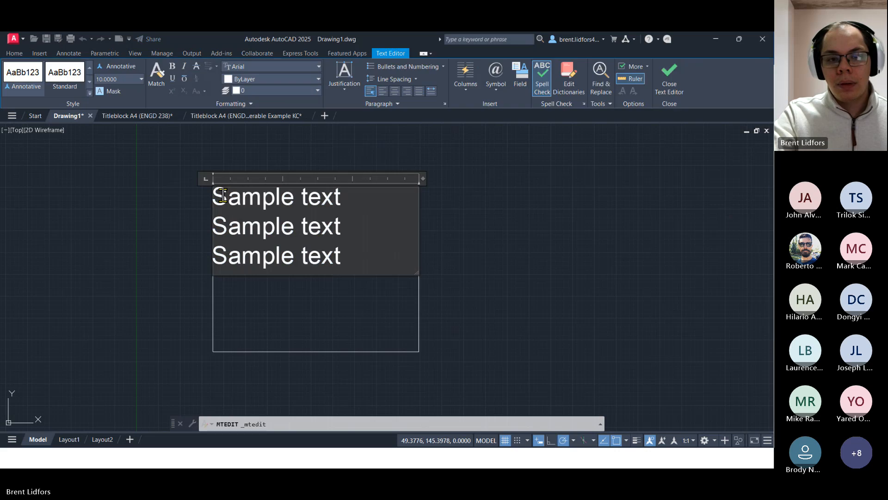
left_click(344, 77)
left_click(354, 152)
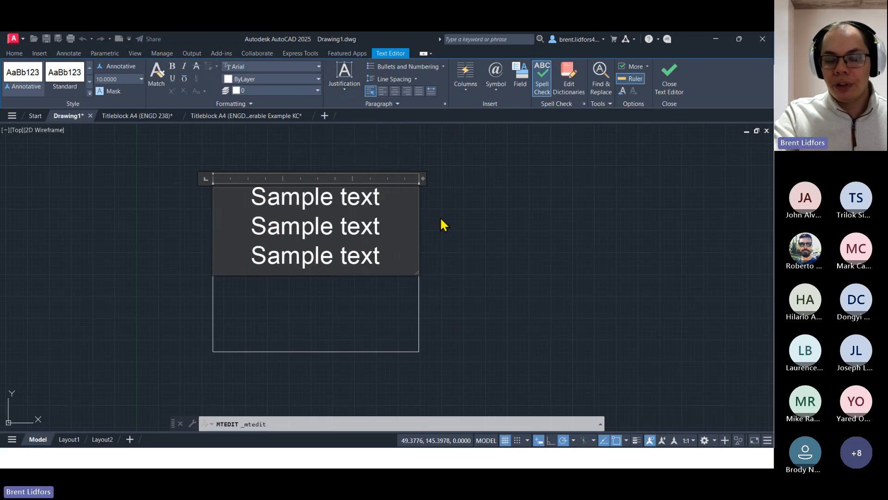
left_click(442, 217)
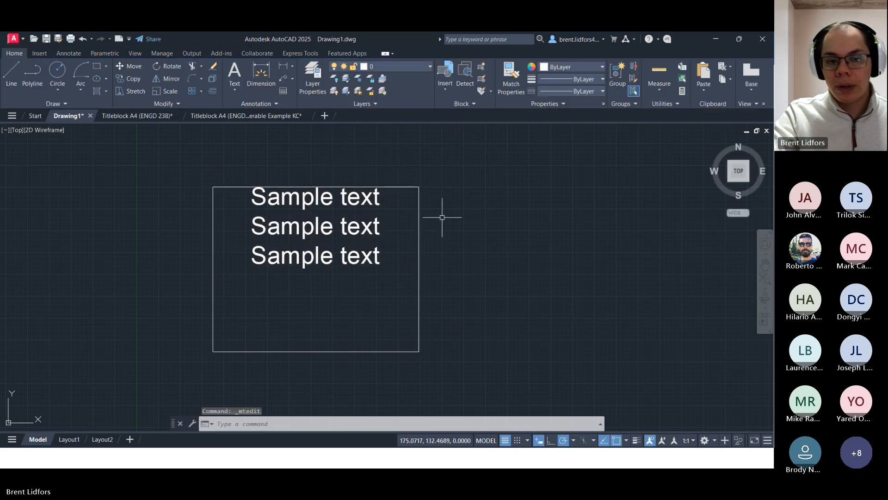
Move the three-line text by its center grip outside the rectangle and back onto the rectangle's geometric center
left_click(320, 232)
left_click(315, 227)
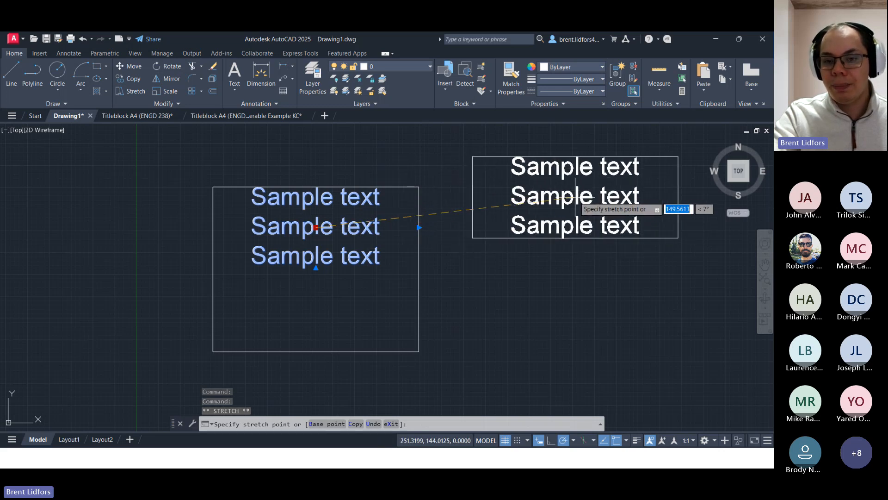
left_click(569, 201)
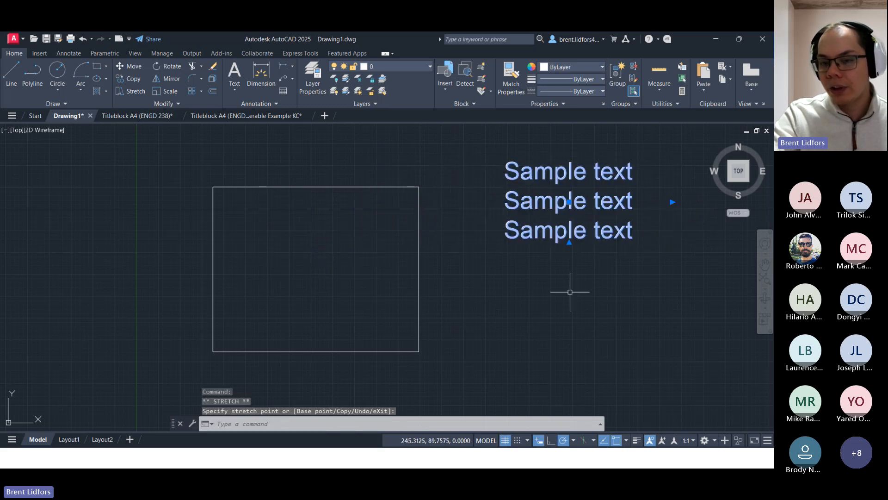
left_click(569, 203)
left_click(542, 276)
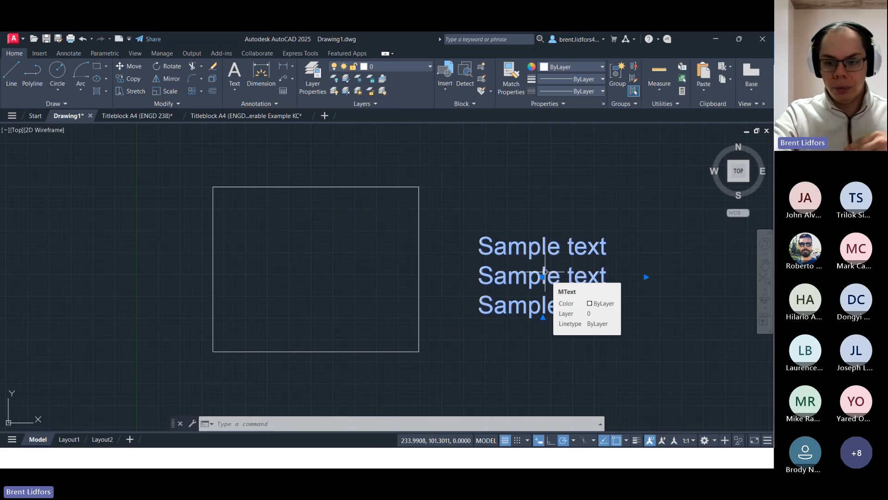
left_click(543, 276)
key("Escape")
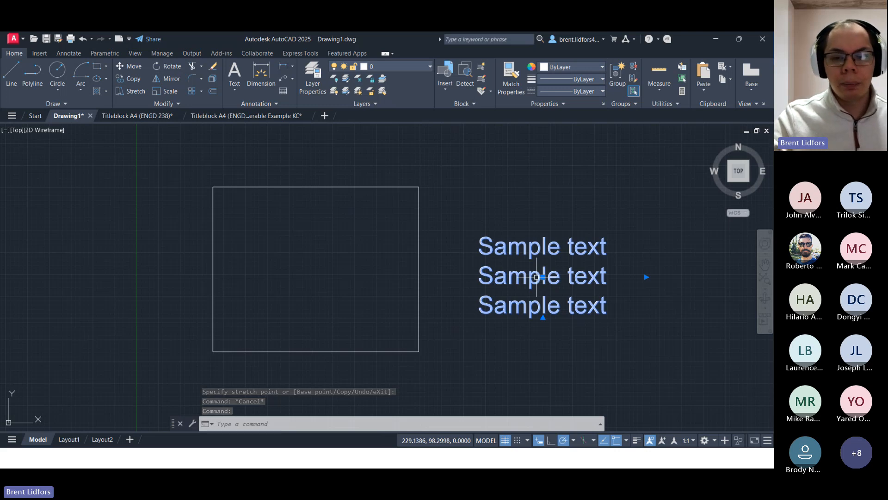
left_click(543, 276)
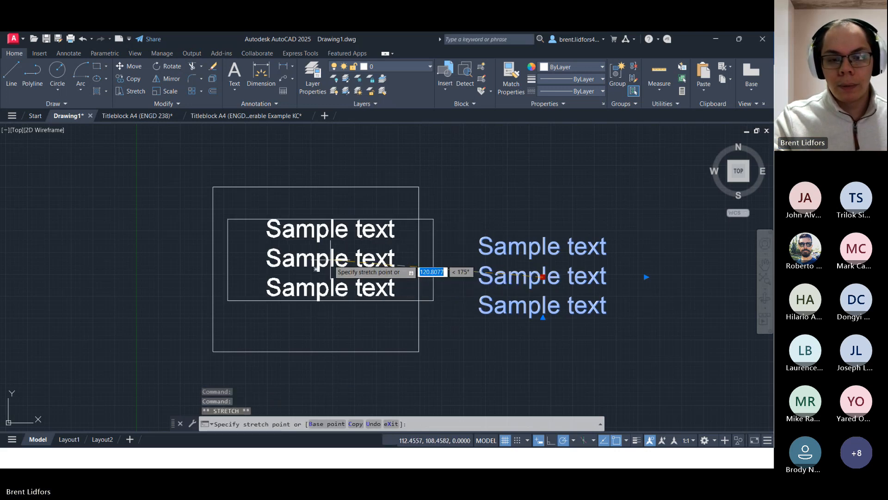
left_click(315, 269)
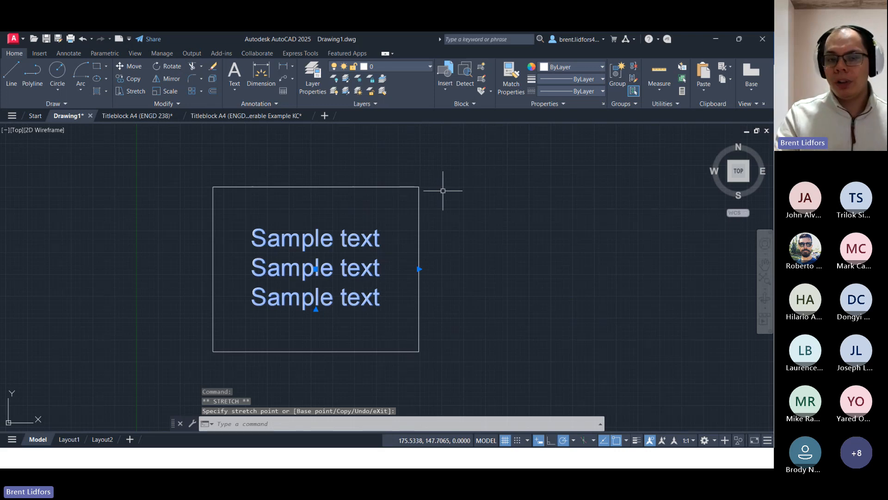
Start a multiline text box between the rectangle's upper-left and lower-right corners with a text height of 5
left_click(235, 89)
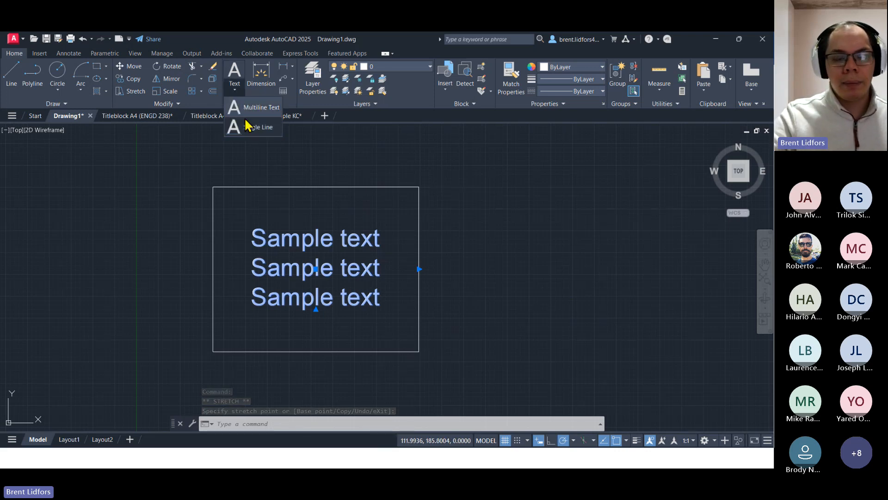
left_click(255, 107)
left_click(213, 186)
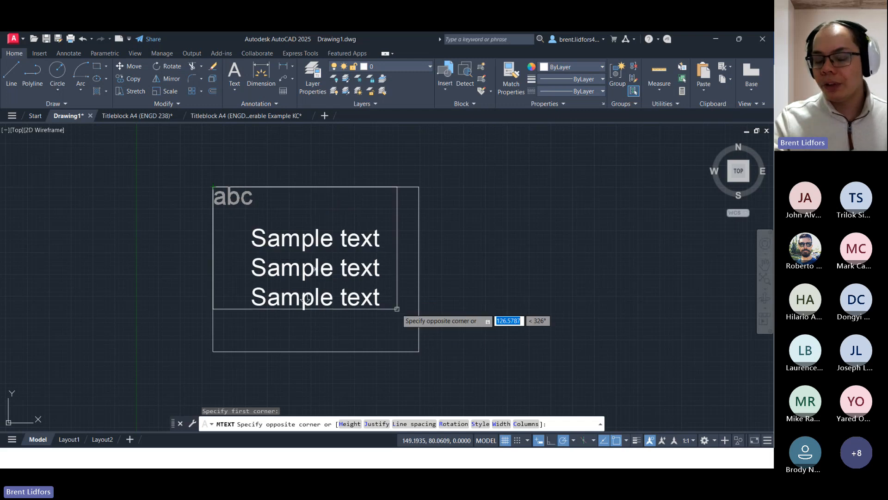
key("Down")
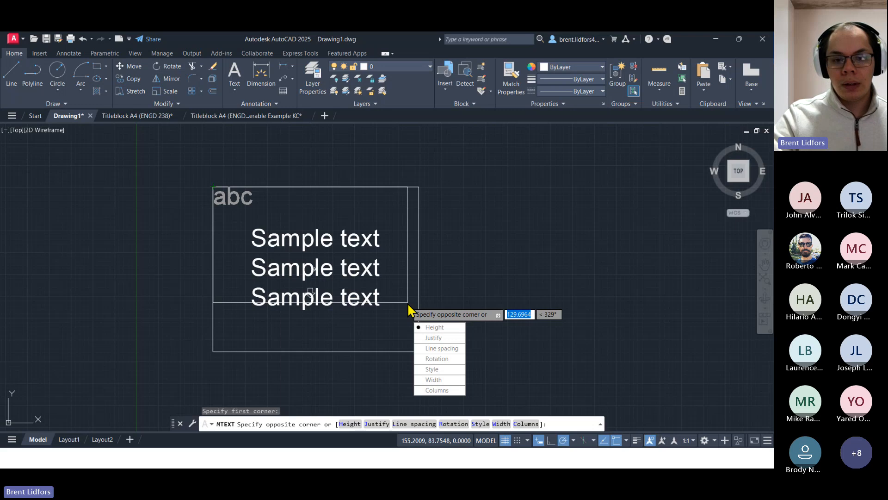
key("Return")
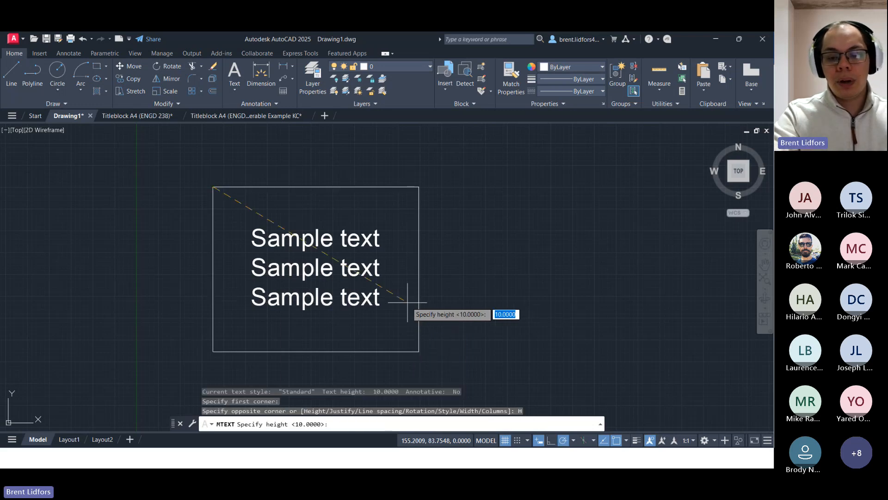
type("5")
key("Return")
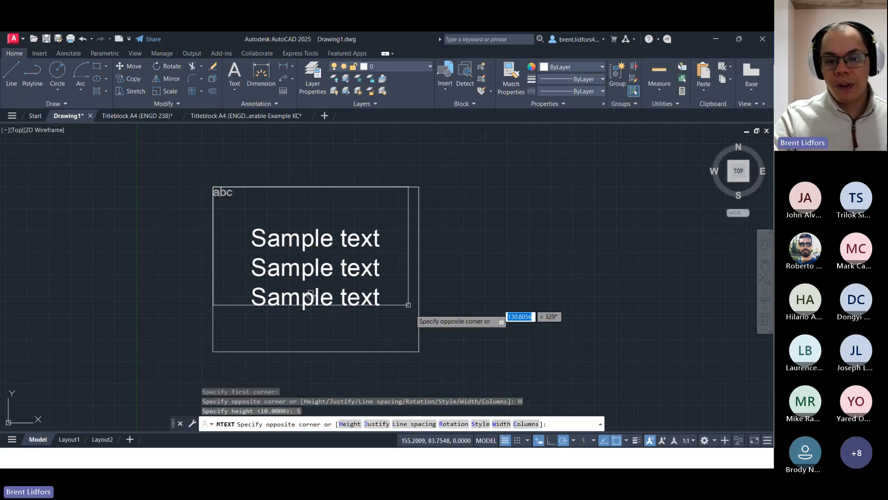
left_click(418, 351)
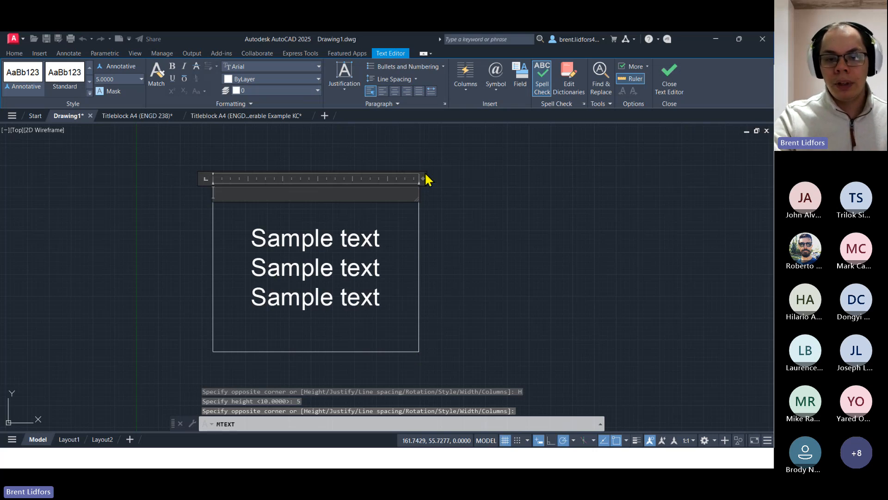
Try the new text box's width ruler, preview the justification options and discard the empty text
mouse_move(422, 179)
left_mouse_down()
mouse_move(467, 182)
mouse_move(420, 178)
left_mouse_up()
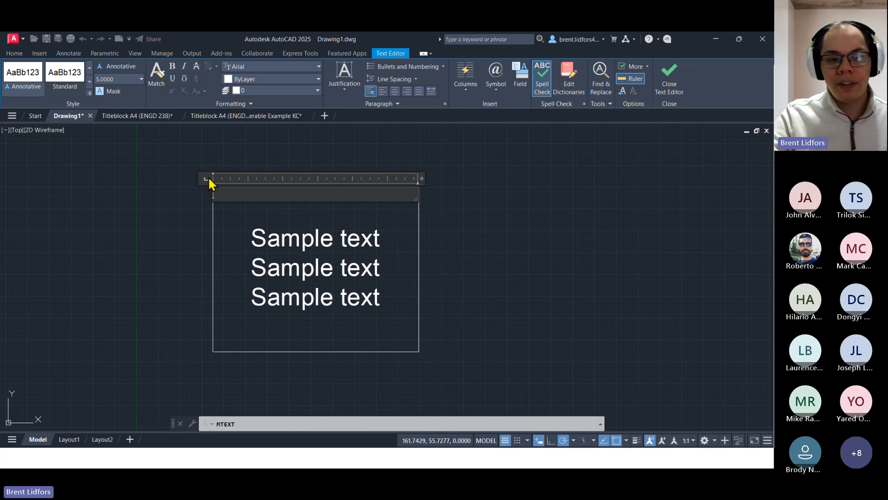
left_click(344, 84)
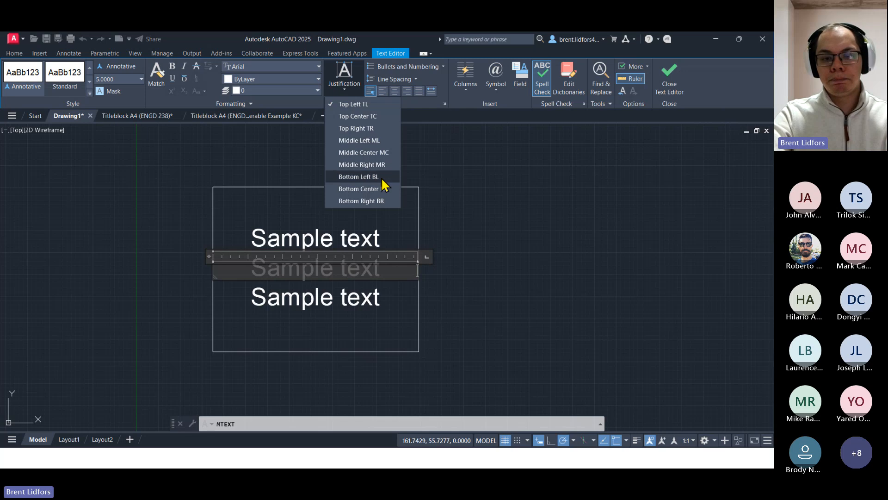
left_click(393, 189)
key("Escape")
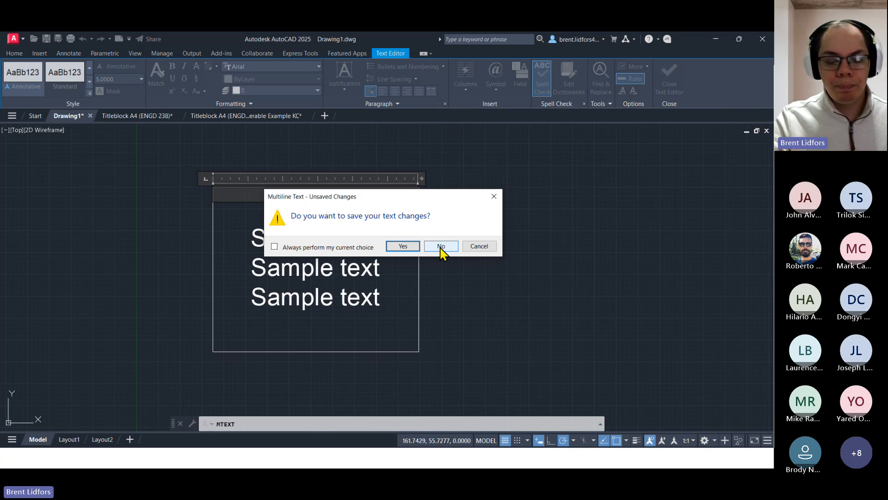
left_click(441, 247)
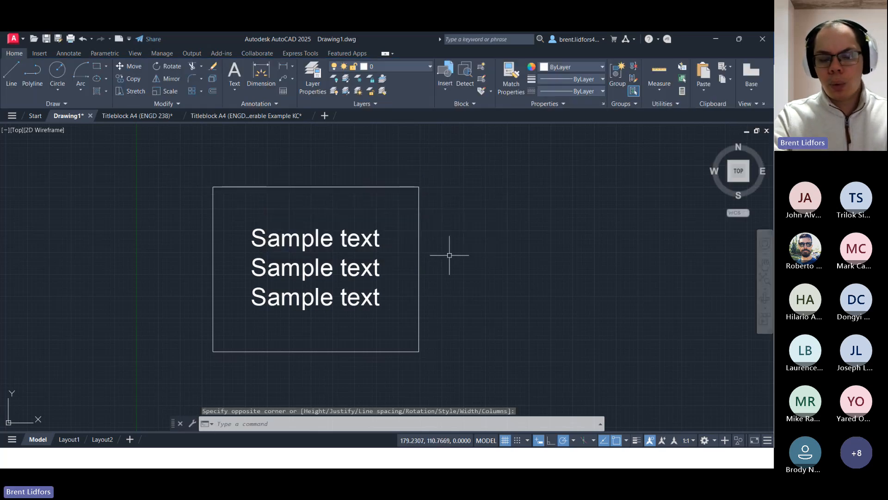
key("alt+Tab")
key("alt+Tab")
key("alt+Tab")
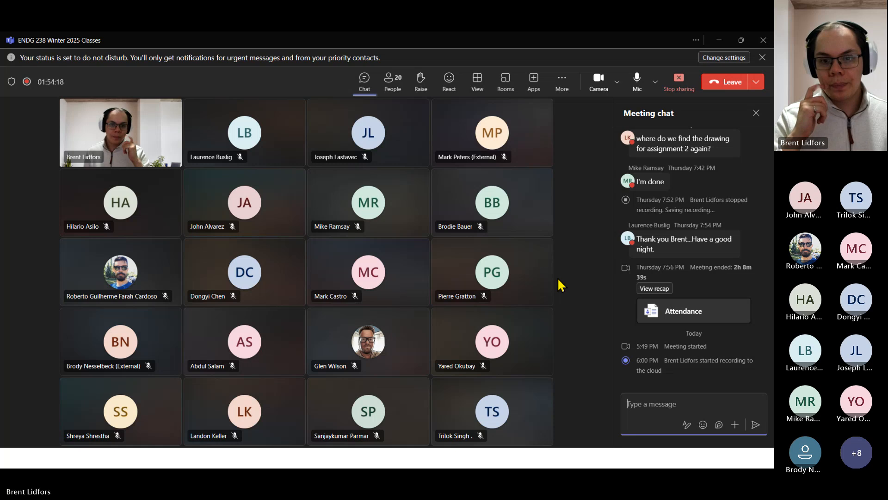
key("alt+Tab")
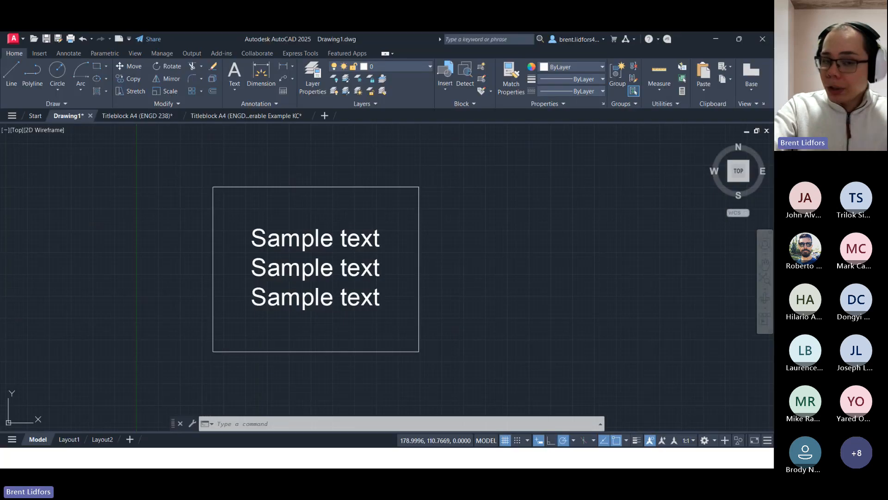
Delete the three-line "Sample text" object from the rectangle
left_click(306, 233)
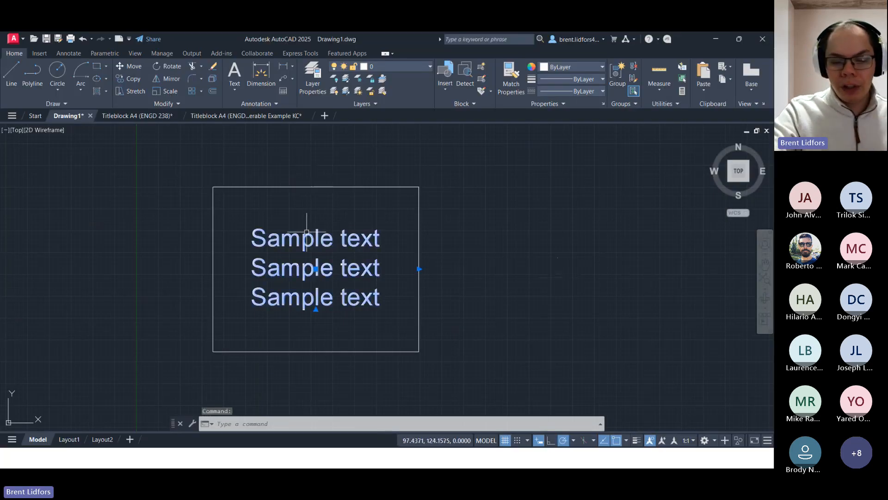
key("Delete")
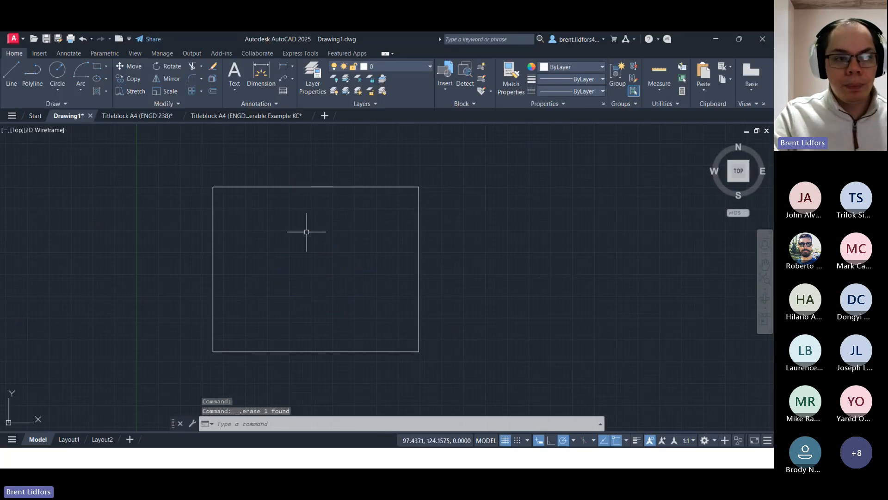
left_click(79, 53)
left_click(16, 53)
left_click(234, 87)
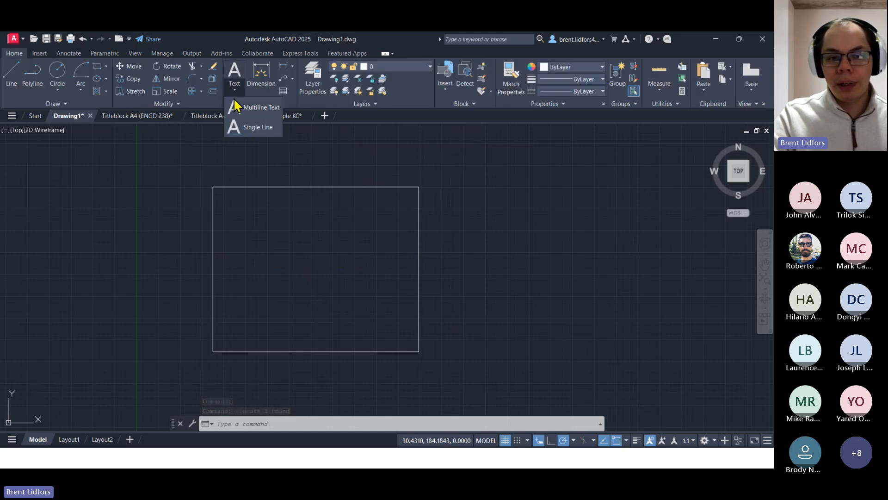
left_click(259, 128)
scroll(490, 236, "down", 3)
middle_click_drag(428, 212, 273, 347)
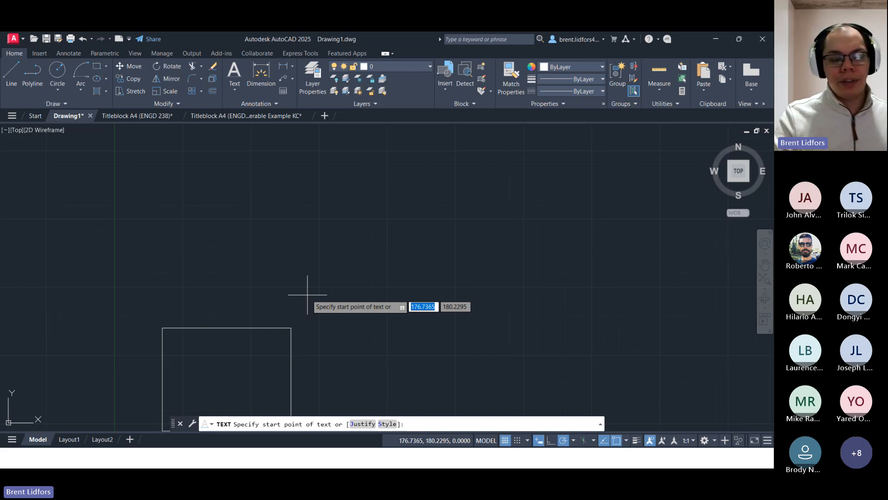
Switch to the Word document and add the filler lines "Gajr", "Hoirwohrowa" and "flsajls" below "Sample text"
key("alt+Tab")
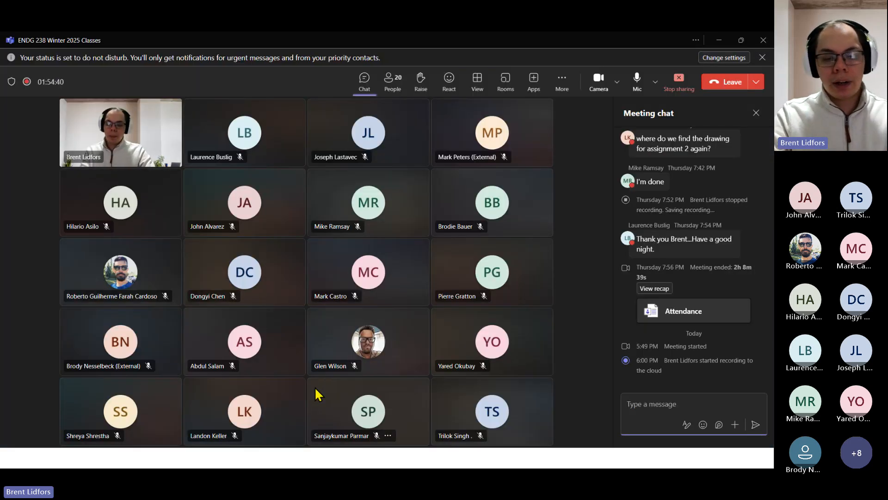
key("alt+Tab")
key("alt+Tab")
key("Return")
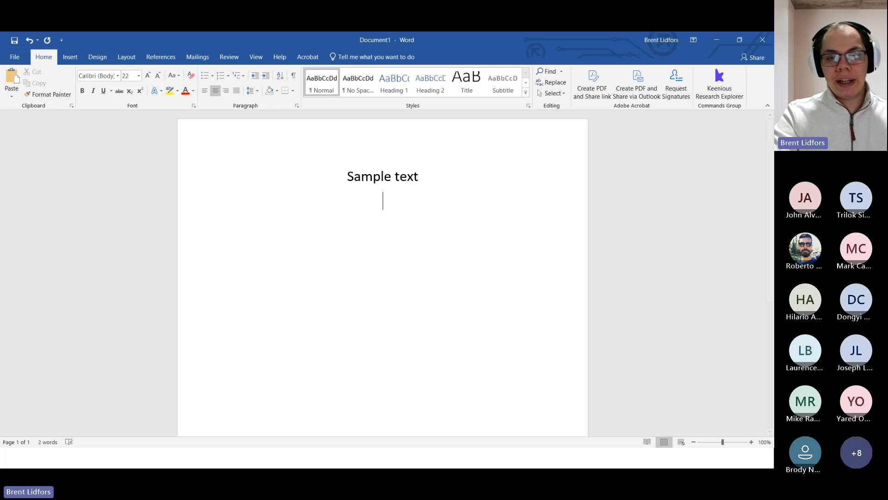
type("gajr")
key("Return")
type("hoirwohrowa")
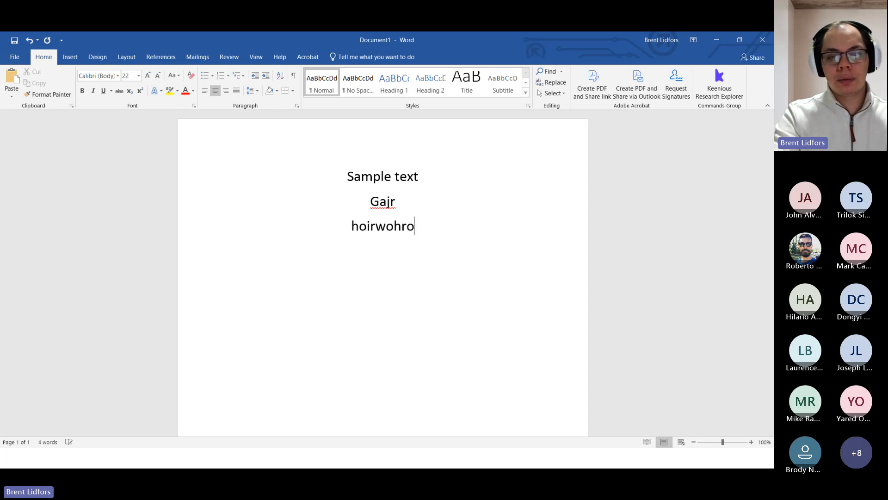
key("Return")
type("flsajls")
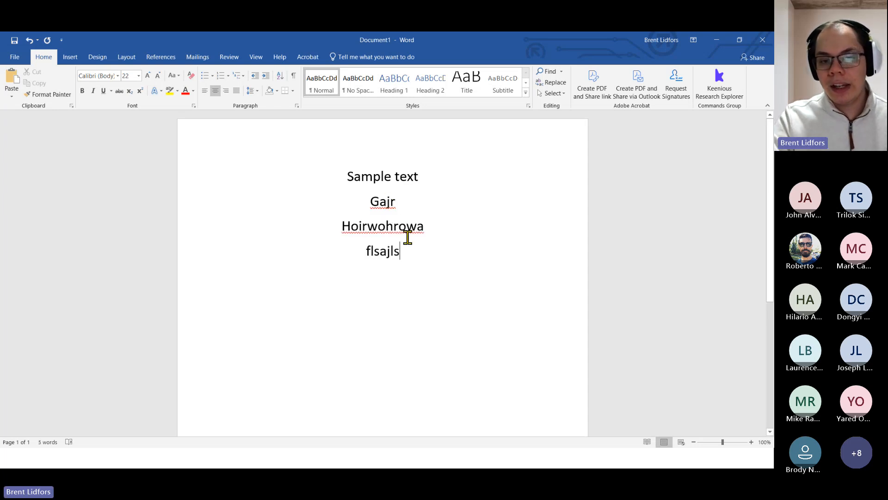
Delete the filler lines in Word so that only "Sample text" is left
left_click(377, 203, "shift")
key("BackSpace")
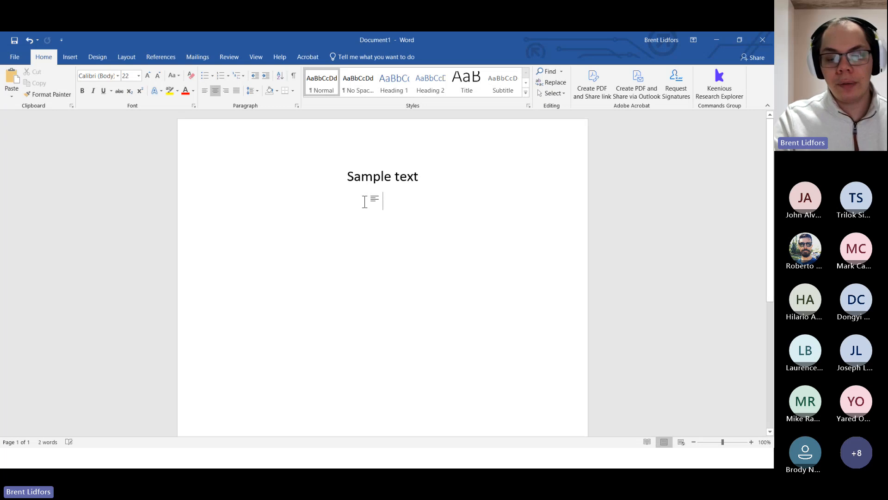
key("BackSpace")
key("BackSpace")
type("t")
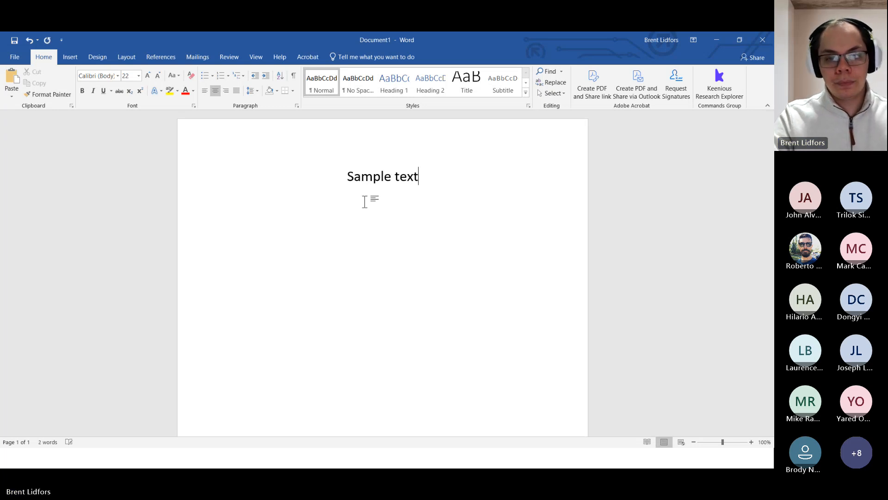
Switch back to AutoCAD and start a single-line text at 0,0 with a height of 5
key("alt+Tab")
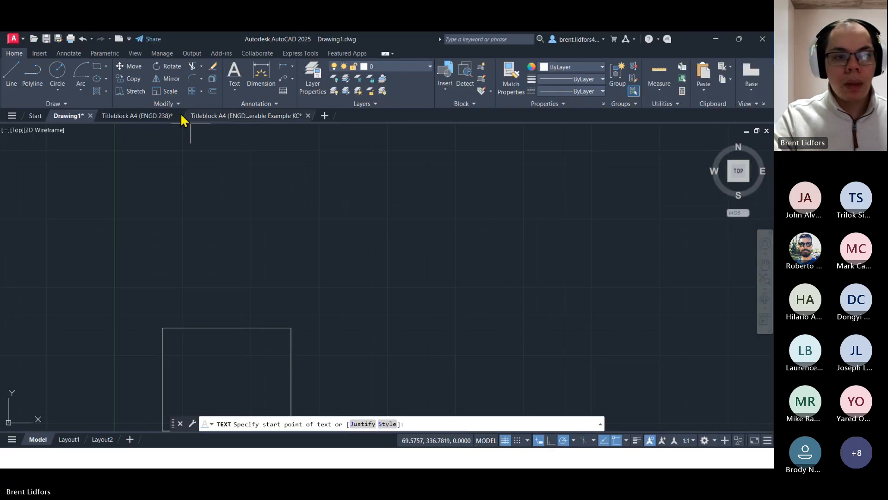
left_click(234, 88)
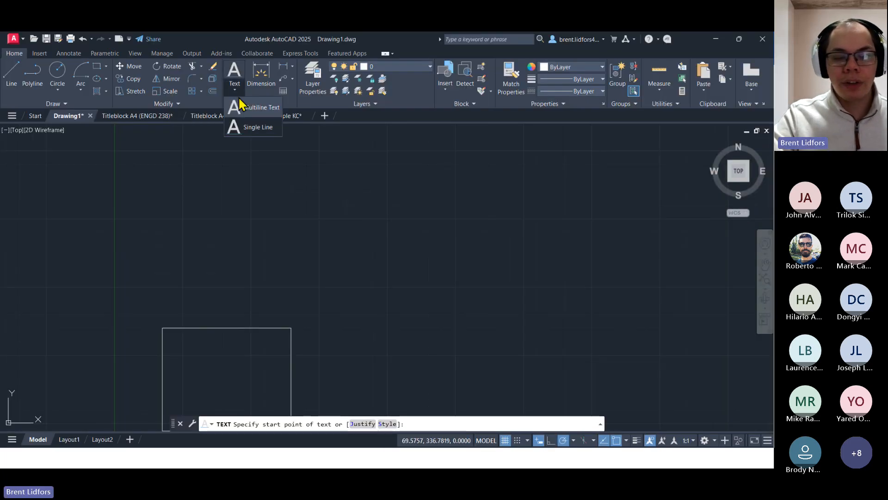
left_click(258, 127)
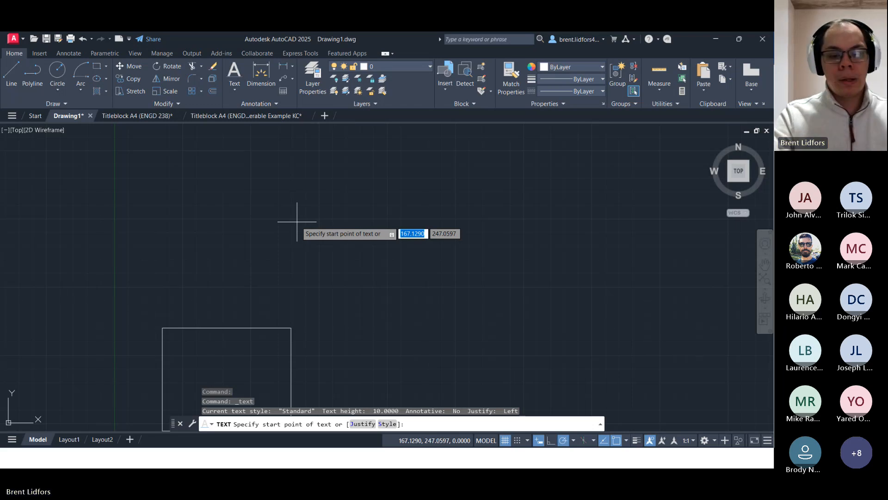
type("0,0")
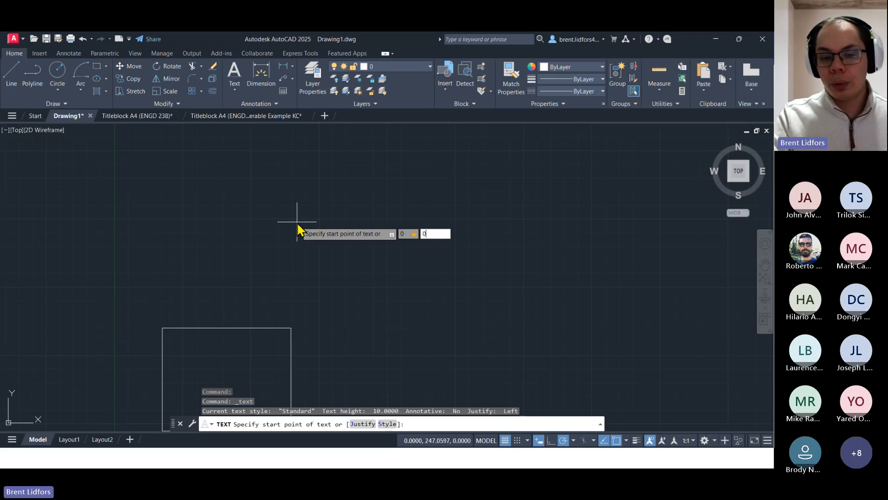
key("Return")
scroll(136, 346, "down", 2)
middle_click_drag(182, 314, 394, 110)
scroll(345, 229, "up", 4)
scroll(323, 208, "up", 3)
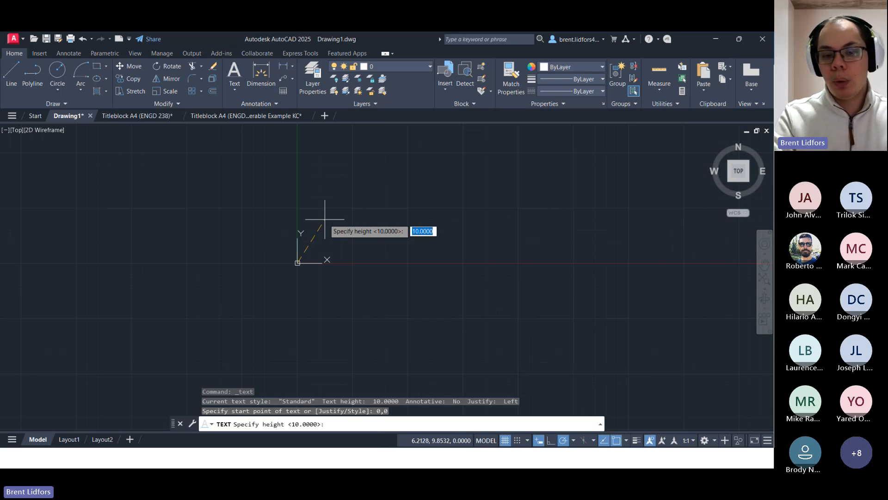
type("5")
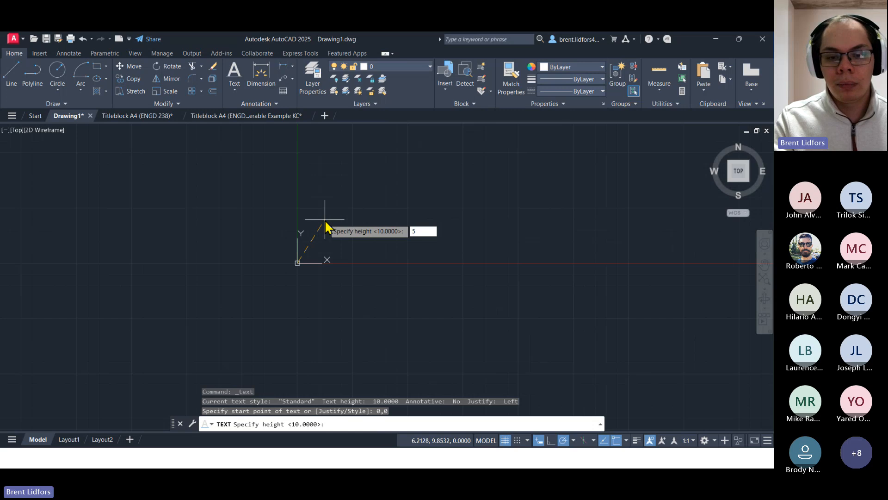
key("Return")
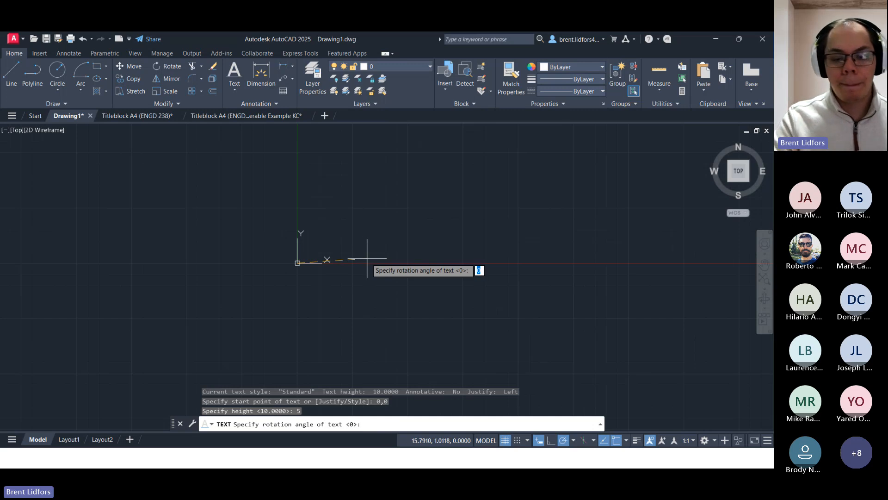
Set the text's rotation angle to 0 and enter "Sample Text" as its content
type("0")
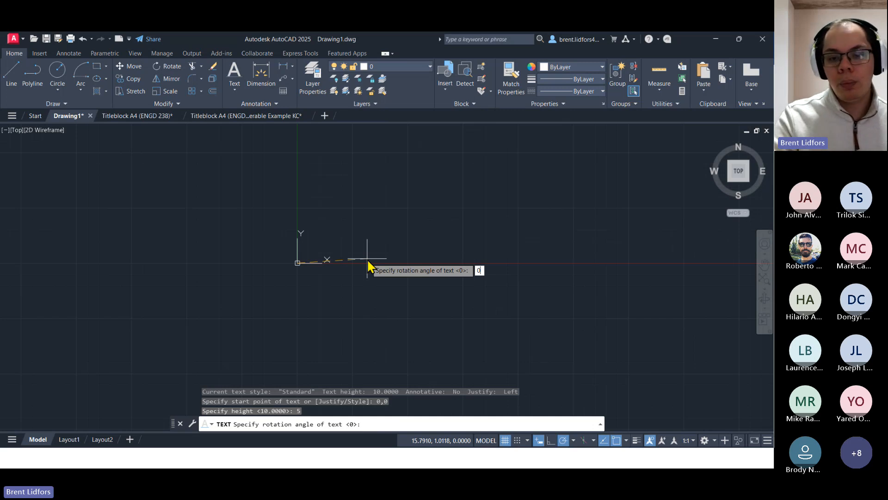
key("Return")
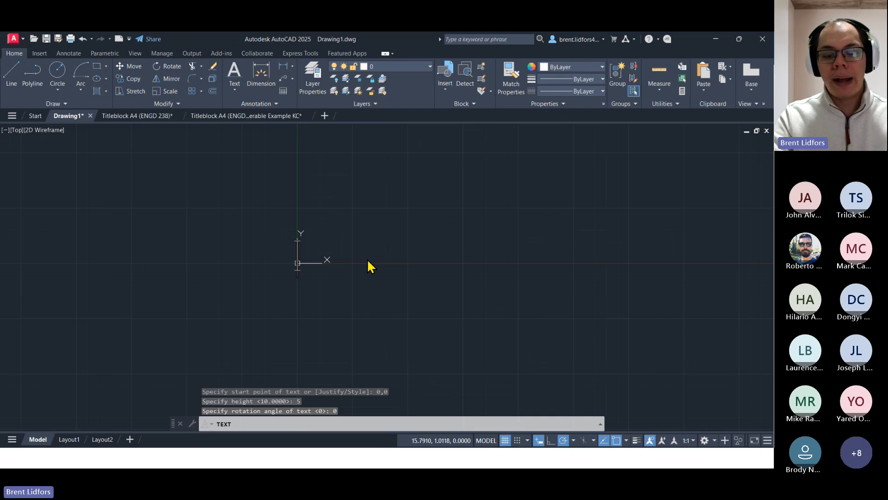
type("Sample Text")
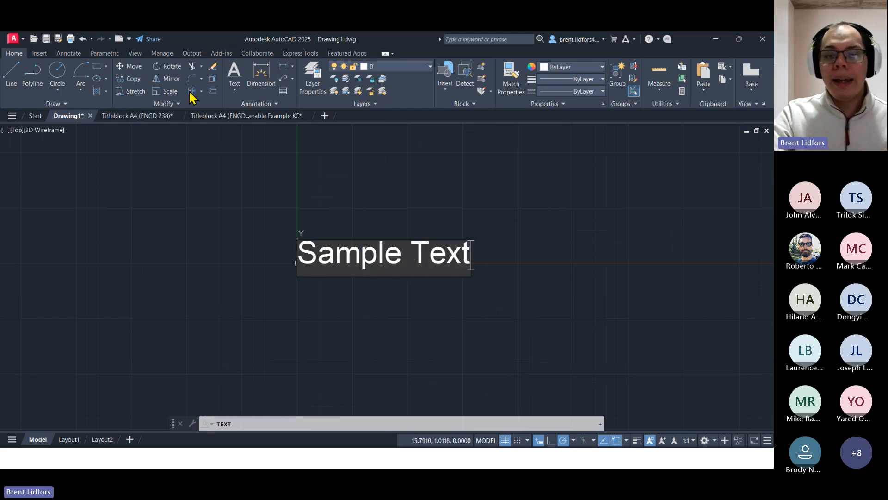
middle_click_drag(356, 199, 278, 283)
scroll(279, 278, "down", 3)
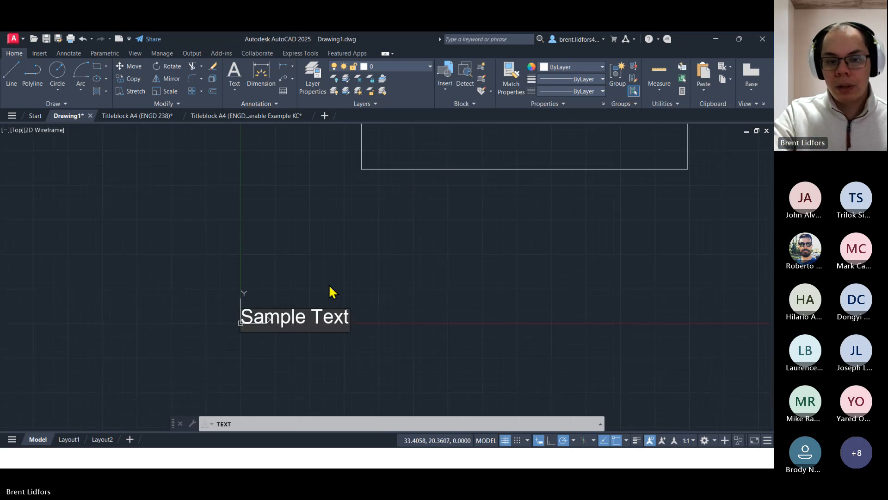
middle_click_drag(359, 270, 446, 217)
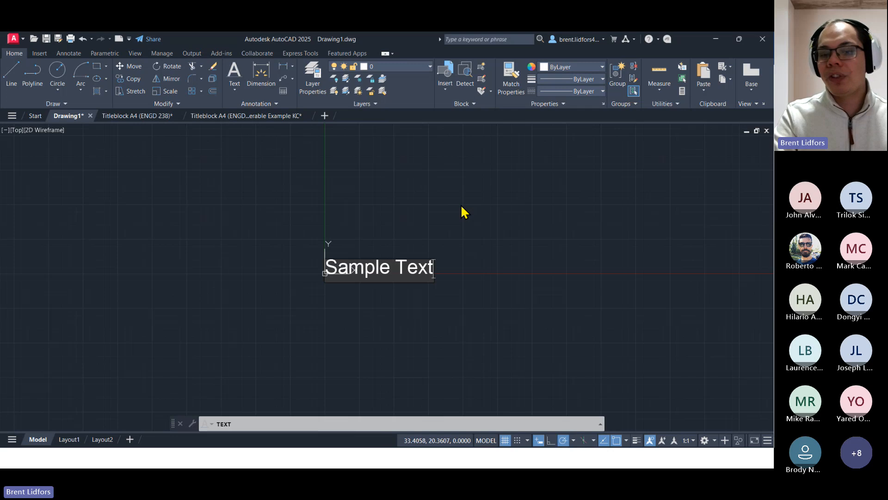
Try a second line starting with "Sa," under "Sample Text" and remove it again
key("Return")
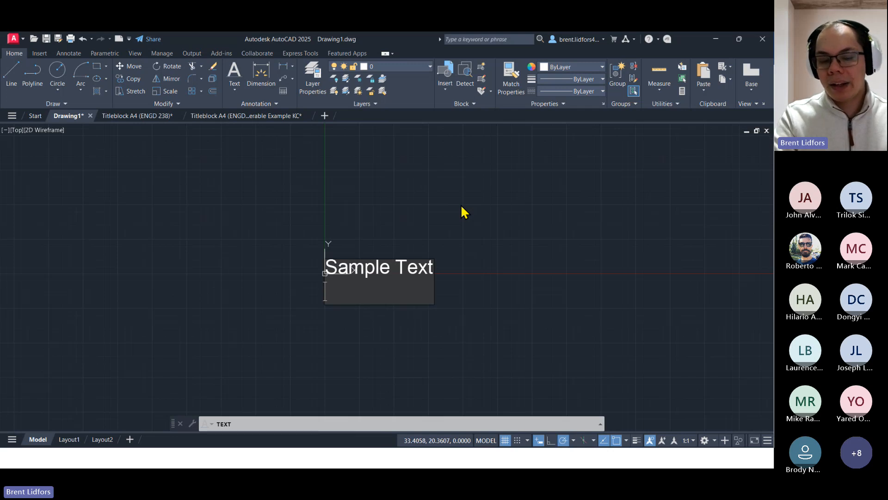
type("Sa,")
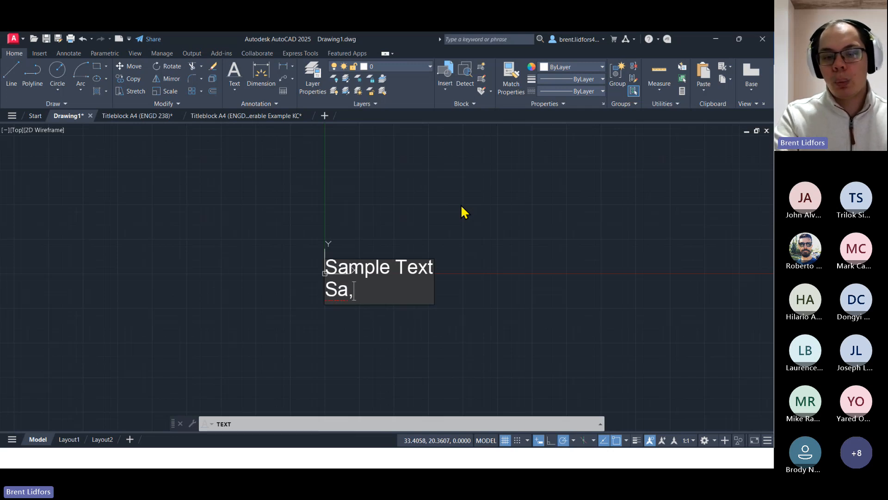
key("BackSpace")
key("BackSpace")
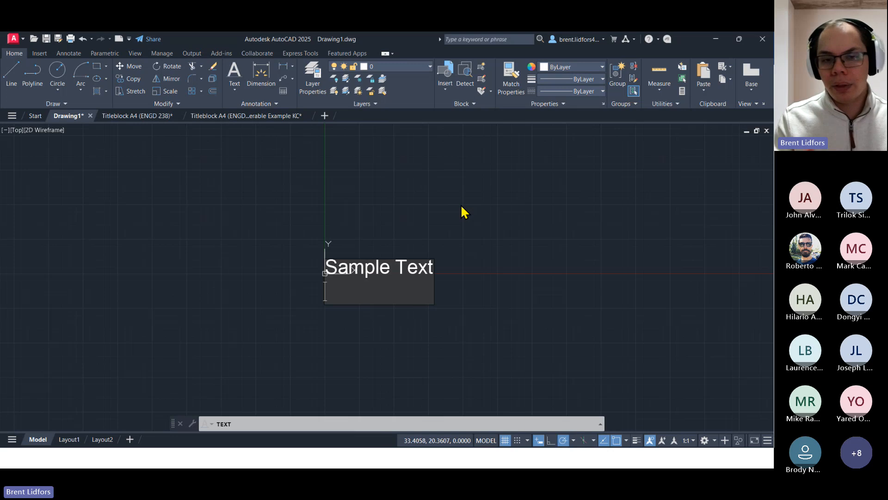
key("BackSpace")
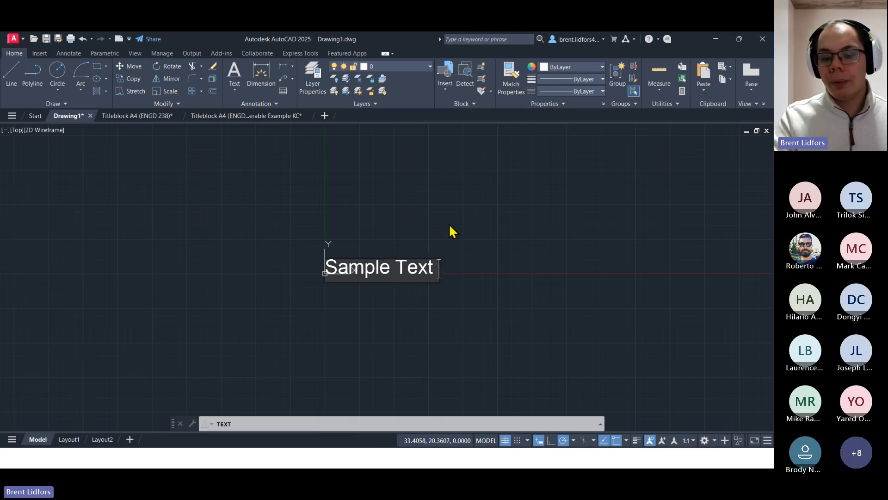
key("BackSpace")
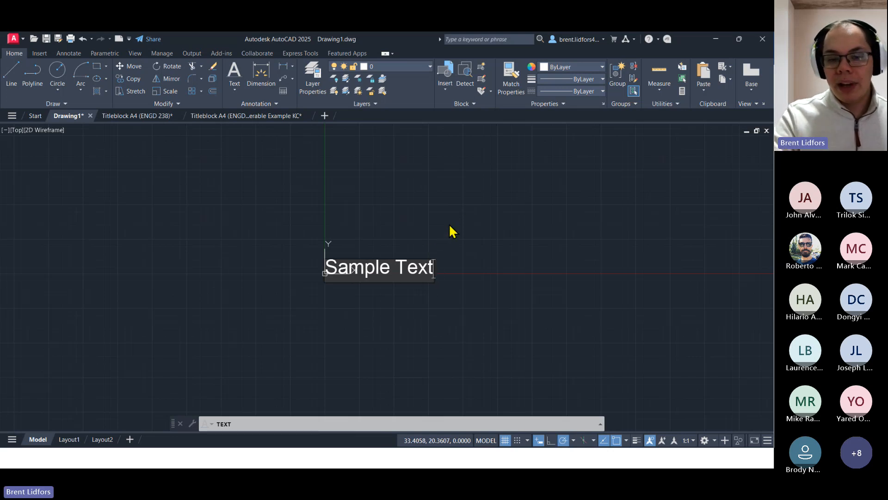
Finish the single-line text and select "Sample Text" to show its insertion grip
left_click(642, 226)
key("Escape")
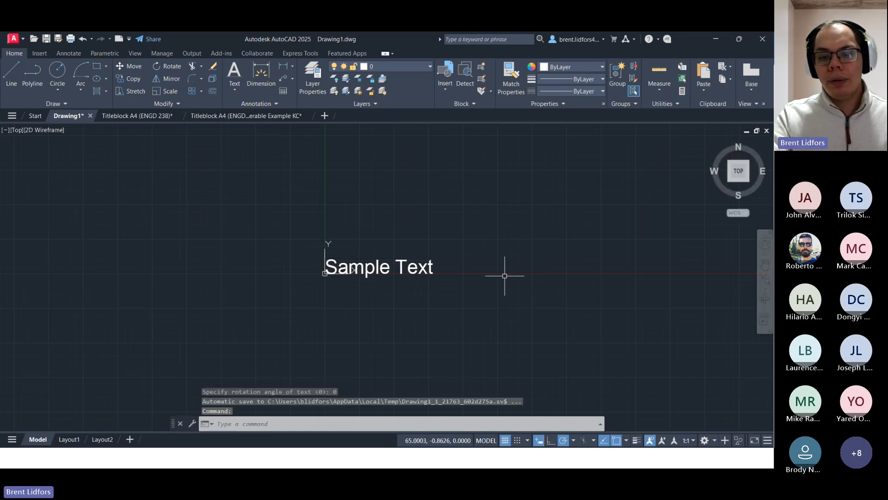
left_click(411, 276)
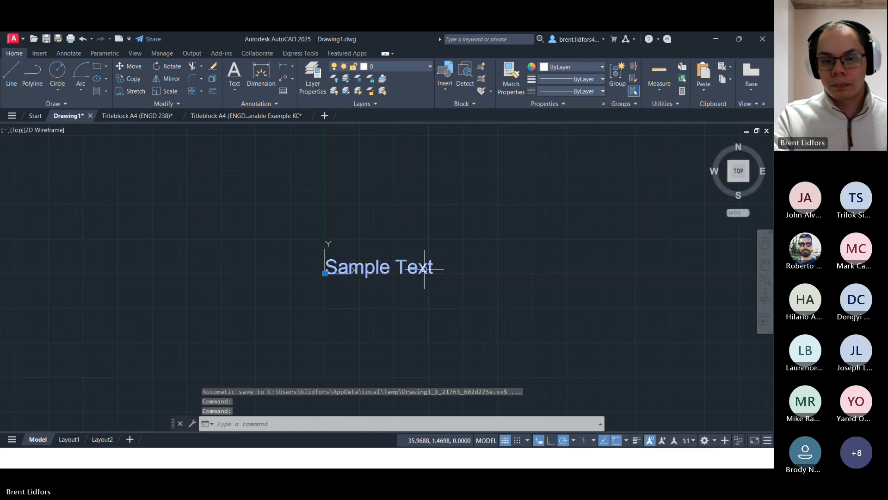
scroll(445, 275, "up", 2)
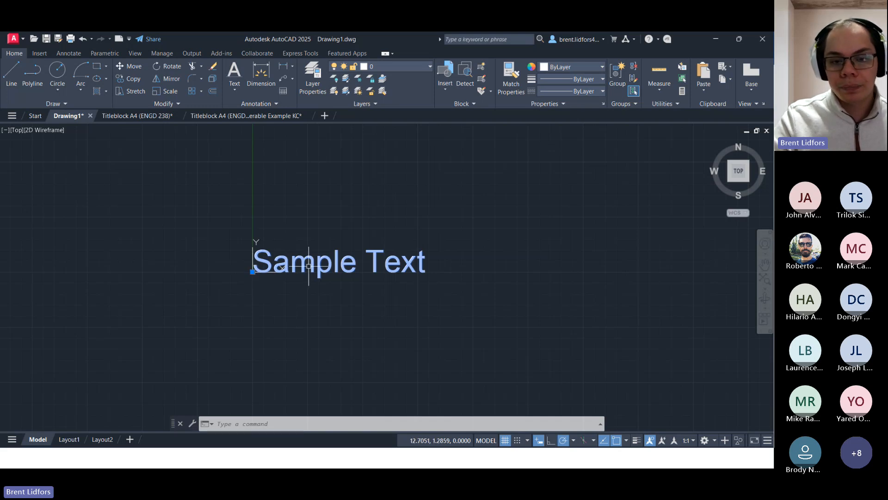
Open "Sample Text" for in-place editing, place the cursor inside it and leave the editor without changes
double_click(332, 281)
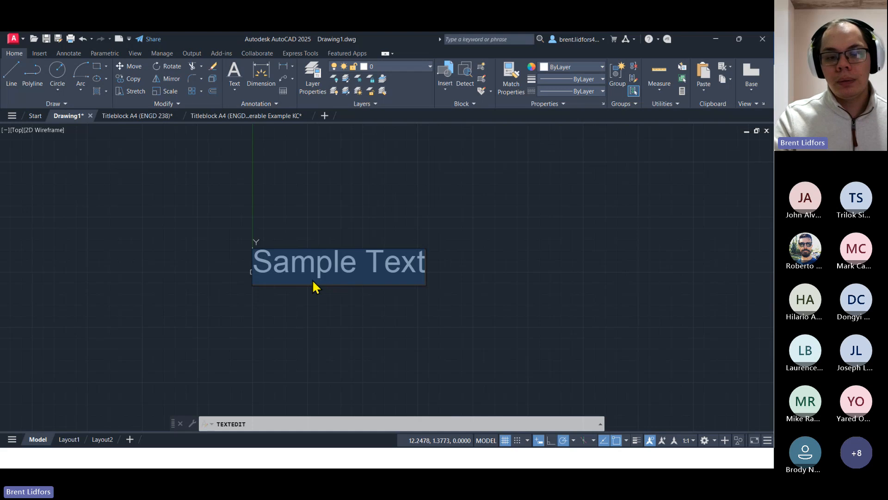
left_click(346, 277)
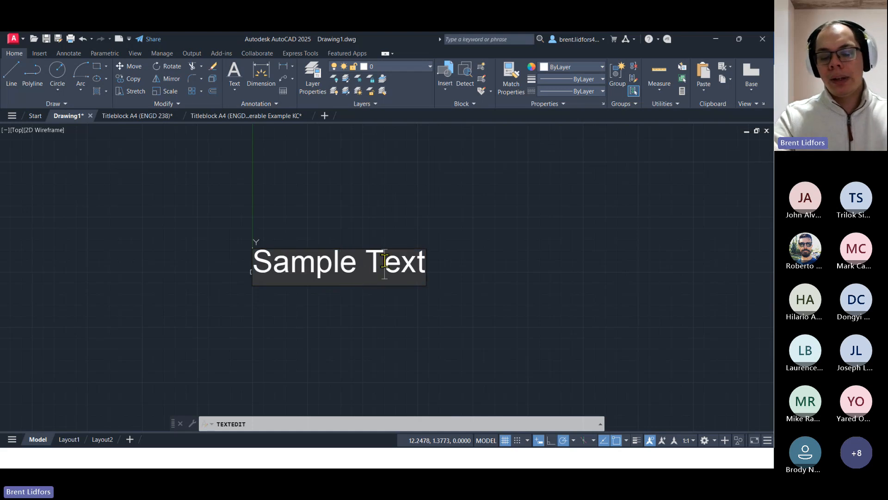
left_click(430, 347)
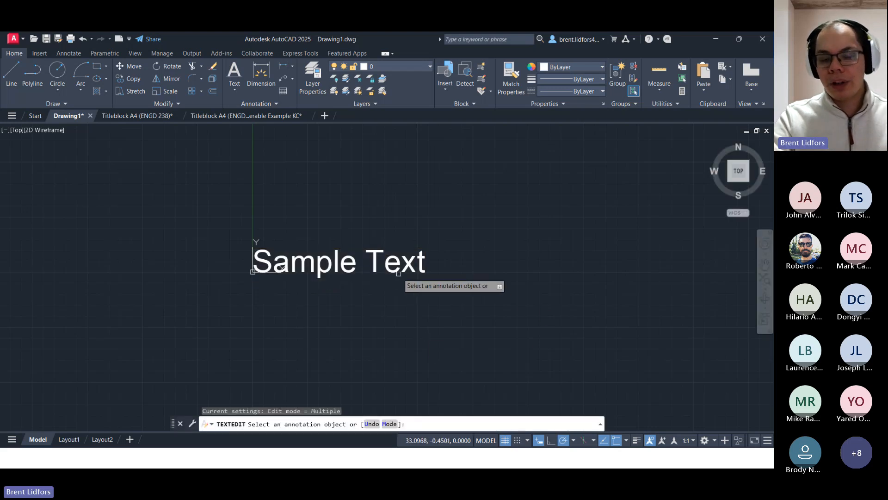
key("Escape")
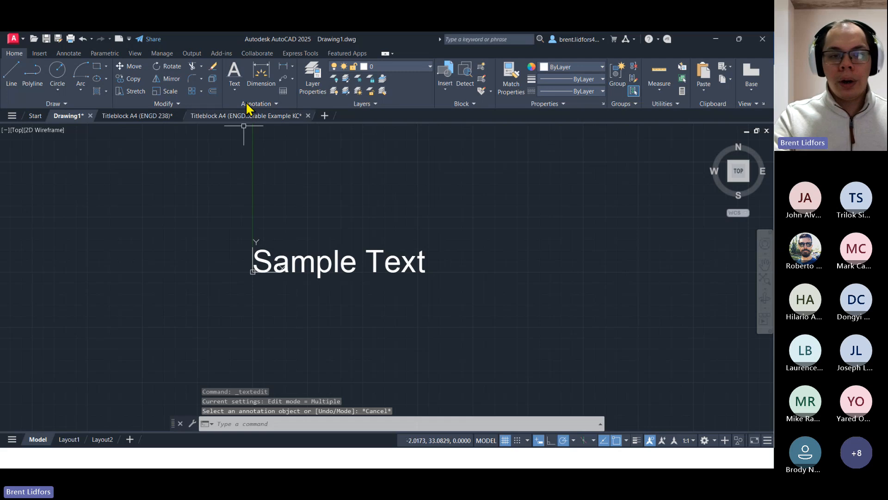
Try a single-line text reading "Sample te" above the existing one with height 5 and rotation 0, and discard it
left_click(233, 70)
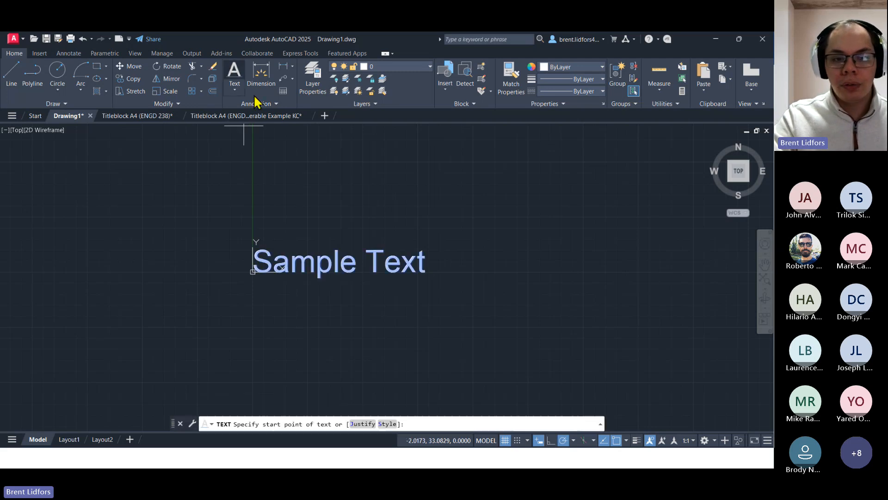
left_click(309, 196)
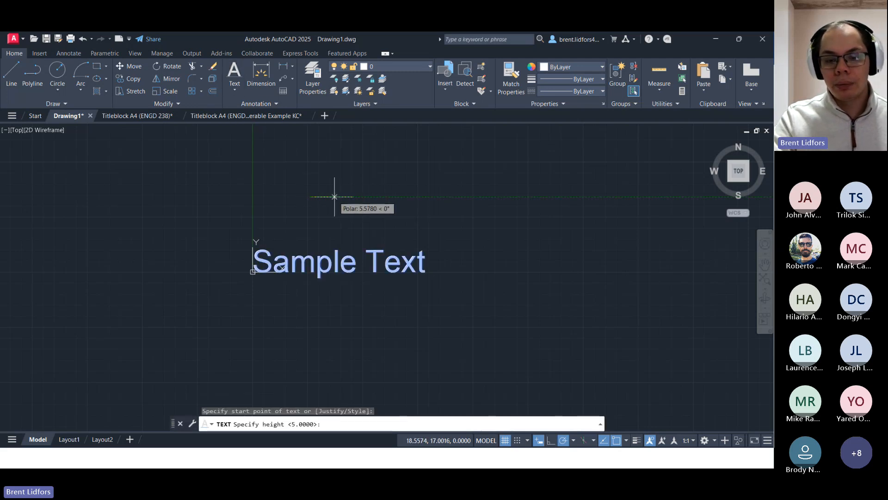
key("Return")
key("Return")
type("Sam")
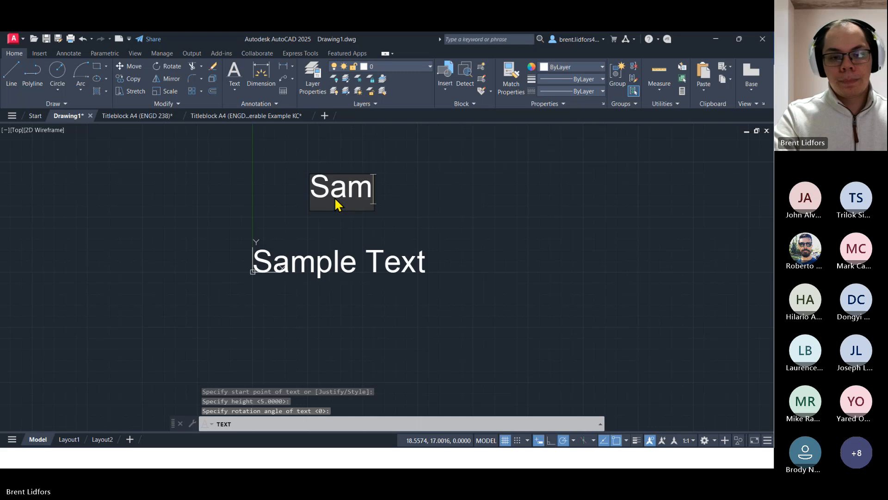
type("ple te")
key("Escape")
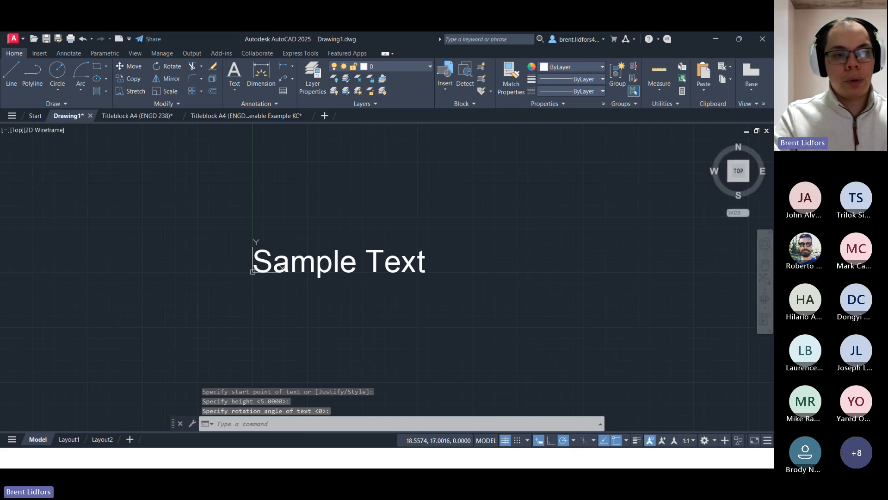
Start a single-line text with middle-left (ML) justification and place its point beside the "S" of the existing "Sample Text"
left_click(234, 75)
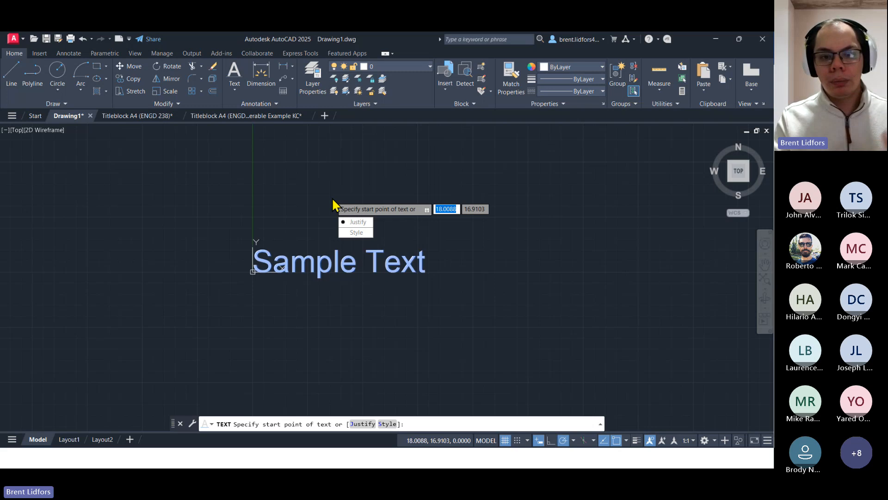
key("Return")
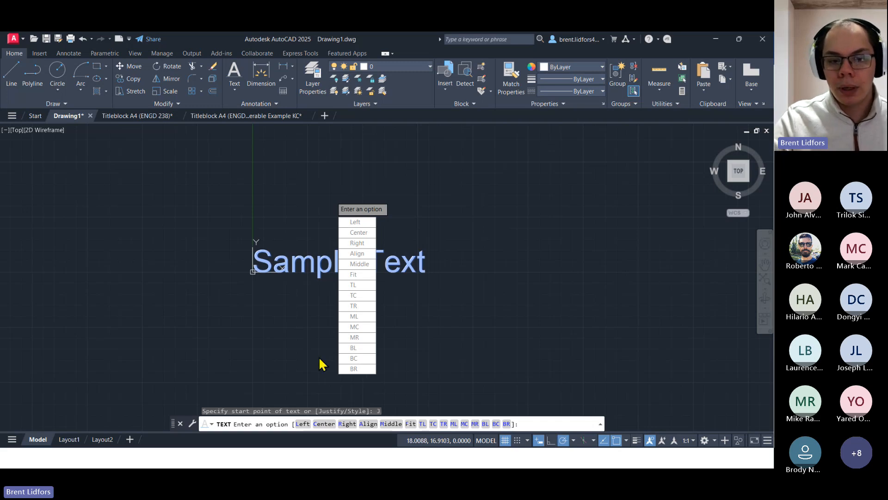
left_click(344, 317)
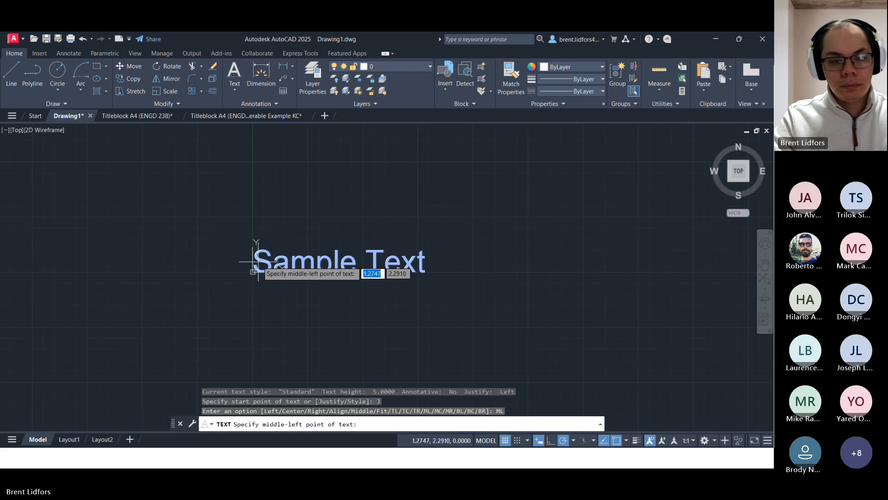
left_click(249, 260)
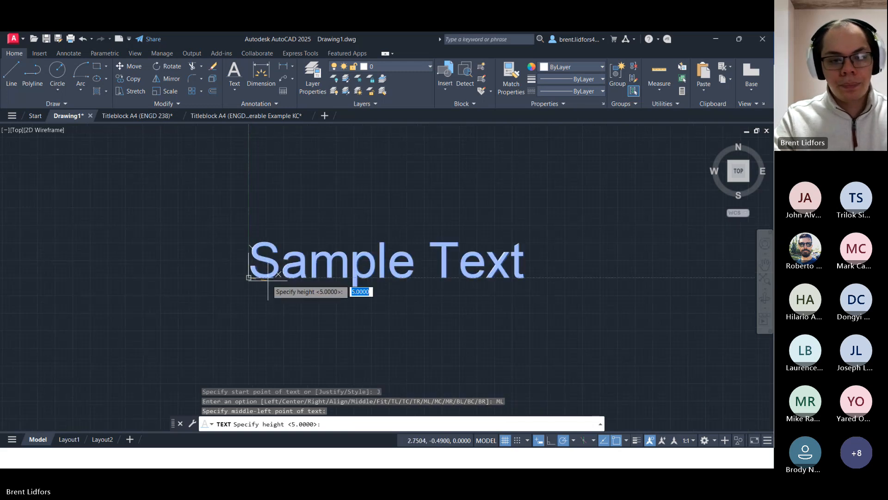
Accept height 5 and rotation 0, enter "Sample Text" as the content and finish the middle-left text
scroll(255, 259, "up", 3)
key("Return")
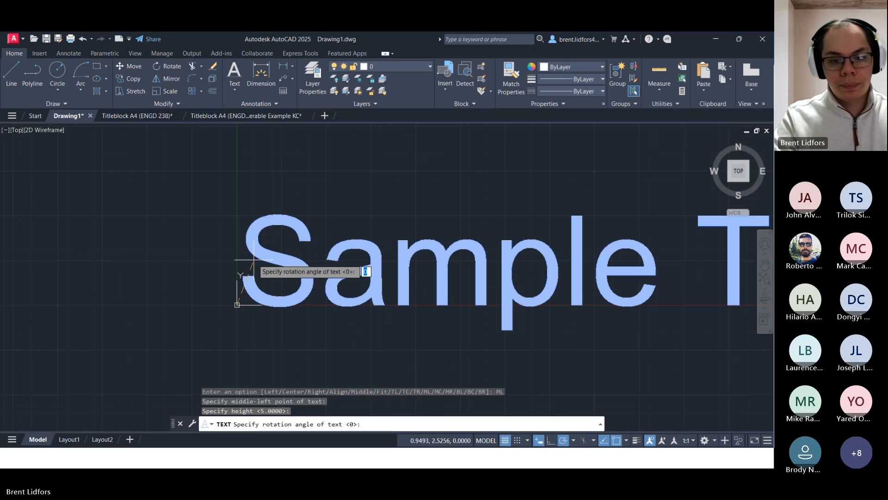
key("Return")
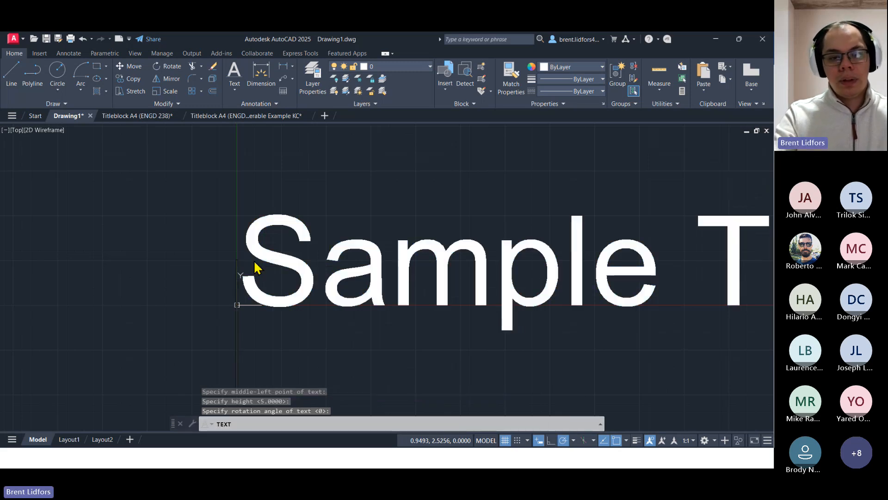
type("Sample")
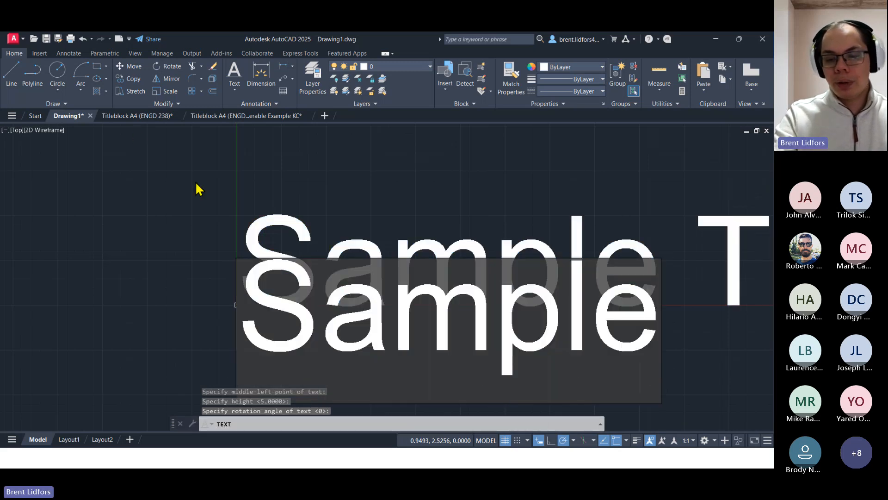
type(" Text")
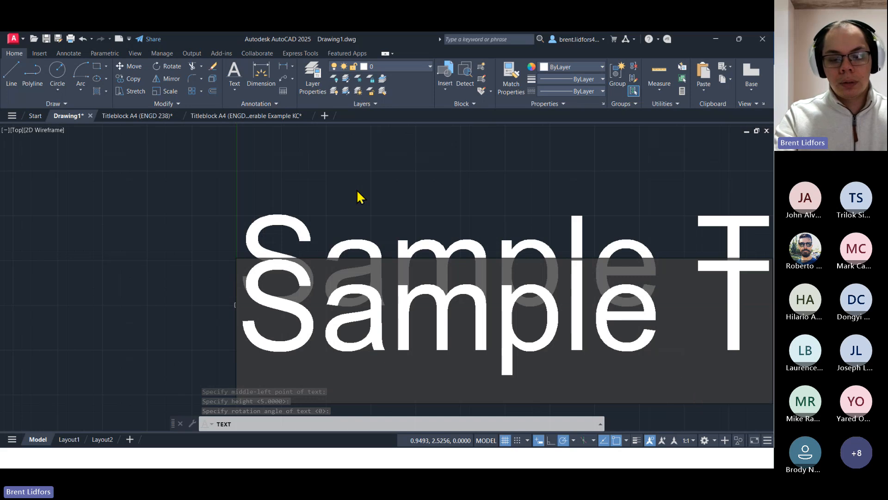
key("Return")
key("Return")
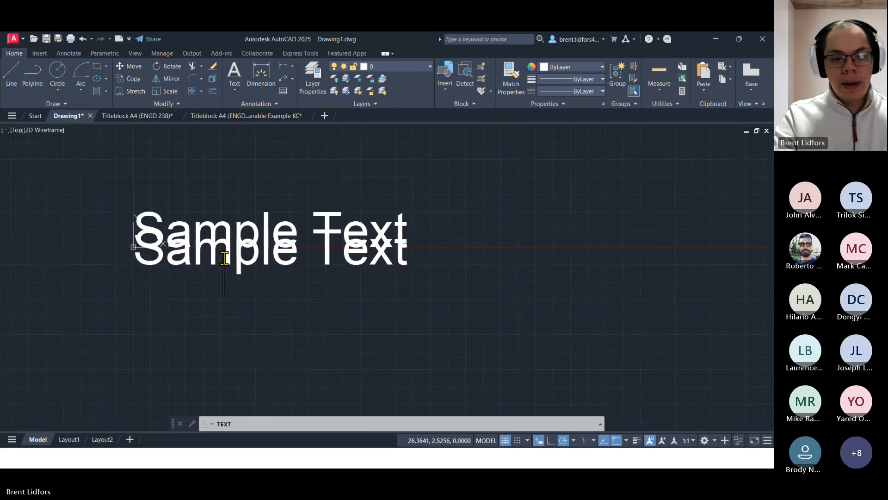
Select the new middle-left text and move it by its grip to just below the original line
left_click(224, 253)
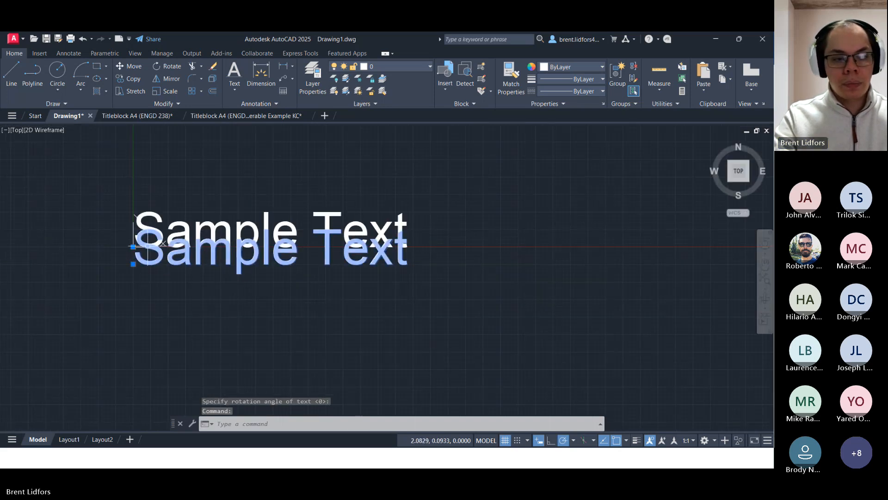
left_click(133, 247)
left_click(162, 310)
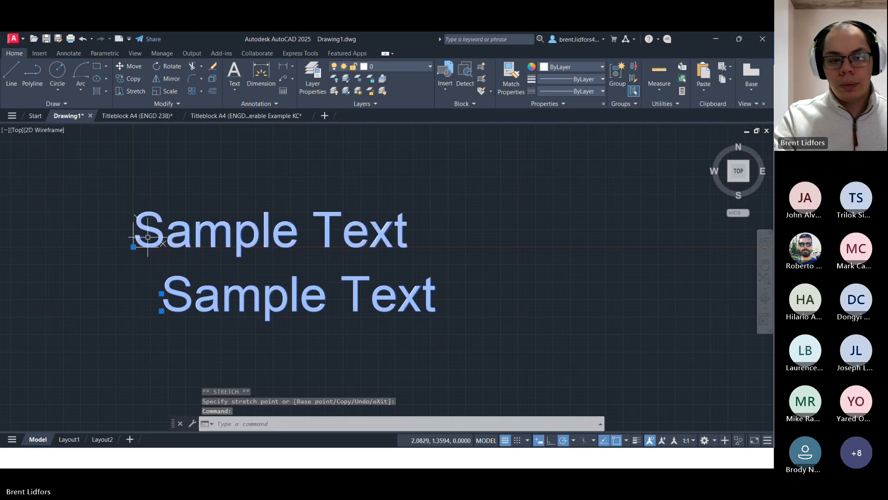
Move the original left-justified text along the X axis away from the origin by its insertion grip
left_click(133, 246)
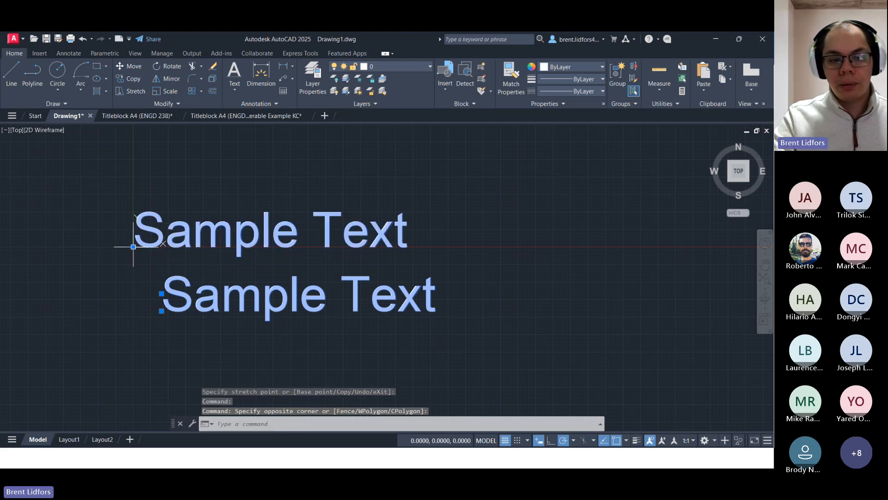
left_click(133, 246)
left_click(221, 246)
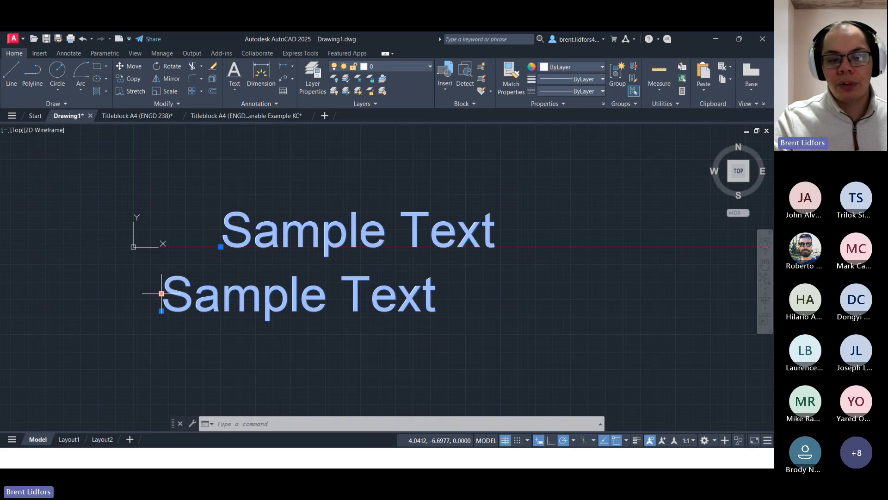
Reposition the lower "Sample Text" using both its middle-left and lower-left grips, leaving it below the first line, and clear the selection
left_click(161, 294)
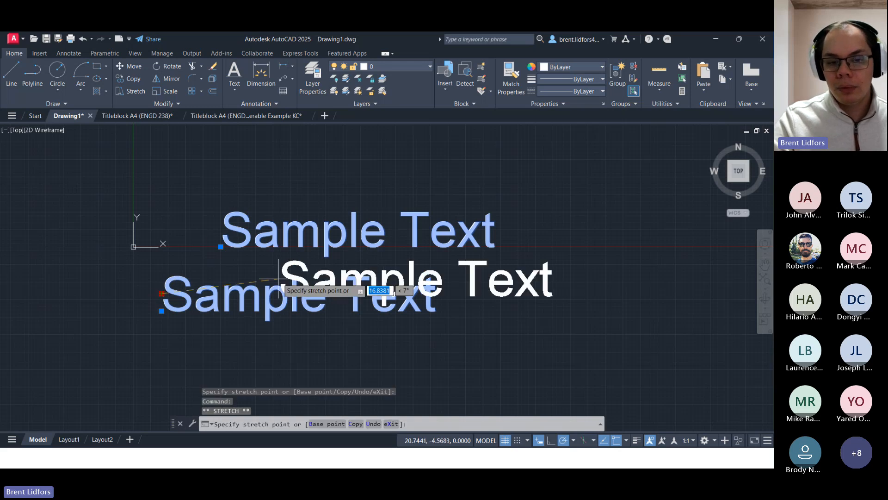
left_click(278, 279)
left_click(278, 280)
left_click(249, 309)
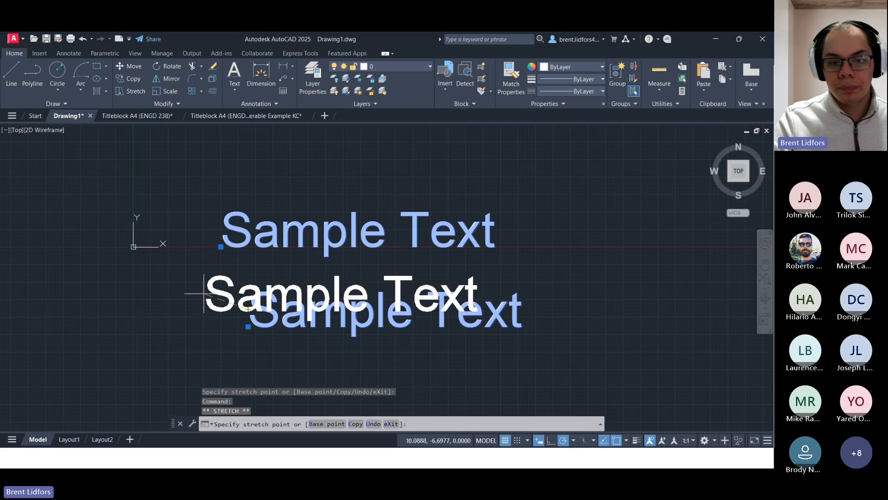
left_click(204, 311)
left_click(238, 348)
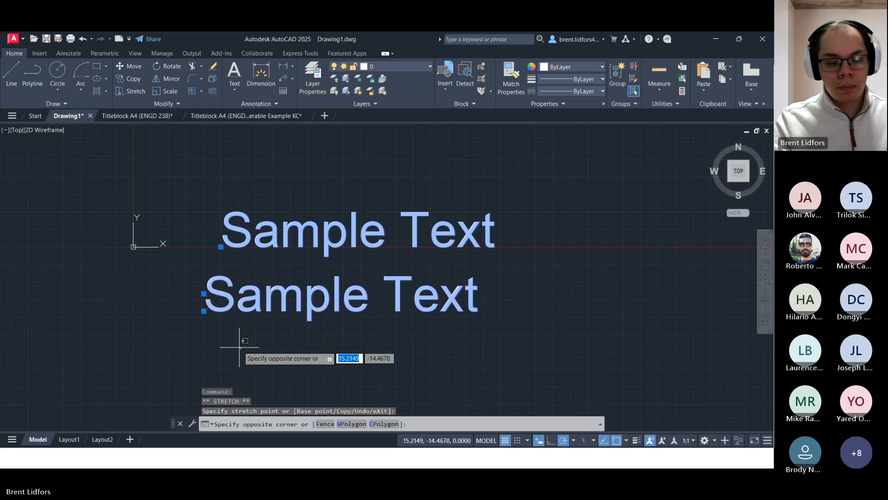
key("Escape")
key("Escape")
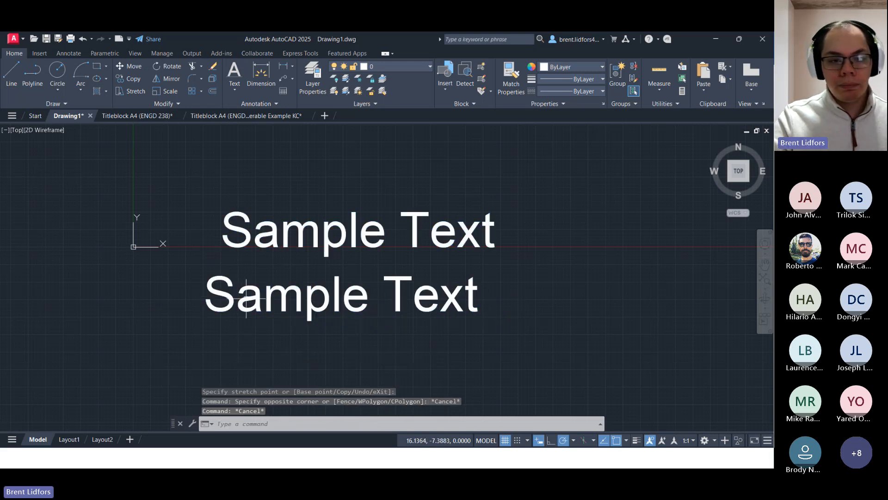
left_click(234, 74)
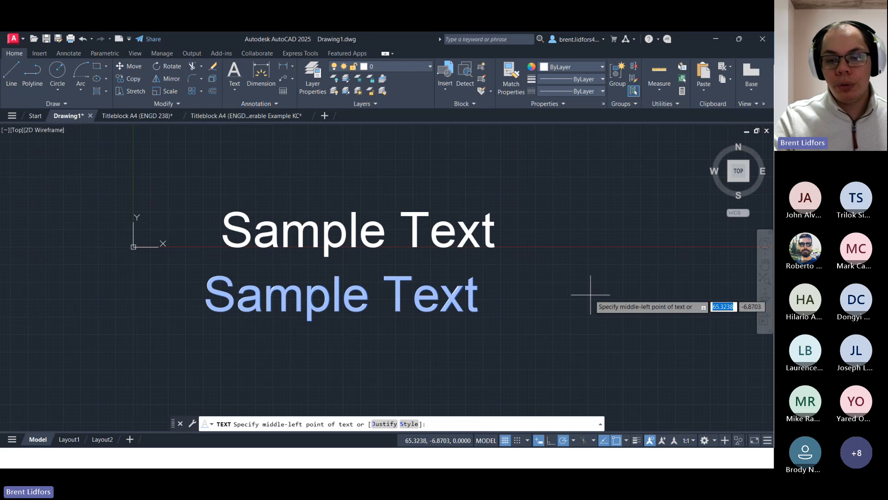
left_click(289, 171)
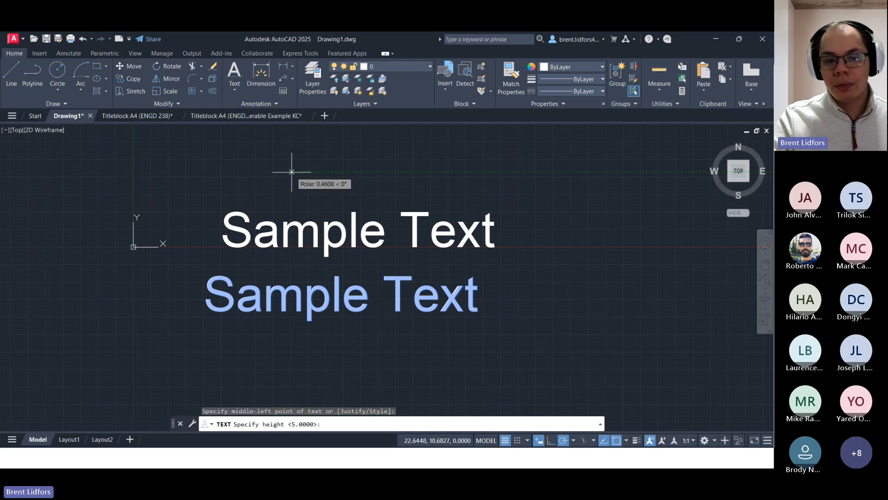
key("Escape")
Start a single-line text with middle-center (MC) justification and place its middle point above the two existing text lines
left_click(235, 74)
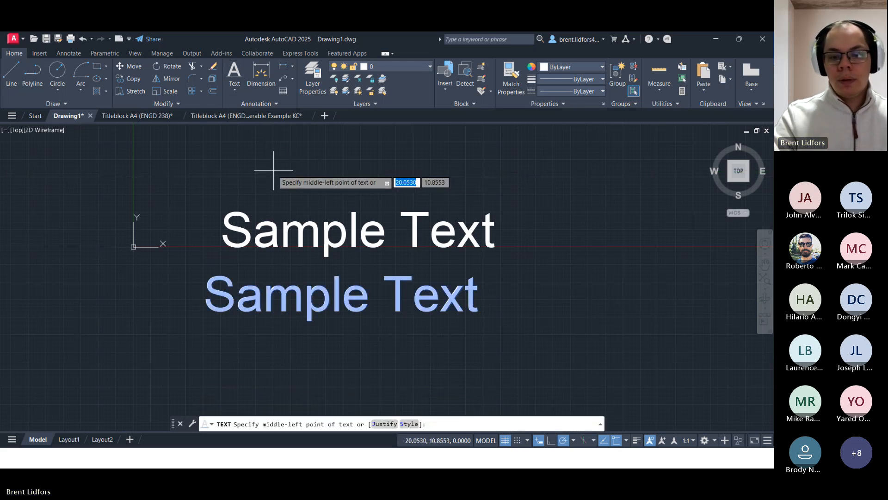
type("J")
key("Return")
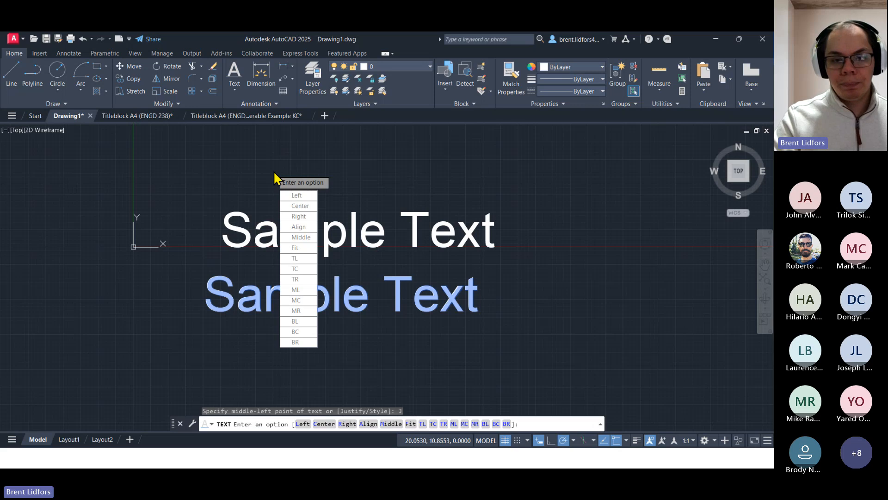
key("Down")
key("Down")
key("Down")
key("Down")
key("Down")
key("Down")
key("Down")
key("Down")
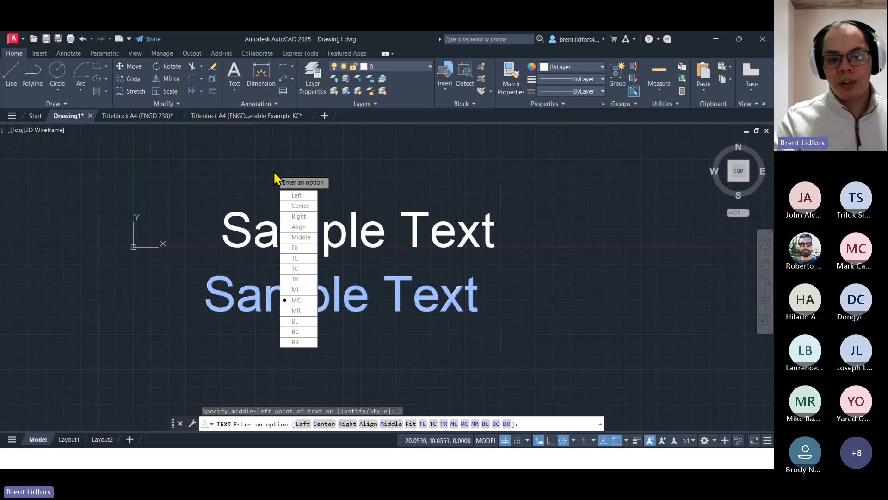
key("Return")
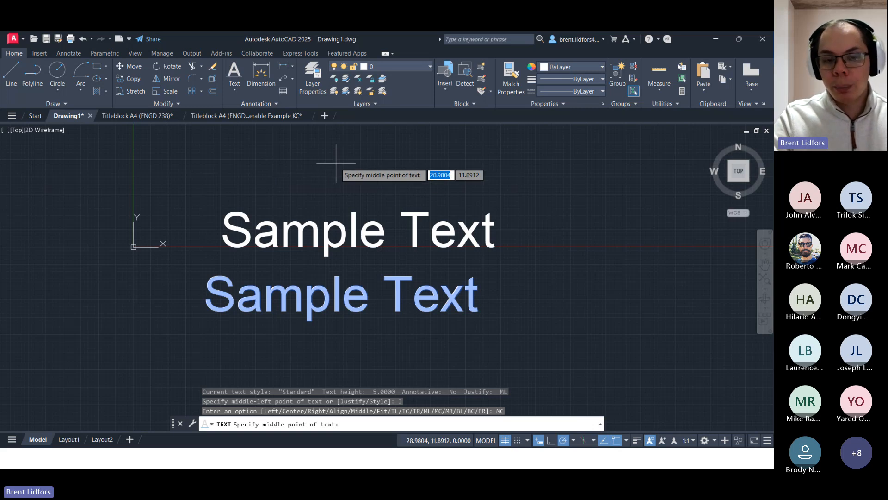
left_click(336, 162)
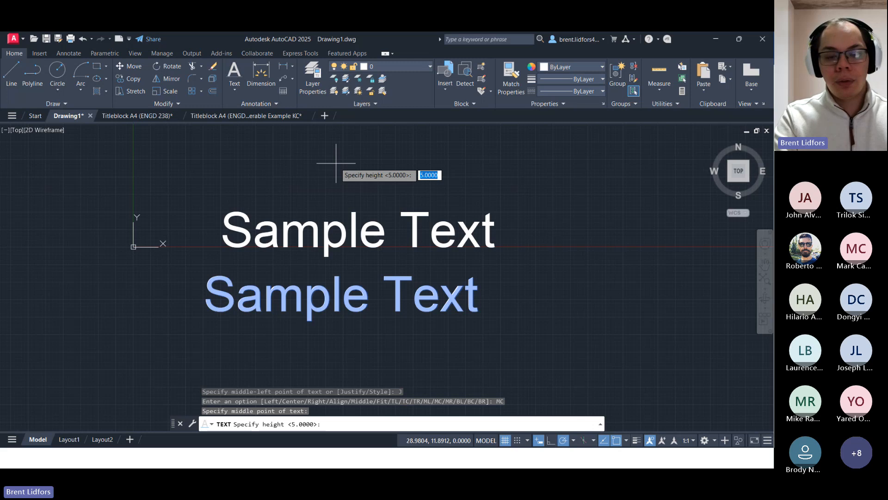
Accept height 5 and rotation 0 for the middle-center text, enter "Sample Text" and finish it
key("Return")
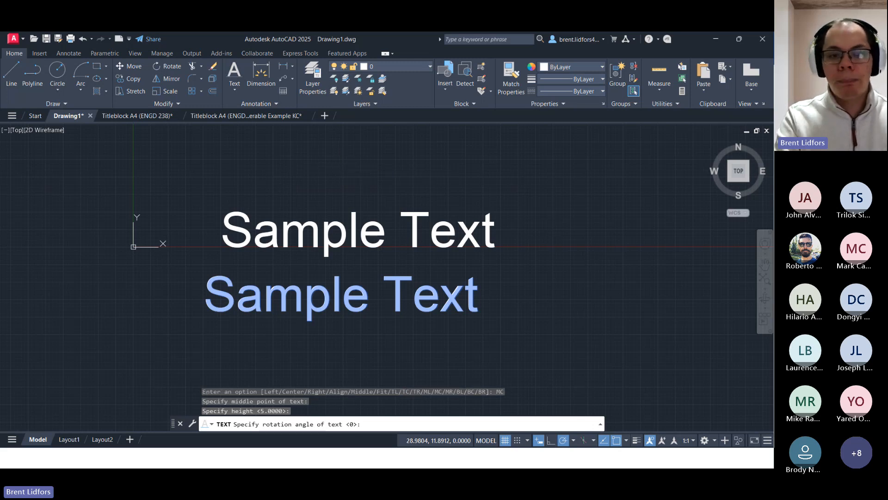
key("Return")
type("Sample te")
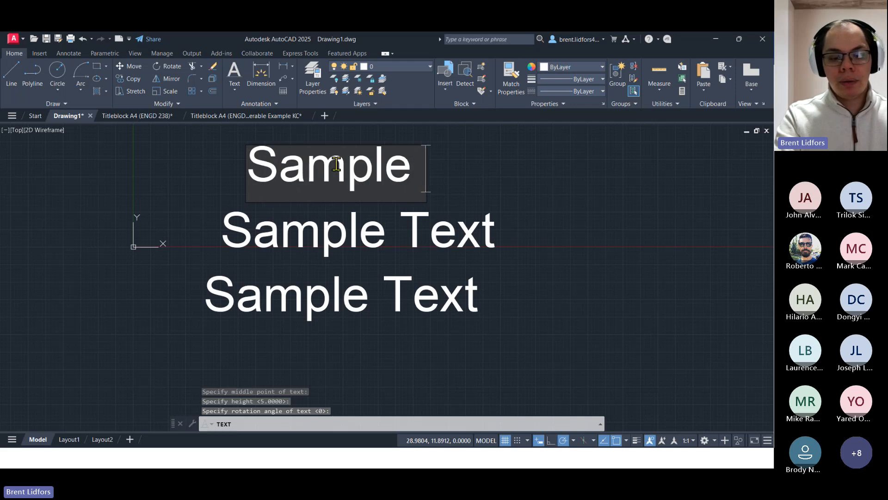
key("BackSpace")
key("BackSpace")
type("Text")
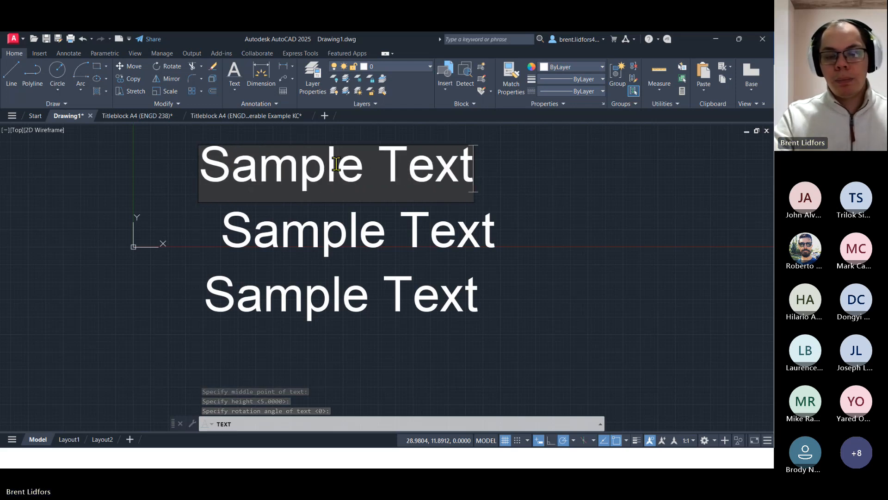
key("Return")
key("Return")
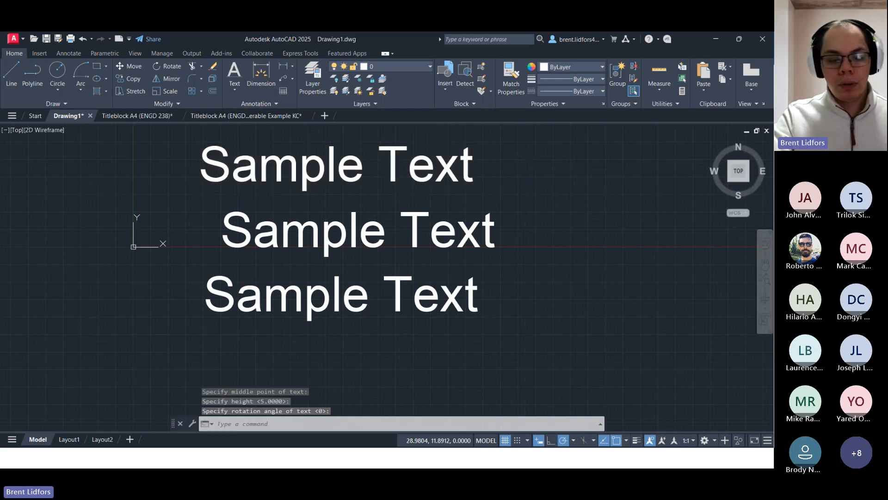
Reposition the middle-center "Sample Text" by its middle grip to about 34.5, 12.6, above the other two lines, and clear the selection
left_click(201, 174)
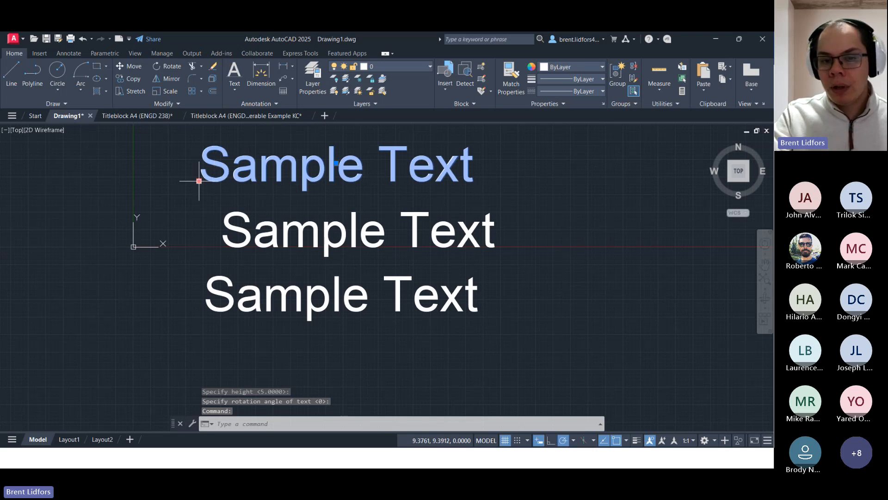
left_click(337, 163)
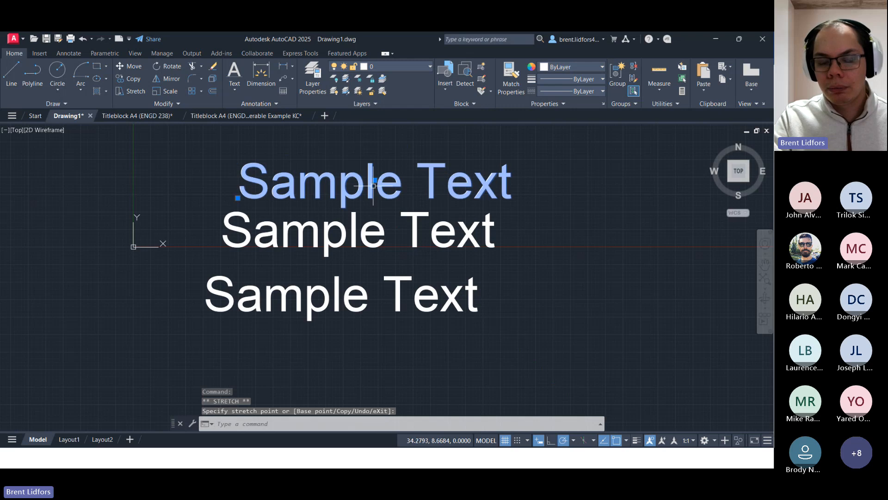
left_click(375, 180)
left_click(375, 180)
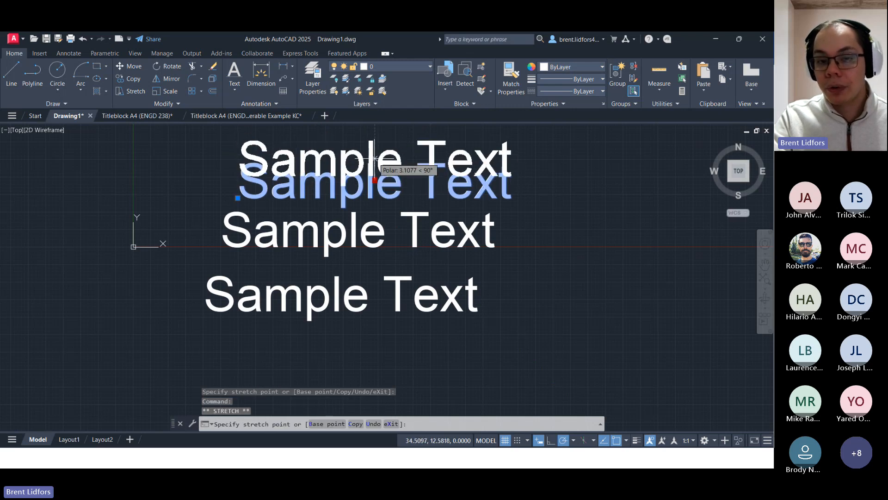
left_click(374, 159)
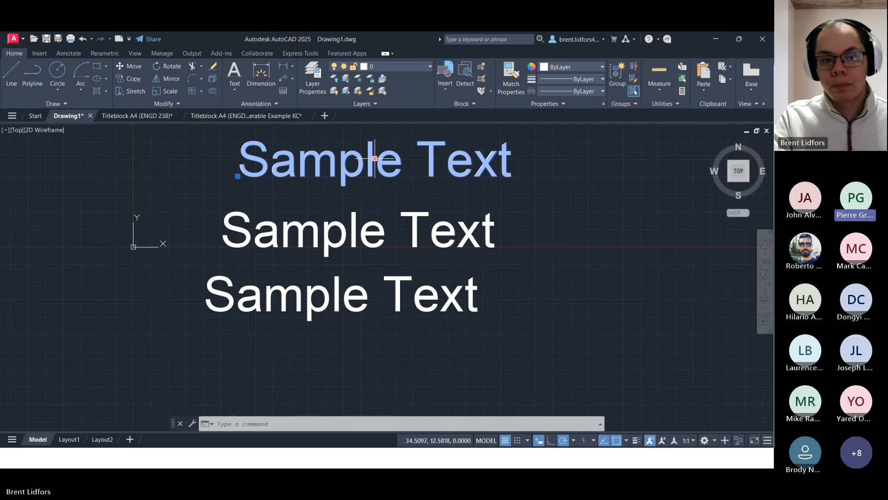
left_click(375, 158)
key("Escape")
key("Escape")
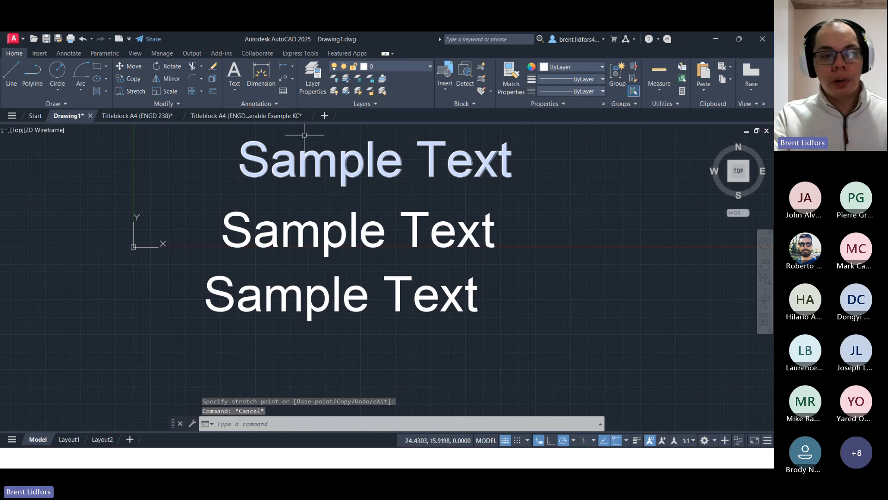
Start a single-line text with top-right (TR) justification and place its top-right point at about 35.8, 35.9, above the existing lines
middle_click_drag(358, 226, 358, 378)
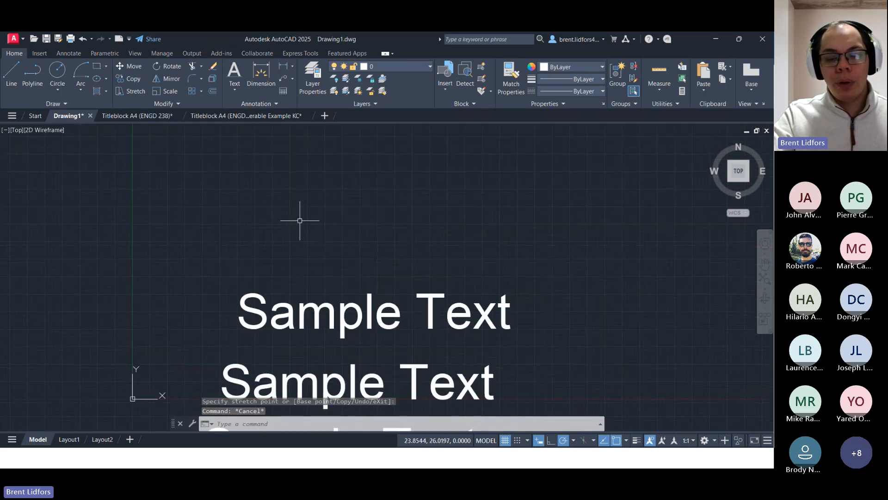
middle_click_drag(299, 281, 299, 328)
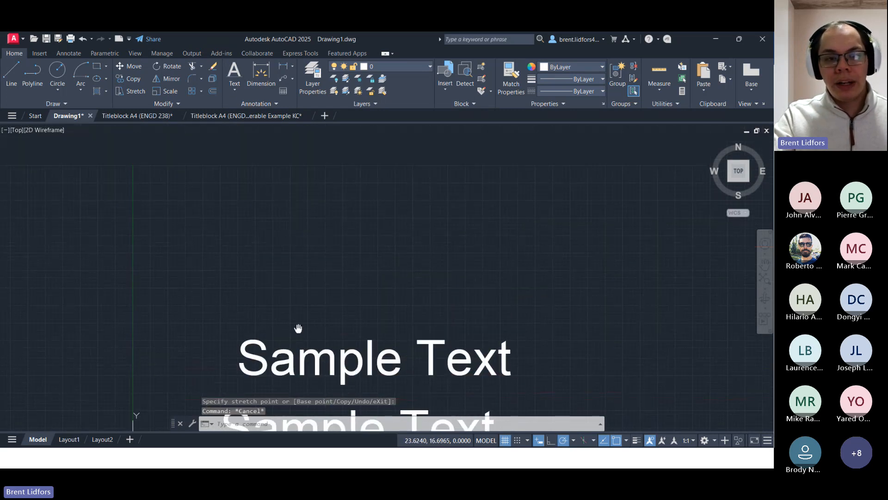
left_click(235, 73)
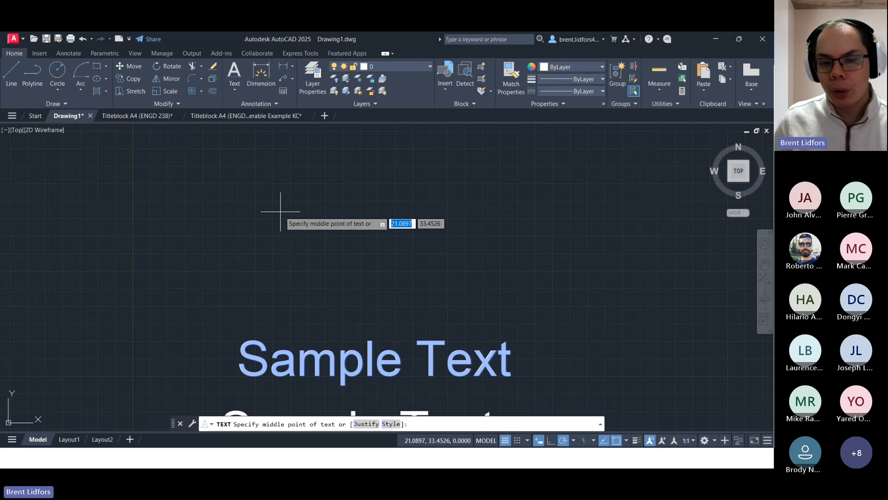
key("Down")
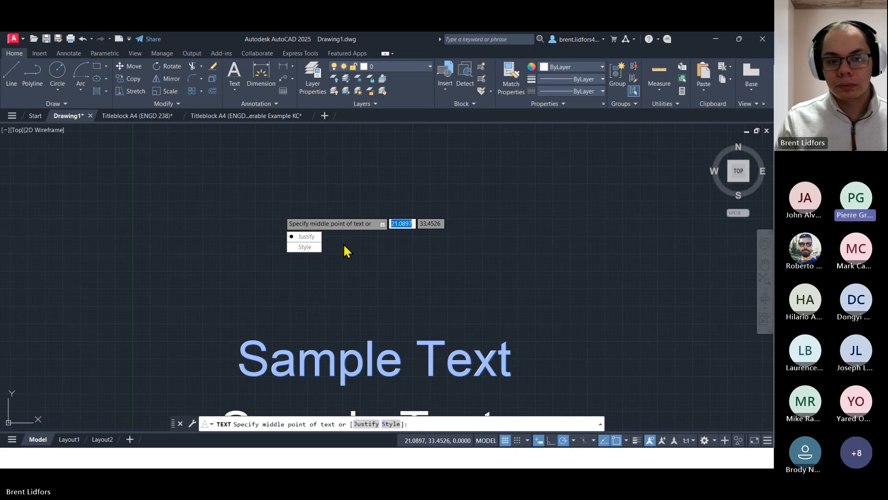
left_click(313, 239)
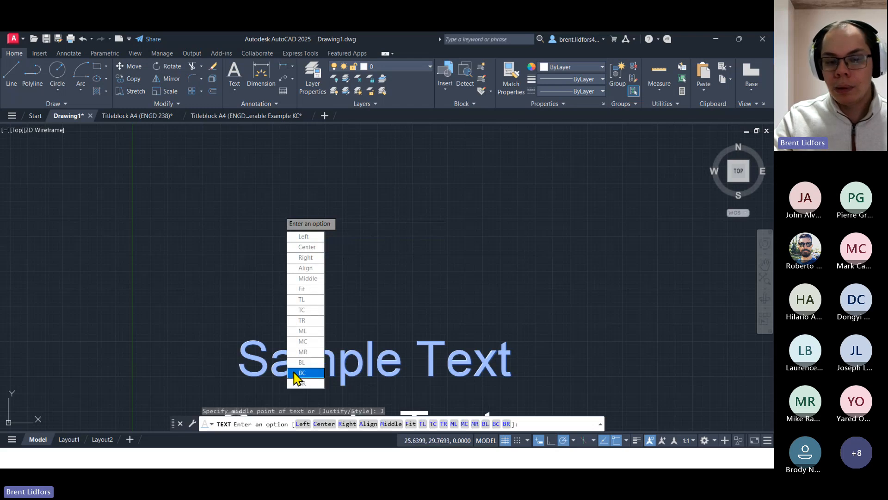
left_click(314, 319)
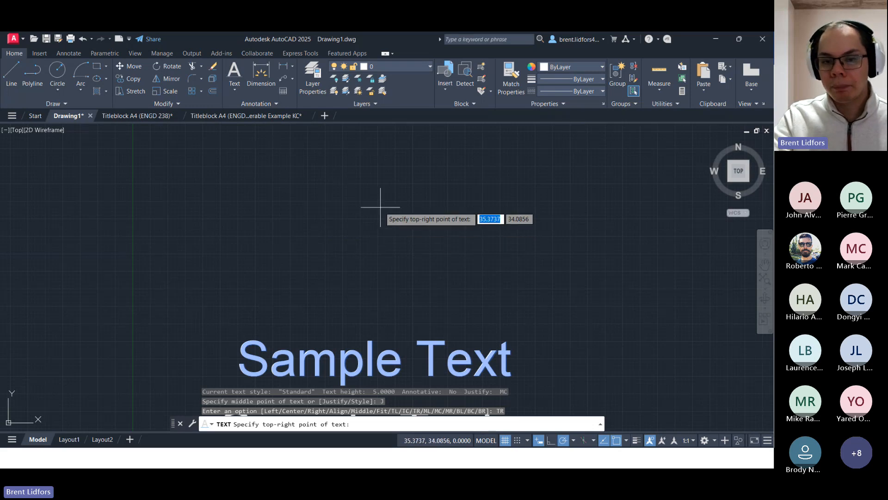
left_click(381, 208)
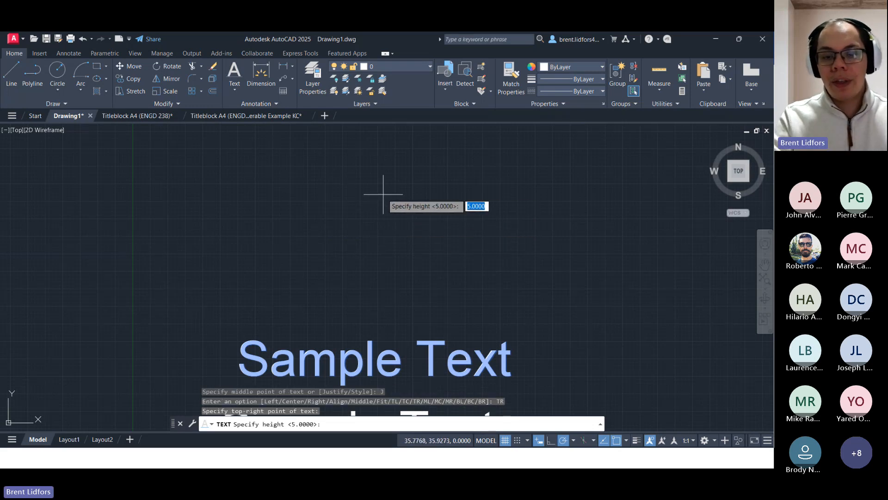
Accept height 5 and rotation 0 for the top-right text, enter "Sample Text" and finish it
key("Return")
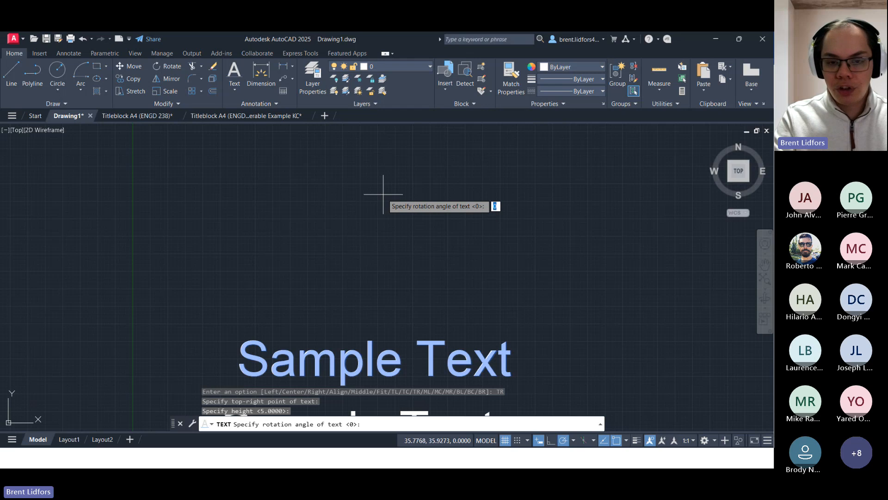
key("Return")
type("Sample t")
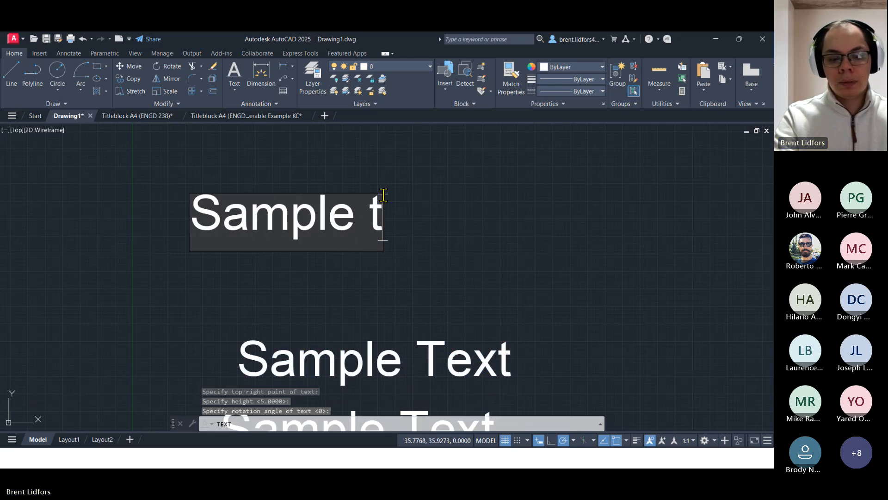
key("BackSpace")
type("Text")
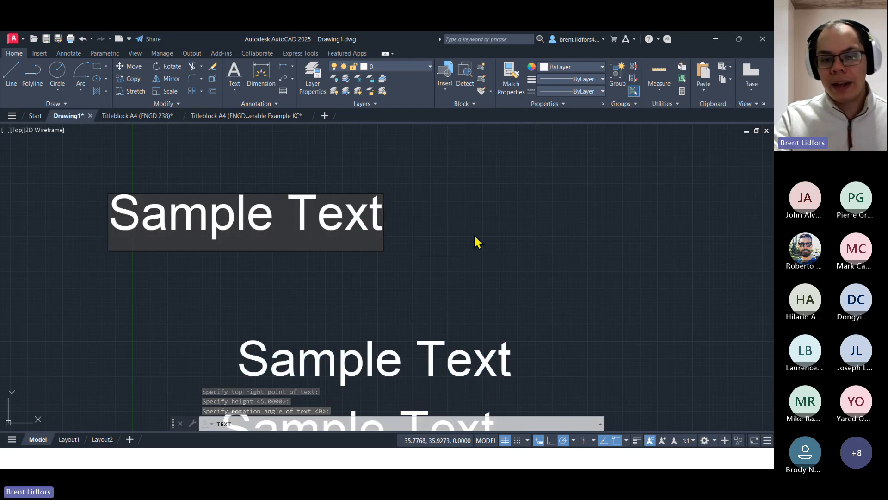
left_click(500, 216)
key("Escape")
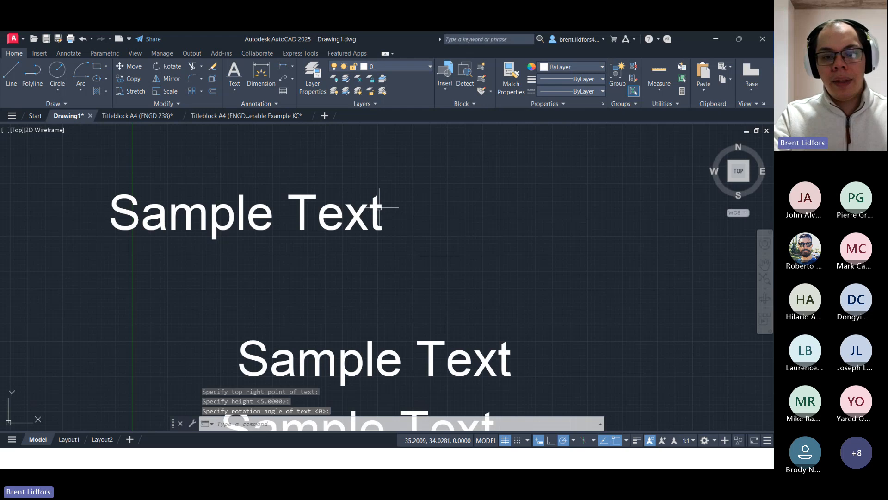
Move the top-right-justified text along the X axis by its top-right grip to about X 45.2
left_click(376, 207)
left_click(383, 194)
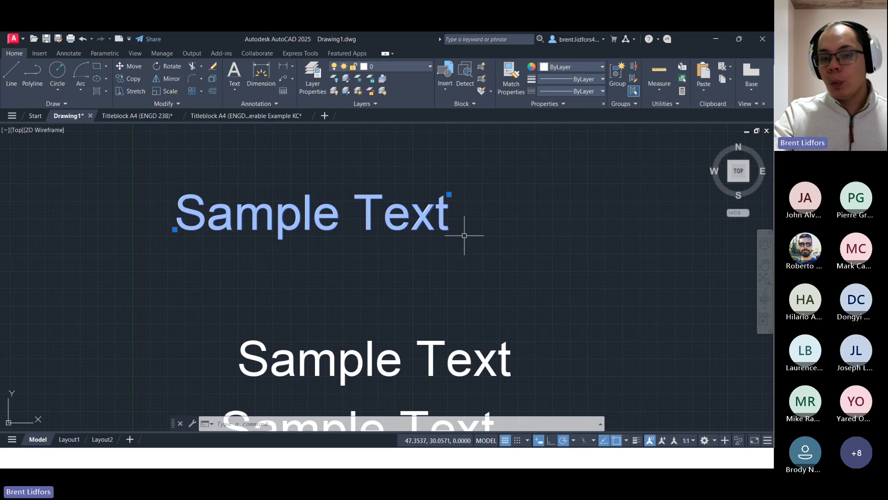
double_click(400, 220)
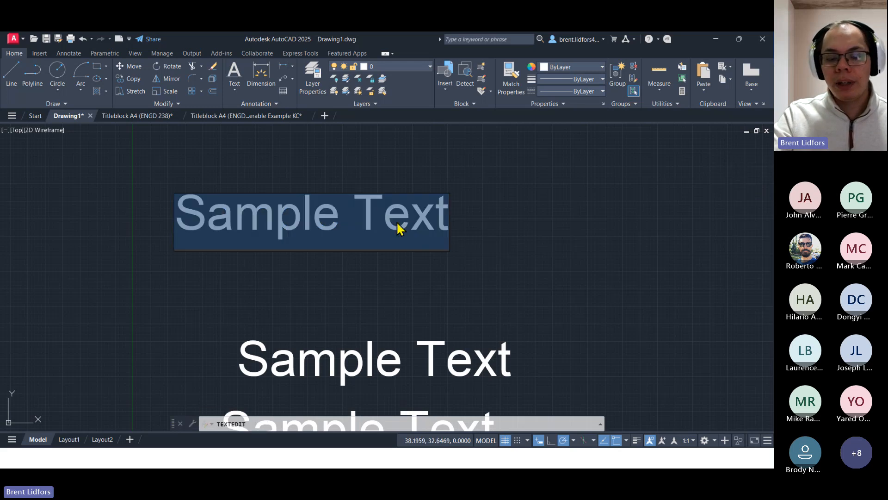
left_click(411, 222)
left_click(346, 214)
left_click(314, 216)
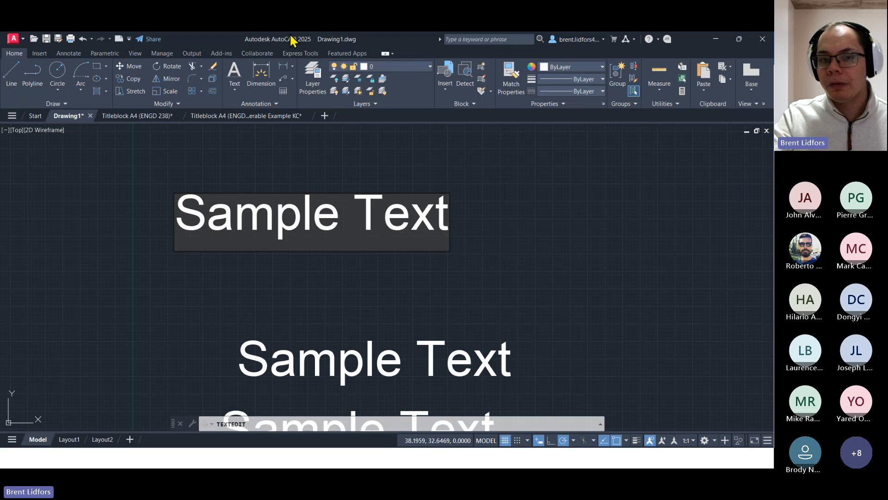
left_click(267, 40)
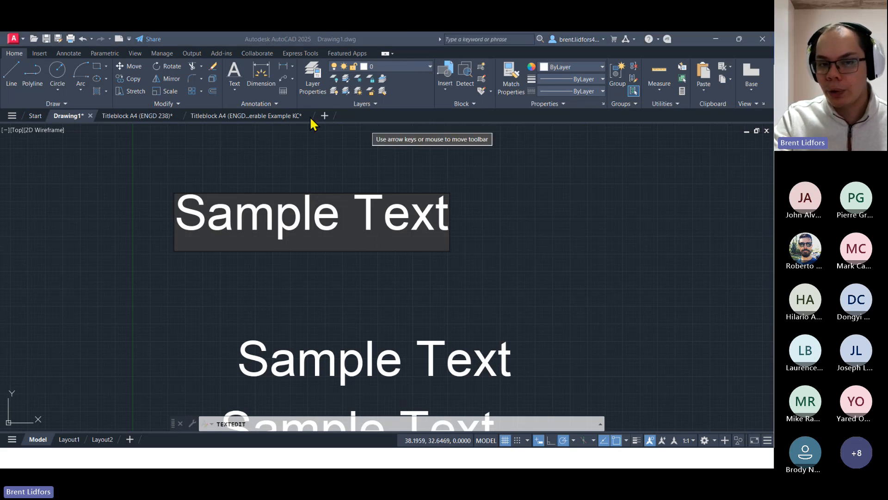
left_click(472, 252)
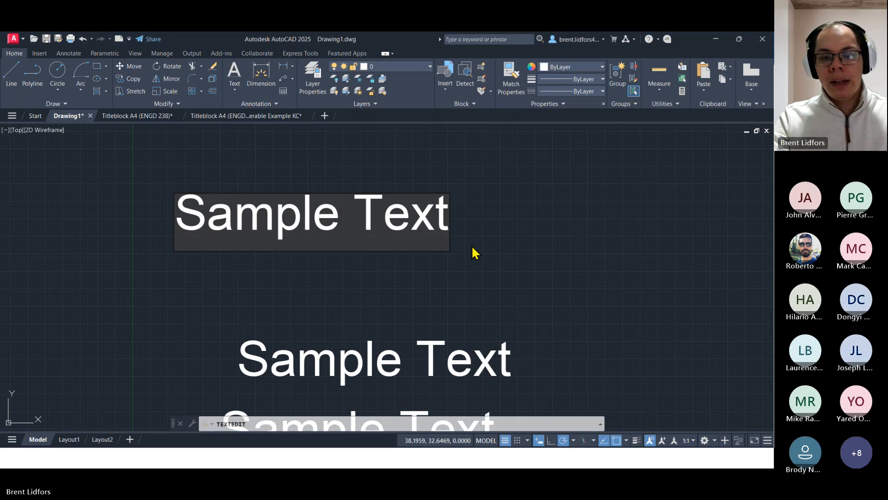
left_click(405, 257)
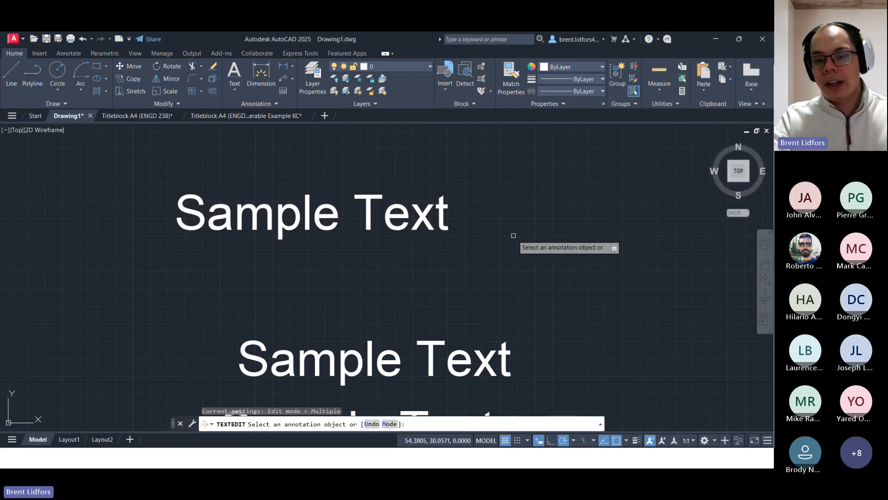
key("Escape")
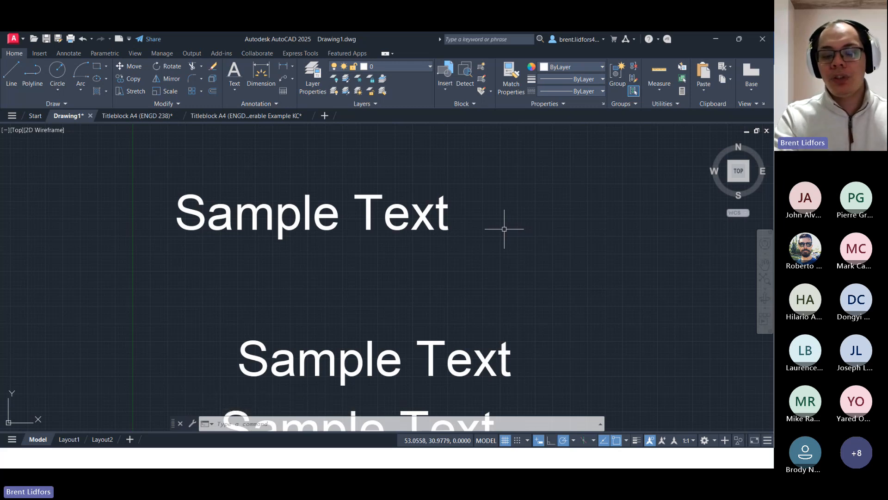
Change the justification of the uppermost "Sample Text" to middle-left (ML) with the TJUST command
type("TJUST")
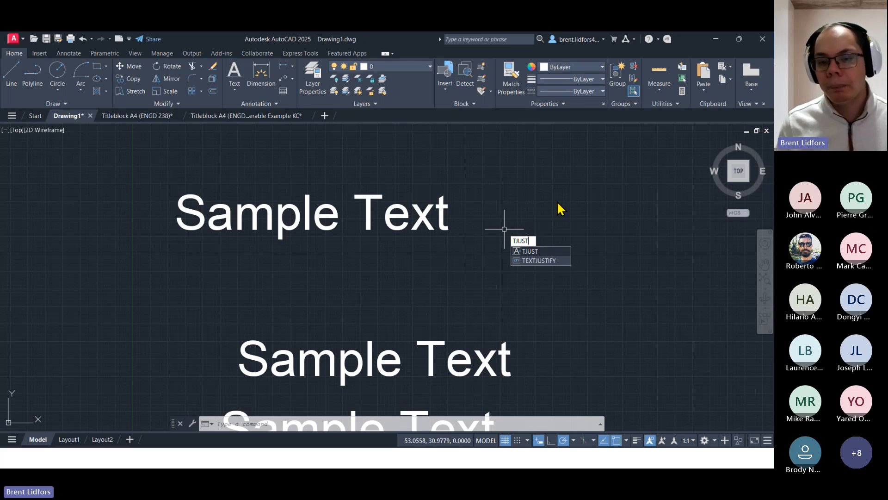
key("Return")
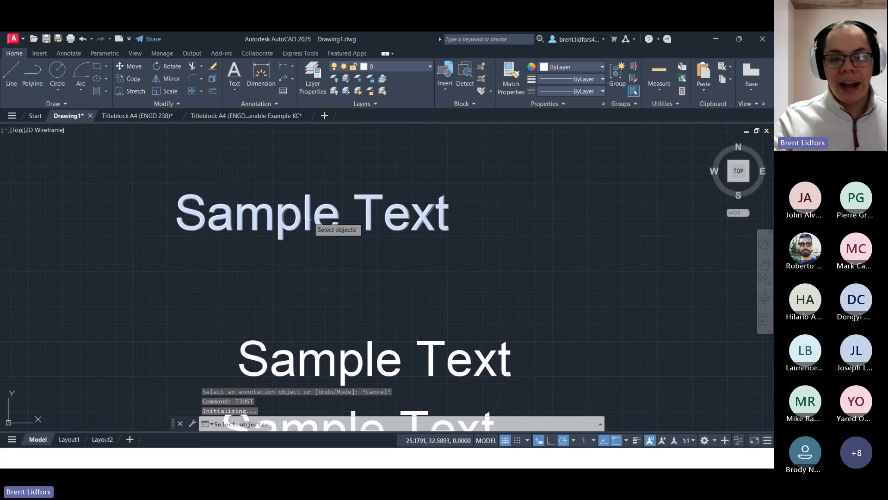
left_click(273, 224)
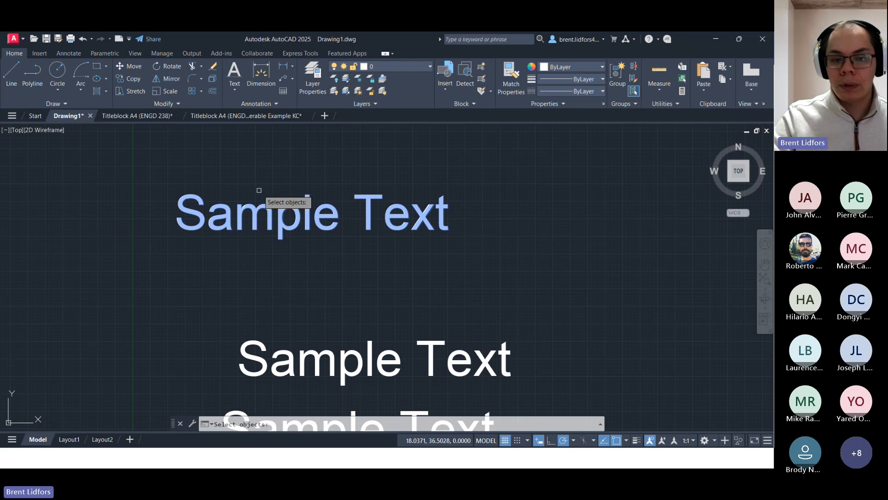
key("Return")
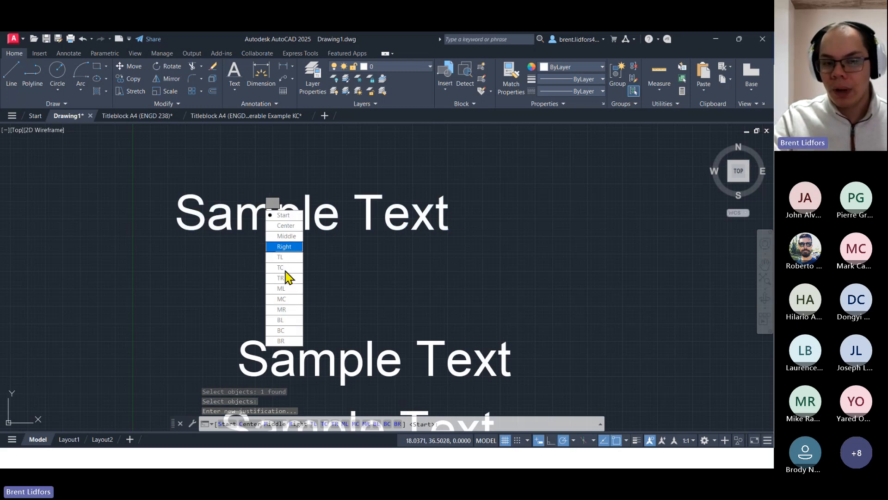
left_click(281, 288)
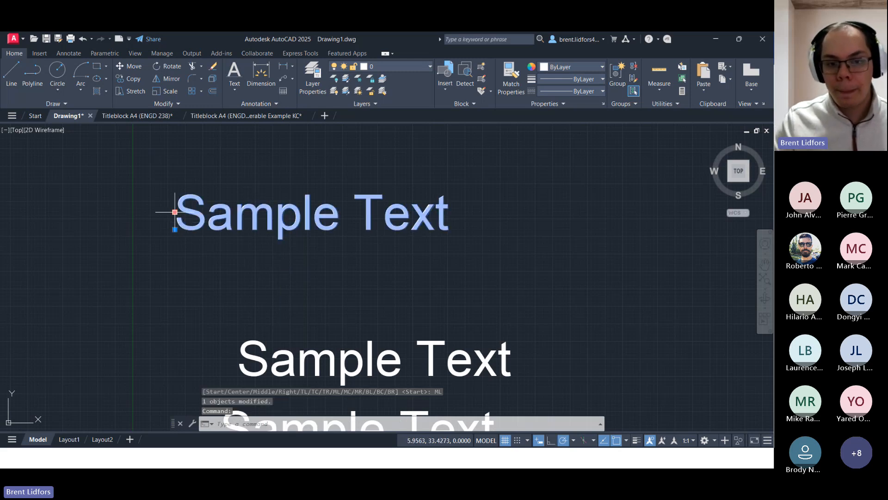
Run TJUST on the uppermost text again and set its justification back to top-right (TR)
type("tjust")
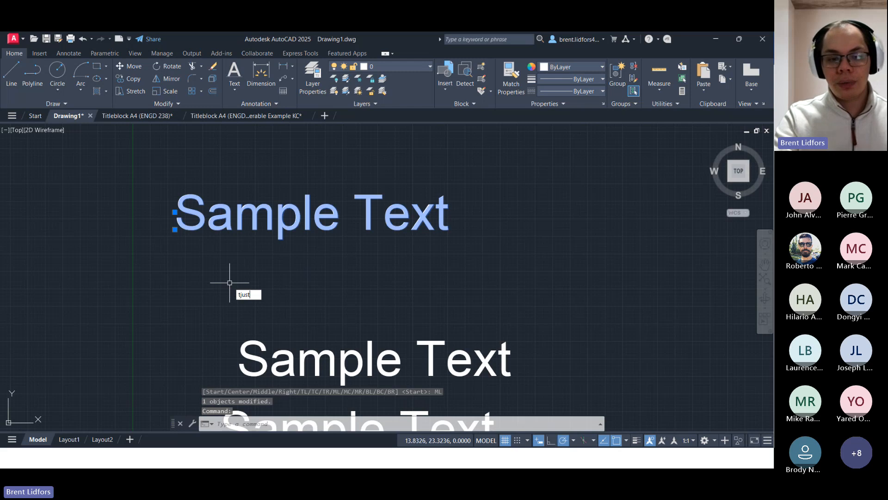
key("Return")
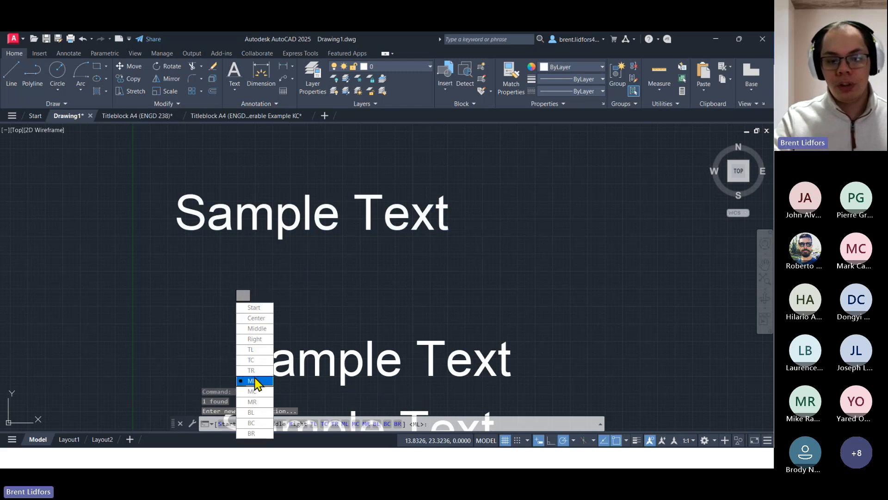
left_click(253, 380)
Use TJUST to set the uppermost text's justification to middle-right (MR), check its grips and clear the selection
left_click(400, 220)
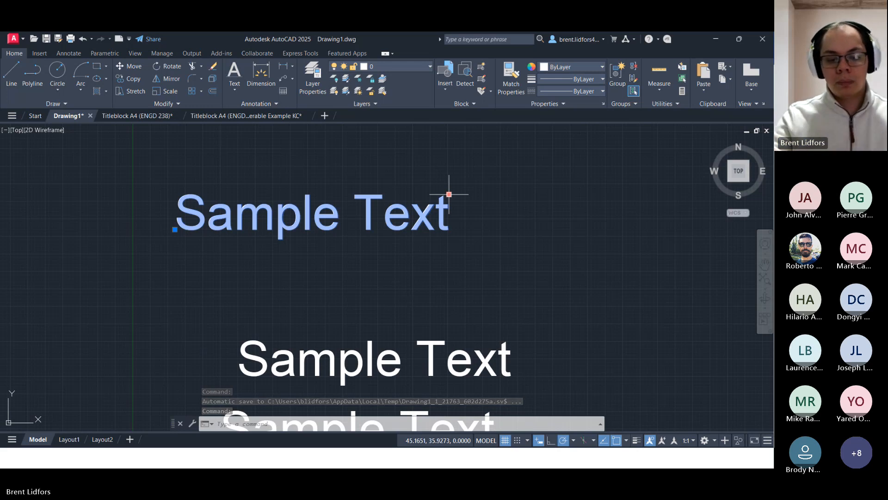
type("TJUST")
key("Return")
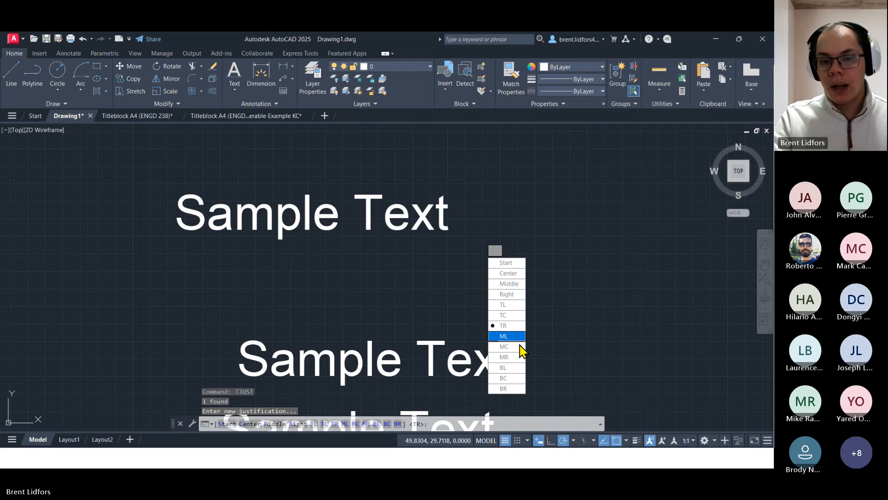
left_click(513, 357)
left_click(451, 211)
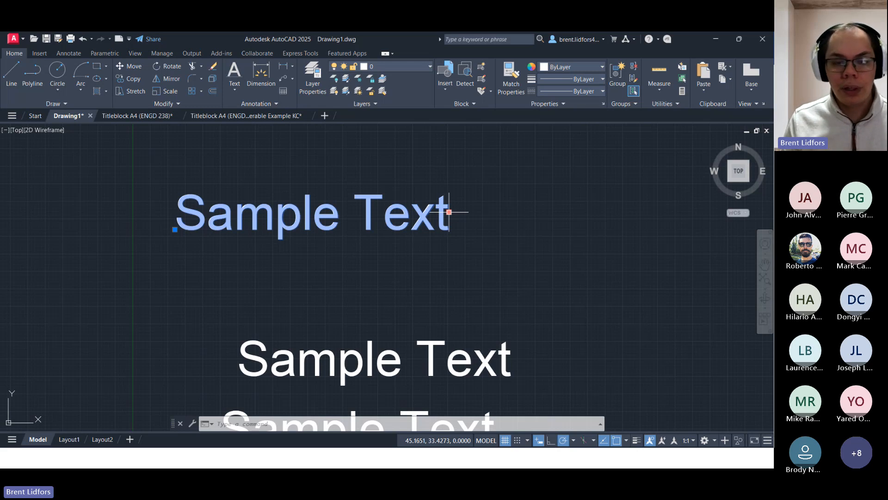
key("Escape")
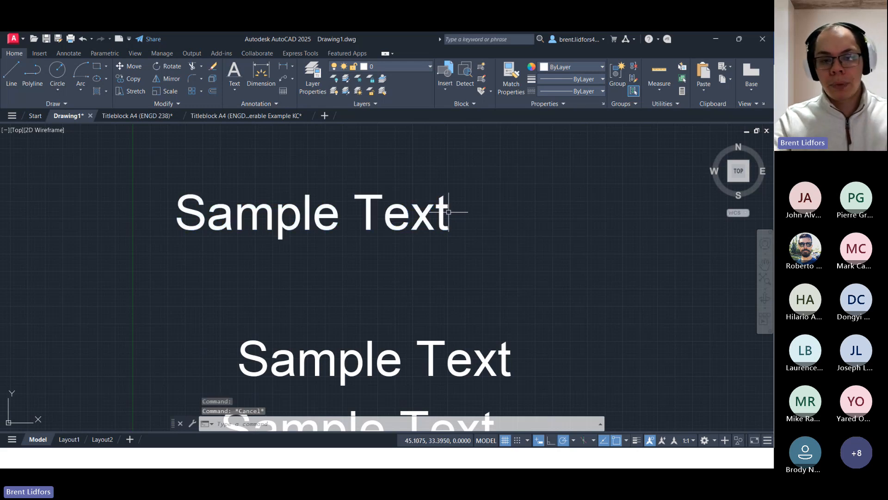
Switch to the Microsoft Teams meeting window and stop sharing the screen
key("alt+Tab")
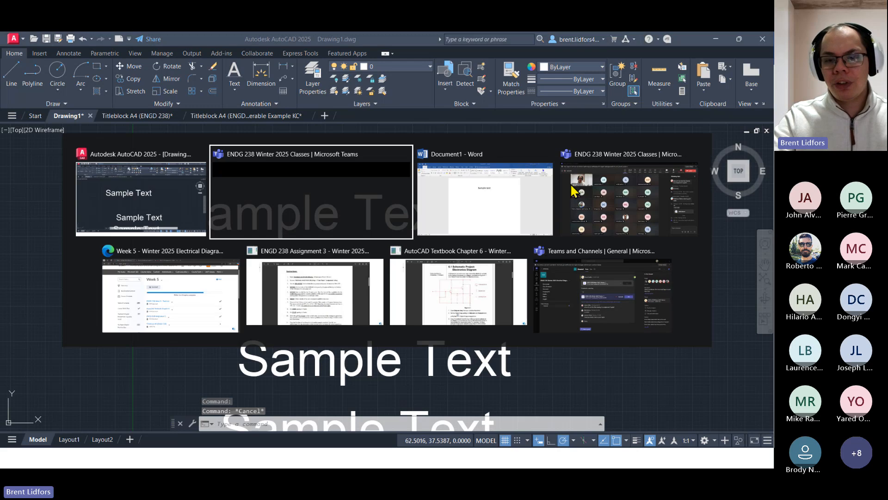
left_click(571, 183)
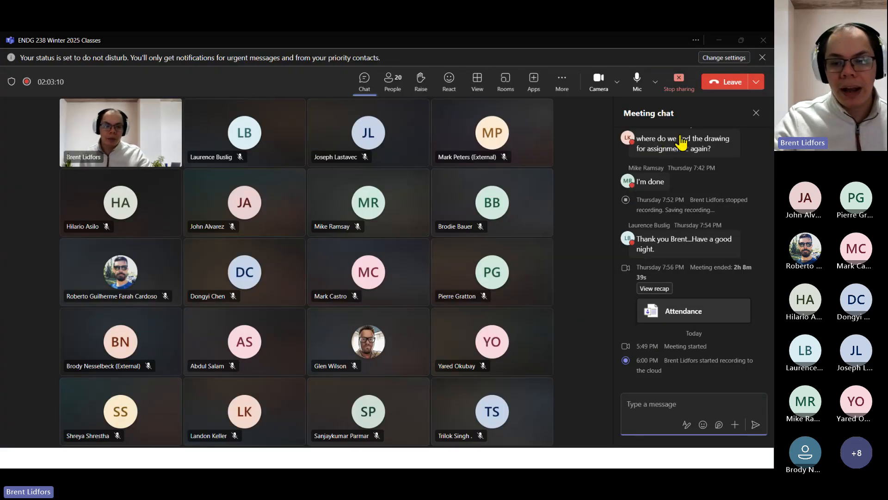
left_click(678, 82)
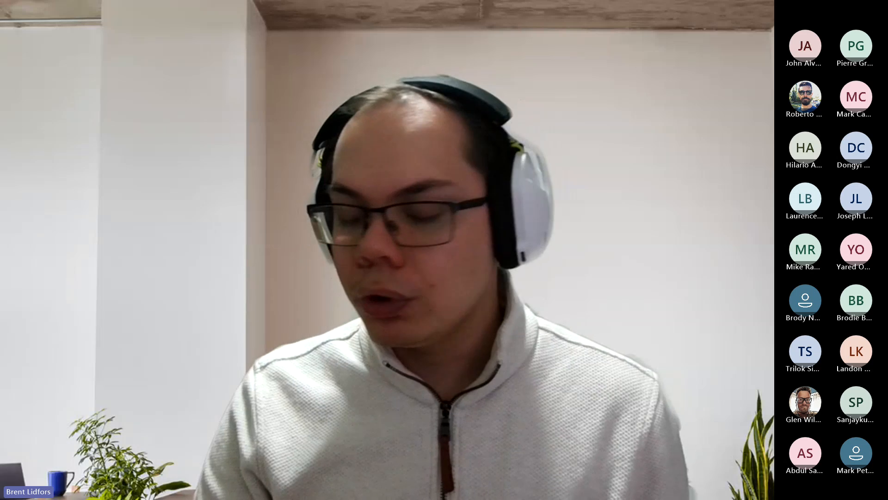
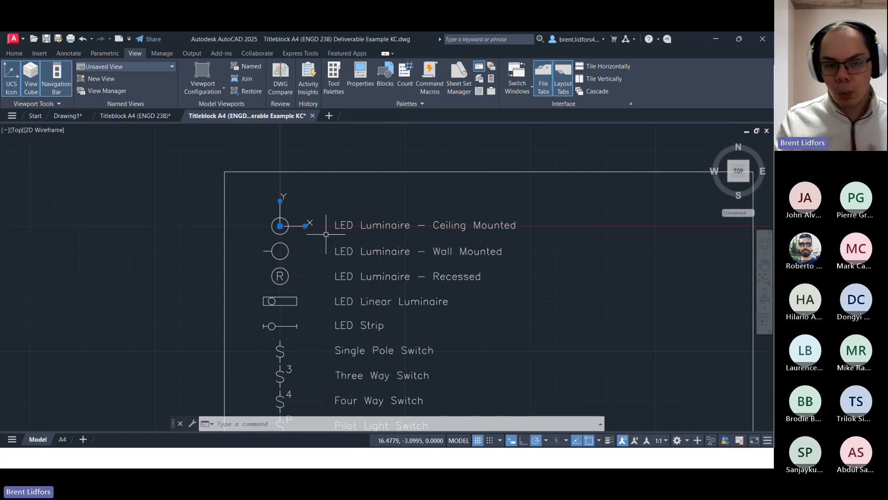
Clear the UCS icon selection in the Deliverable Example drawing and turn on snap to the drawing grid
mouse_move(280, 227)
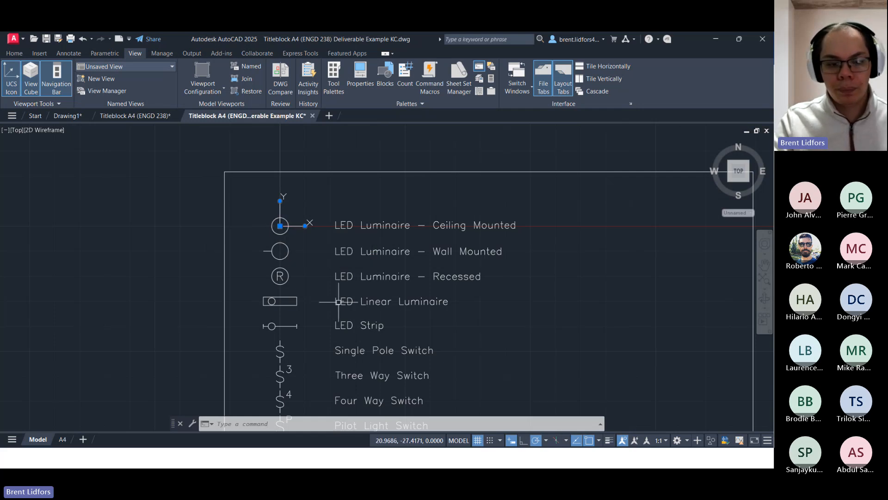
key("Escape")
left_click(489, 440)
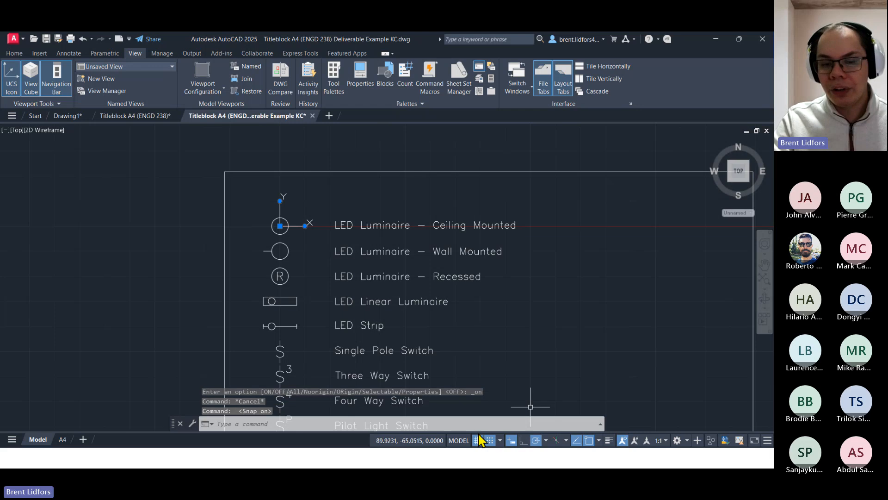
Erase the wall-mounted luminaire, recessed luminaire and linear luminaire symbols from the legend
left_click(271, 251)
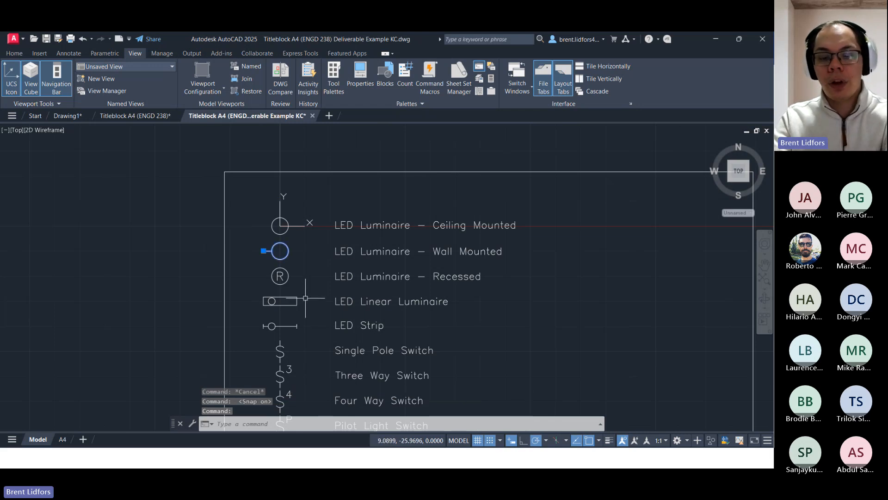
key("Delete")
left_click(281, 279)
key("Delete")
left_click(288, 302)
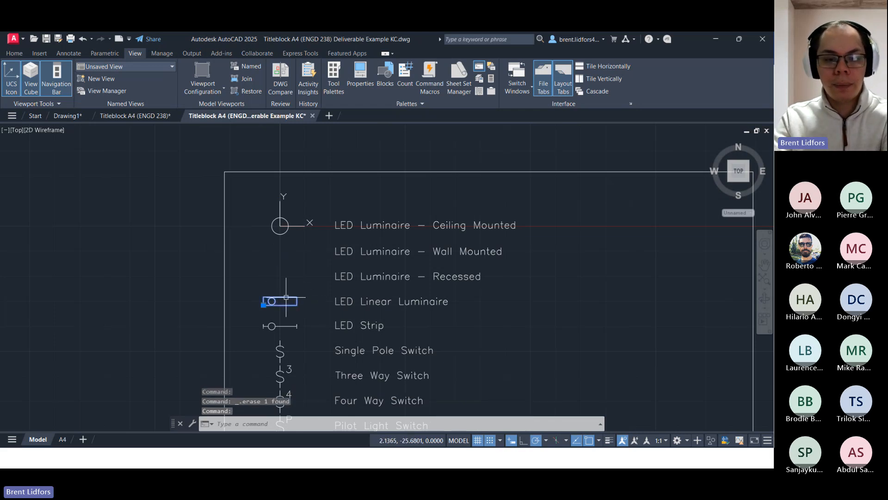
key("Delete")
Start moving the wall-mounted luminaire symbol from the separate symbol frame, with grid snap off and its circle's centre as base point
middle_click_drag(288, 302, 238, 281)
scroll(267, 265, "down", 2)
scroll(238, 241, "up", 4)
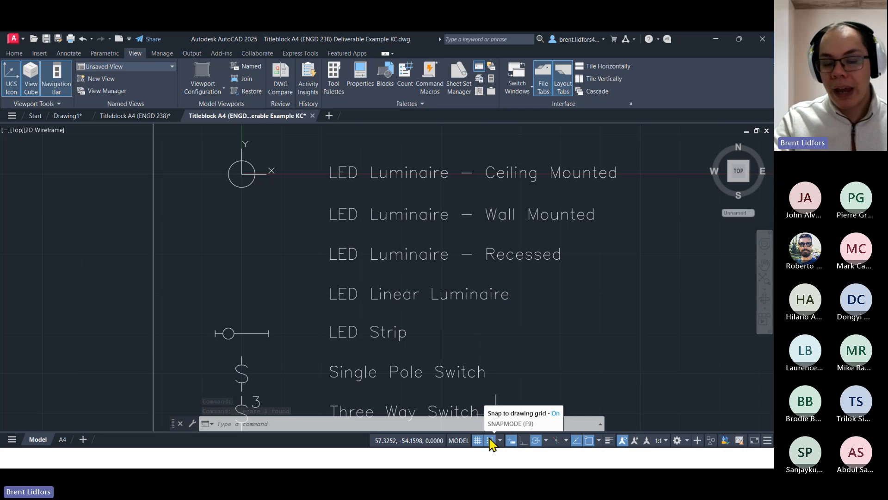
middle_click_drag(440, 284, 255, 272)
scroll(255, 271, "down", 6)
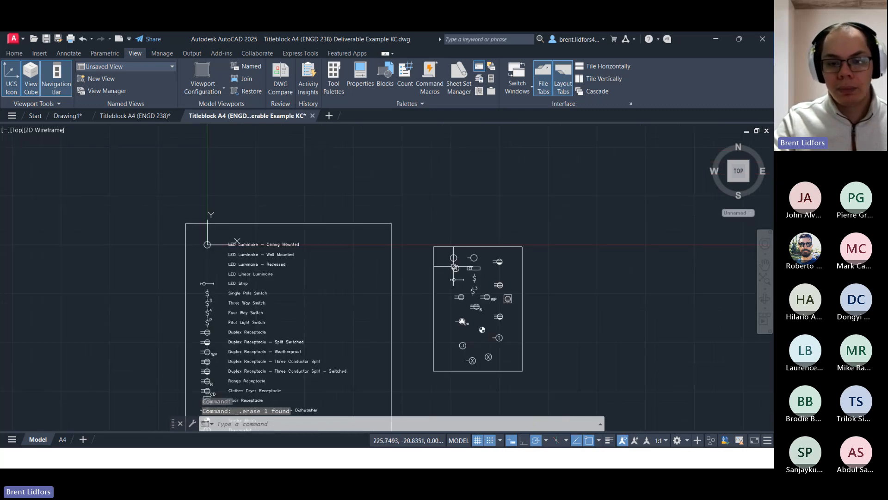
left_click(471, 257)
scroll(471, 262, "up", 2)
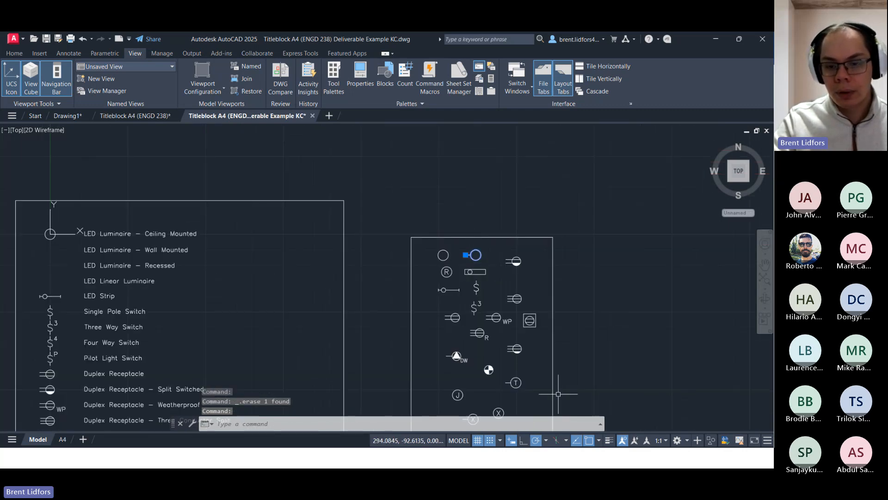
left_click(598, 440)
left_click(598, 439)
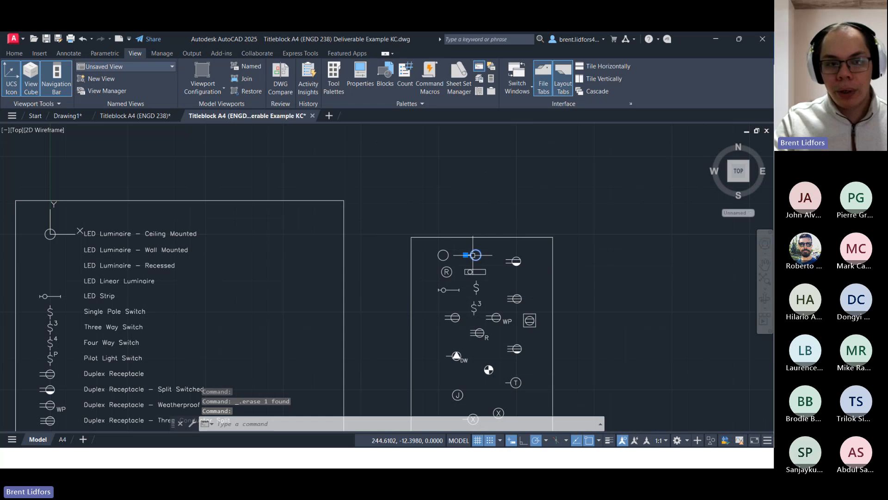
left_click(14, 53)
left_click(134, 66)
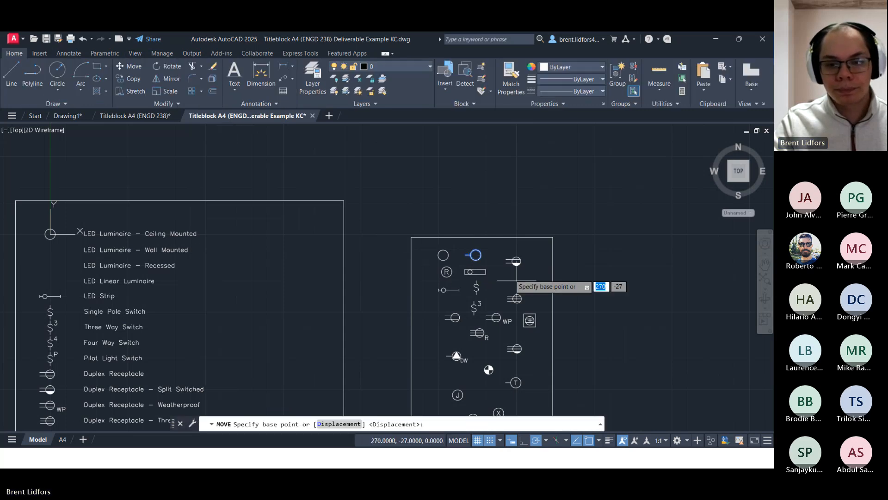
scroll(475, 255, "up", 4)
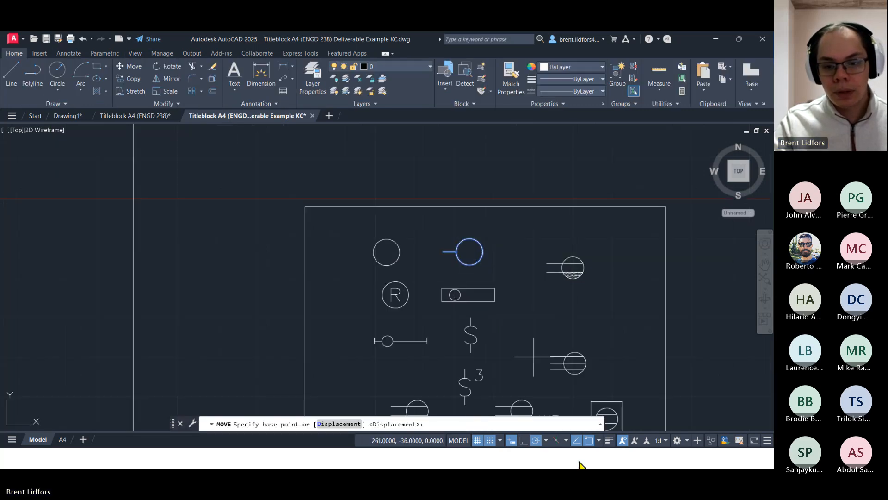
left_click(490, 440)
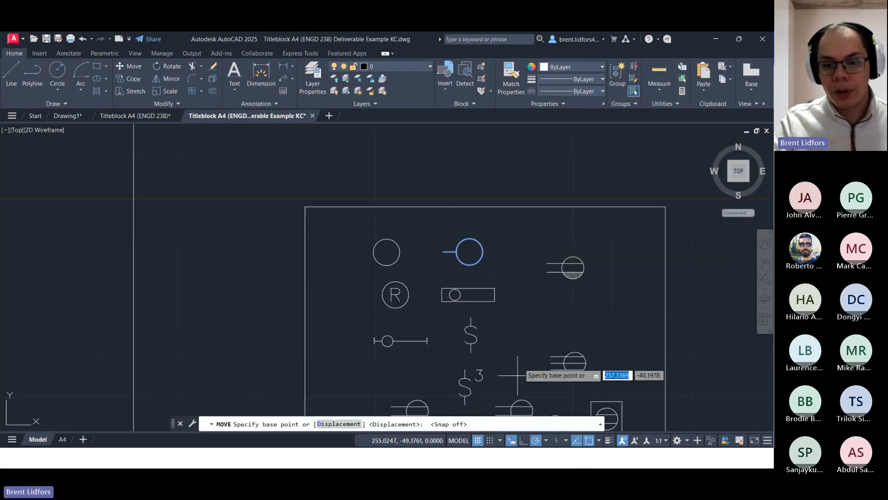
left_click(469, 252)
Turn grid snap back on and place the wall-mounted symbol at 0,-9 beside its "LED Luminaire – Wall Mounted" label
left_click(490, 440)
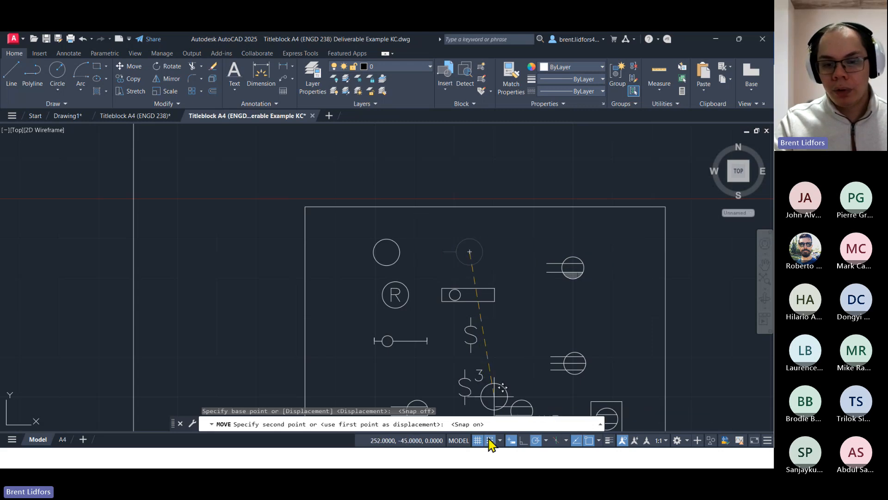
middle_click_drag(175, 194, 600, 214)
middle_click_drag(259, 222, 501, 229)
middle_click_drag(314, 236, 351, 224)
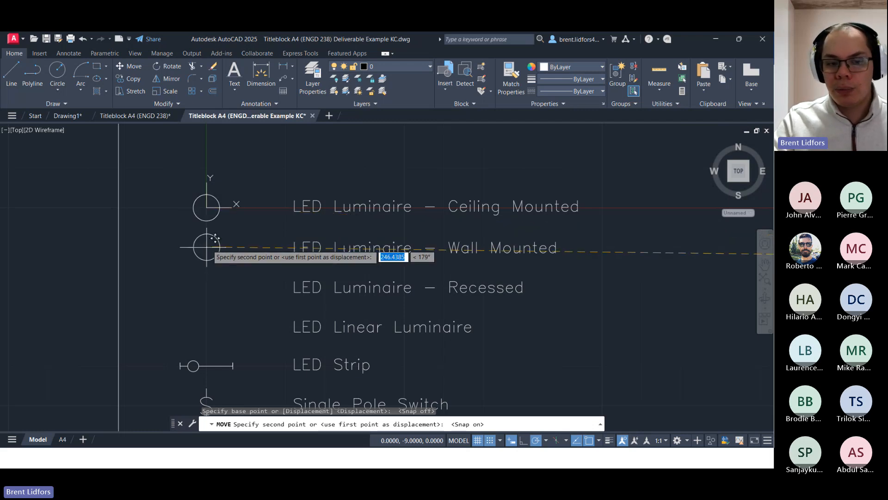
left_click(208, 247)
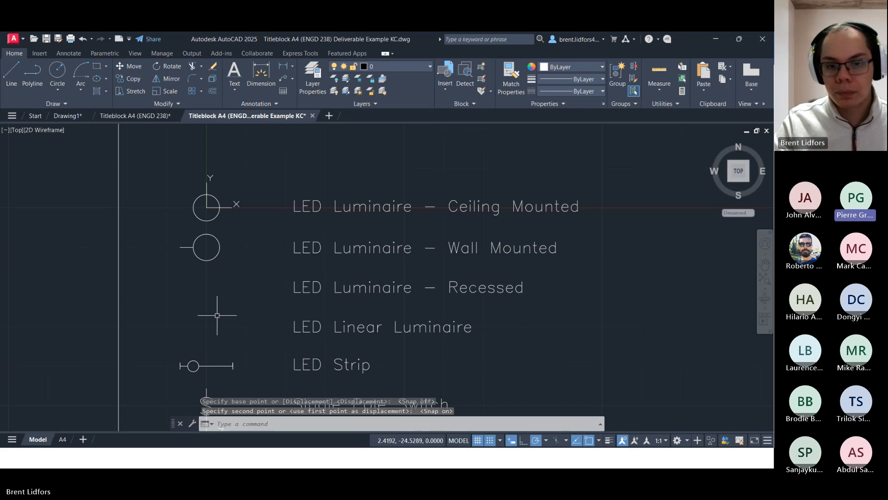
left_click(230, 208)
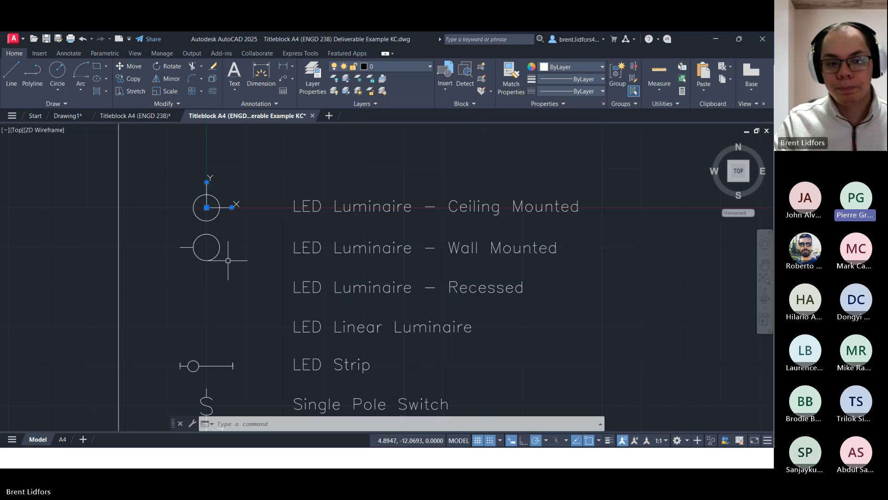
left_click(228, 261)
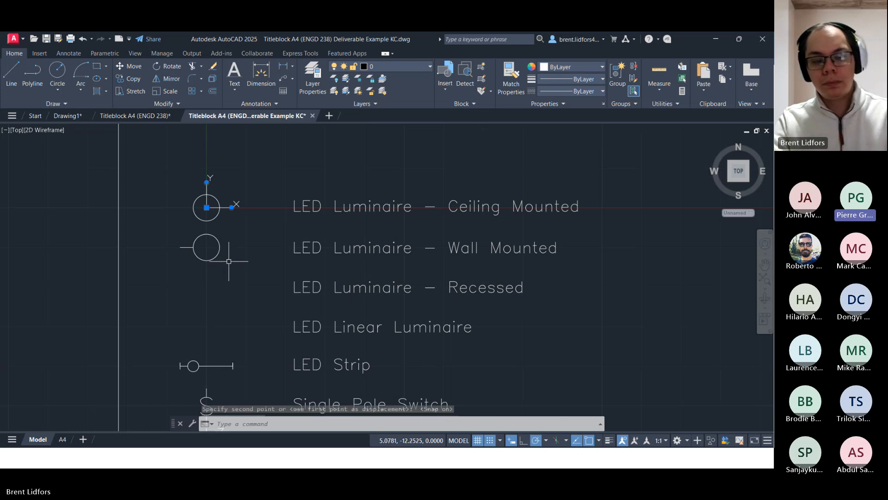
left_click(252, 285)
key("Escape")
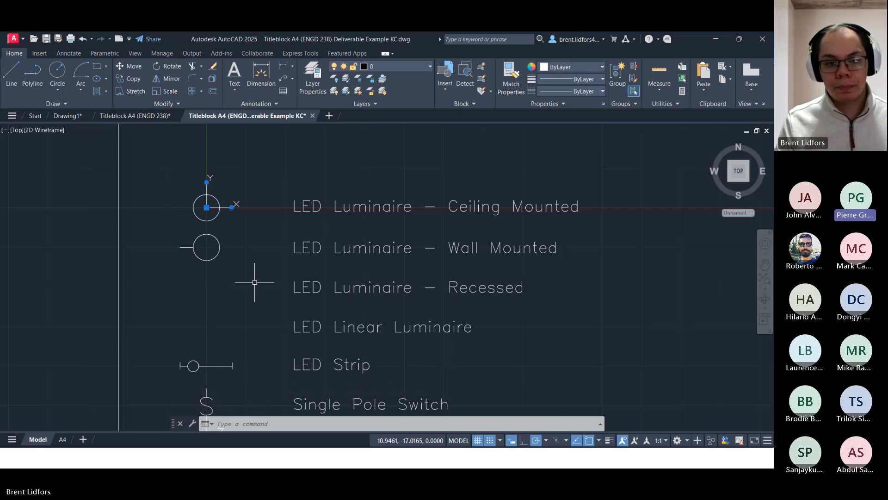
key("Escape")
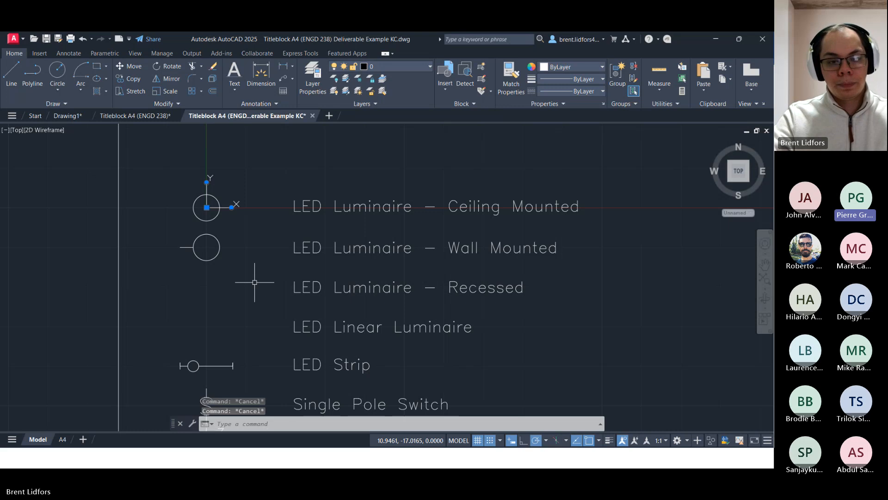
key("Escape")
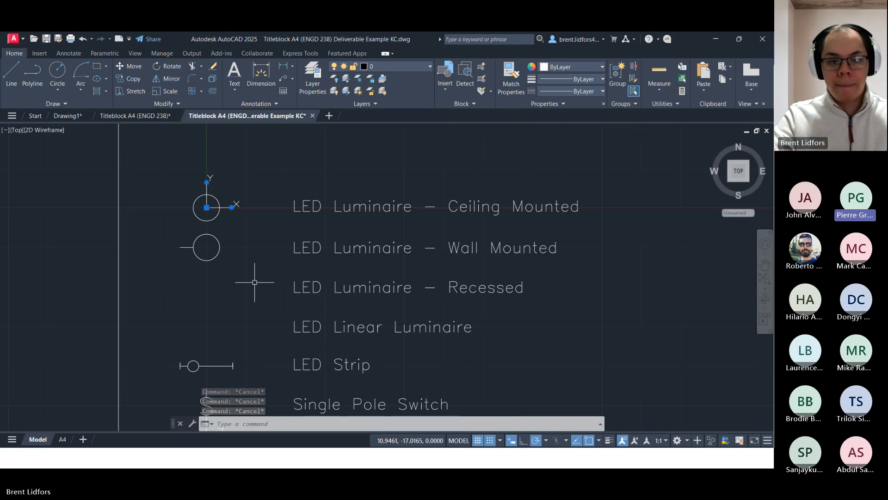
key("Escape")
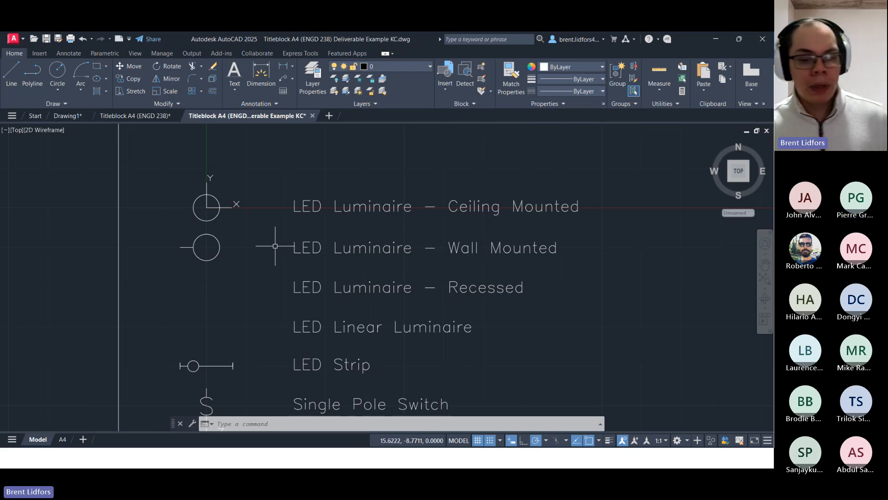
Turn grid snap off and try moving the ceiling-mounted luminaire circle by its centre grip, then cancel and clear the selection
left_click(489, 441)
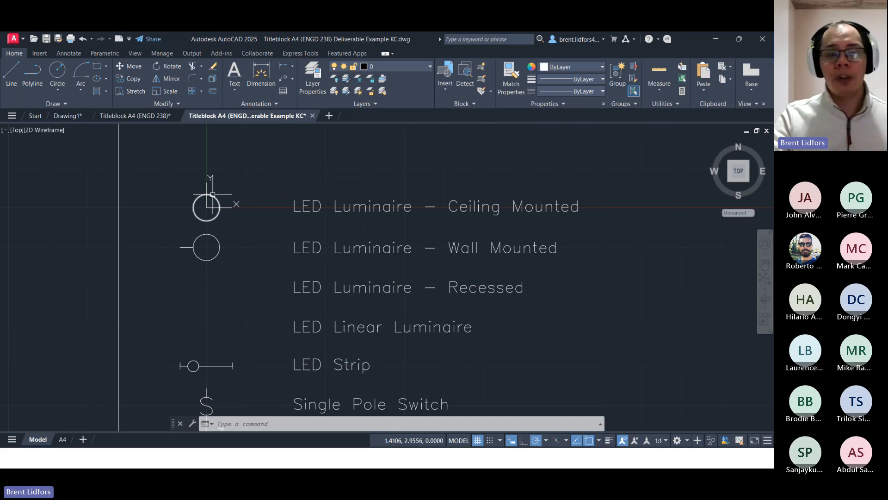
left_click(206, 207)
left_click(207, 207)
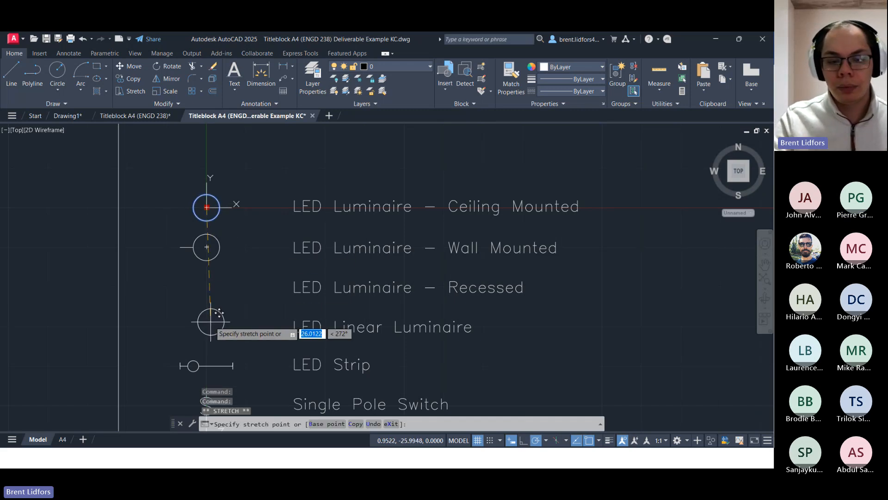
key("Escape")
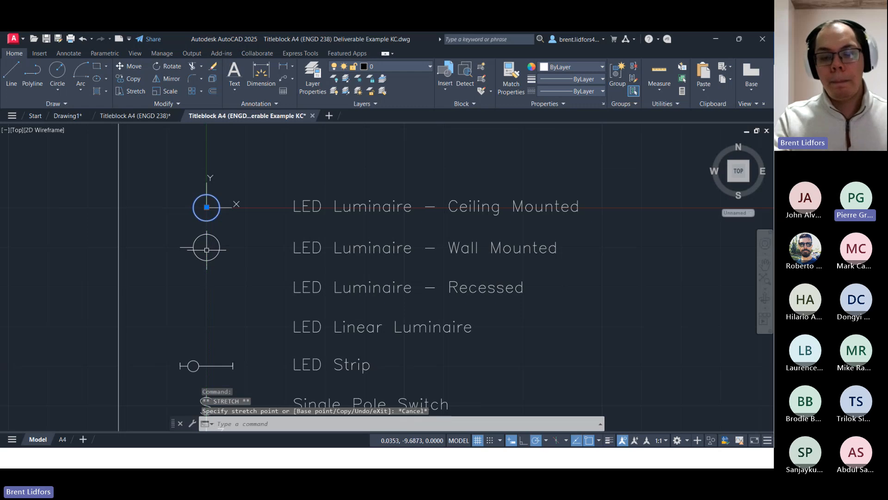
left_click(241, 266)
key("Escape")
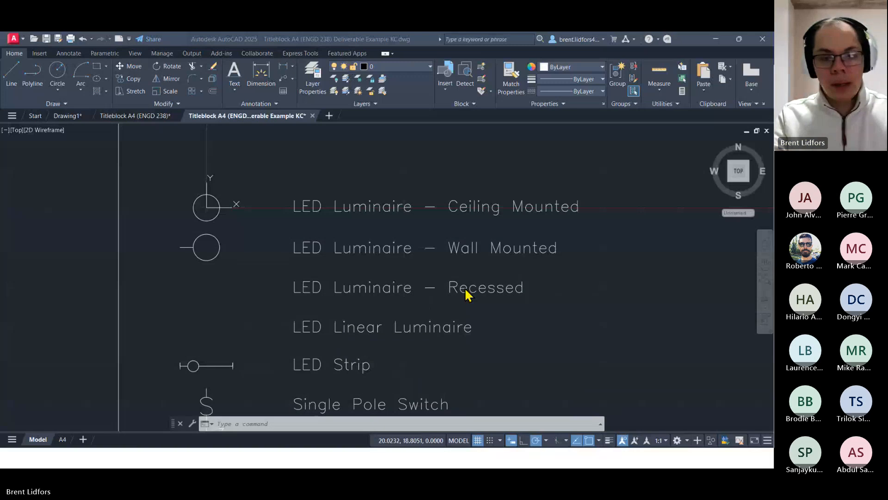
Switch to the browser window with the Week 5 course content page
key("alt+Tab")
key("alt+Tab")
key("alt+Tab")
key("alt+Tab")
key("alt+Tab")
key("alt+Tab")
key("alt+Tab")
key("alt+Tab")
key("alt+Tab")
key("alt+Tab")
key("alt+Tab")
key("alt+Tab")
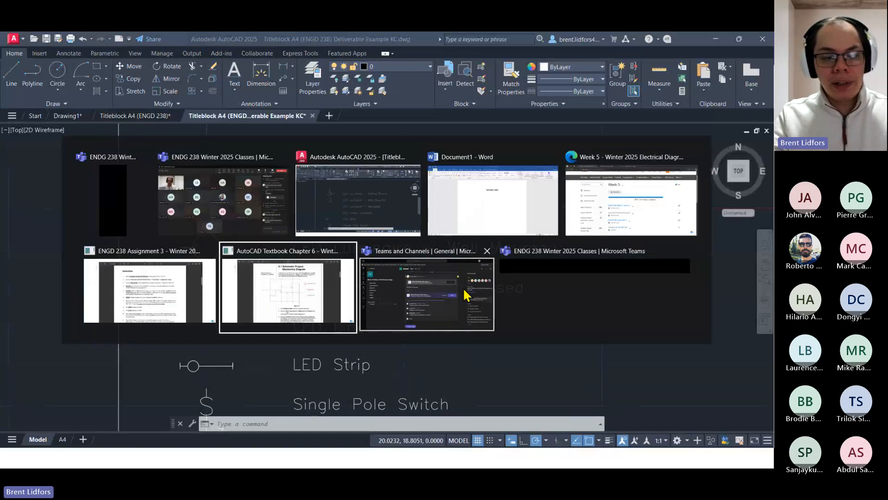
key("alt+Tab")
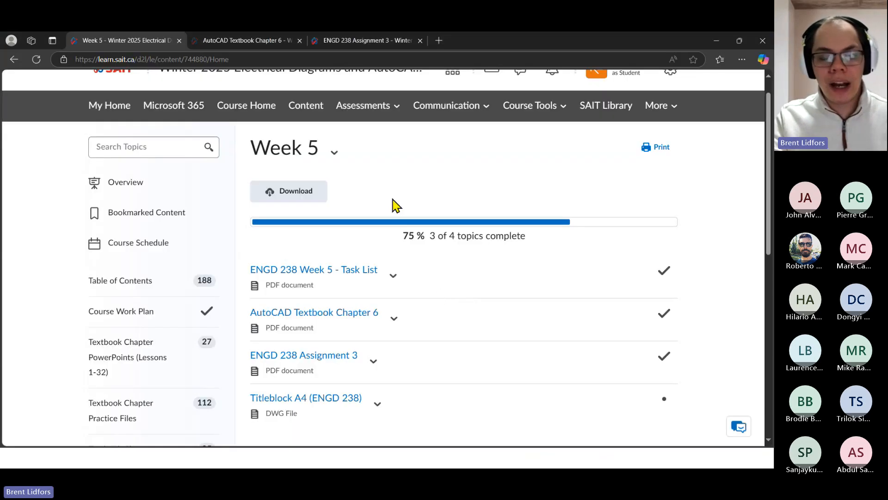
Look over the Week 5 topics, then view the Deliverables section of the ENGD 238 Assignment 3 document
scroll(435, 222, "up", 1)
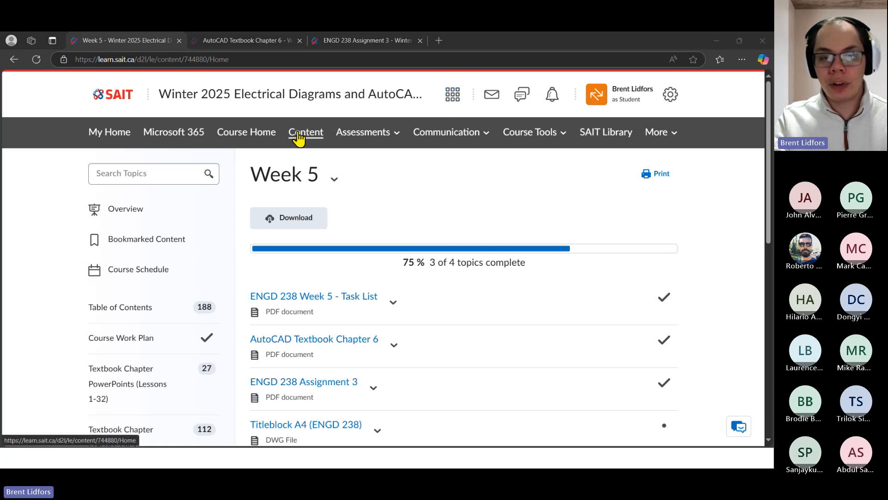
left_click_drag(251, 171, 331, 190)
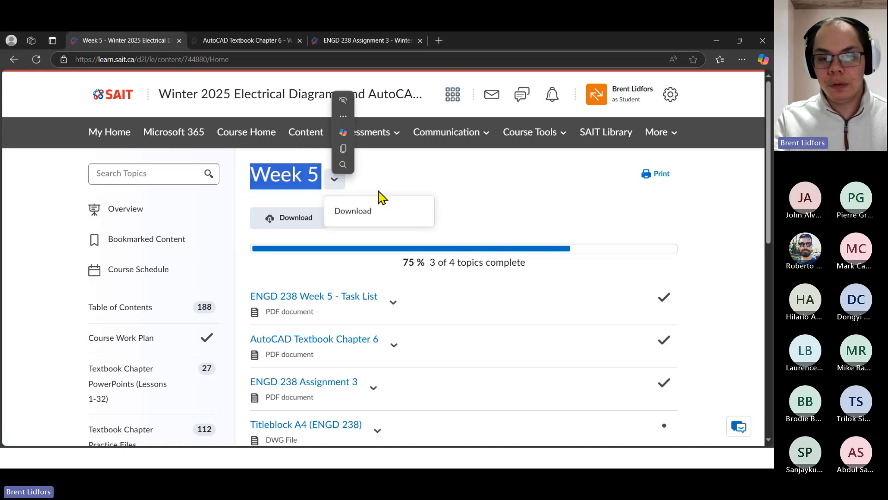
left_click(411, 179)
scroll(411, 179, "down", 1)
scroll(414, 185, "down", 2)
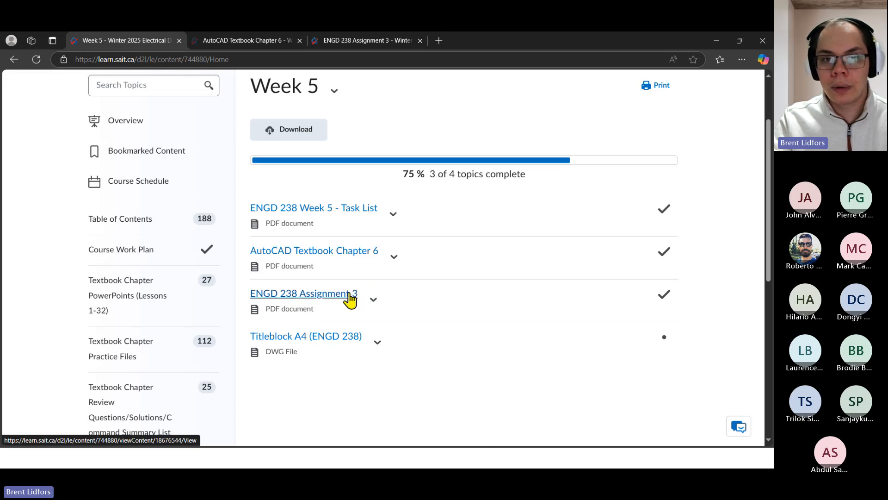
left_click(339, 41)
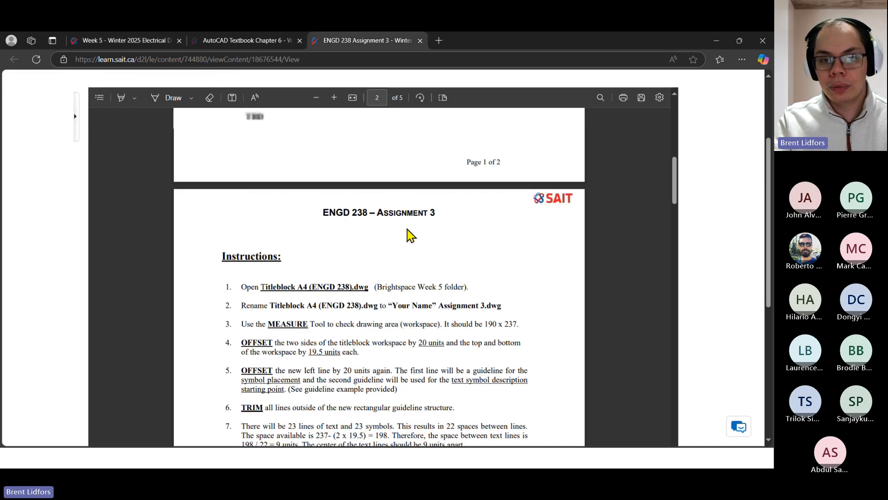
scroll(411, 241, "up", 3)
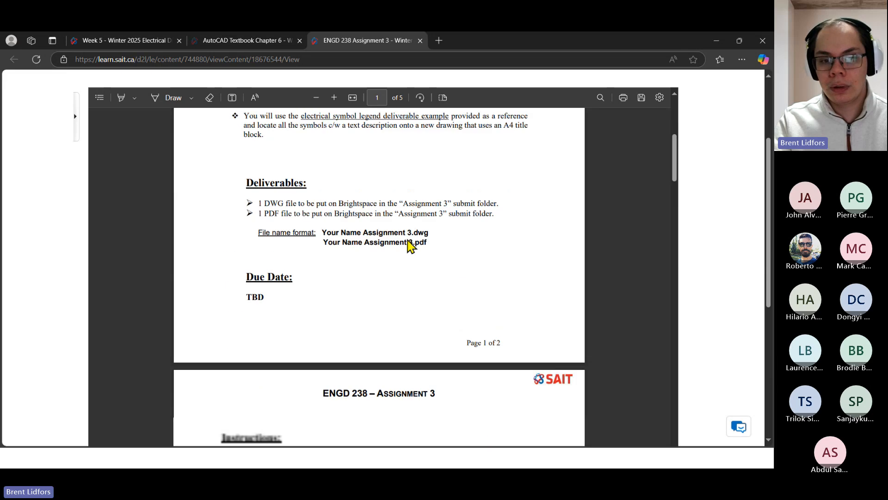
Return to the Week 5 content page and download the Titleblock A4 (ENGD 238) DWG file
scroll(411, 244, "down", 3)
left_click(228, 40)
left_click(154, 42)
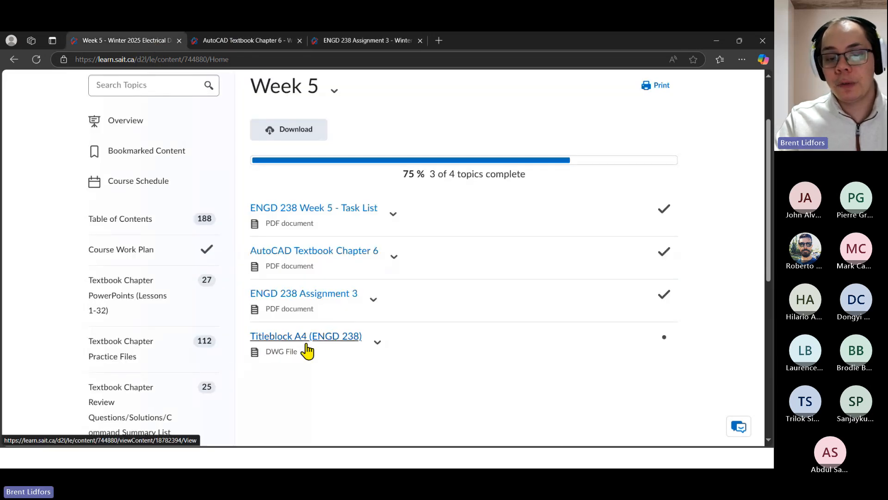
left_click(376, 342)
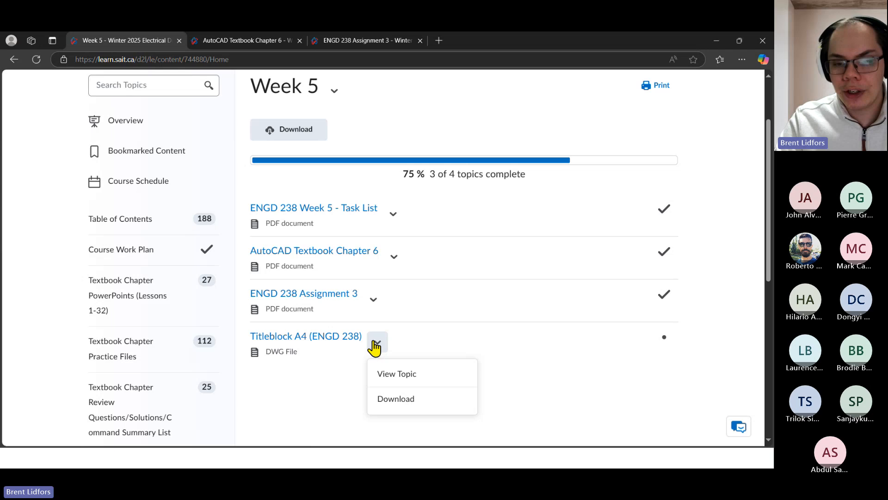
left_click(396, 398)
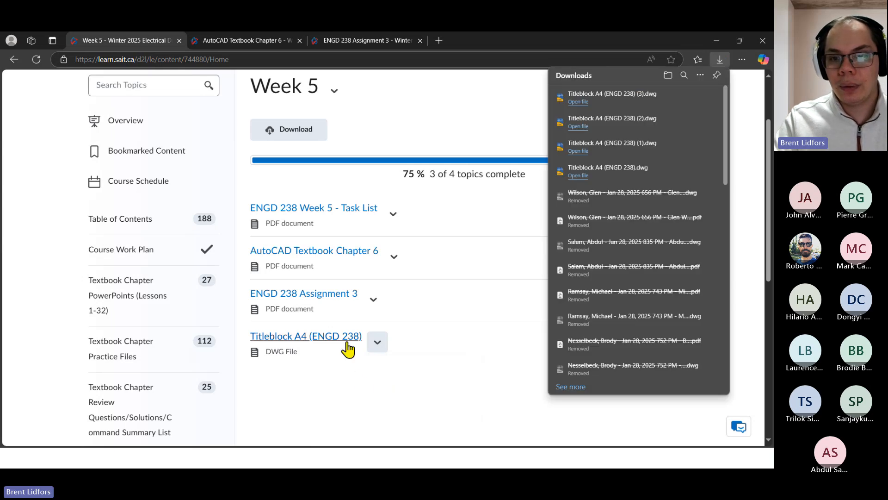
Open the downloaded "Titleblock A4 (ENGD 238) (3).dwg" in AutoCAD and look over the title block sheet and the symbols beside it
left_click(639, 97)
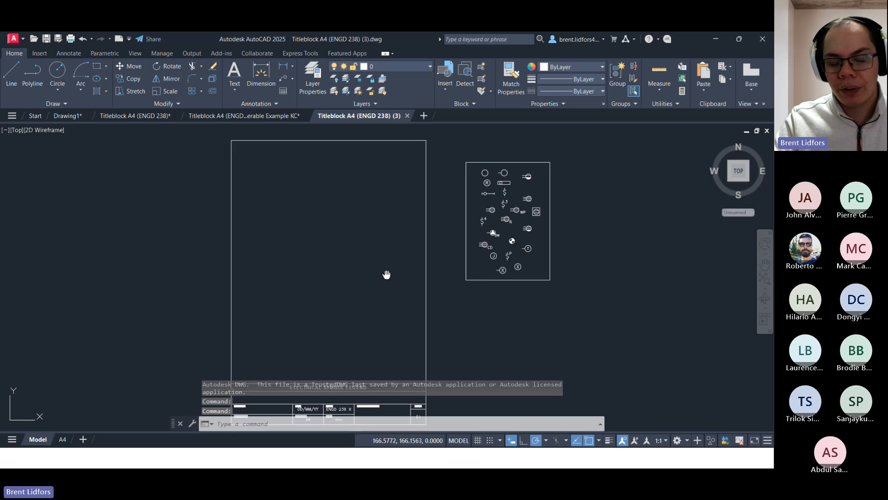
middle_click_drag(386, 275, 452, 234)
scroll(446, 250, "up", 2)
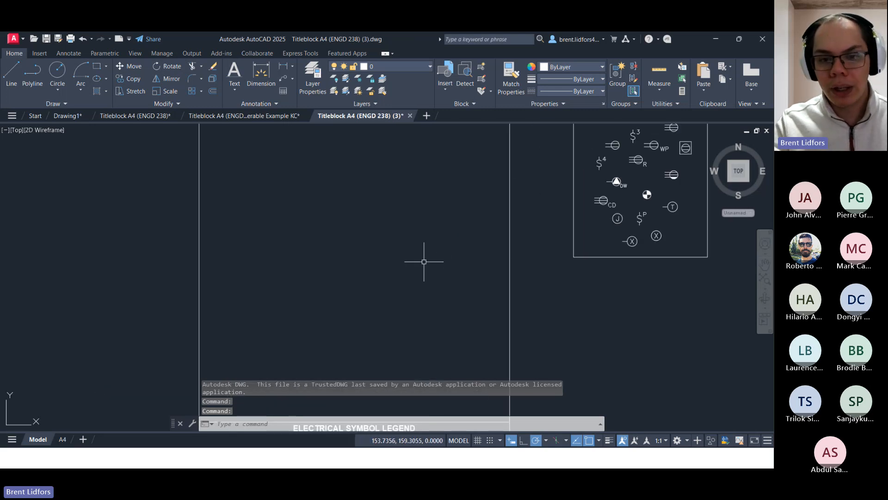
scroll(426, 259, "down", 5)
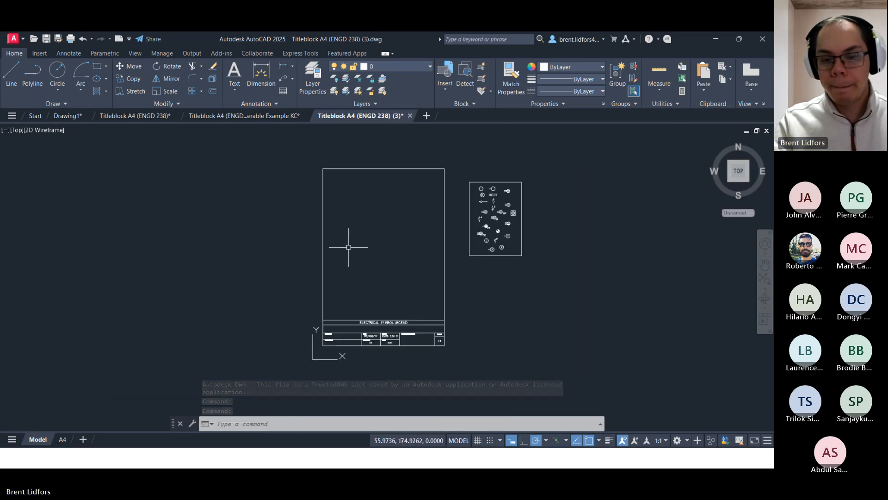
Switch back to the browser window showing the Week 5 course content
key("alt+Tab")
key("alt+Tab")
key("alt+Tab")
key("alt+Tab")
key("alt+Tab")
key("alt+Tab")
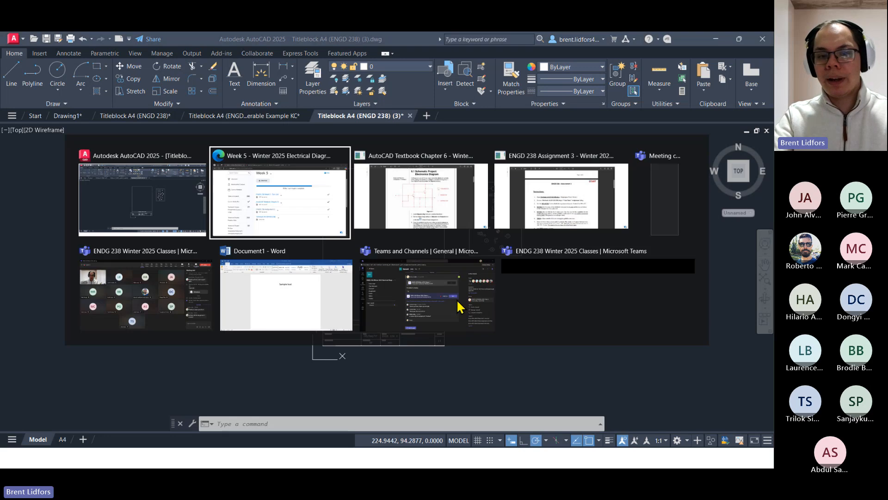
key("alt+Tab")
key("alt+Tab")
key("alt+Tab")
key("alt+Tab")
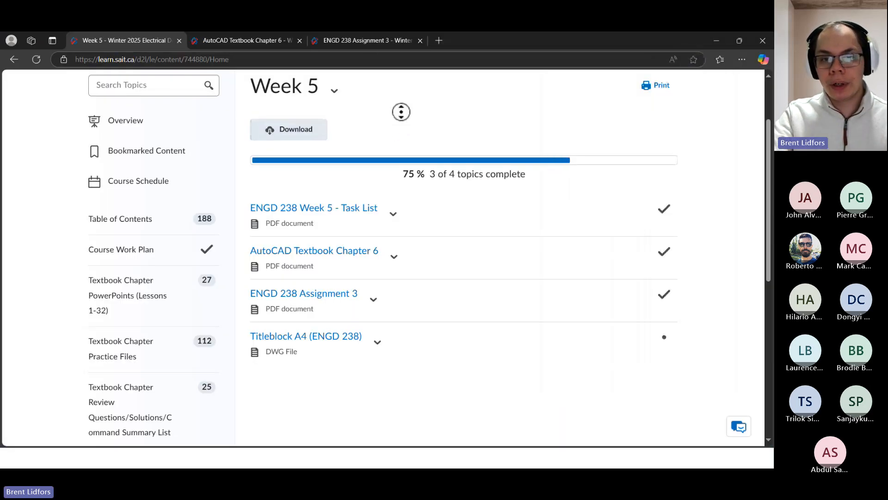
Open the course's Assignments list under Assessments and view the entries through Assignment 3
scroll(418, 152, "up", 2)
left_click(367, 138)
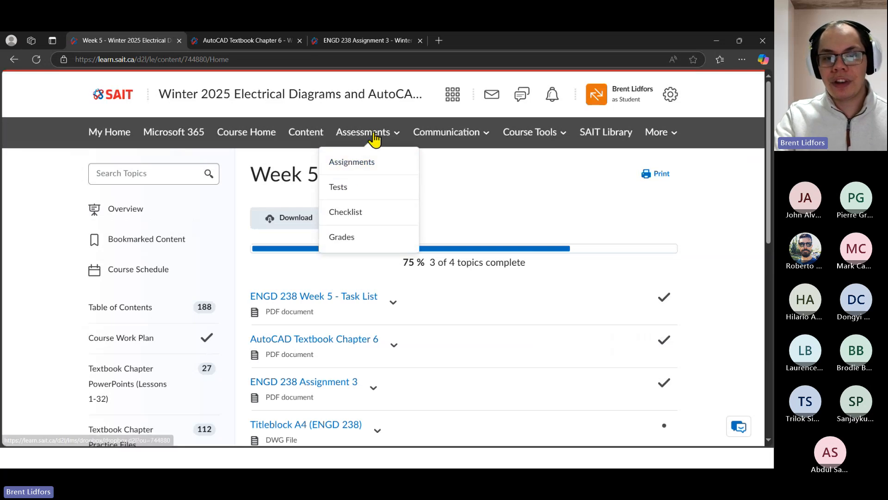
left_click(364, 162)
scroll(361, 199, "down", 2)
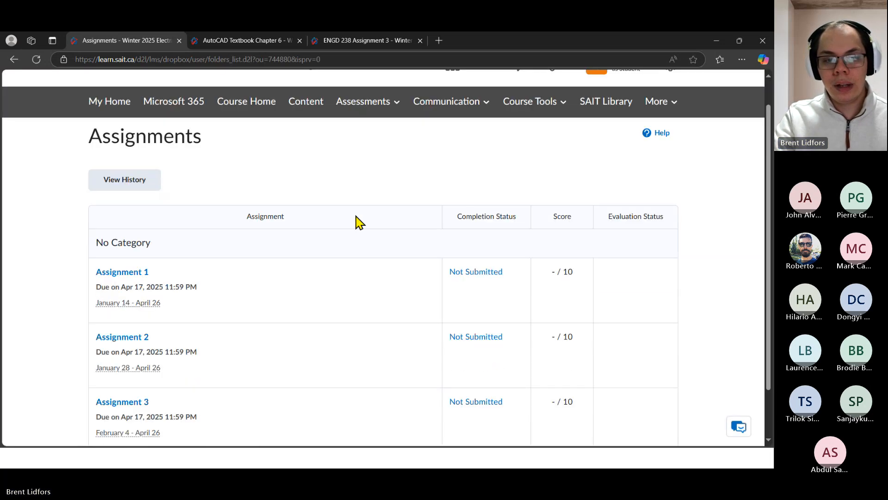